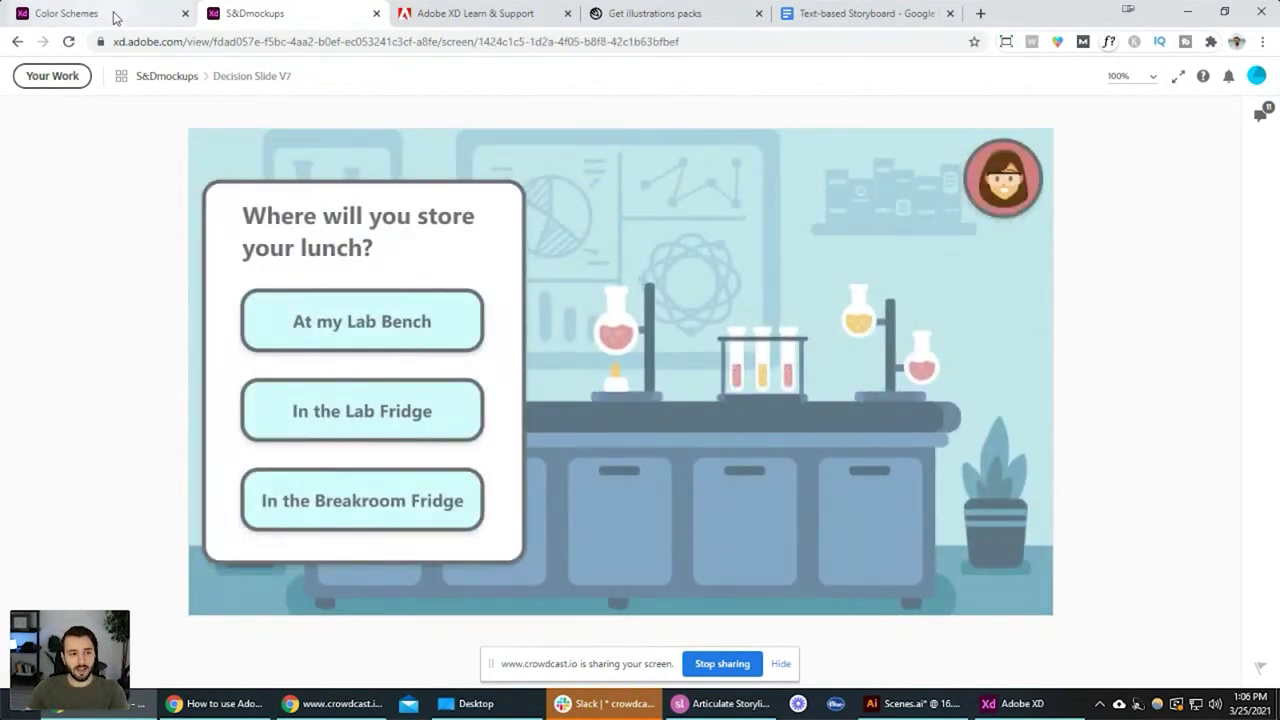
Open the screen overview of the Color Schemes prototype and open its first screen, Web 1280 – 1
left_click(114, 17)
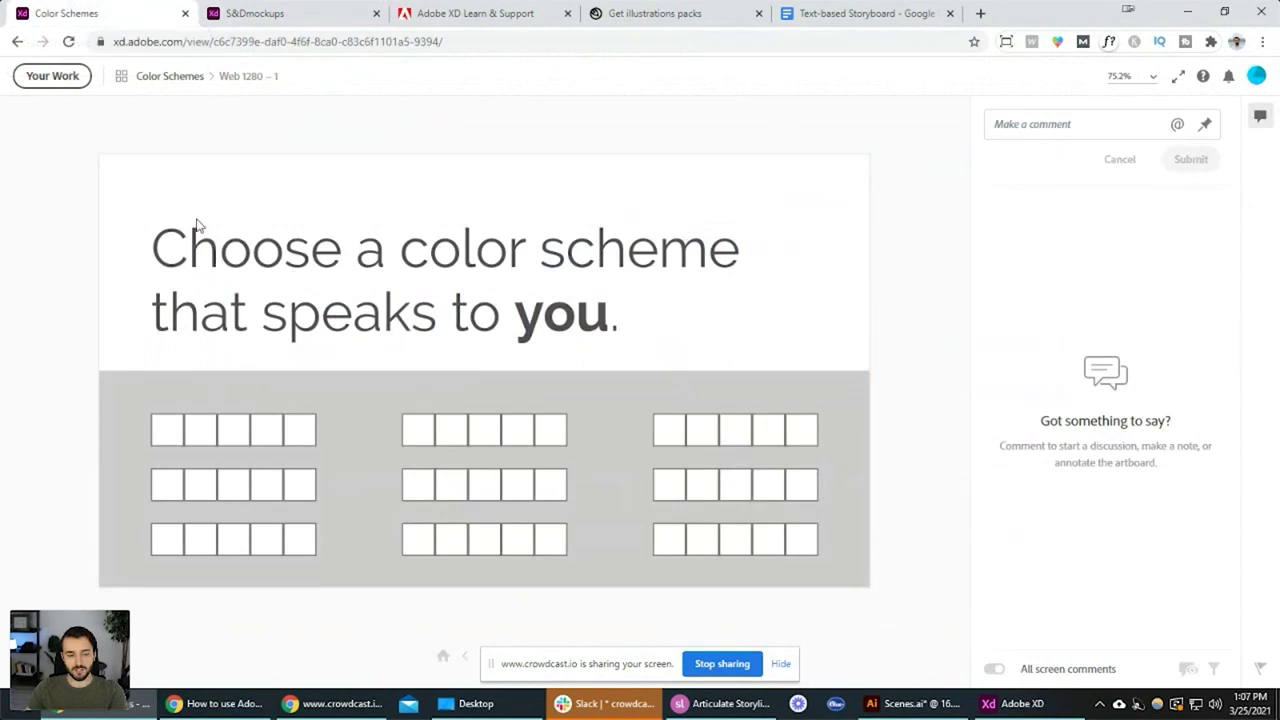
left_click(250, 10)
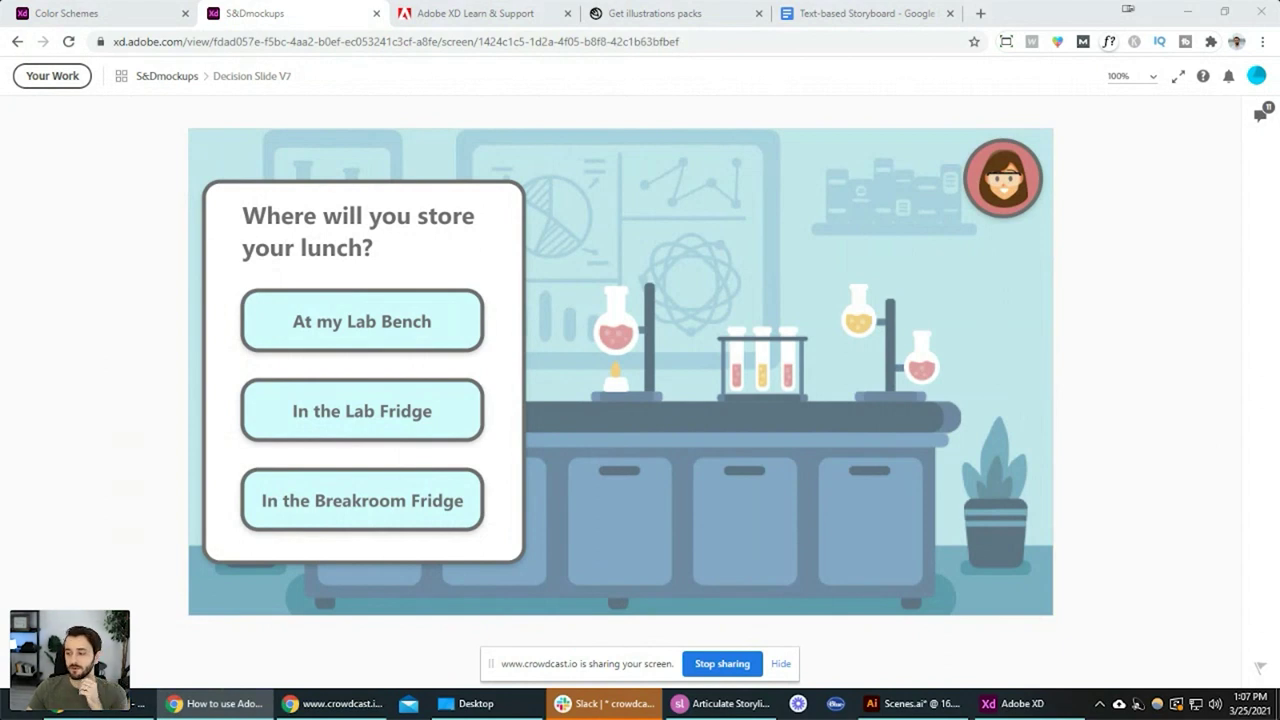
left_click(95, 15)
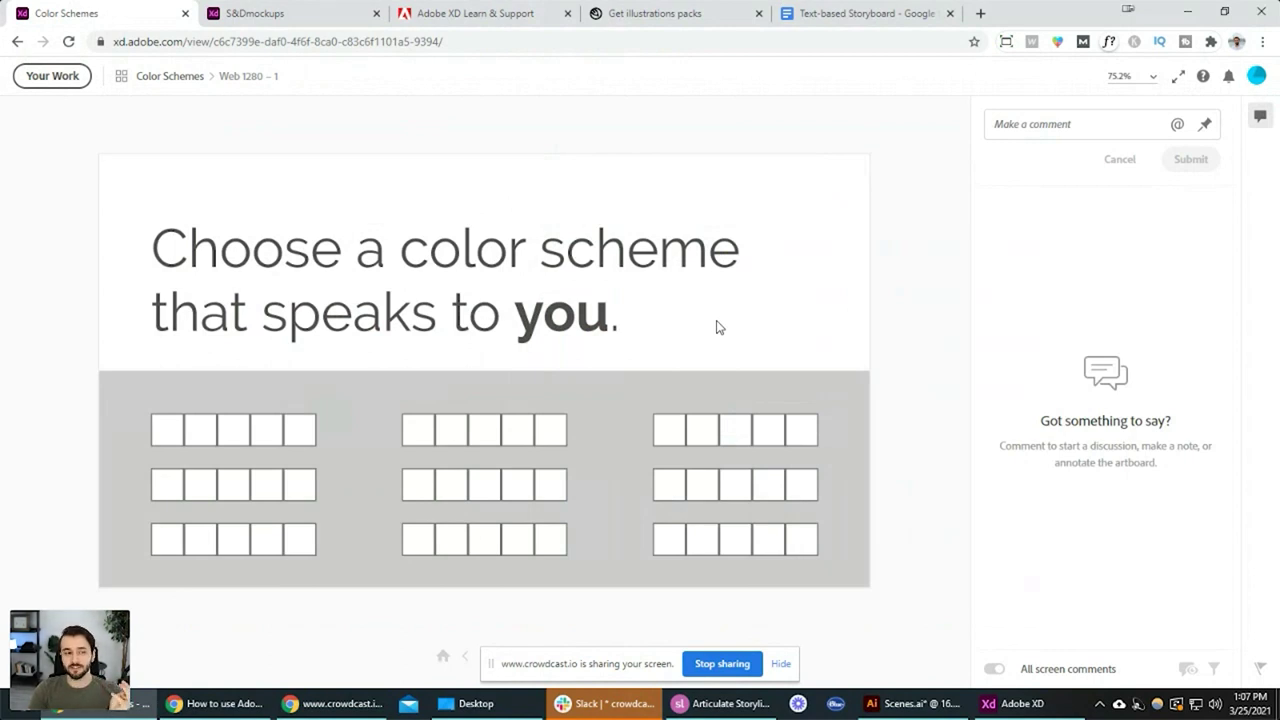
left_click(121, 76)
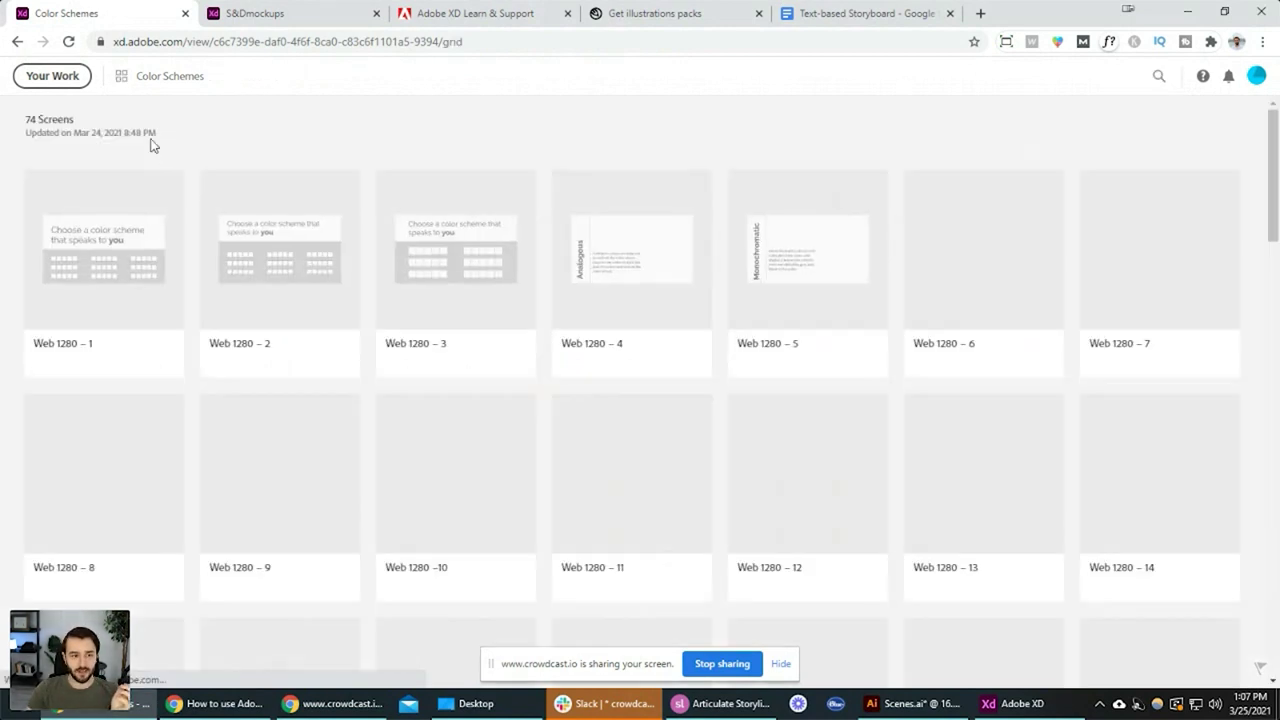
left_click(145, 224)
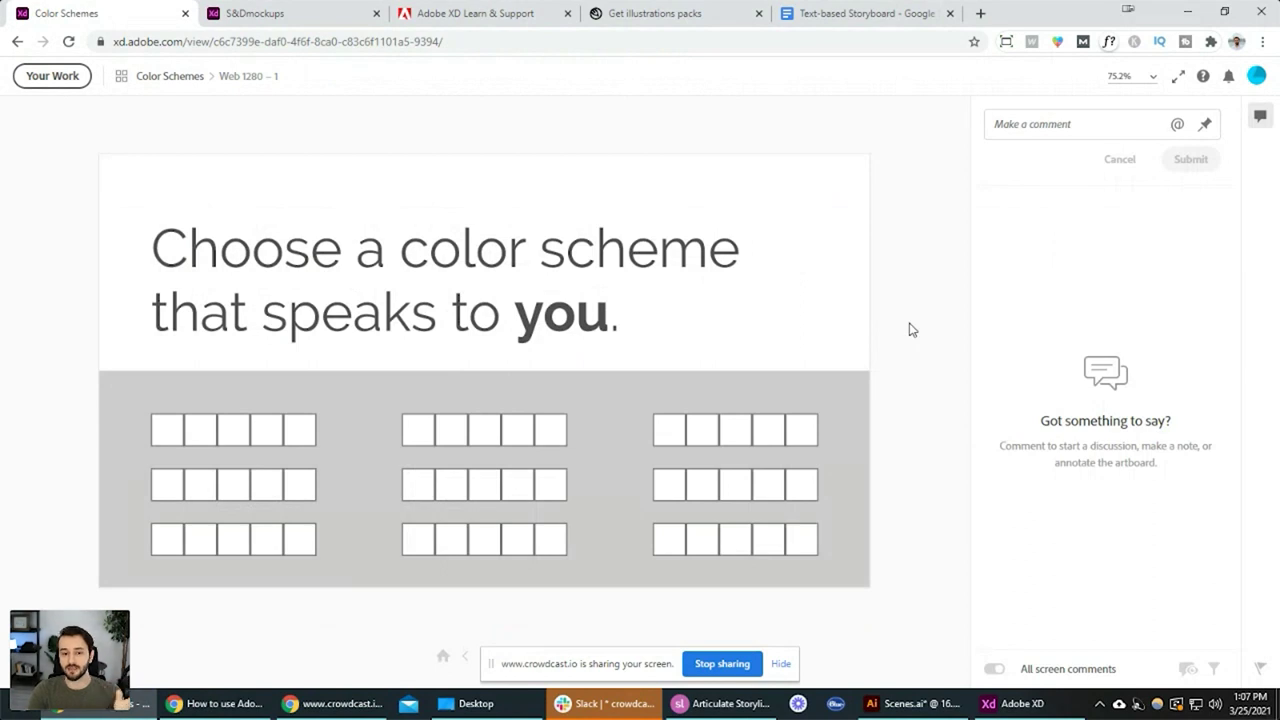
Review the early color scheme drafts from Web 1280 – 1 through the Monochromatic layout on Web 1280 – 7
key("Right")
key("Right")
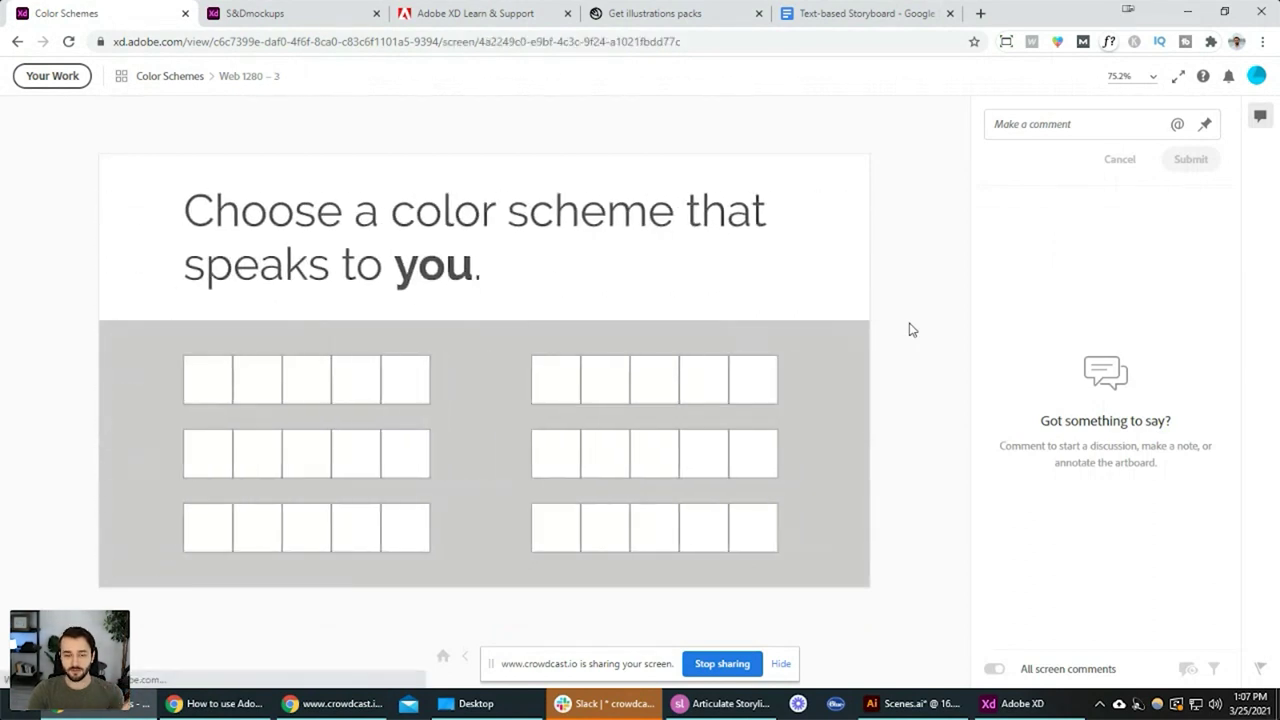
key("Right")
key("Right")
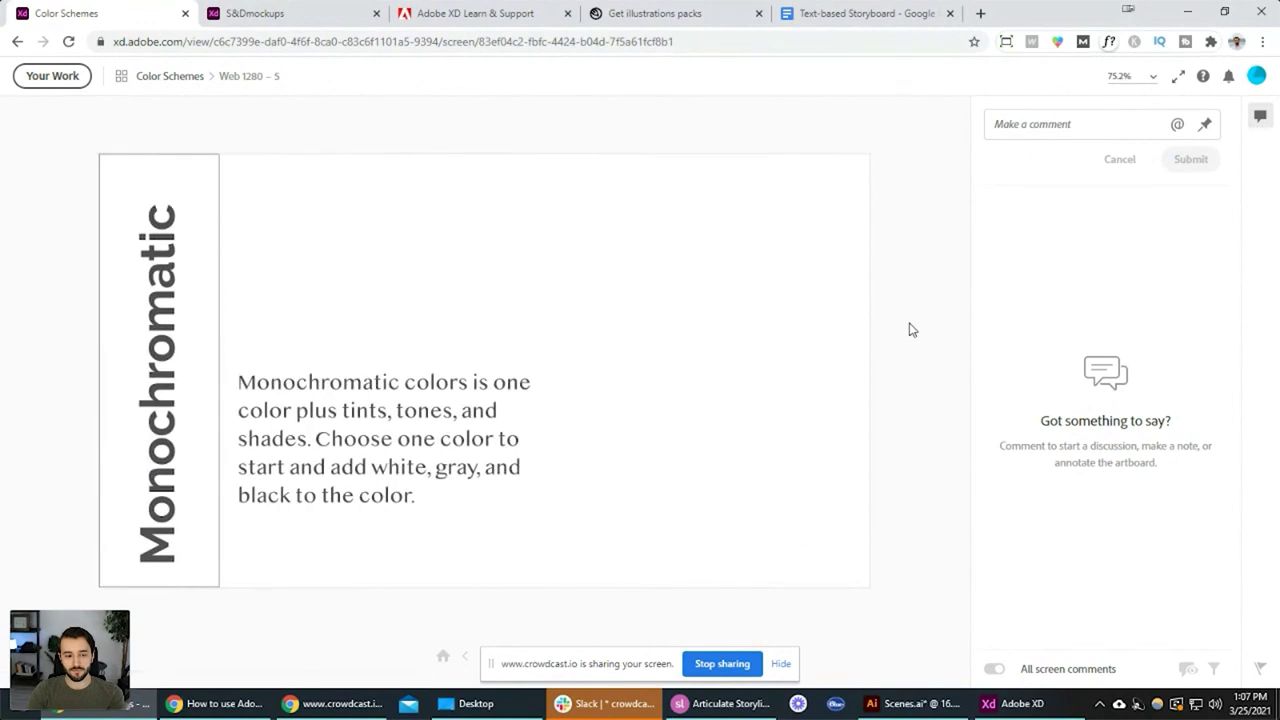
key("Right")
key("Right")
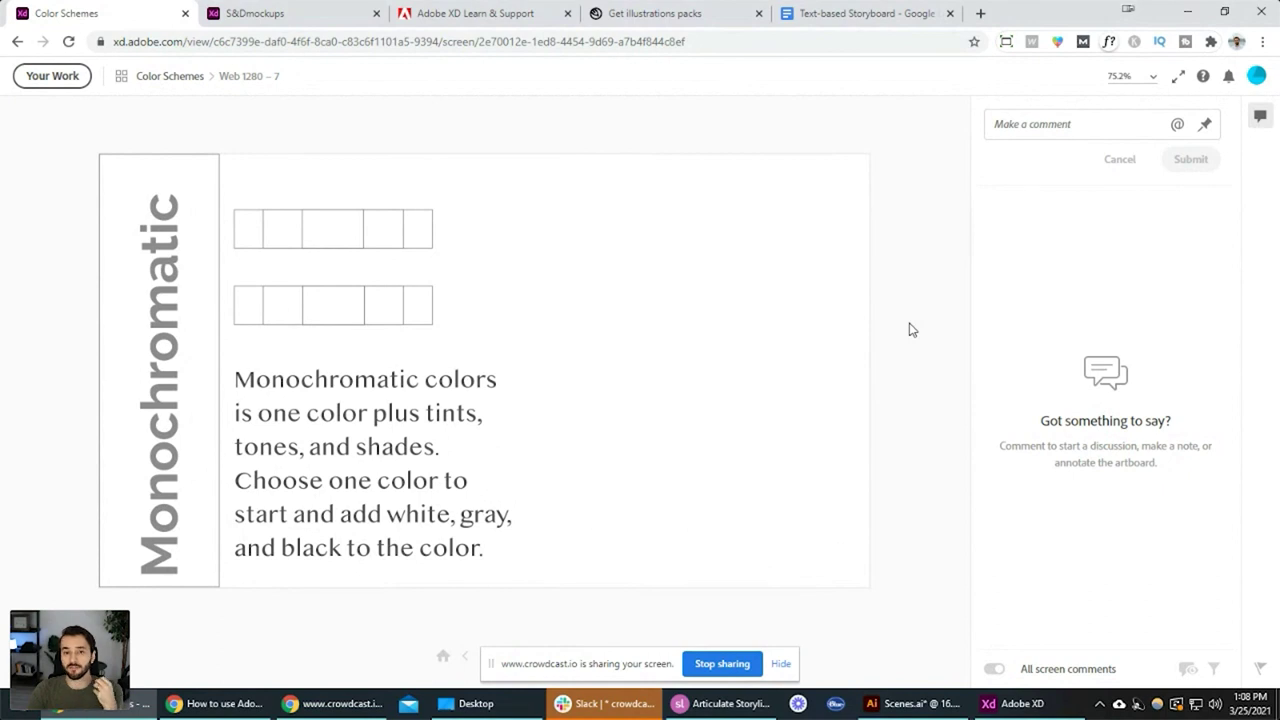
Compare the Split-Complementary and Complementary layout versions from Web 1280 – 8 through Web 1280 – 13
key("Right")
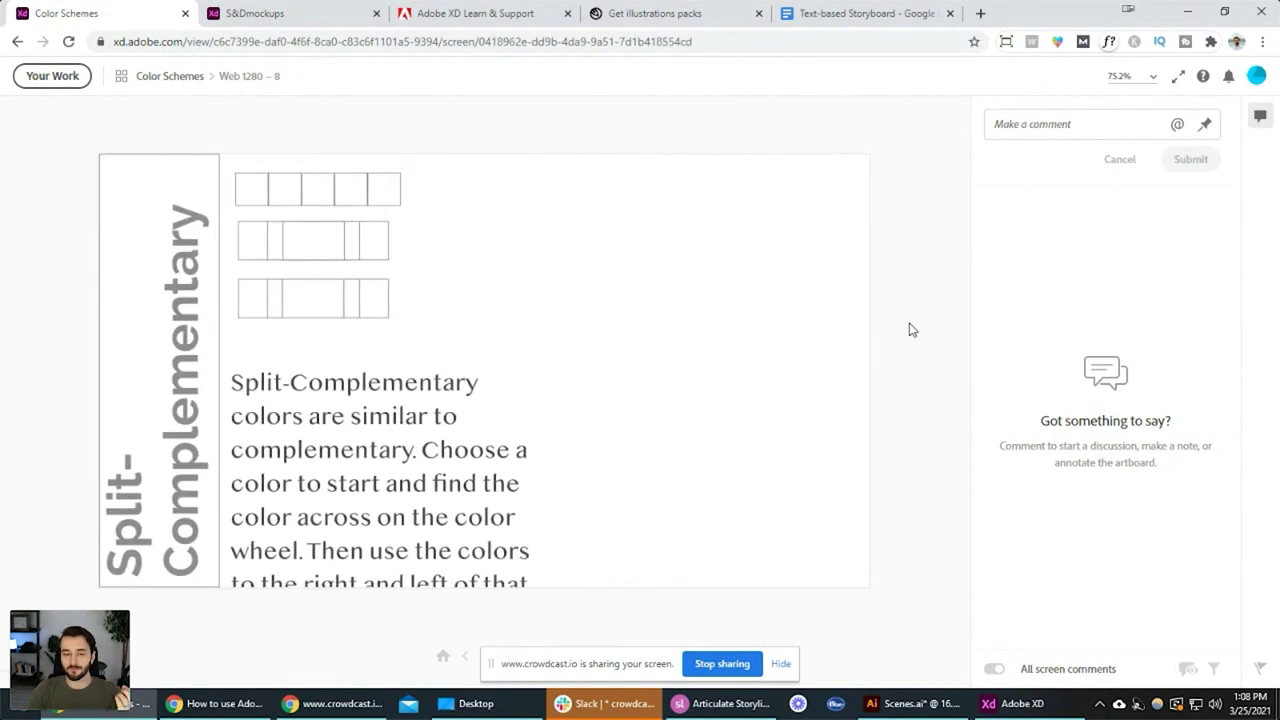
key("Right")
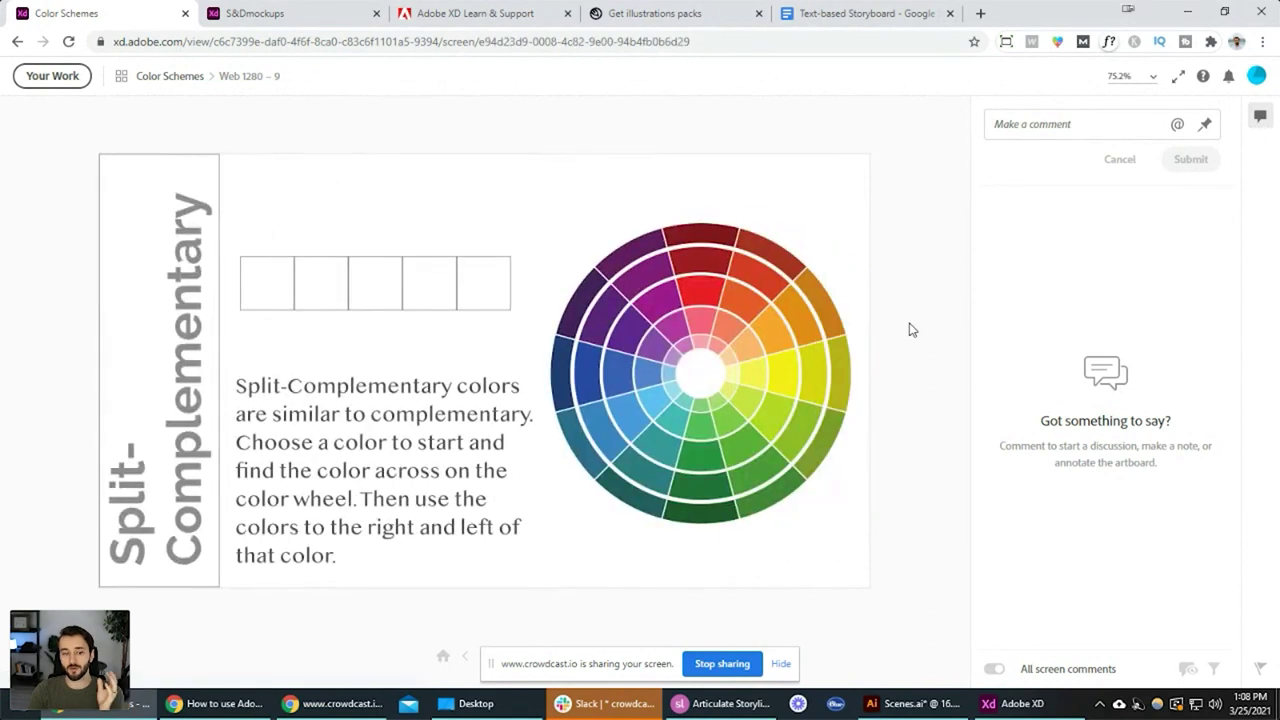
key("Right")
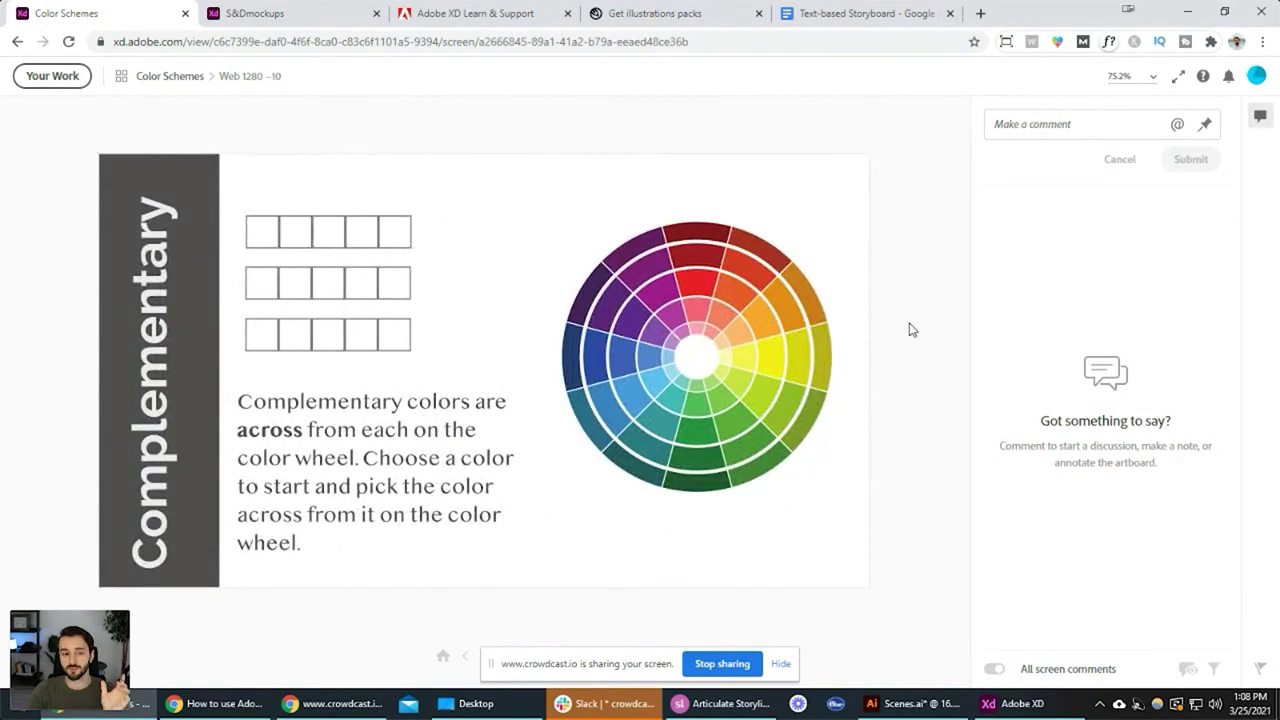
key("Right")
key("Right")
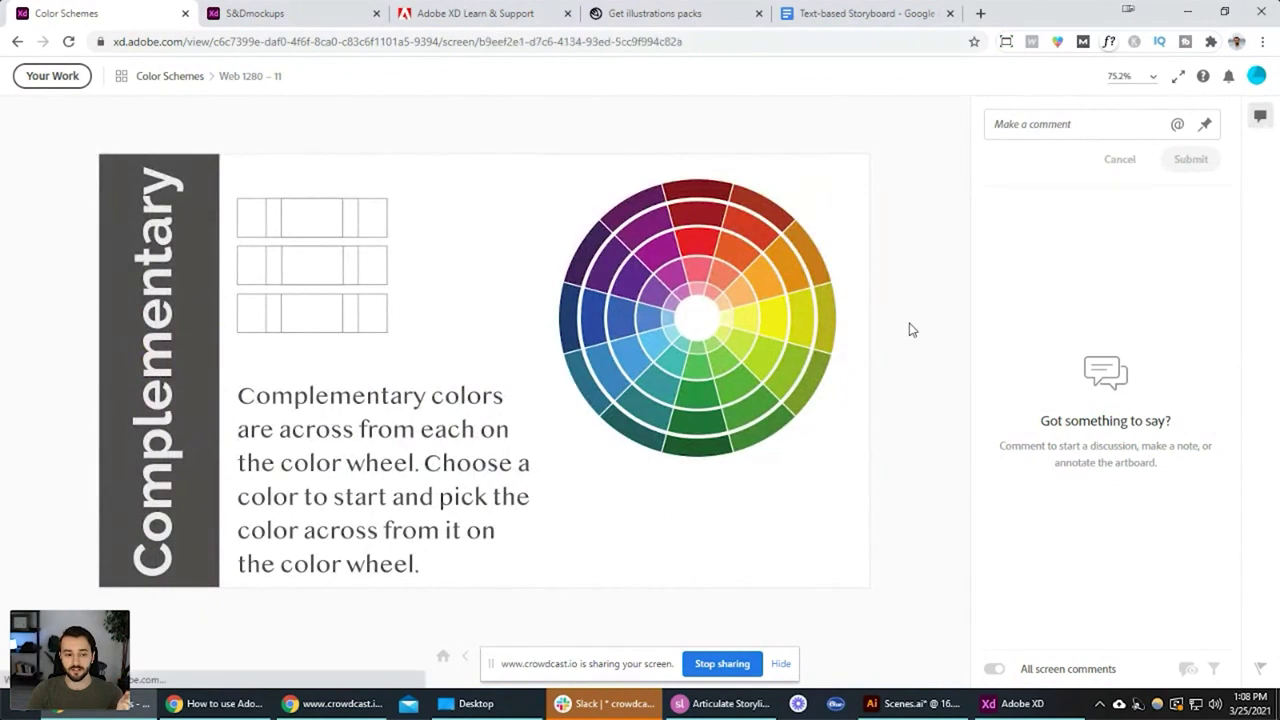
key("Right")
key("Right")
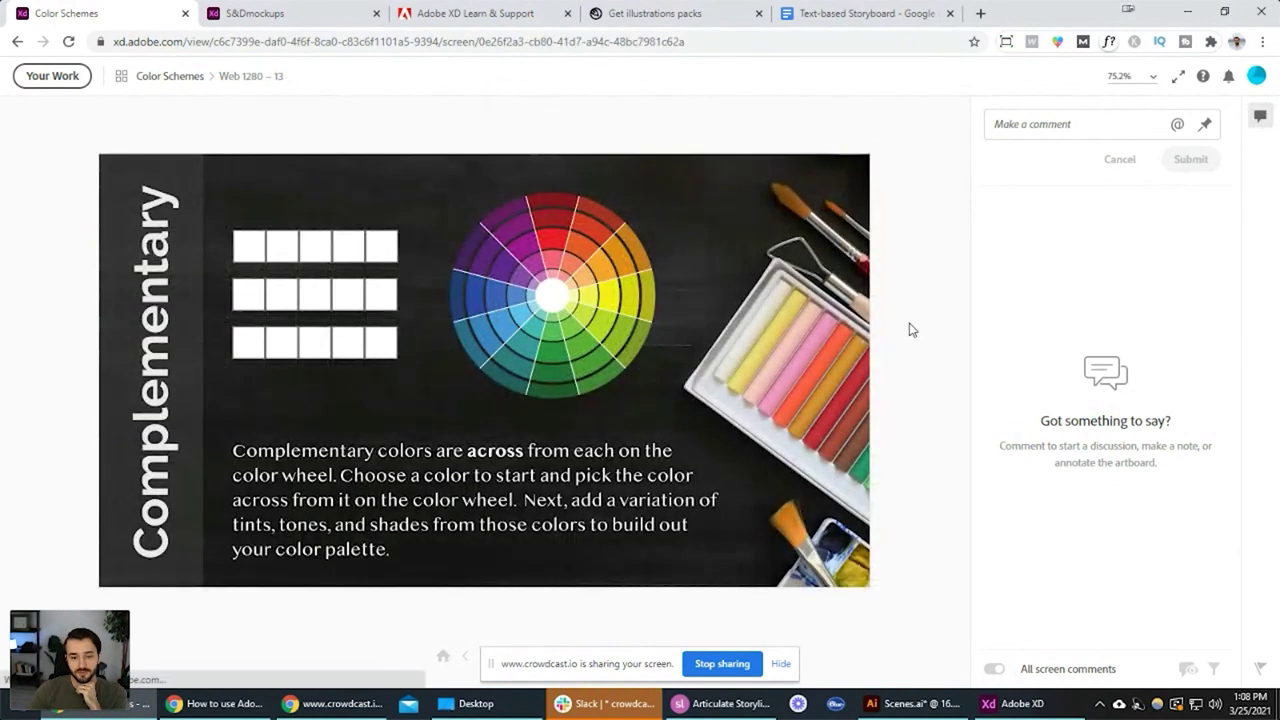
Examine the scheme selection iterations with the Split-Complementary pop-up and the Color Theory layout, through Web 1280 – 23
key("Right")
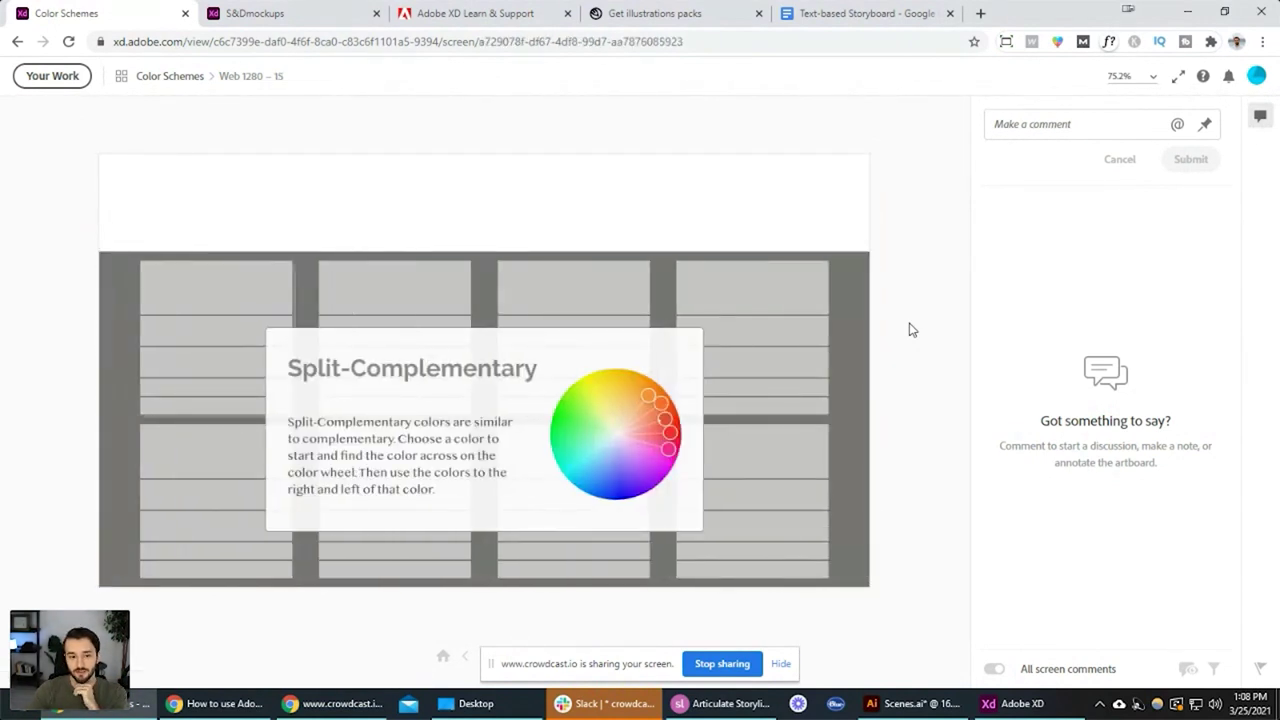
key("Right")
key("Right")
key("Right")
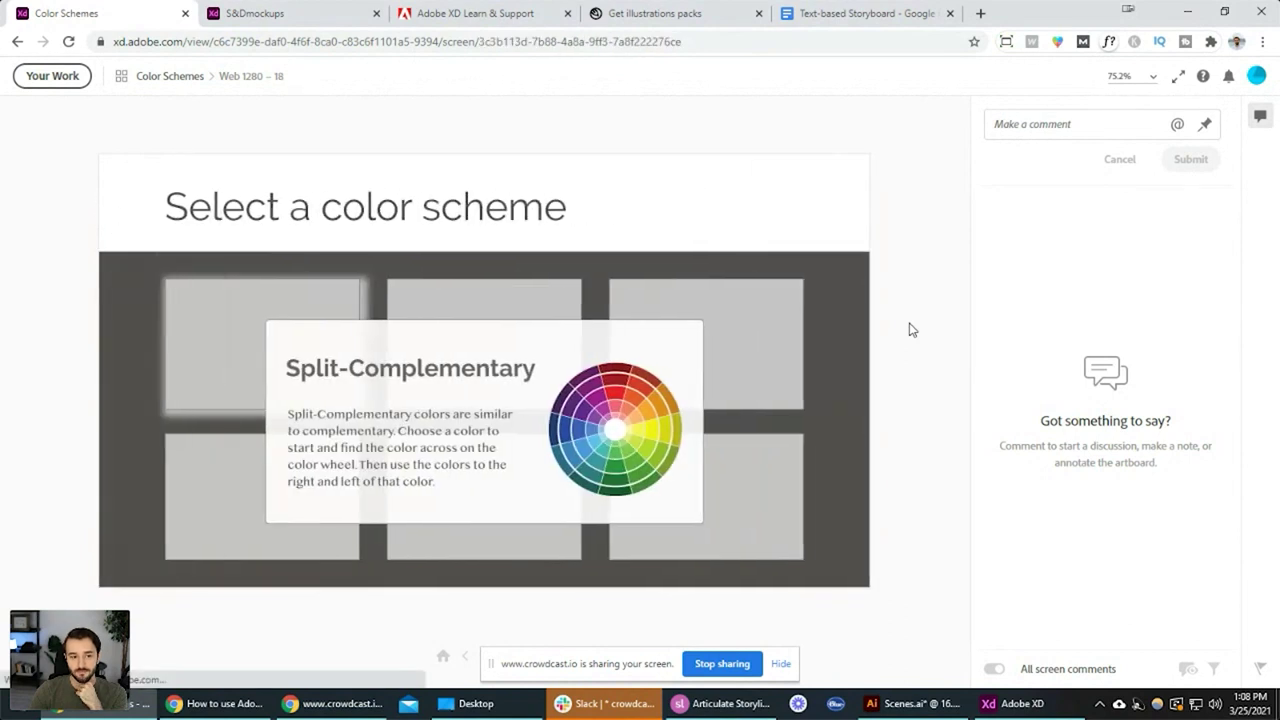
key("Right")
key("Right")
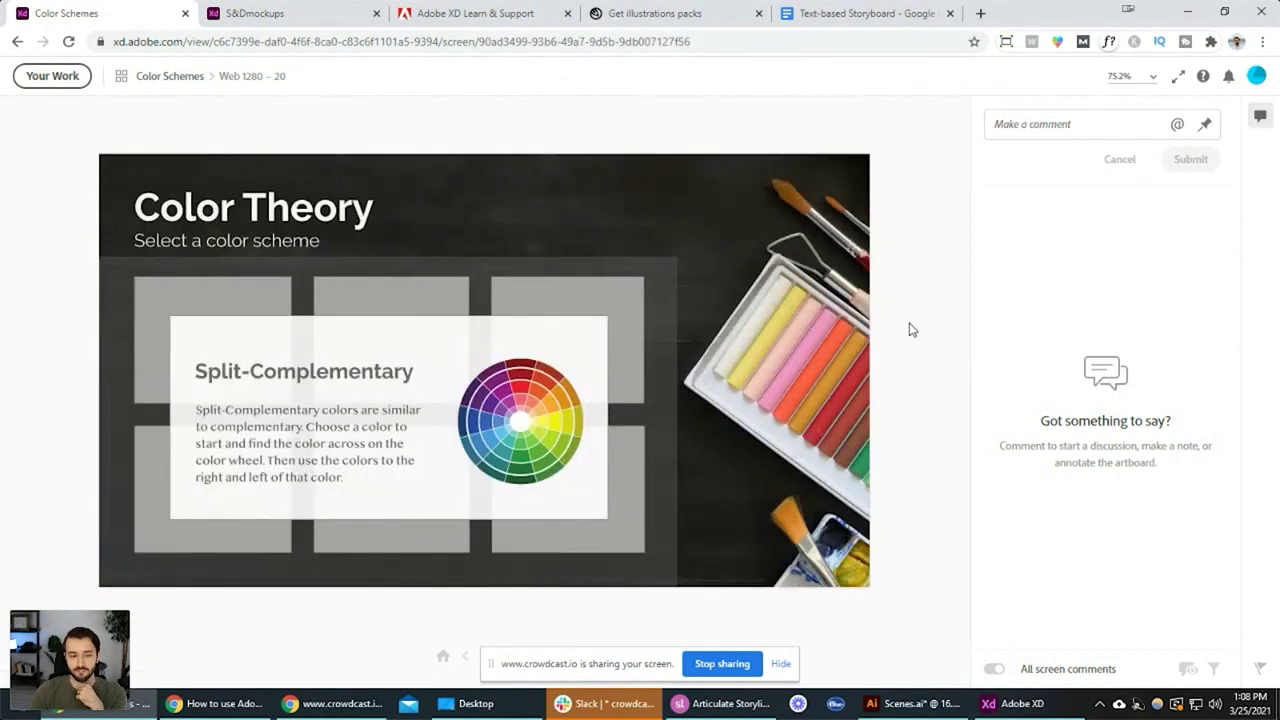
key("Right")
key("Right")
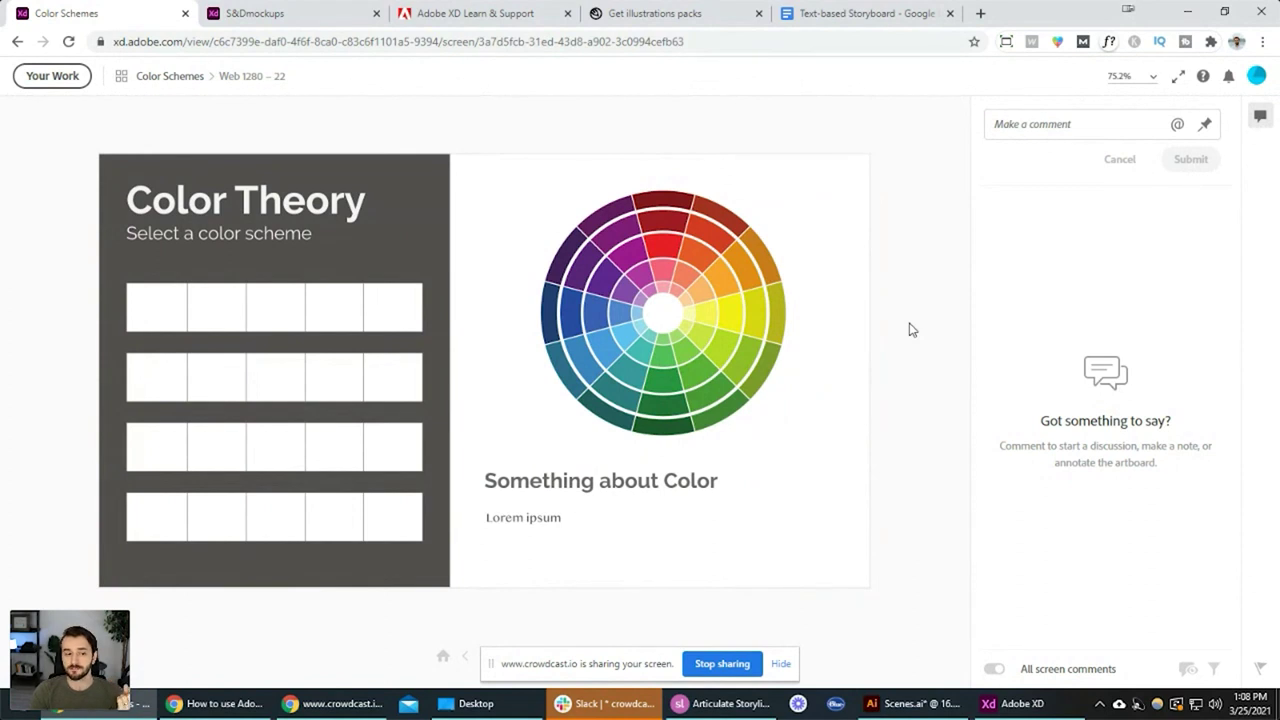
key("Right")
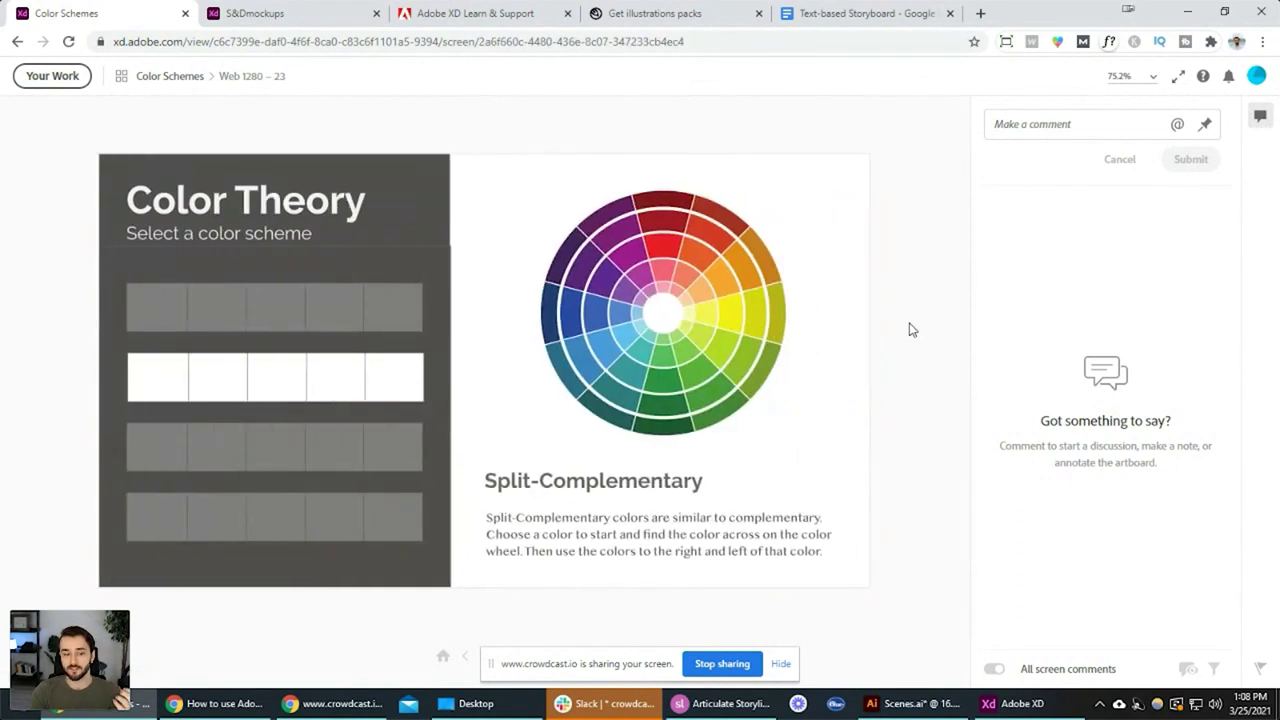
Compare the "Are You Sending the Right Message?" color wheel mockups from Web 1280 – 25 through Web 1280 – 30
key("Right")
key("Right")
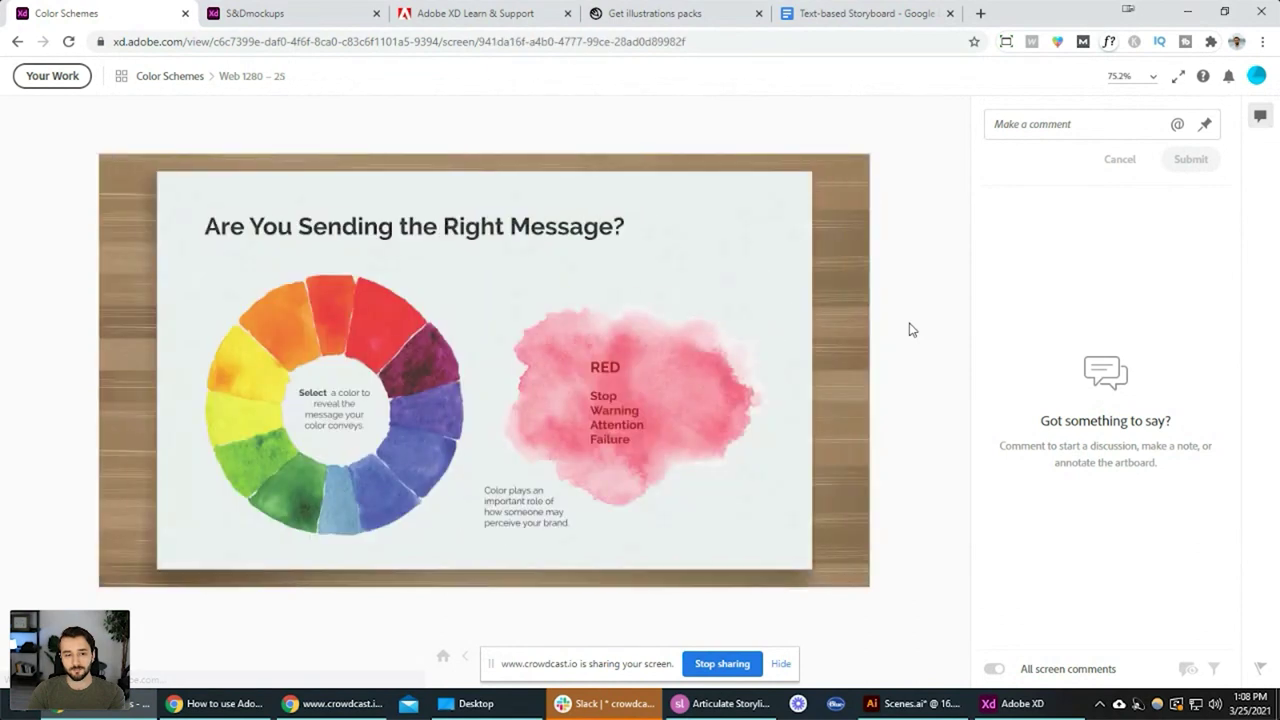
key("Right")
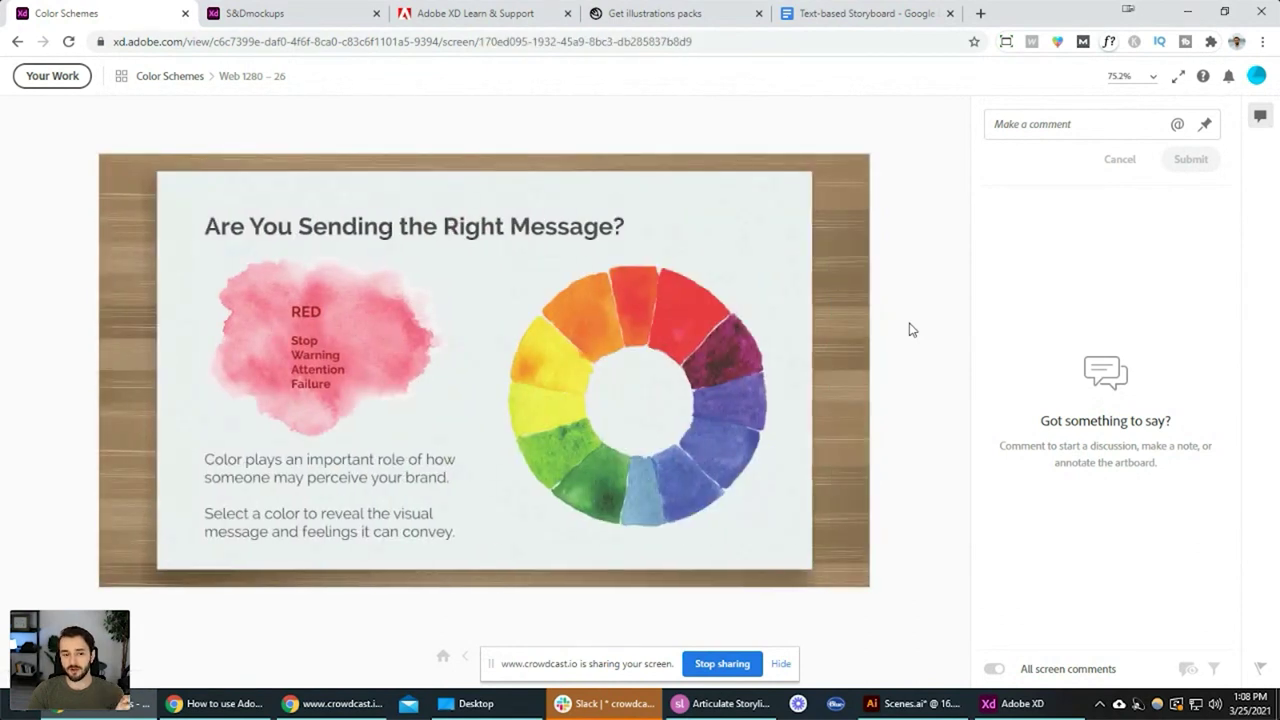
key("Right")
key("Right")
key("Right")
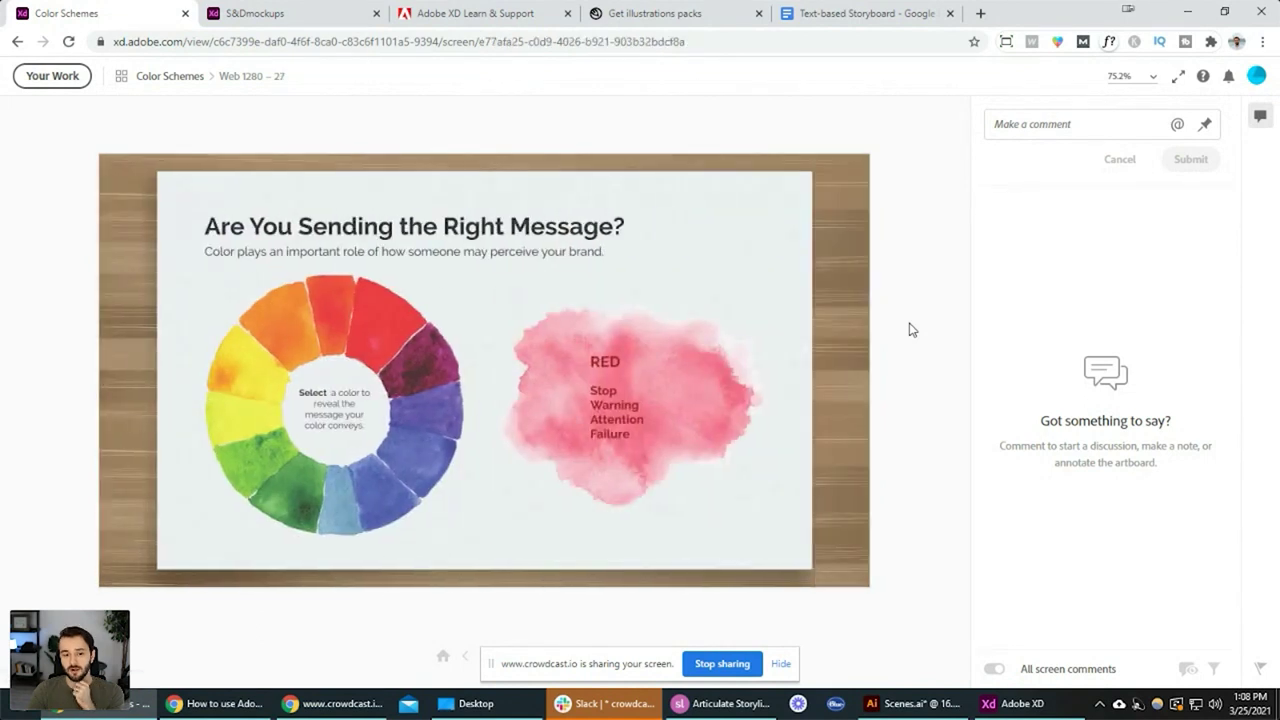
key("Right")
key("Right")
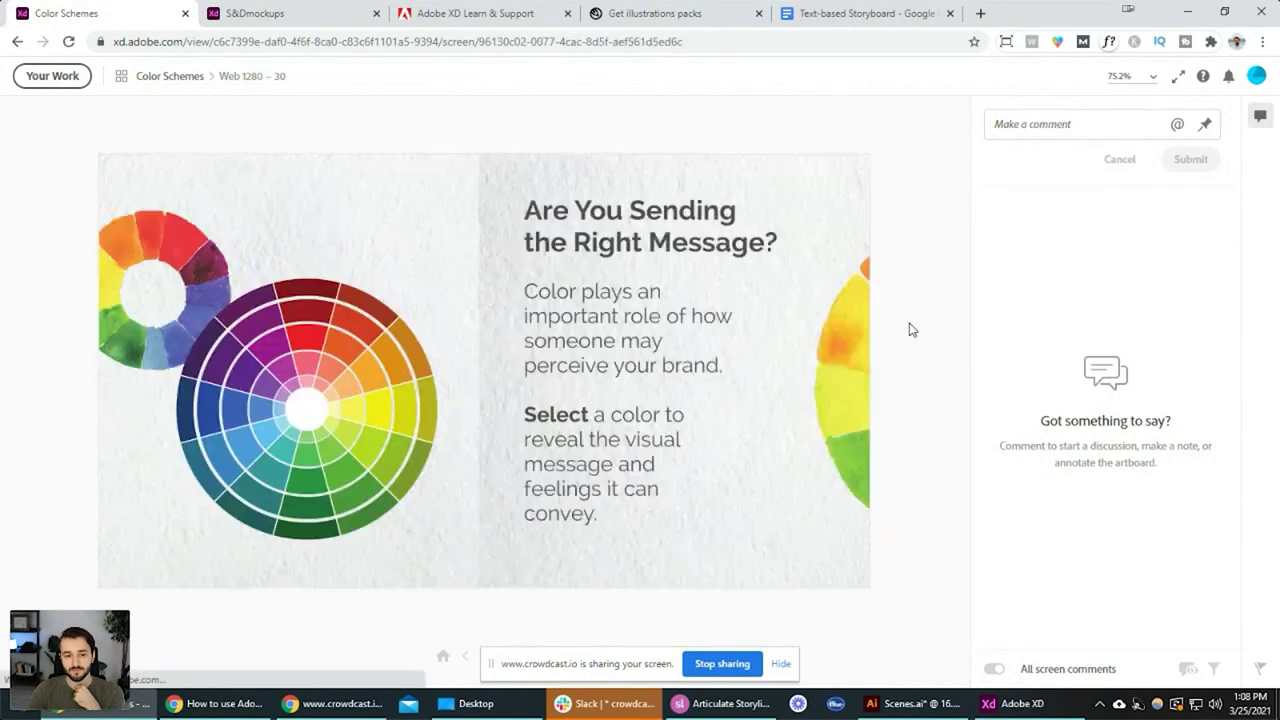
Review the "This or that" mockups from the swatch-row version on Web 1280 – 32 to the photo version on Web 1280 – 37
key("Right")
key("Right")
key("Right")
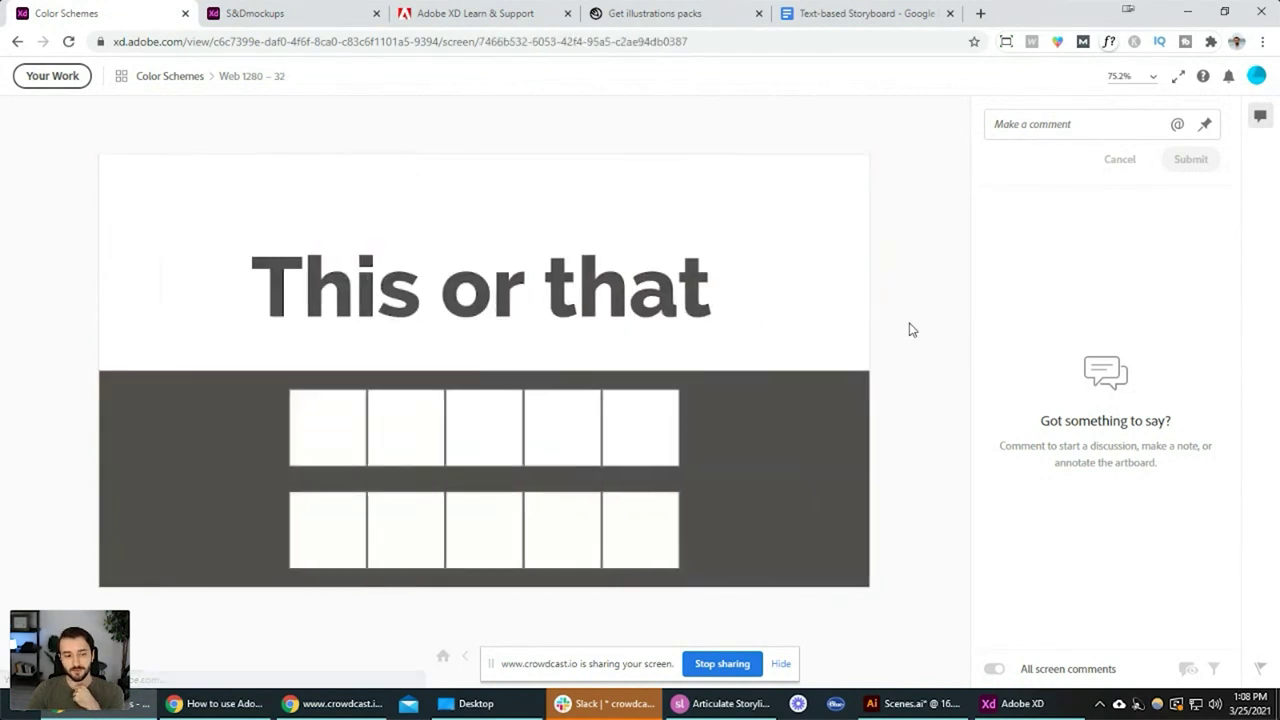
key("Right")
key("Right")
key("Right")
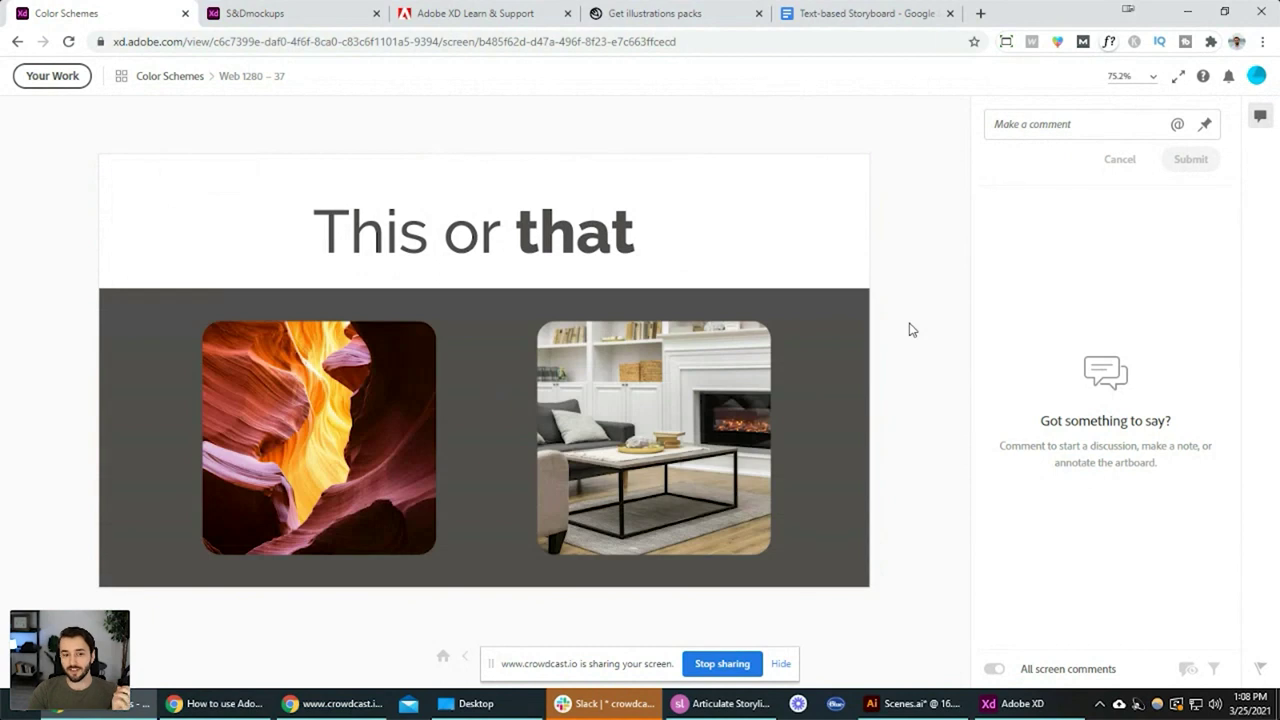
View the Color Scheme Picker photo-block mockup on Web 1280 – 39 and continue to Web 1280 – 42
key("Right")
key("Right")
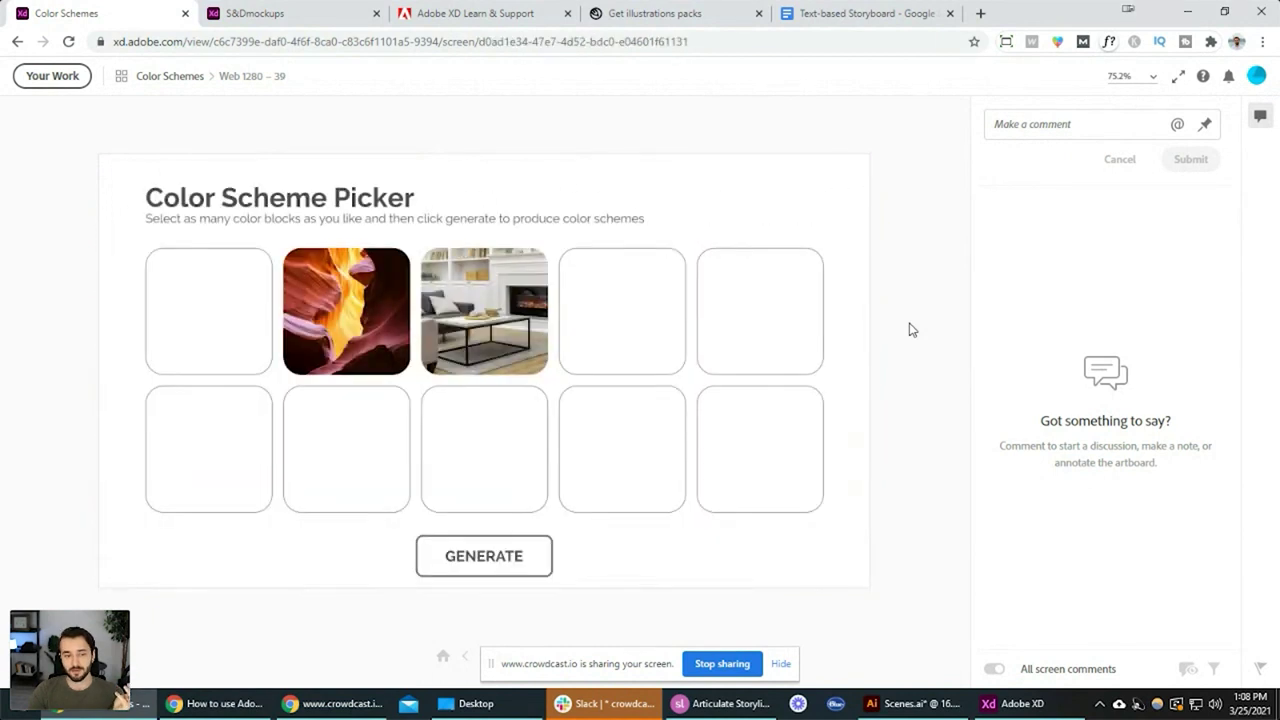
key("Right")
key("Right")
key("Right")
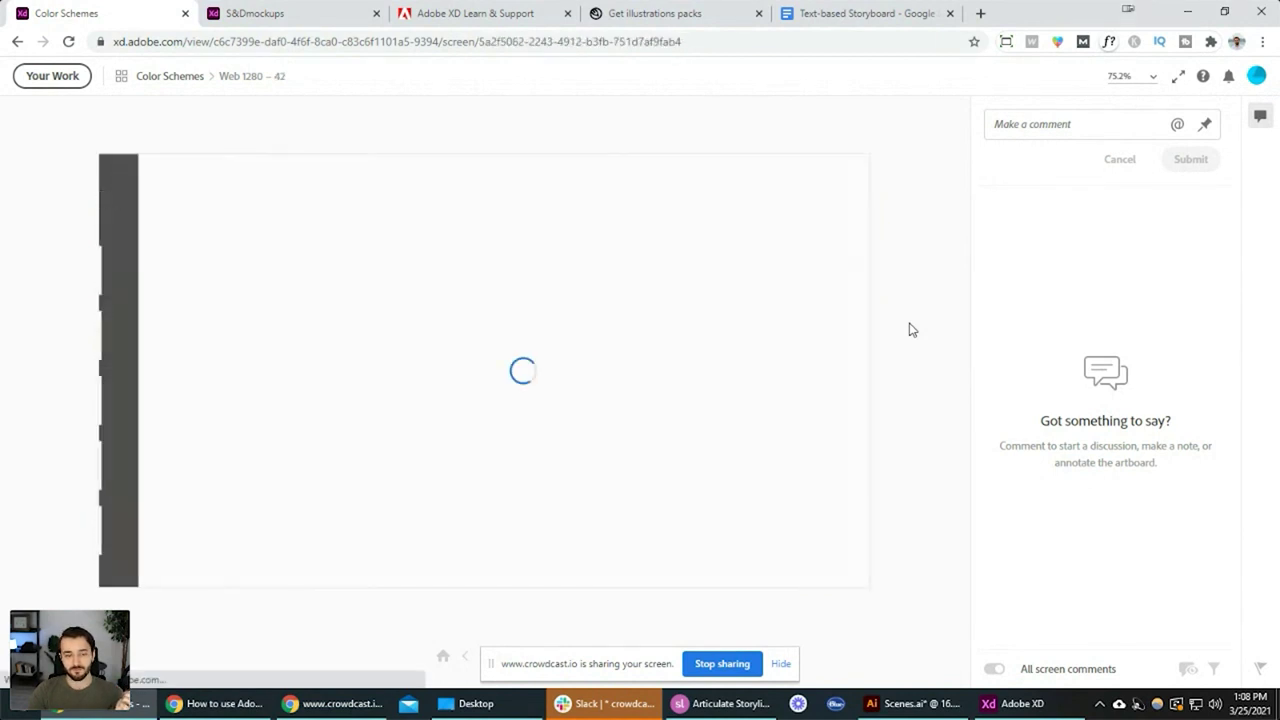
Compare the "Select a color scheme" mockups from Web 1280 – 44 to the Calm After the Storm version on Web 1280 – 47
key("Right")
key("Right")
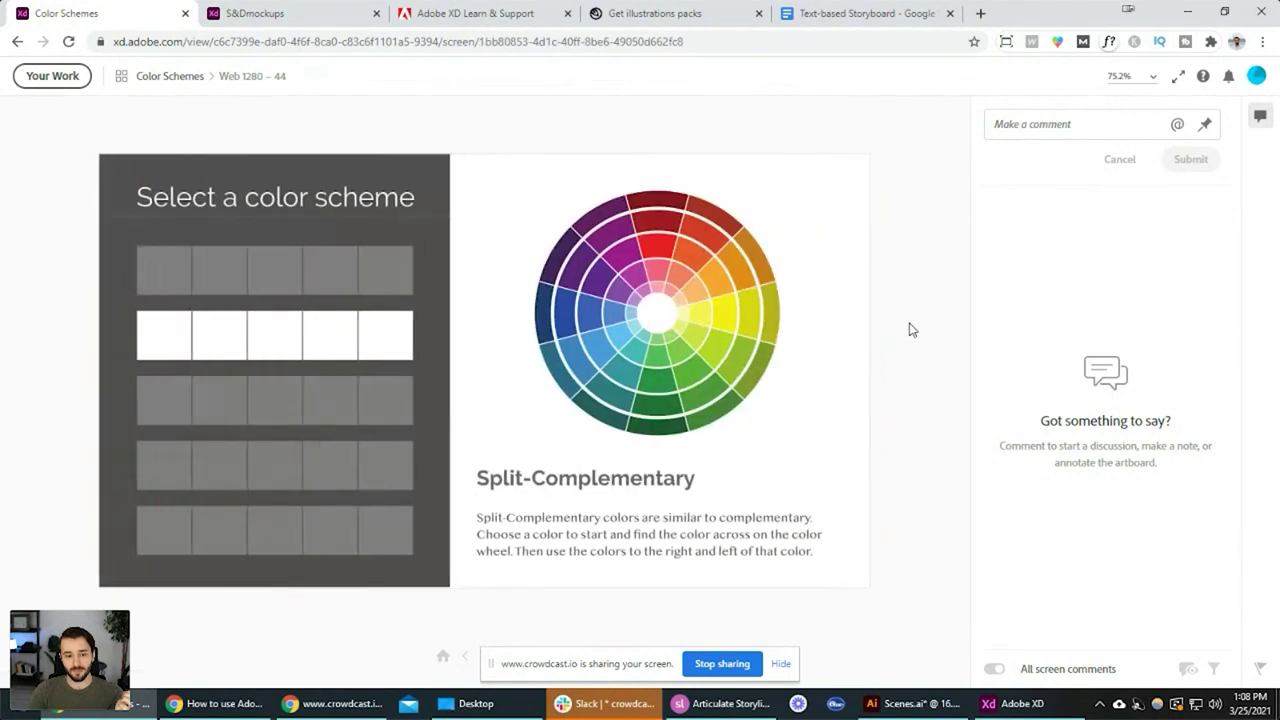
key("Right")
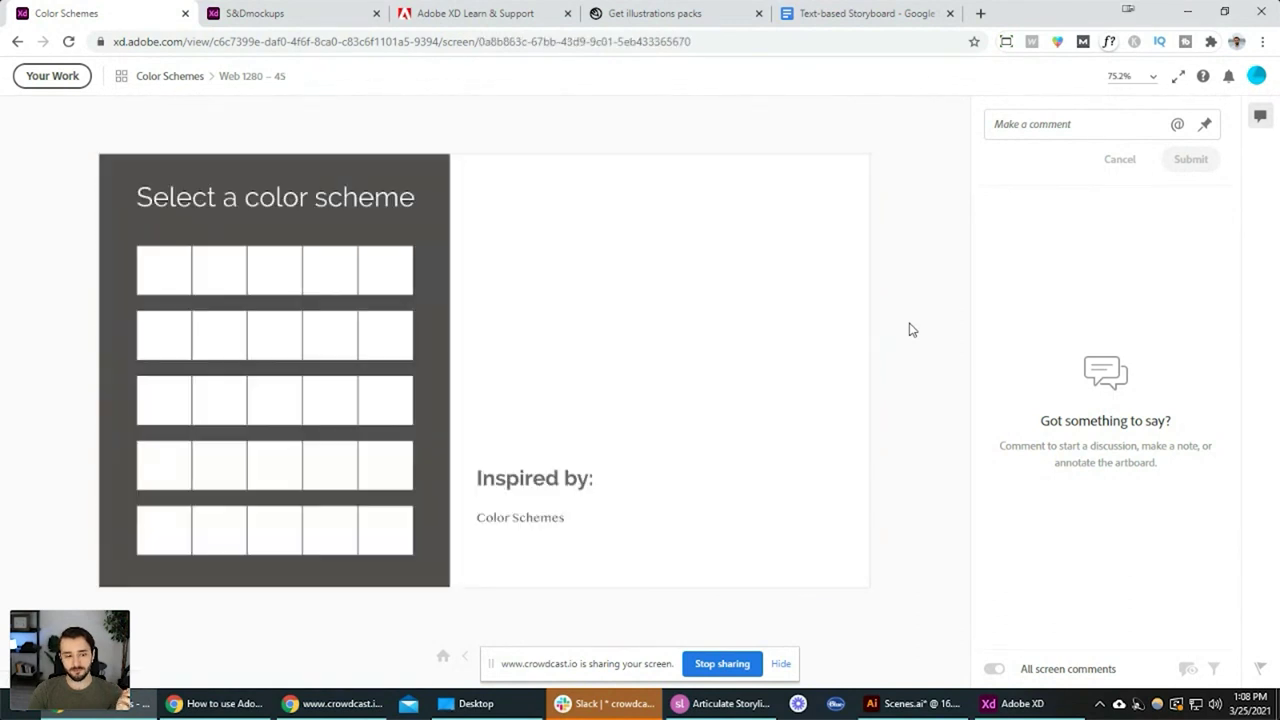
key("Right")
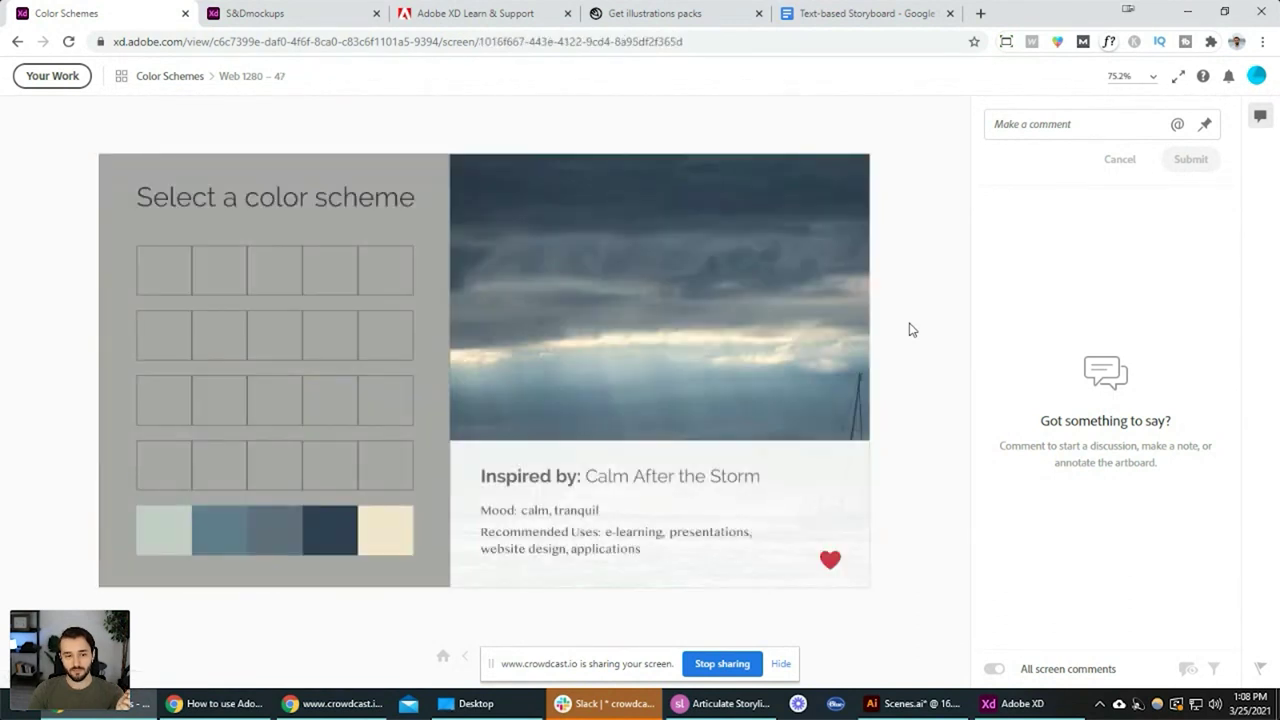
key("Right")
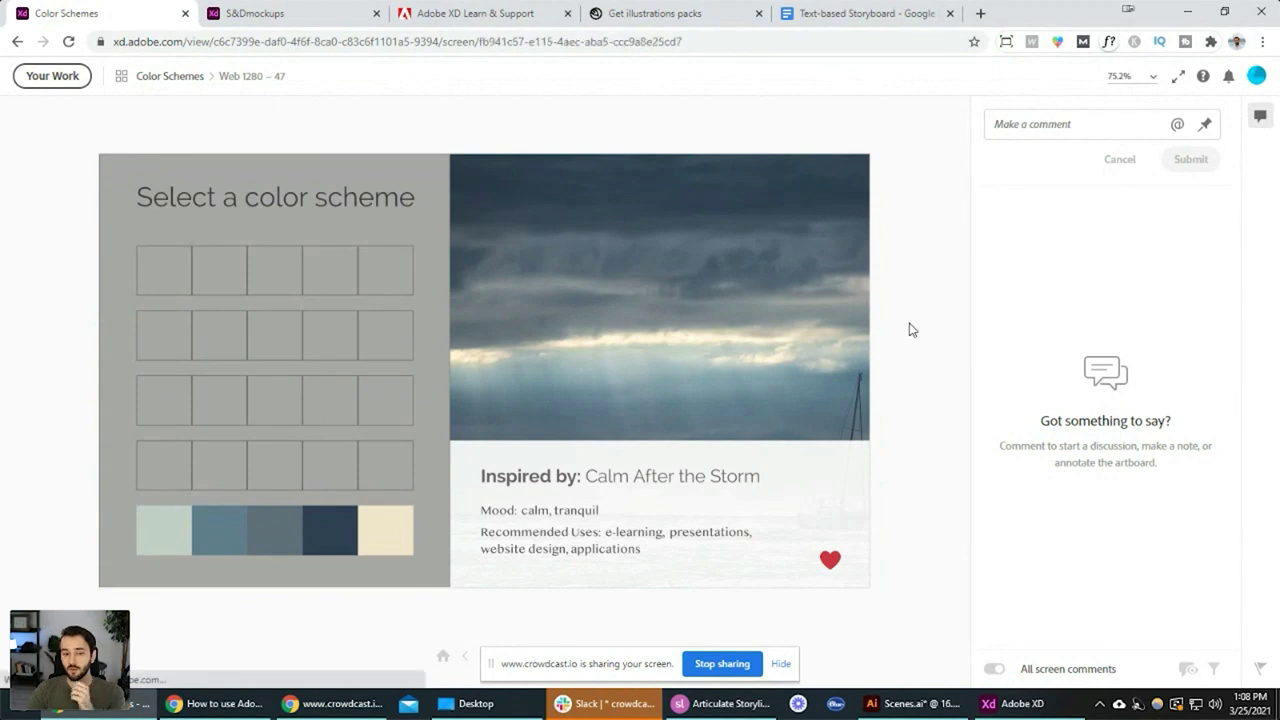
key("Left")
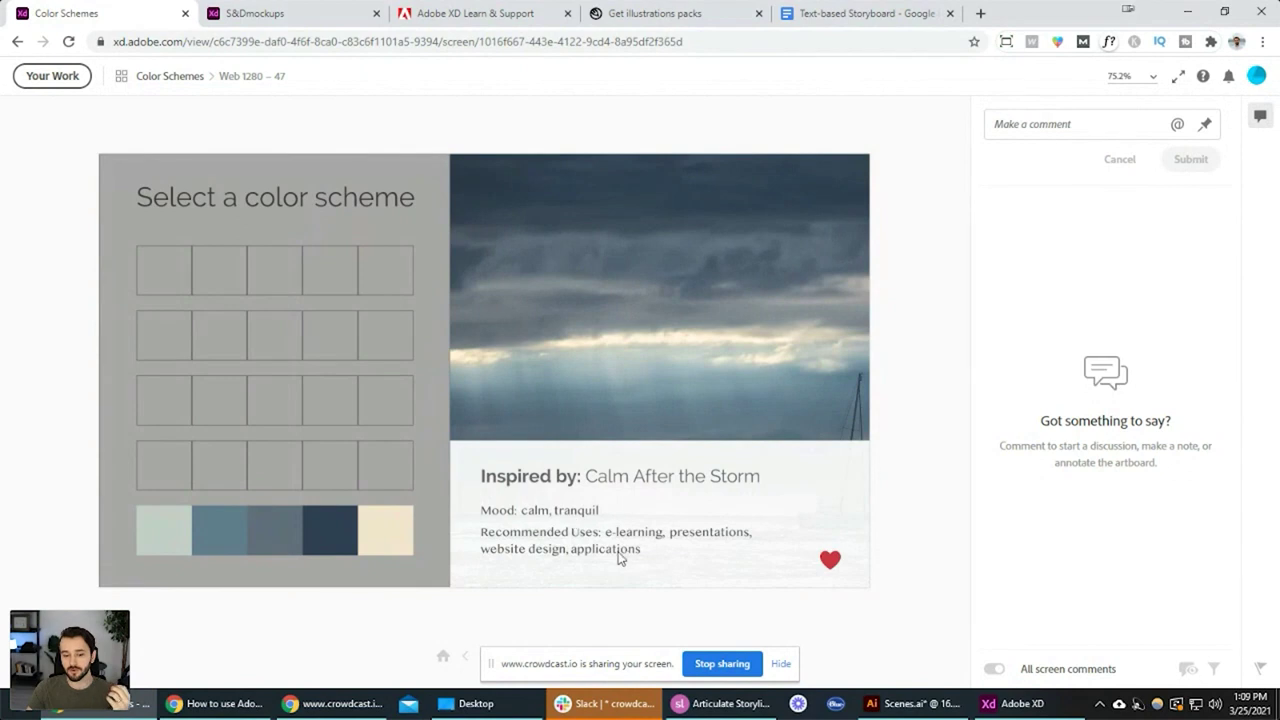
Compare the Color Scheme Picker versions with stacked color bars and photos from Web 1280 – 48 through Web 1280 – 53
key("Right")
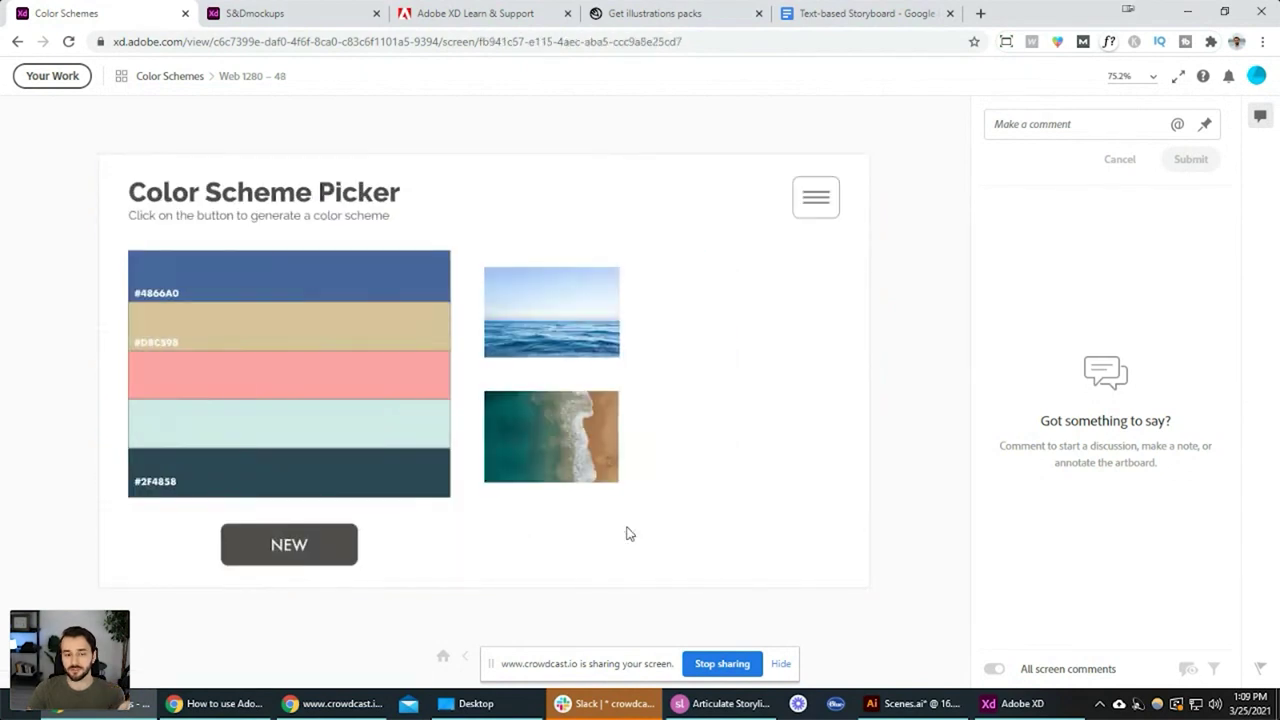
key("Right")
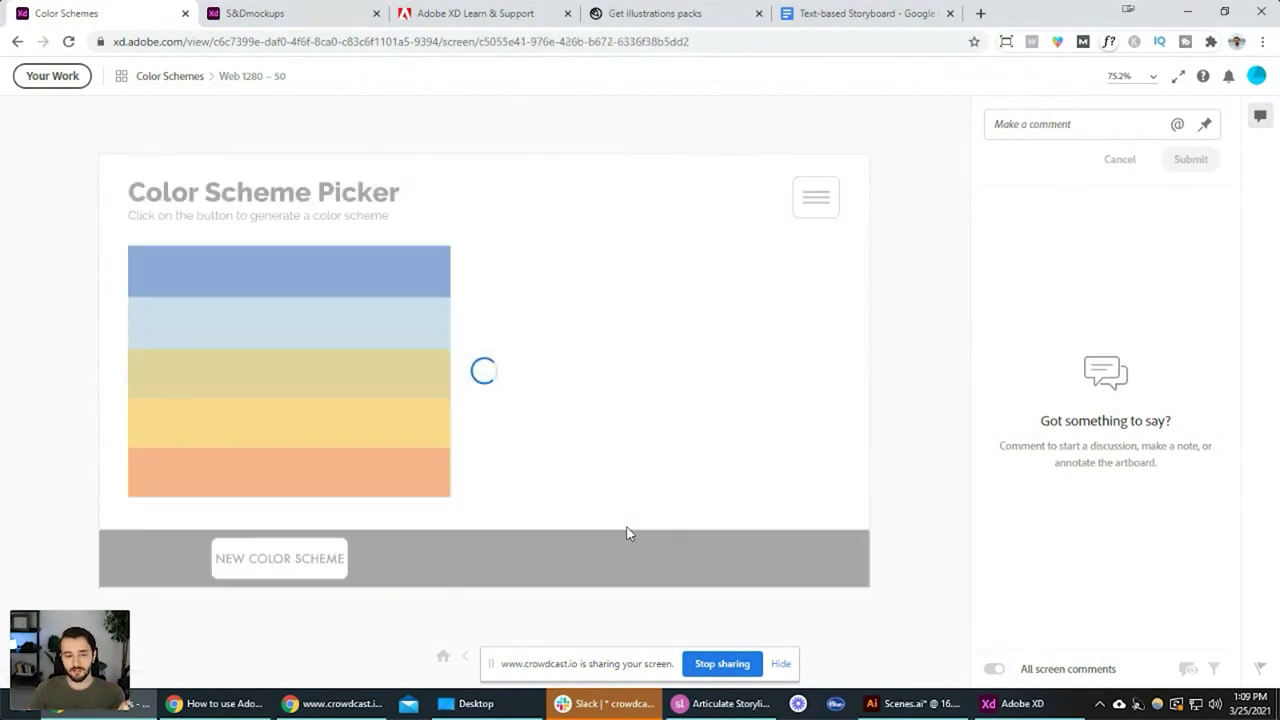
key("Right")
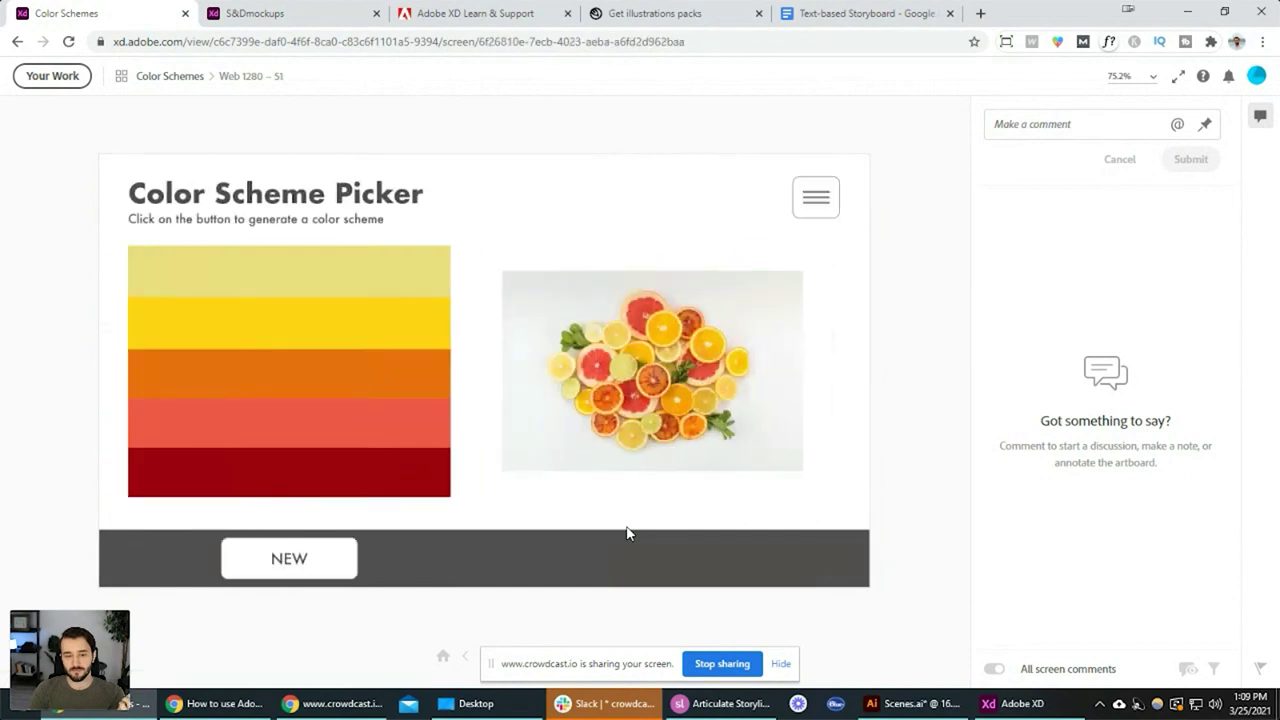
key("Right")
key("Right")
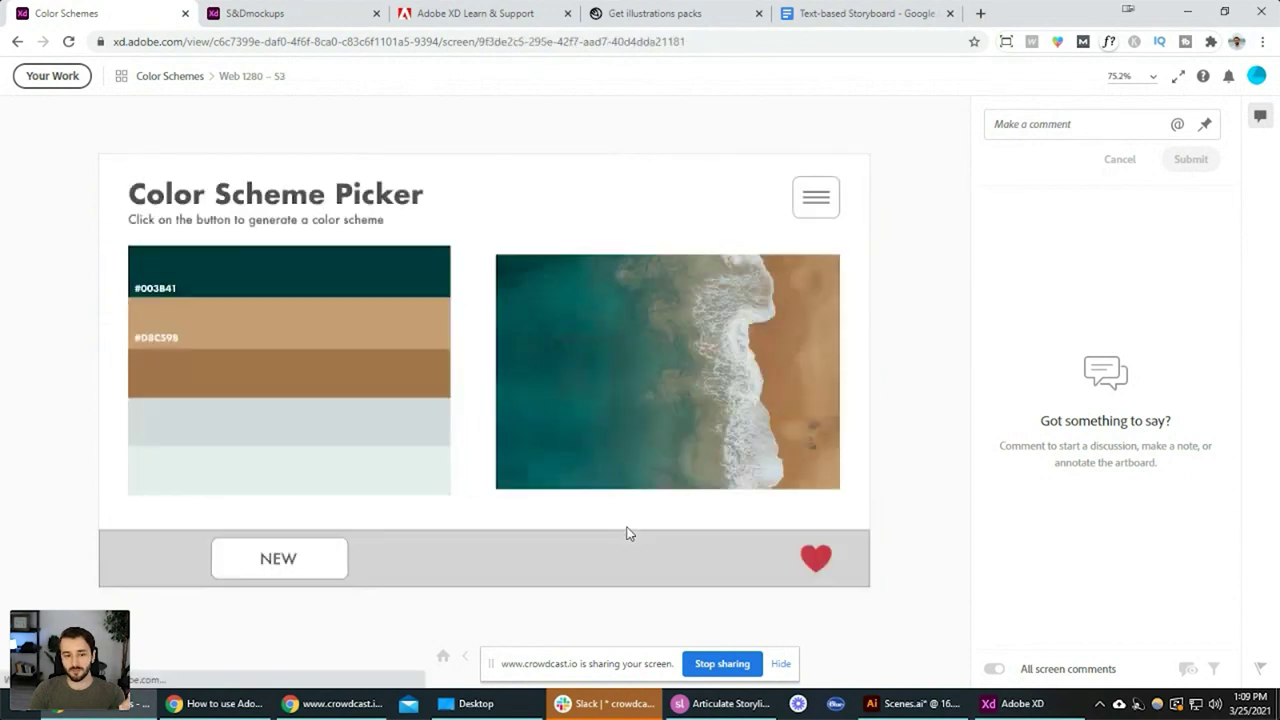
Review the Color Scheme Picker variants from Web 1280 – 54 through the Terracotta layout on Web 1280 – 59
key("Right")
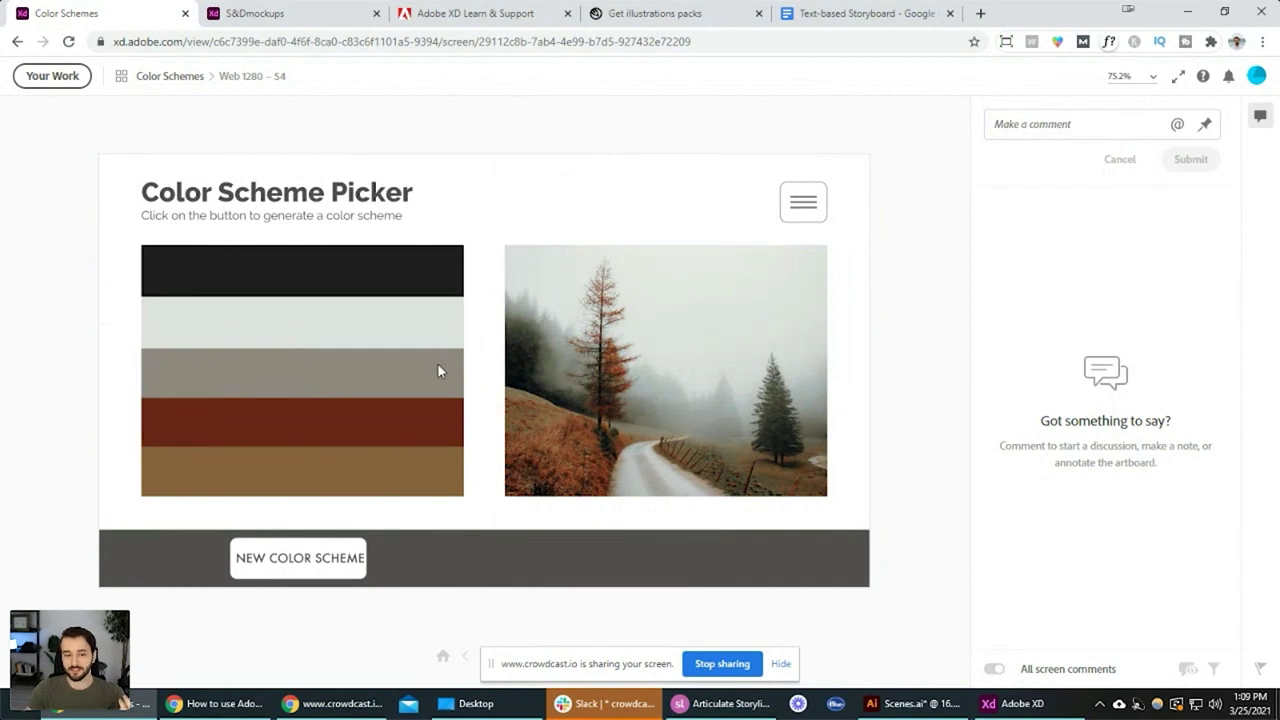
key("Right")
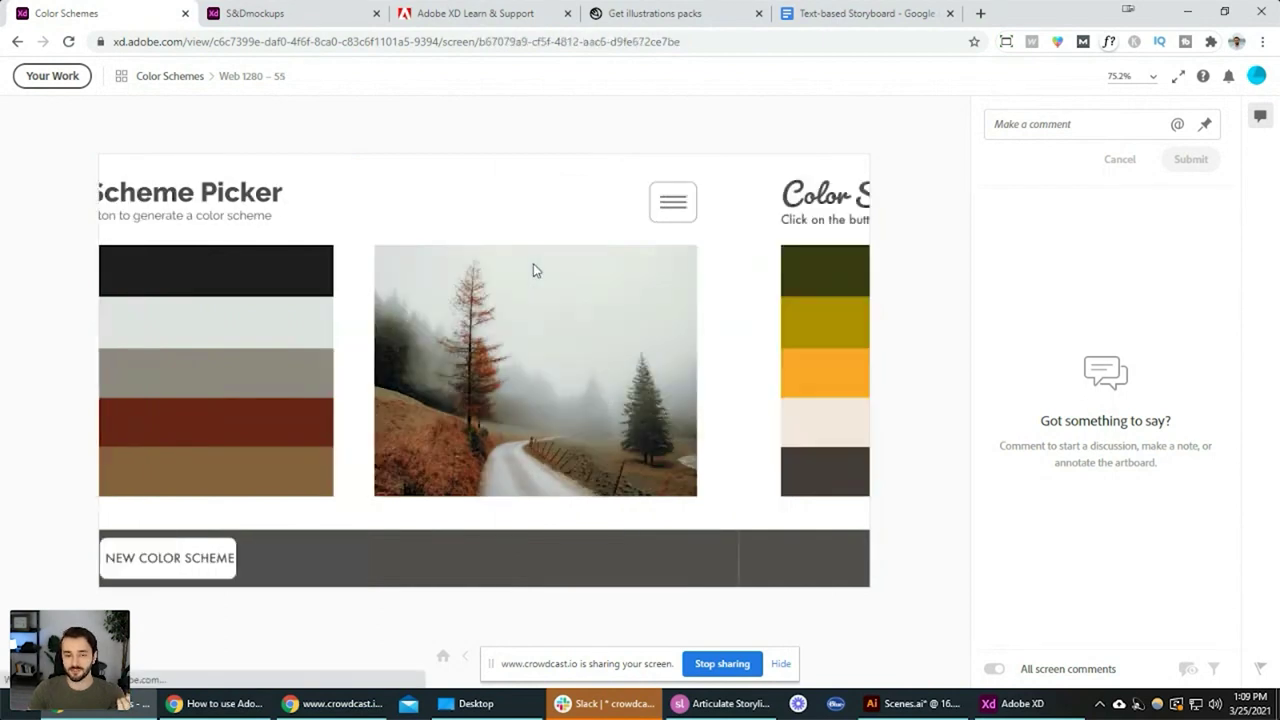
key("Right")
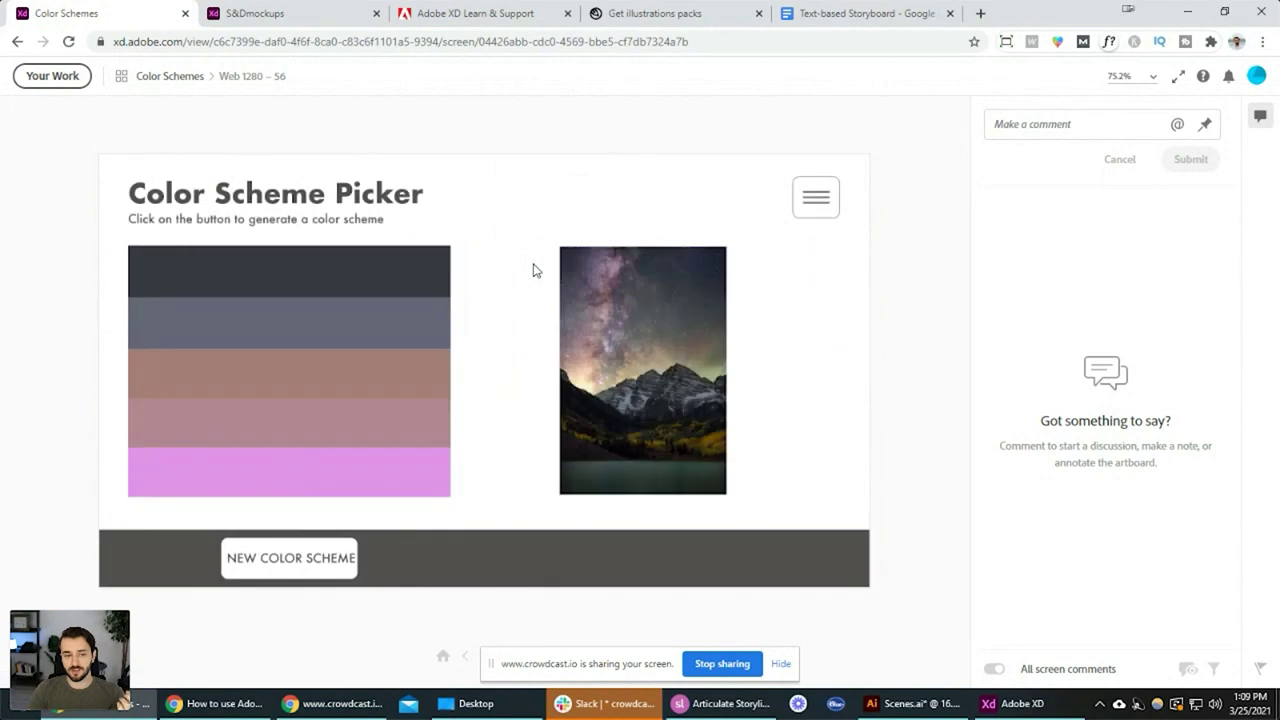
key("Right")
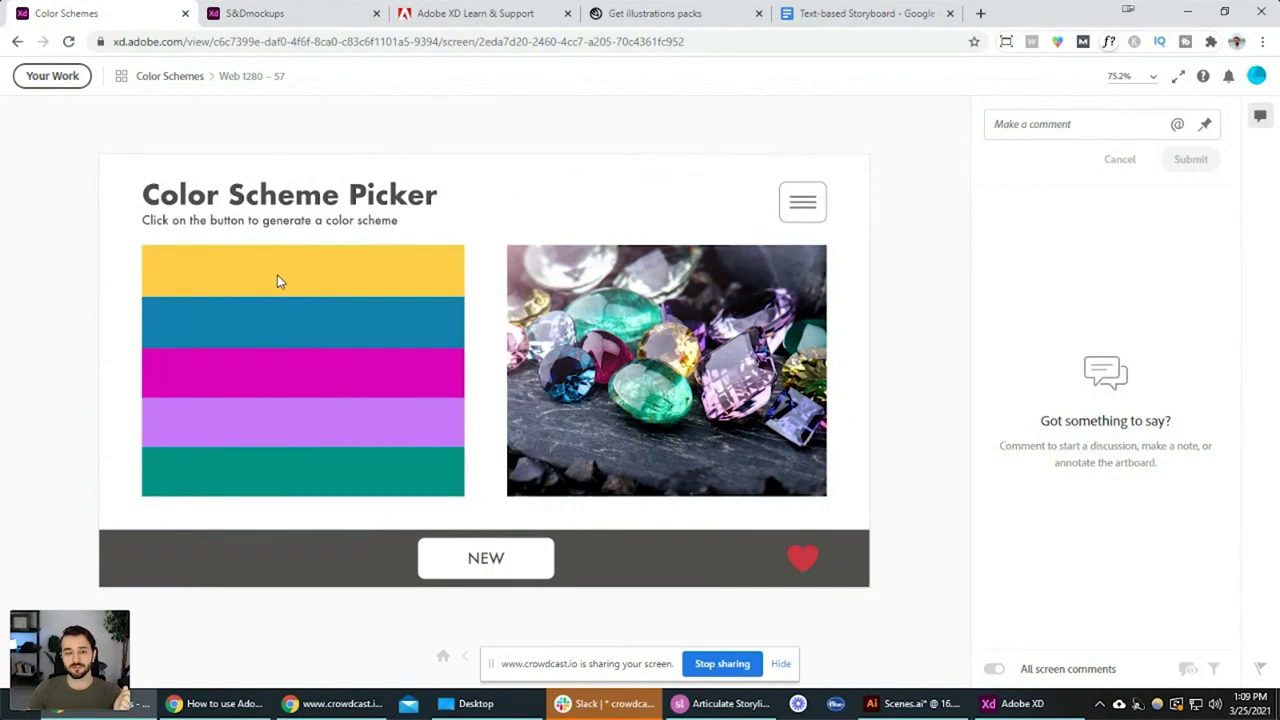
key("Right")
key("Right")
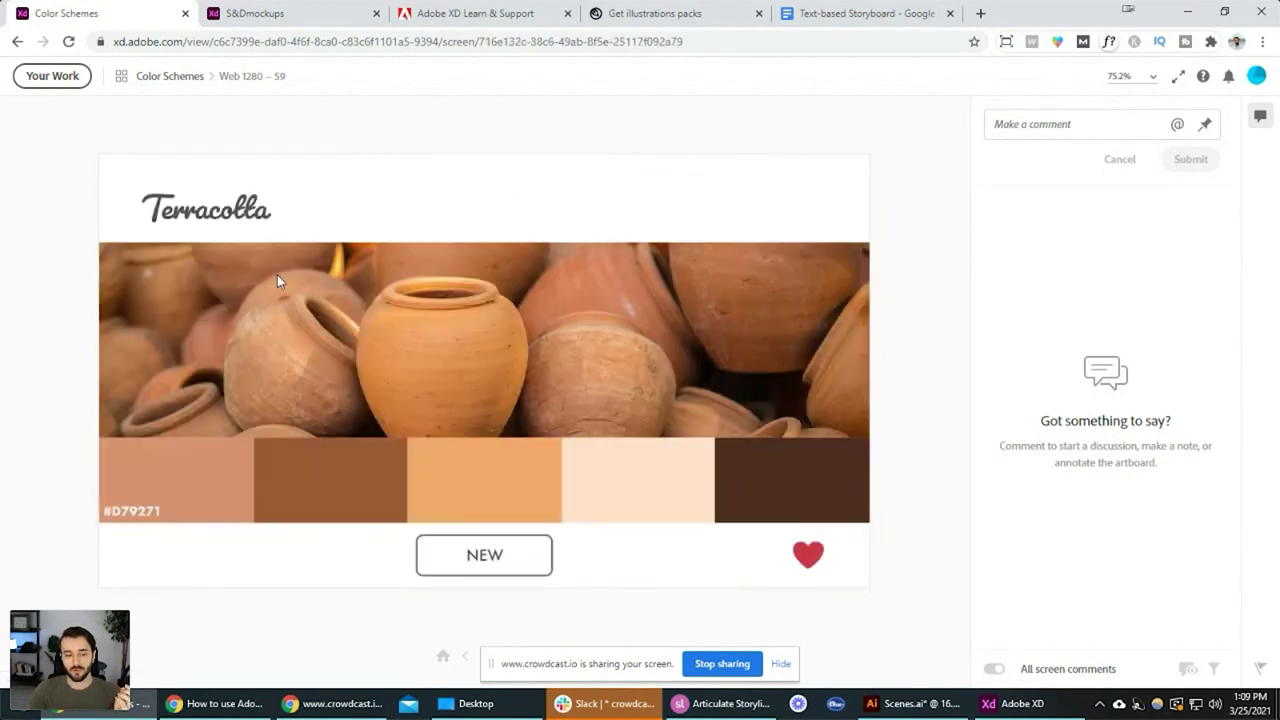
Compare the opening wireframe on Web 1280 – 1 with the Flora design and its menu on Web 1280 – 74, and stop sharing the screen
key("Right")
key("Right")
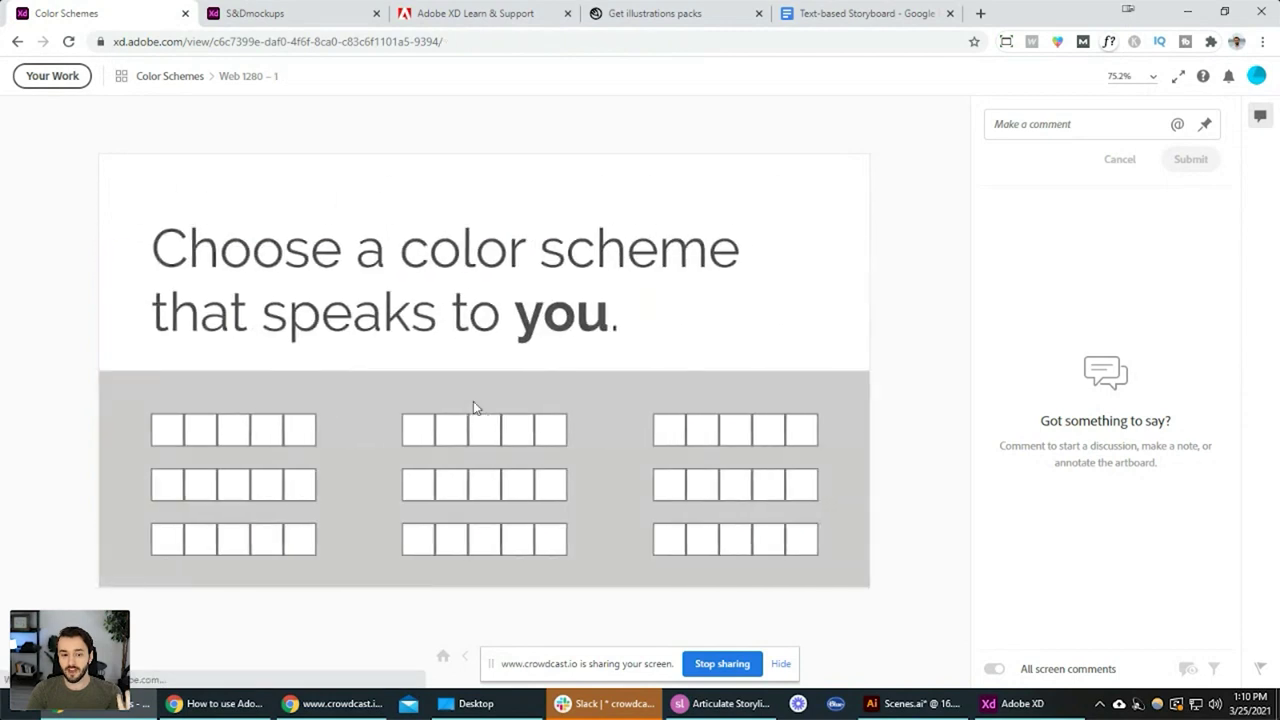
left_click(473, 408)
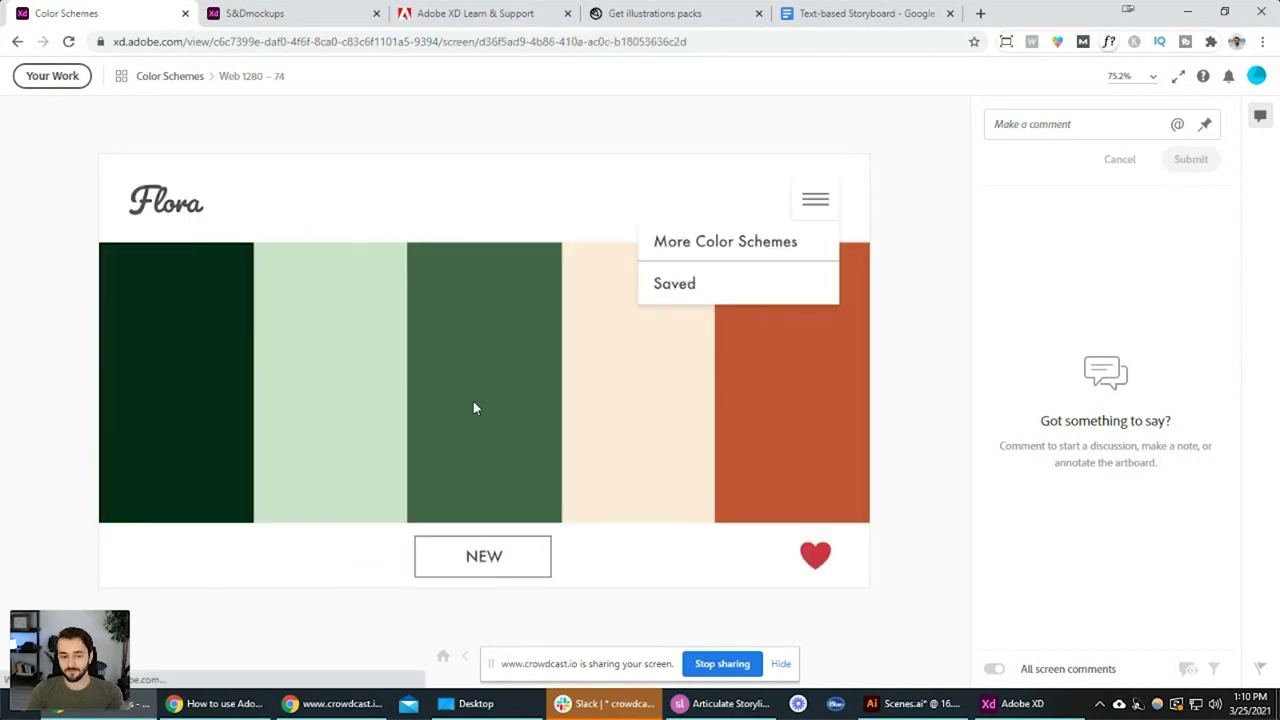
left_click(473, 408)
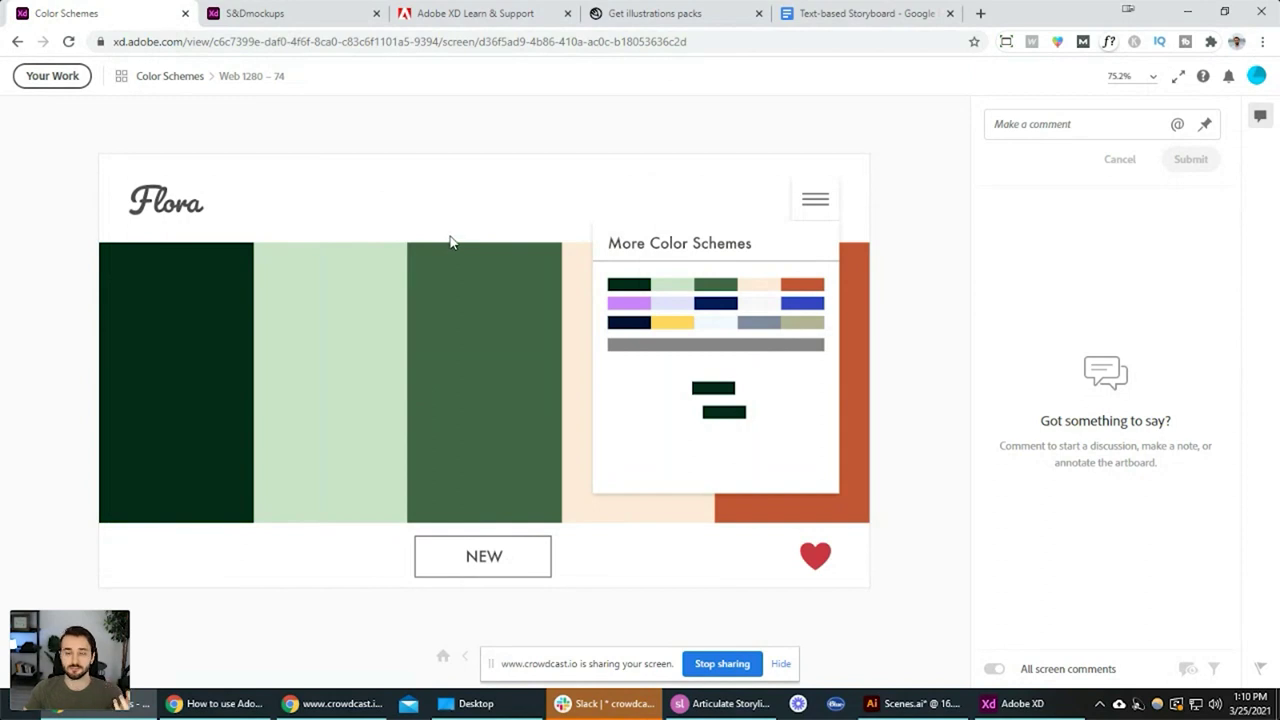
left_click(722, 664)
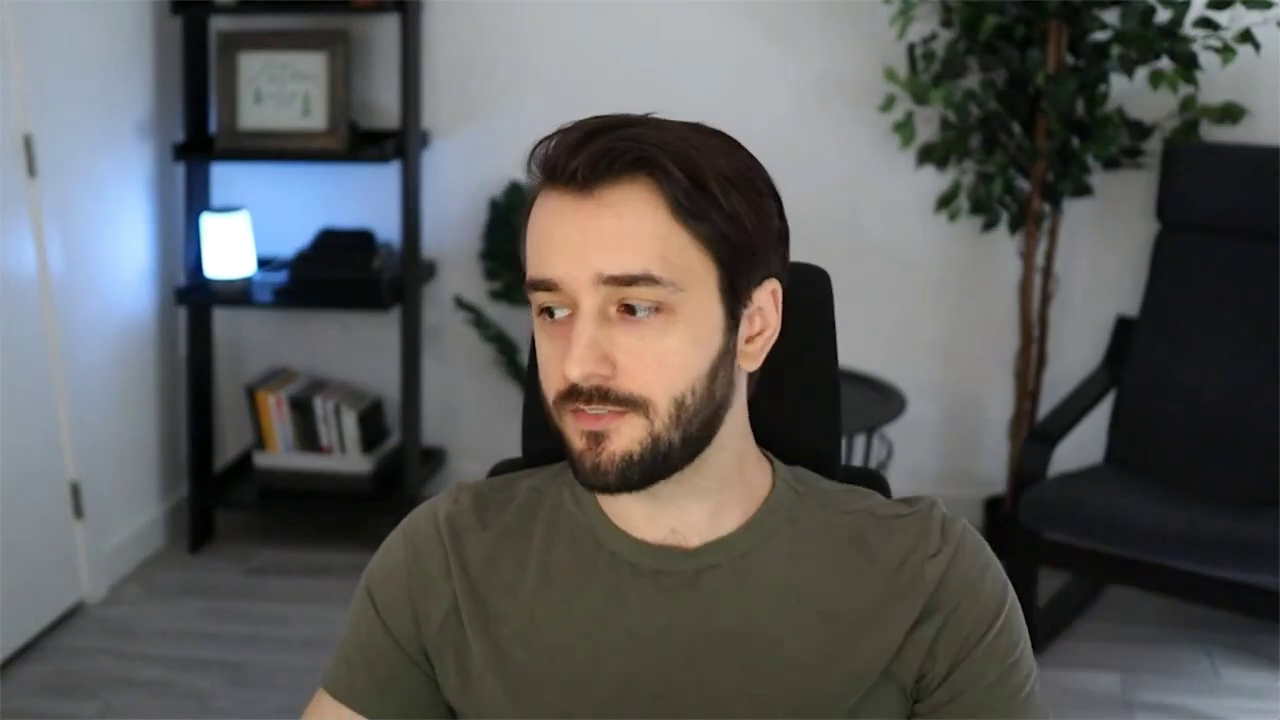
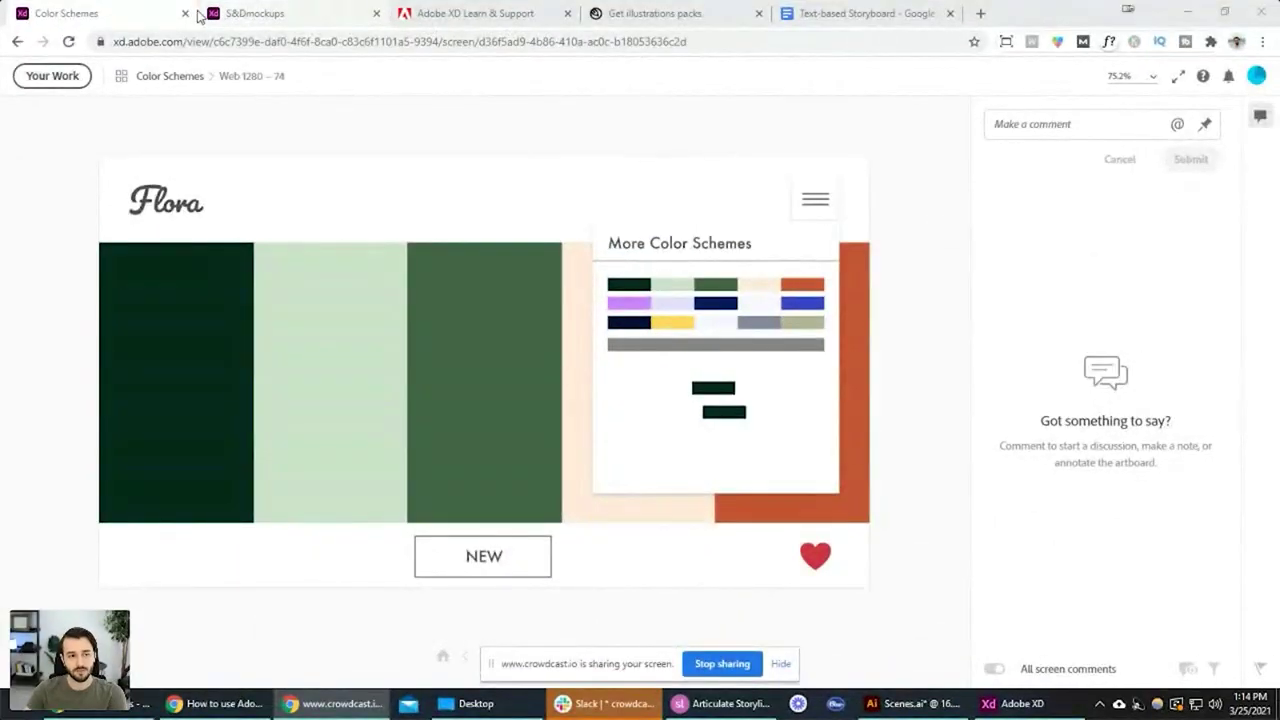
Close the Color Schemes and S&Dmockups prototypes to bring up the Adobe XD Learn & Support page
left_click(185, 13)
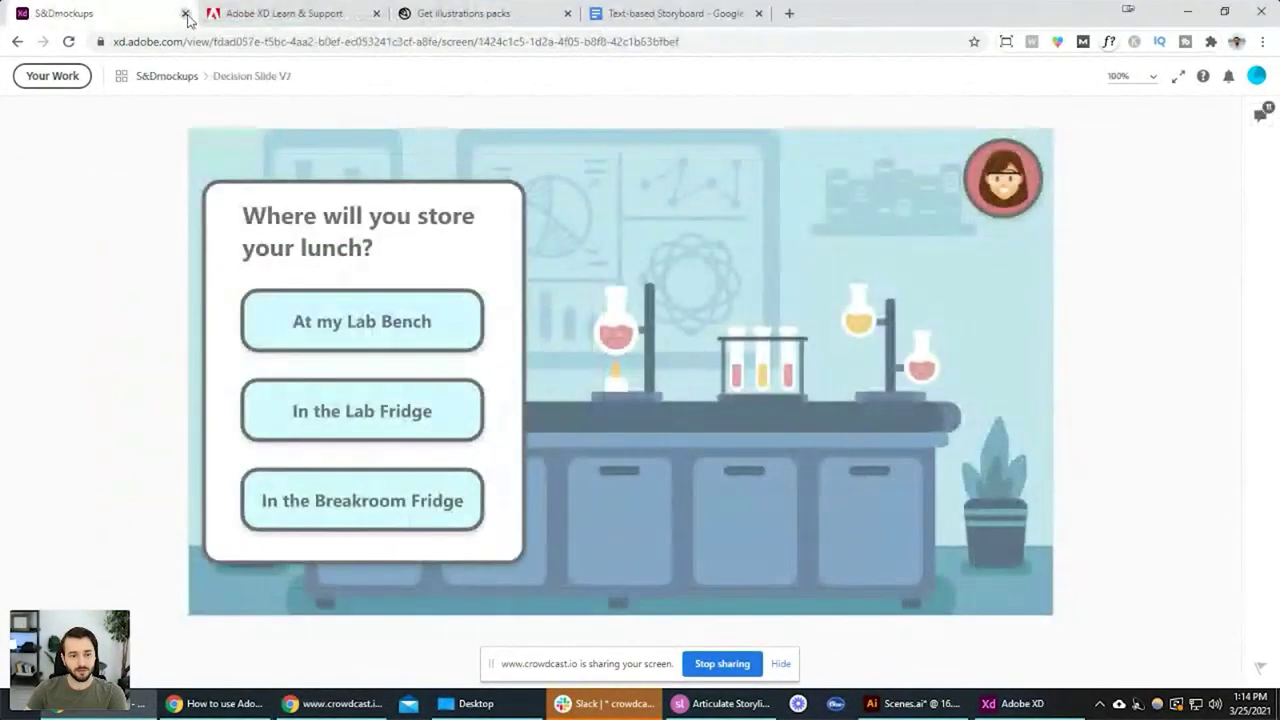
left_click(185, 13)
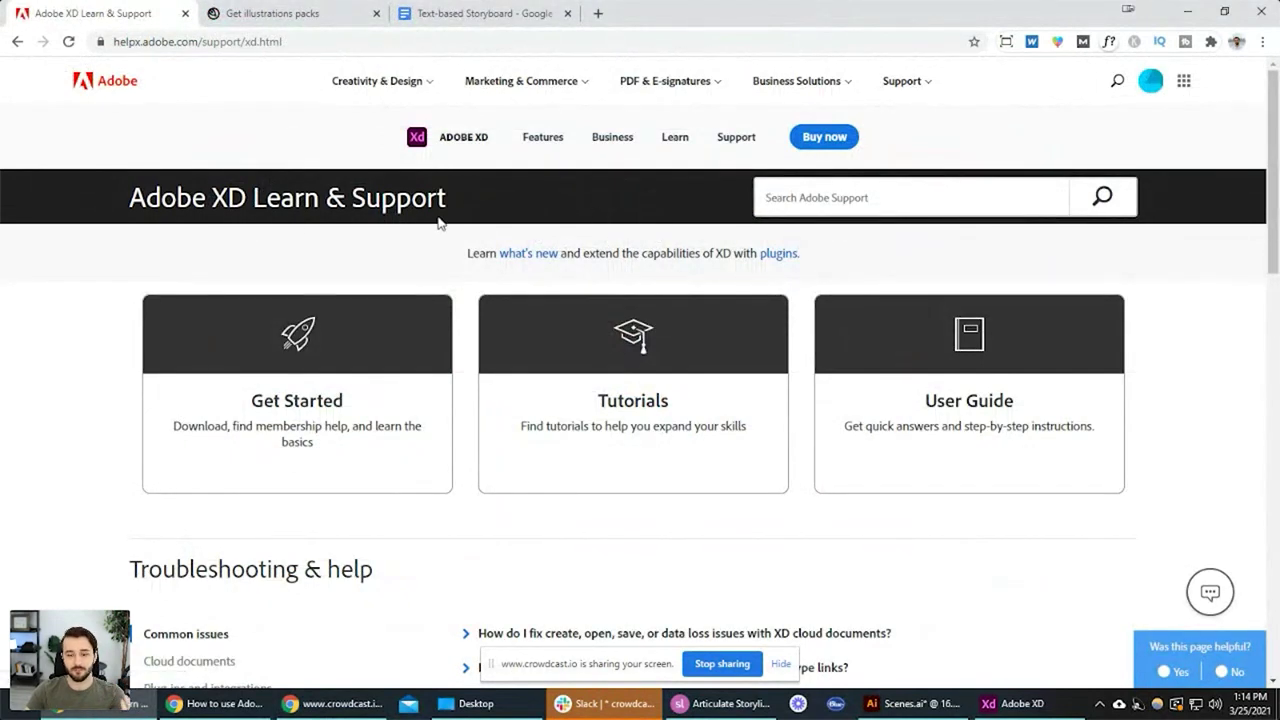
scroll(400, 310, "down", 1)
scroll(317, 303, "up", 1)
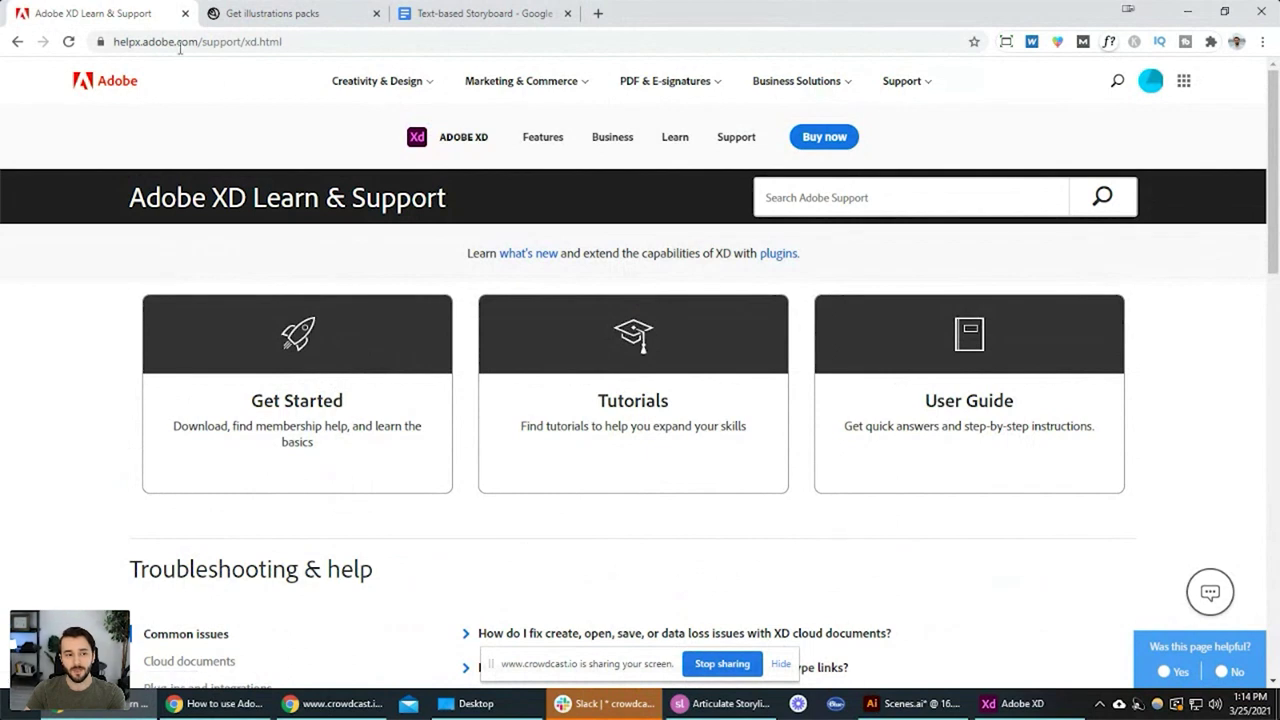
Select the full web address of the Adobe XD Learn & Support page
left_click(148, 43)
left_click(248, 43)
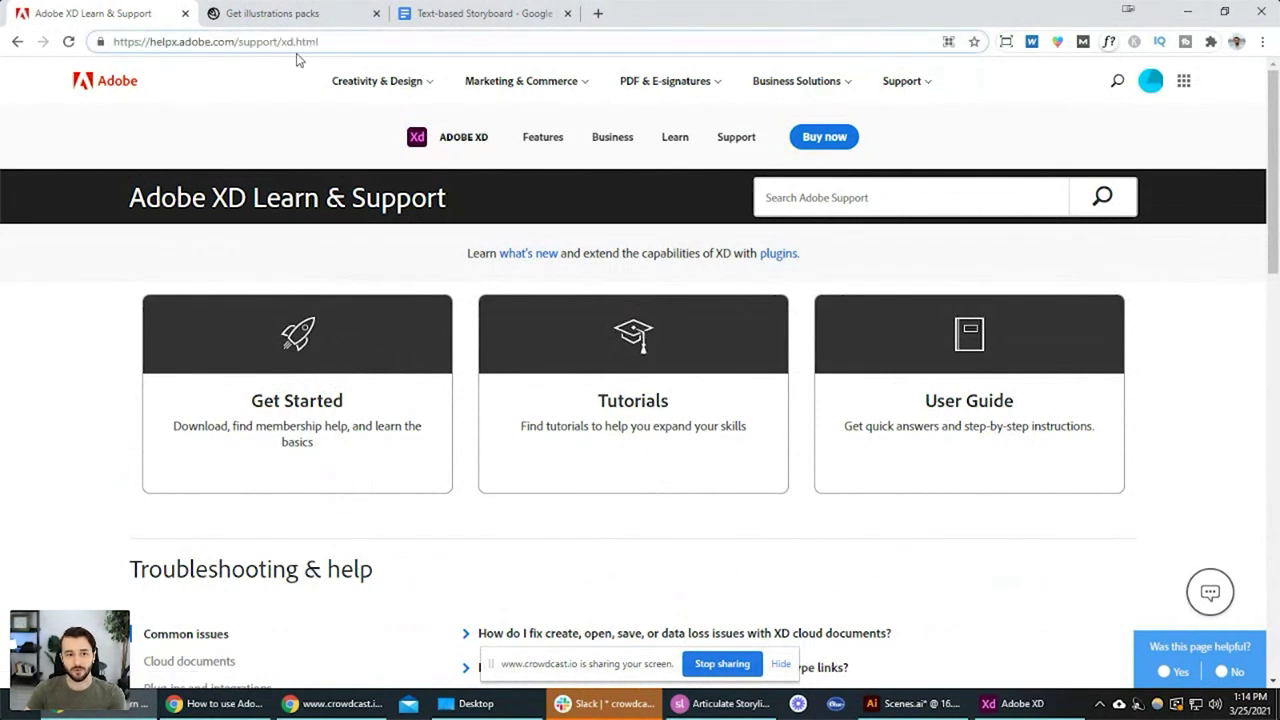
key("ctrl+l")
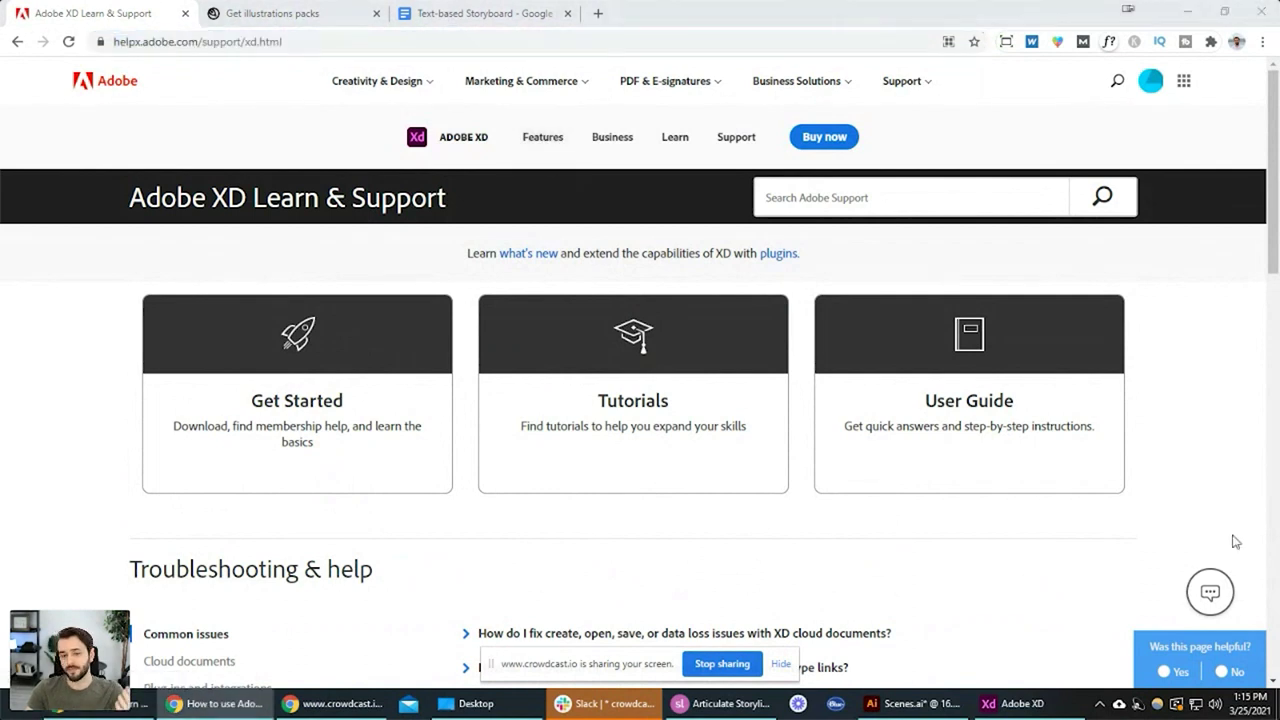
Open the Get Started page for Adobe XD in its own tab, close it again and hide the screen-sharing notice
left_click(331, 357)
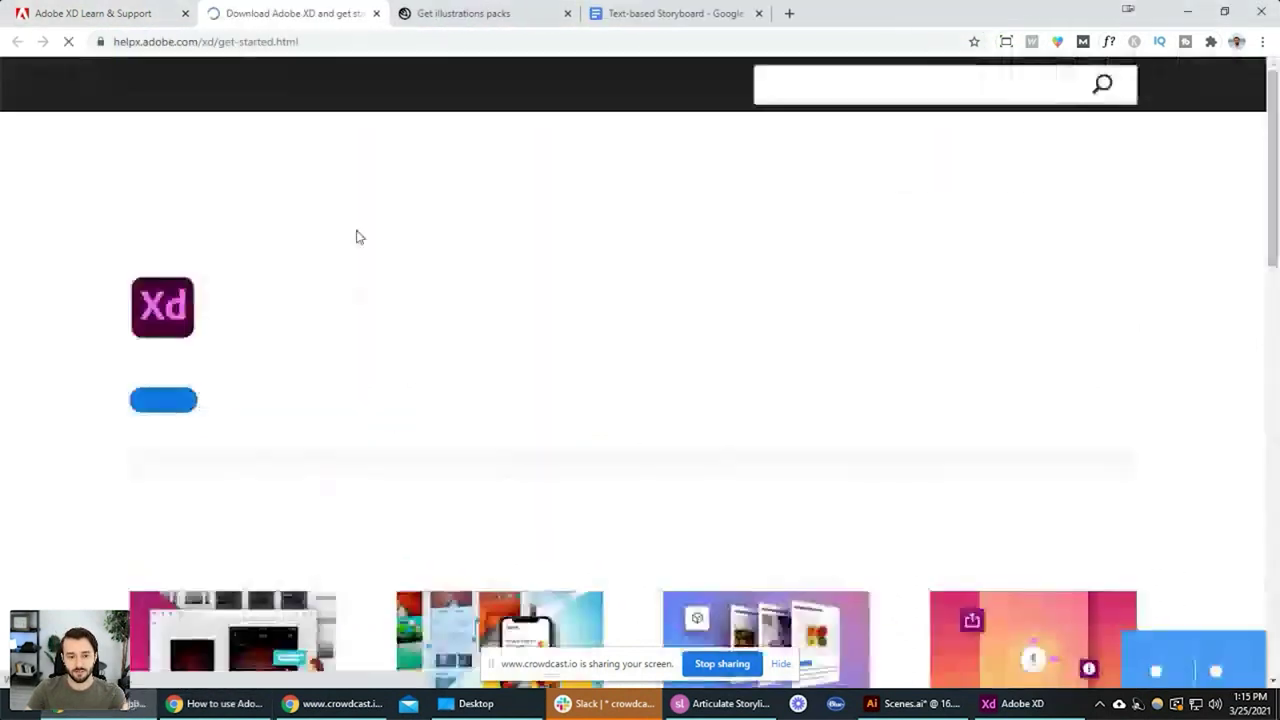
left_click(377, 14)
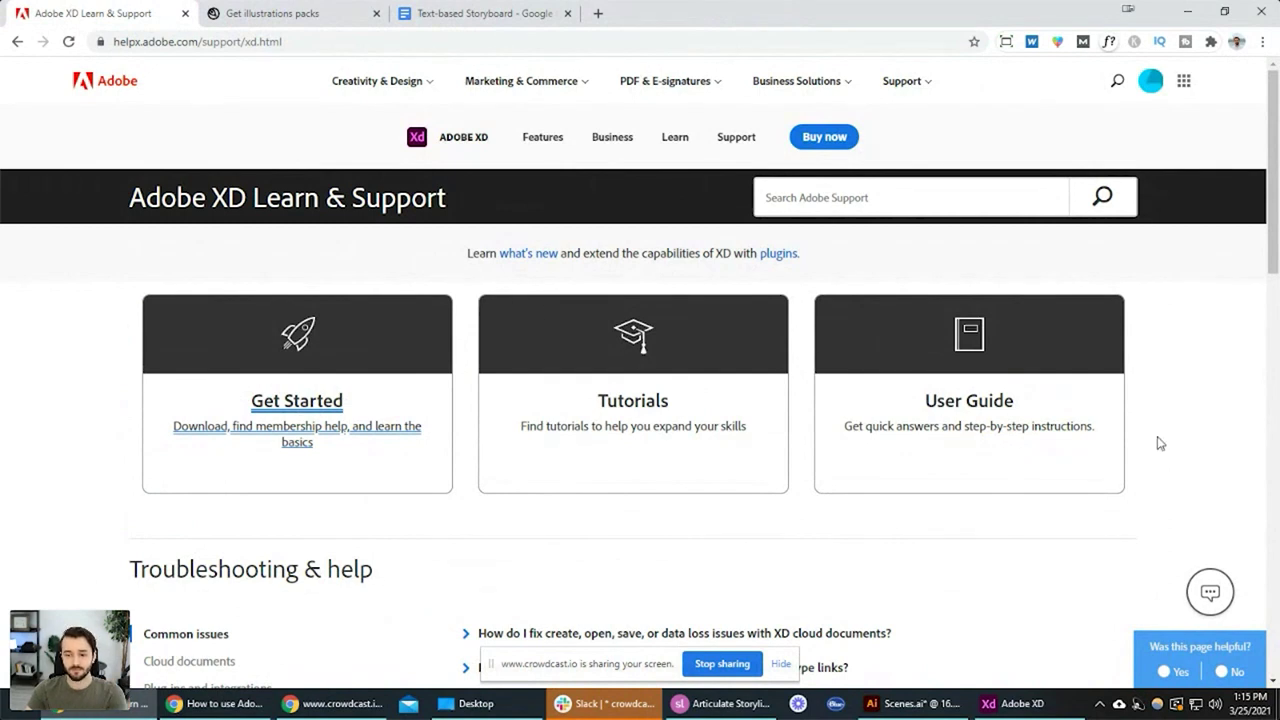
left_click(786, 664)
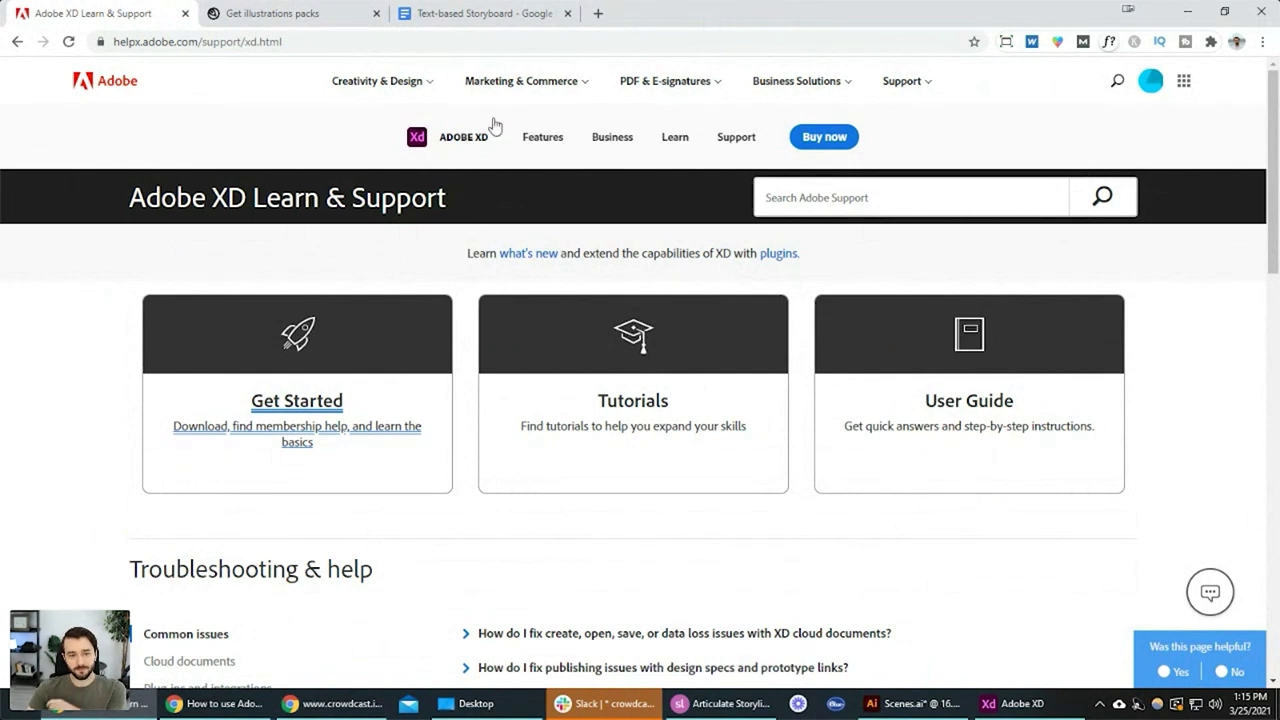
Switch to the Text-based Storyboard document and highlight the whole scenario, followed by the question text
left_click(480, 16)
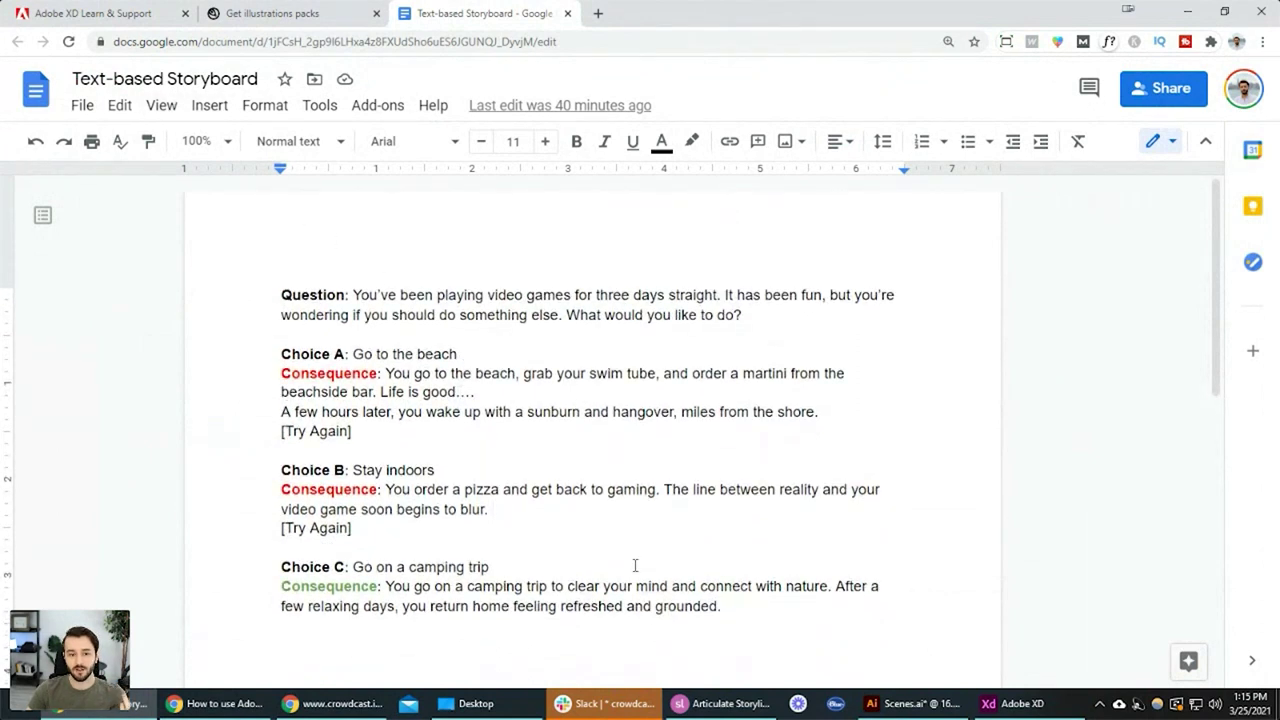
left_click_drag(746, 612, 257, 291)
left_click(566, 459)
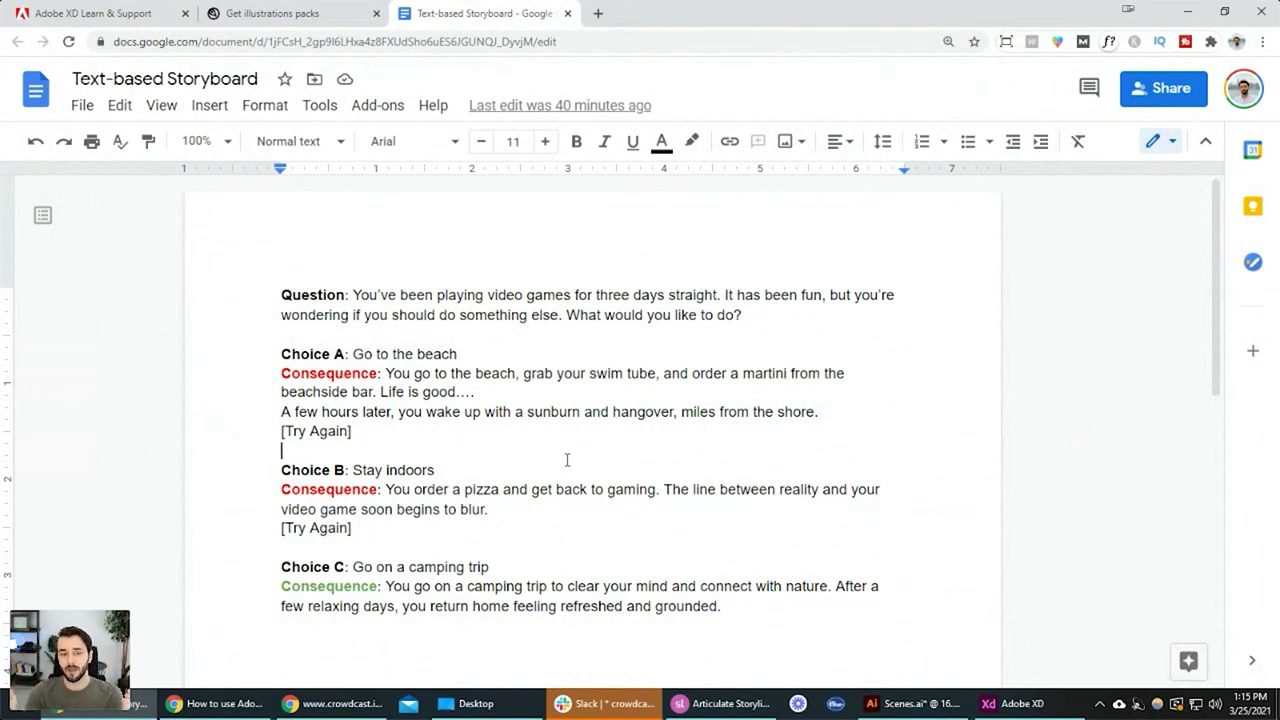
left_click_drag(771, 315, 355, 297)
left_click(494, 378)
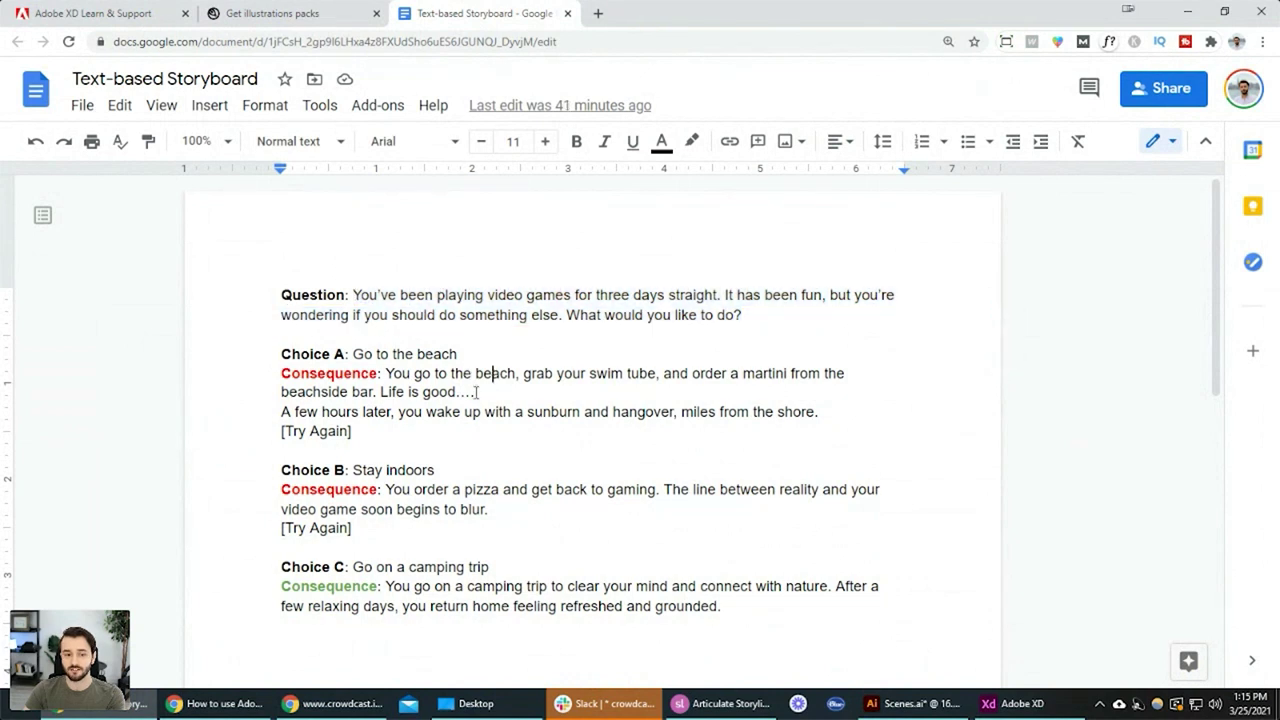
Highlight the Choice A answer "Go to the beach" and its full consequence text
left_click_drag(459, 355, 365, 358)
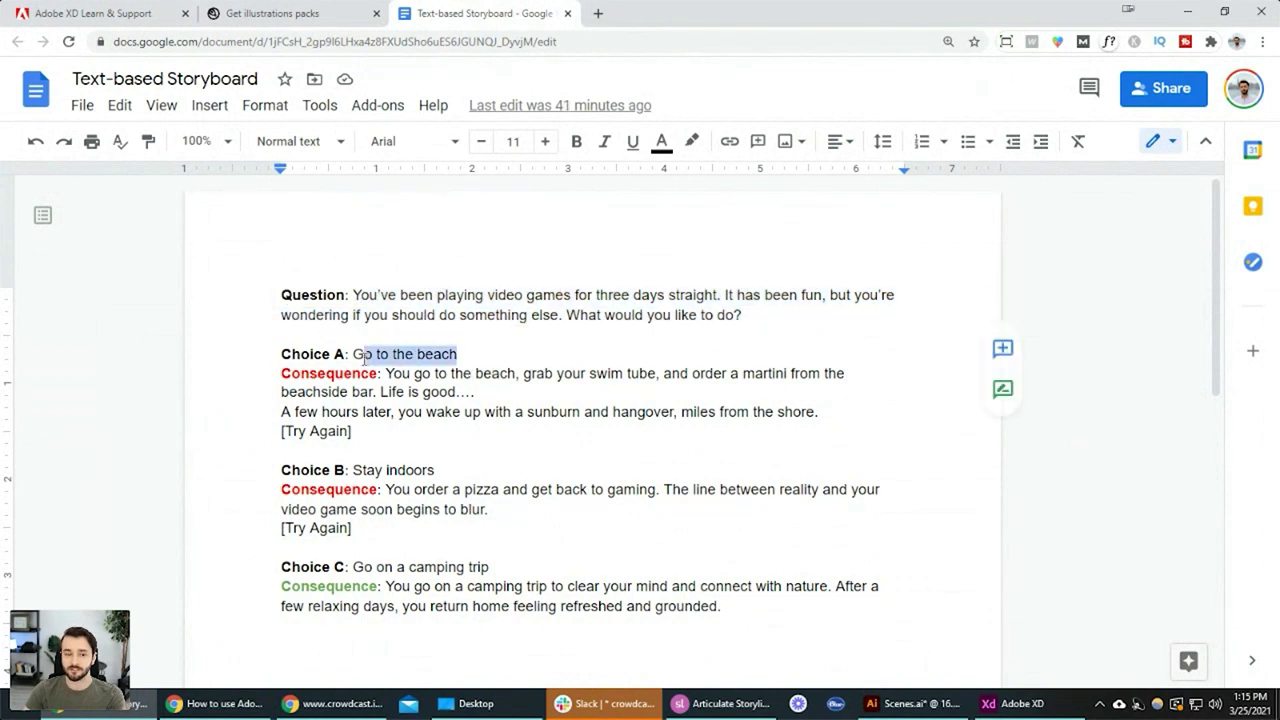
left_click(459, 393)
left_click_drag(816, 413, 386, 378)
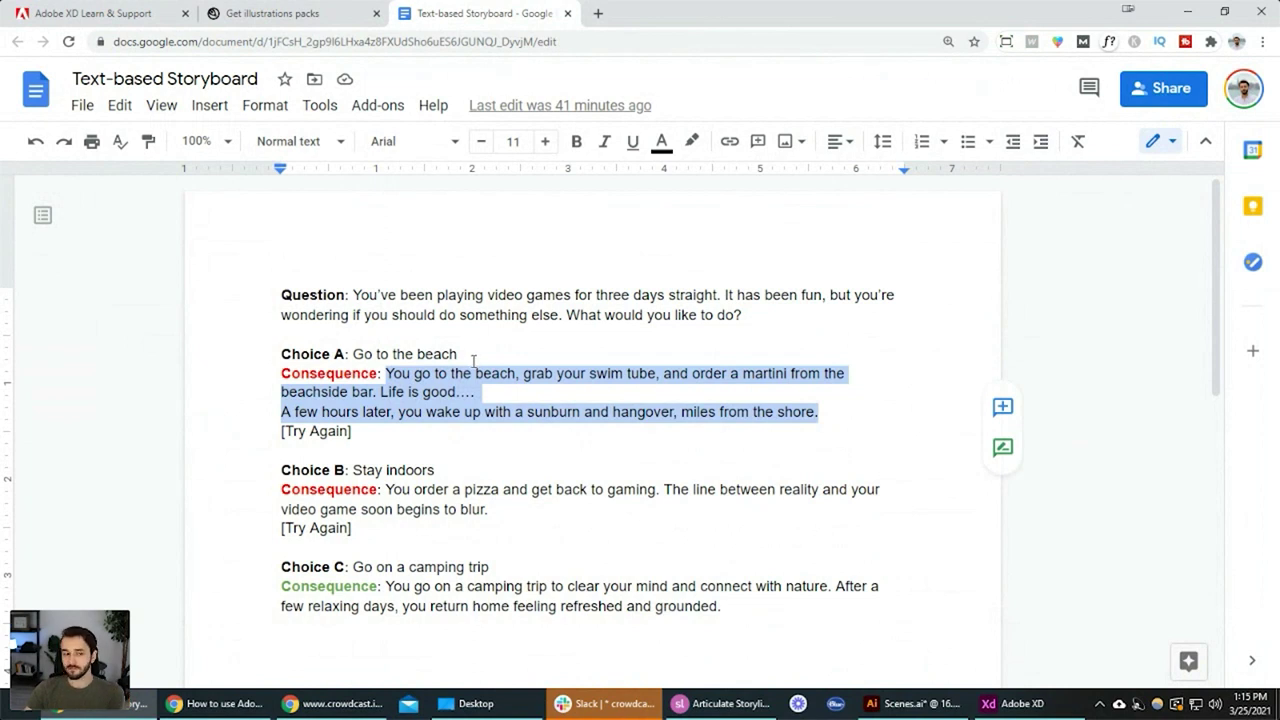
left_click(490, 420)
scroll(723, 526, "down", 1)
scroll(603, 486, "up", 1)
left_click(755, 316)
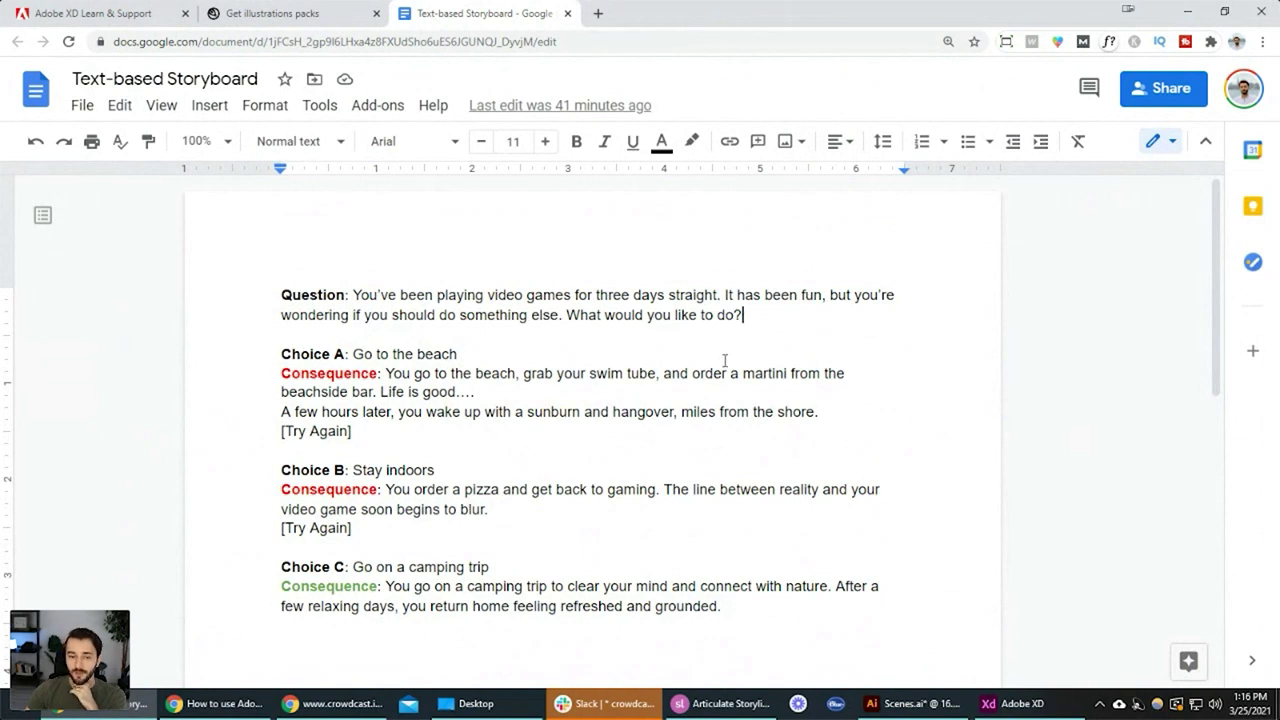
Highlight each of the three answer choices in turn: "Go to the beach", "Stay indoors" and "Go on a camping trip"
left_click_drag(460, 354, 349, 355)
left_click_drag(449, 477, 352, 472)
left_click_drag(500, 567, 352, 567)
left_click(483, 449)
left_click(468, 475)
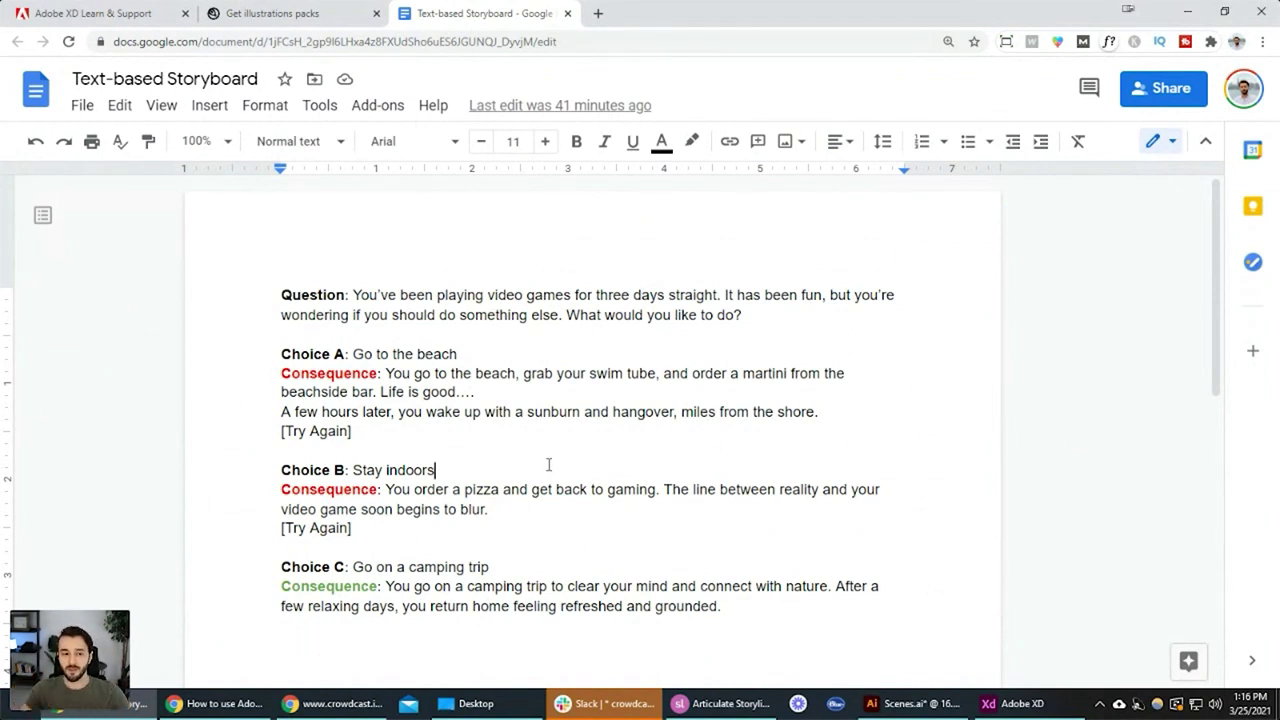
left_click(449, 476)
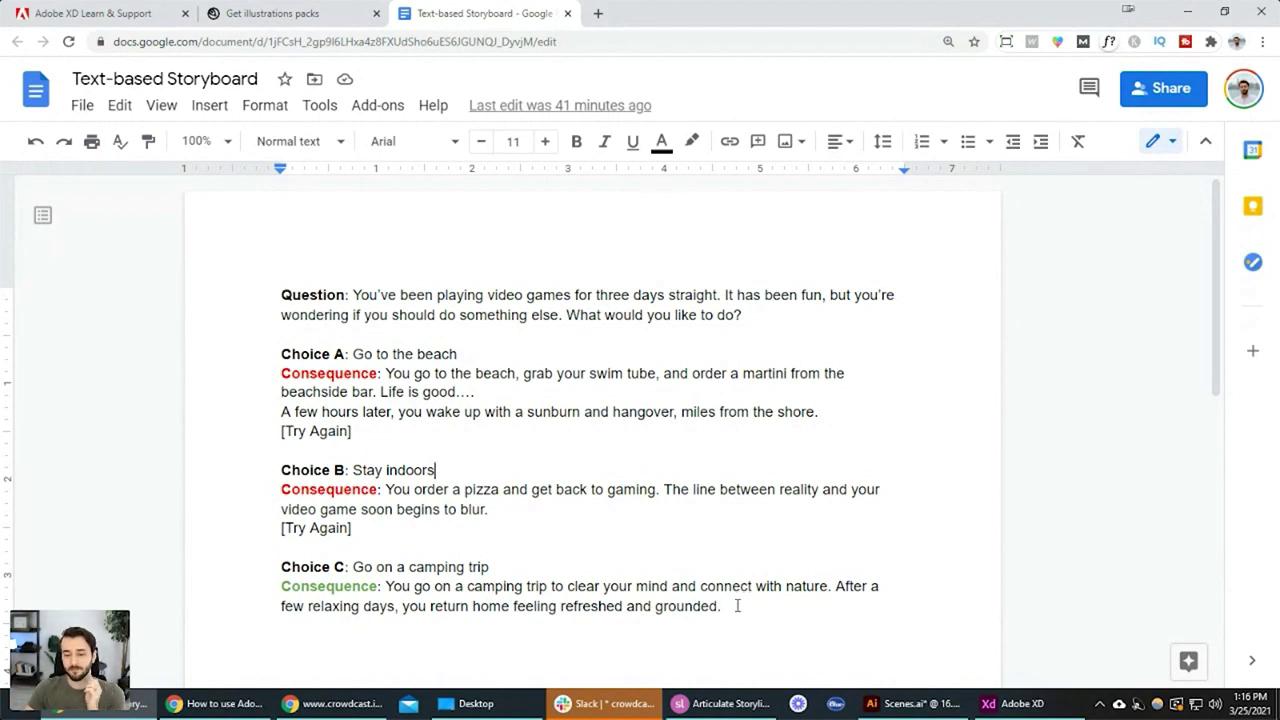
Highlight the entire storyboard text from the question to the last consequence, followed by the Choice B answer "Stay indoors"
left_click_drag(746, 616, 223, 303)
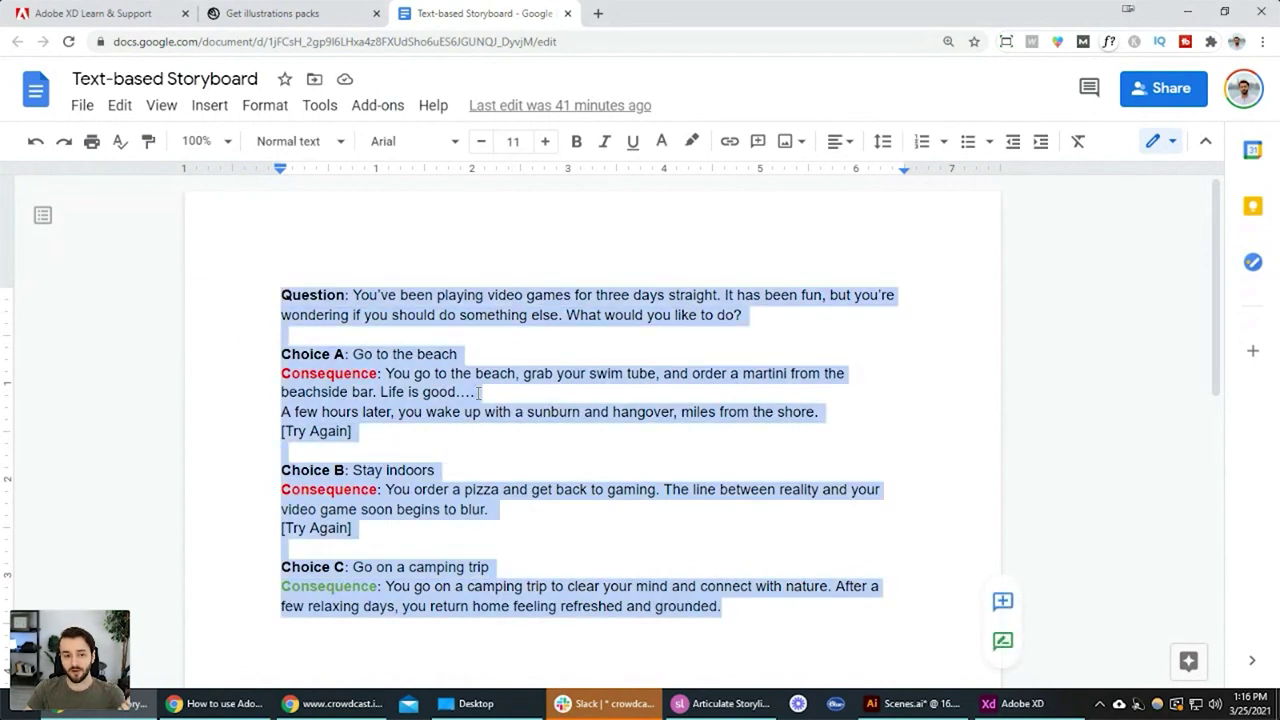
left_click(478, 393)
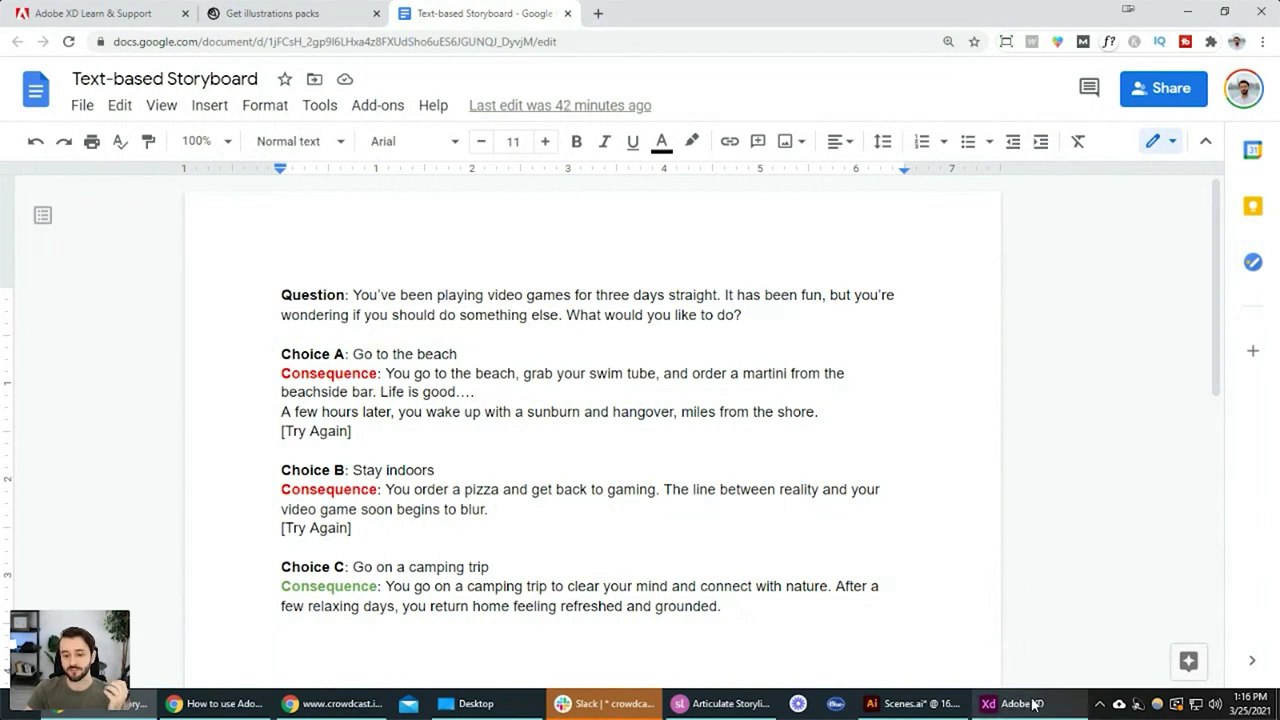
mouse_move(1033, 705)
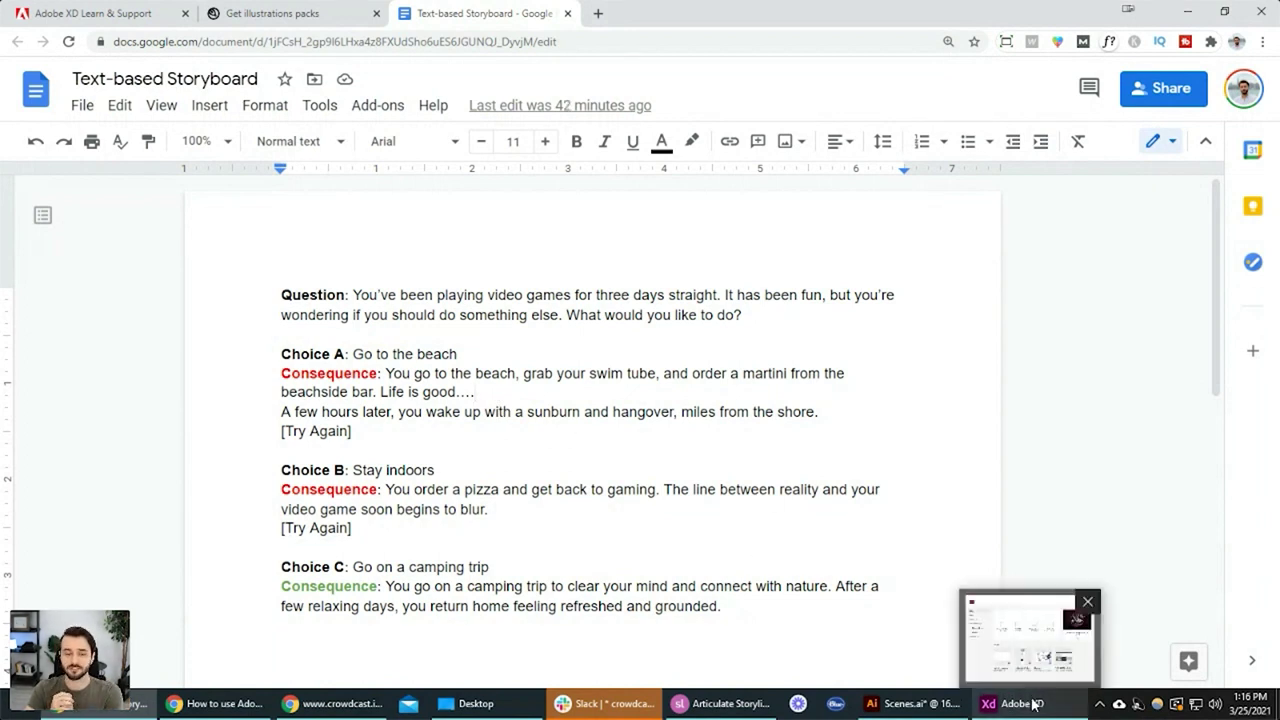
left_click(775, 606)
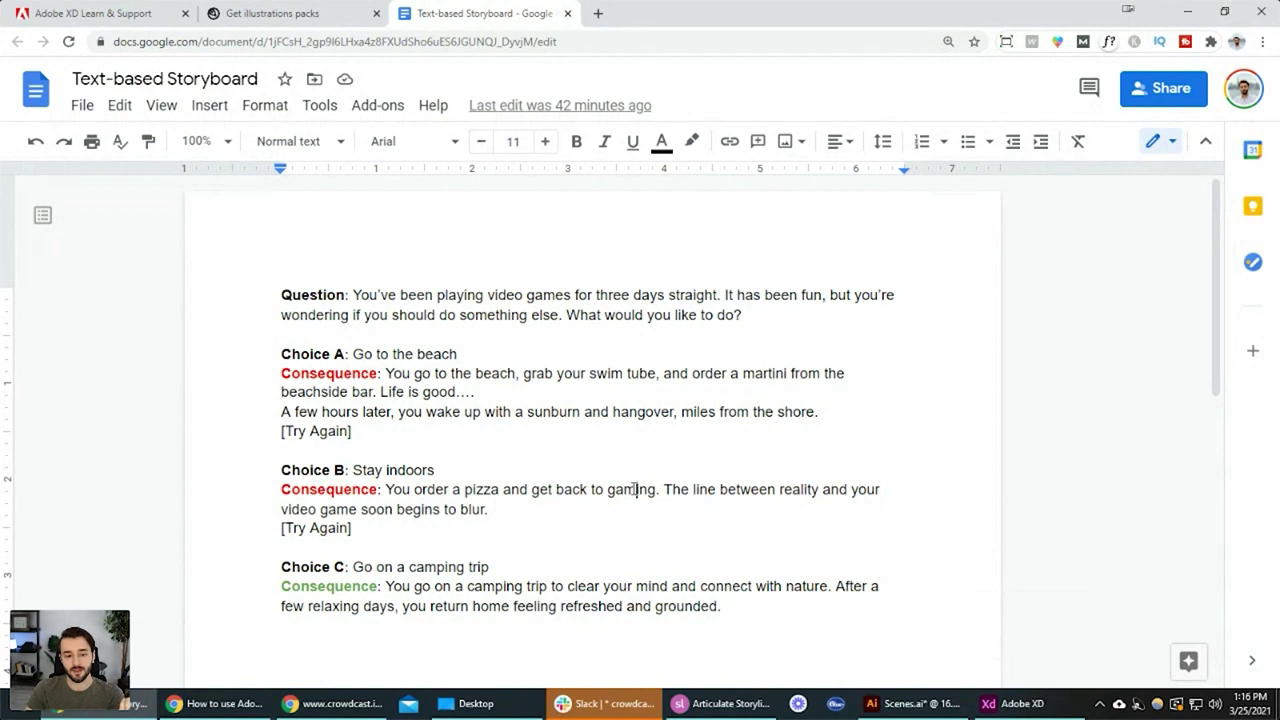
left_click_drag(455, 469, 357, 467)
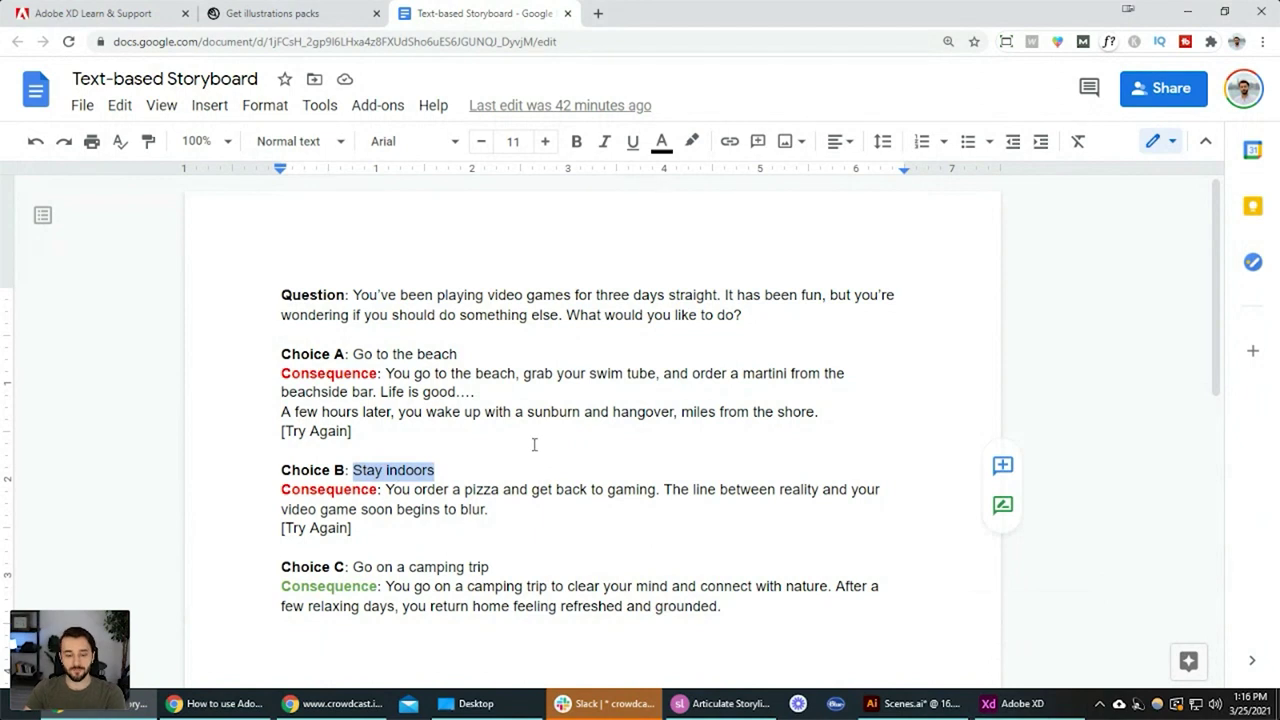
Switch to the Getillustrations.com packs page and browse the illustration packs down to Stories illustrations
left_click(310, 13)
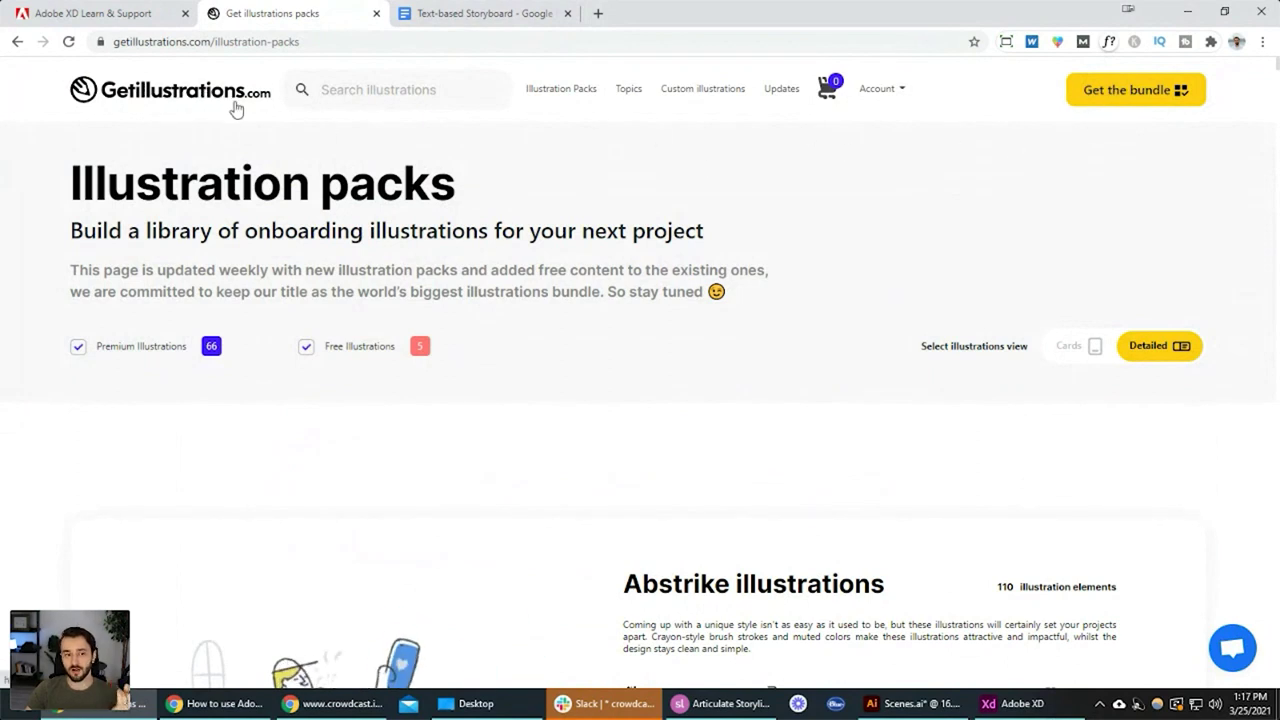
scroll(600, 285, "down", 5)
scroll(590, 283, "down", 15)
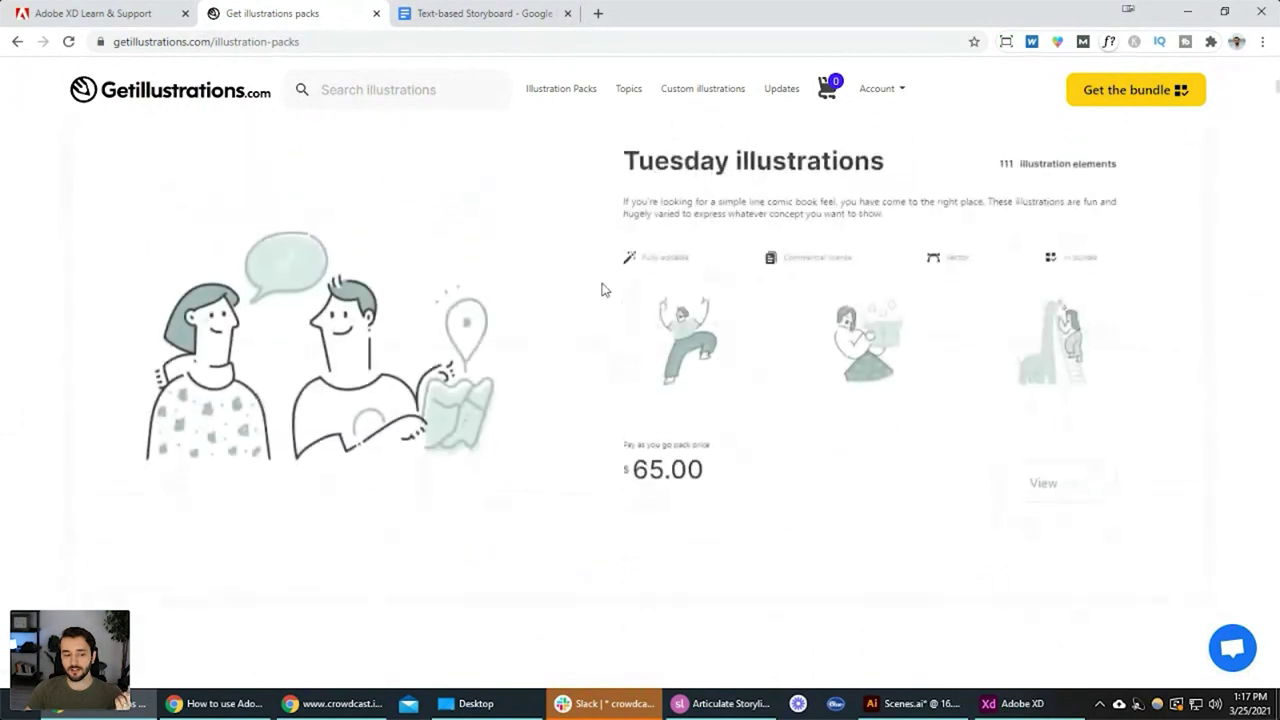
scroll(608, 293, "down", 4)
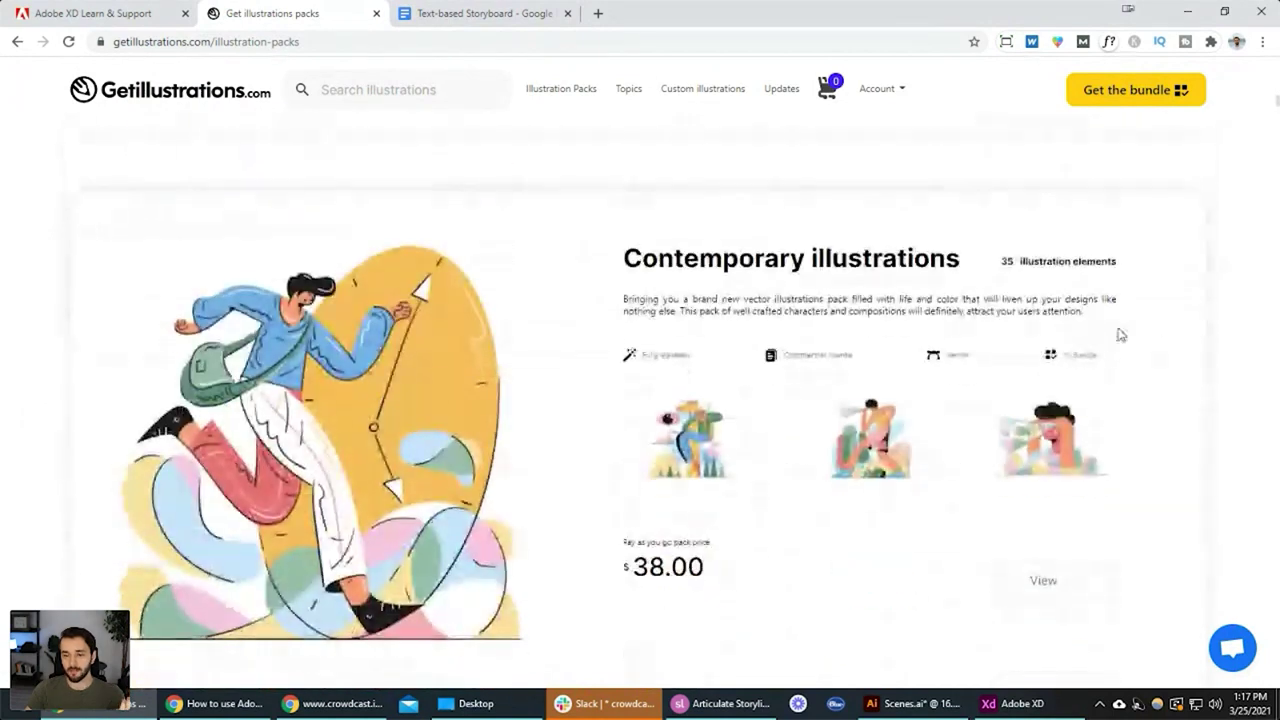
scroll(1149, 391, "down", 6)
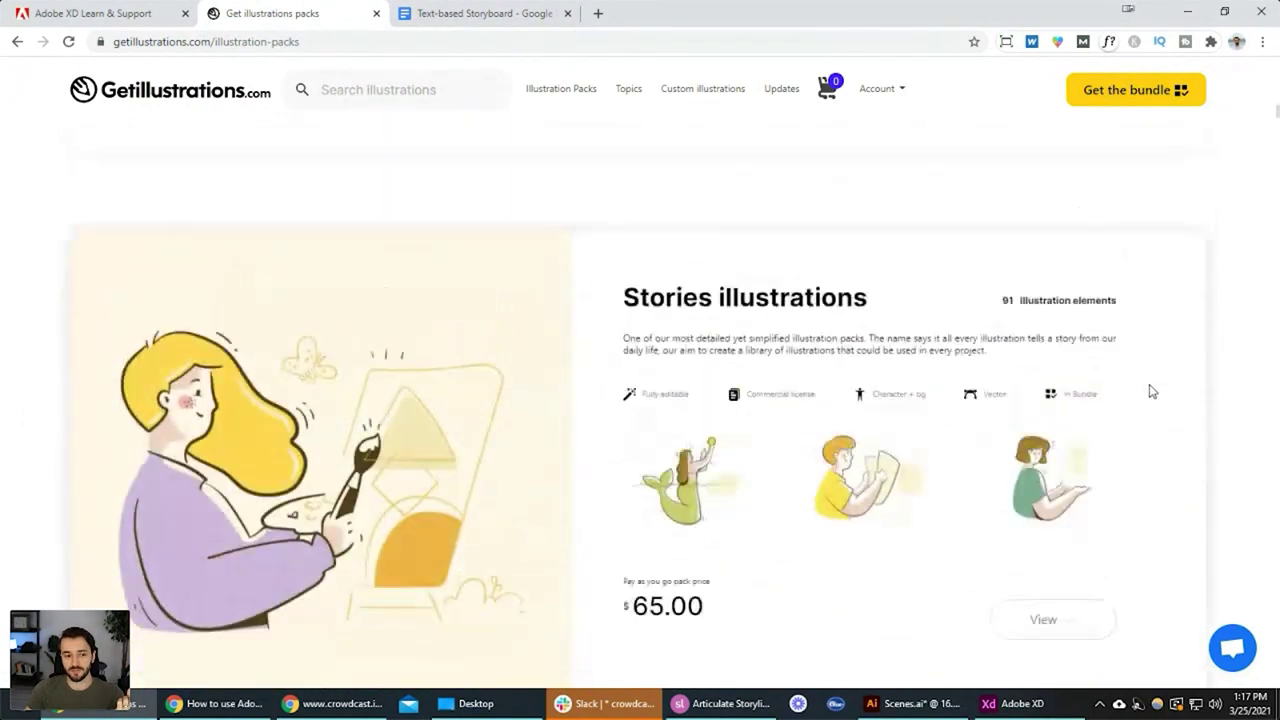
Switch to the Scenes.ai file in Illustrator and examine the scene illustrations around the gaming artboard up close
scroll(1149, 391, "up", 6)
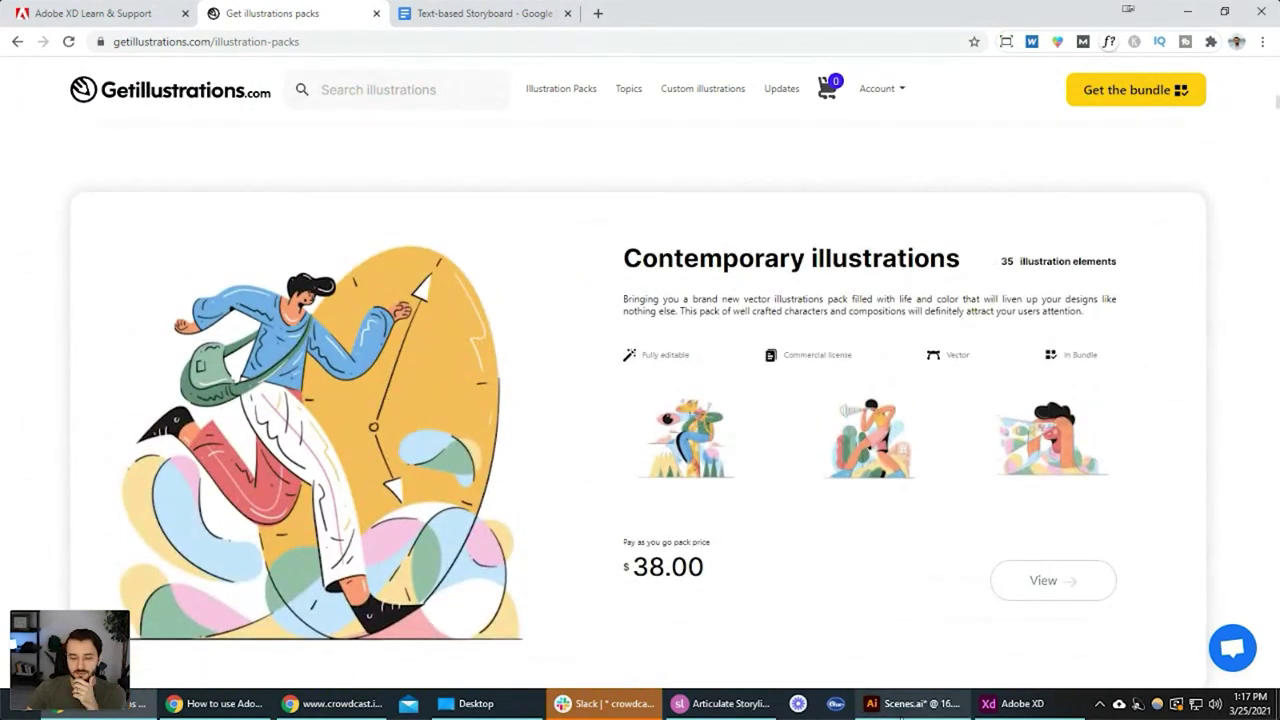
left_click(912, 703)
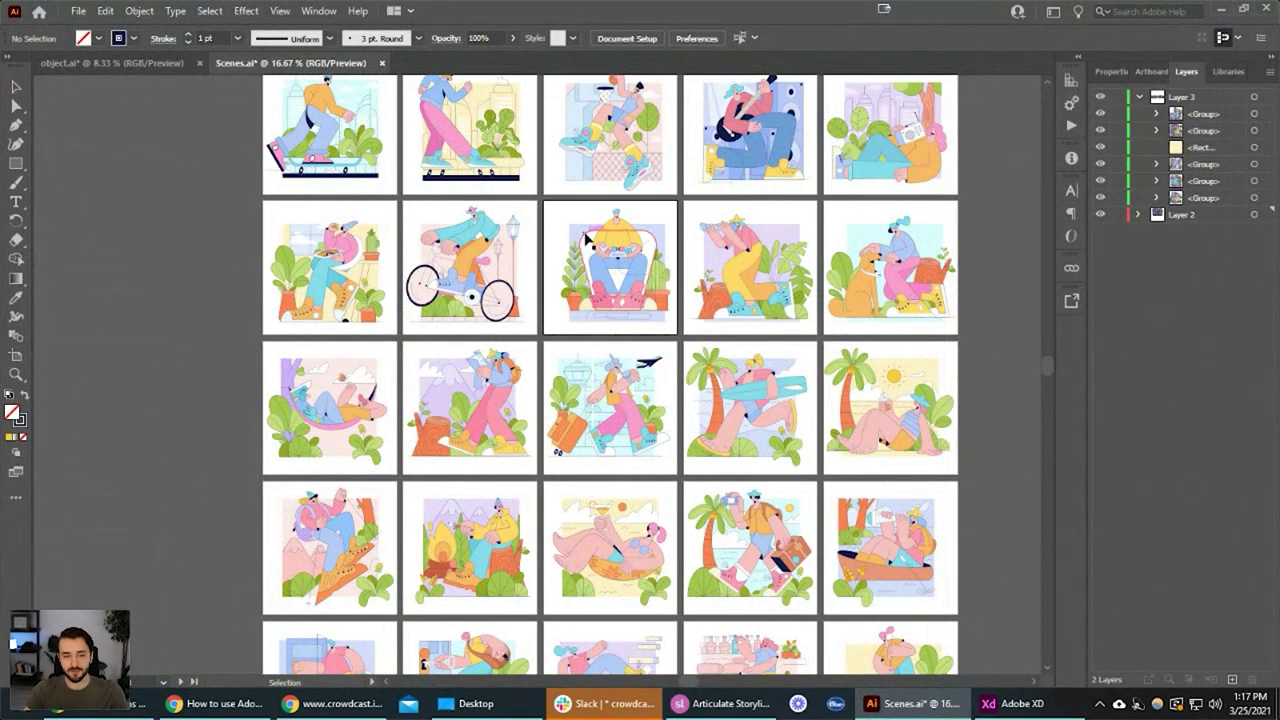
scroll(590, 240, "up", 3)
left_click_drag(592, 253, 486, 459)
scroll(512, 364, "down", 2)
scroll(512, 364, "down", 3)
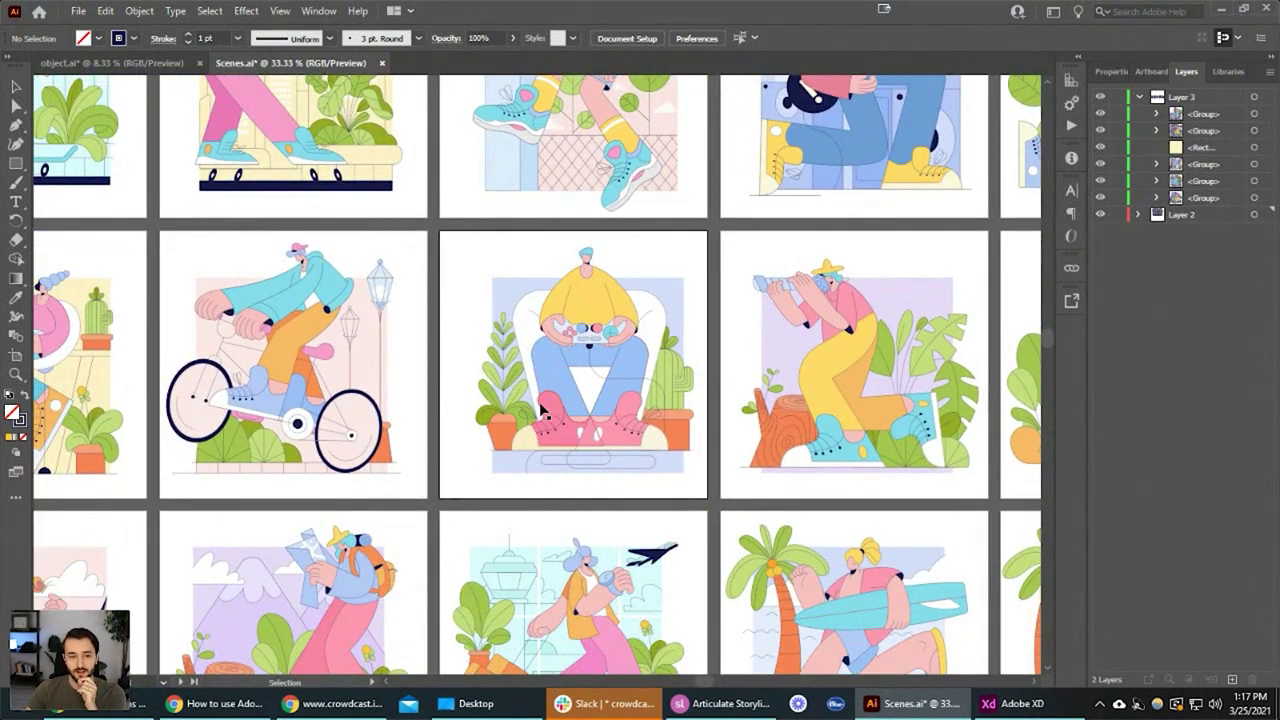
key("space")
left_click_drag(503, 480, 448, 385)
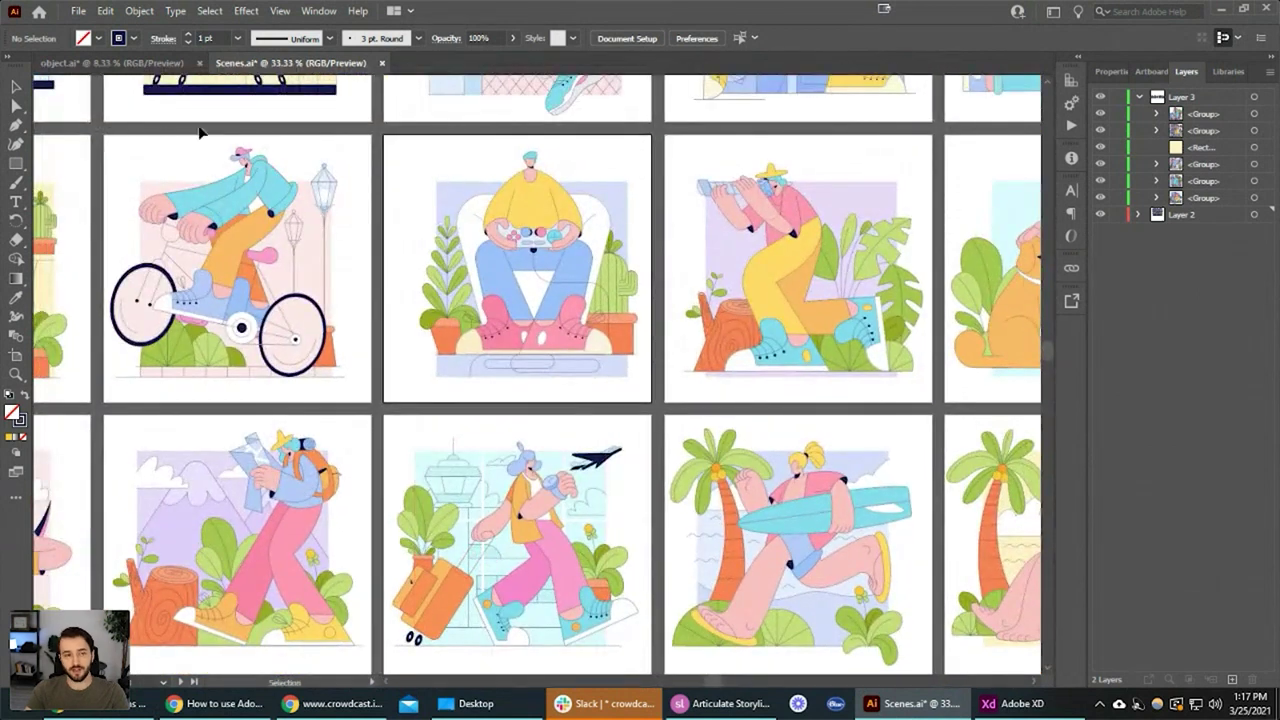
Look over the individual plants, furniture and scenery artwork in object.ai, and return to the Scenes.ai file
left_click(113, 63)
scroll(500, 378, "up", 1)
key("space")
left_click_drag(474, 318, 409, 388)
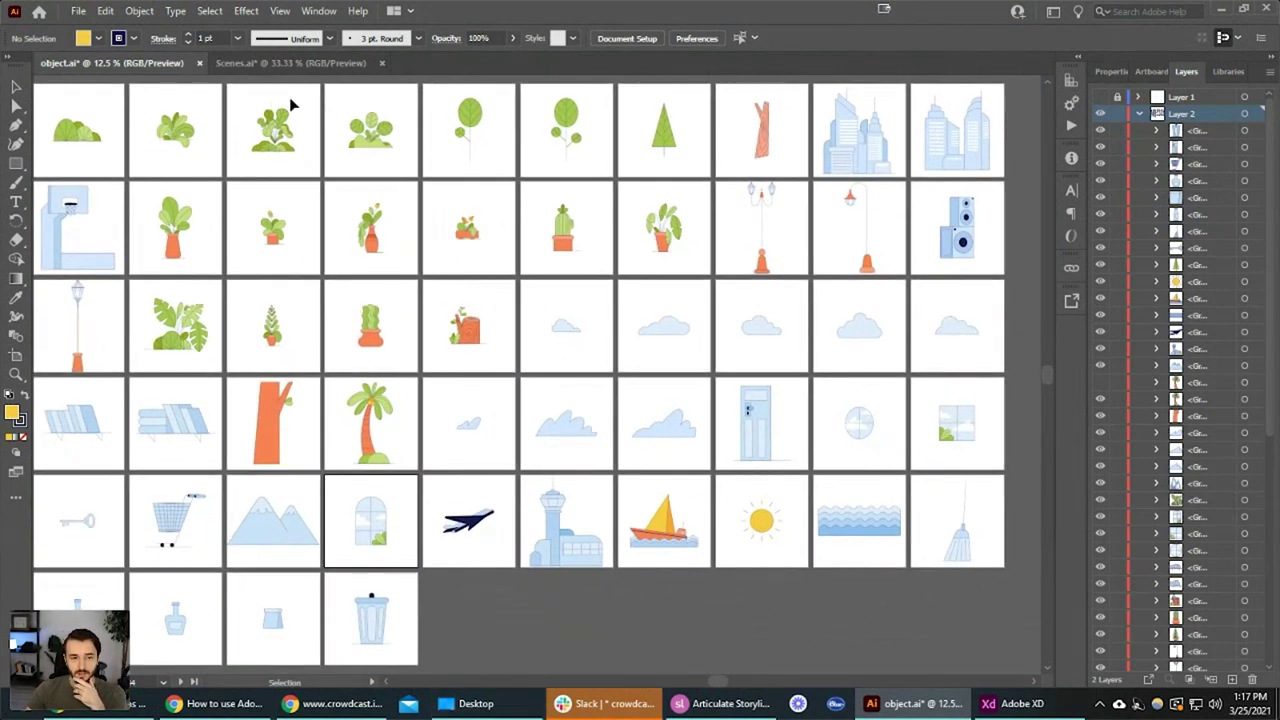
left_click(282, 62)
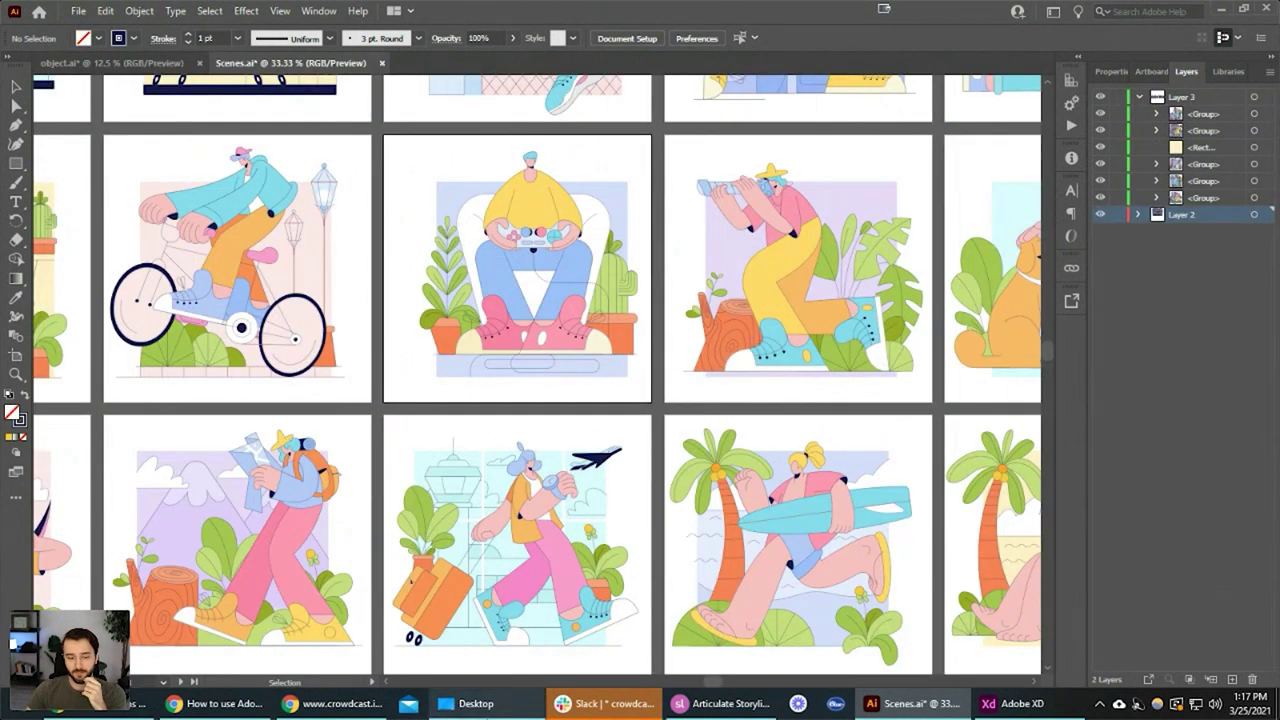
View the exported PNG images in the Desktop folder from beach.png through stay-indoors-icon.png, and close the image viewer
left_click(470, 703)
double_click(738, 251)
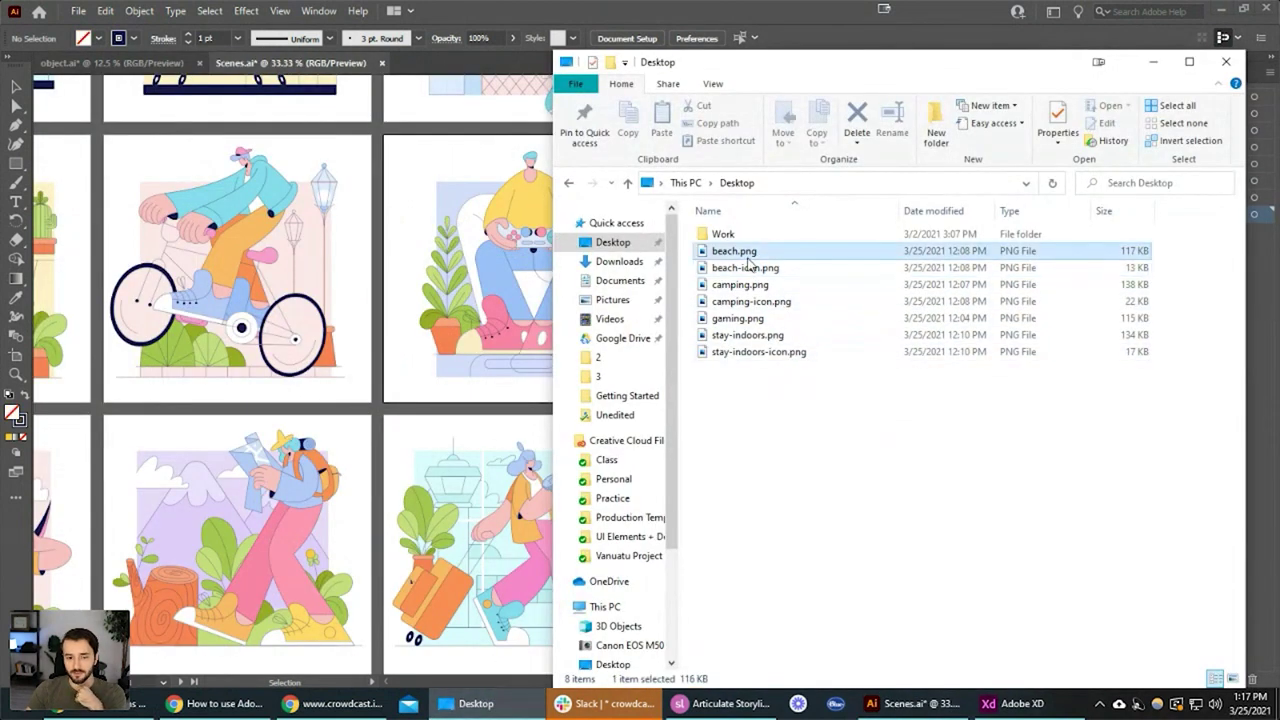
key("Right")
key("Right")
key("Right")
key("Right")
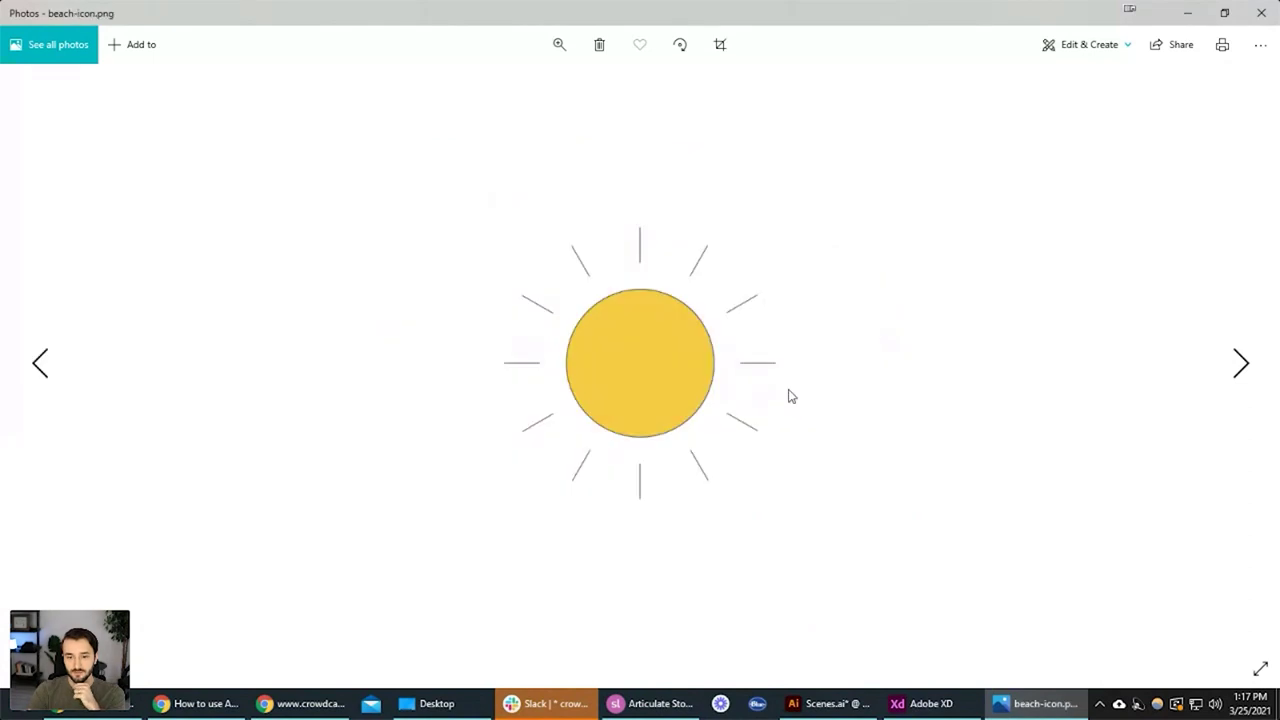
key("Right")
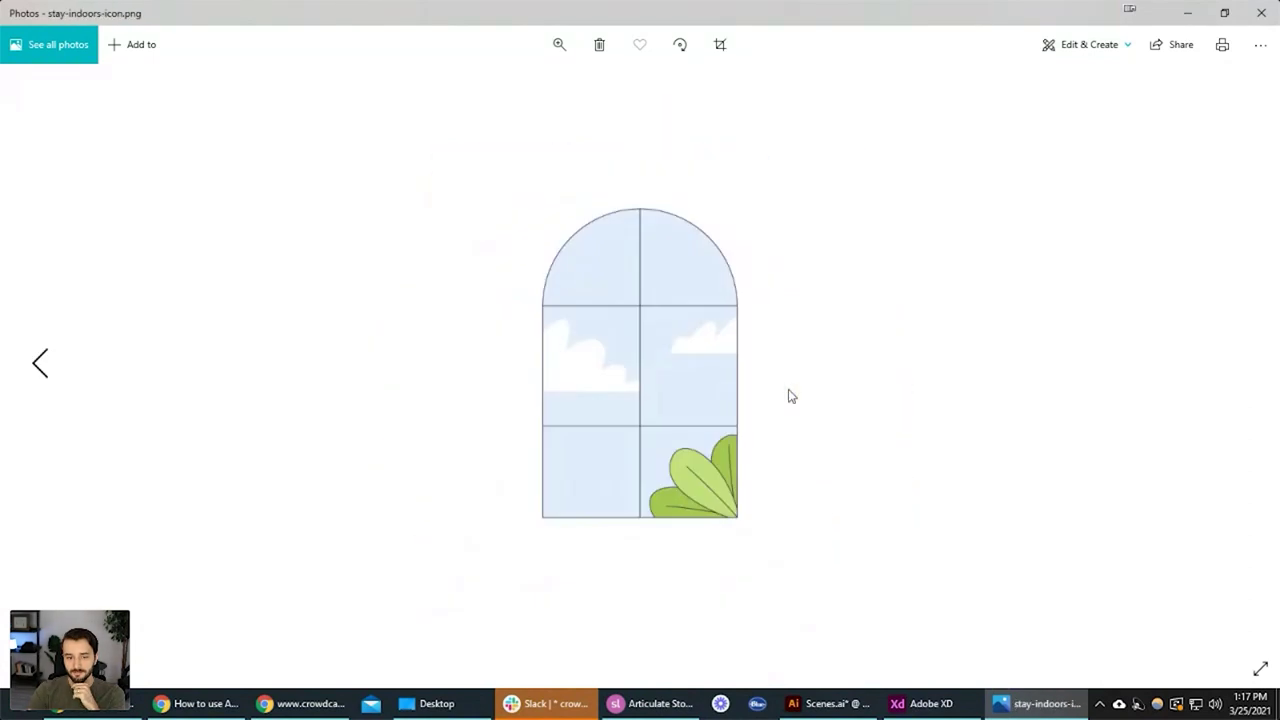
left_click(1261, 13)
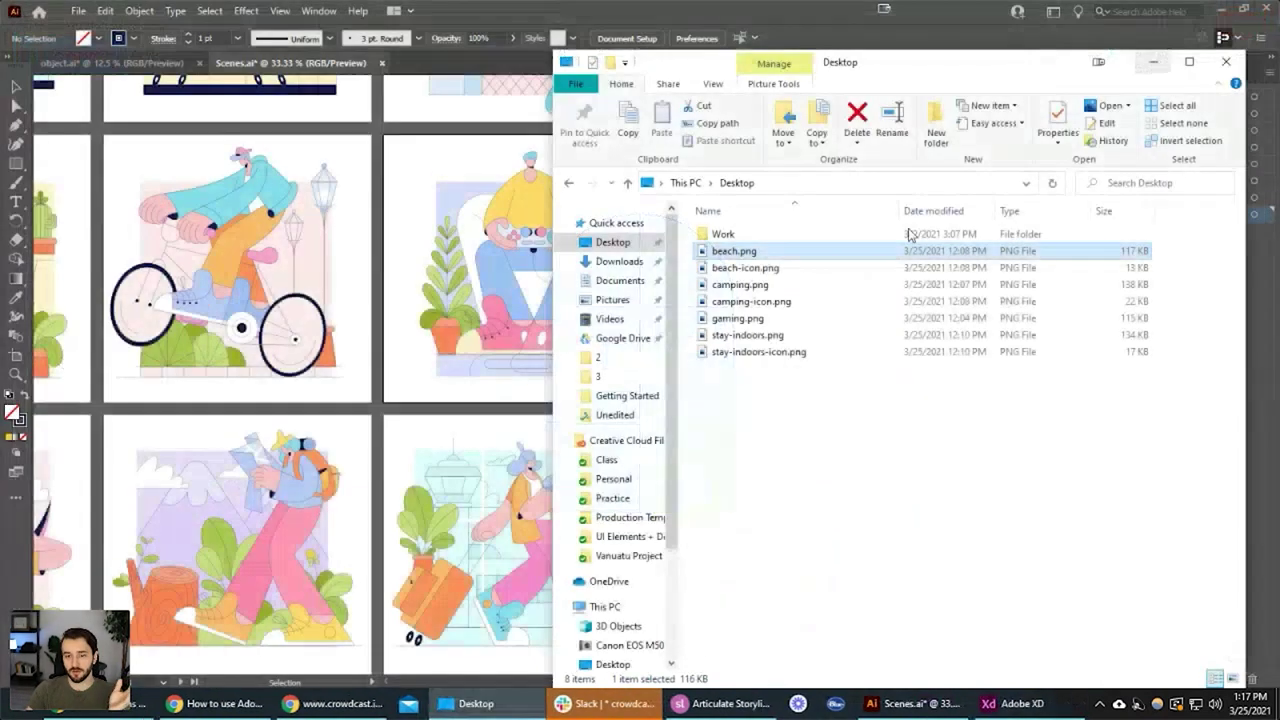
left_click(787, 484)
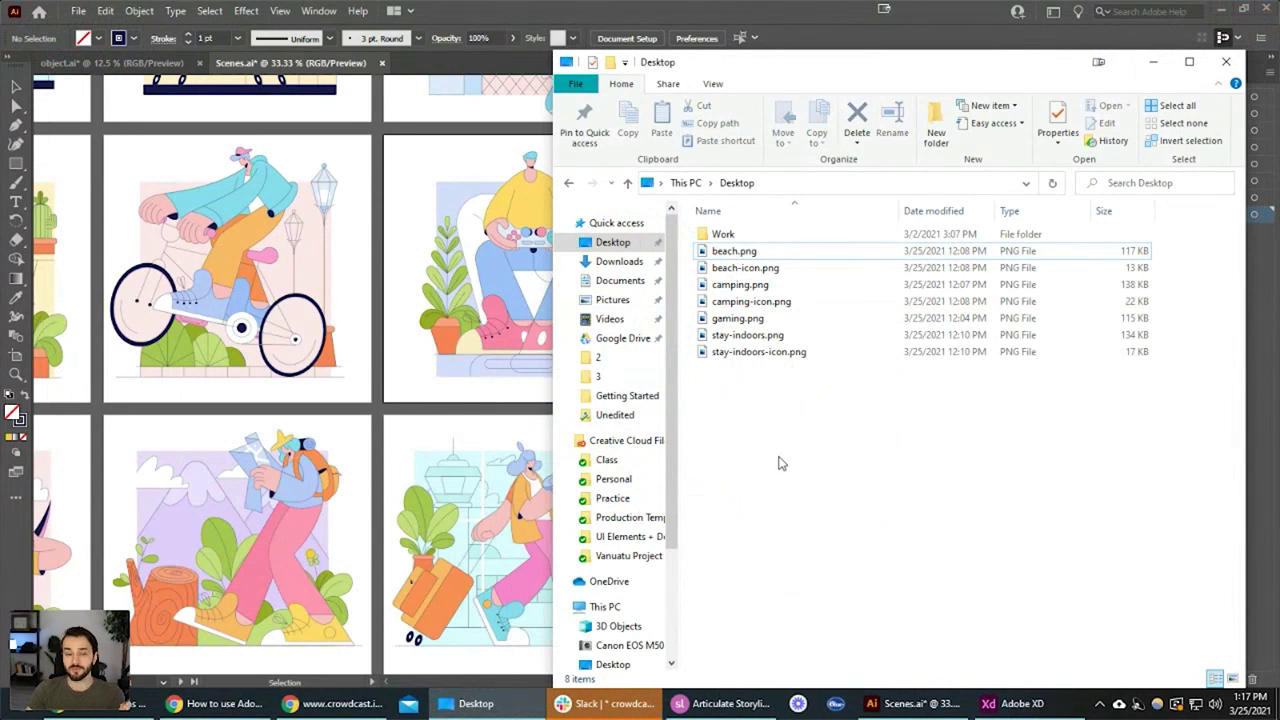
Switch to the Text-based Storyboard document in Chrome and place the cursor in the Choice A answer
mouse_move(995, 698)
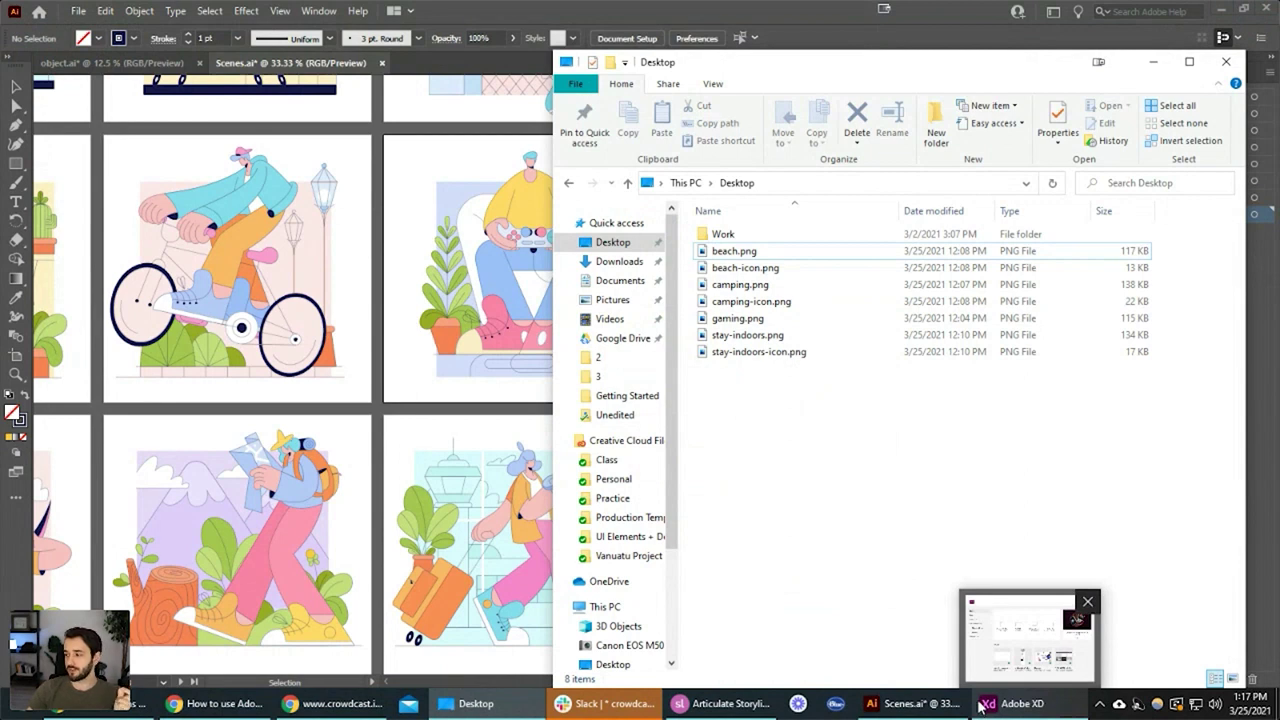
left_click(335, 704)
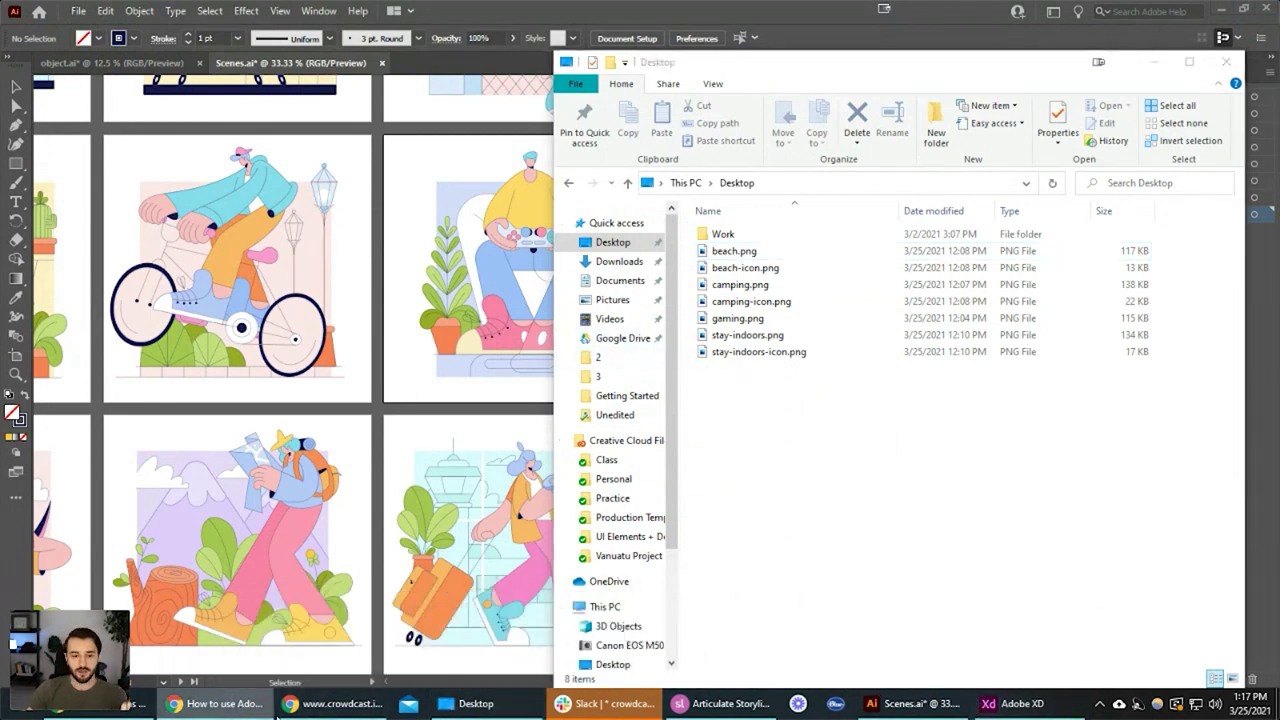
left_click(130, 703)
left_click(470, 13)
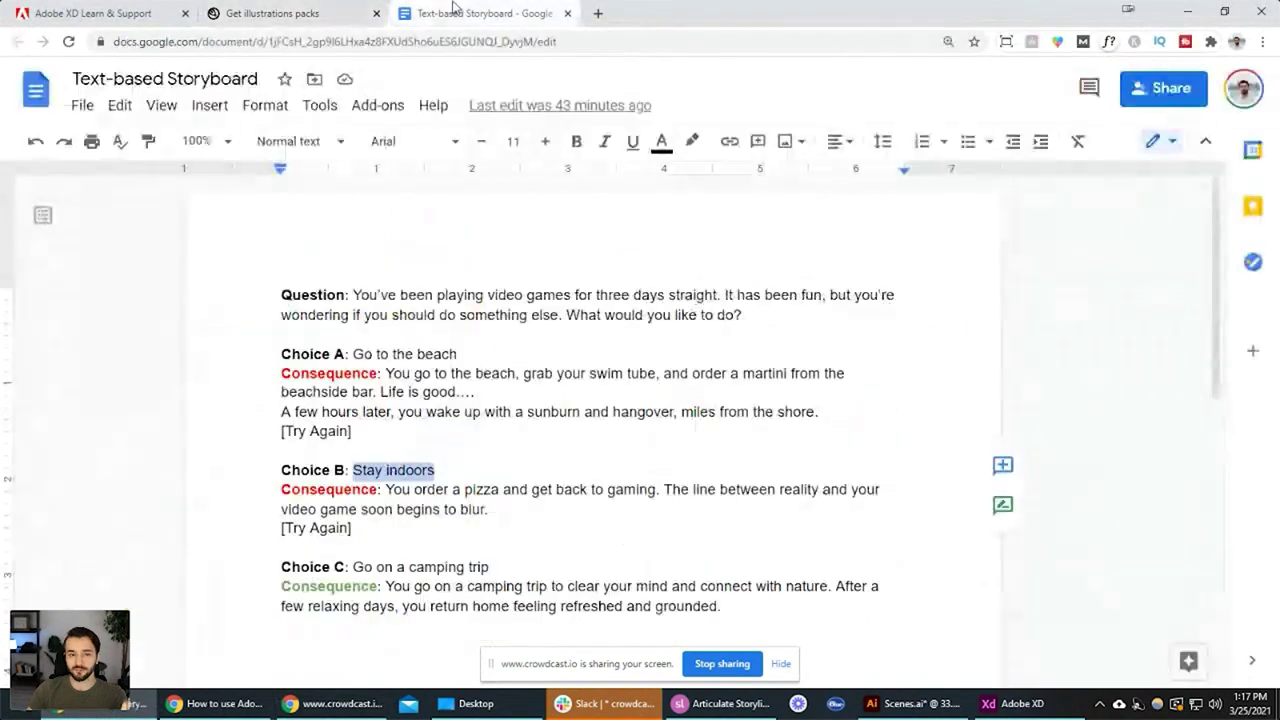
left_click(444, 354)
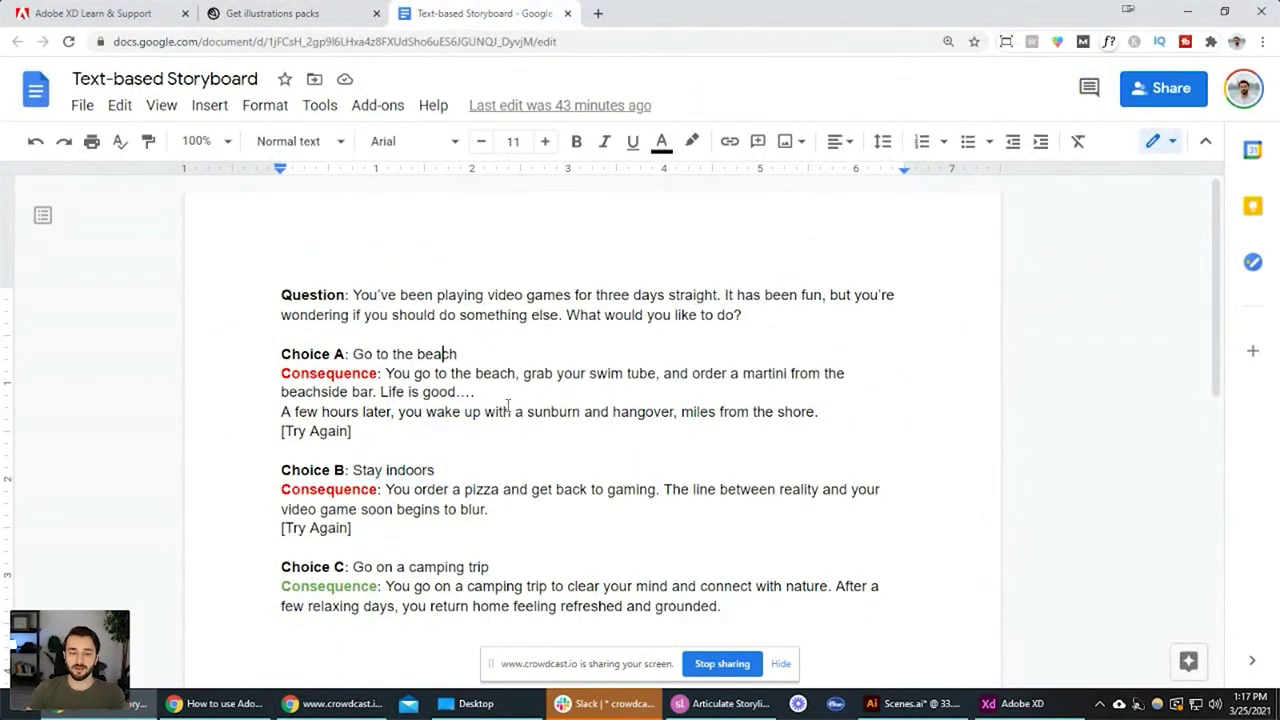
Draft the placeholder comment "ioewfjwjfopwfewp" on the full Choice A consequence text and discard it
left_click_drag(820, 414, 386, 378)
left_click(1002, 406)
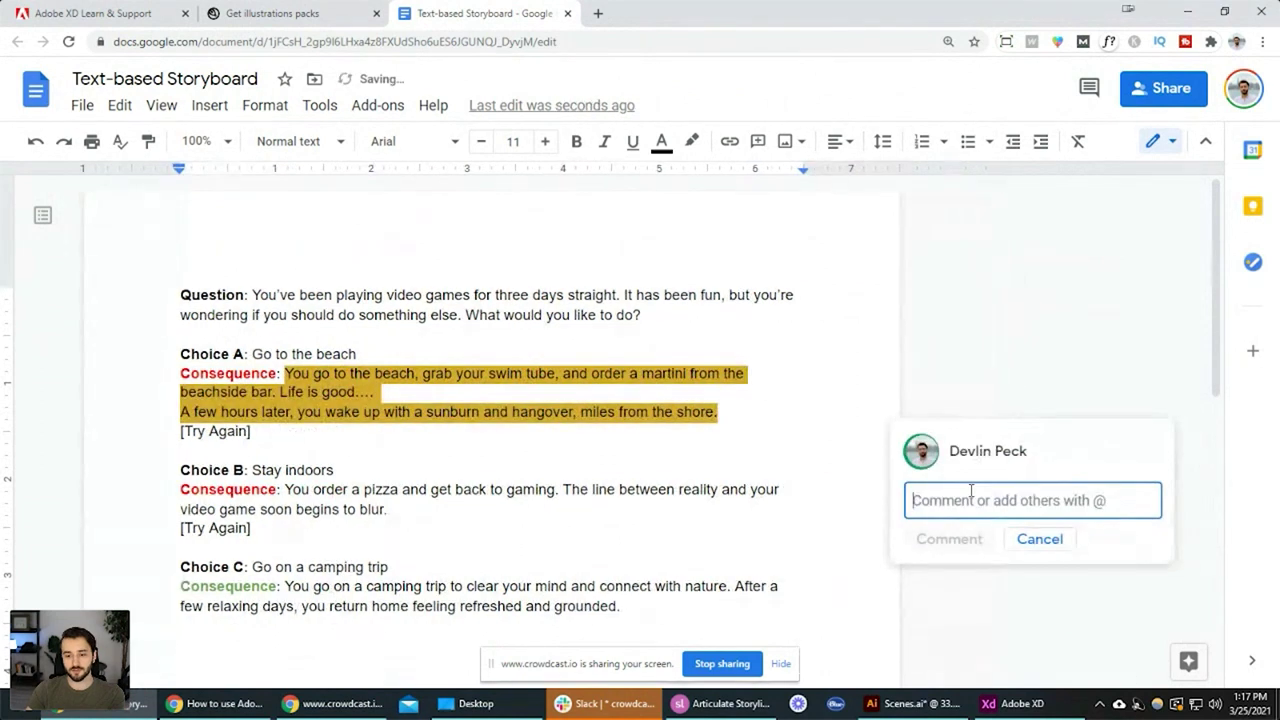
type("ioewfjwjfopwfewp")
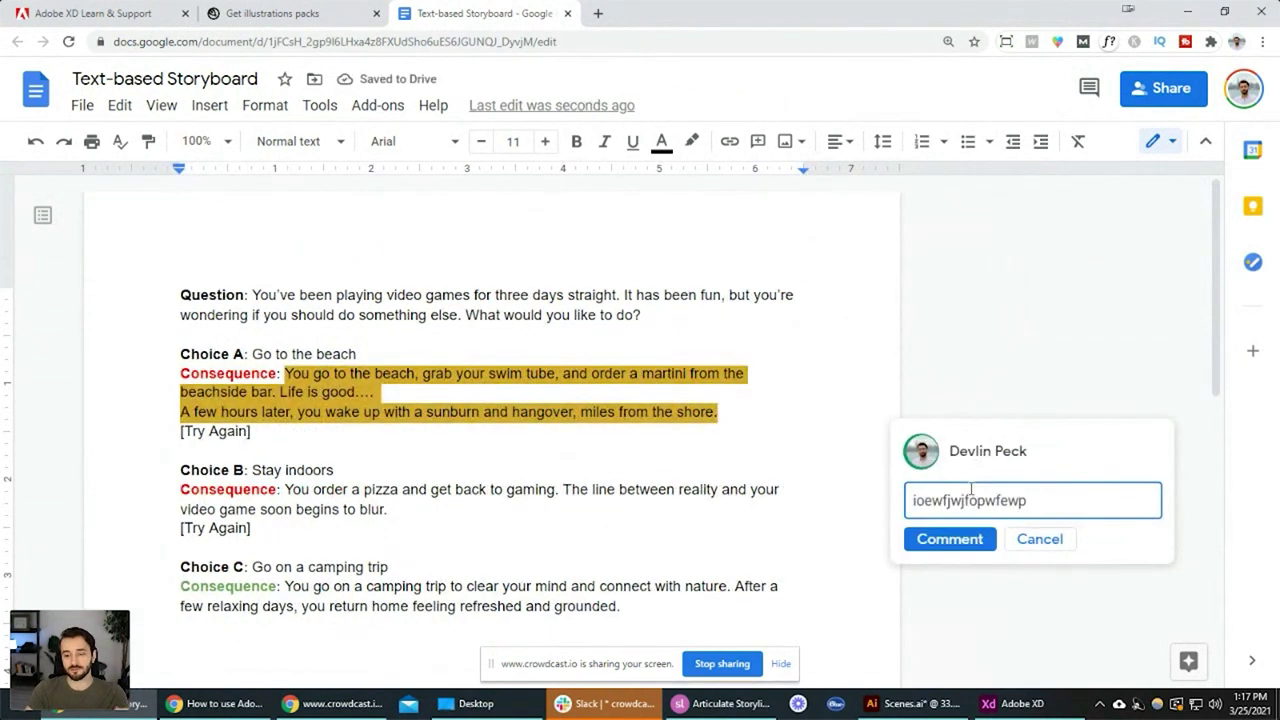
left_click(1040, 539)
left_click(680, 432)
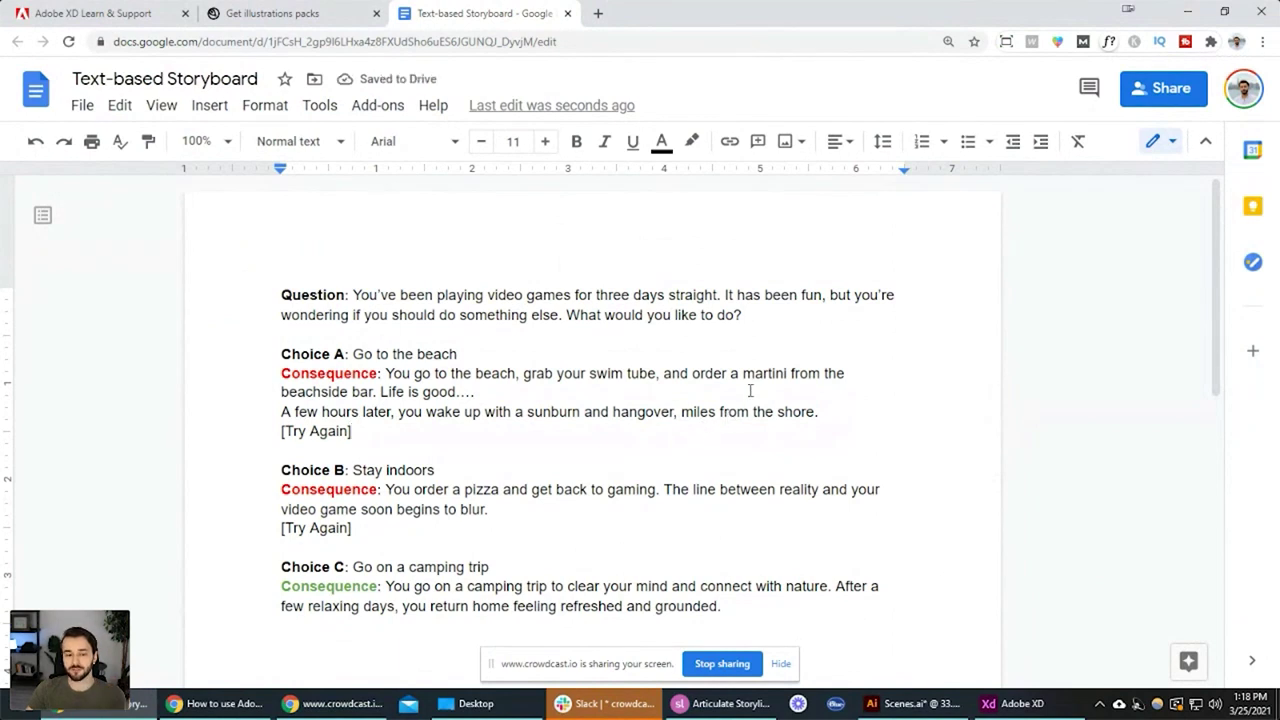
left_click(507, 353)
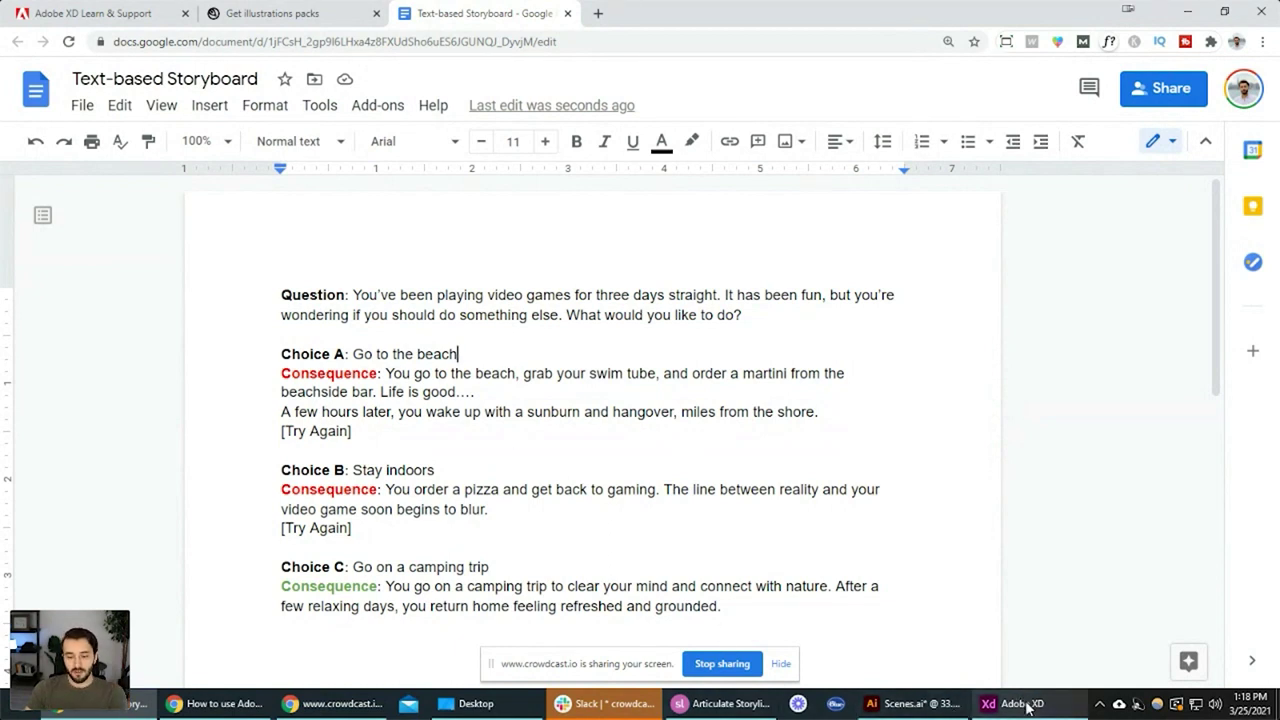
Switch to the Adobe XD home window, reposition it, and activate the width of the custom artboard size
mouse_move(1028, 708)
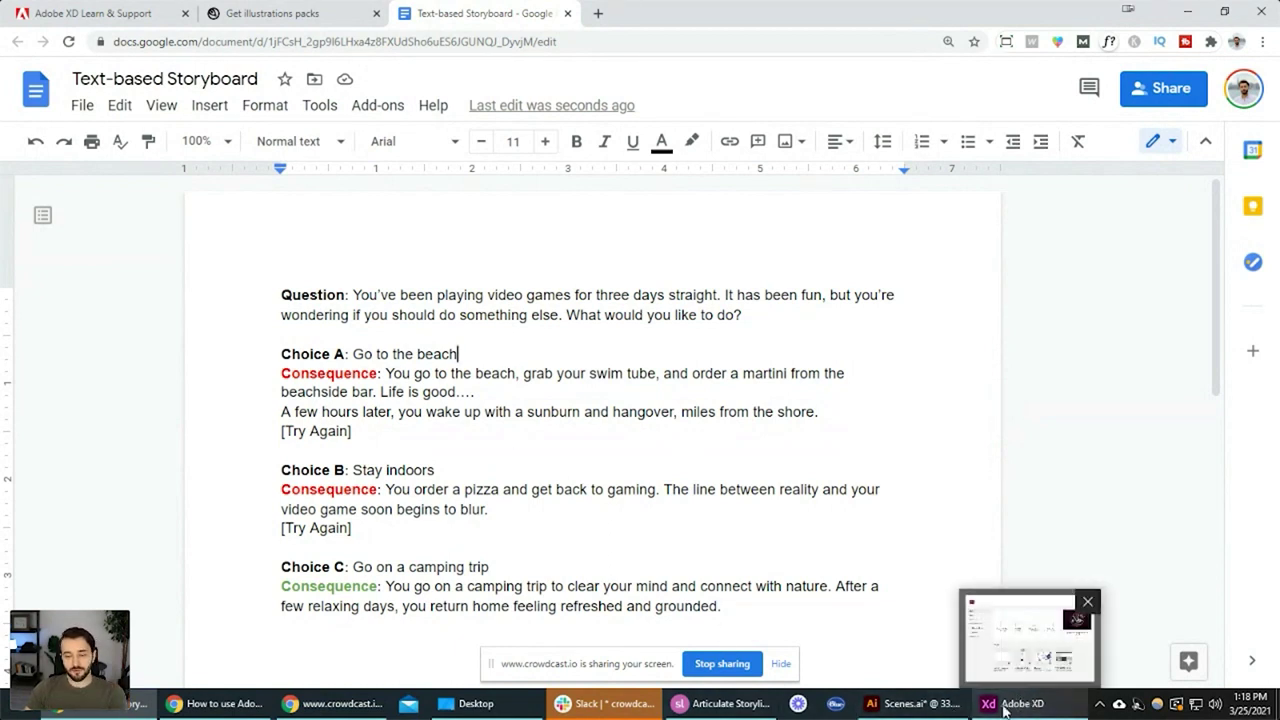
left_click(733, 706)
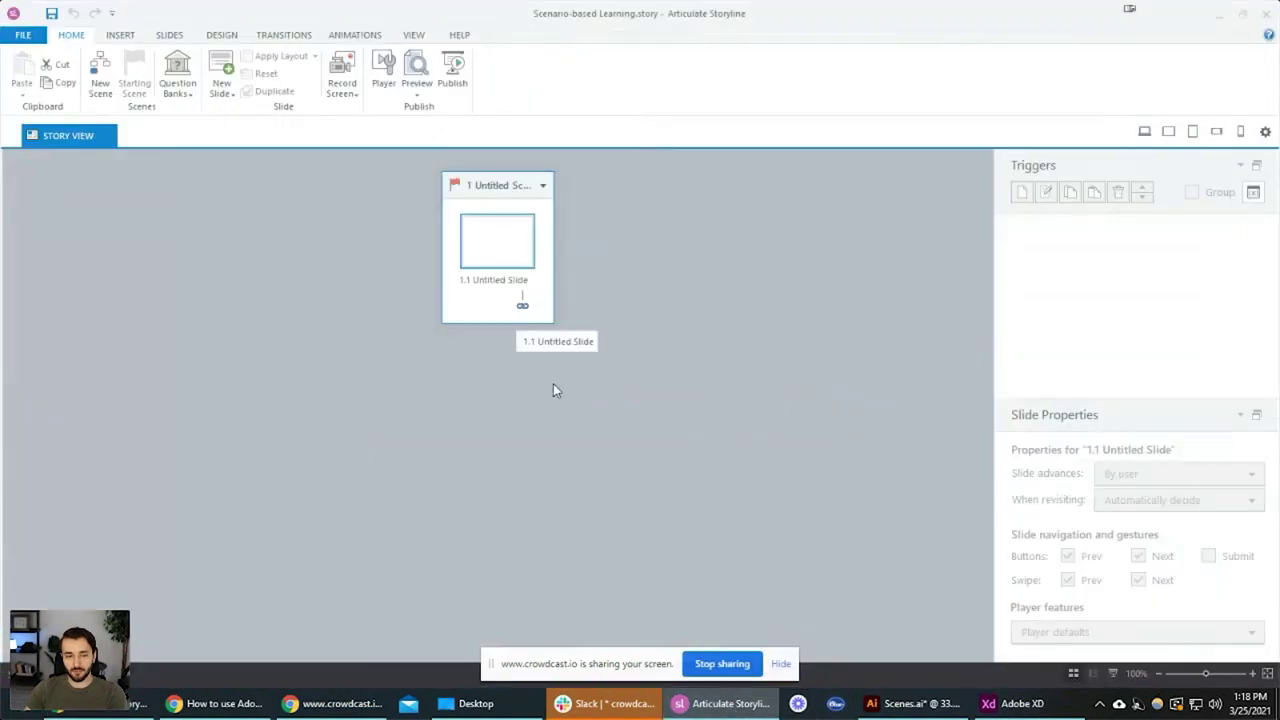
left_click(1018, 704)
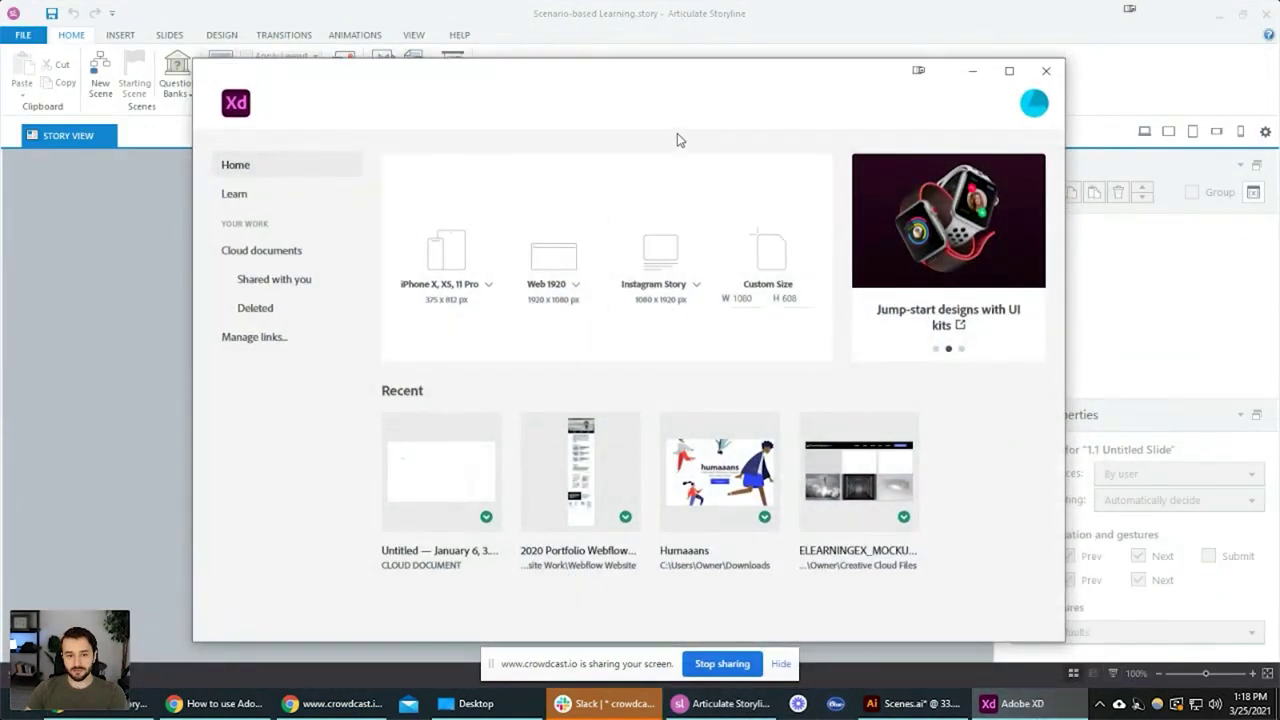
left_click_drag(674, 80, 620, 55)
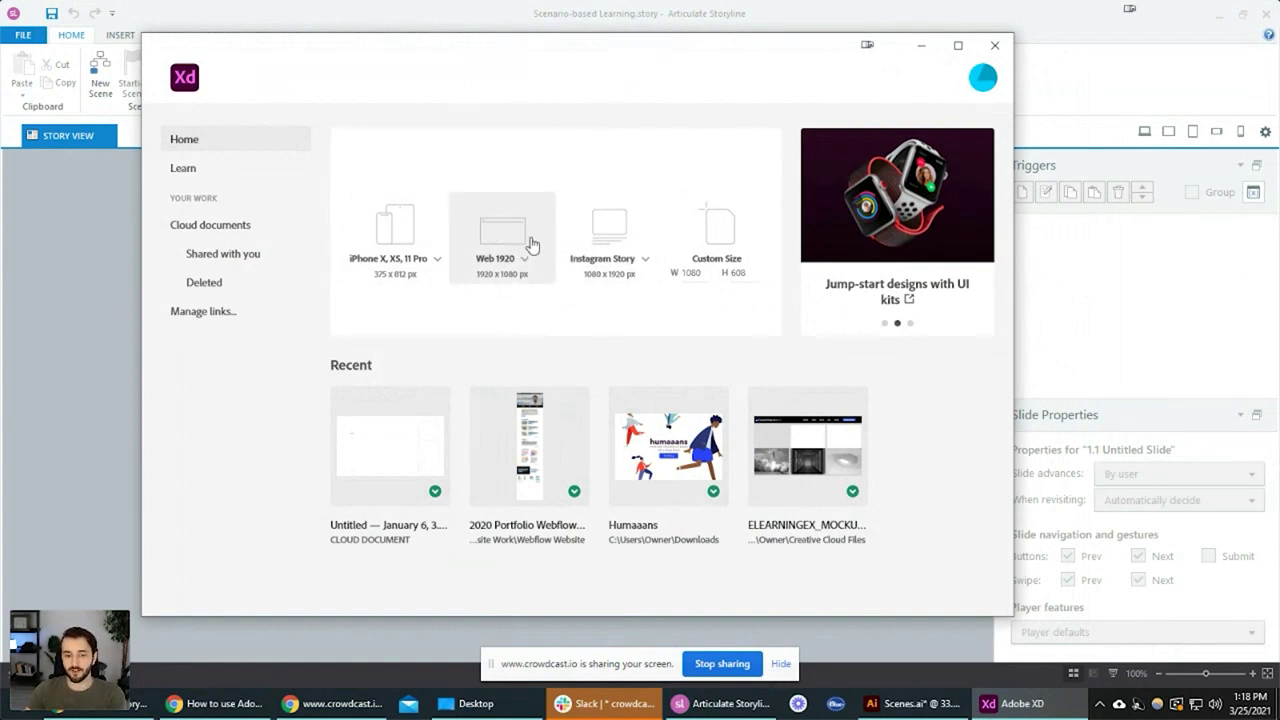
left_click(700, 273)
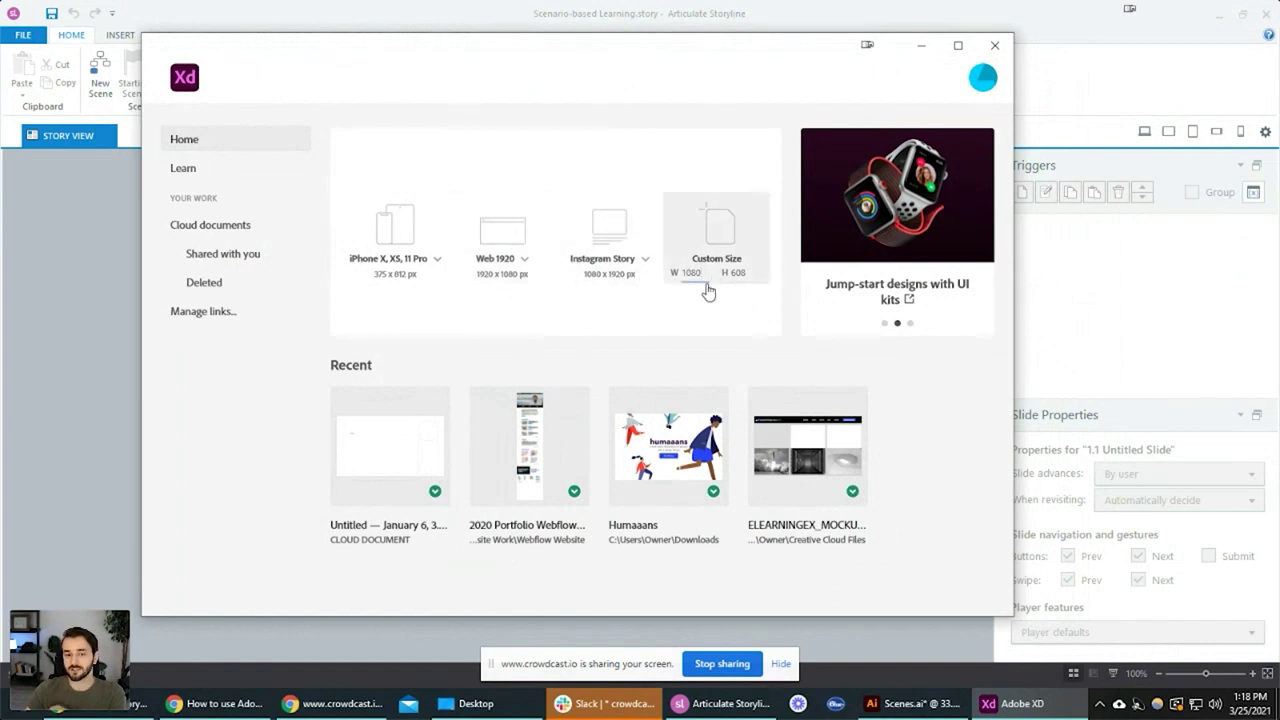
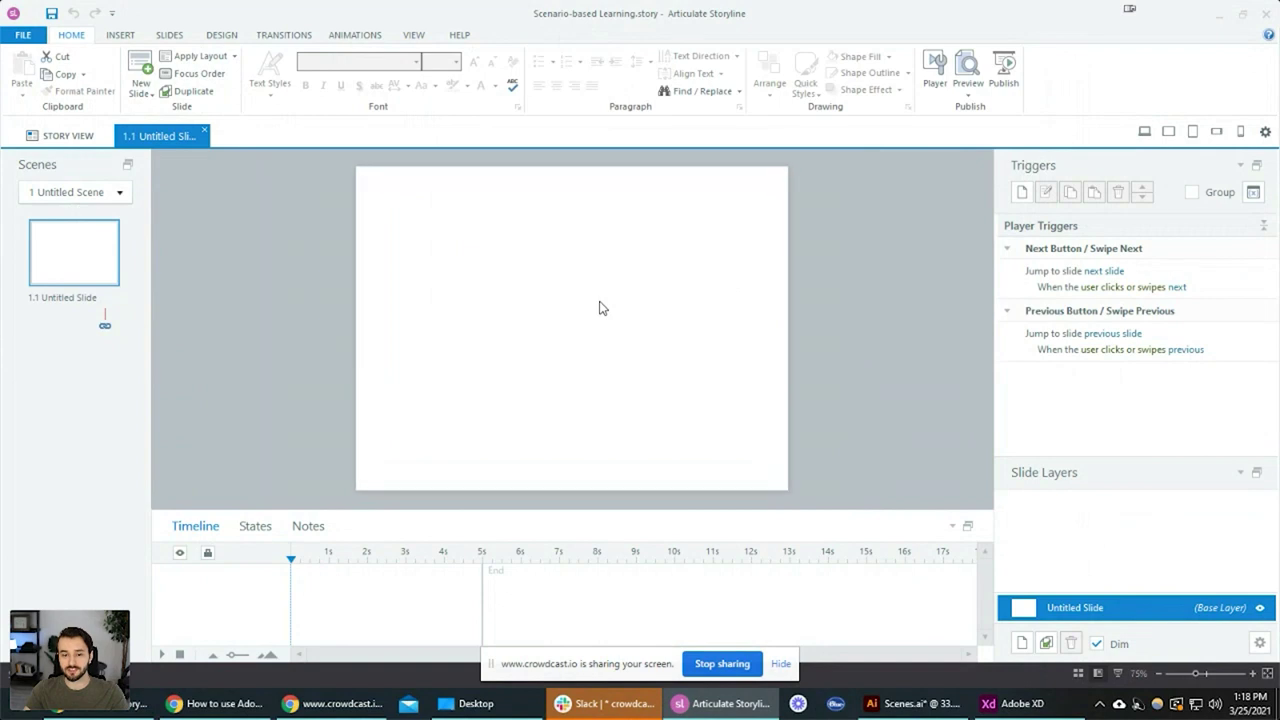
In Articulate Storyline, open the story size settings for the blank project and choose the 720x405 (16:9) preset
key("Delete")
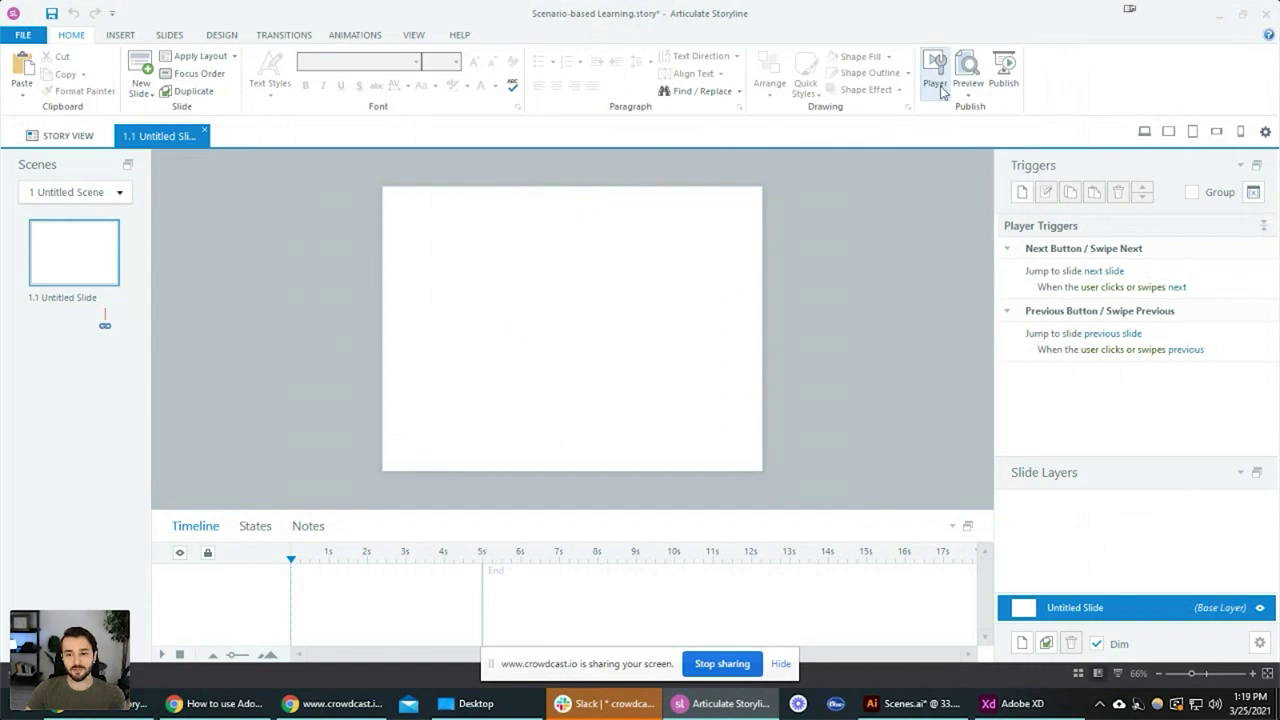
left_click(221, 35)
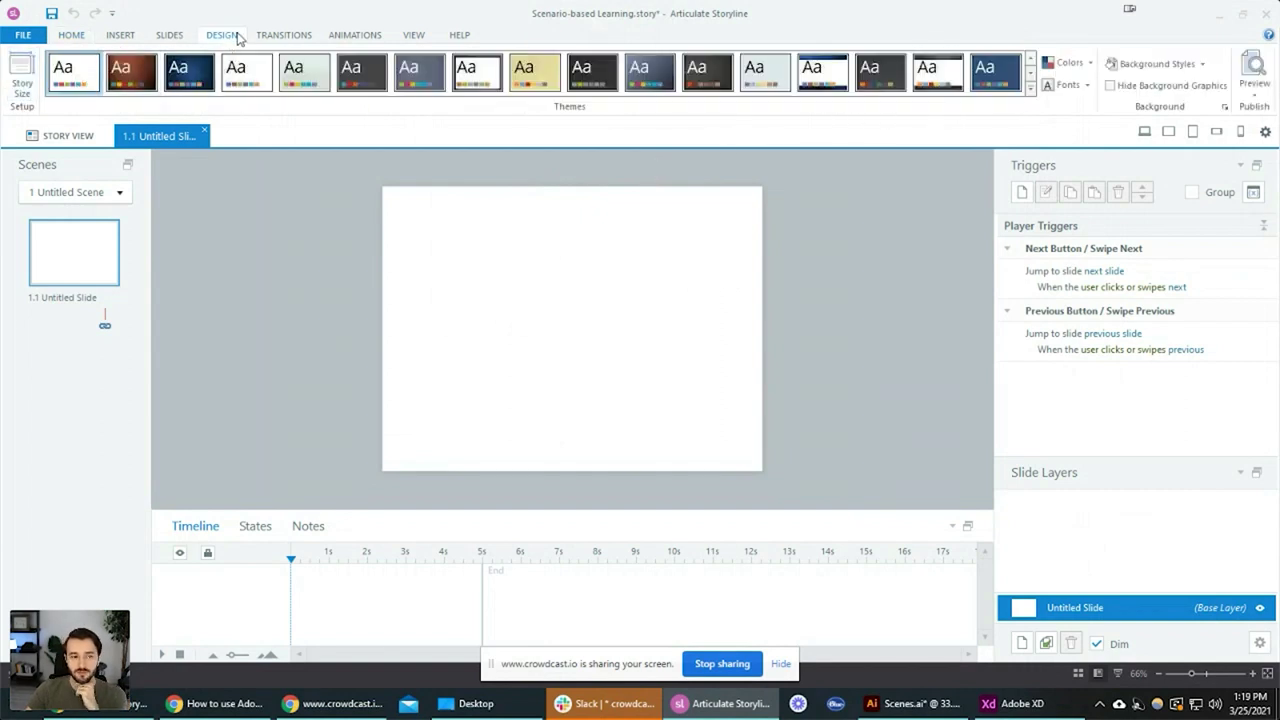
left_click(24, 88)
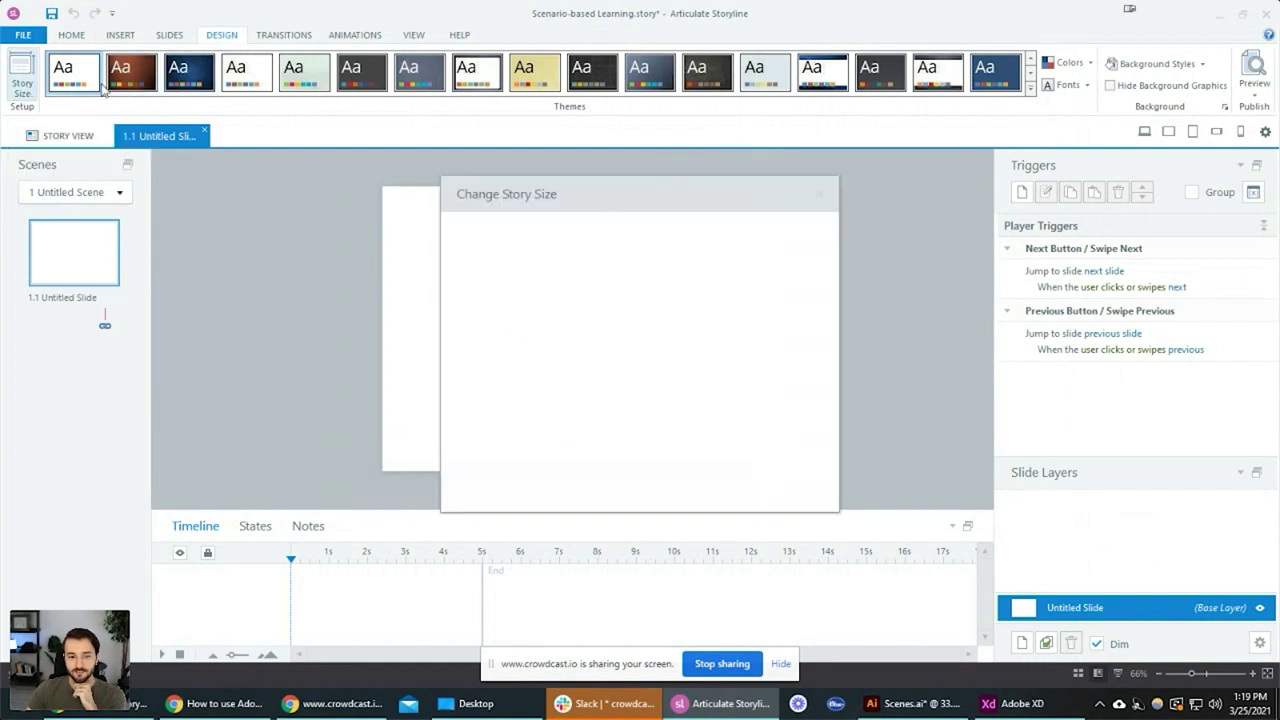
left_click_drag(651, 186, 396, 138)
left_click(409, 211)
left_click(338, 255)
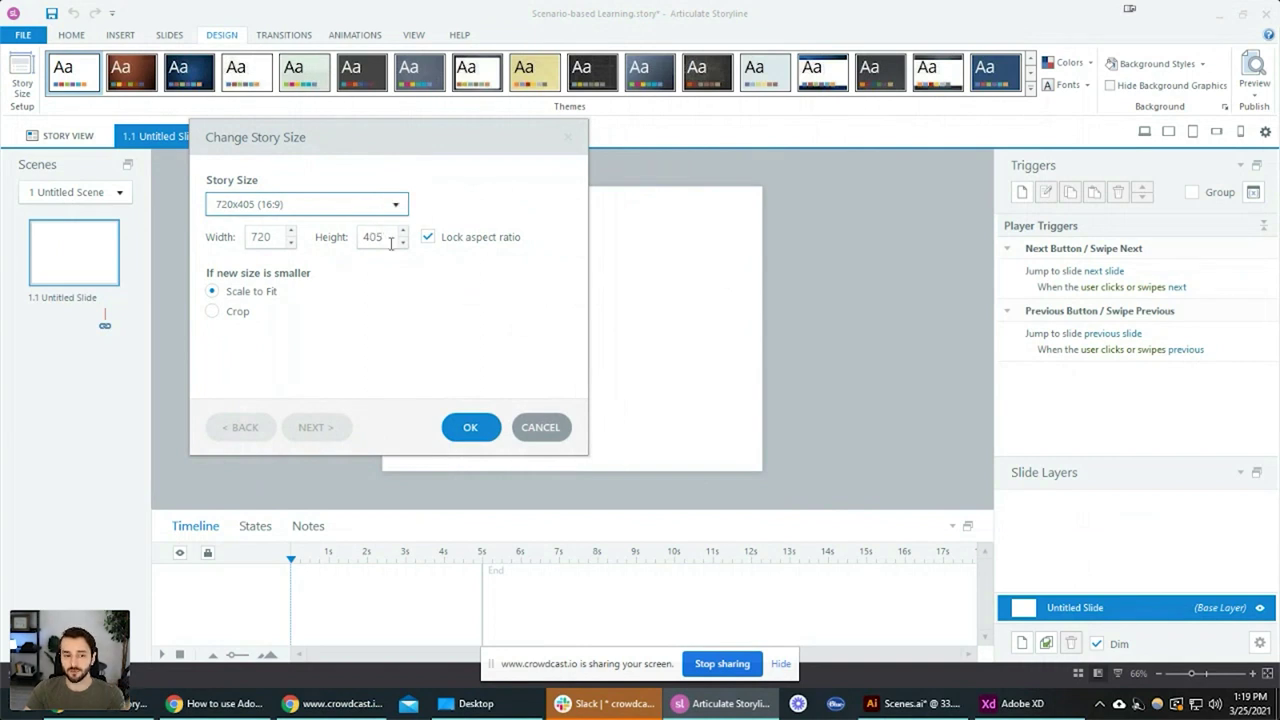
Set a custom story size of 1280 by 720 with the aspect ratio locked and apply it
double_click(270, 237)
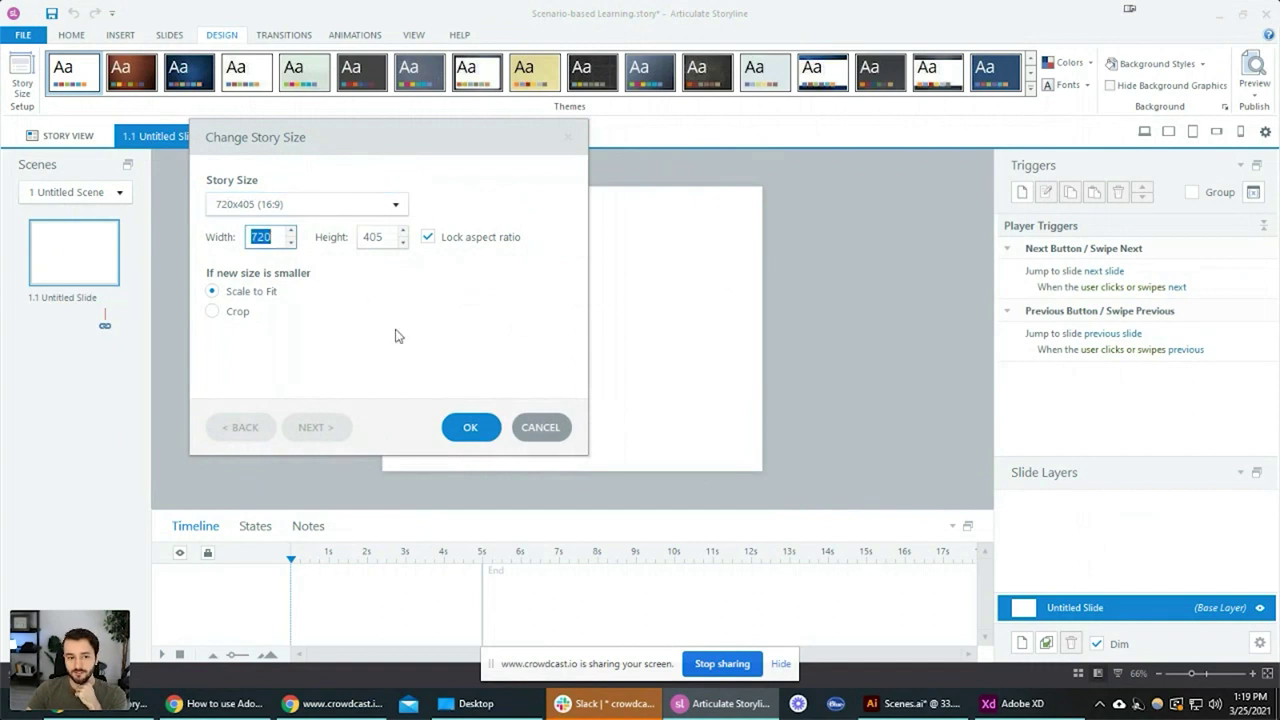
type("128")
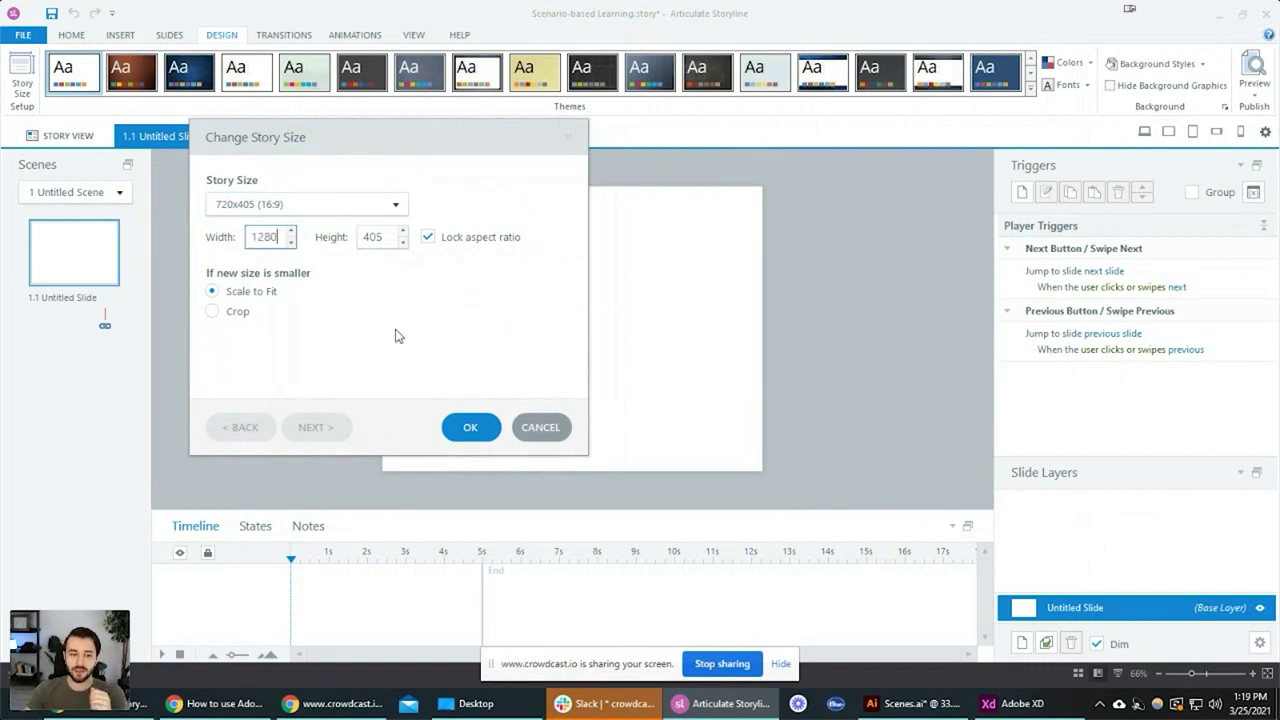
type("0")
key("Tab")
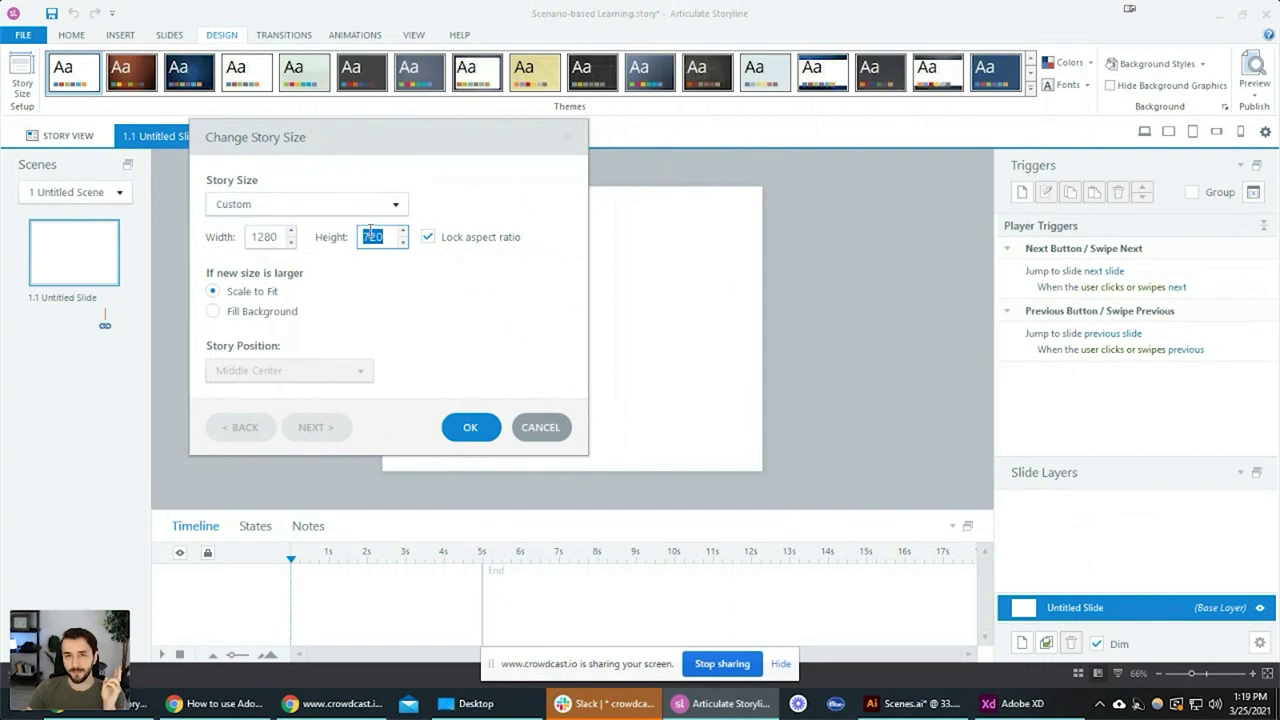
key("shift+Tab")
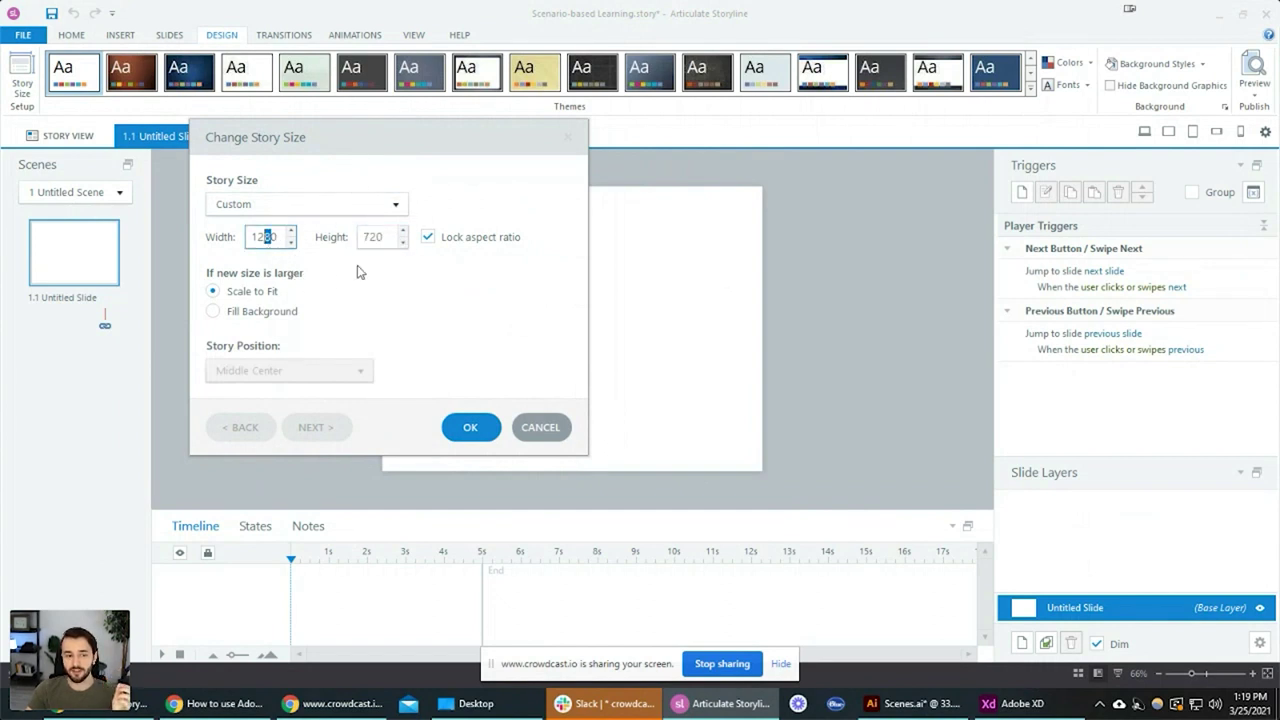
left_click(384, 238)
left_click(470, 428)
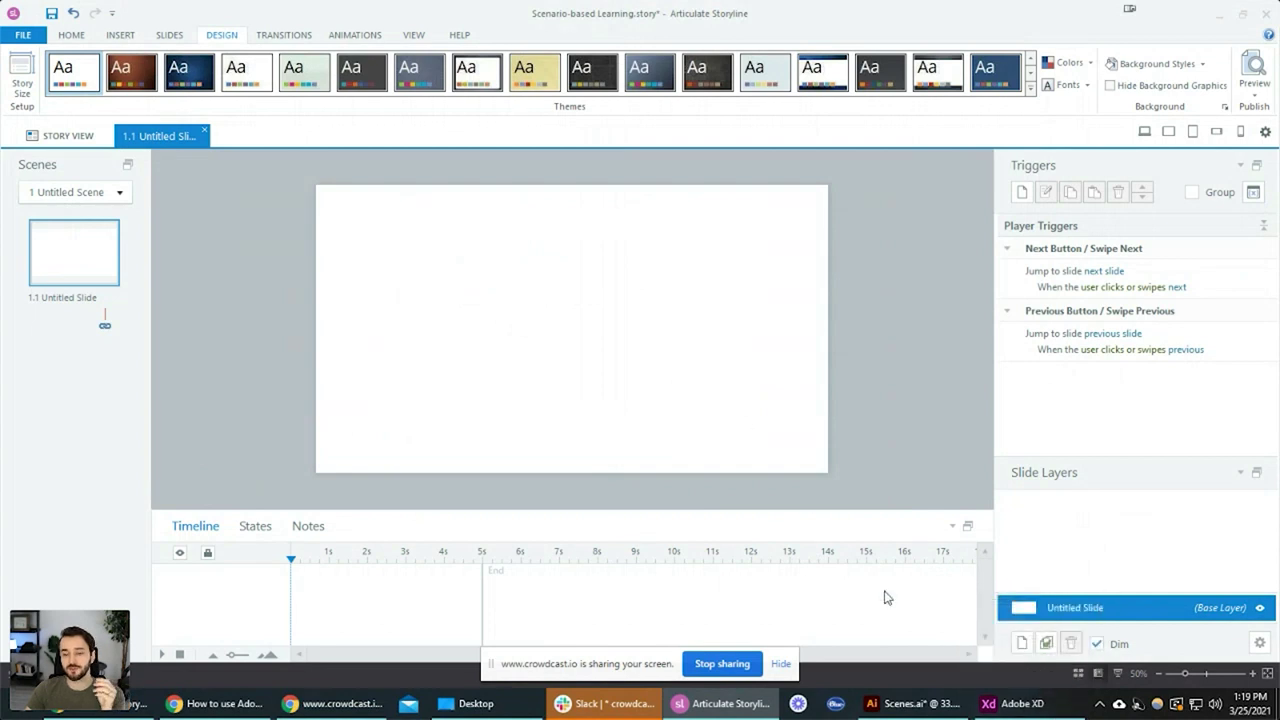
mouse_move(1037, 705)
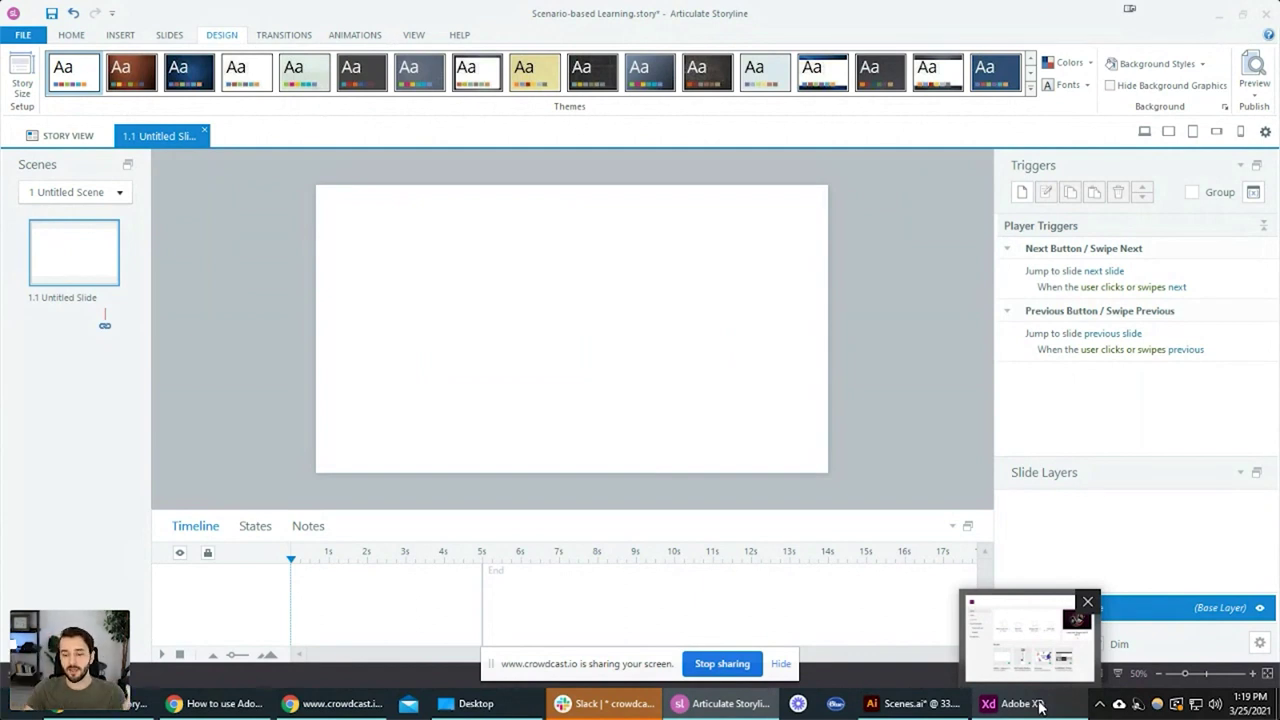
Review the custom width and height in the Storyline story size settings and cancel without changes
left_click(1037, 705)
left_click(1037, 705)
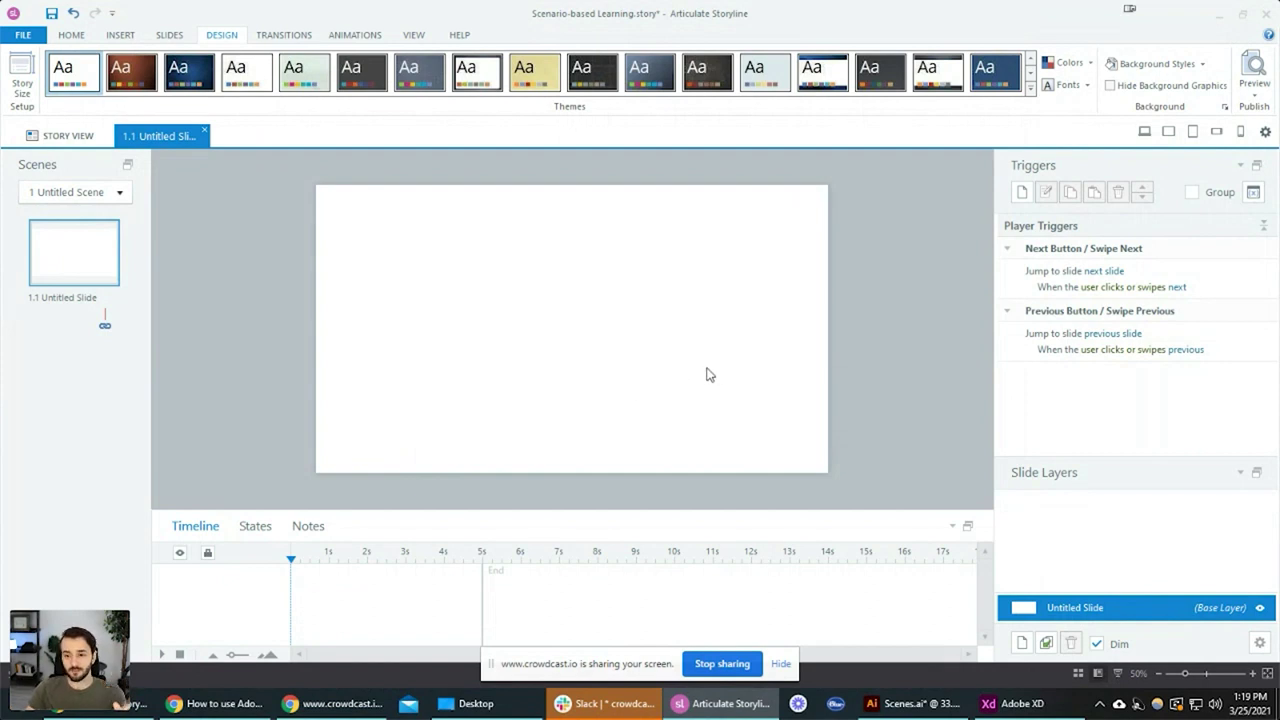
left_click(22, 80)
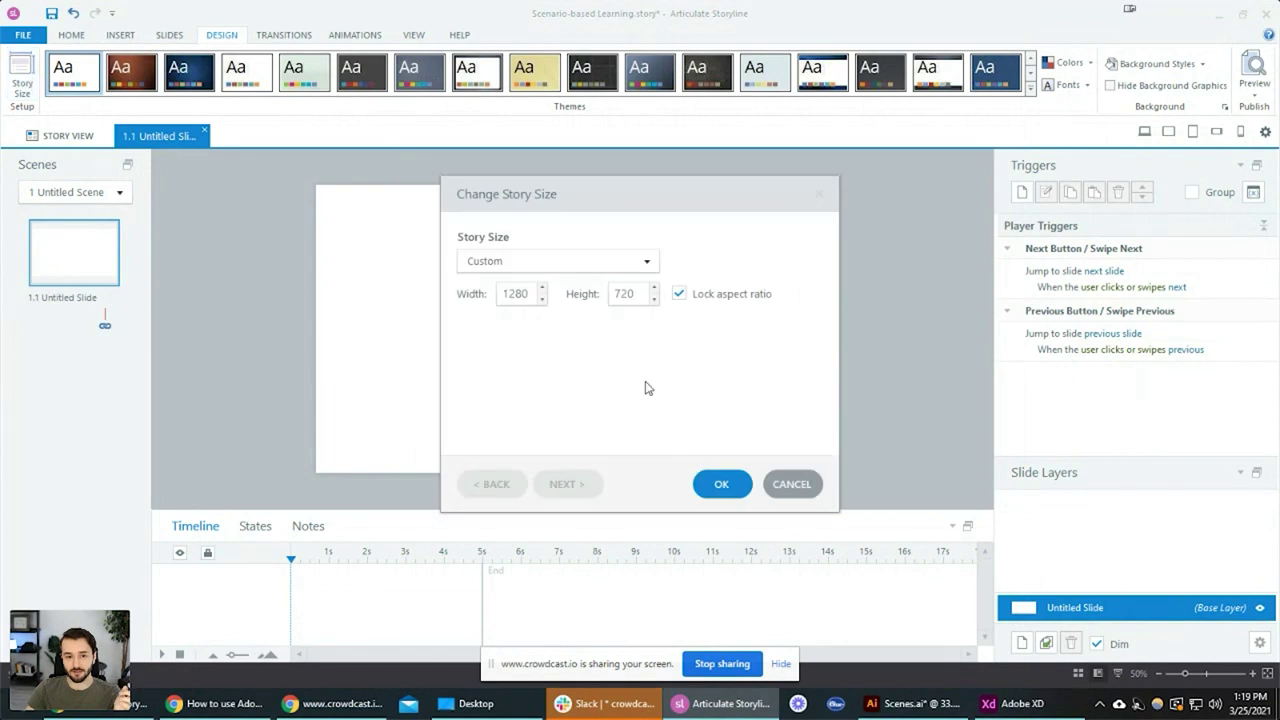
left_click(521, 296)
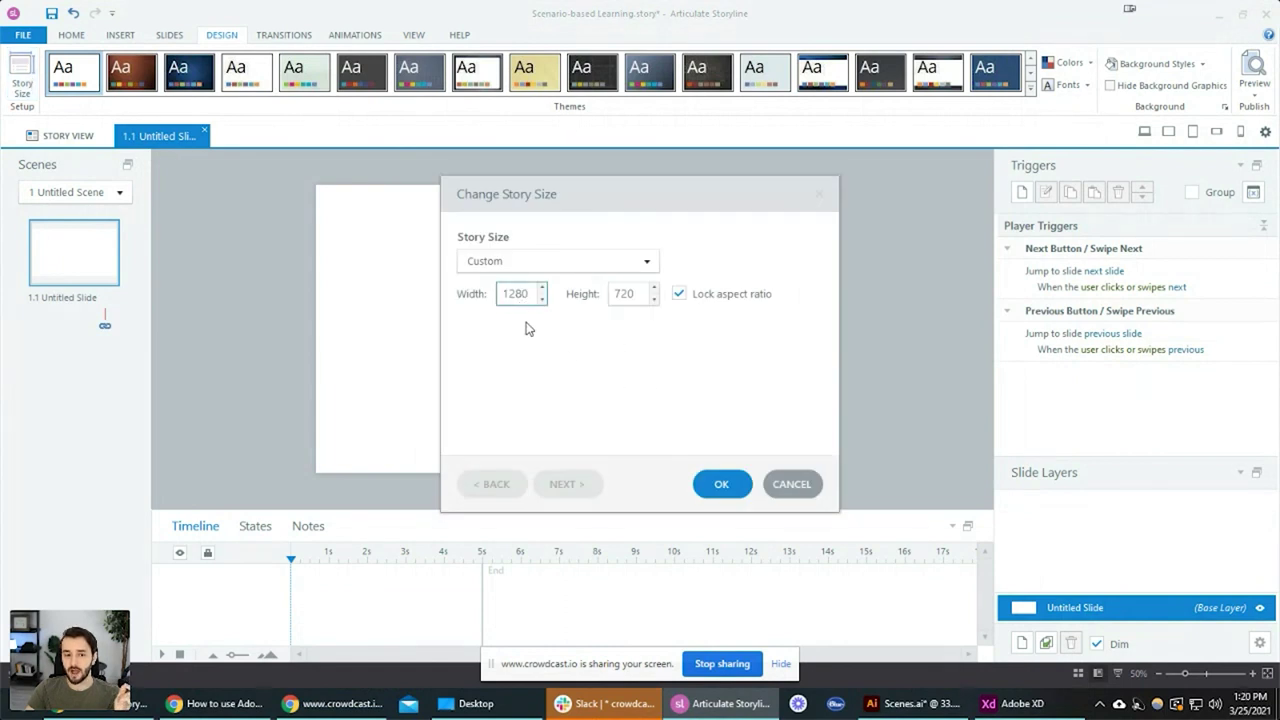
left_click(796, 484)
Switch to Adobe XD and create a new document with a custom artboard size of 1280 by 720
left_click(990, 703)
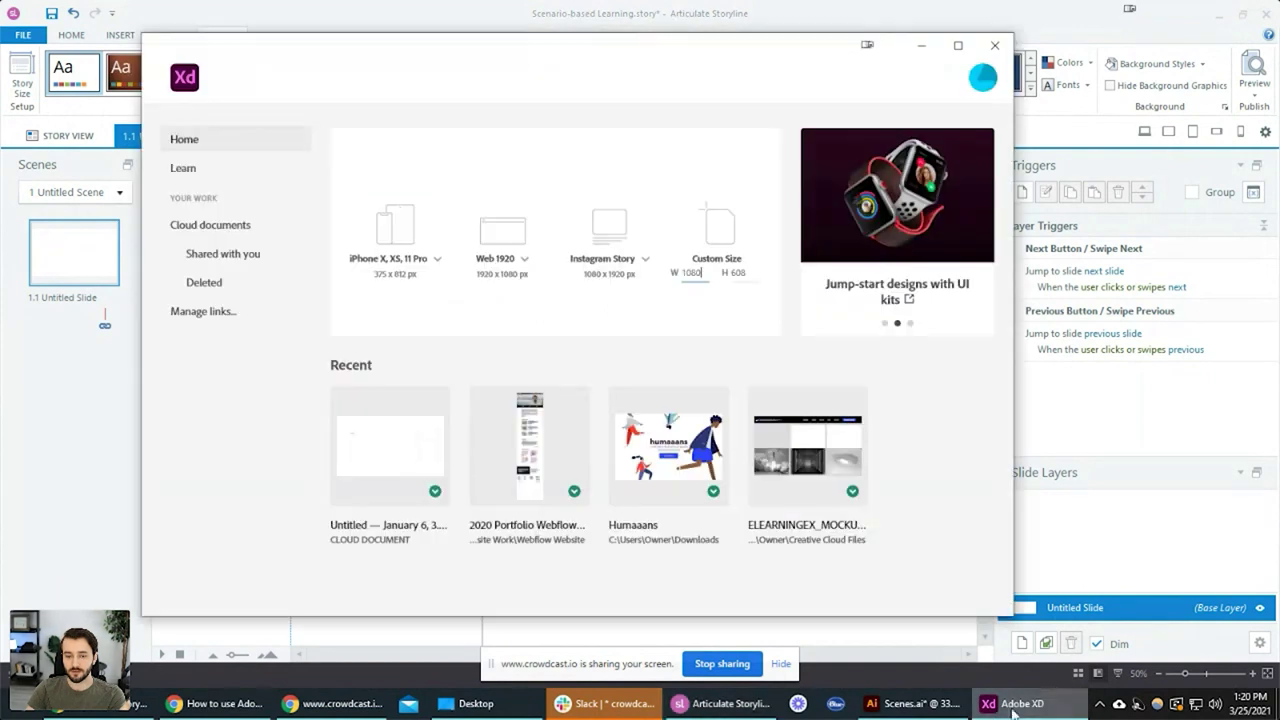
double_click(690, 273)
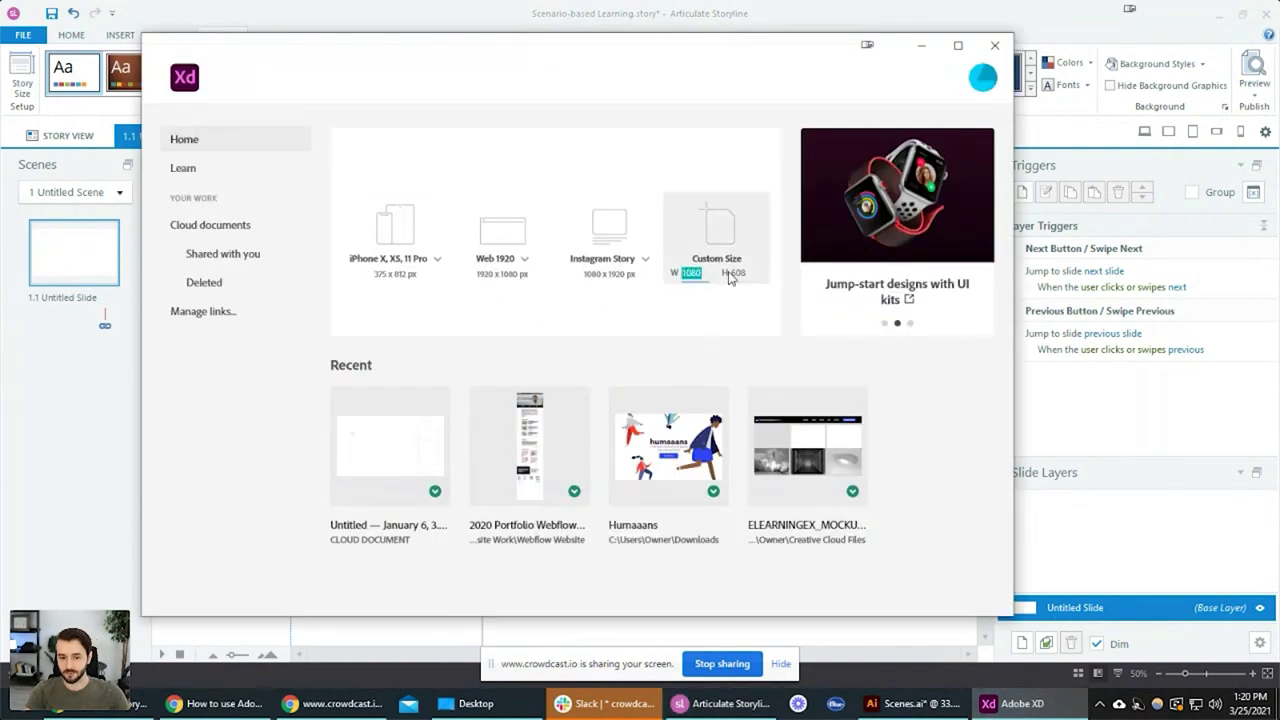
type("1280")
left_click(730, 278)
key("BackSpace")
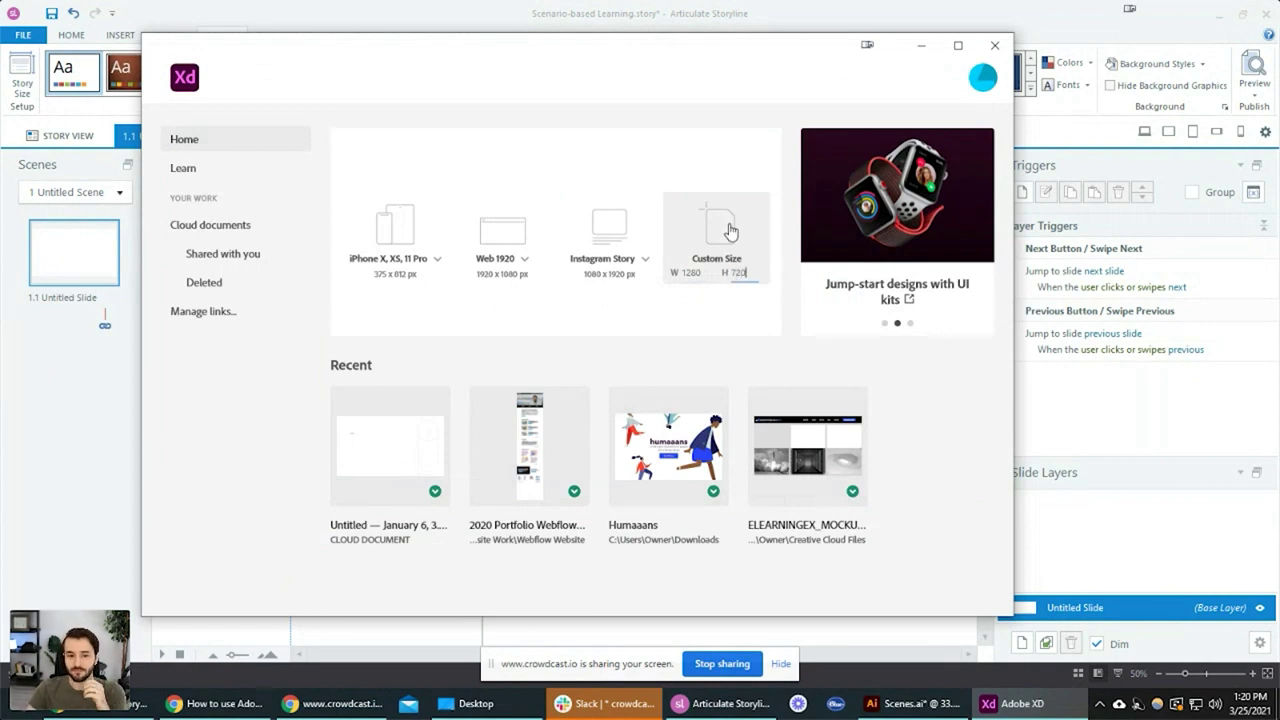
left_click(729, 229)
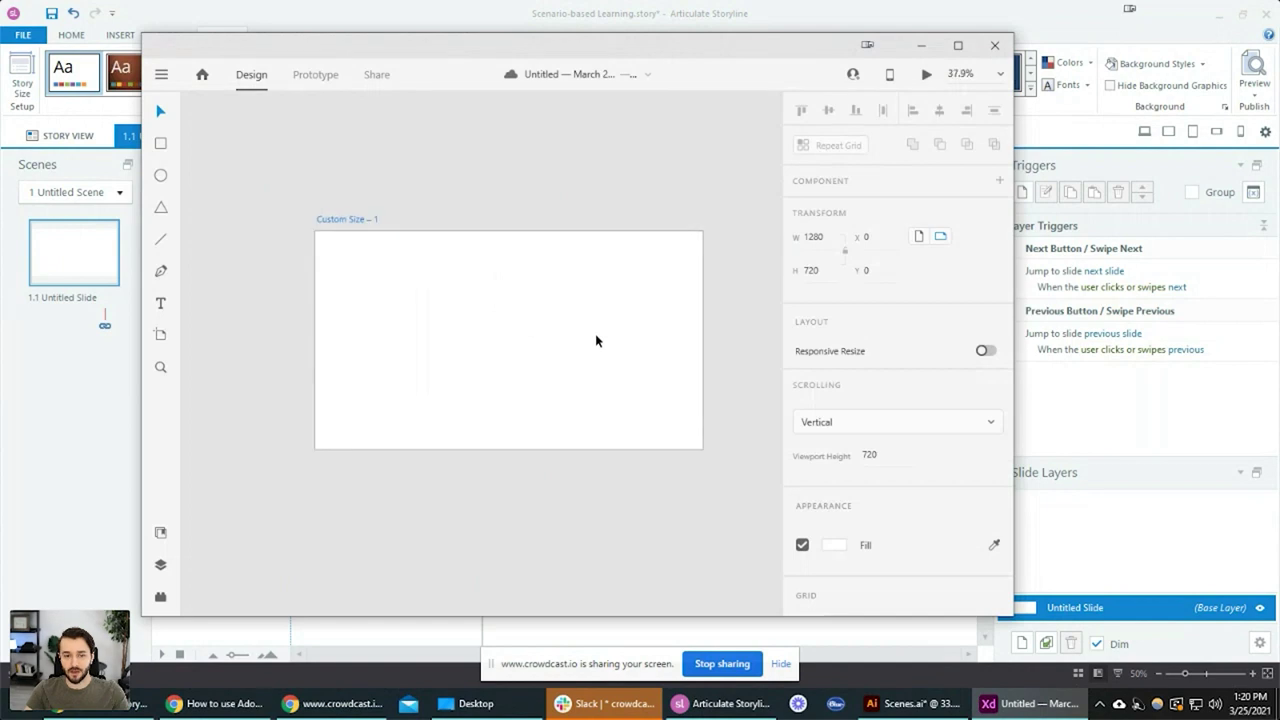
Reposition the Adobe XD window over Storyline and deselect the new artboard
key("alt+Tab")
key("alt+Tab")
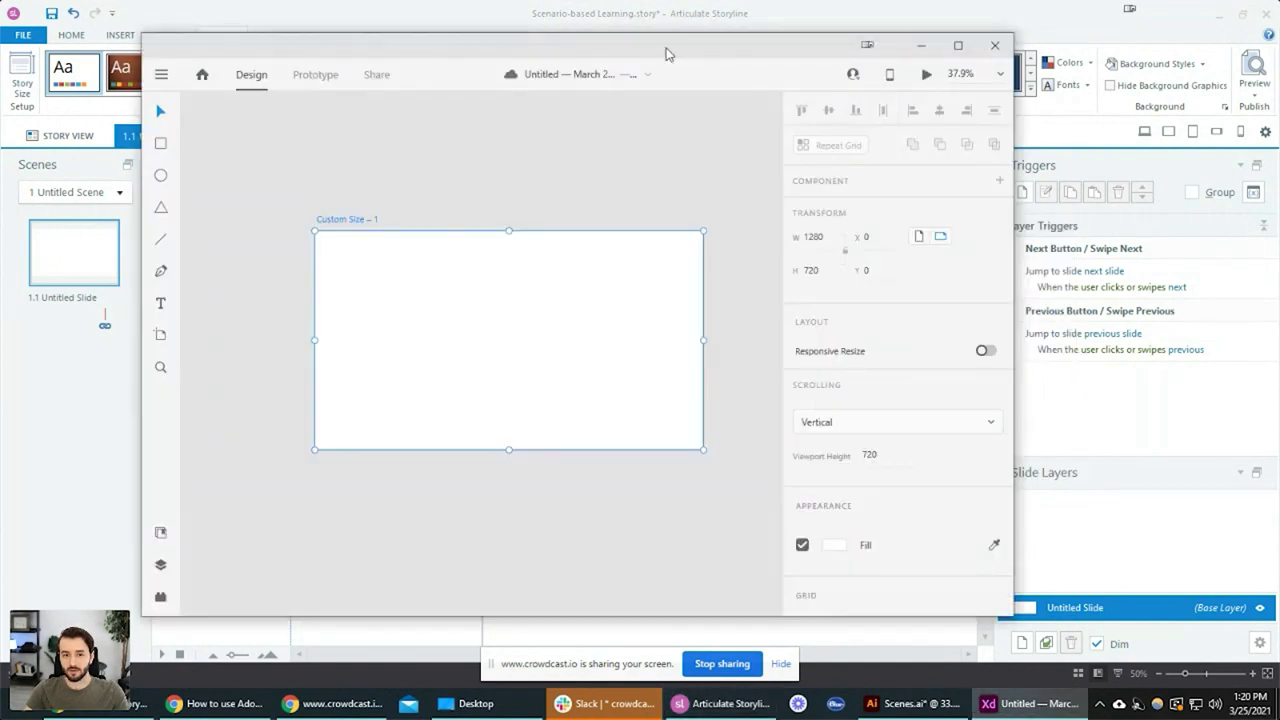
left_click_drag(682, 50, 778, 45)
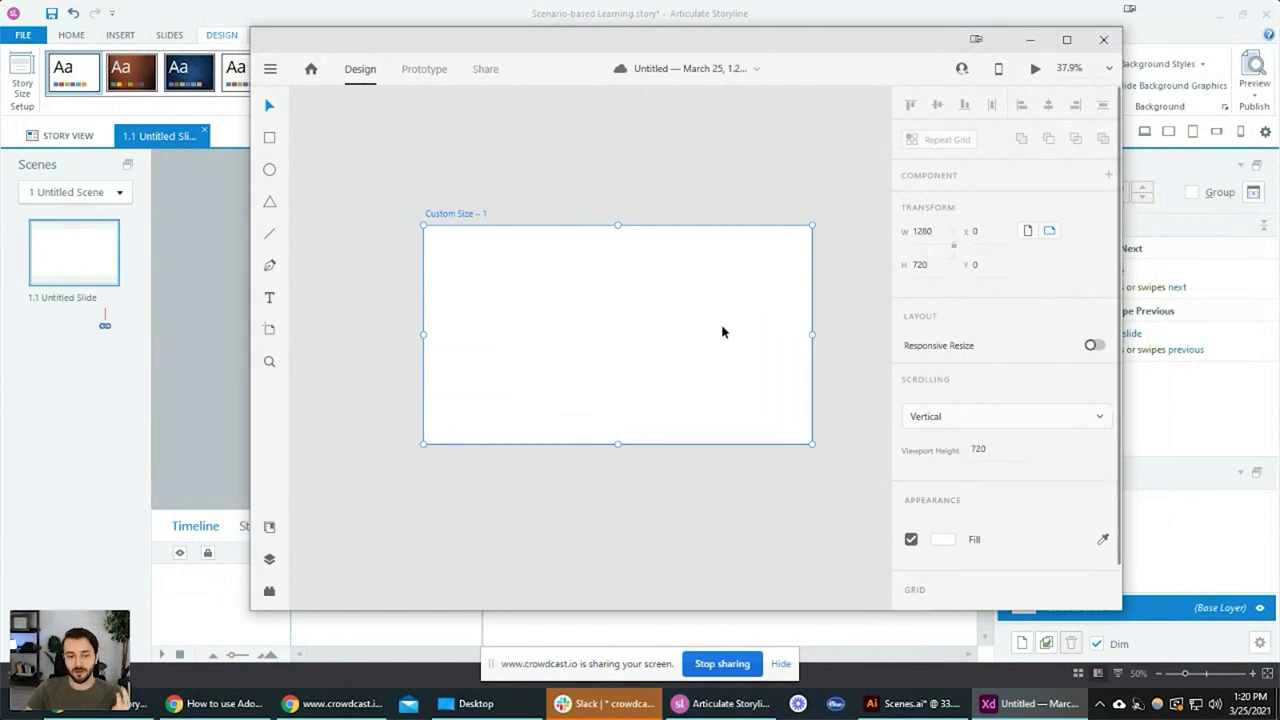
left_click(695, 160)
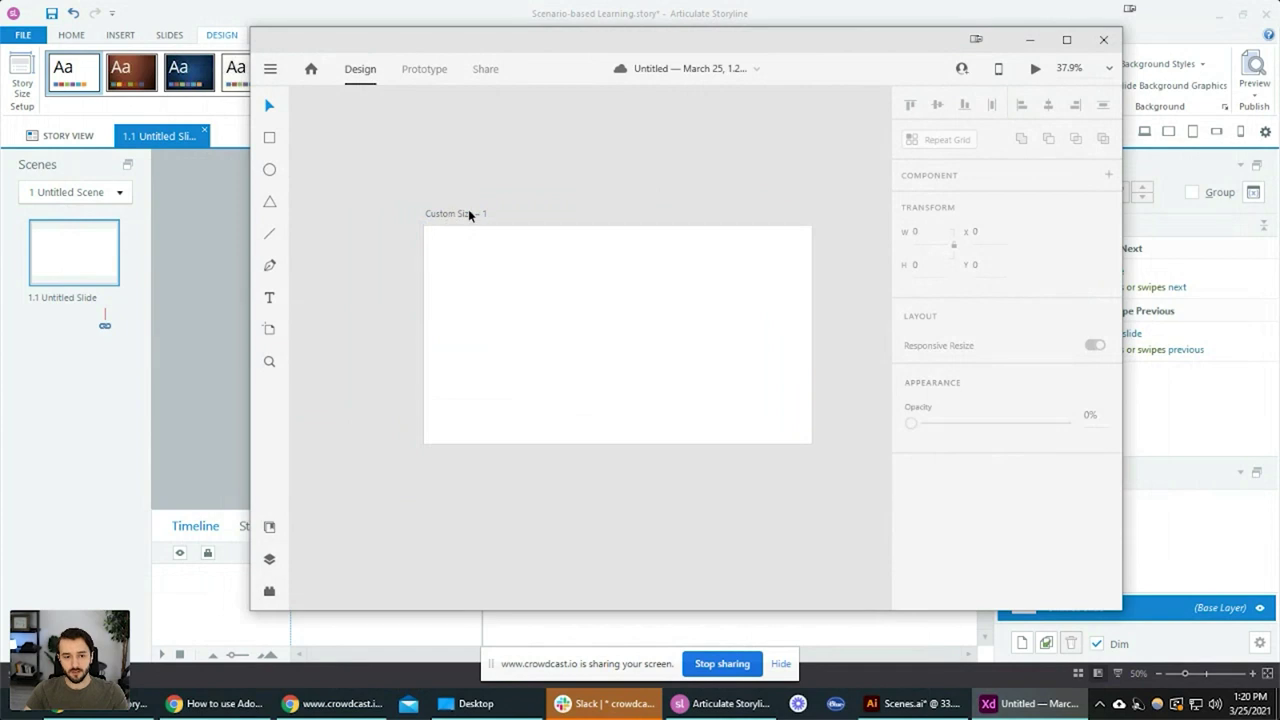
scroll(483, 237, "up", 1)
scroll(593, 259, "down", 1)
left_click_drag(593, 259, 541, 270)
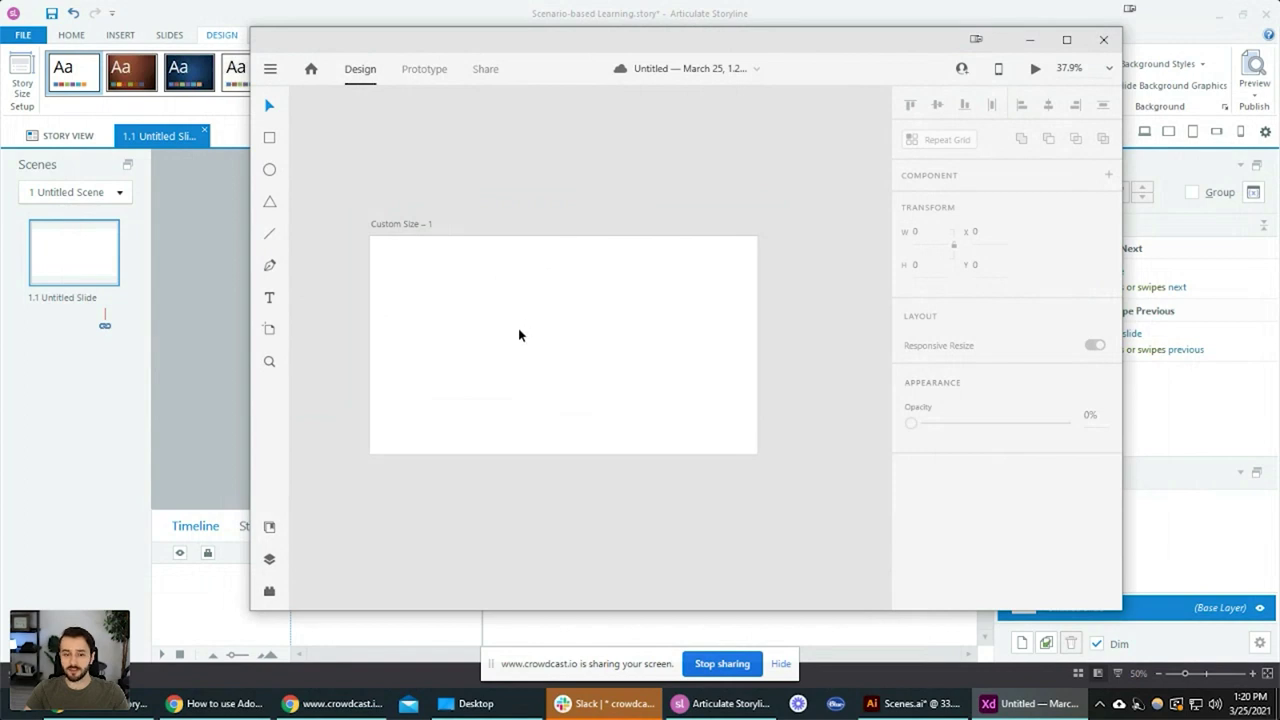
Rename the artboard as Question Slide and deselect it
scroll(519, 335, "up", 2)
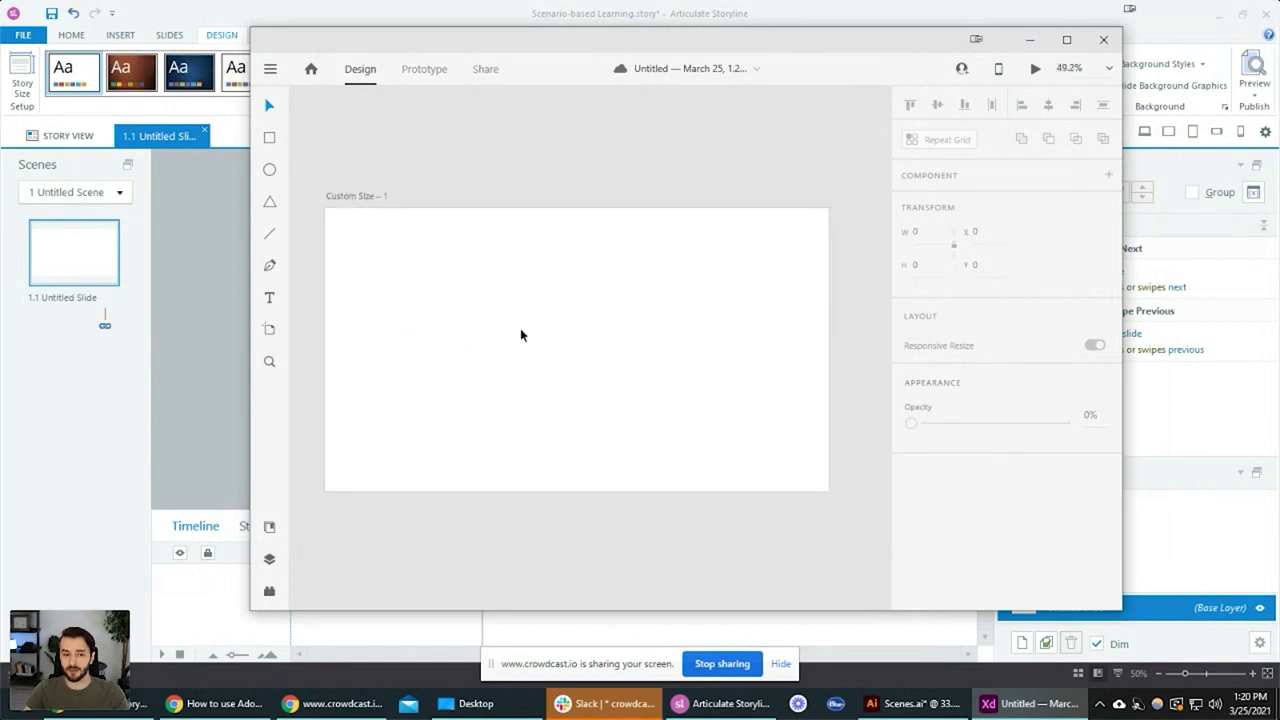
scroll(520, 335, "up", 1)
scroll(520, 335, "down", 1)
left_click(372, 200)
left_click(430, 180)
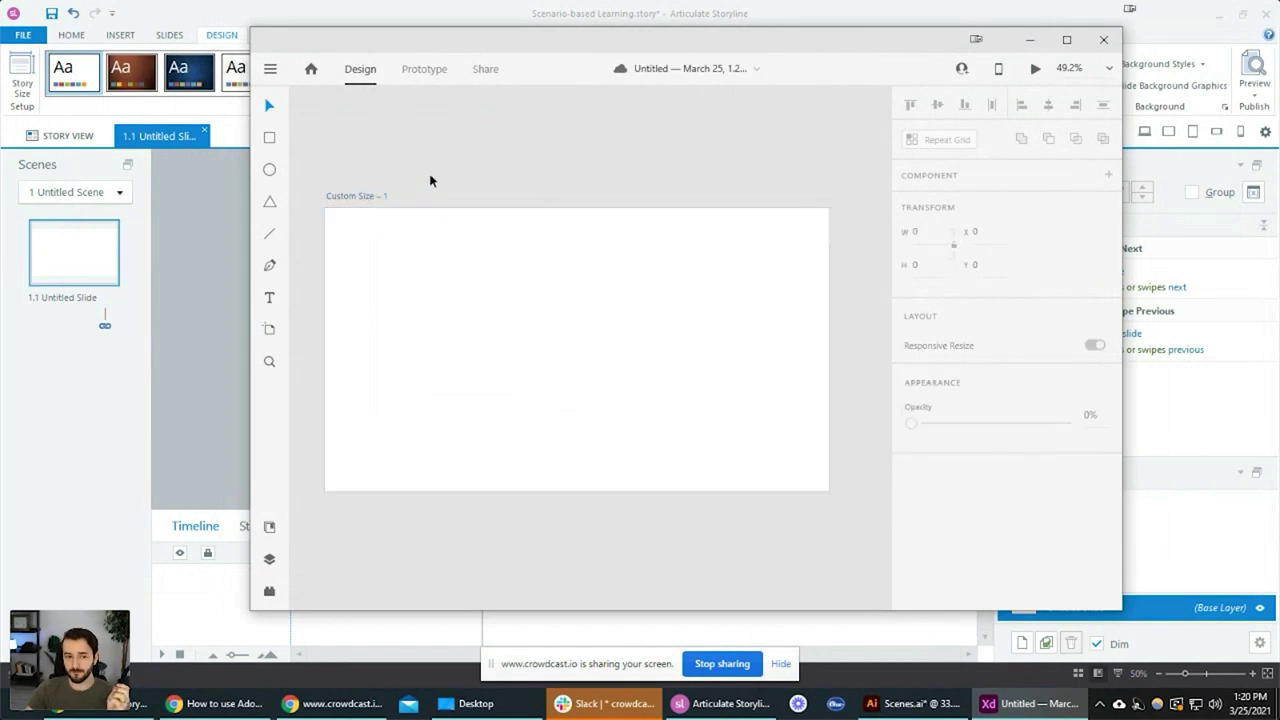
left_click(362, 197)
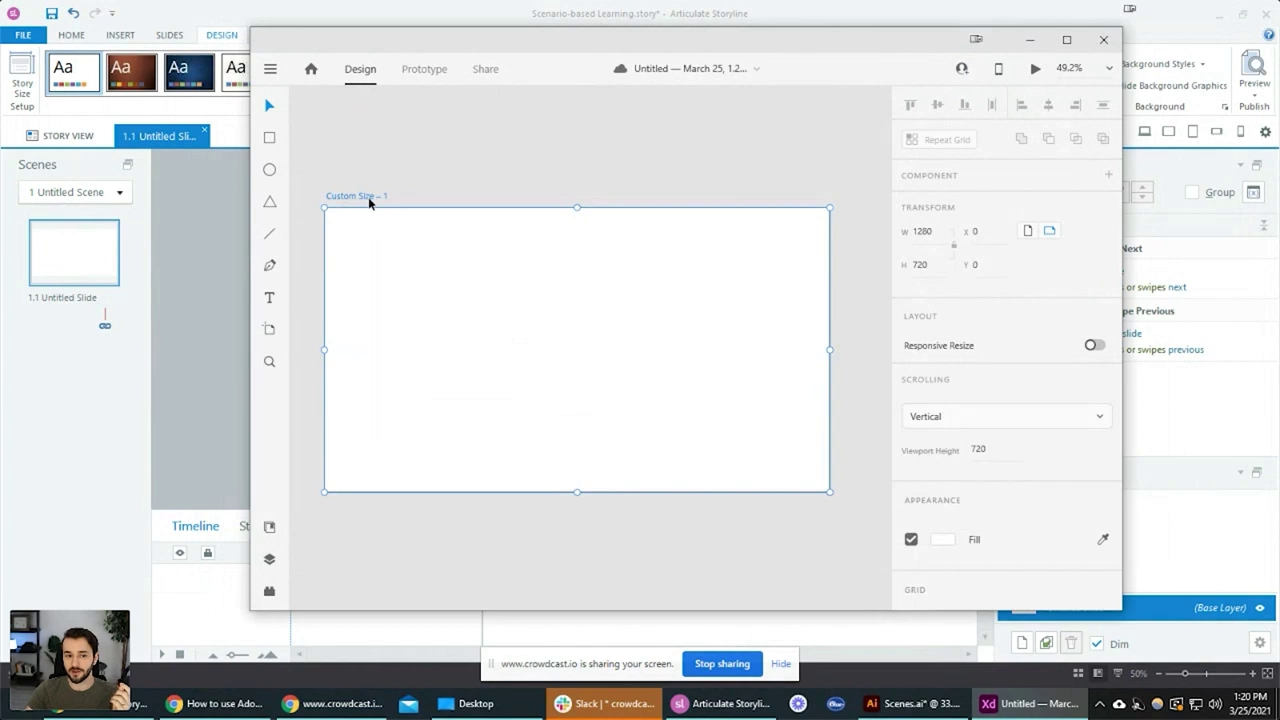
double_click(369, 197)
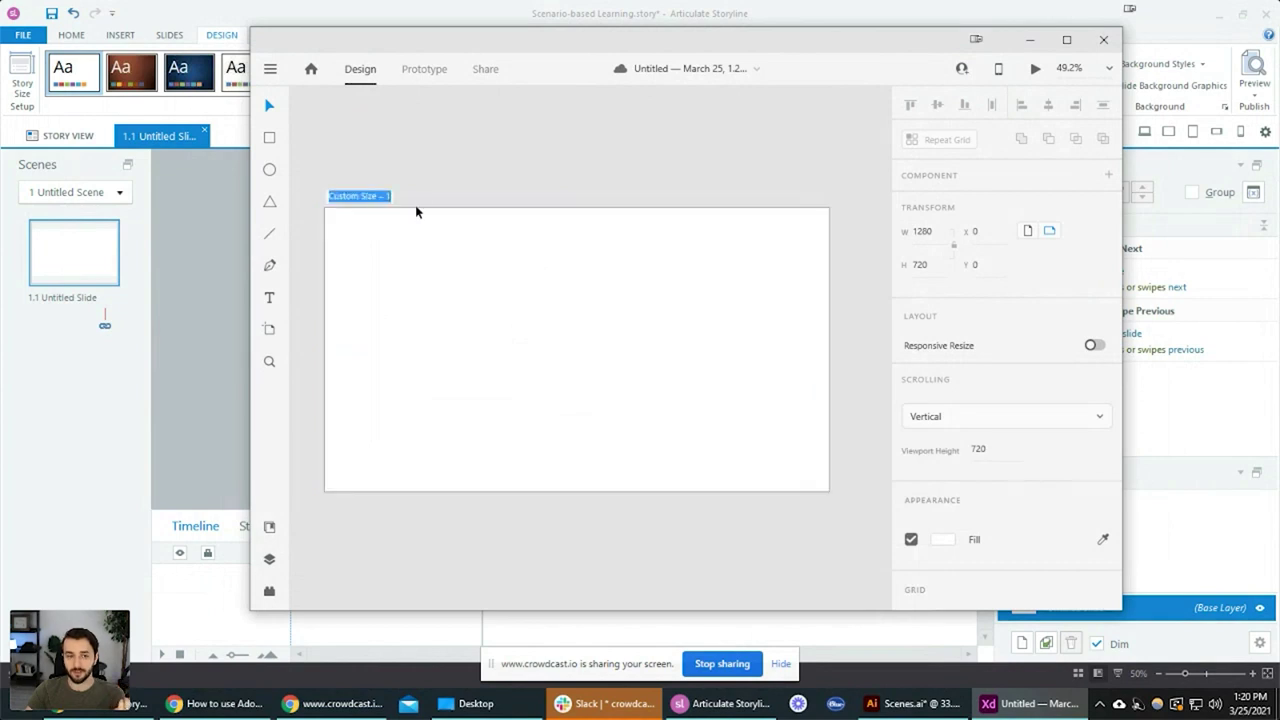
type("Questi")
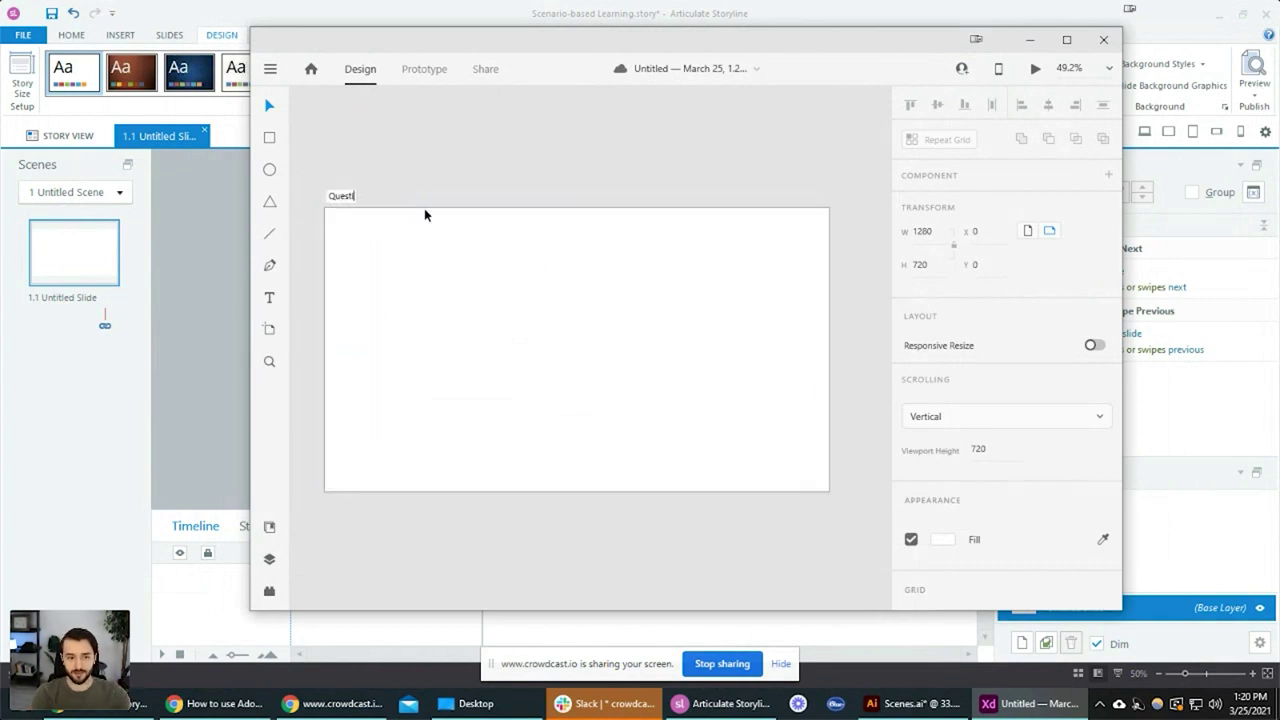
type("on Slide")
key("Return")
left_click(449, 173)
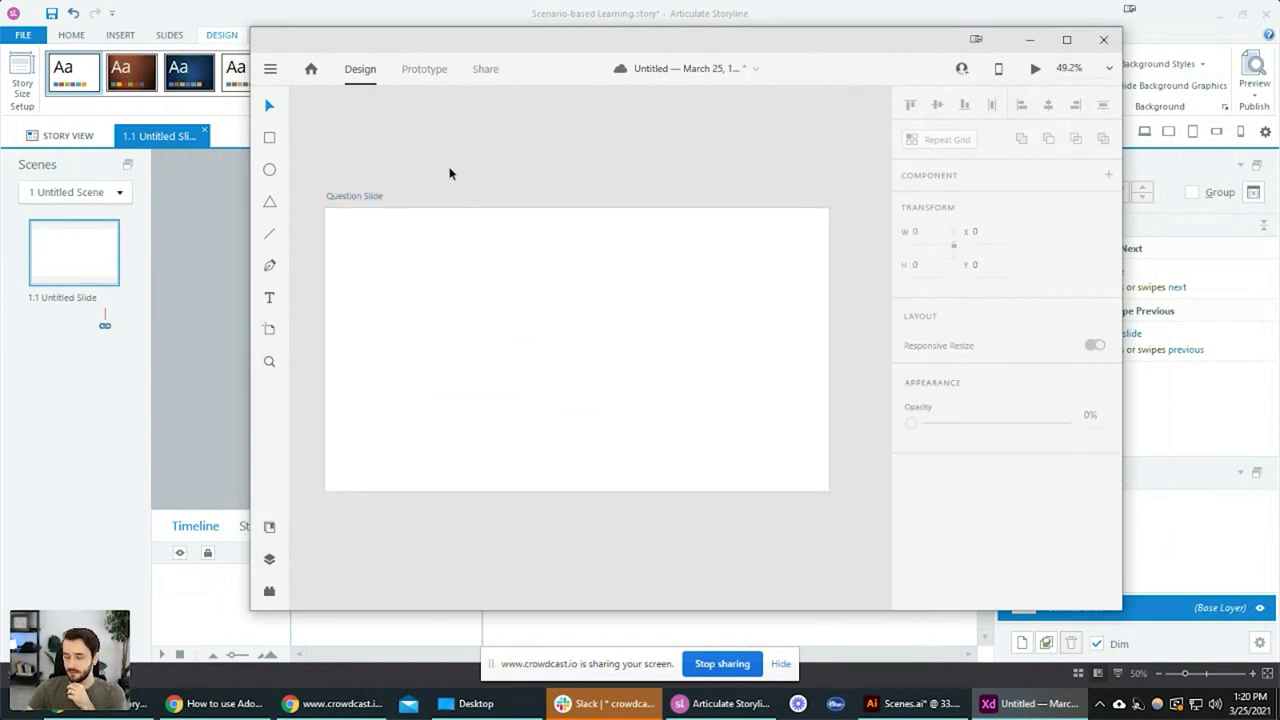
Bring up the Desktop folder in File Explorer and move its window aside so the Question Slide artboard is reachable
scroll(375, 175, "down", 1)
scroll(391, 203, "down", 2)
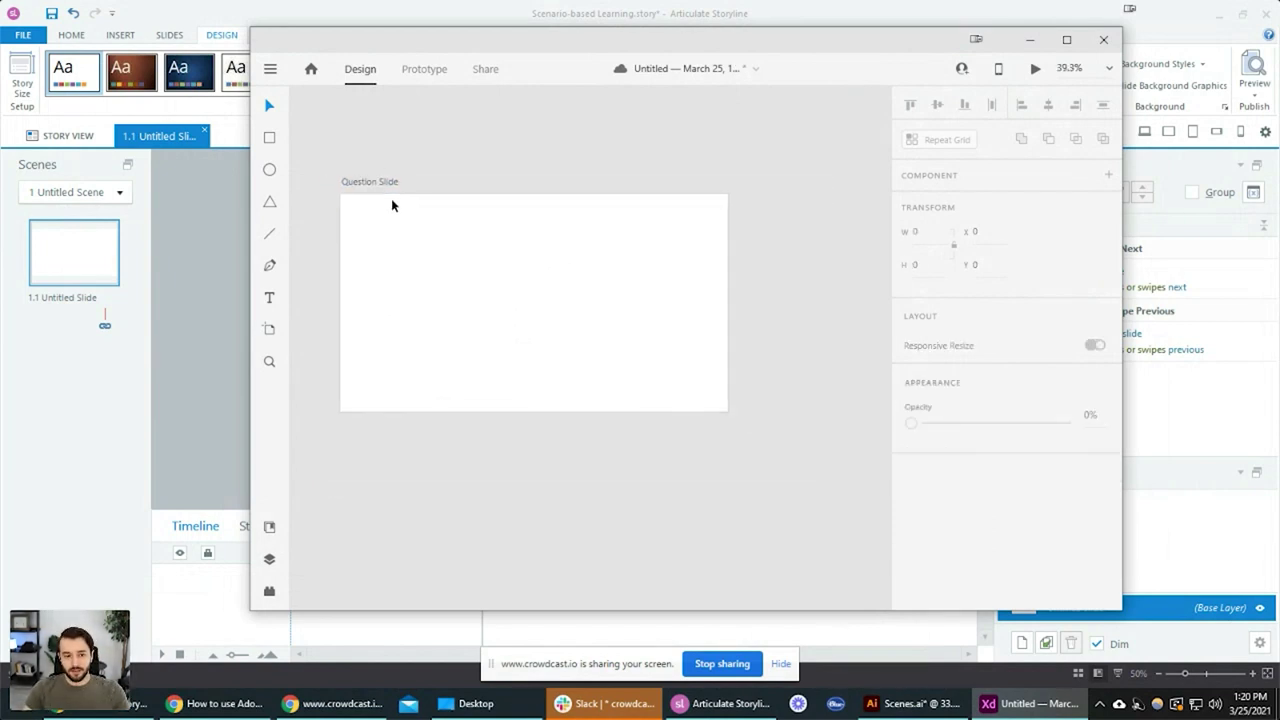
scroll(451, 257, "up", 2)
scroll(437, 286, "up", 1)
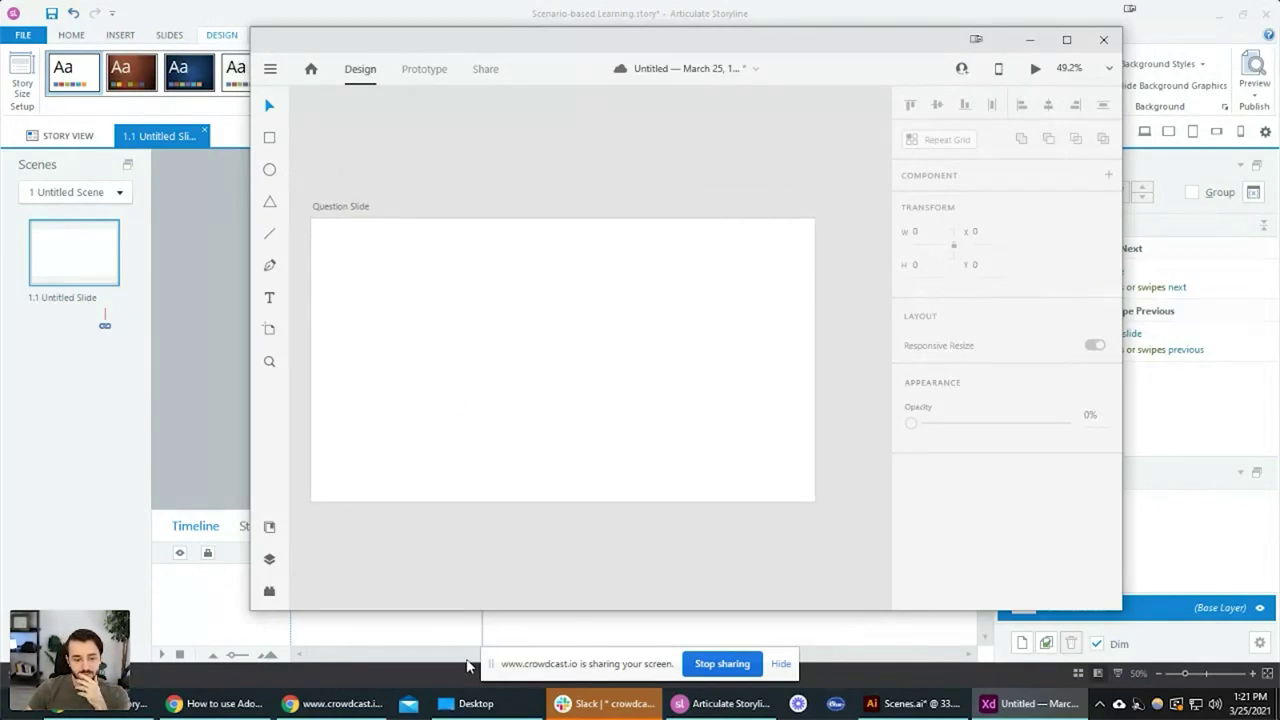
left_click(468, 703)
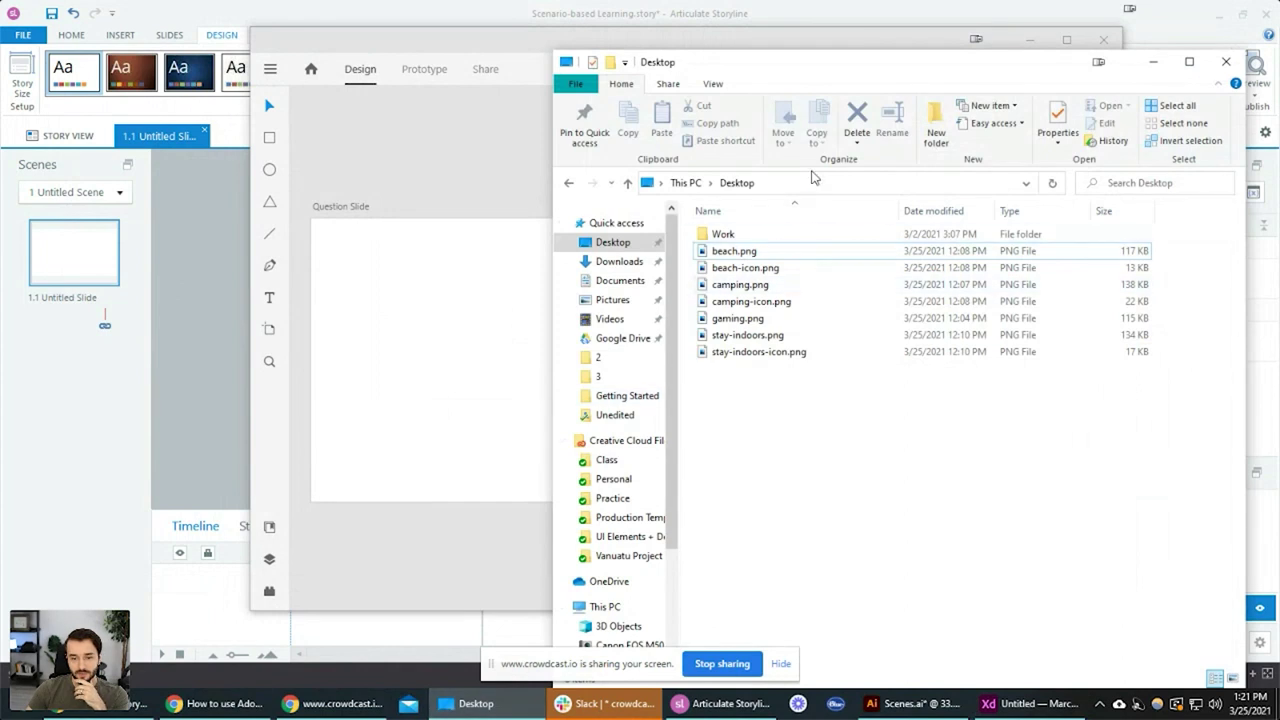
left_click_drag(890, 66, 988, 57)
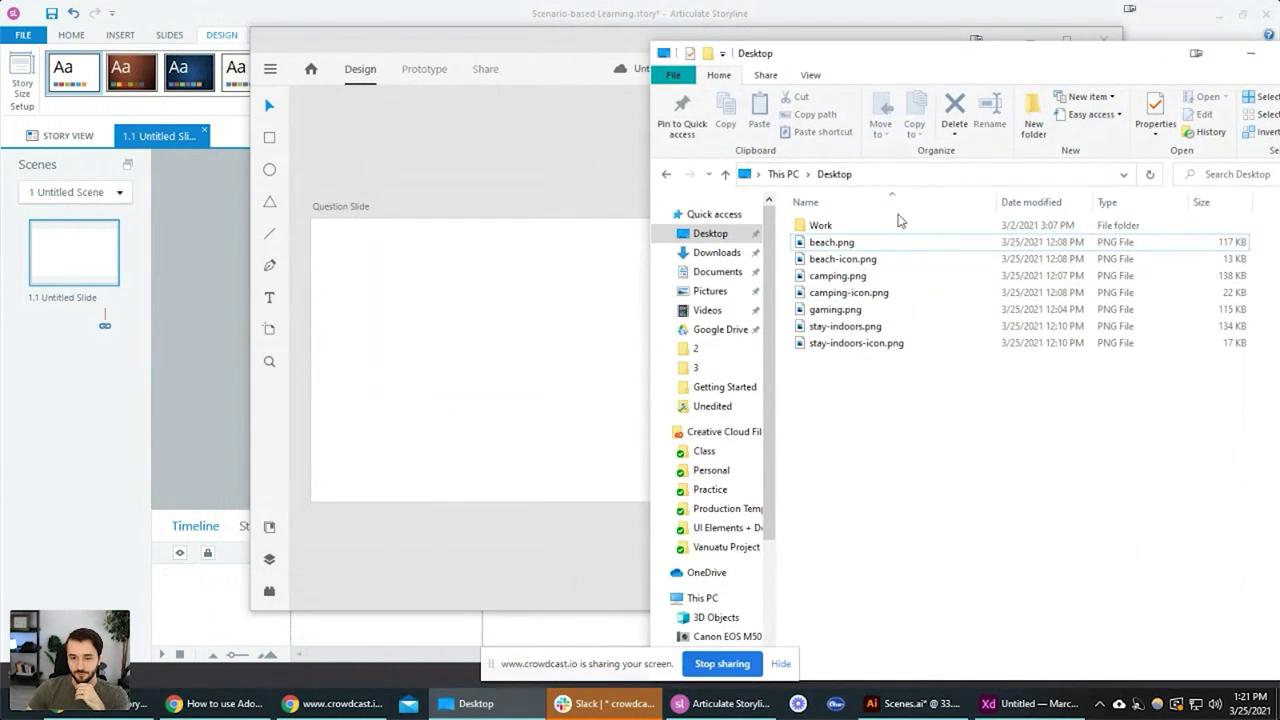
Try placing gaming.png directly on the Question Slide artboard, scaling it down and repositioning it, and delete it
left_click(848, 311)
left_click_drag(860, 314, 543, 403)
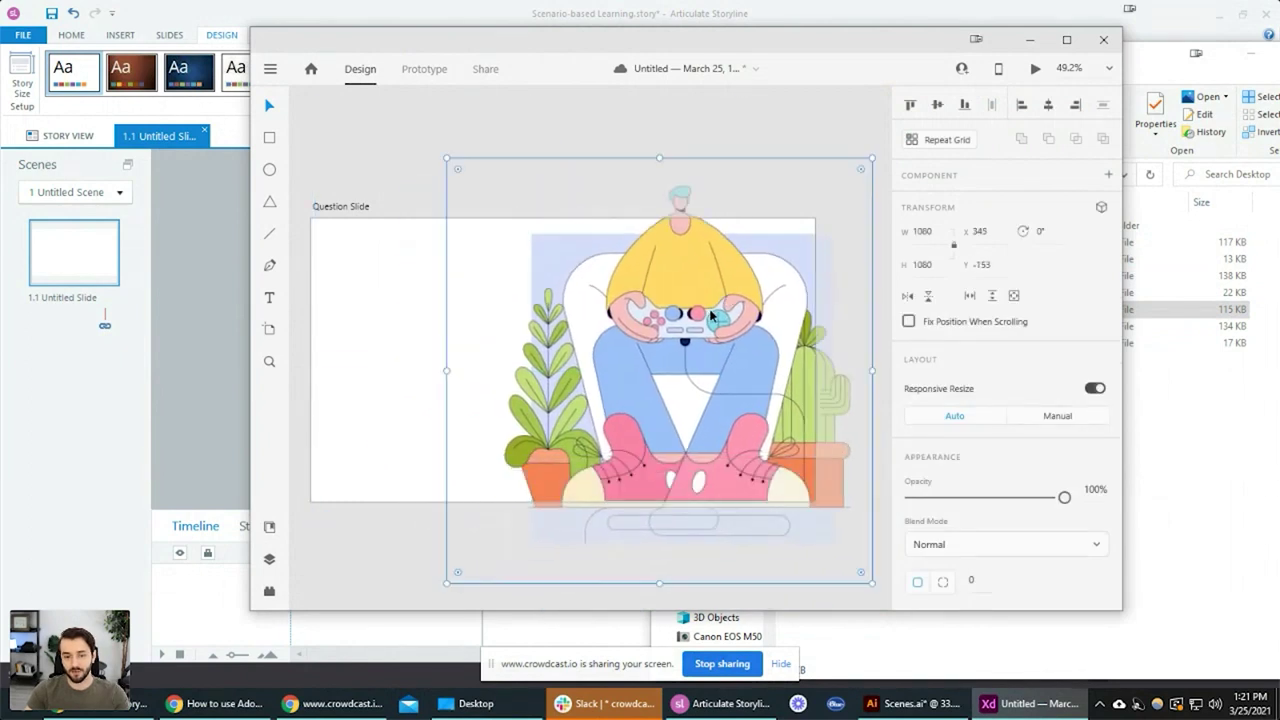
left_click_drag(872, 158, 745, 284)
left_click_drag(646, 397, 736, 337)
key("Delete")
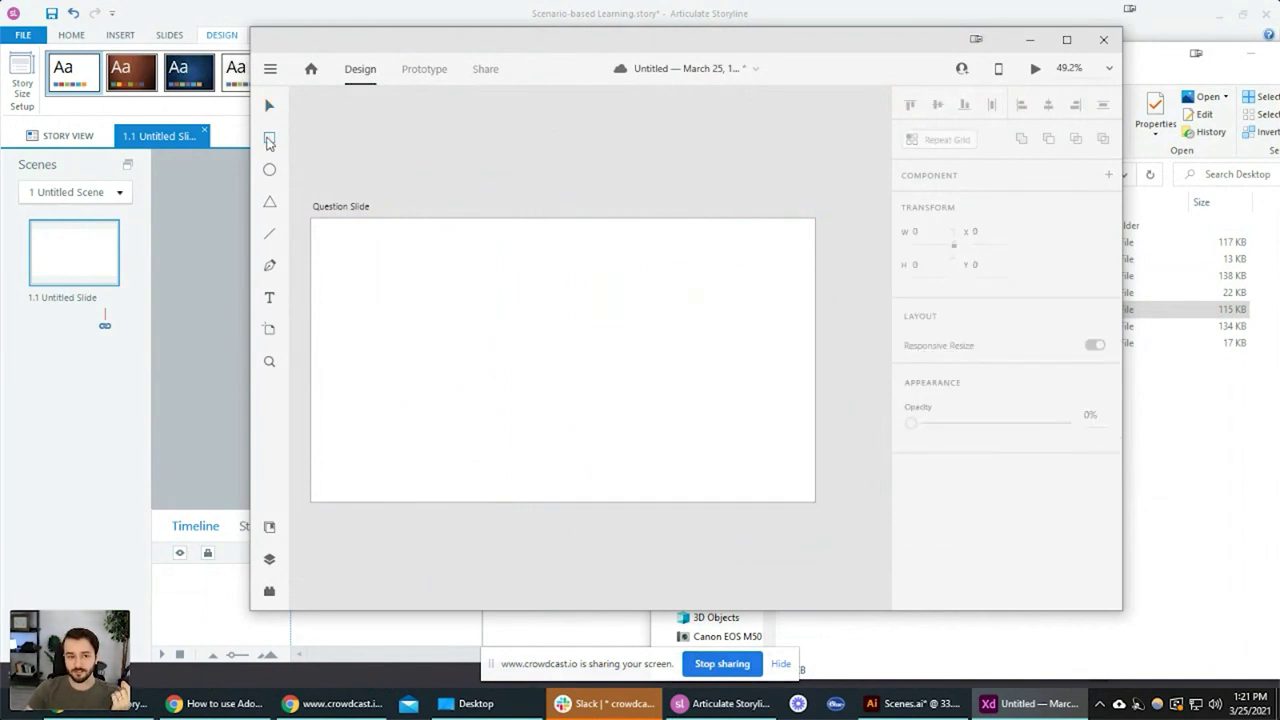
Draw a rectangle about 618 by 720 covering the right part of the Question Slide artboard at full height
left_click(271, 139)
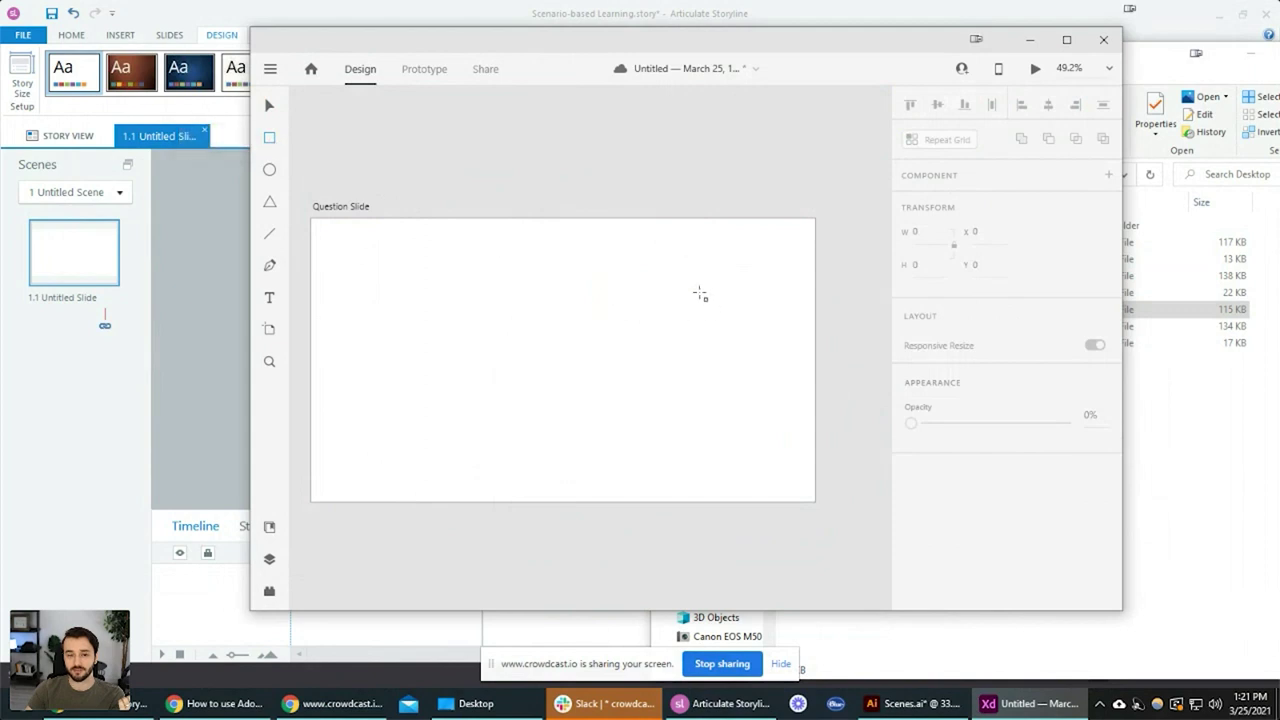
left_click_drag(601, 238, 815, 501)
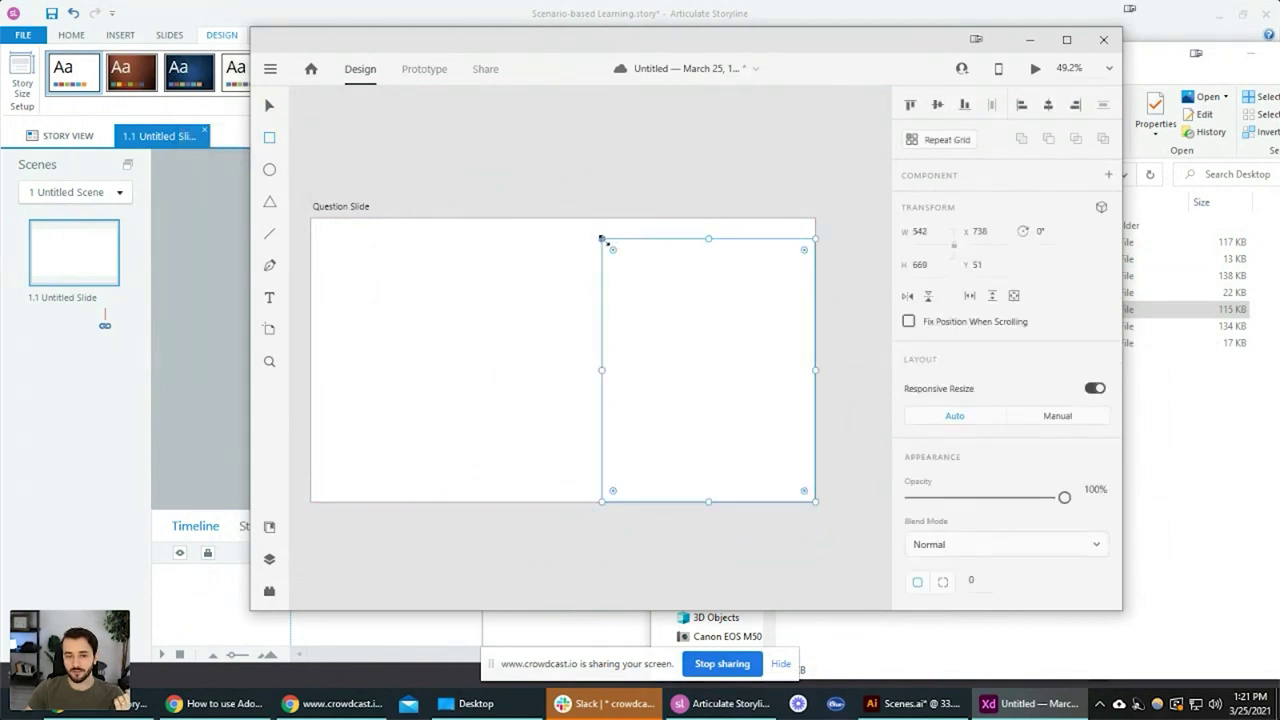
left_click_drag(601, 239, 571, 217)
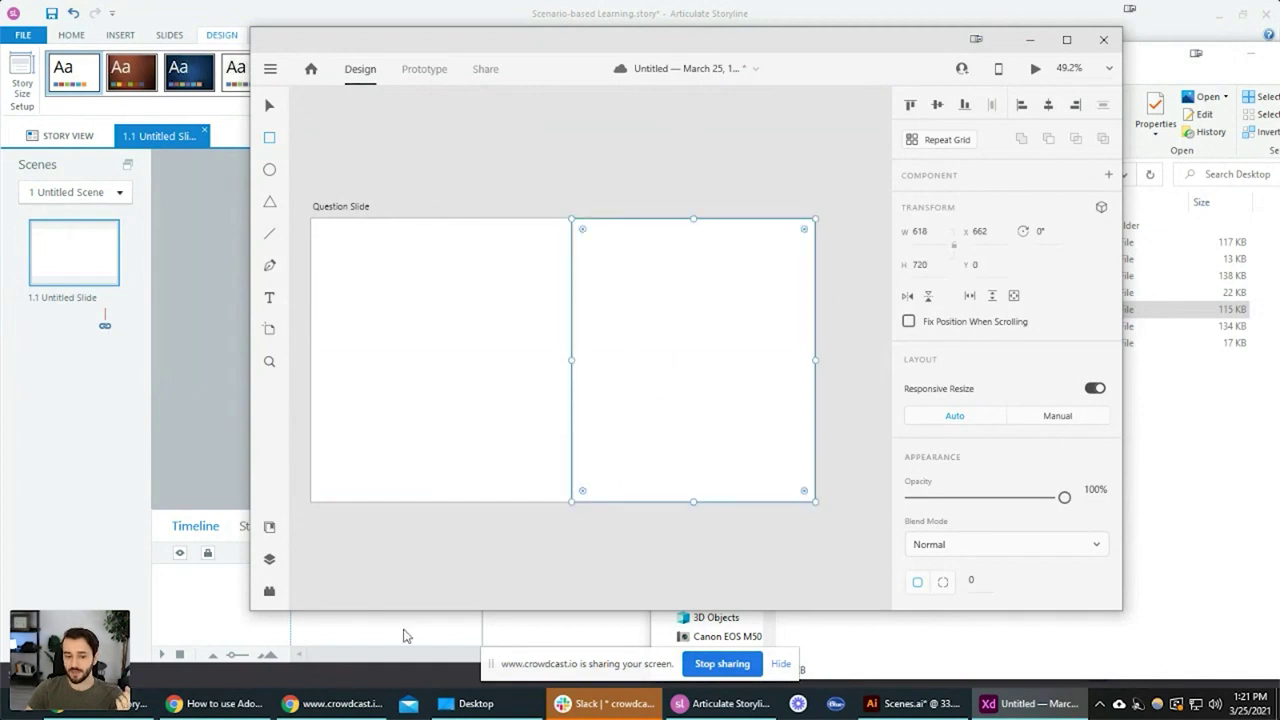
Fill the rectangle on the Question Slide artboard with gaming.png from the Desktop folder
left_click(482, 703)
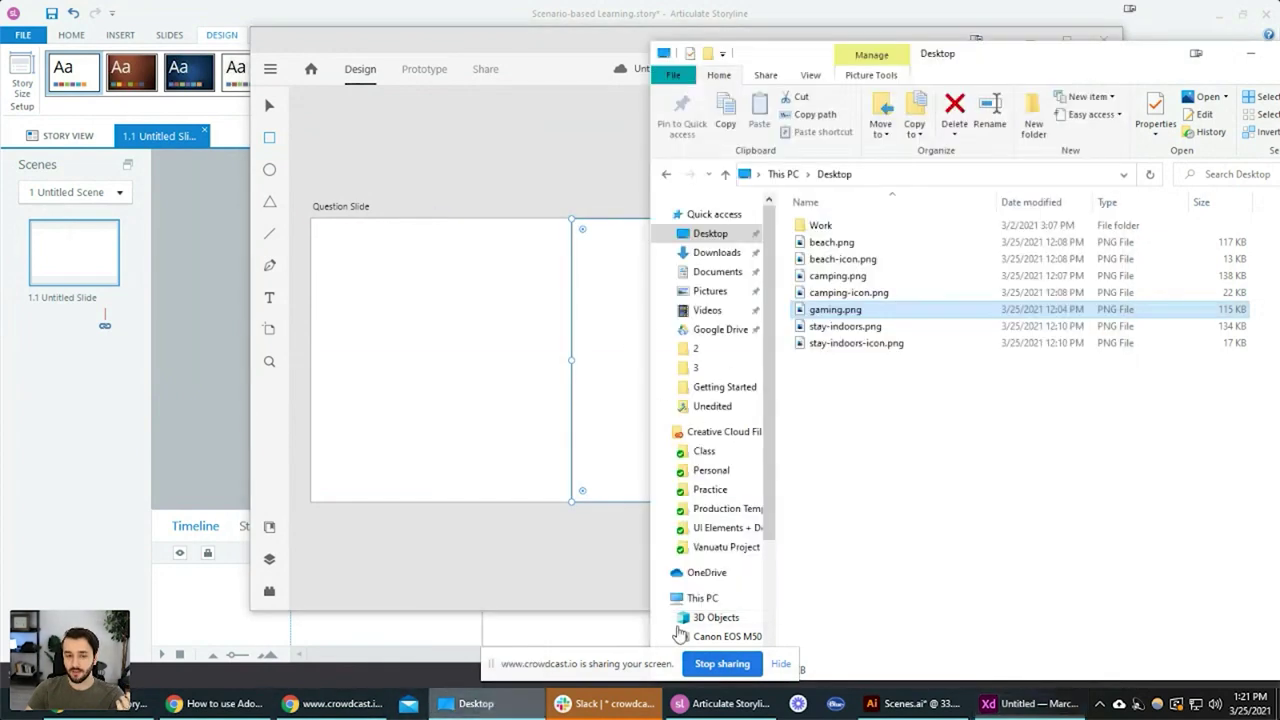
left_click_drag(990, 65, 1122, 51)
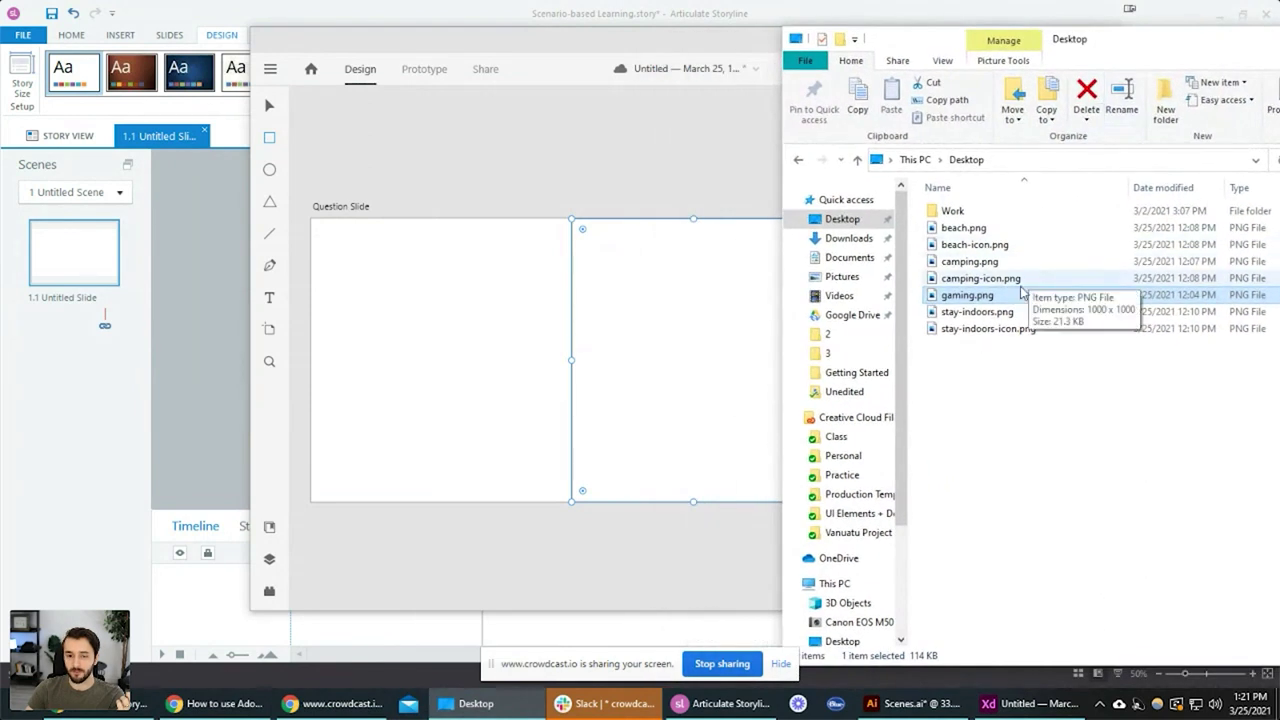
left_click_drag(1000, 303, 660, 331)
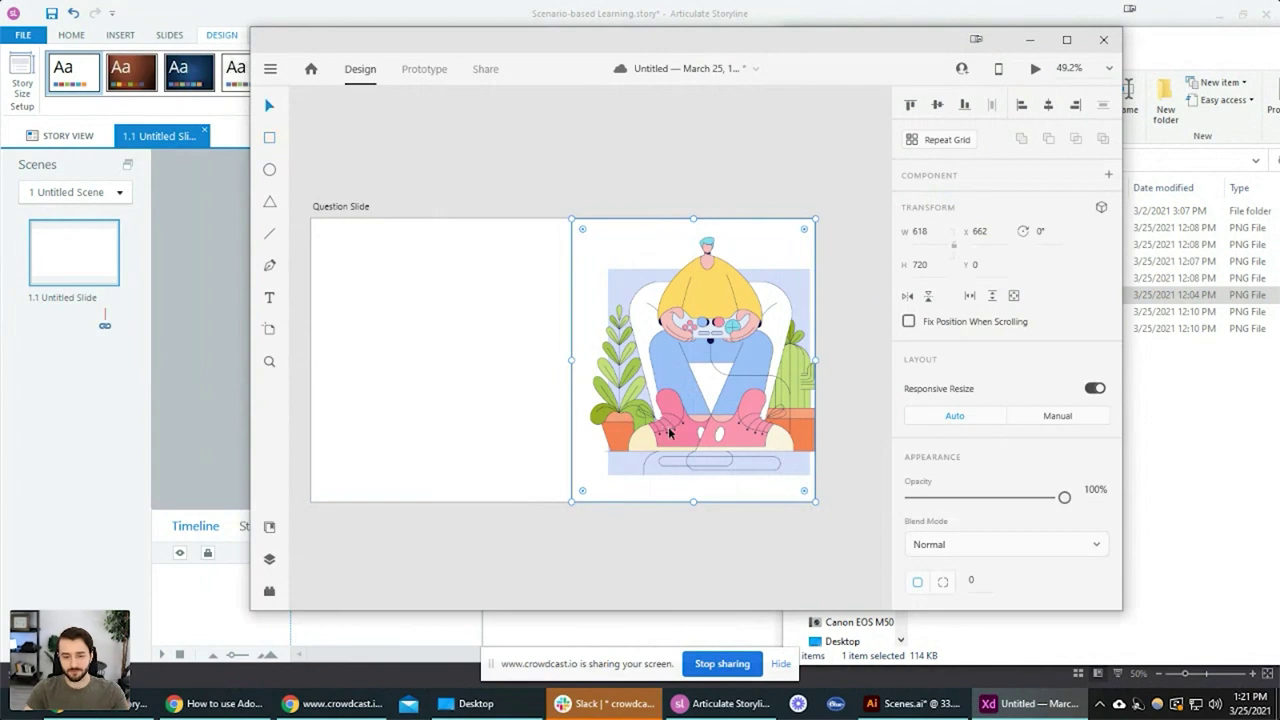
In Illustrator, preview the gaming illustration's PNG-24 web export with its transparency, cancel the export, and return to Adobe XD
left_click(905, 703)
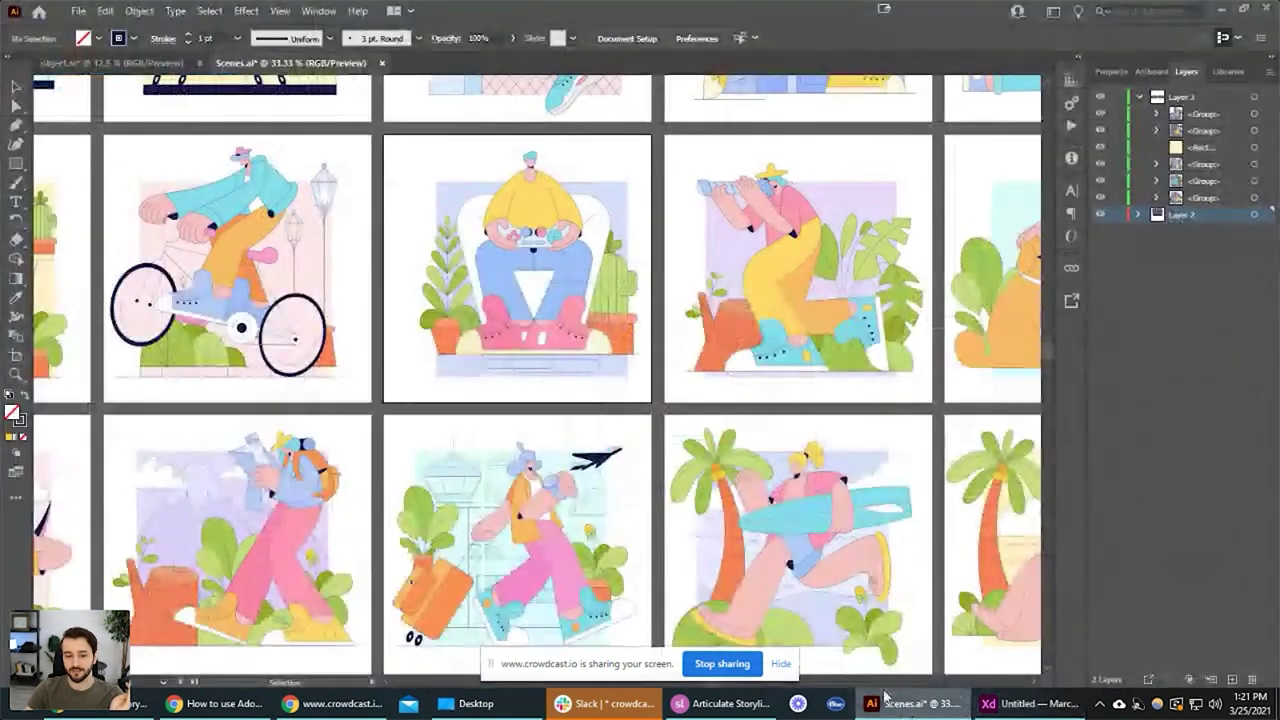
left_click(540, 235)
left_click(78, 11)
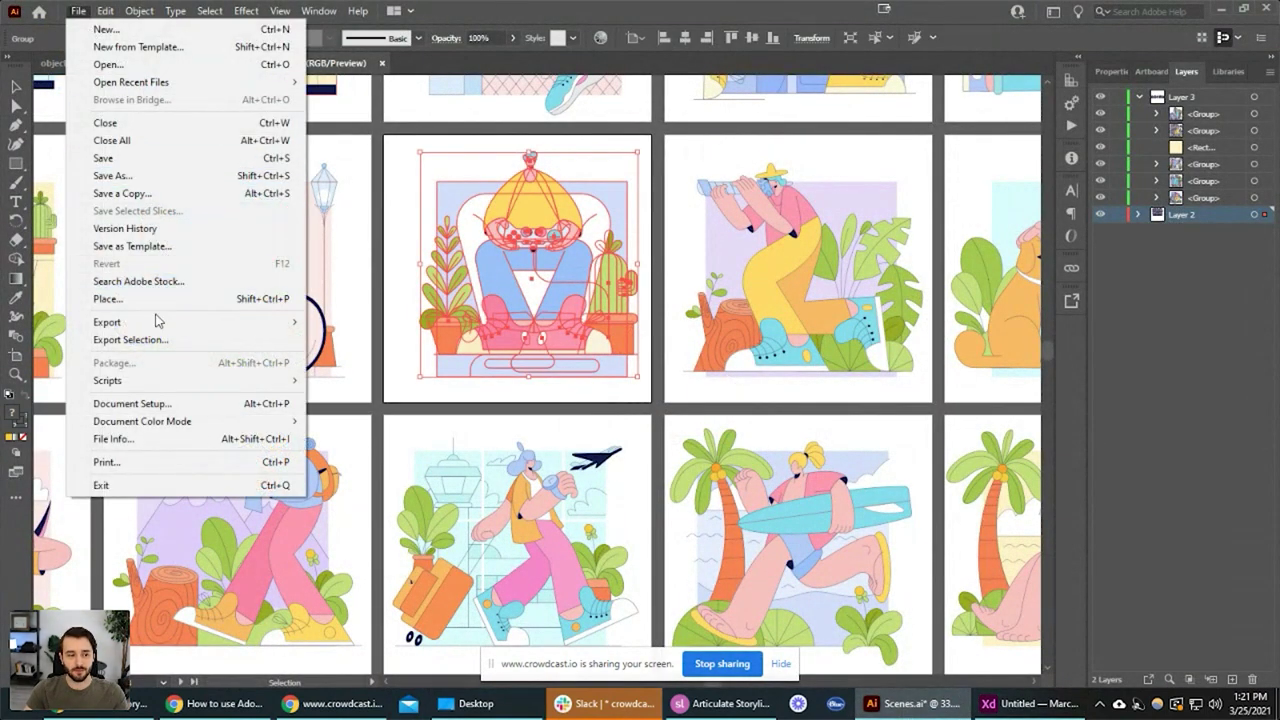
mouse_move(250, 322)
left_click(390, 357)
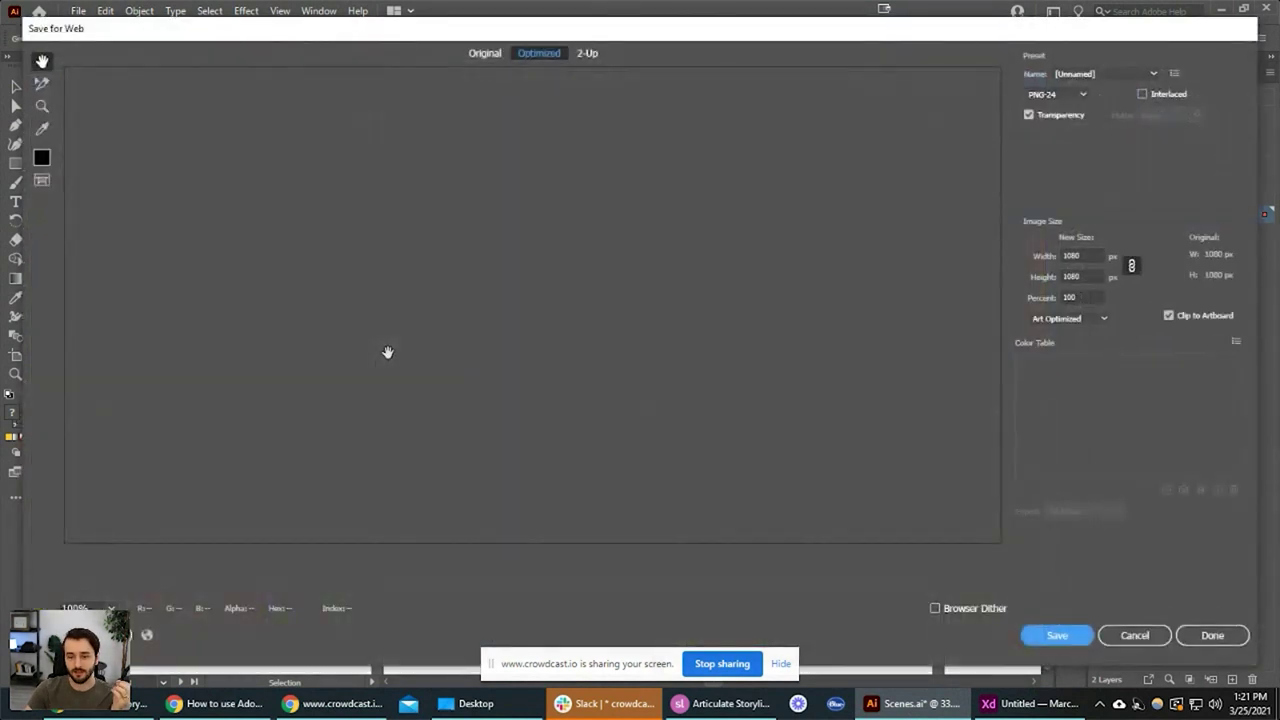
scroll(613, 218, "down", 3)
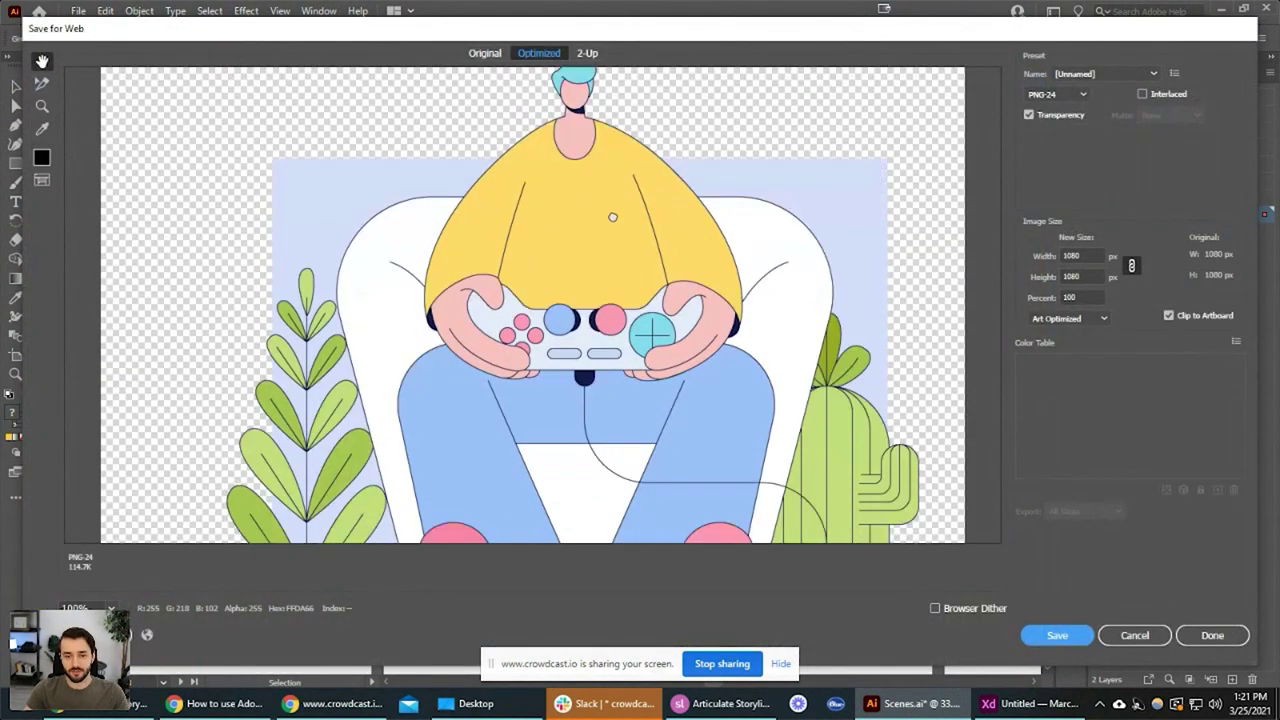
left_click(613, 217, "alt")
left_click(613, 217, "alt")
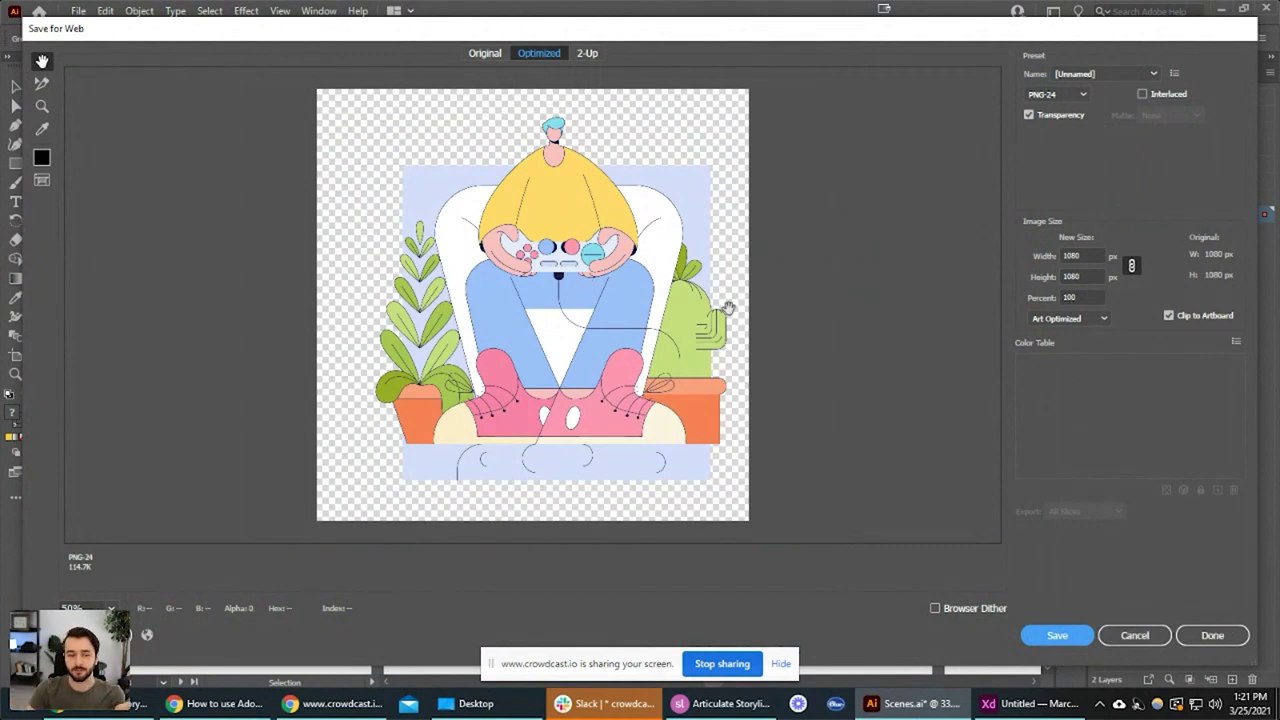
left_click(1160, 638)
left_click(1030, 703)
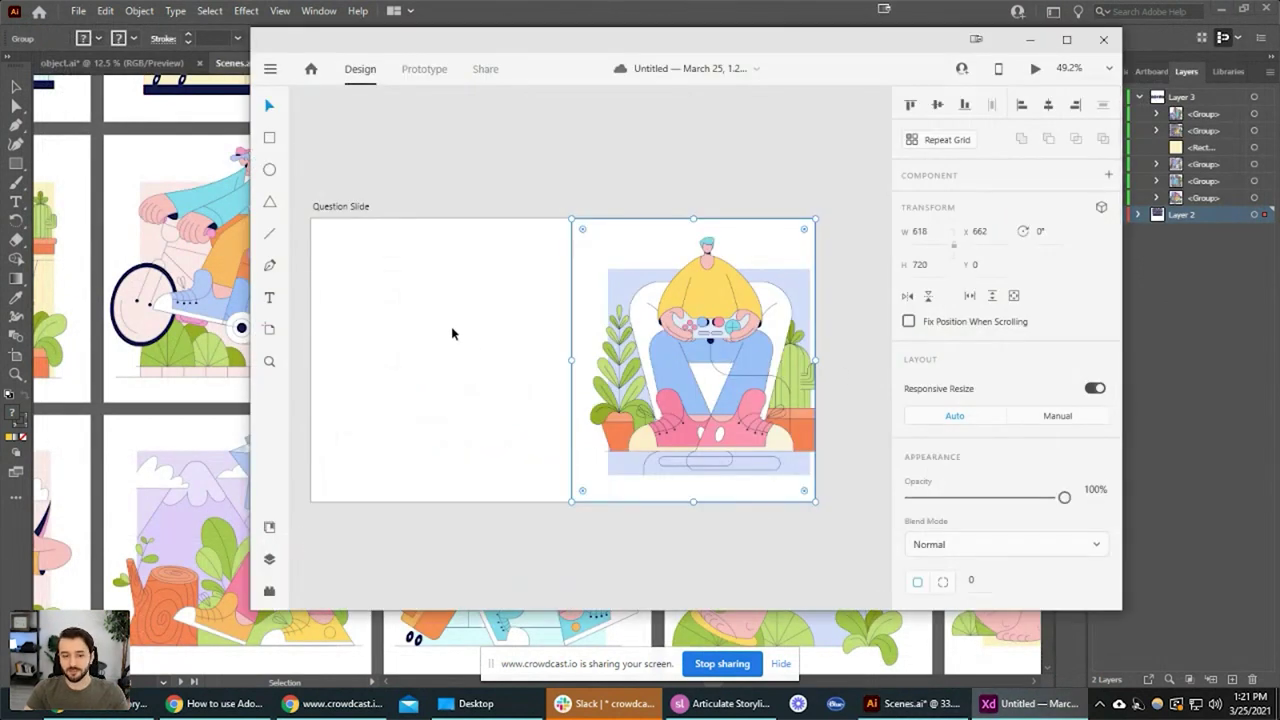
Try enlarging and repositioning the gaming image inside its masking rectangle on the Question Slide artboard
left_click_drag(682, 340, 458, 335)
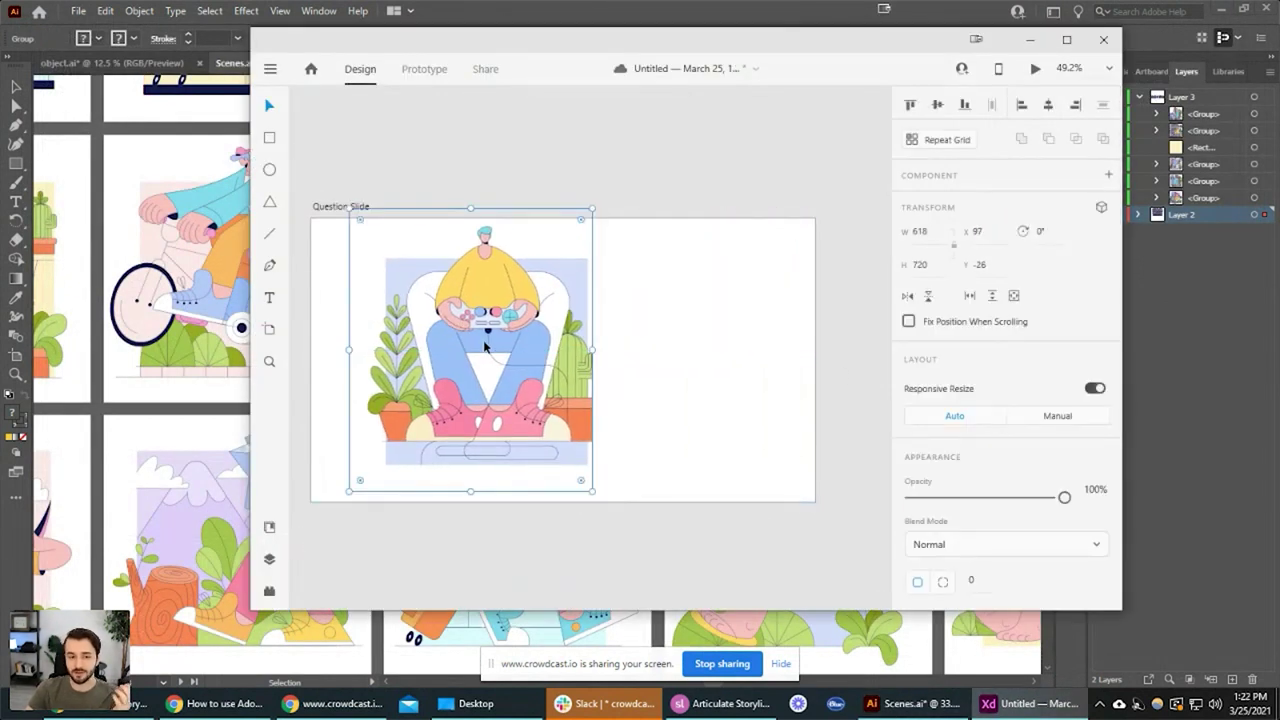
key("ctrl+z")
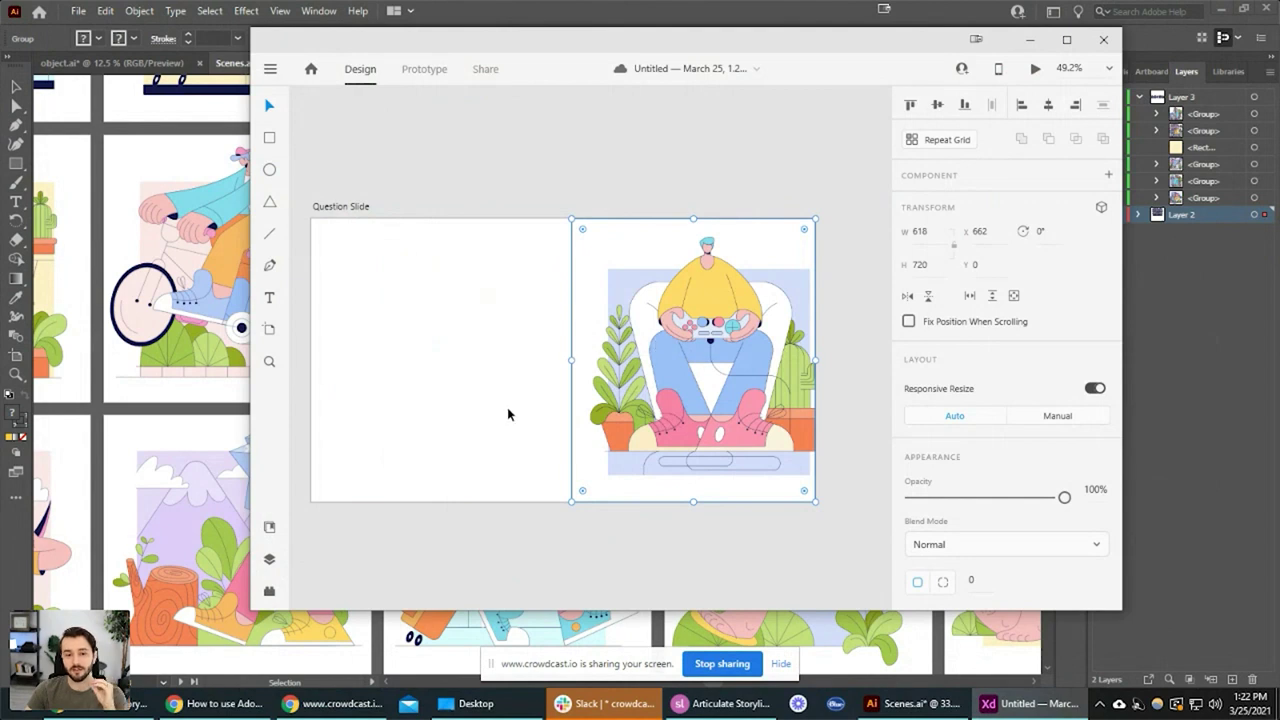
left_click(705, 345)
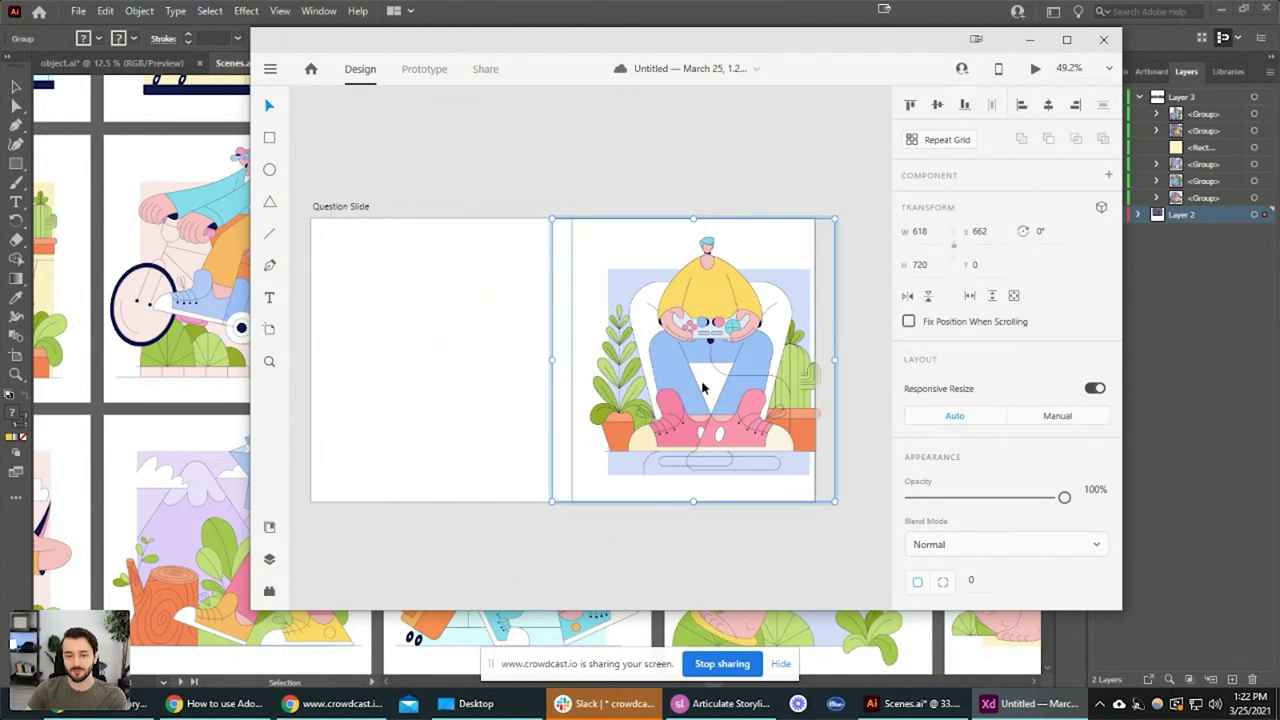
left_click(710, 384)
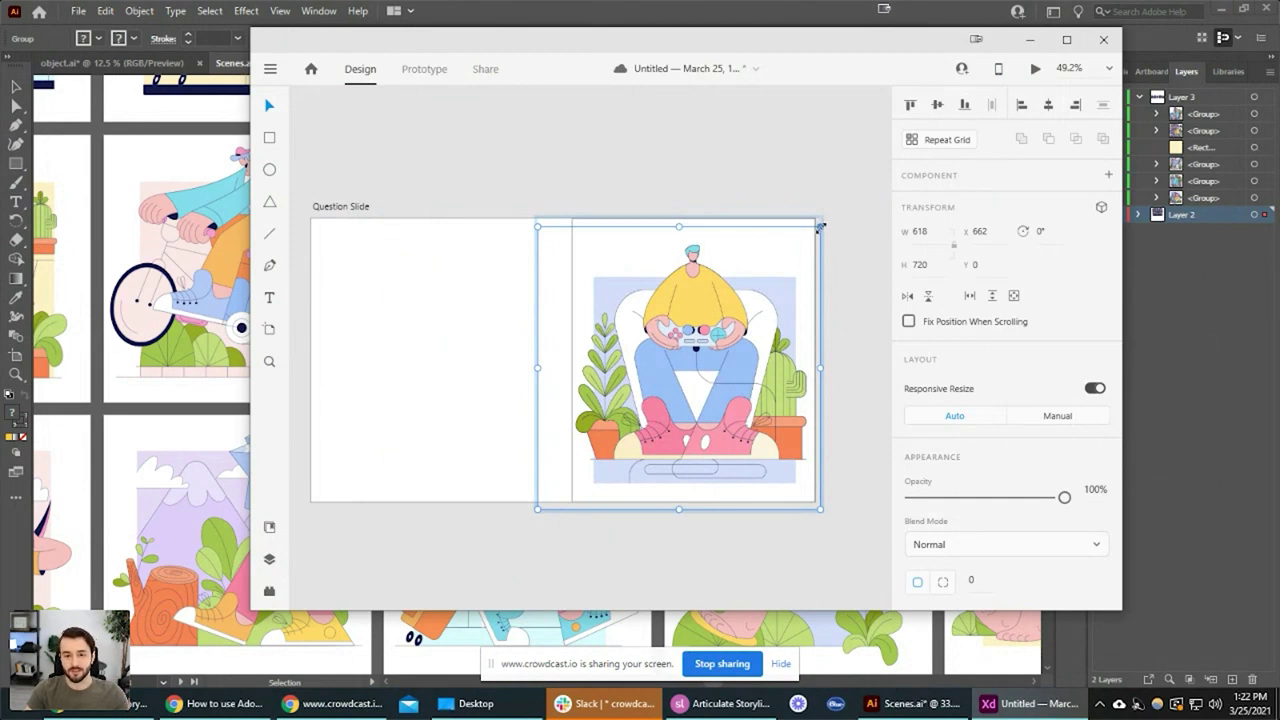
left_click_drag(820, 227, 845, 197)
left_click_drag(744, 341, 711, 355)
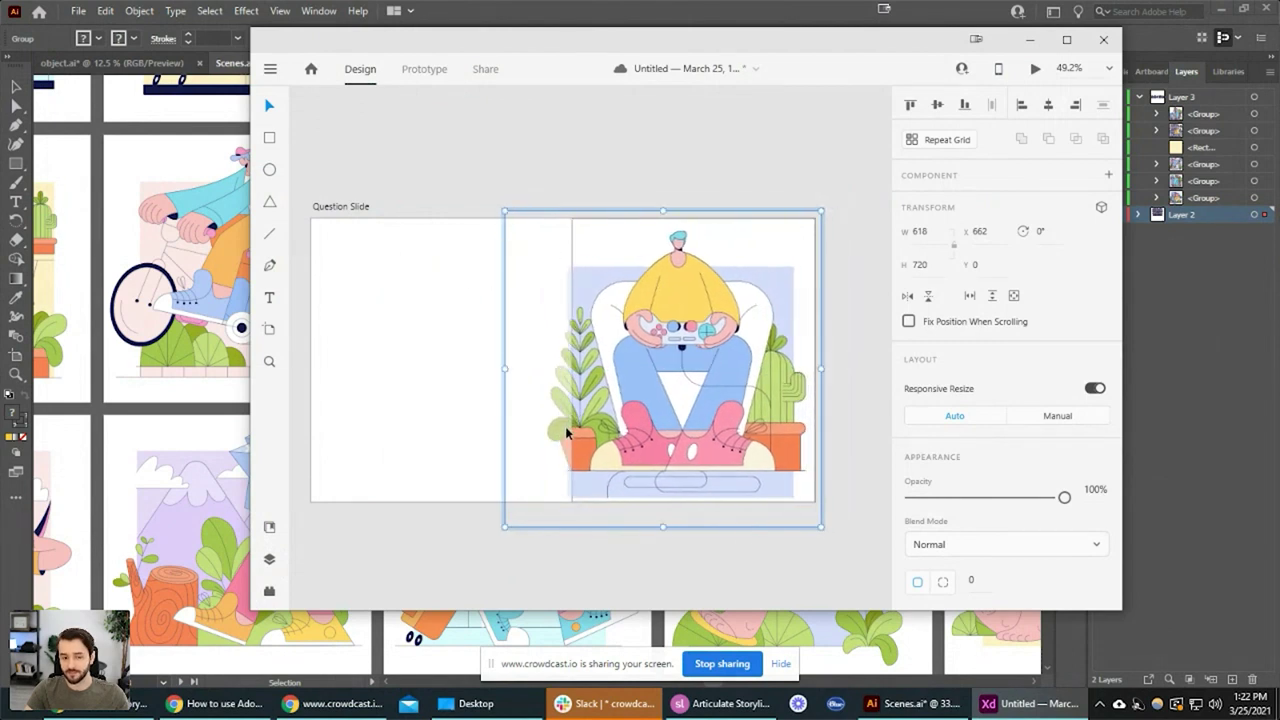
left_click(388, 409)
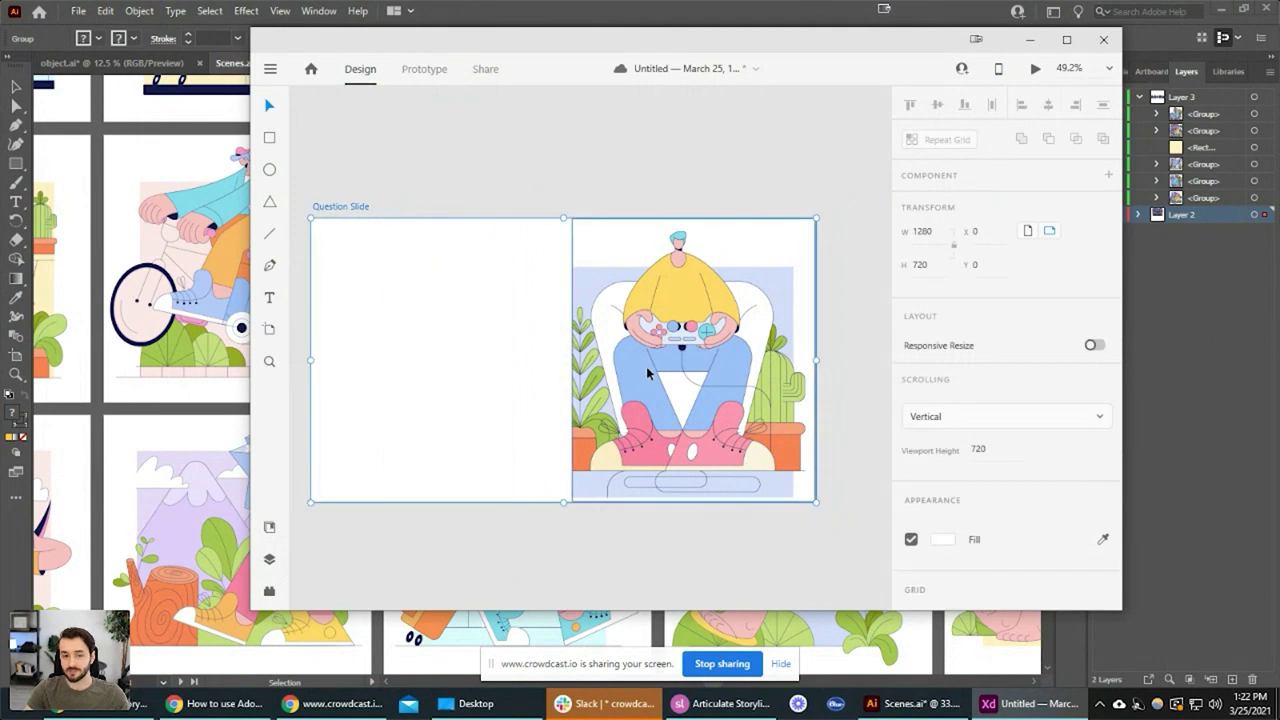
Delete the rectangle filled with the gaming image from the Question Slide artboard
left_click(647, 313)
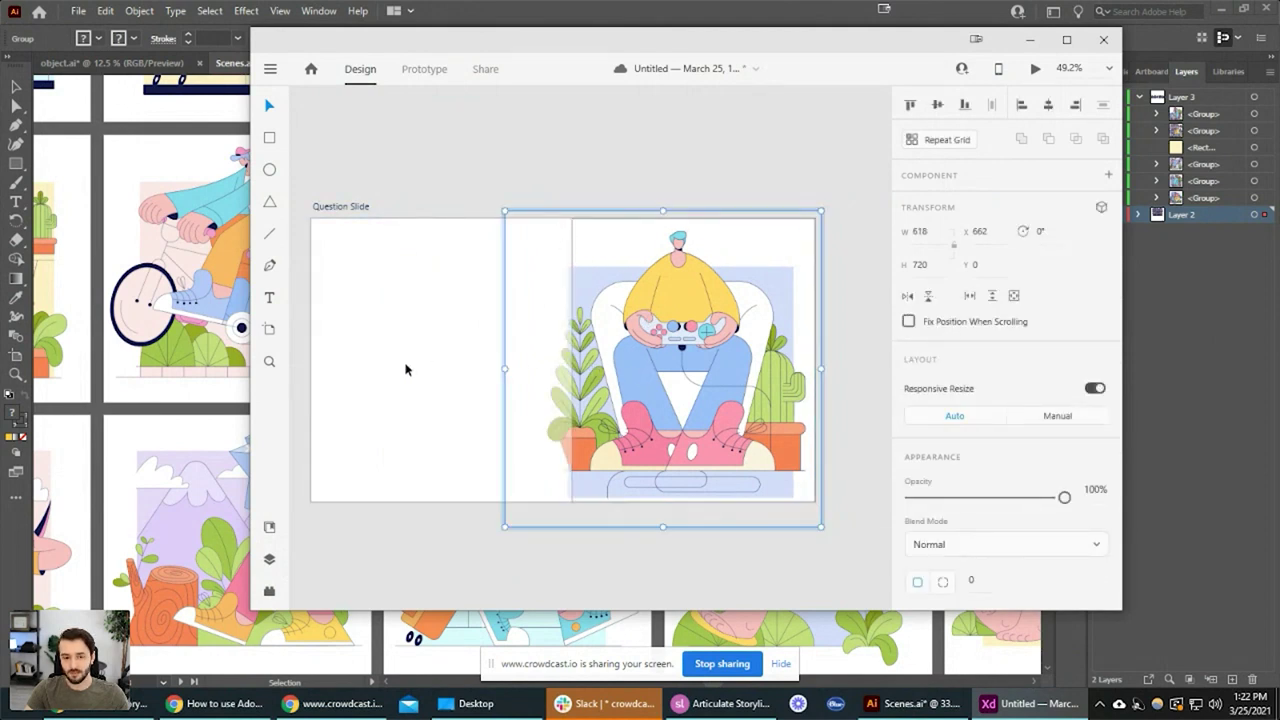
left_click(663, 380)
key("Delete")
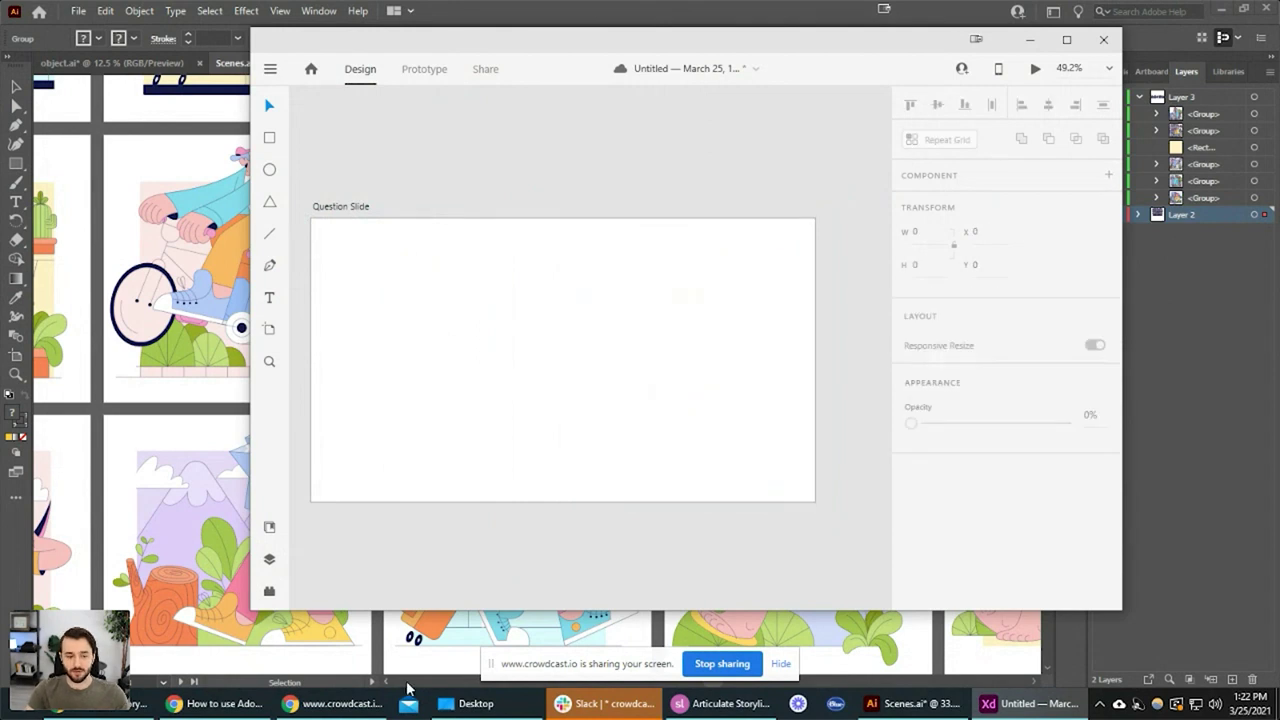
Place gaming.png from the Desktop folder on the Question Slide artboard, scaled to about 619 by 619 over its right part
left_click(470, 703)
left_click_drag(945, 294, 408, 191)
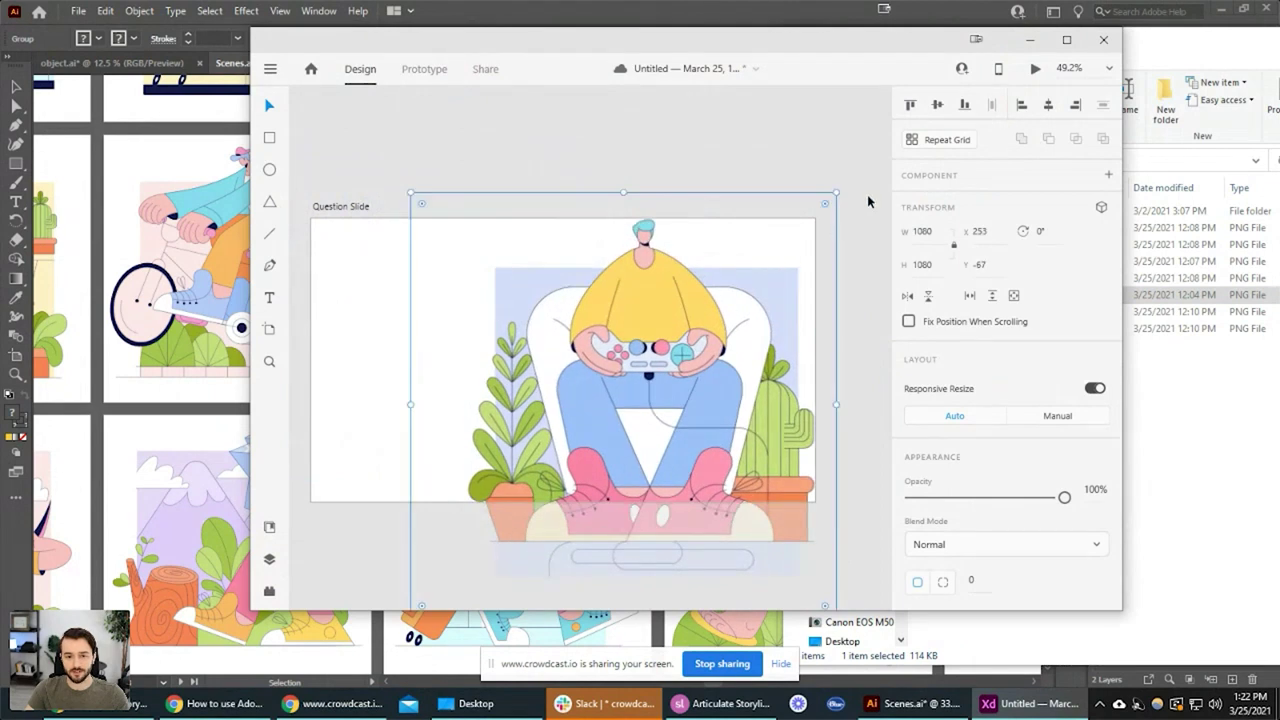
left_click_drag(837, 191, 654, 326)
left_click_drag(555, 456, 752, 380)
key("shift+Up")
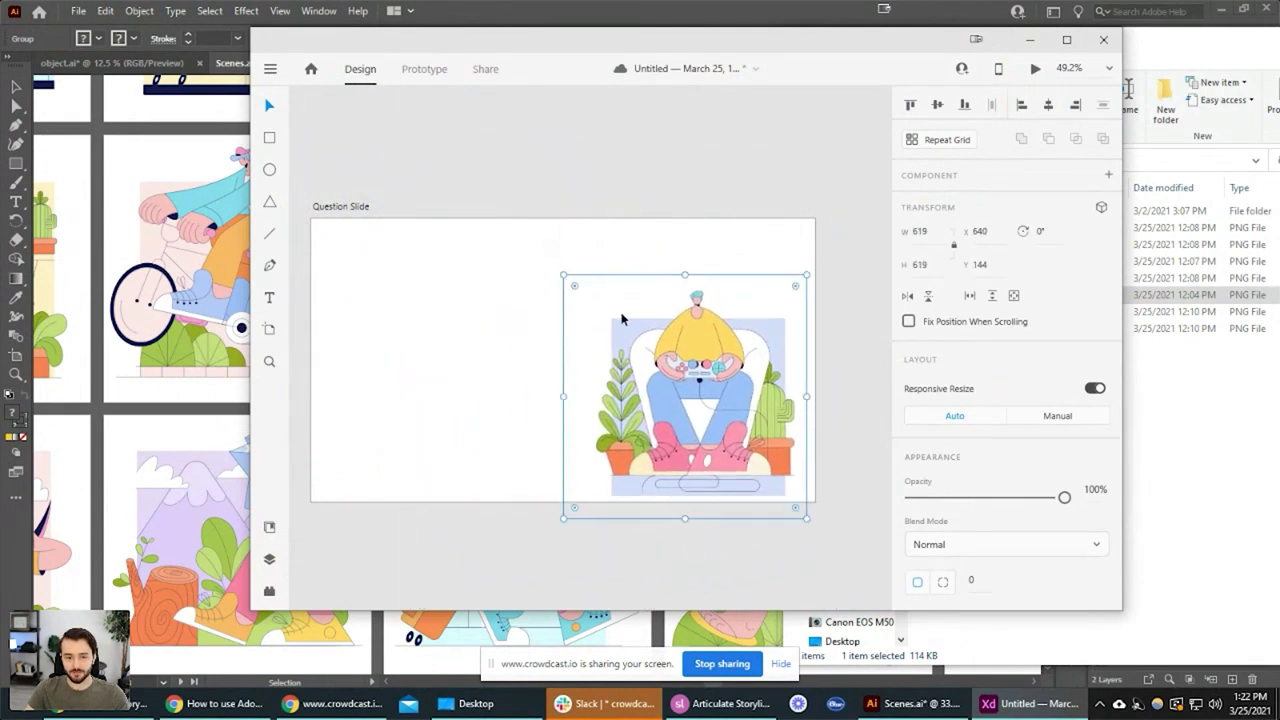
Enlarge the gaming illustration to about 747 by 747 and position it at about X 556, Y 46
left_click_drag(570, 283, 457, 166)
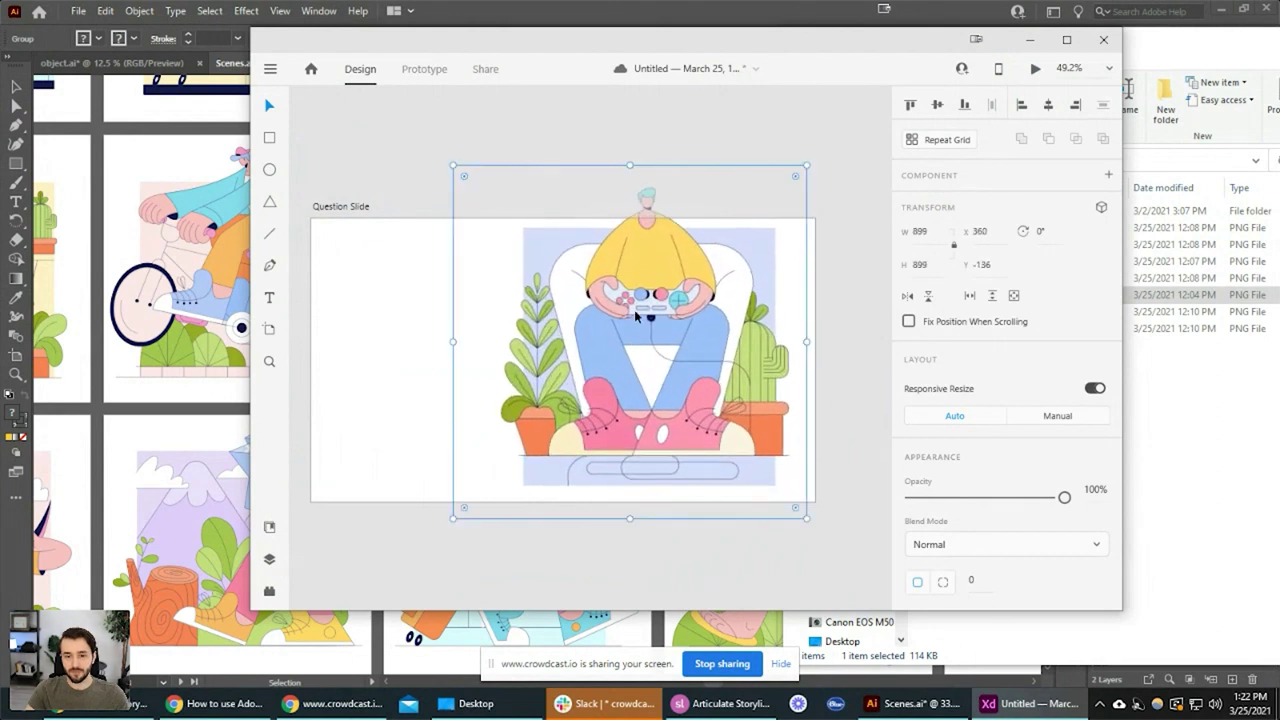
left_click_drag(662, 328, 692, 349)
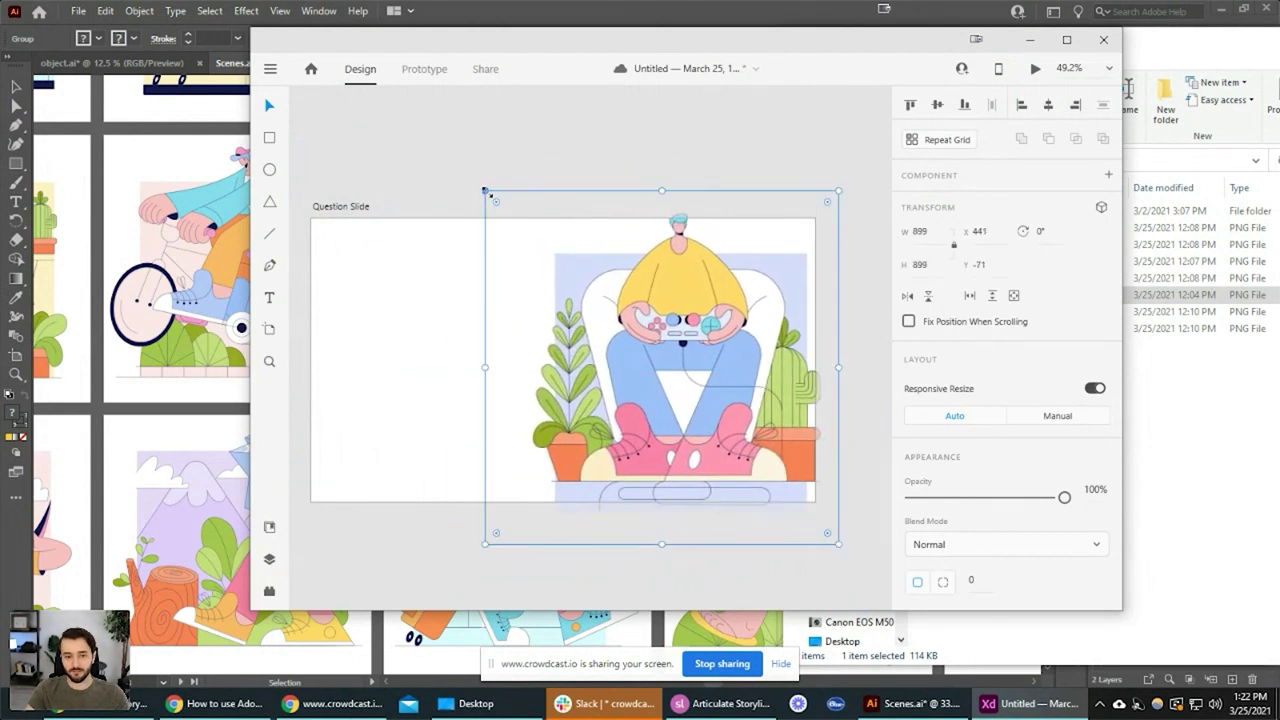
left_click_drag(486, 192, 543, 251)
left_click_drag(733, 376, 720, 364)
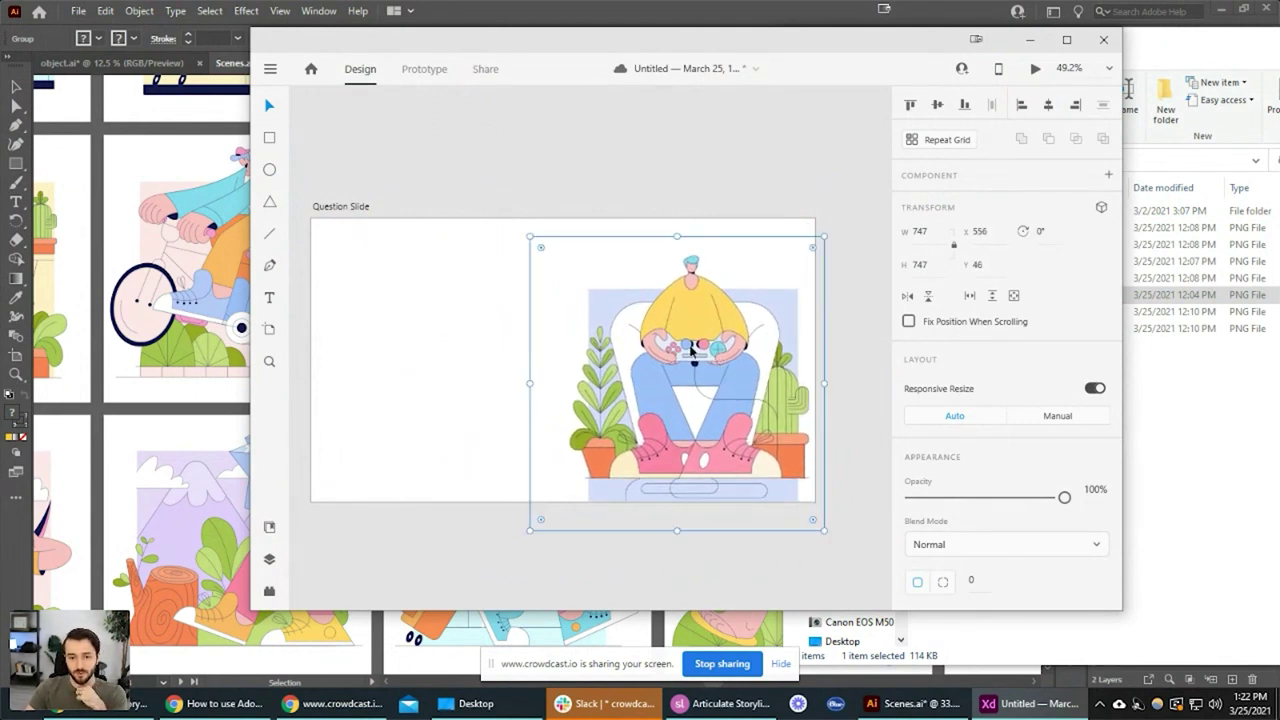
Start a text reading "You've" near the artboard's upper-left corner, then copy the question text from the Text-based Storyboard Google Doc
left_click(270, 300)
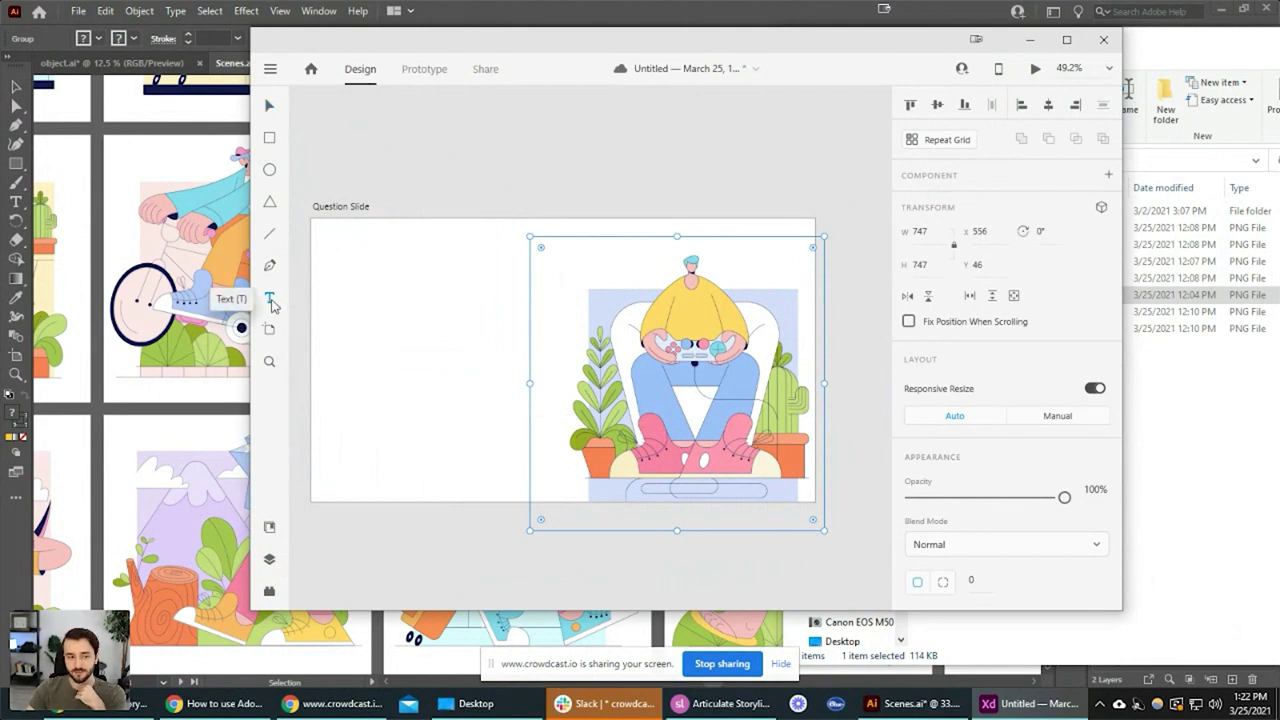
left_click(322, 256)
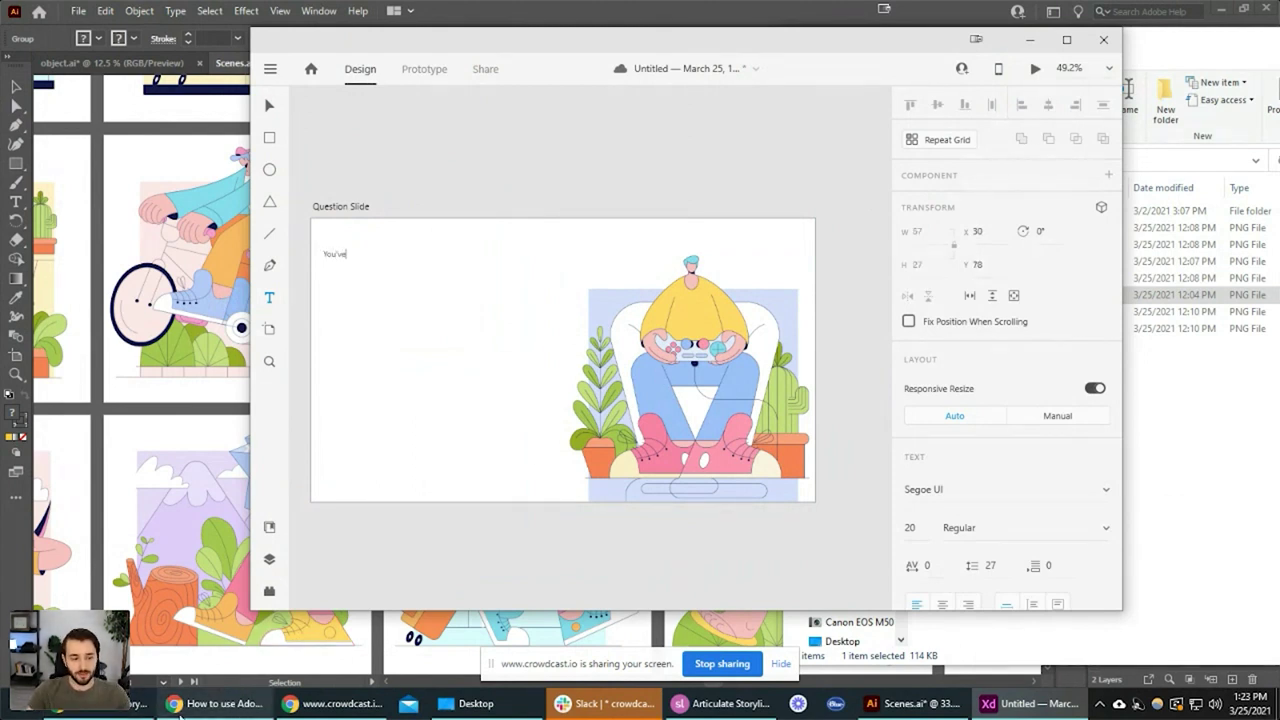
left_click(95, 703)
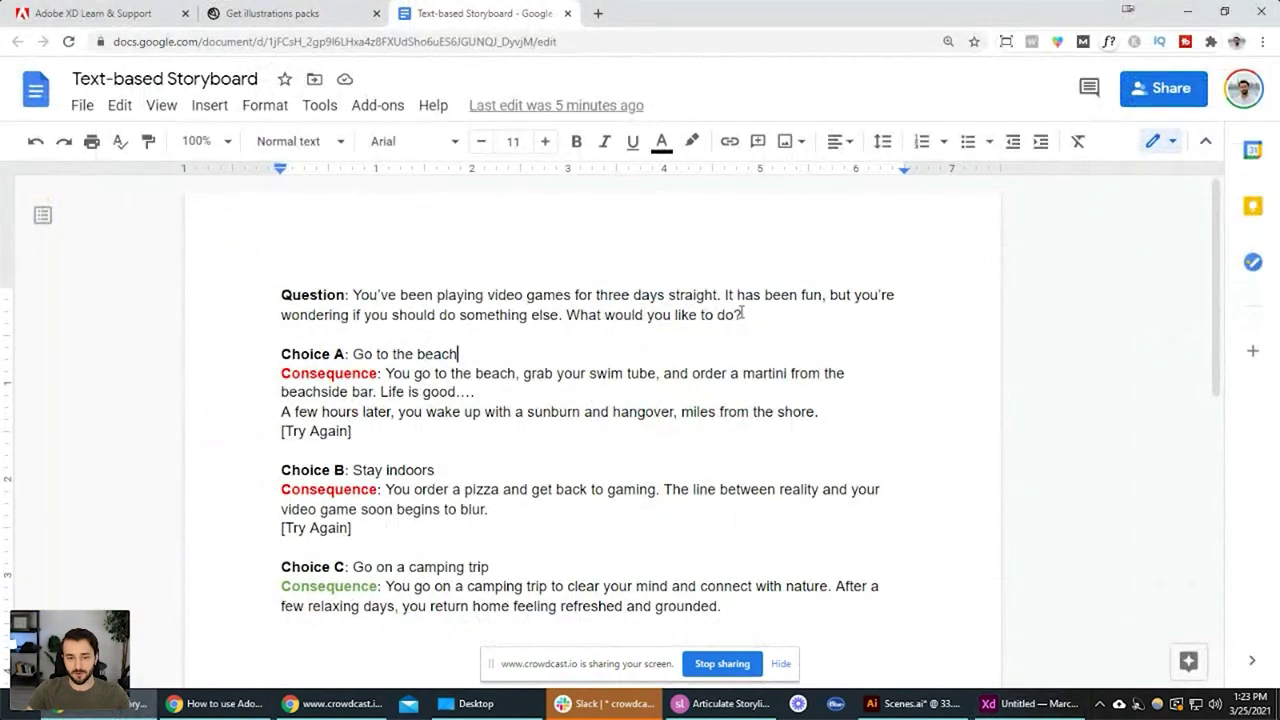
left_click_drag(742, 314, 356, 300)
key("ctrl+c")
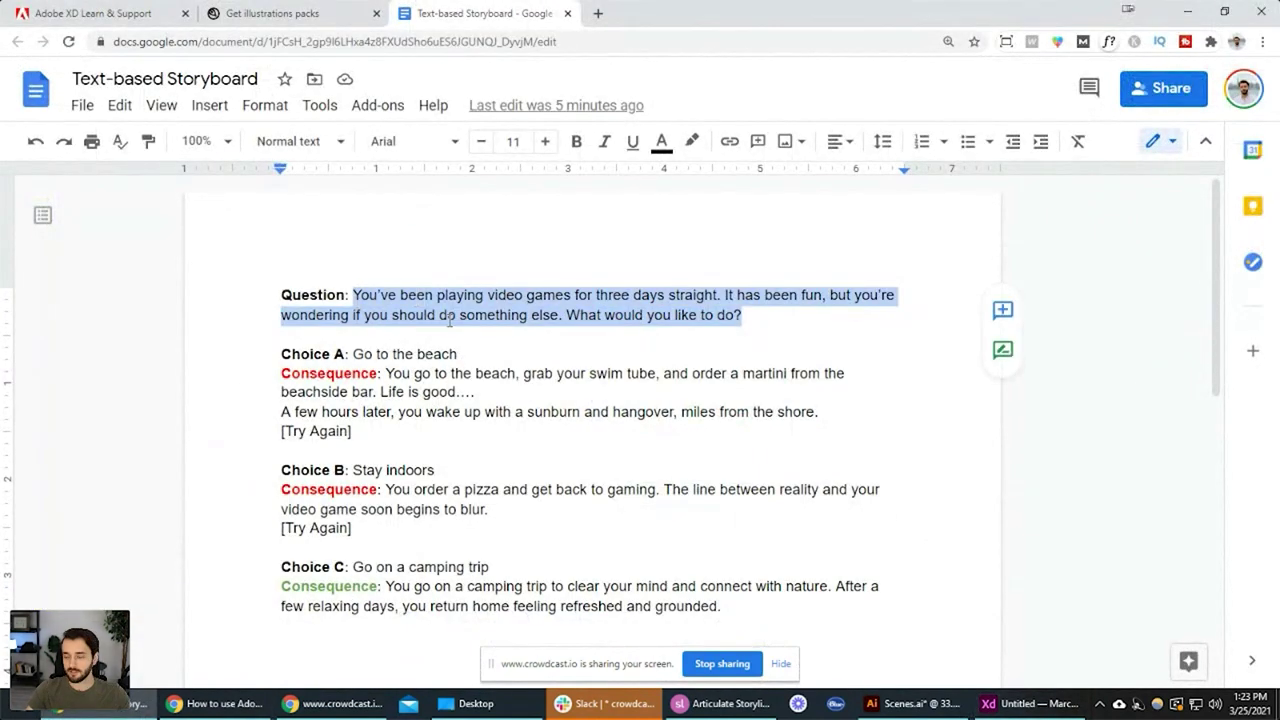
Return to Adobe XD and replace "You've" on the artboard with the copied question text
key("alt+Tab")
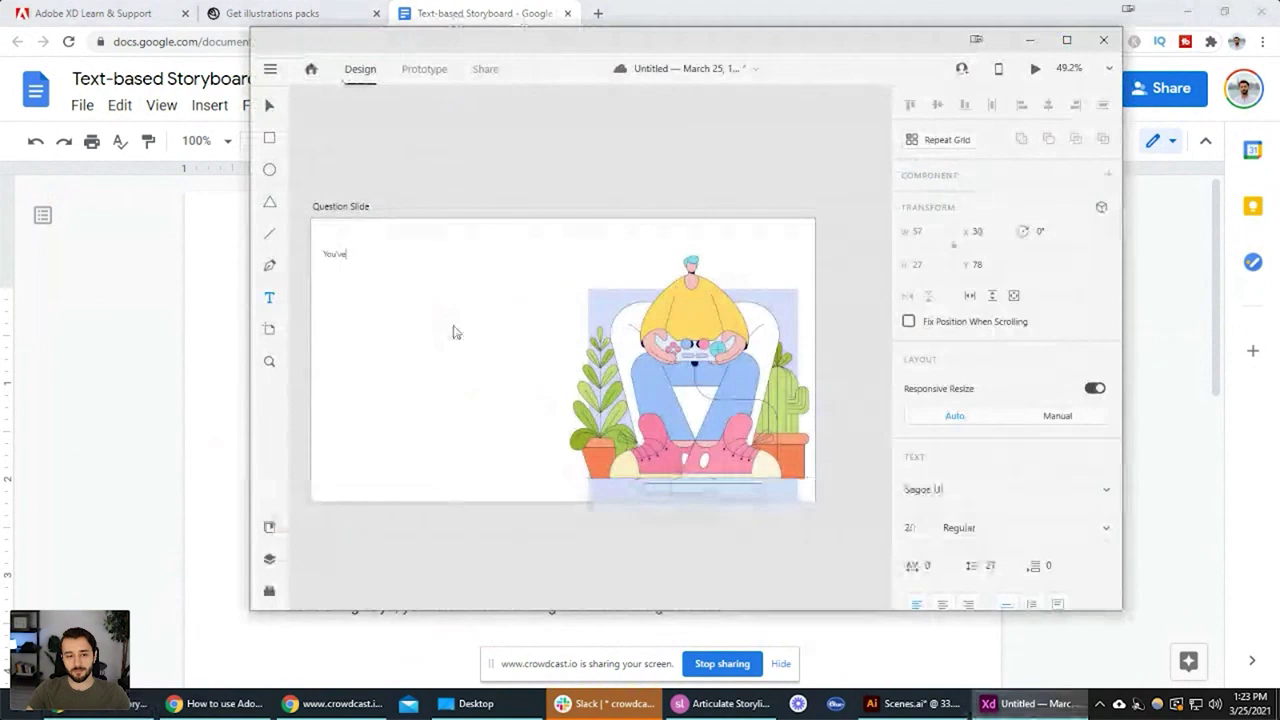
double_click(334, 254)
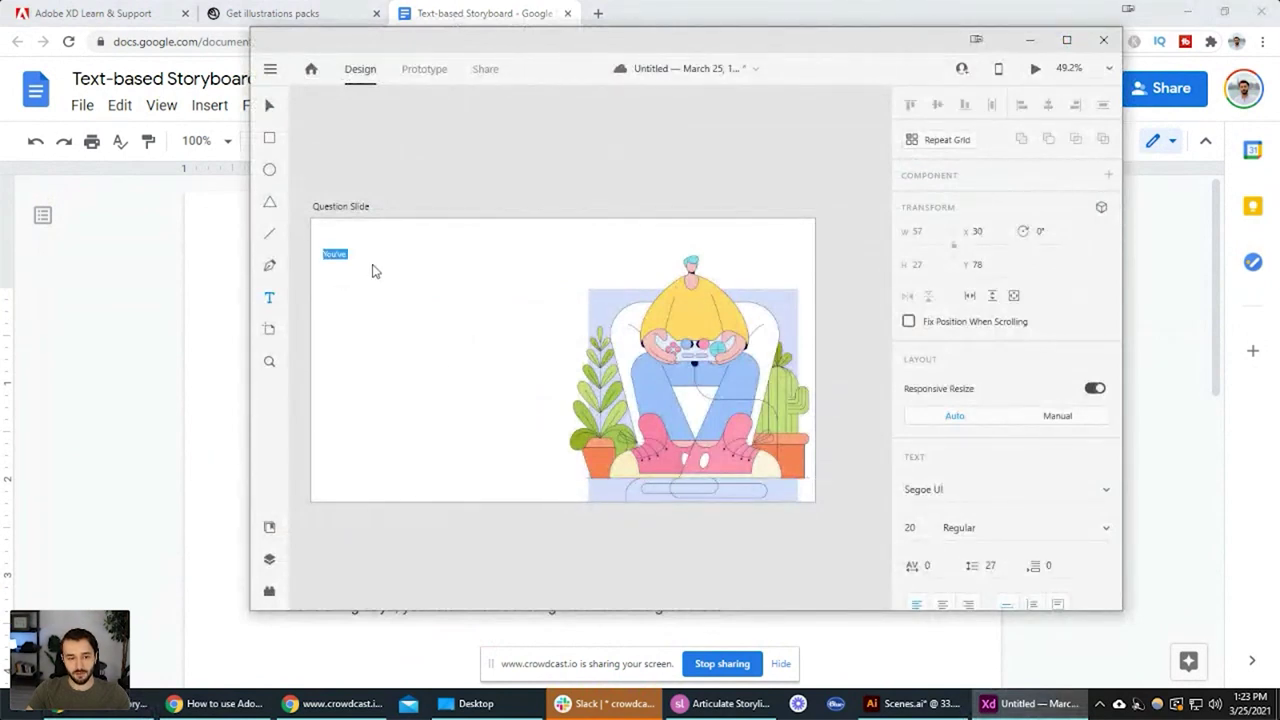
key("ctrl+v")
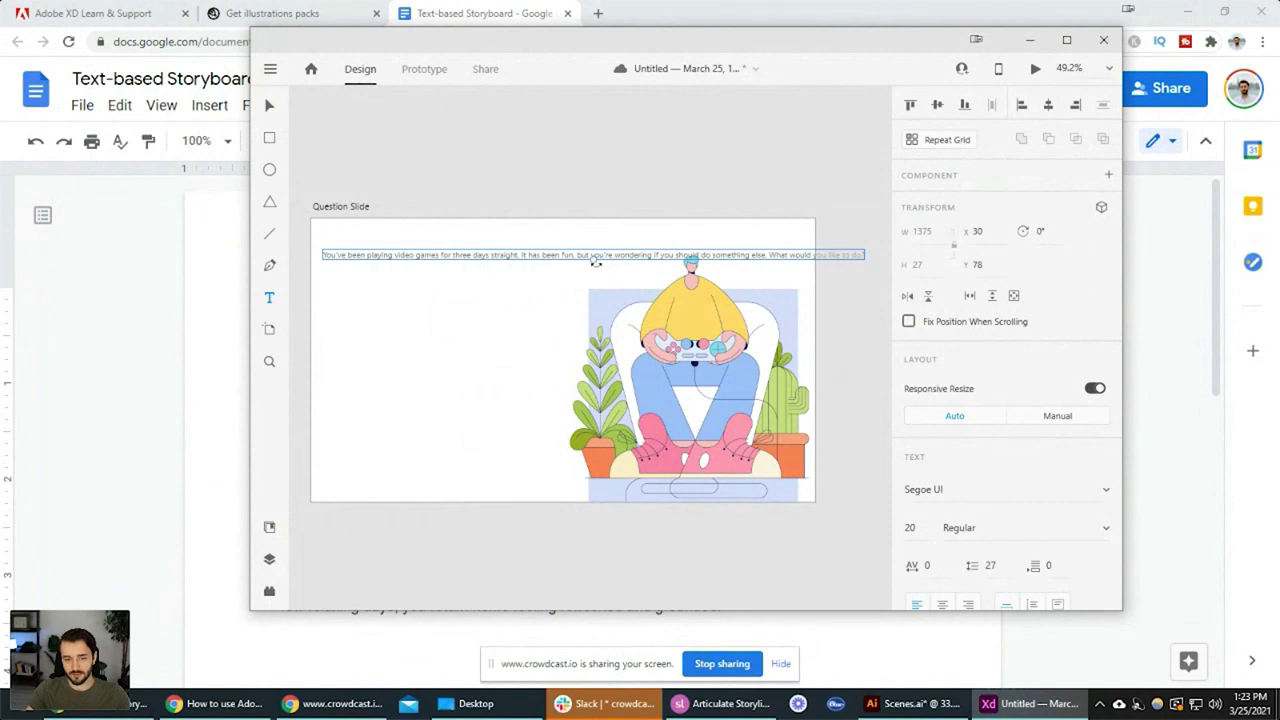
key("Escape")
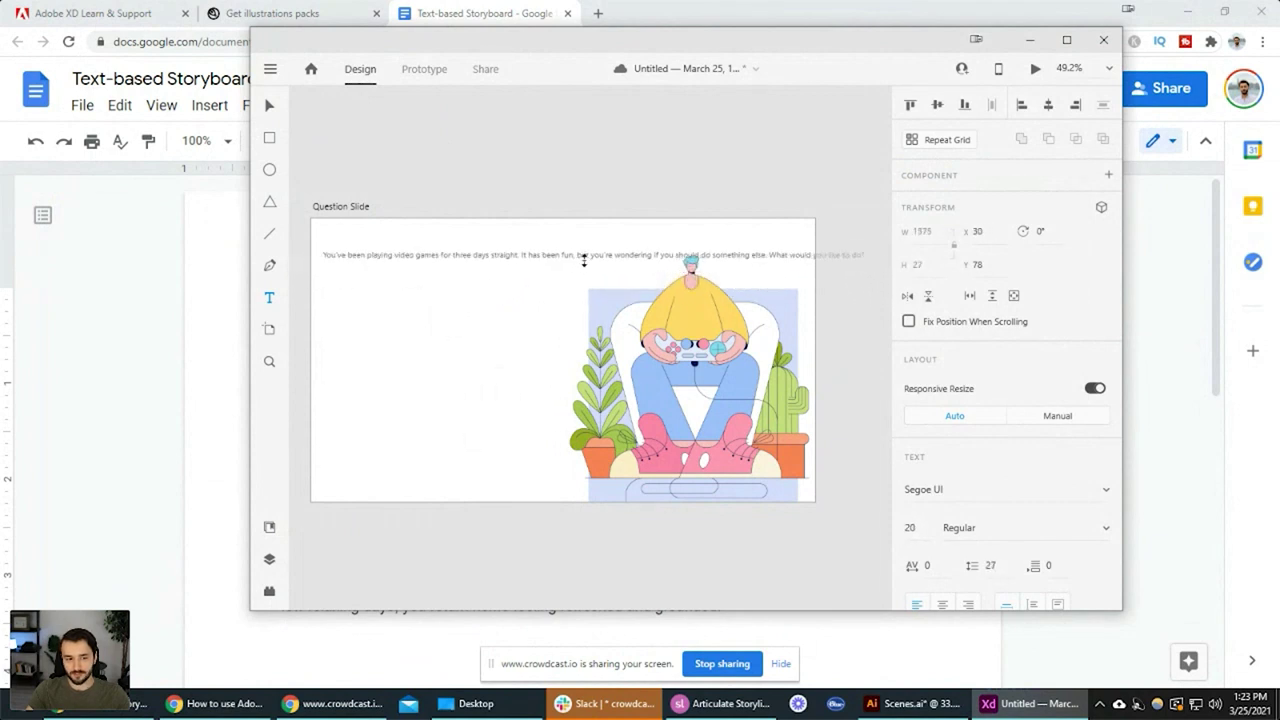
Move the question text slightly up and left to about X 18, Y 70
left_click(862, 255)
left_click(560, 253)
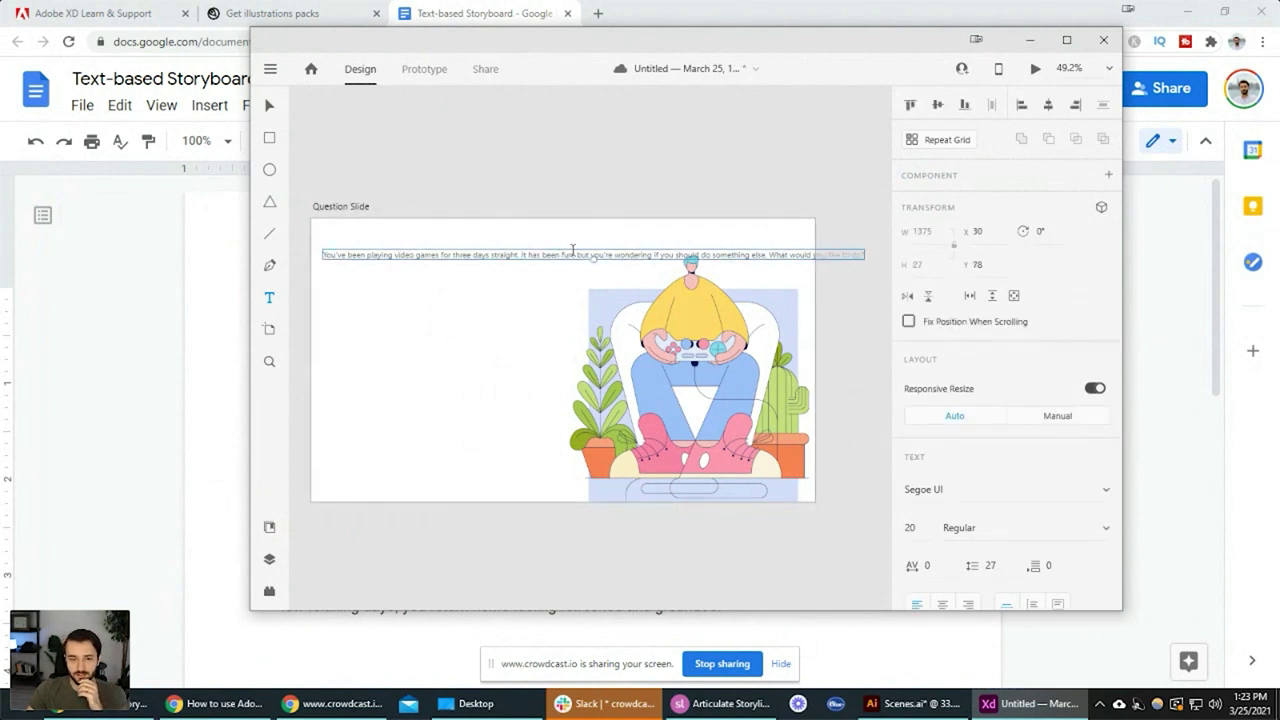
left_click_drag(563, 258, 558, 255)
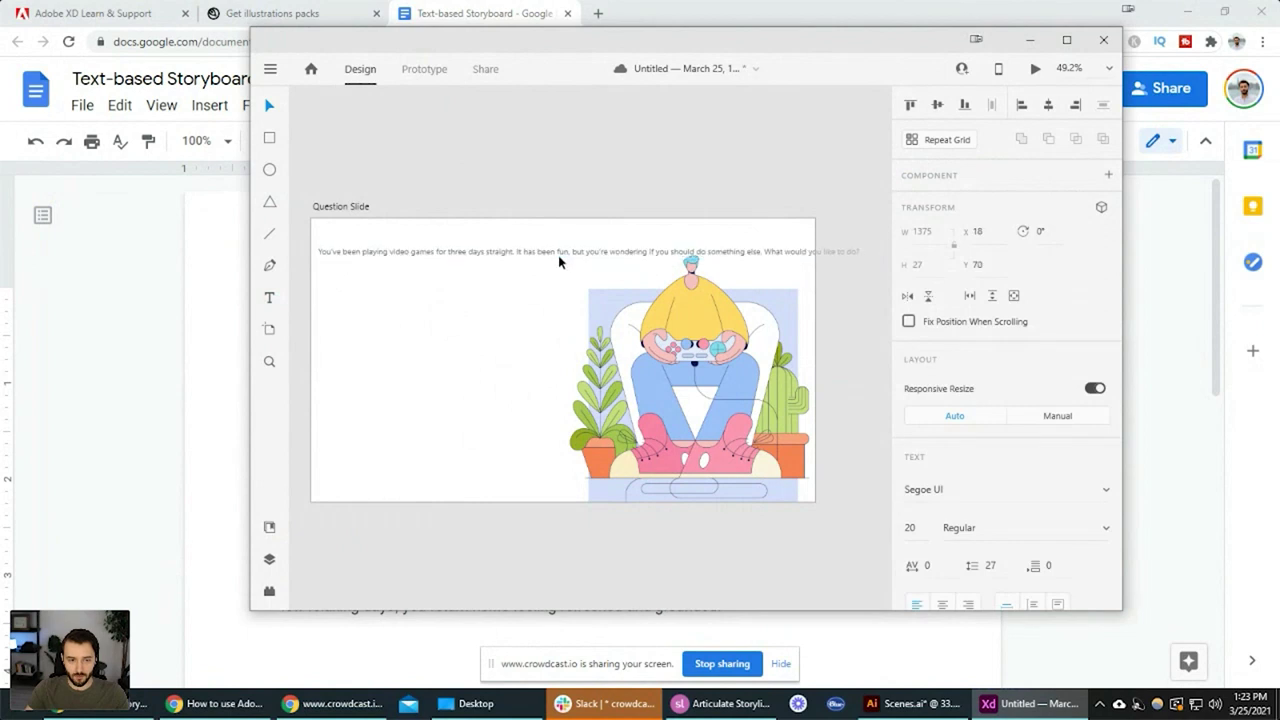
Try adding a line break before "but" in the question text, and remove it
double_click(558, 255)
left_click(572, 253)
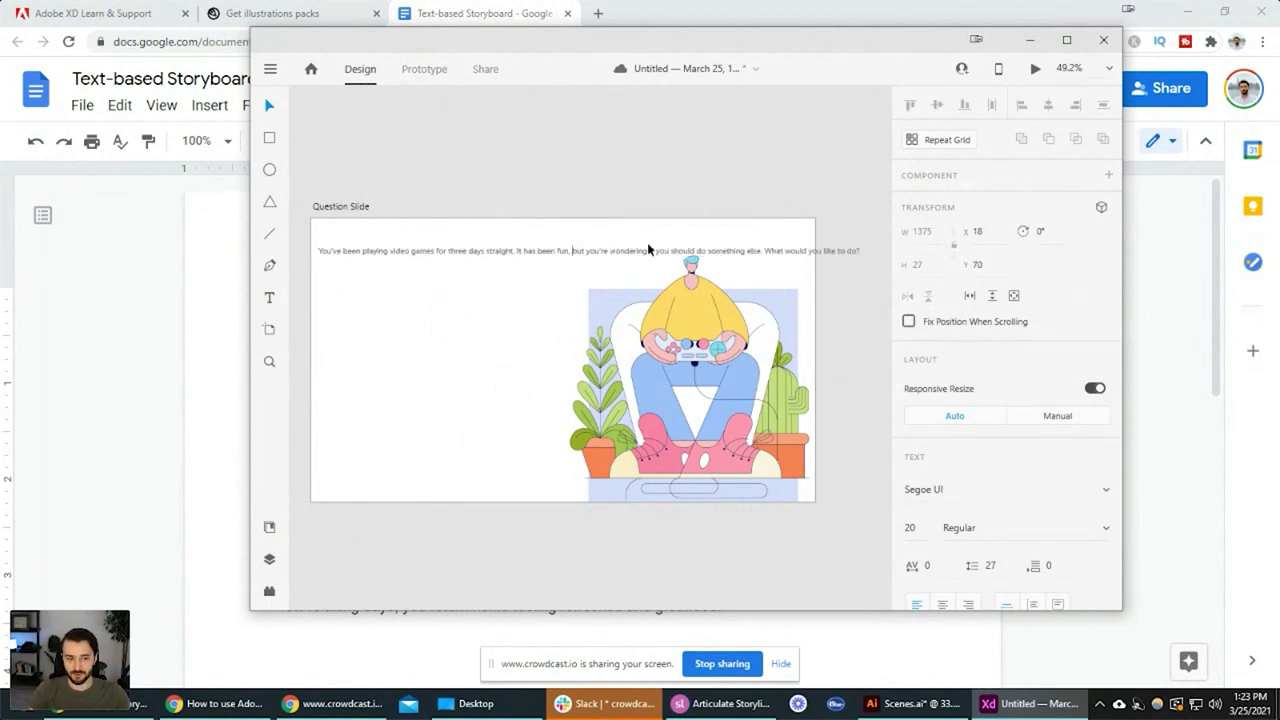
key("Return")
key("BackSpace")
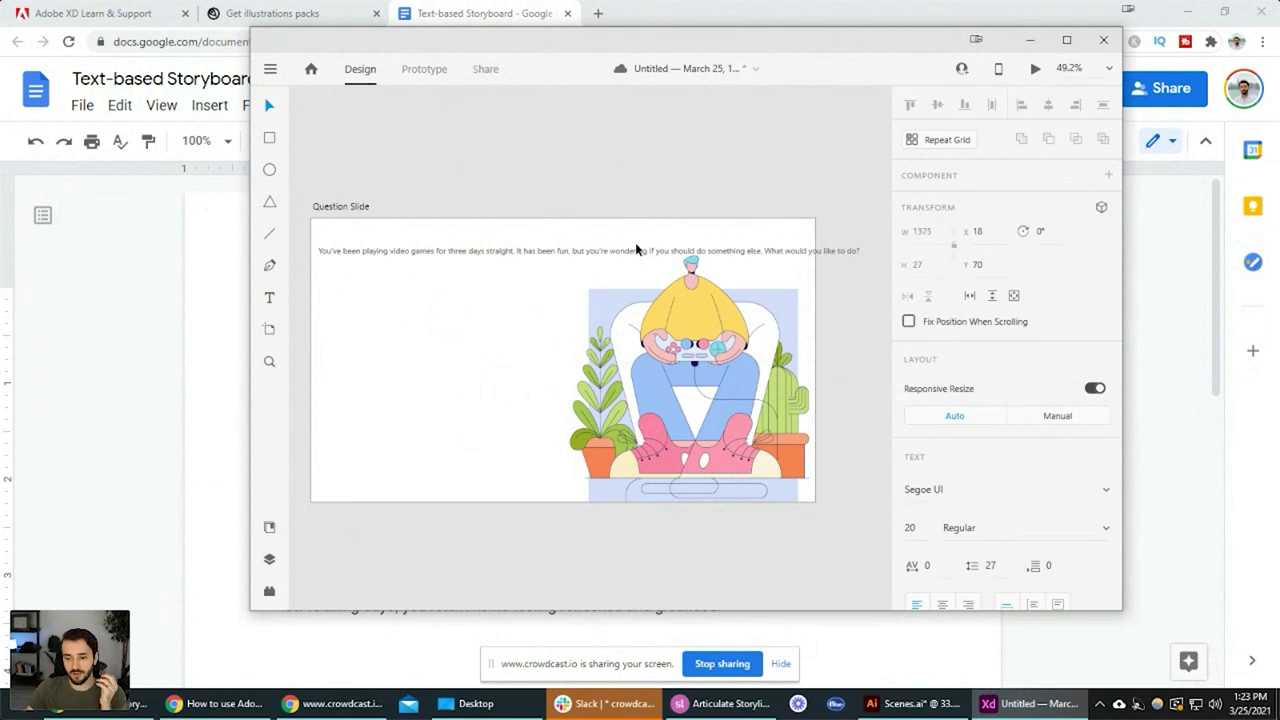
key("Escape")
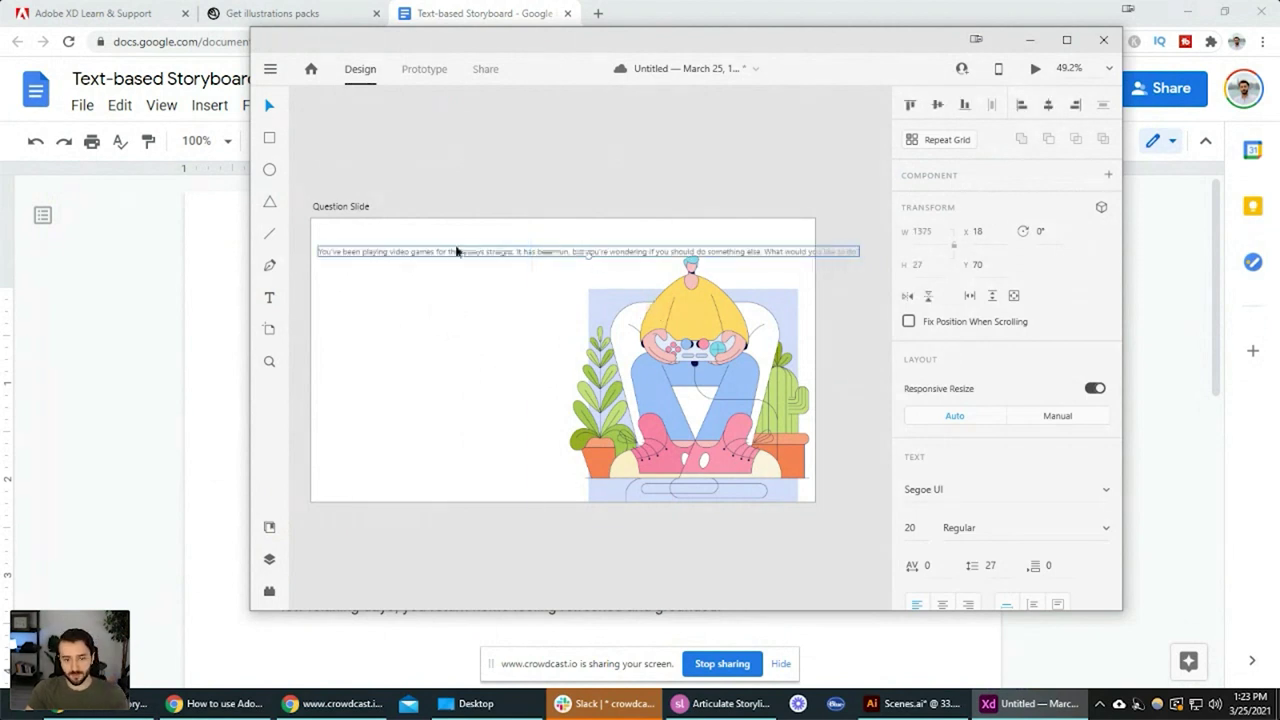
Set the question text to Fixed Size and narrow its box so it wraps within the artboard's left half
scroll(1006, 360, "down", 5)
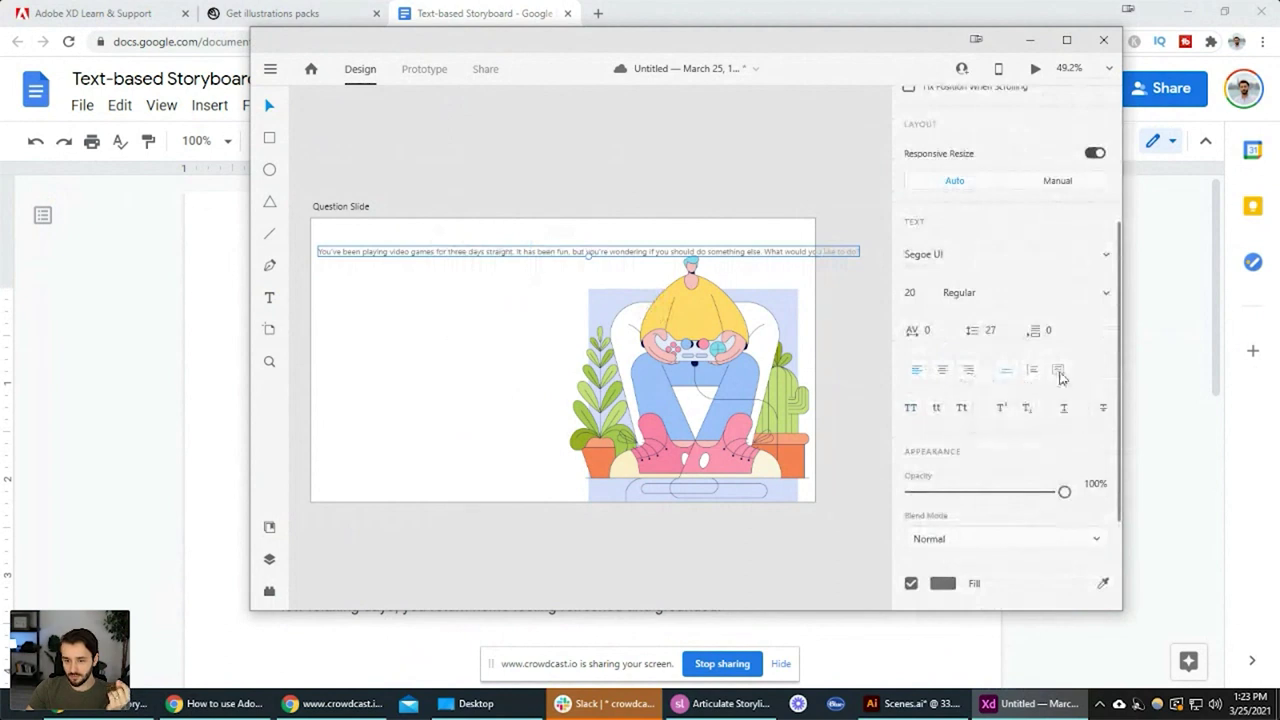
left_click(1048, 372)
left_click(1057, 370)
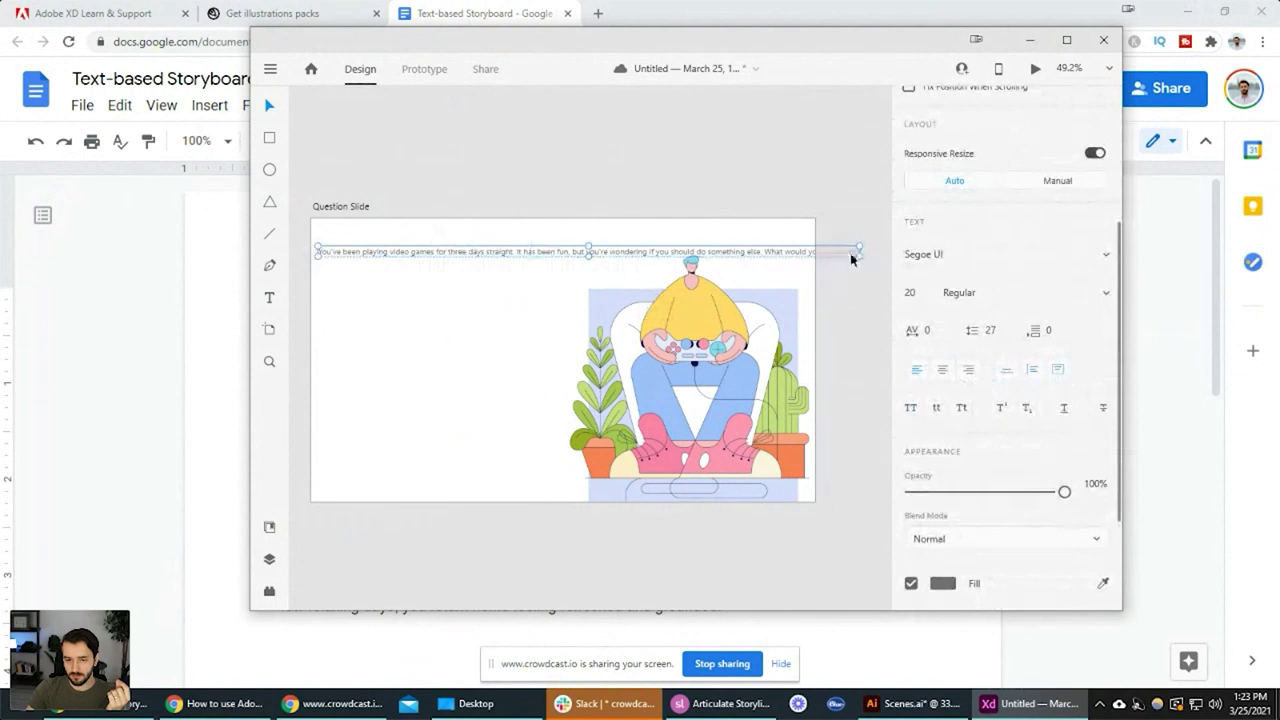
left_click_drag(860, 255, 557, 304)
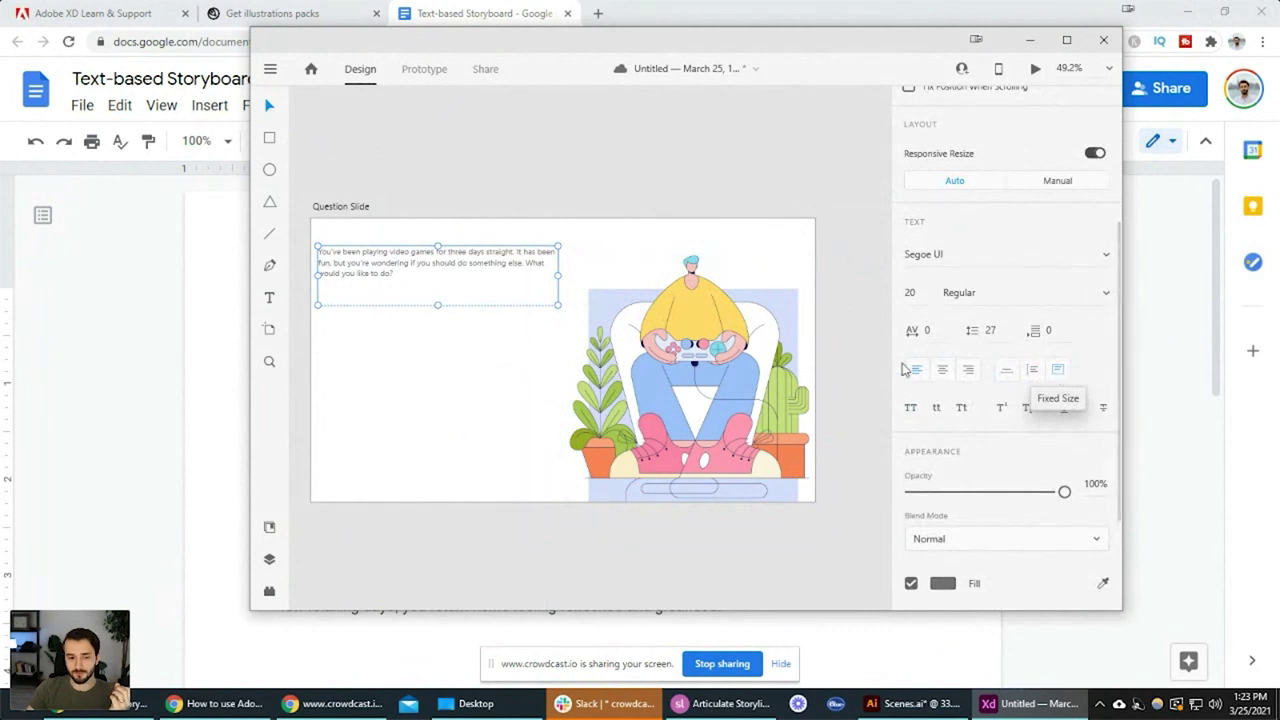
Try Auto Width on the question text, set it back to Fixed Size, and make its box taller and slightly narrower
left_click(1007, 370)
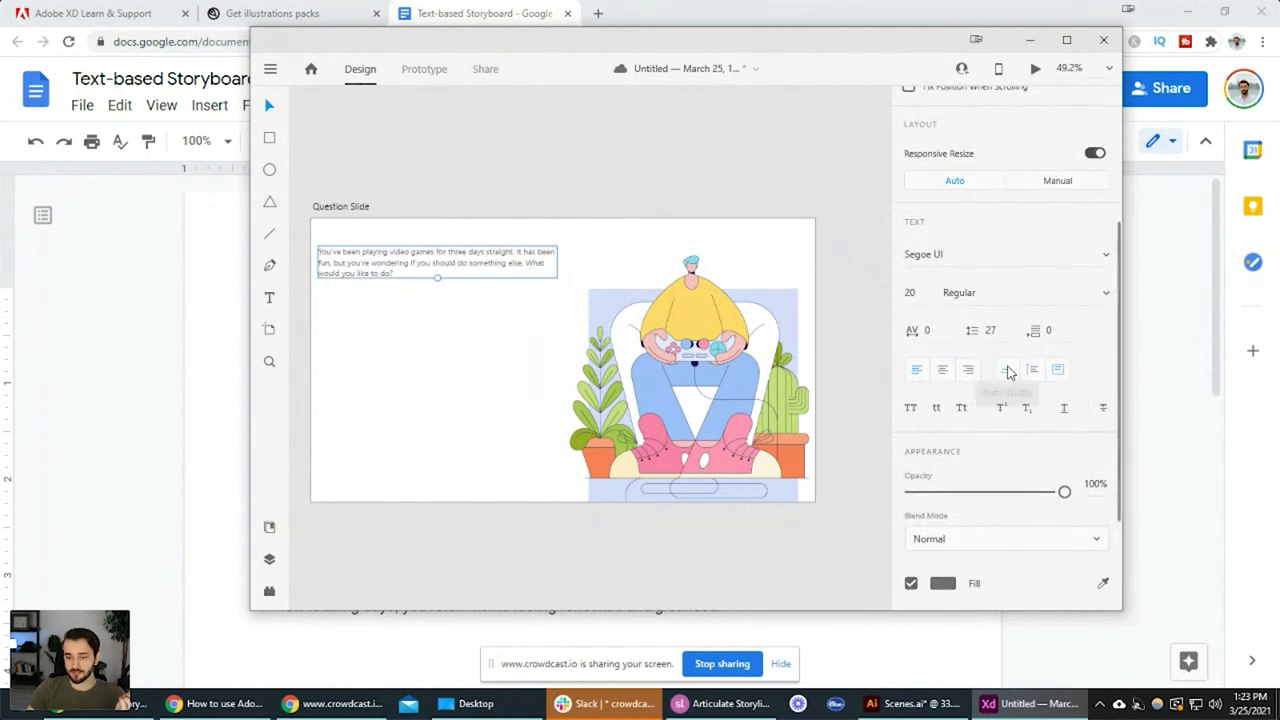
left_click(1058, 371)
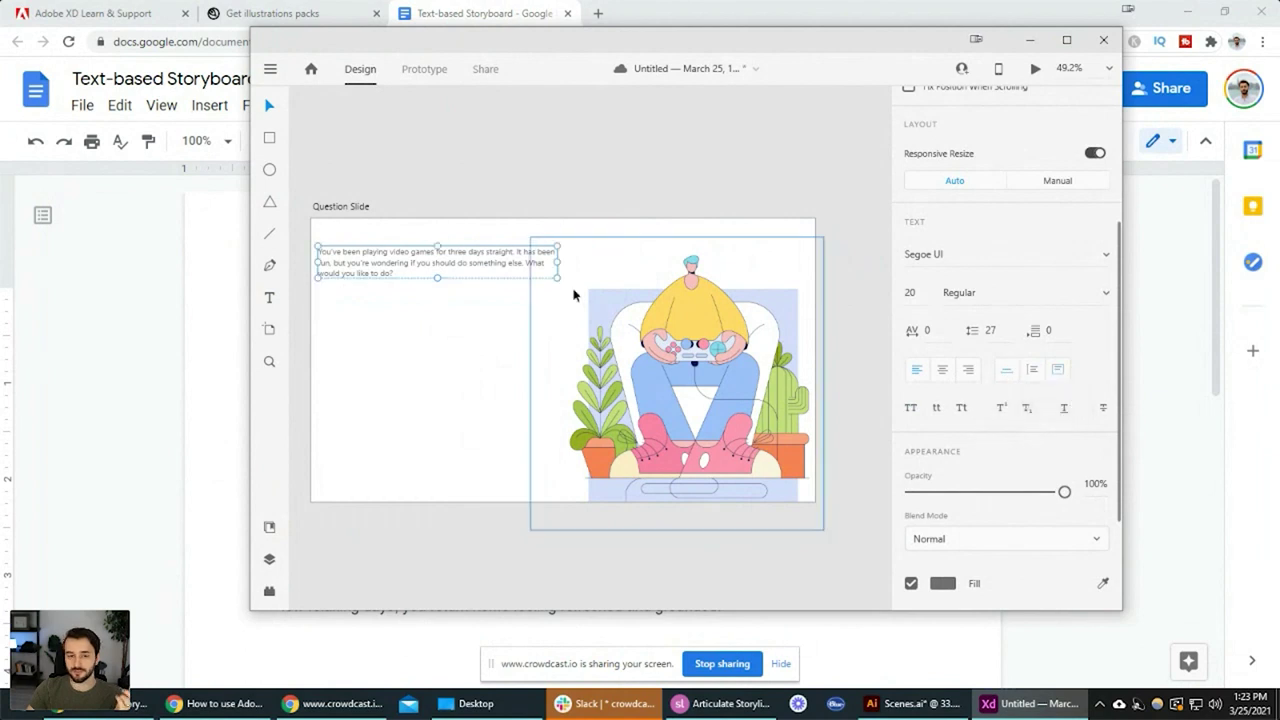
left_click_drag(560, 279, 552, 328)
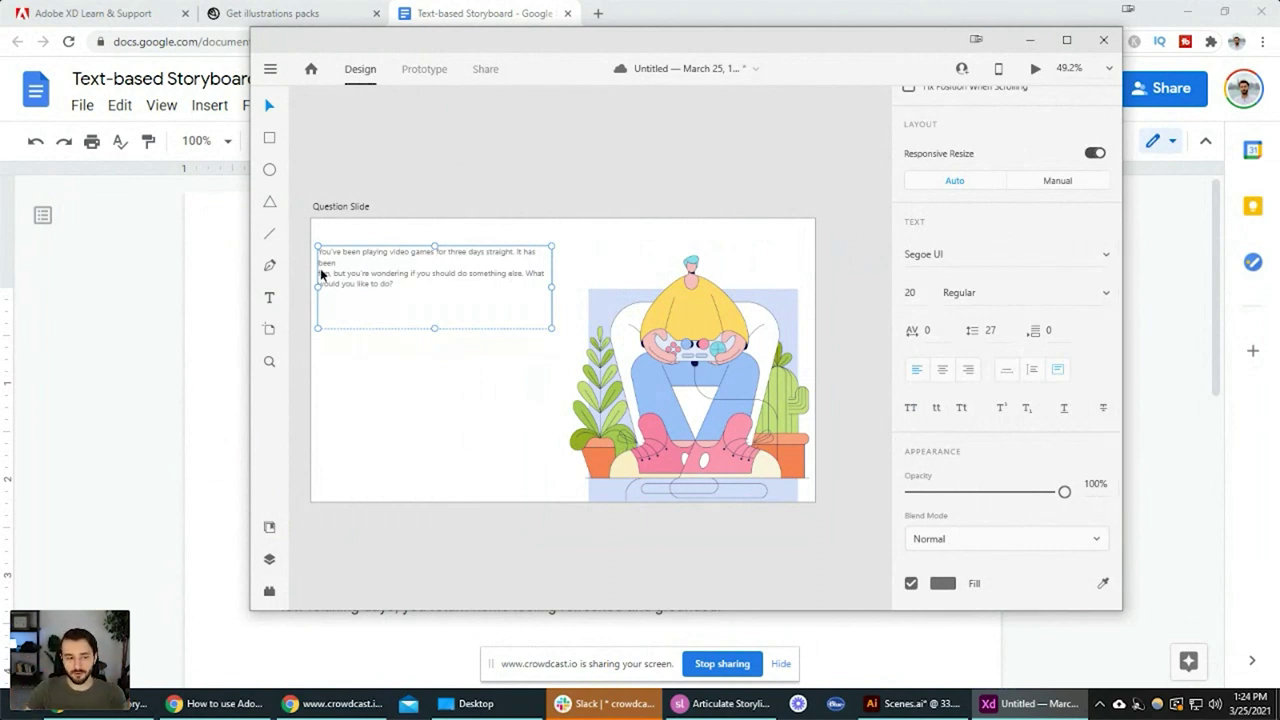
Remove the hard line breaks before "fun" and "would" in the question text
double_click(372, 292)
left_click(461, 312)
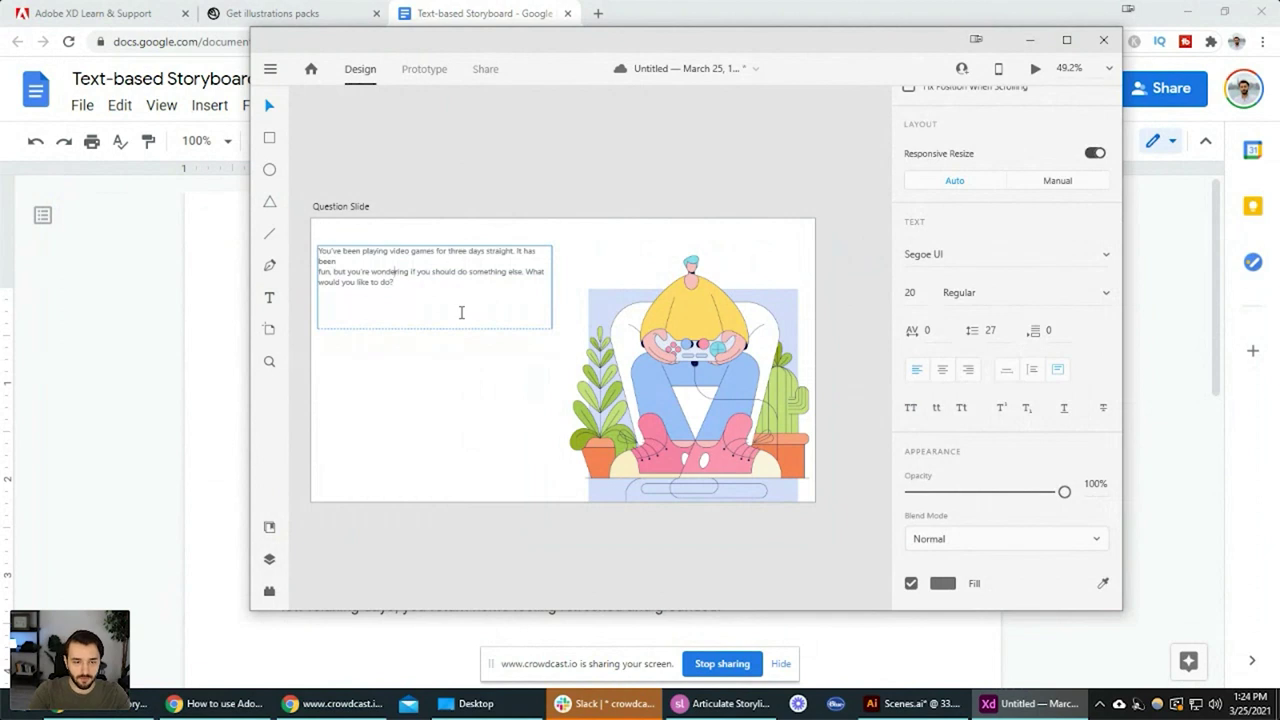
key("BackSpace")
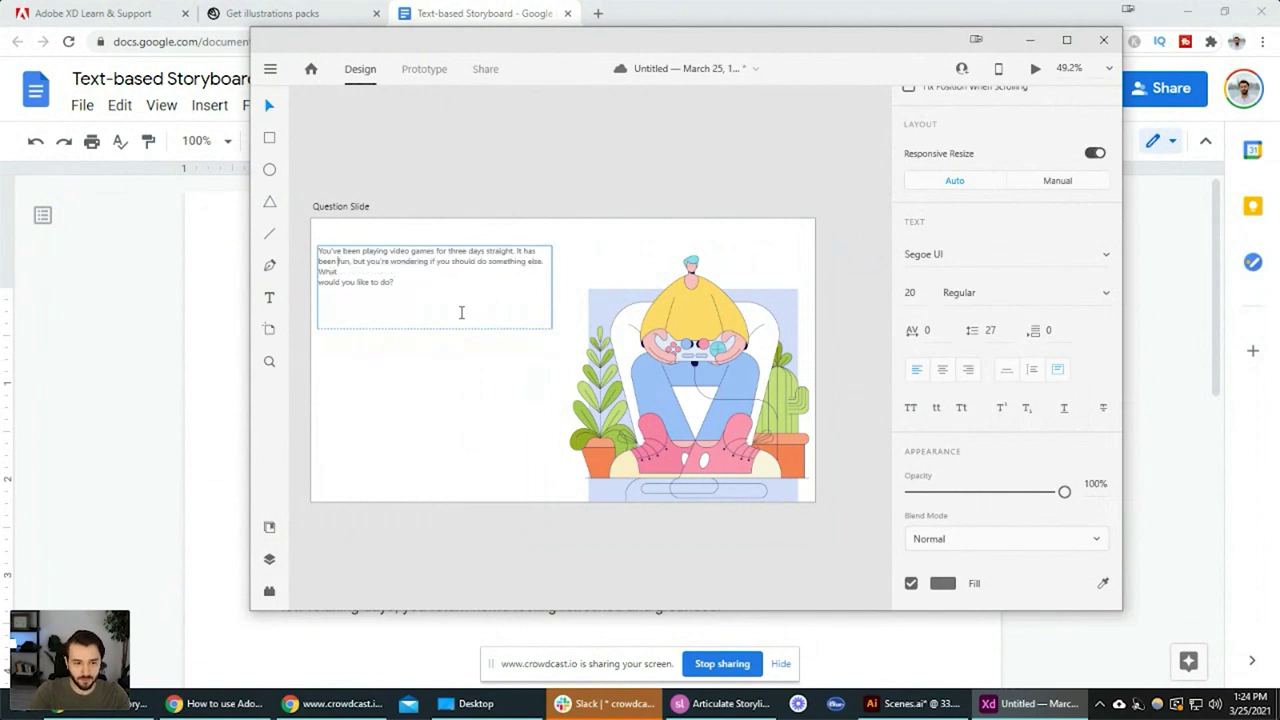
key("BackSpace")
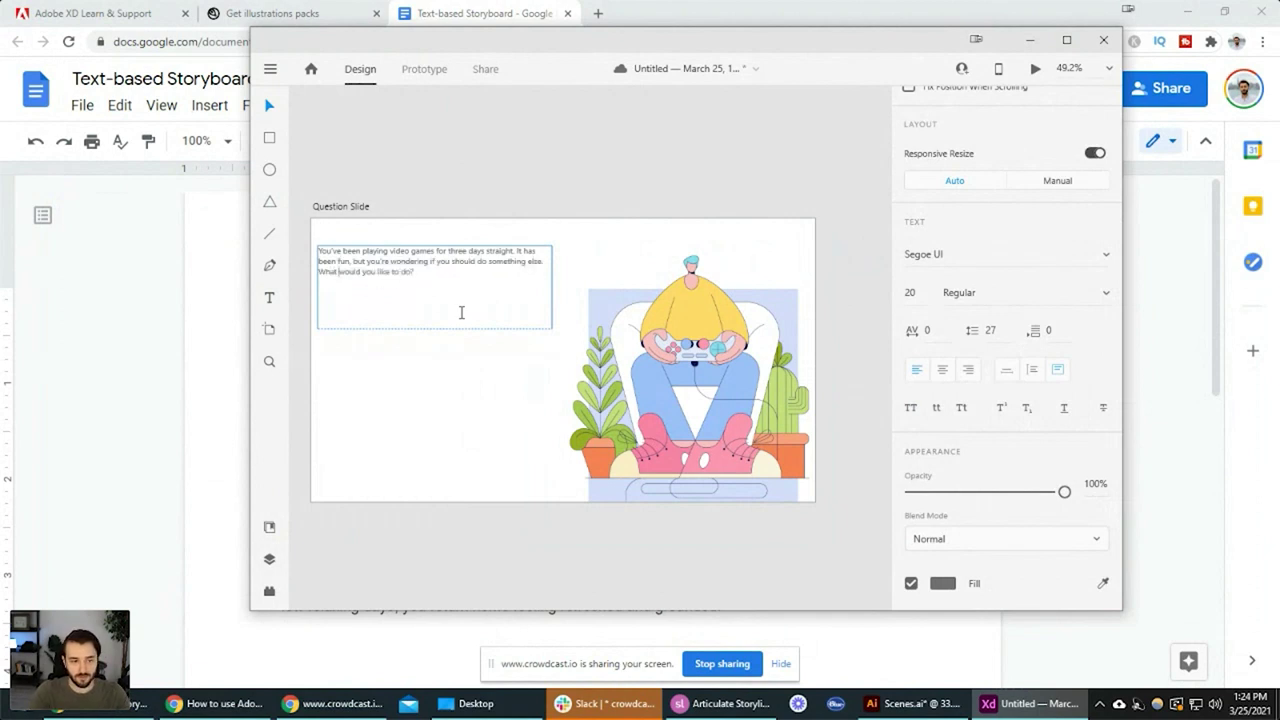
Change the font of the whole question text to Futura PT
key("ctrl+a")
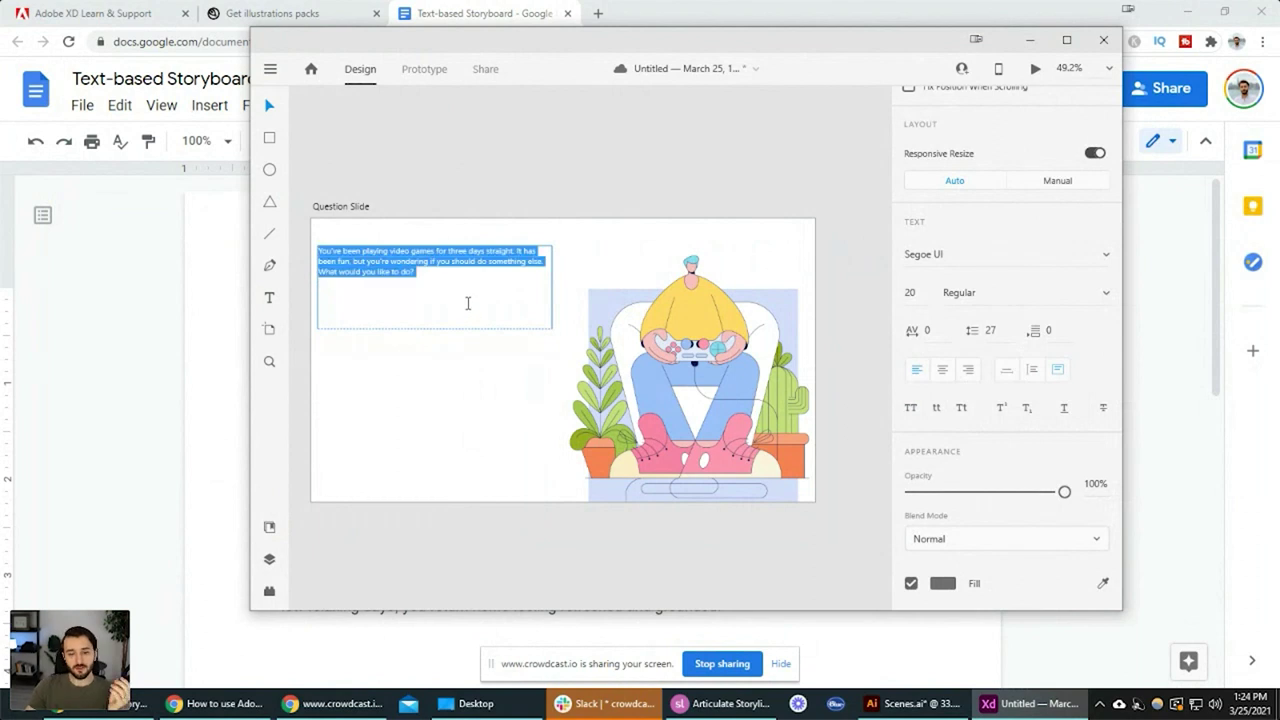
left_click(942, 256)
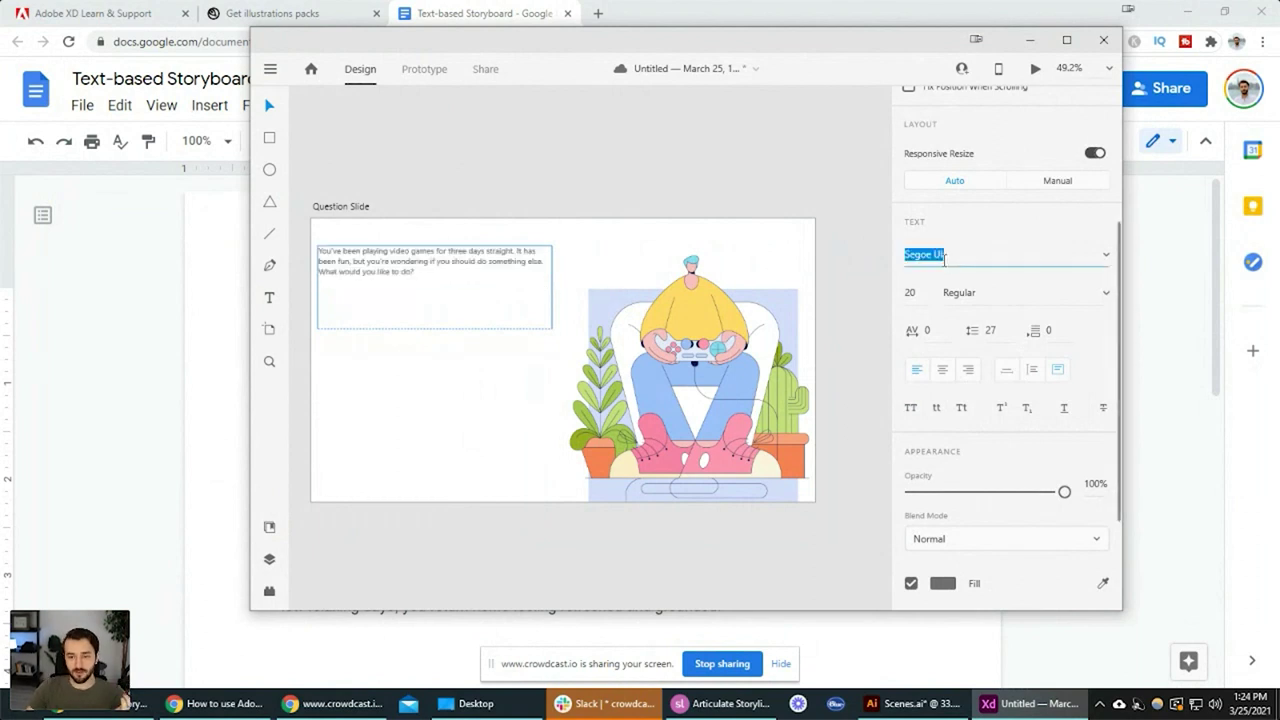
type("Futura PT")
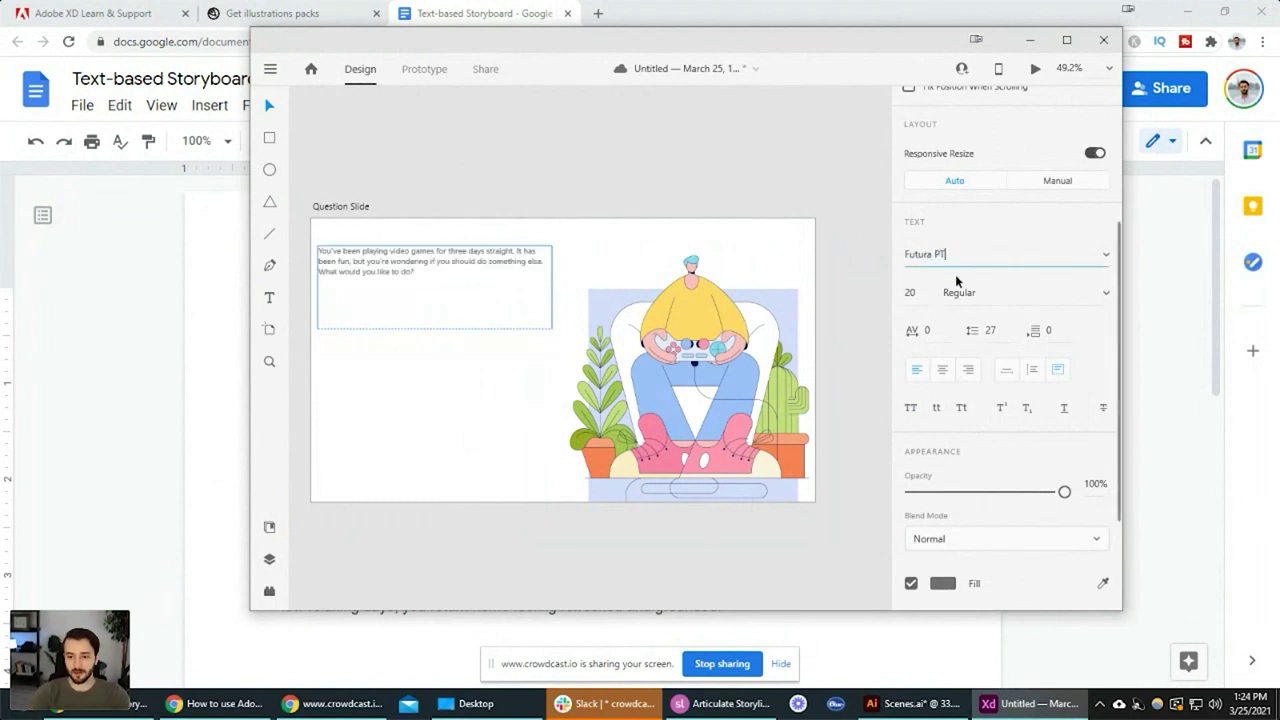
key("Tab")
left_click(932, 254)
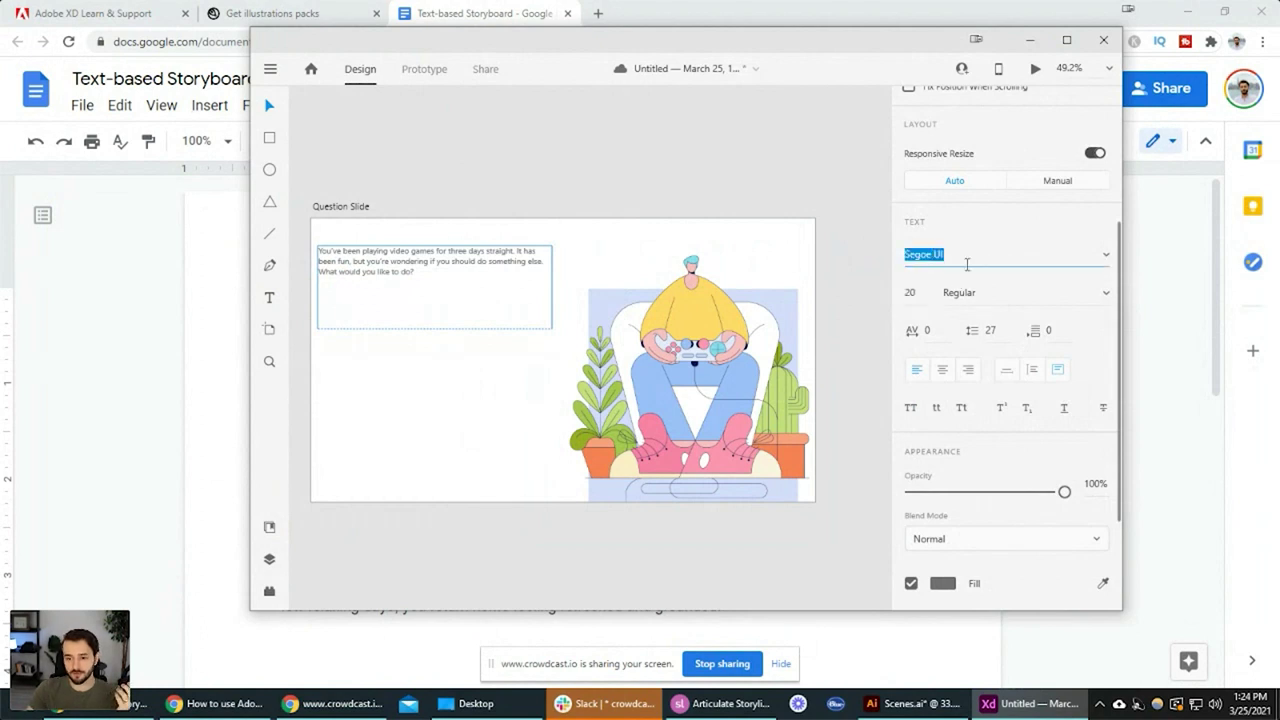
type("Futura PT")
key("Return")
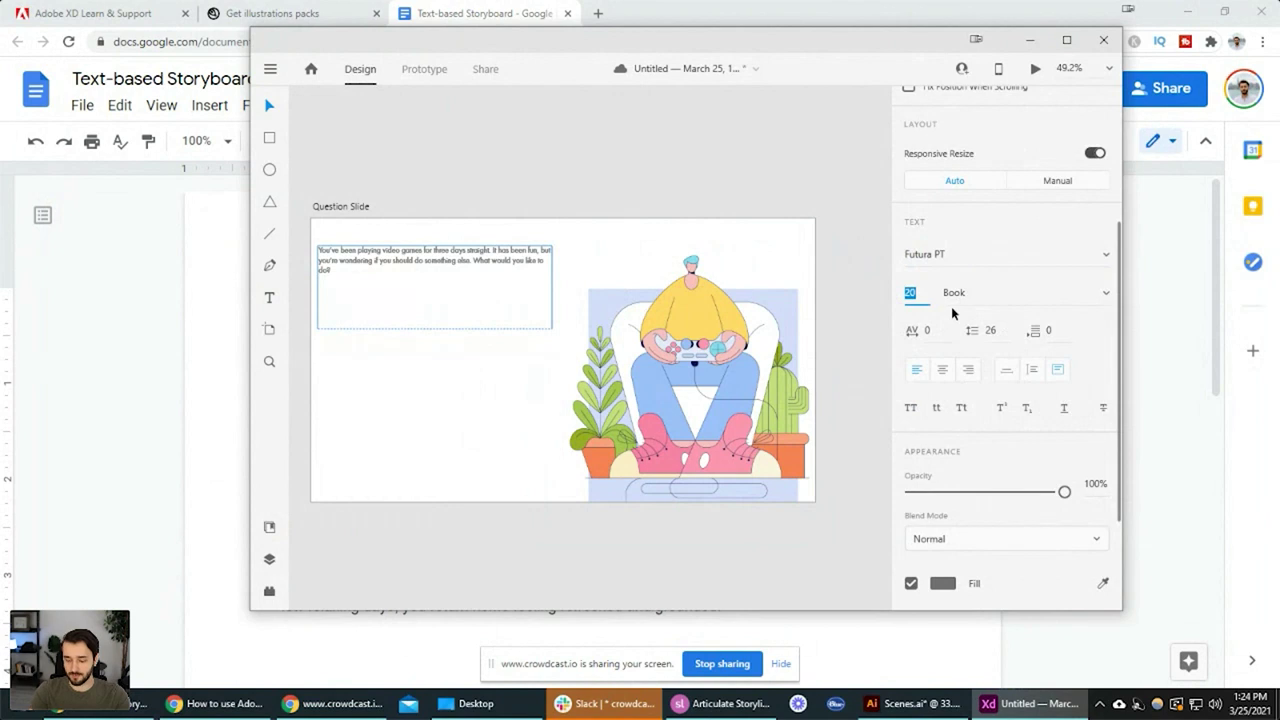
Try a font size of 36 on the question text
key("Tab")
left_click(910, 292)
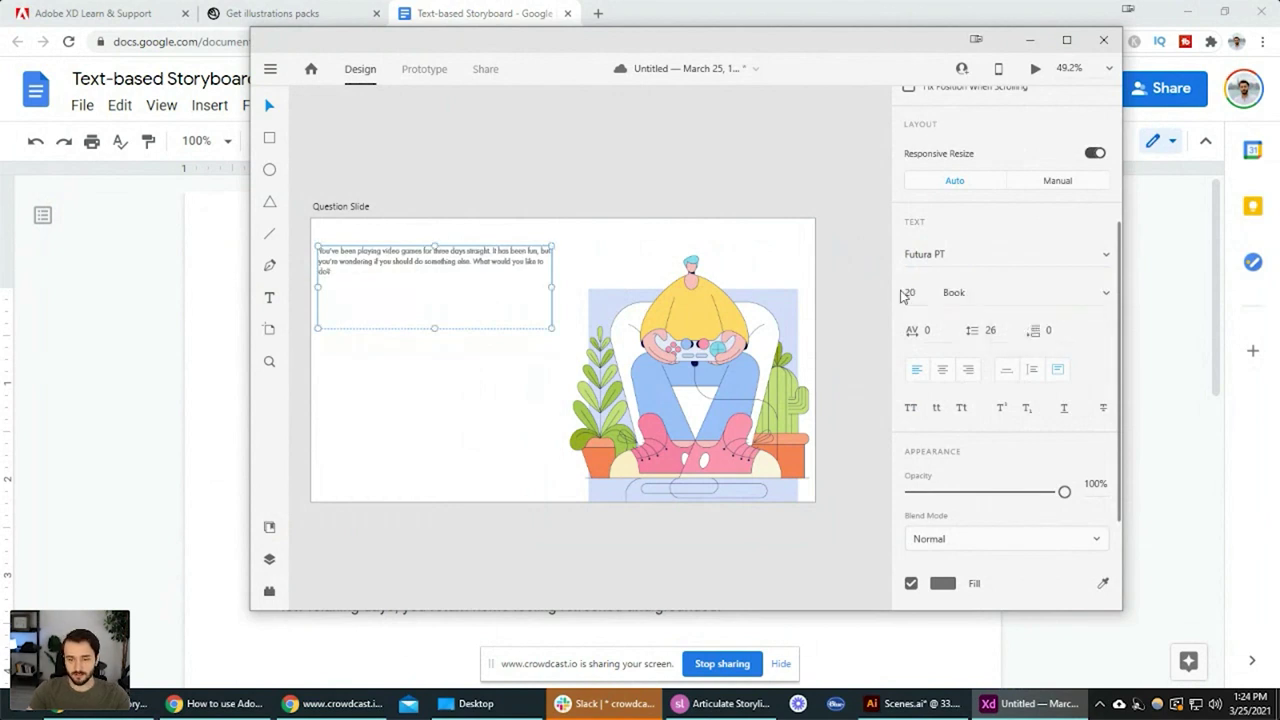
type("36")
key("Tab")
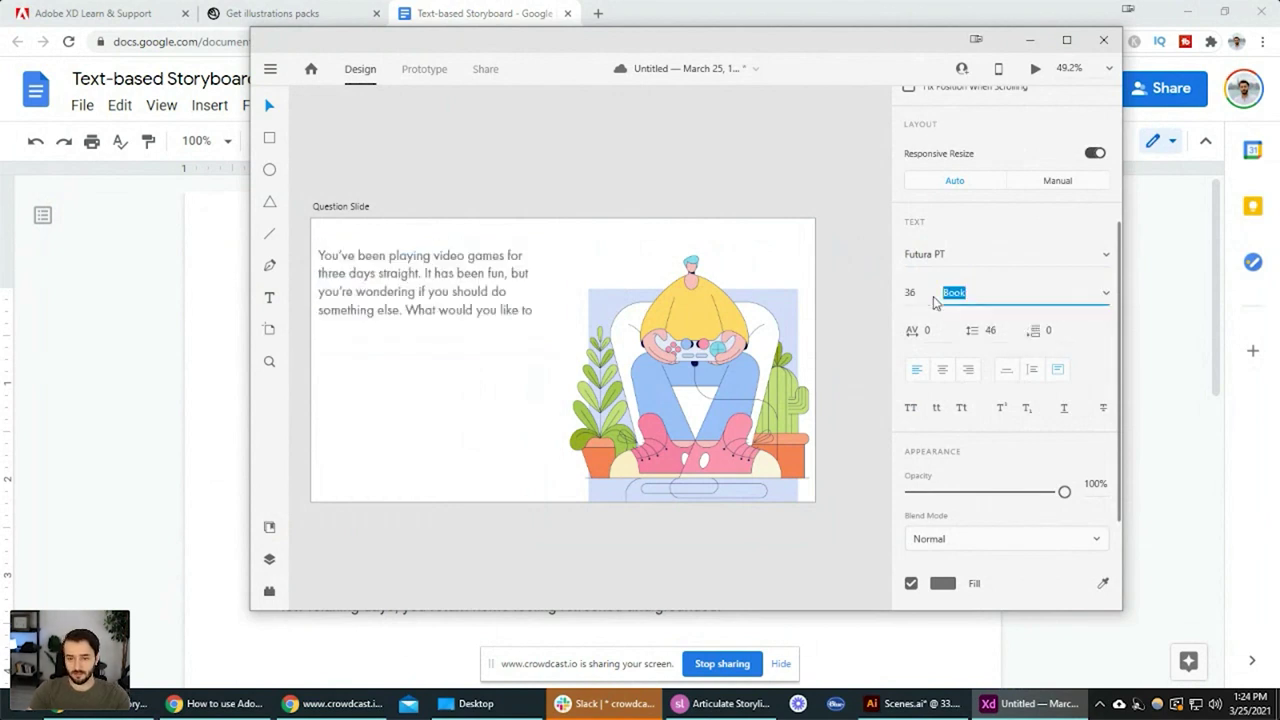
Set the question text's weight to Bold and its font size to 28
left_click(1100, 296)
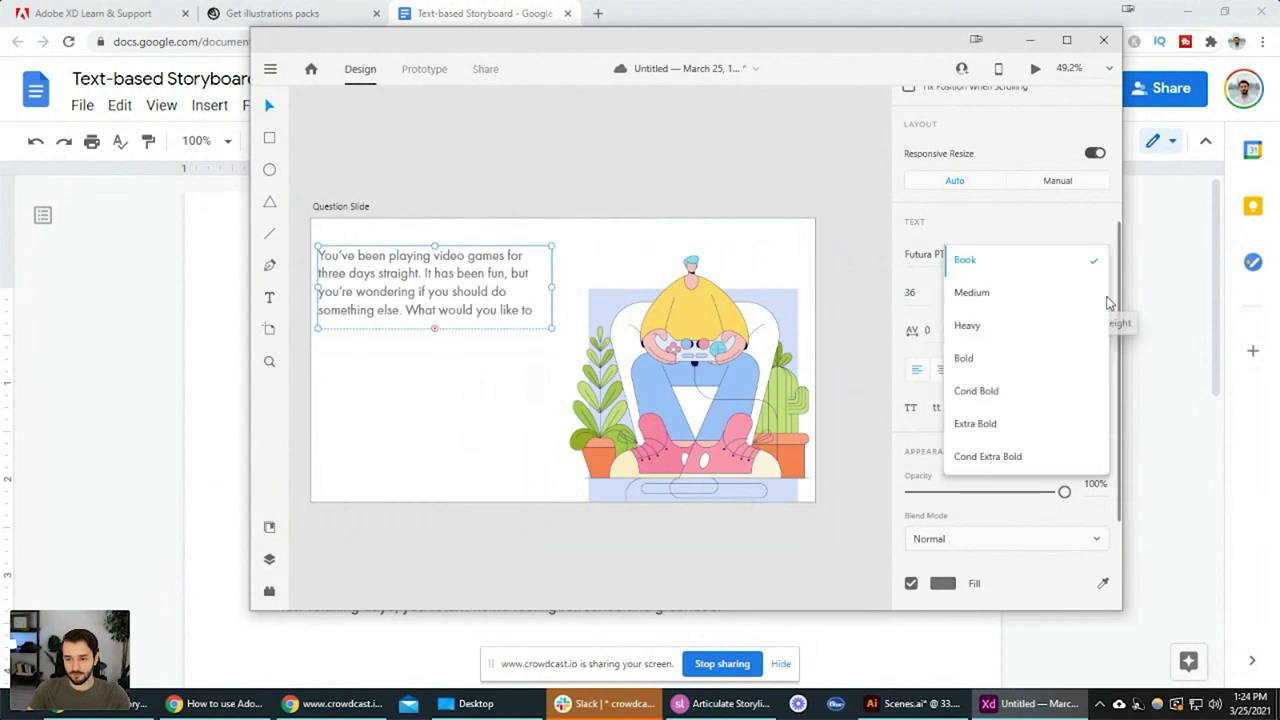
left_click(1008, 362)
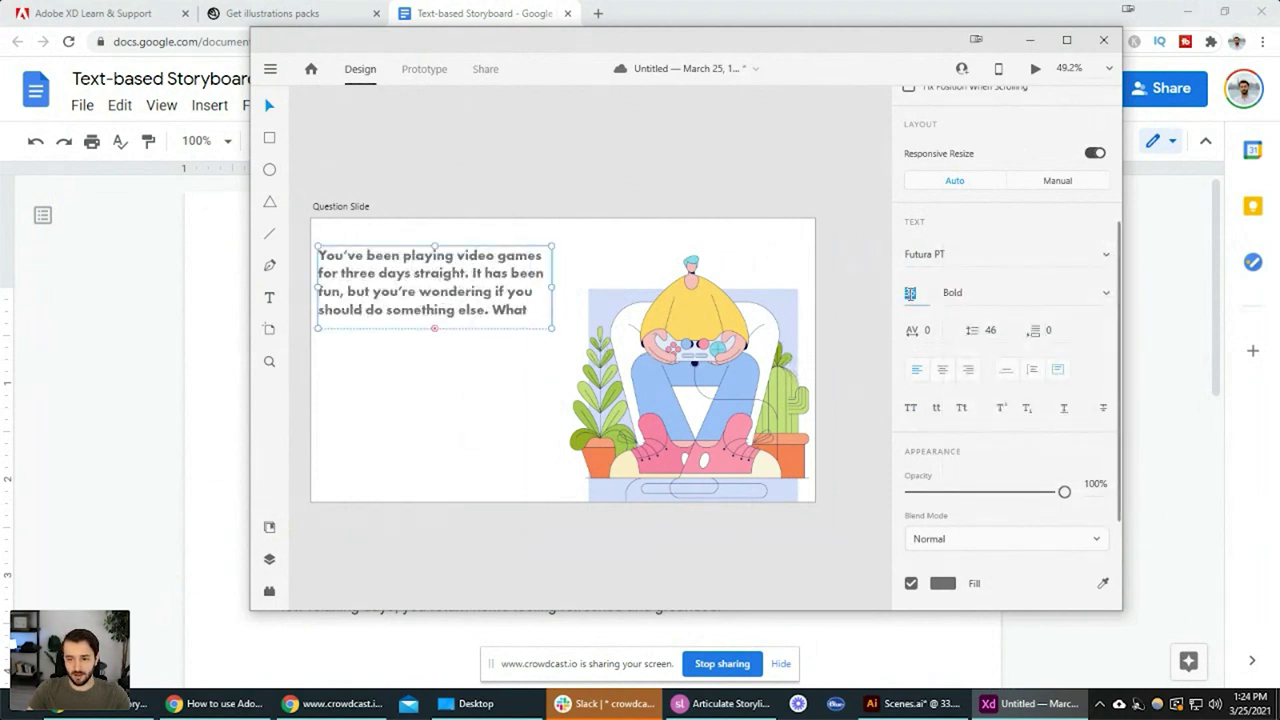
type("28")
key("Tab")
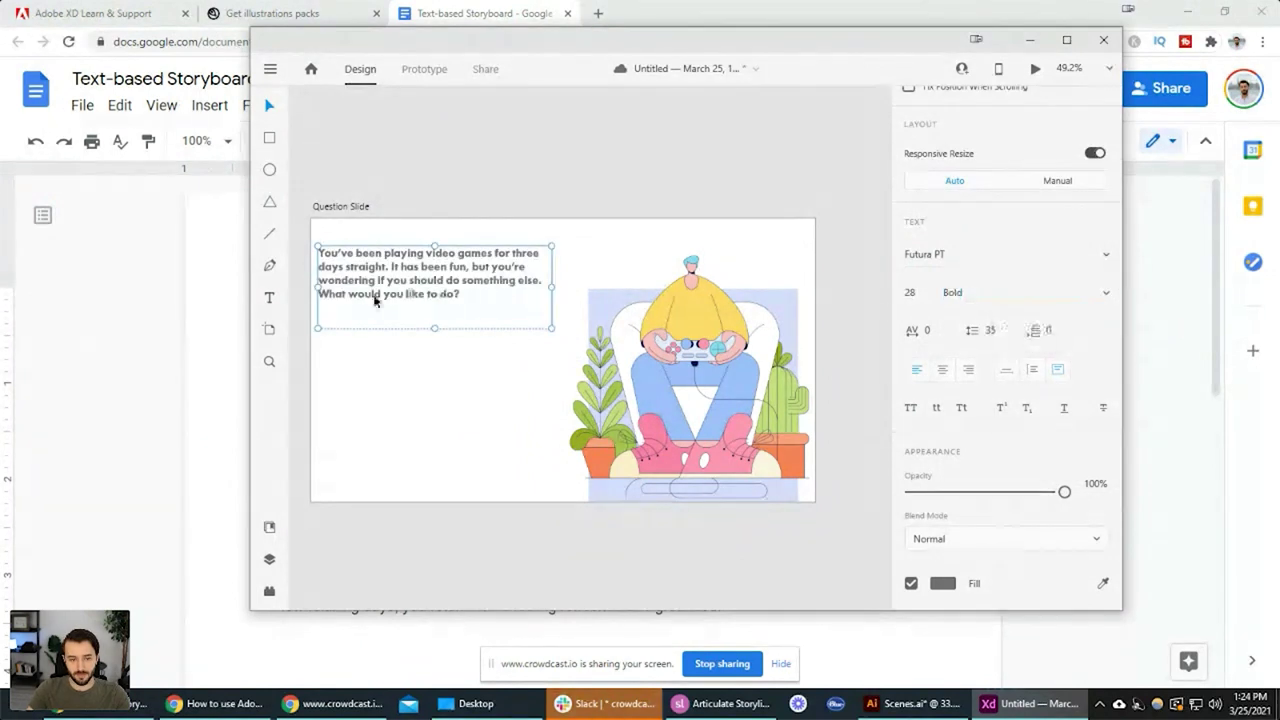
left_click(388, 377)
Move the question text inward from the artboard's upper-left corner, to about X 48, Y 78
scroll(474, 390, "up", 3)
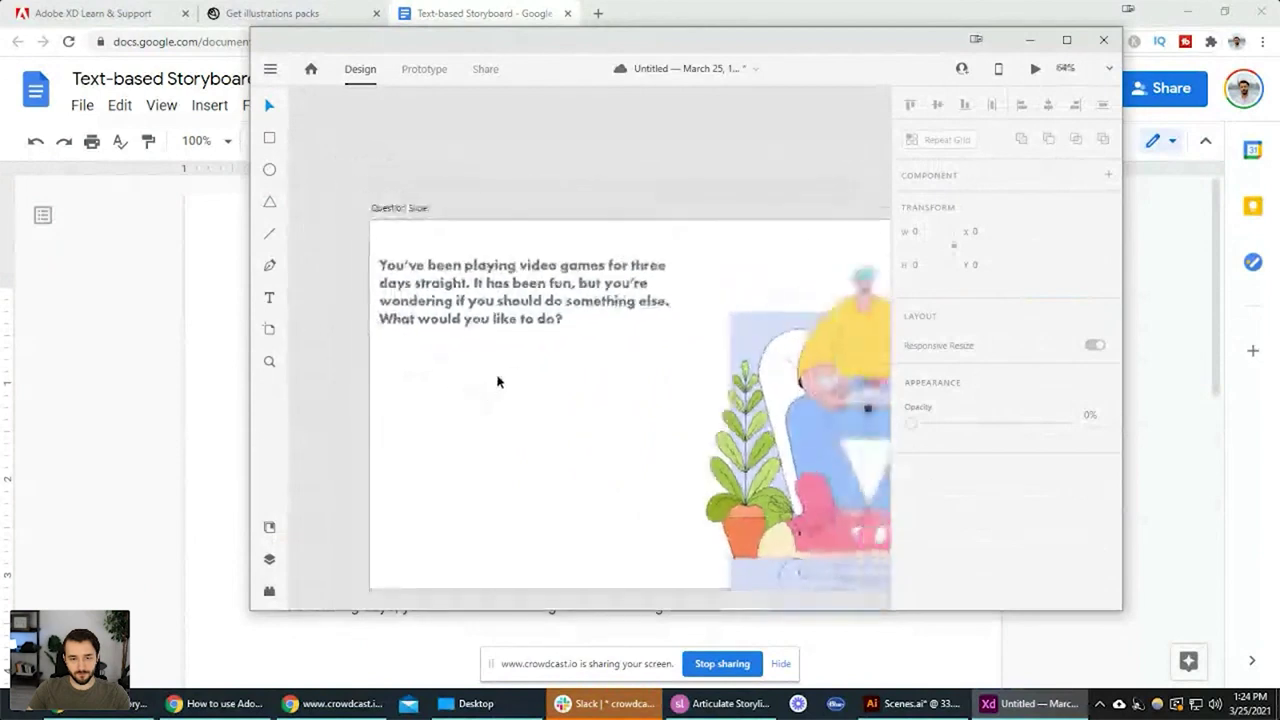
scroll(474, 398, "down", 3)
left_click_drag(460, 330, 491, 337)
key("Escape")
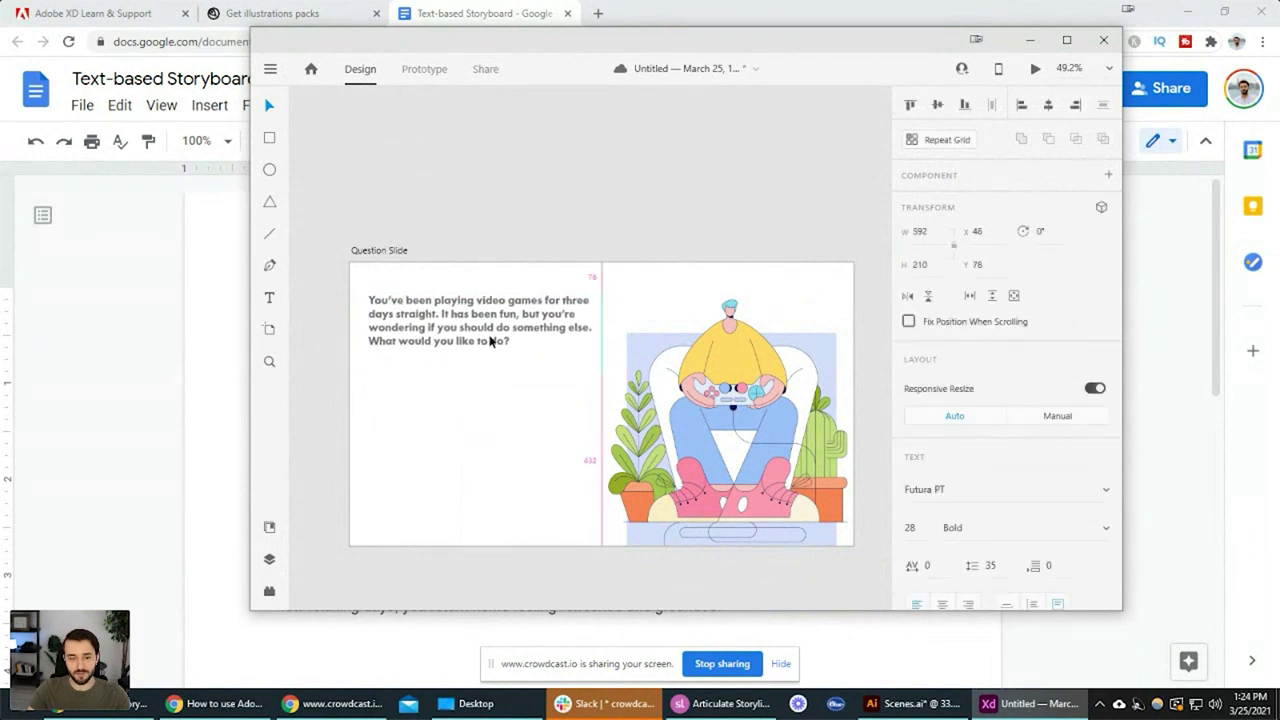
Draw an answer box about 576 by 80 below the question text, aligned with its left edge at X 48
key("r")
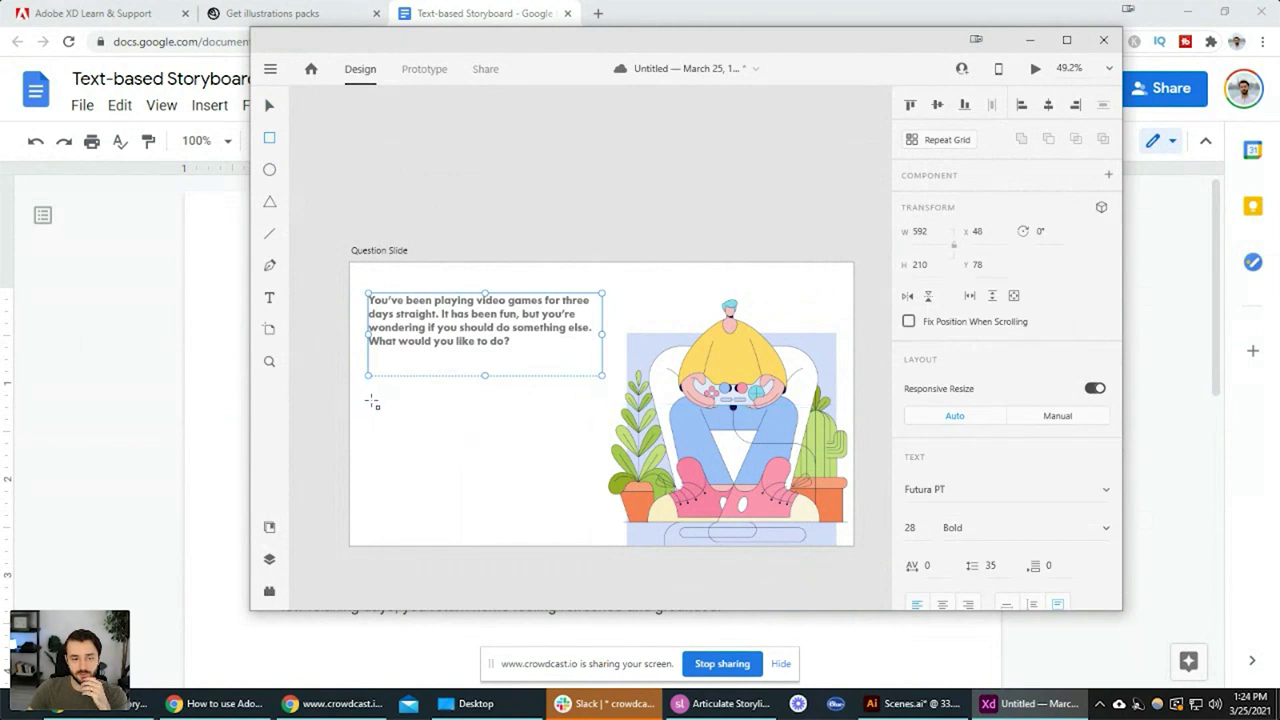
mouse_move(370, 401)
left_mouse_down()
mouse_move(560, 437)
mouse_move(595, 431)
left_mouse_up()
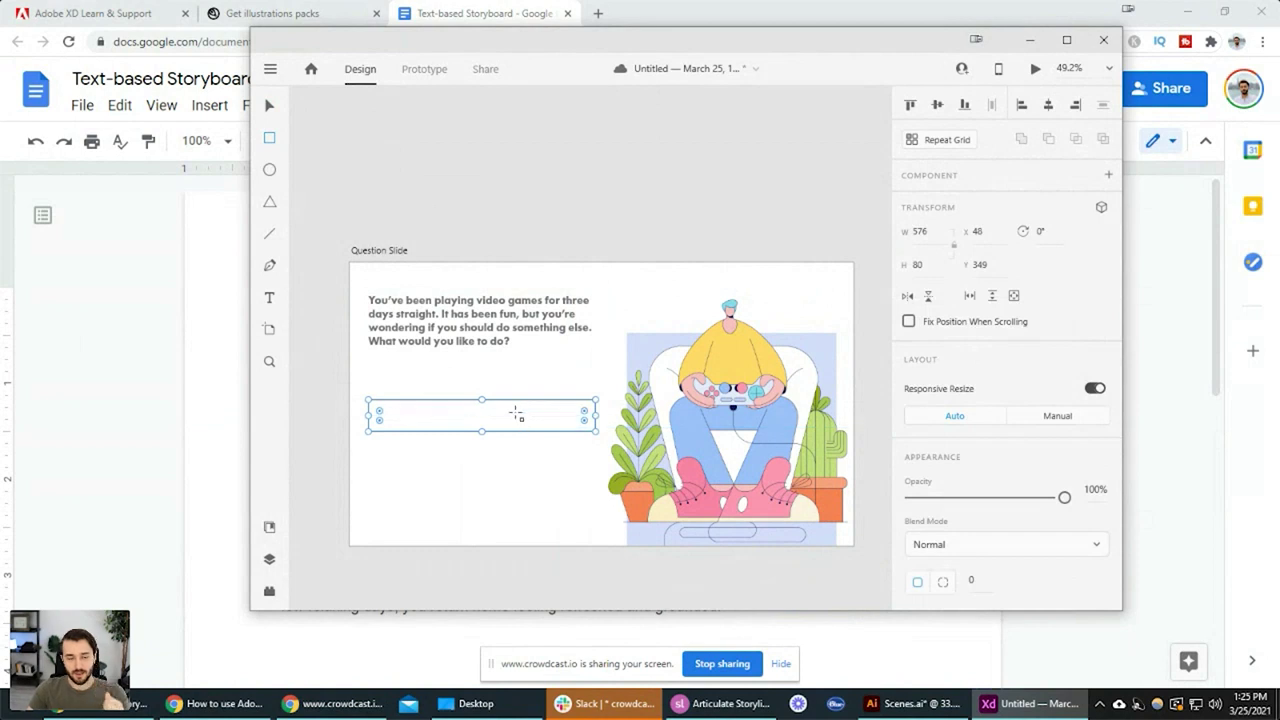
left_click(436, 478)
scroll(436, 478, "up", 1)
scroll(436, 471, "up", 2)
left_click(420, 415)
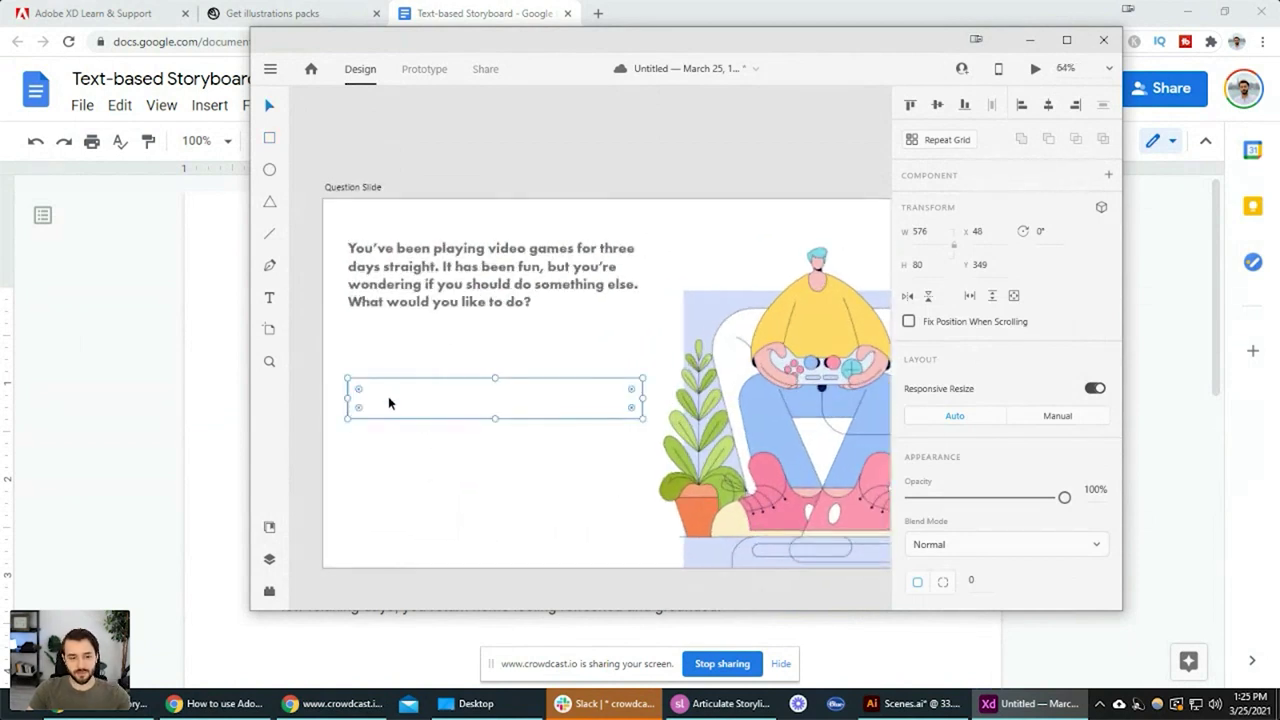
Add the text "Go to the beach" inside the answer box, near its left edge
key("alt+Tab")
key("alt+Tab")
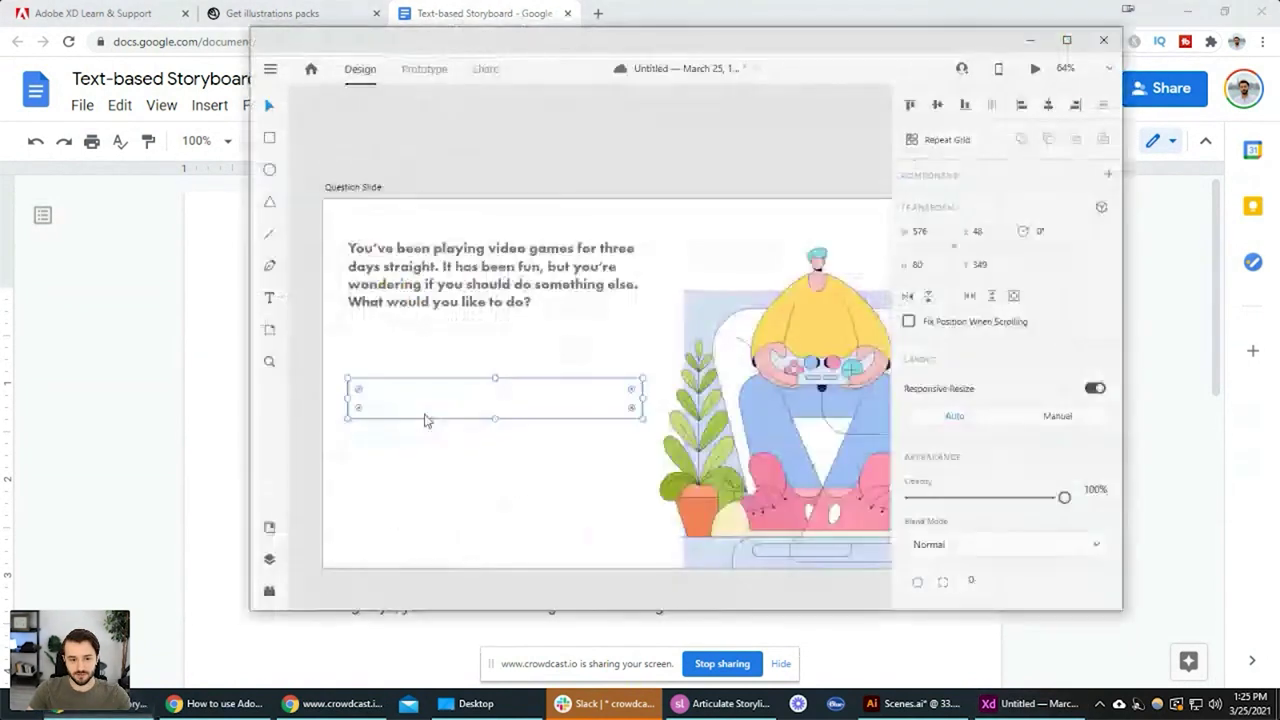
key("t")
left_click(366, 398)
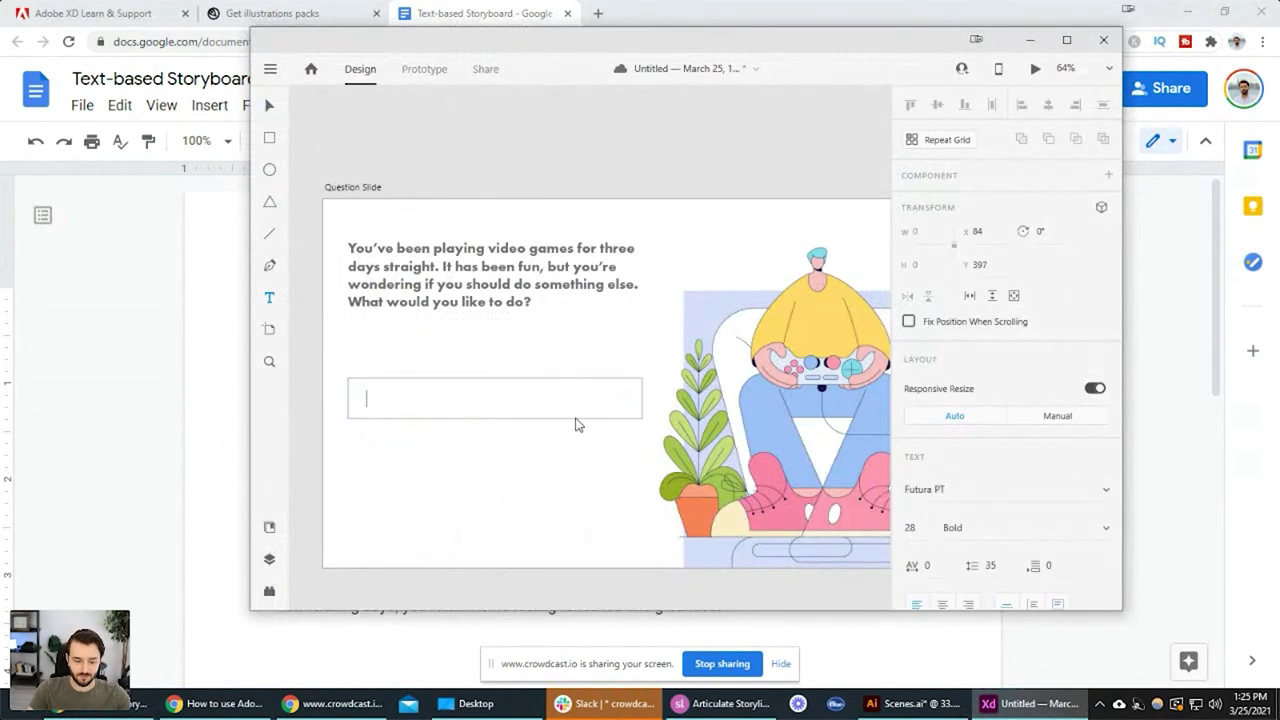
type("Go to the beach")
key("Escape")
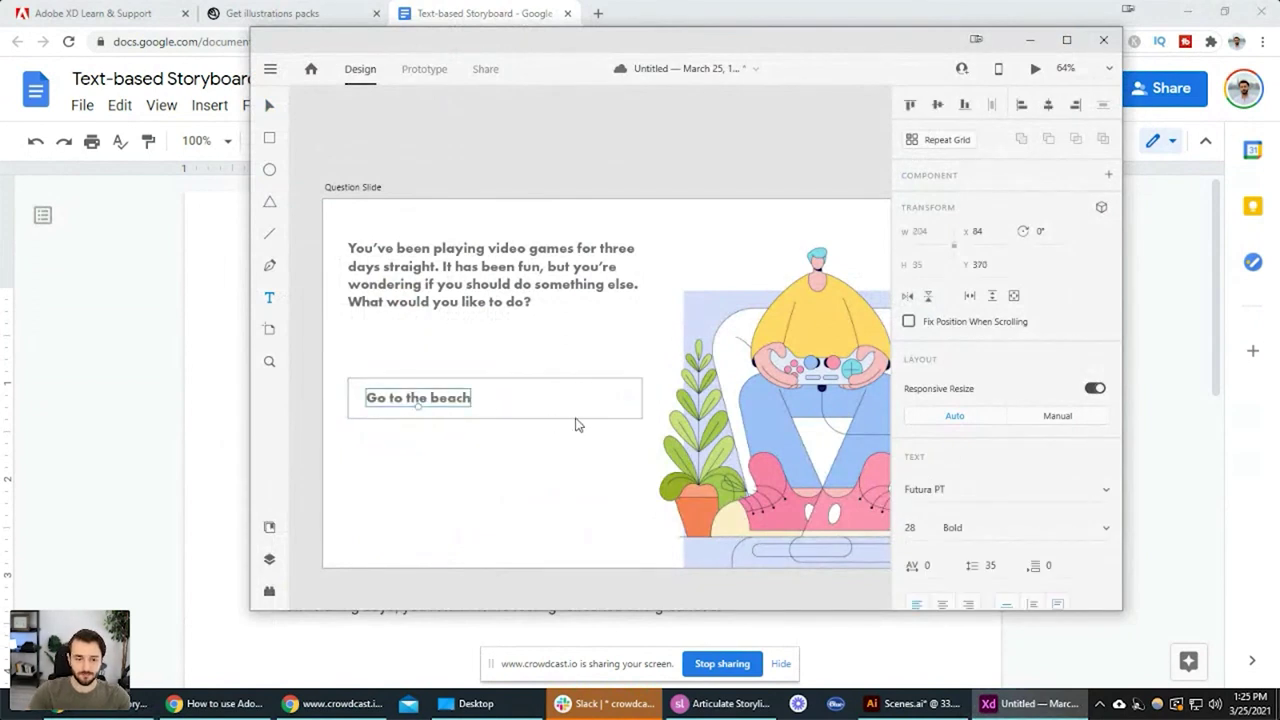
scroll(559, 460, "down", 2)
key("Escape")
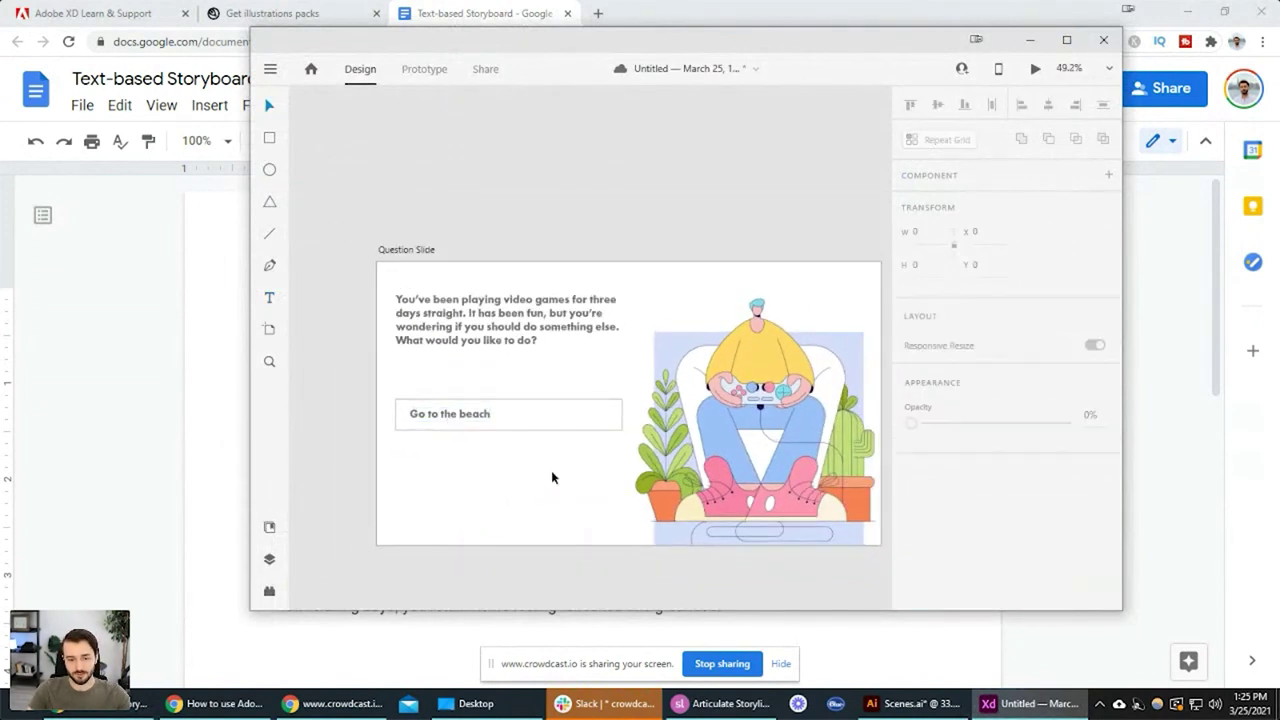
left_click(662, 490)
left_click(577, 532)
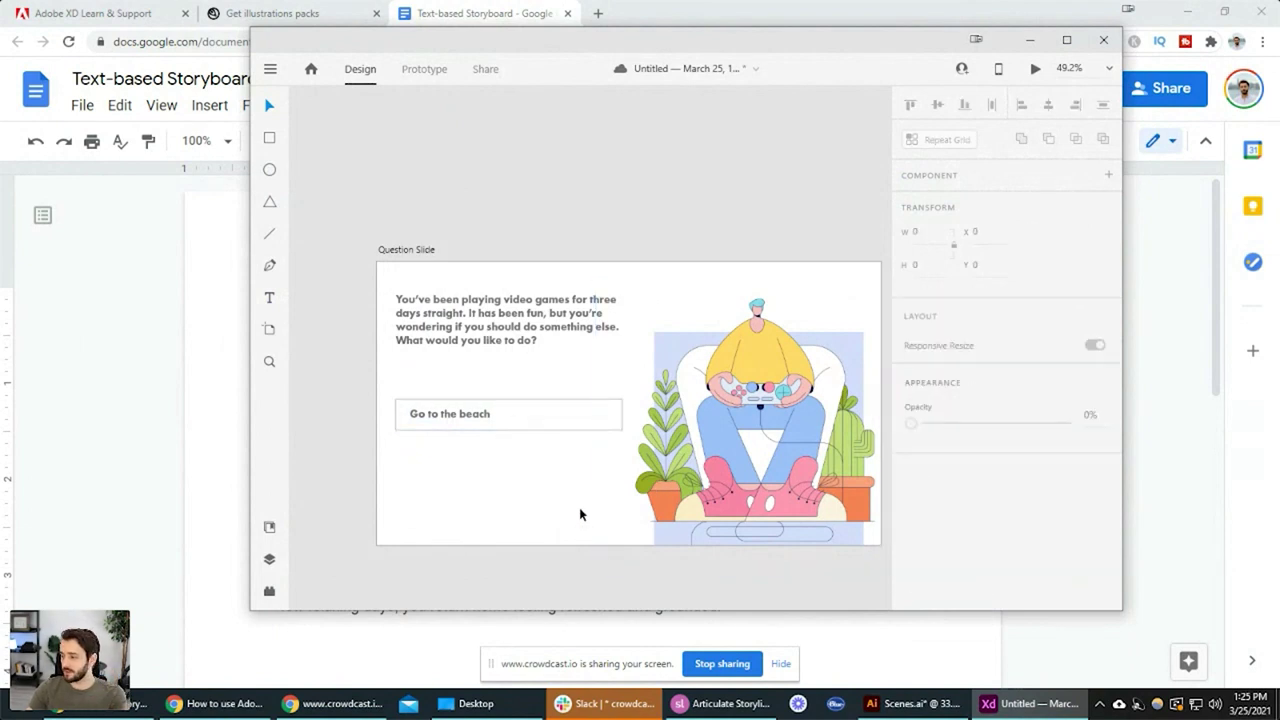
scroll(619, 310, "right", 3)
scroll(619, 310, "down", 1)
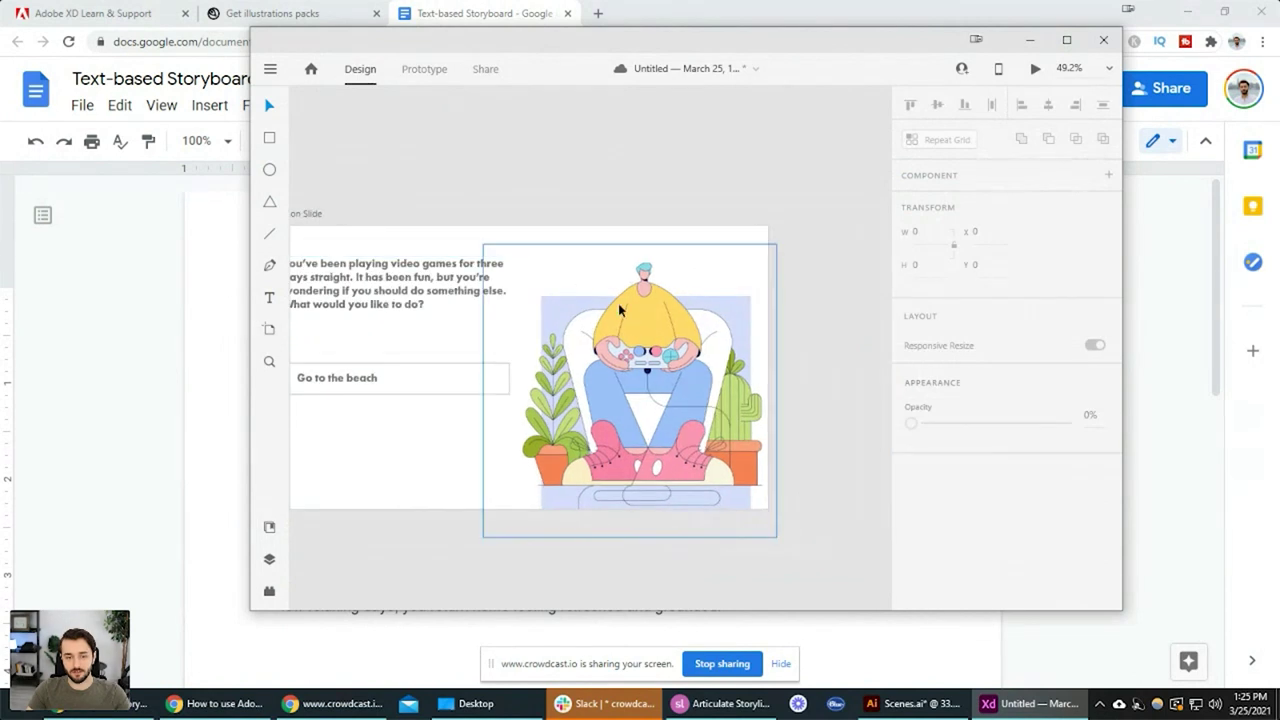
scroll(619, 310, "left", 2)
scroll(619, 310, "up", 1)
left_click(731, 373)
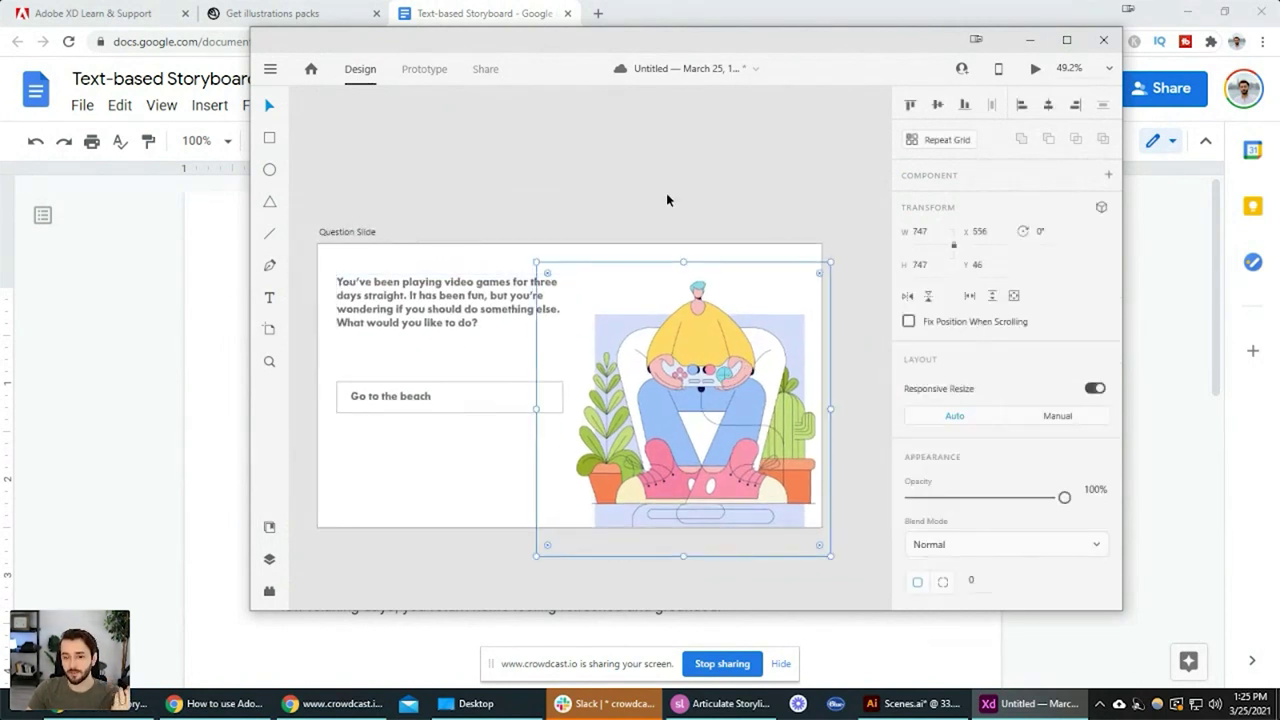
left_click(591, 218)
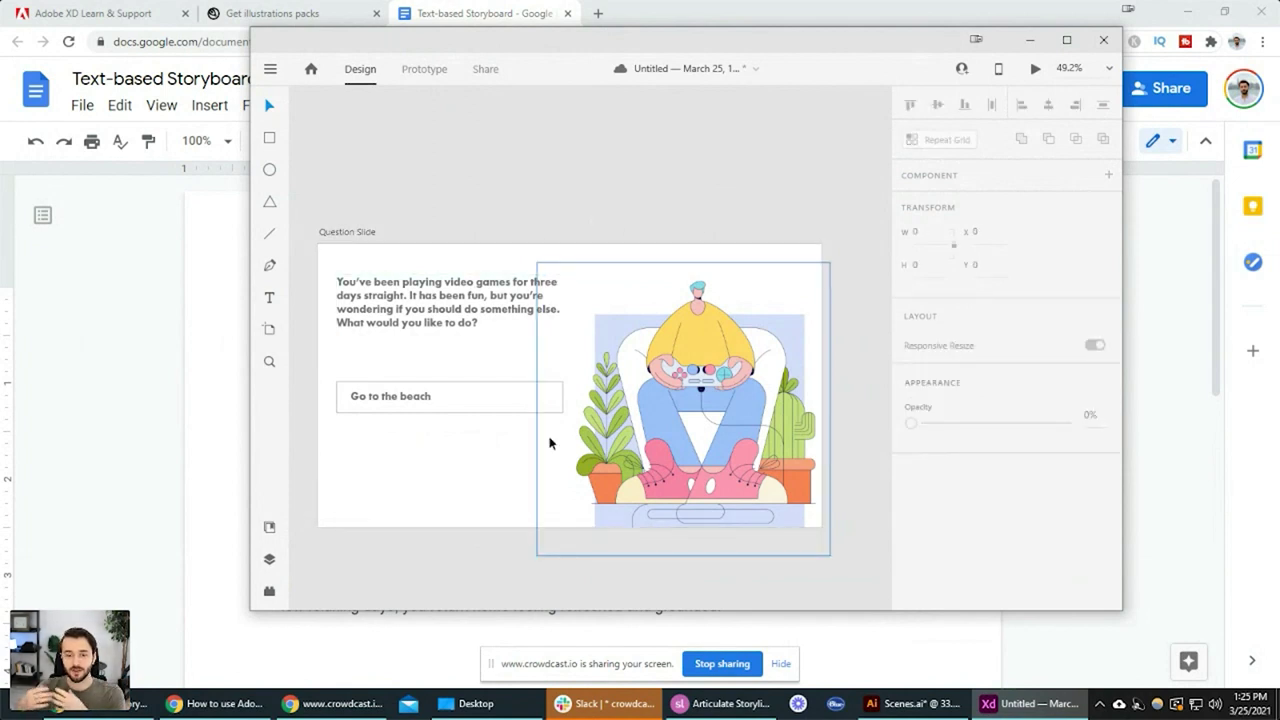
left_click(355, 233)
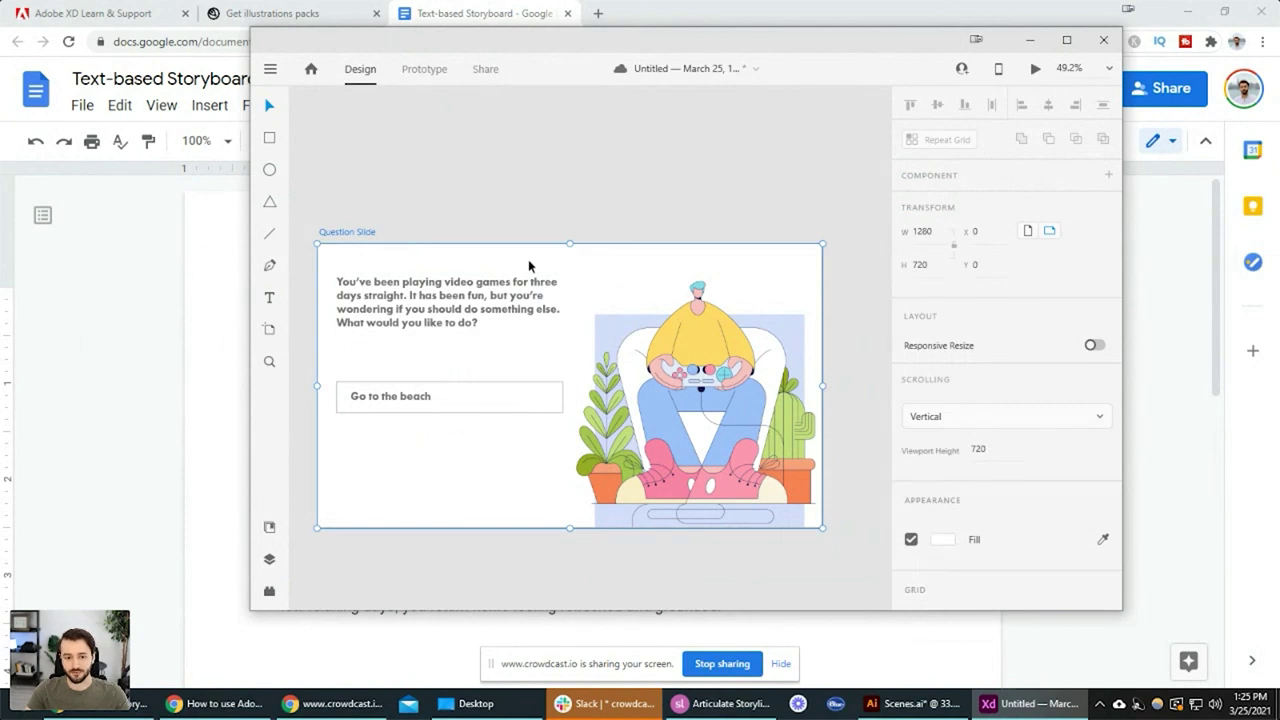
left_click(514, 200)
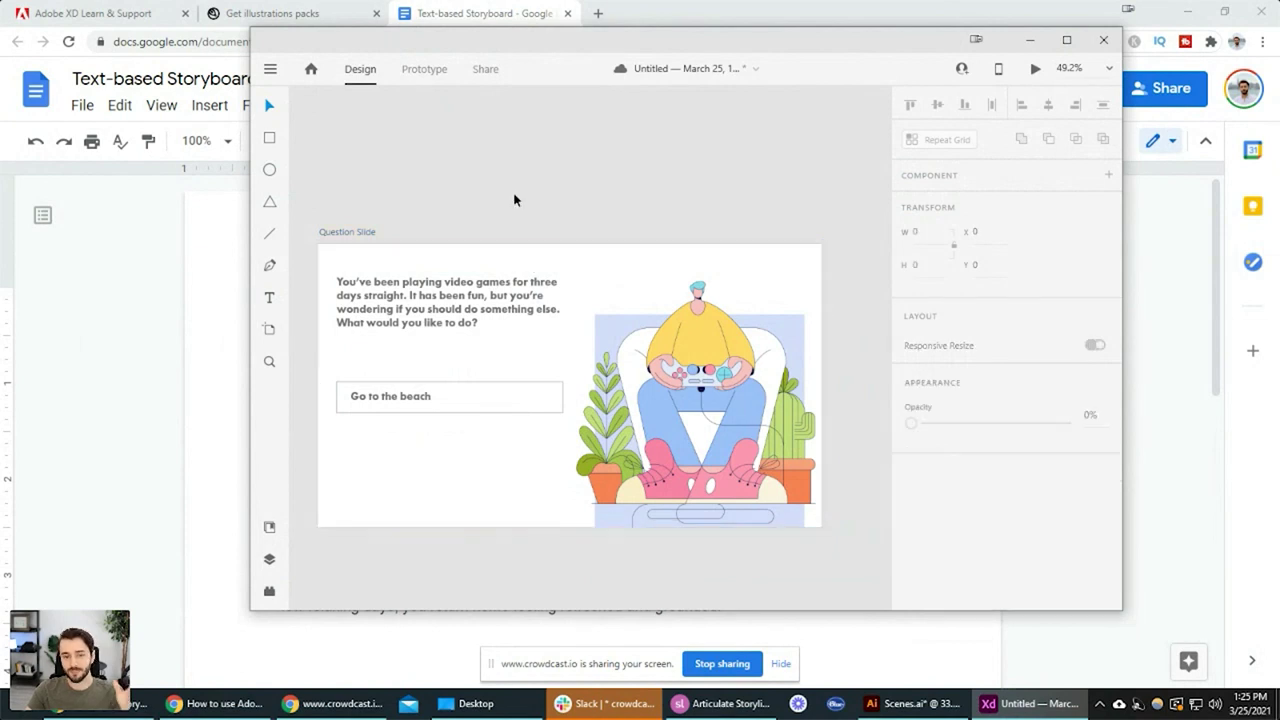
left_click(455, 300)
left_click(520, 369)
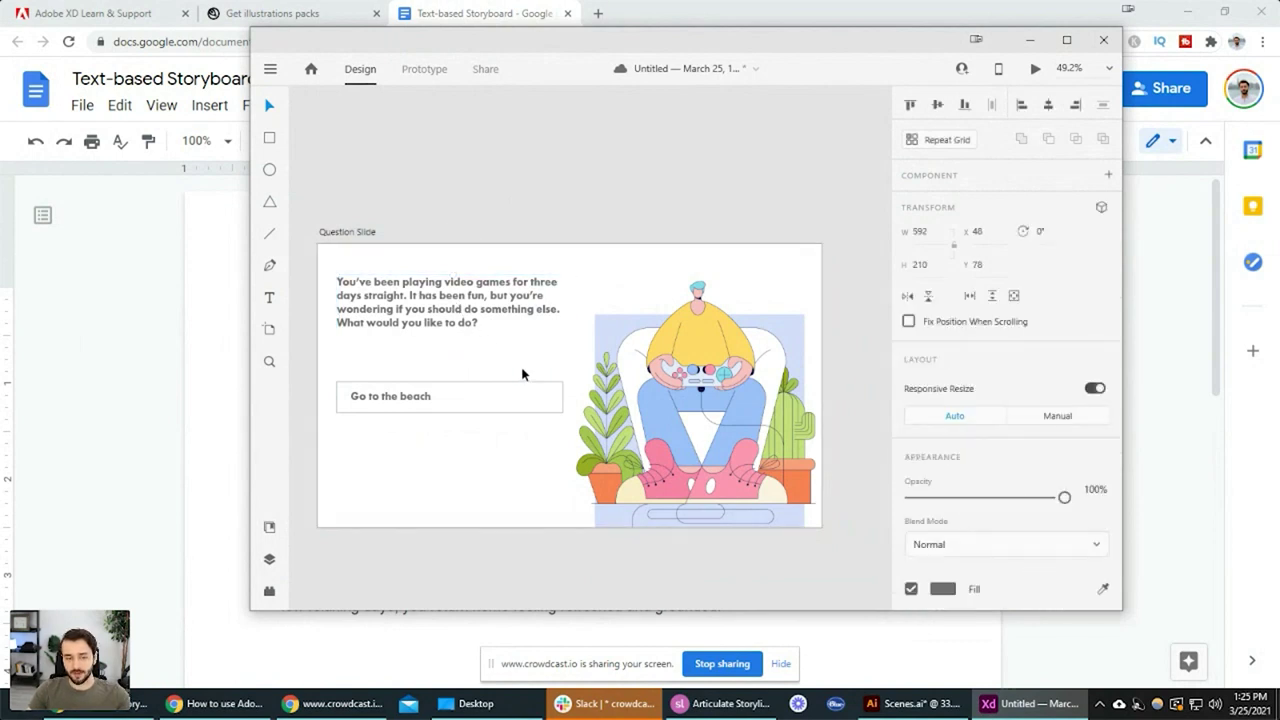
left_click(683, 400)
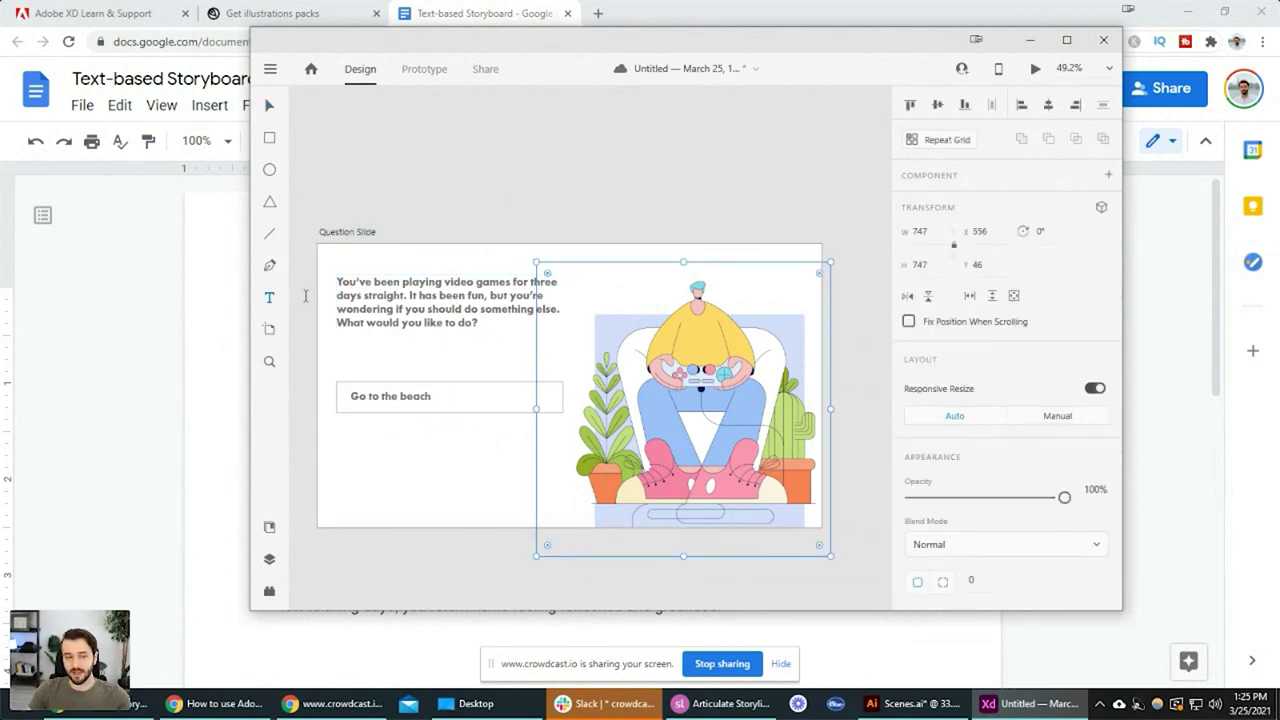
Try adding the sample text "ewfwefw" below the answer box, and delete it
left_click(368, 450)
type("ewfwefw")
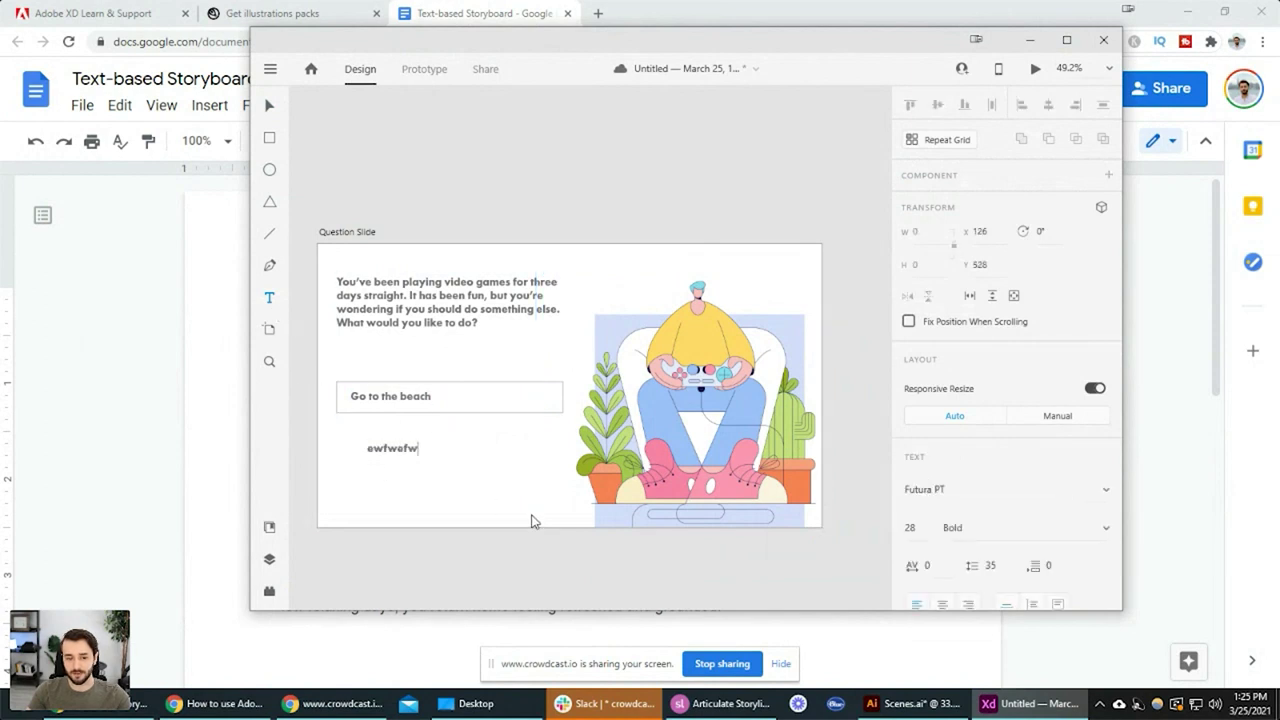
key("Escape")
key("Delete")
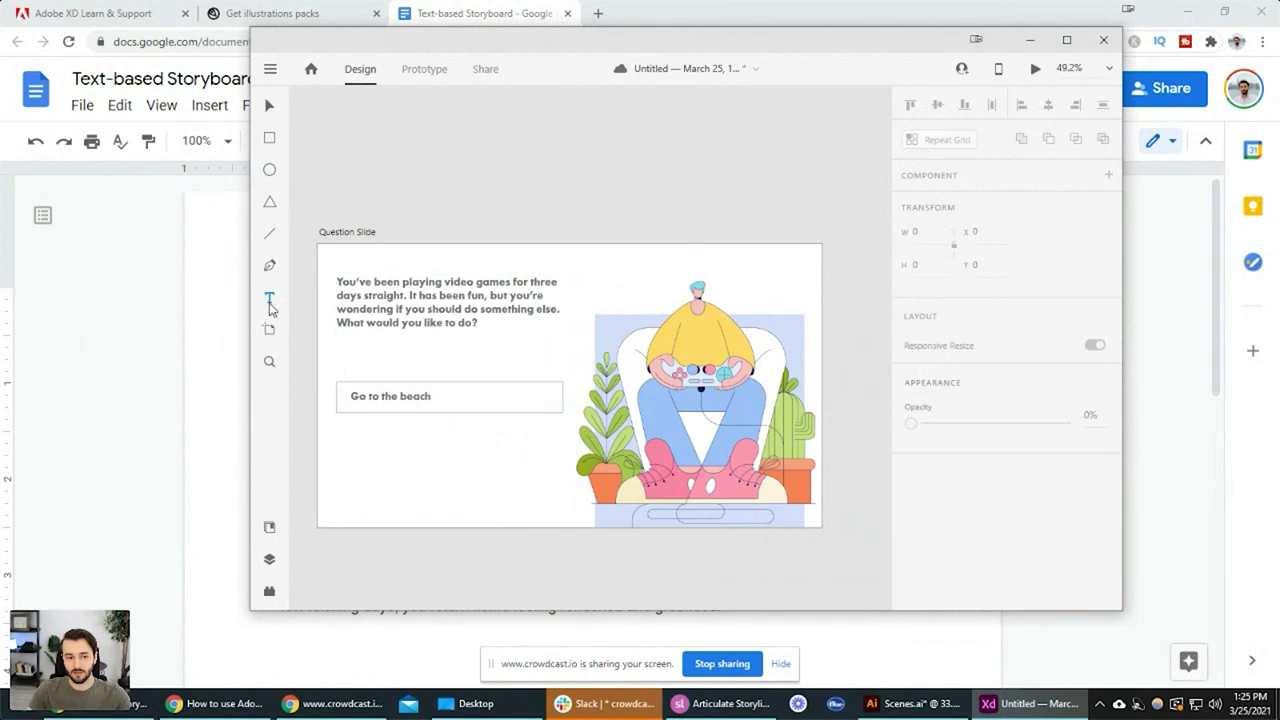
Try starting a text object over the character's yellow shirt, and cancel it
left_click(269, 299)
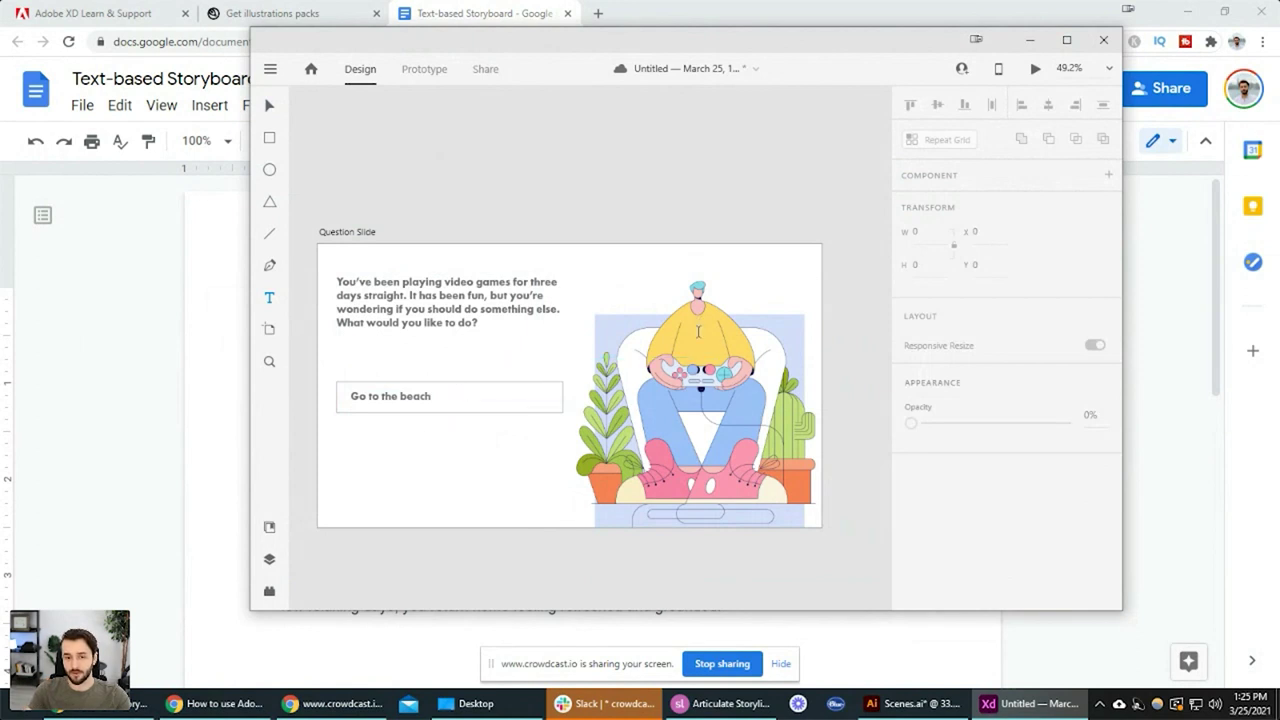
left_click(698, 332)
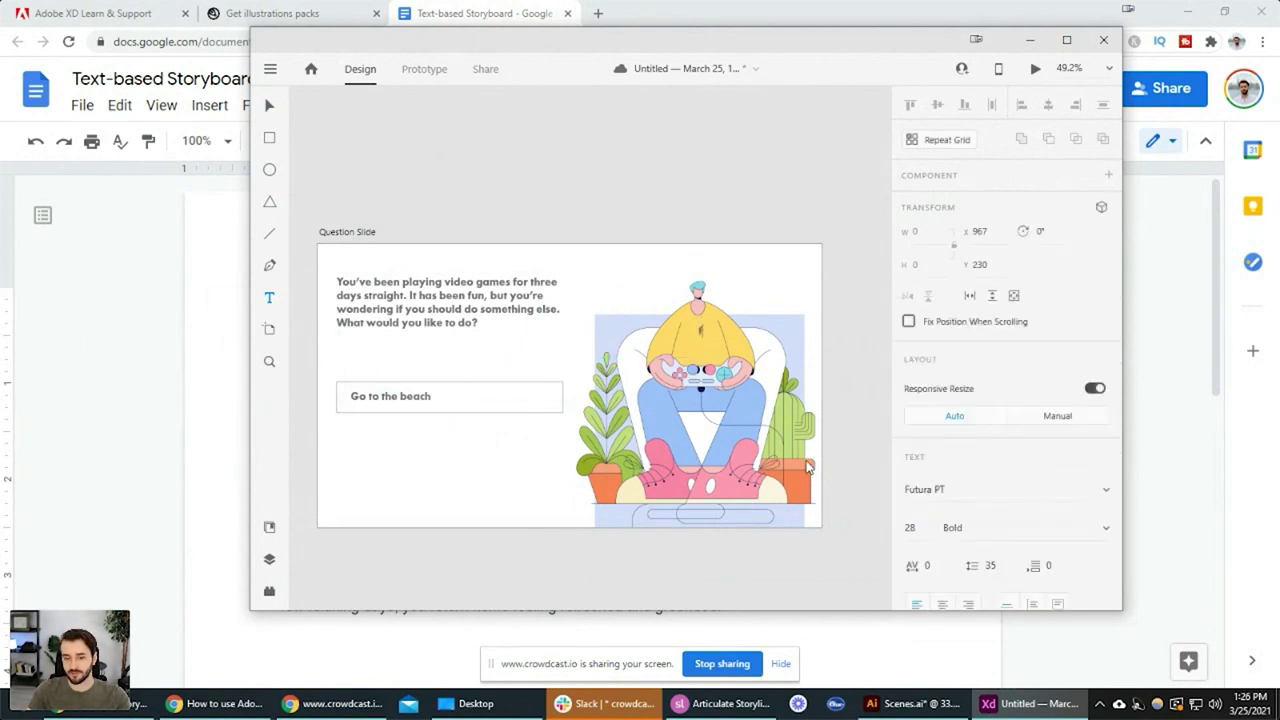
key("Escape")
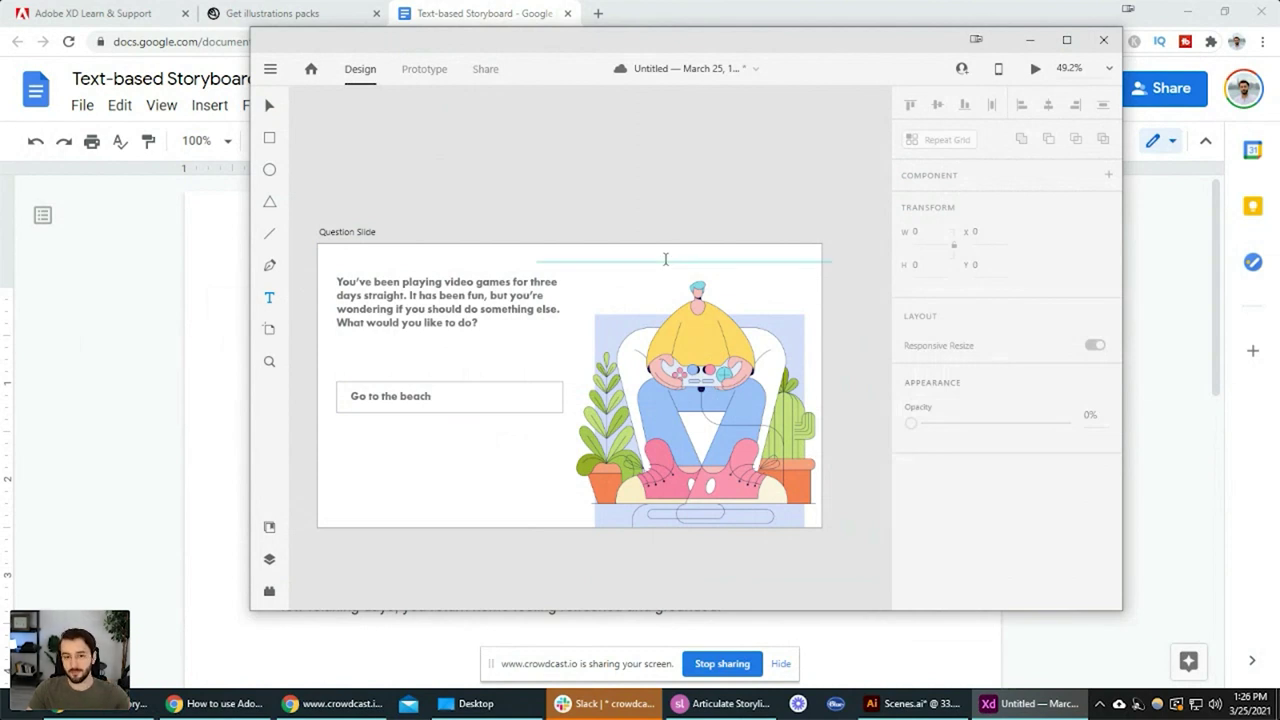
key("v")
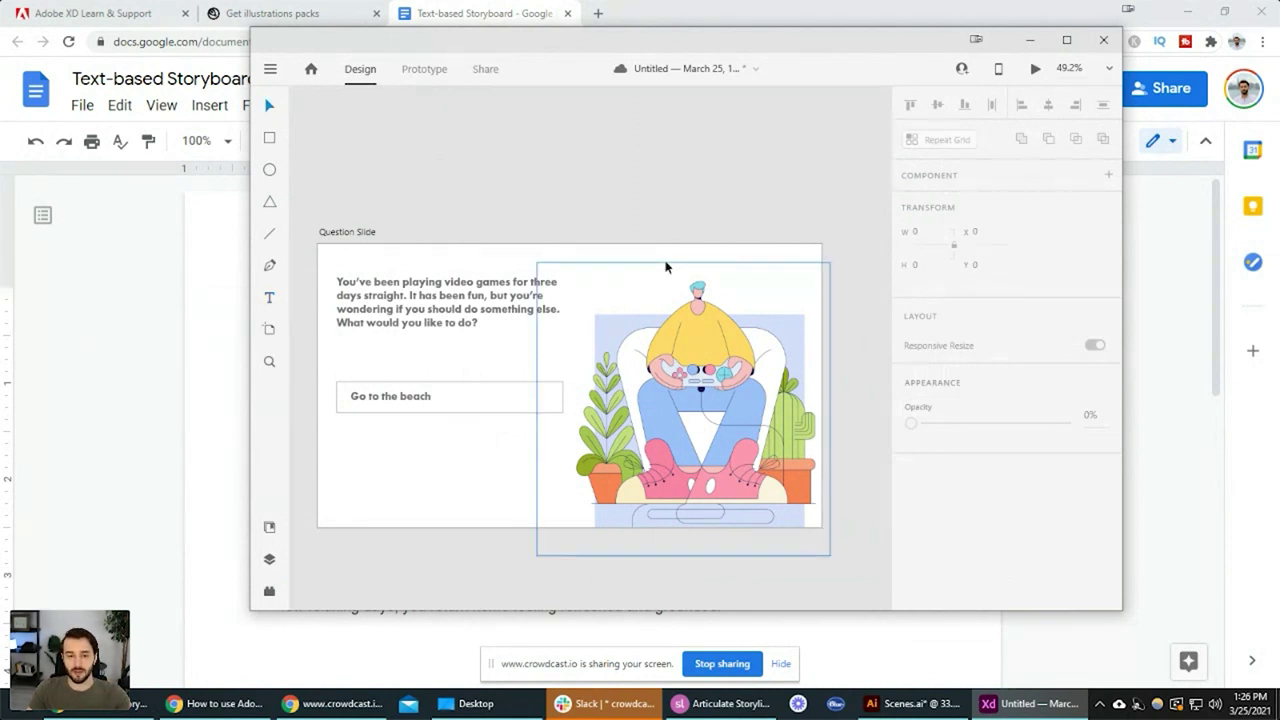
left_click(716, 355)
left_click(480, 317)
left_click(517, 524)
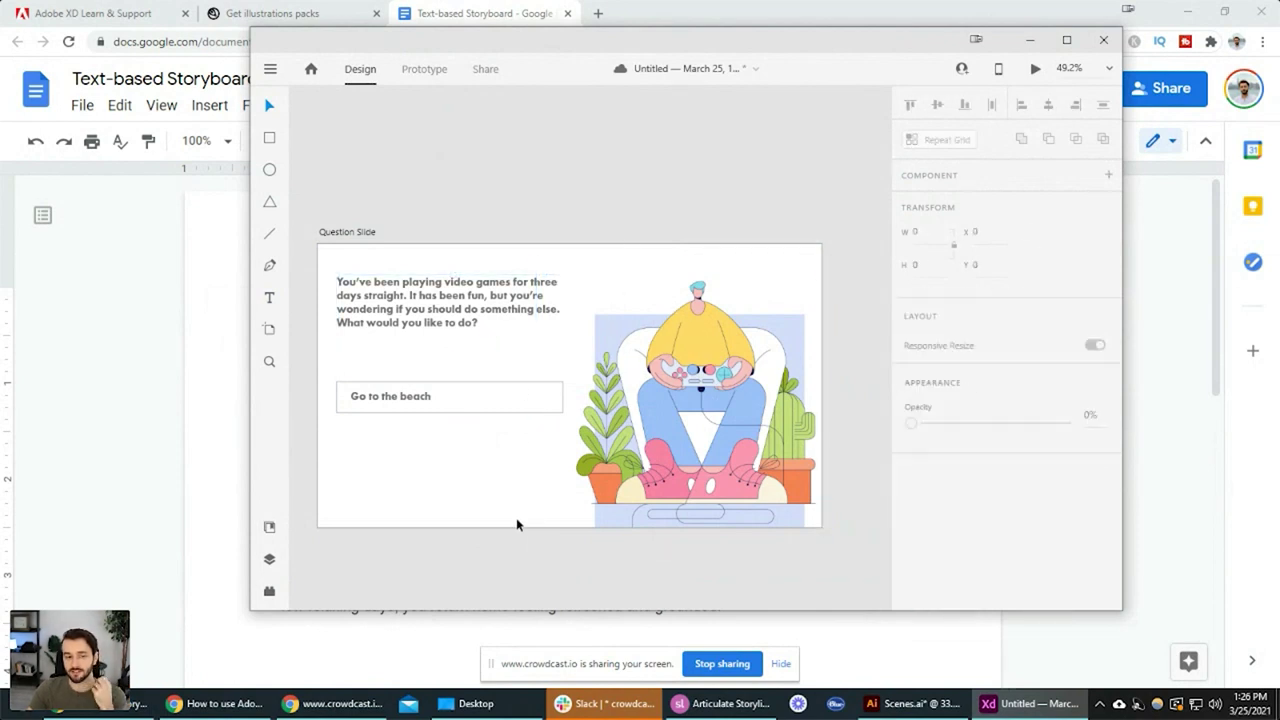
left_click(352, 233)
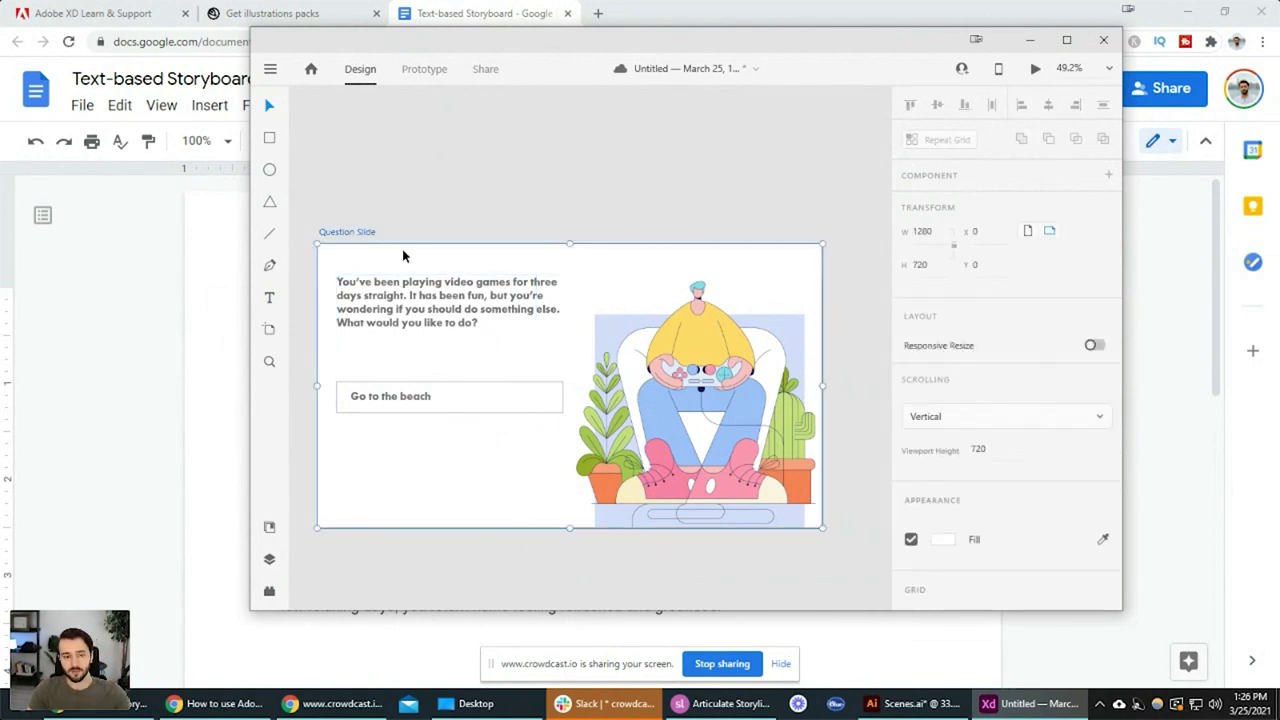
Duplicate the Question Slide artboard so the copy sits beside the original
left_click(384, 204)
left_click(355, 237)
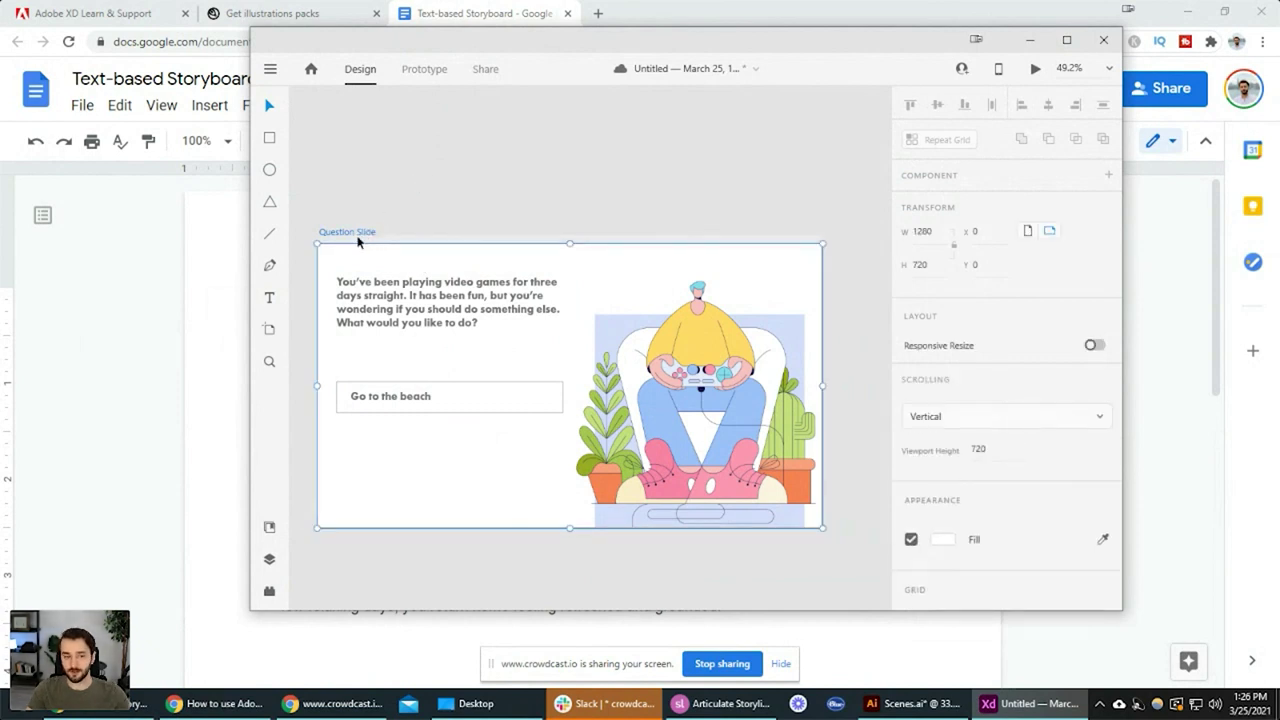
left_click(376, 234)
left_click(372, 234)
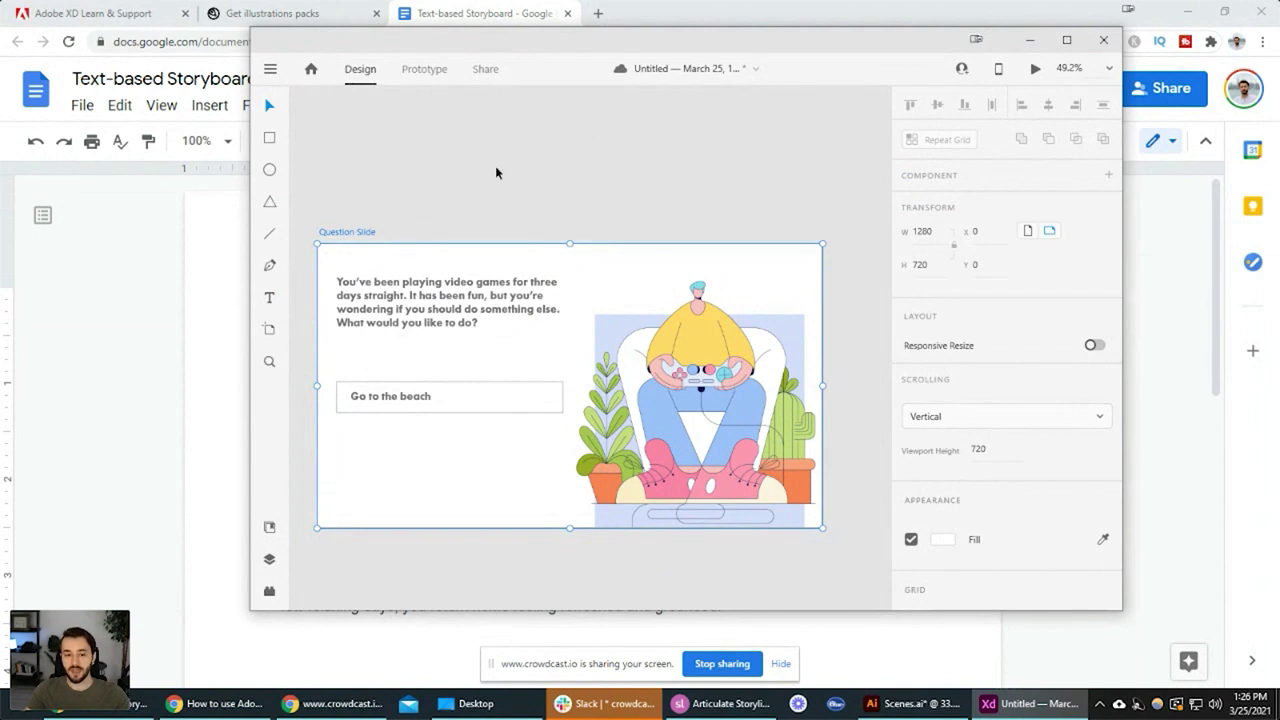
key("ctrl+d")
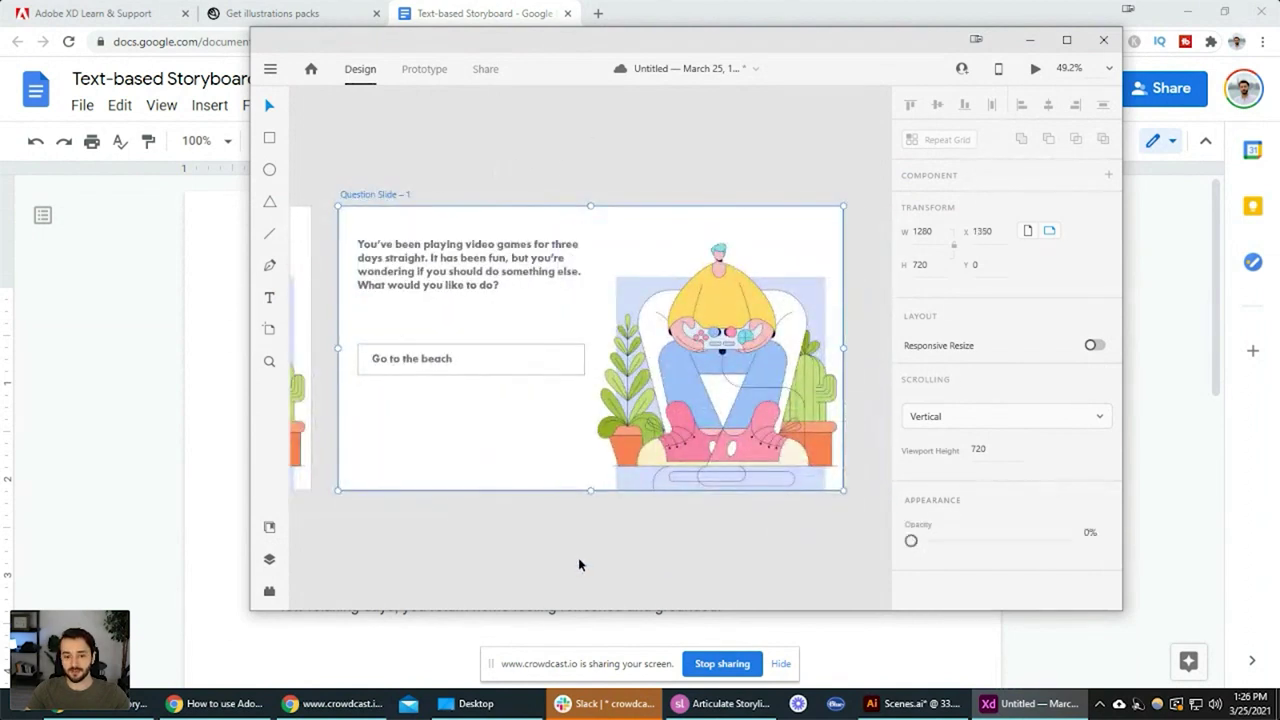
left_click(578, 565)
left_click_drag(466, 523, 503, 503)
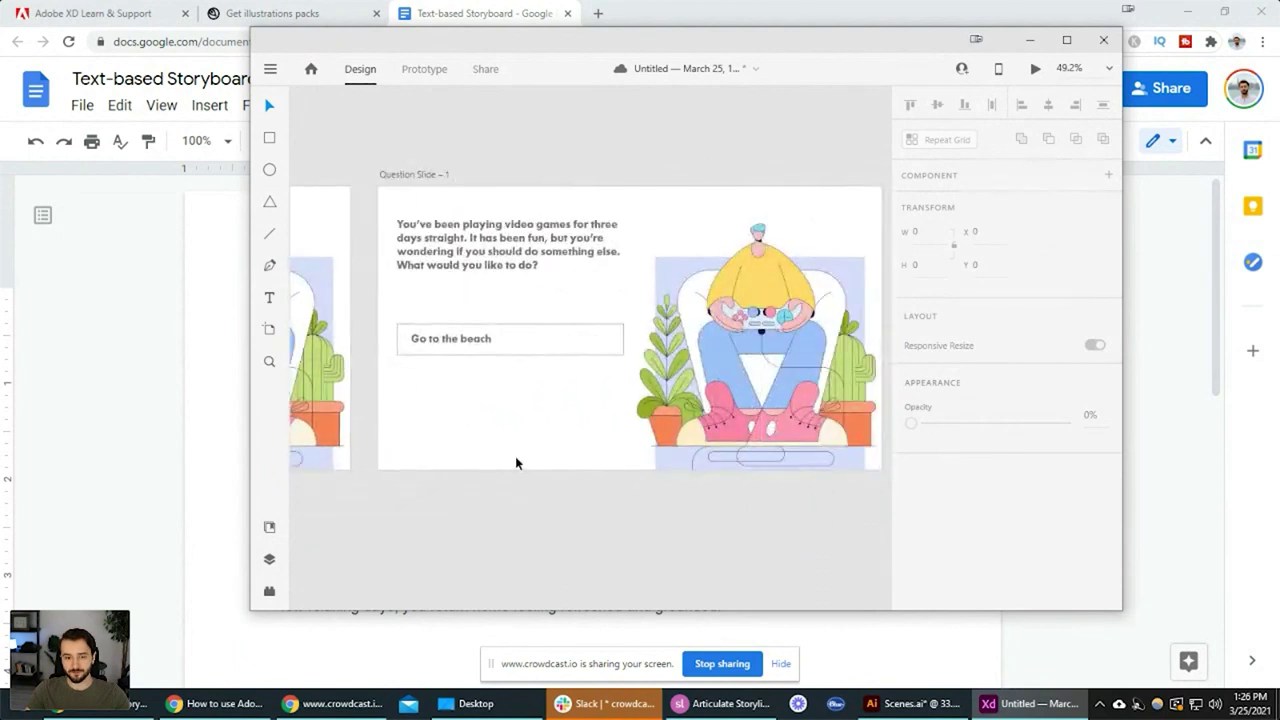
Examine the question text on the duplicated slide, highlighting the situation sentences and the closing question in turn
left_click(474, 228)
double_click(522, 268)
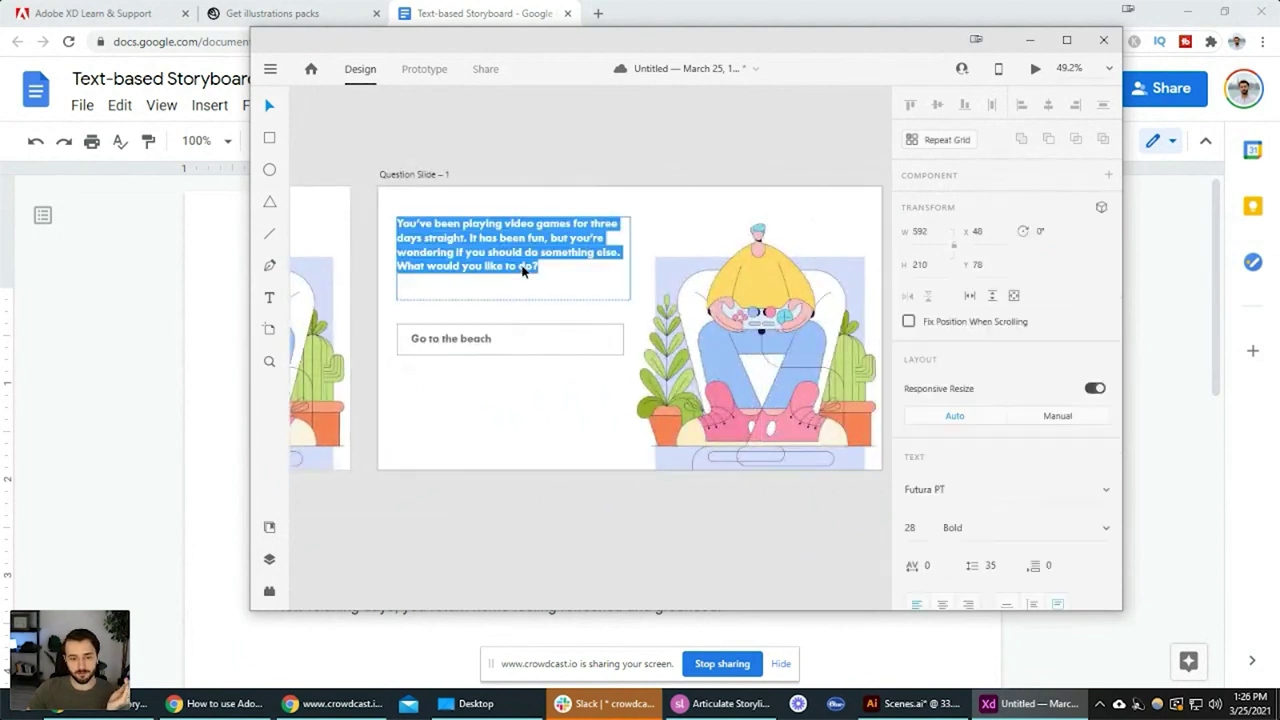
left_click(539, 270)
left_click_drag(622, 252, 383, 232)
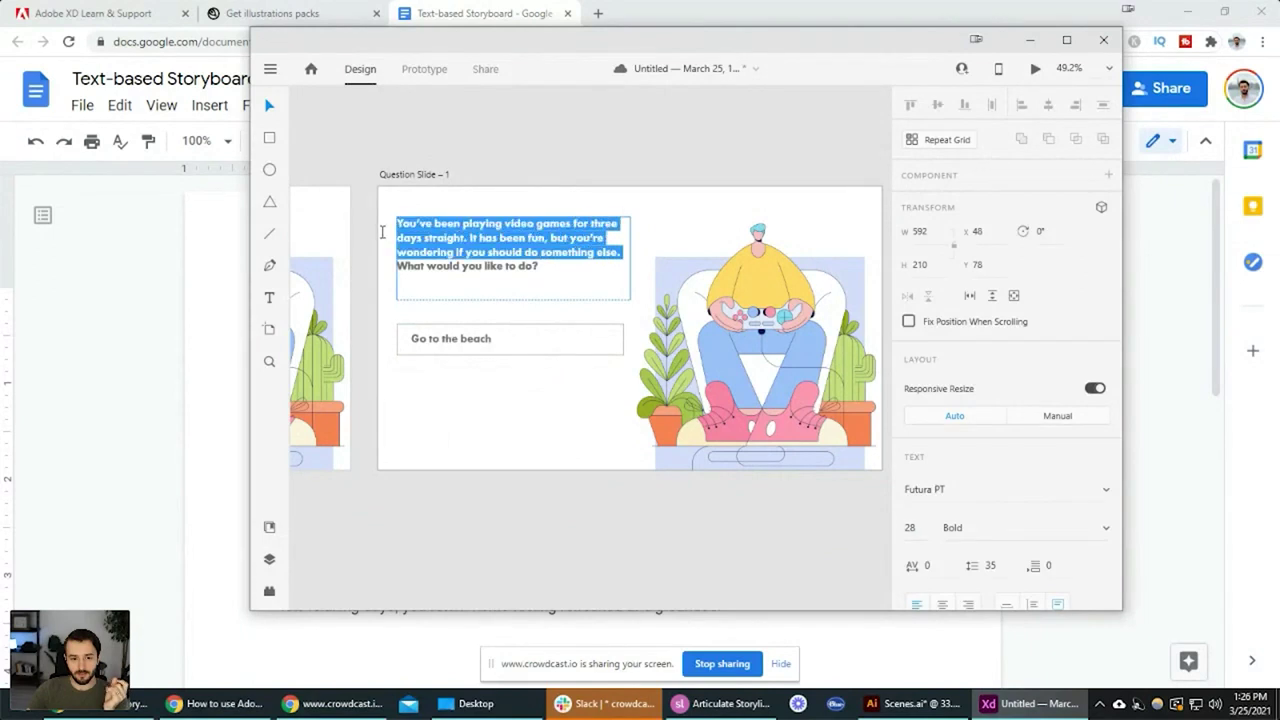
left_click(549, 265)
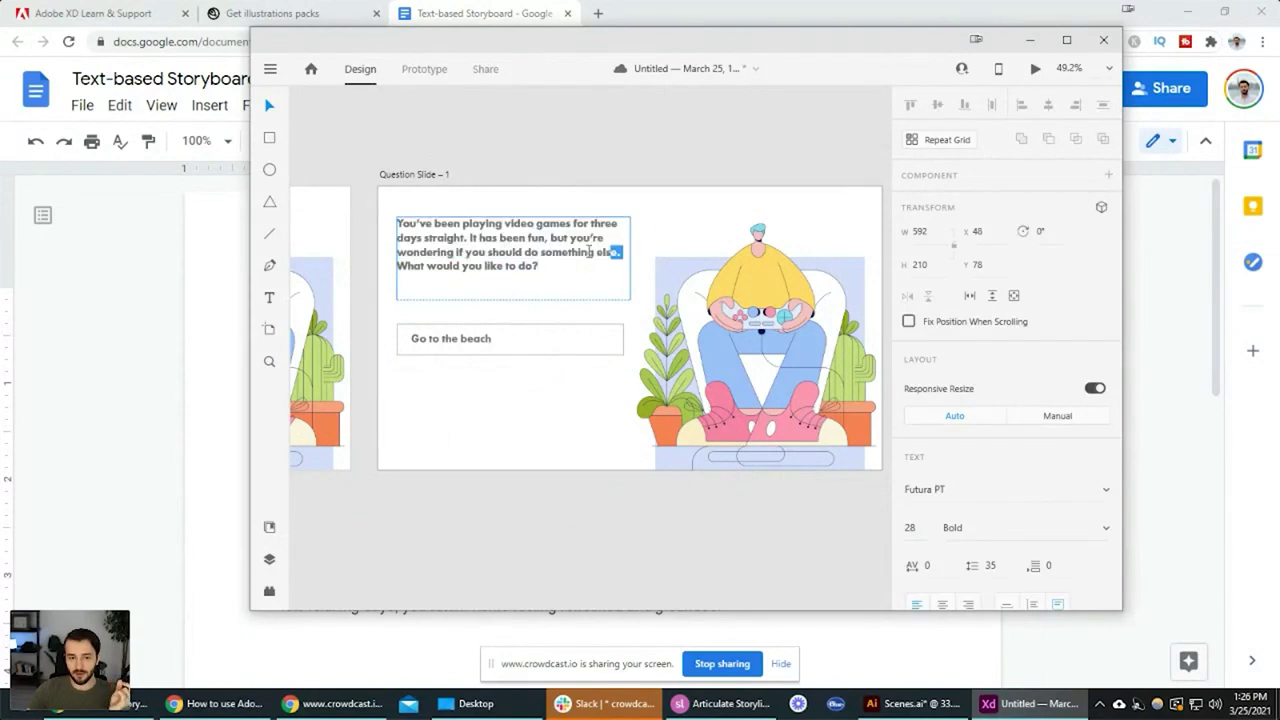
left_click_drag(622, 252, 370, 227)
left_click_drag(553, 265, 385, 265)
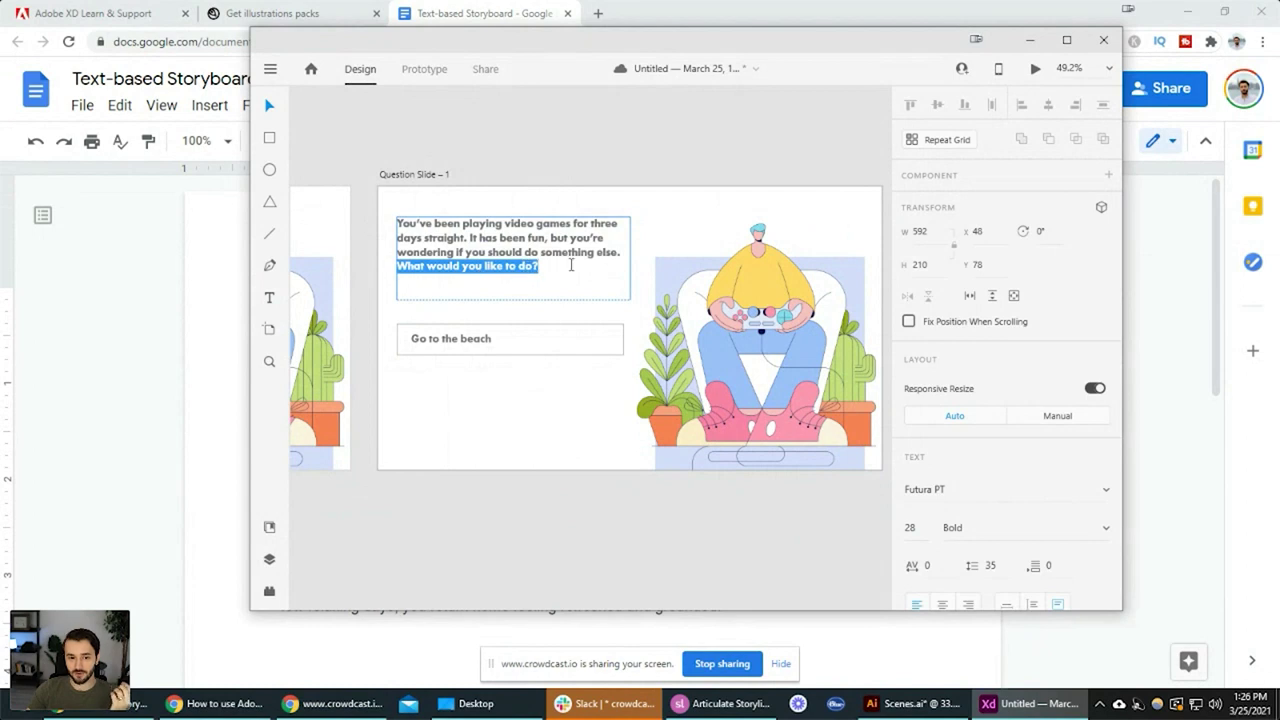
left_click_drag(622, 252, 379, 224)
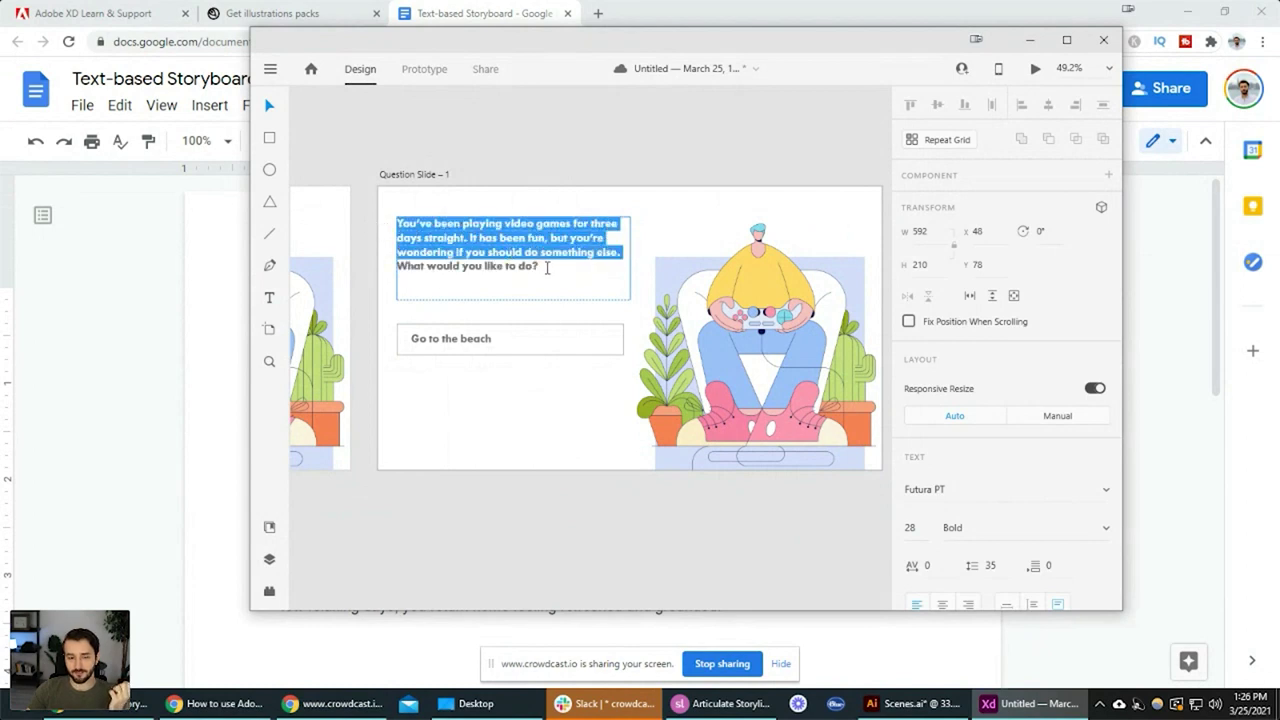
left_click(621, 258)
left_click_drag(627, 258, 384, 226)
left_click(553, 267)
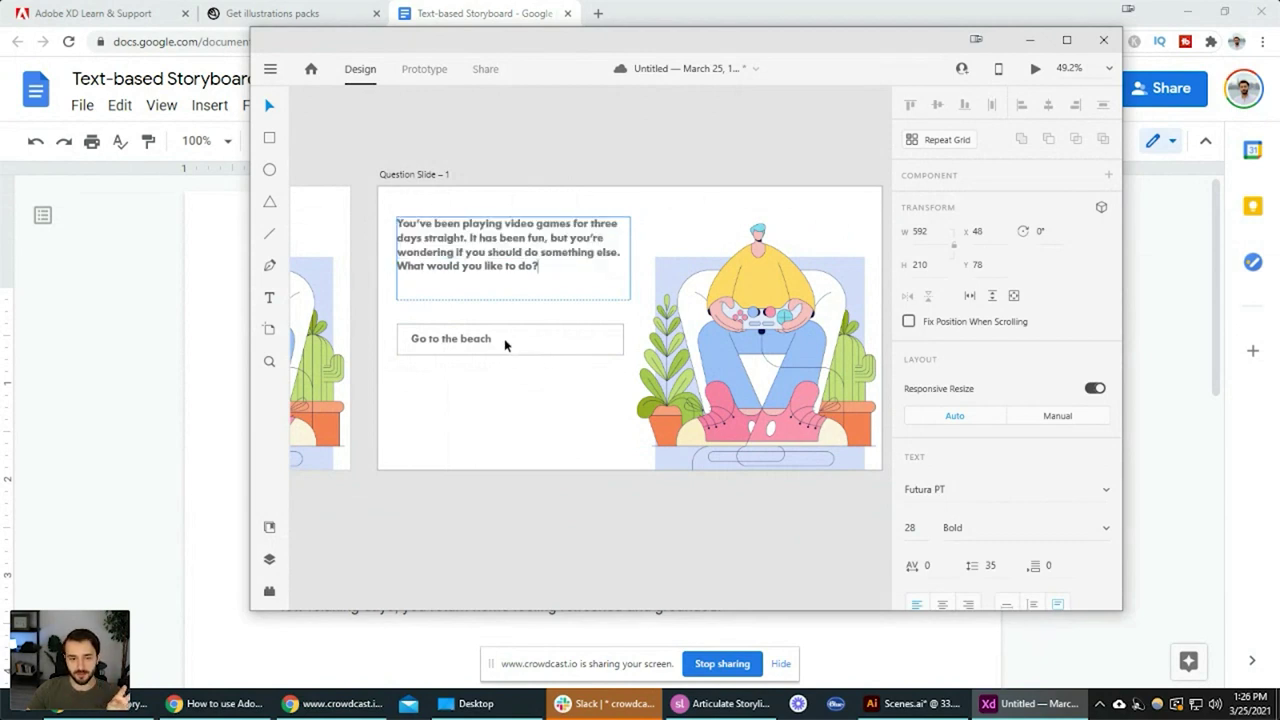
left_click(617, 448)
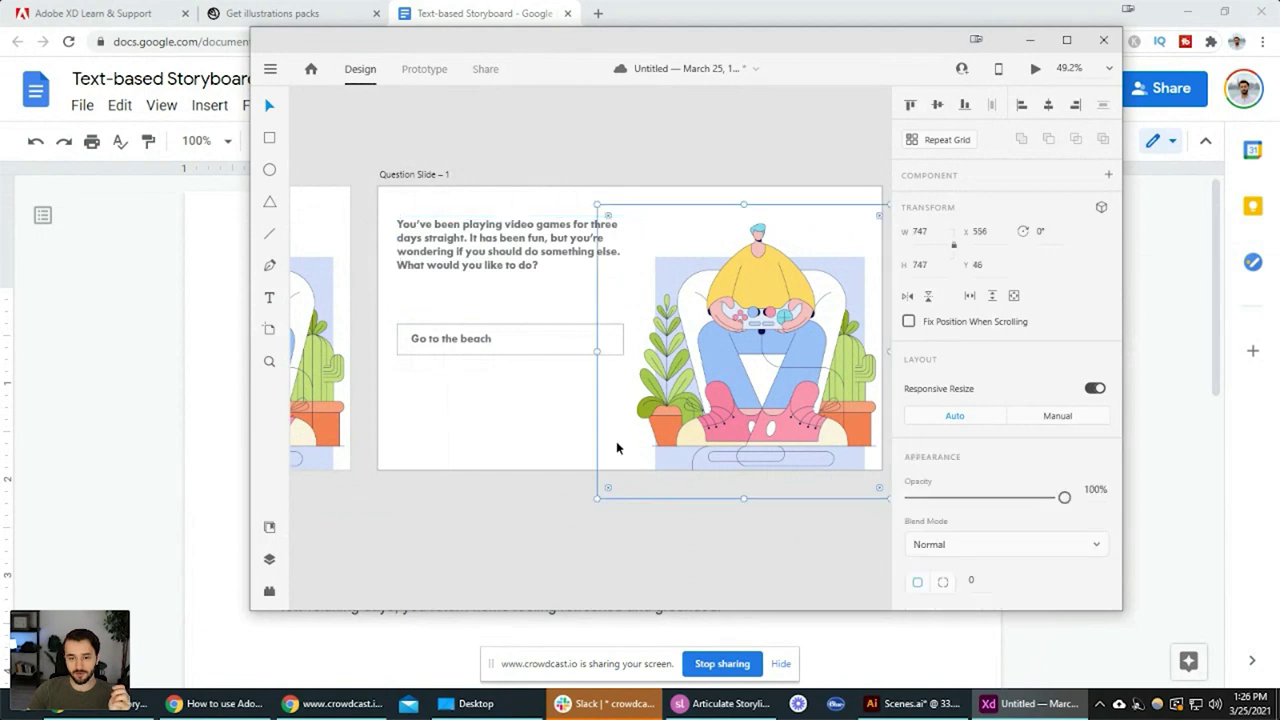
left_click(720, 545)
scroll(766, 375, "right", 2)
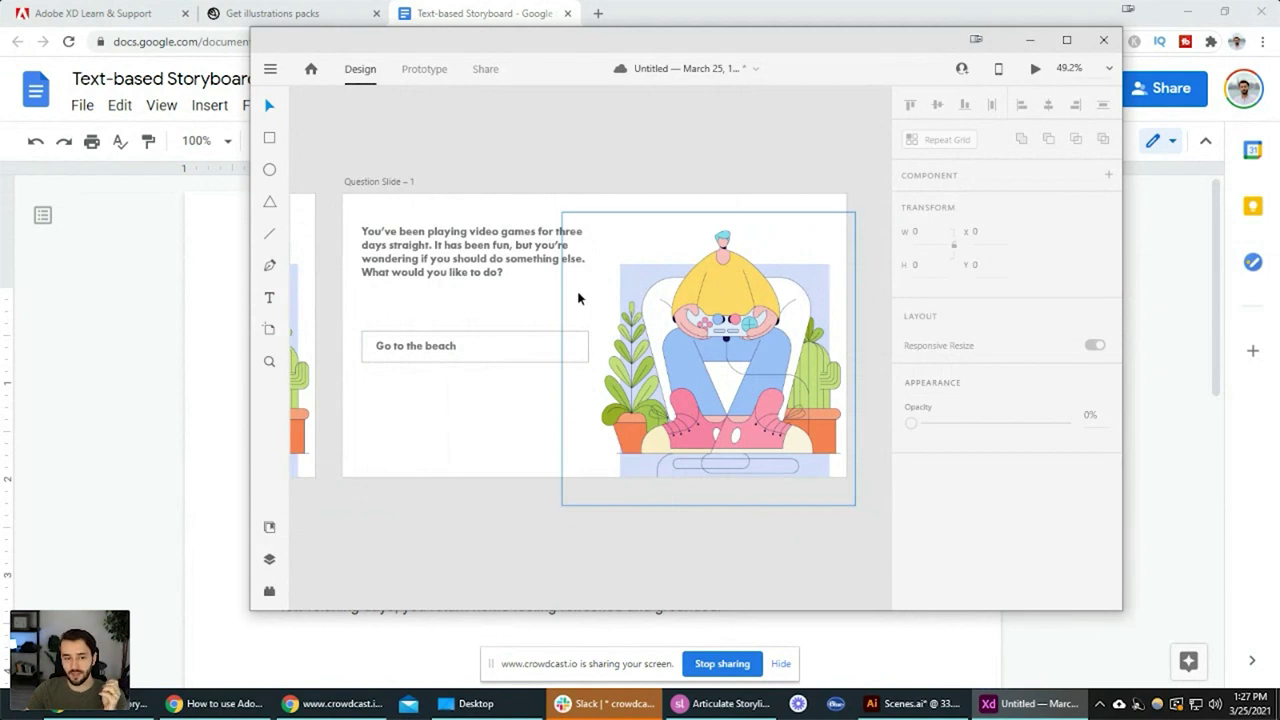
Try covering the whole duplicated artboard with a 1280 by 720 rectangle, and delete it
left_click(270, 140)
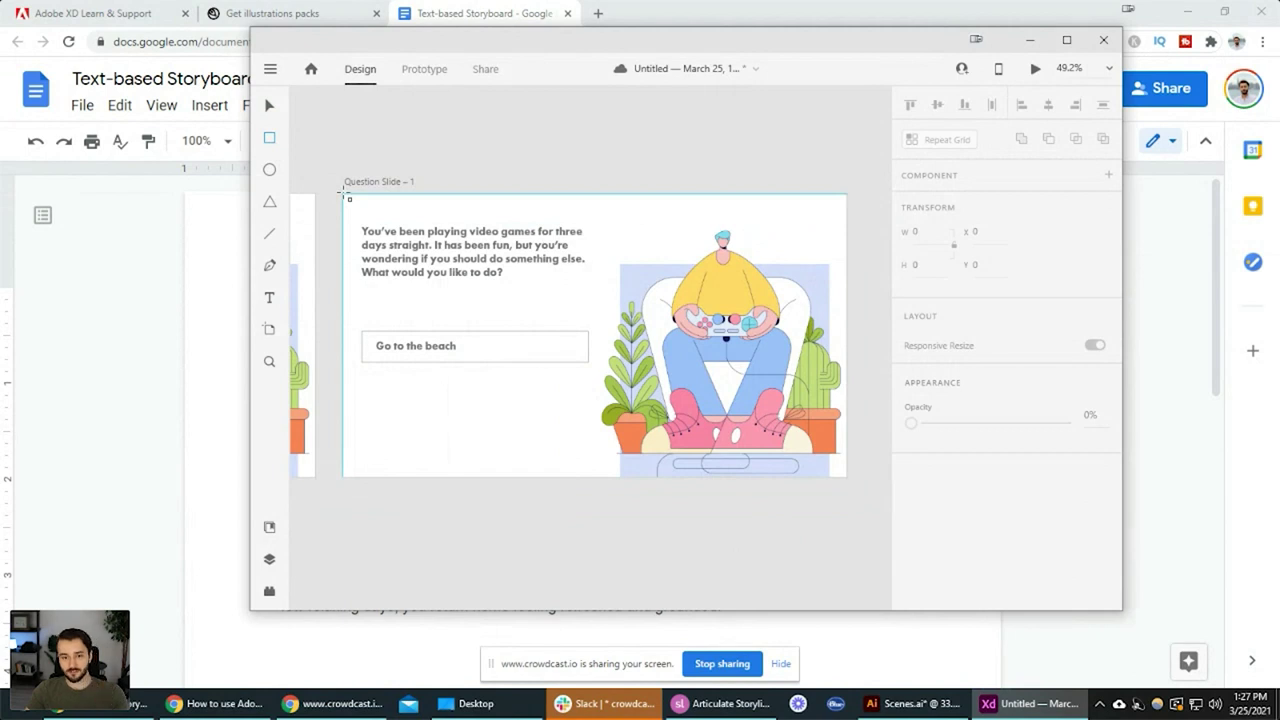
mouse_move(345, 196)
left_mouse_down()
mouse_move(846, 386)
mouse_move(846, 479)
left_mouse_up()
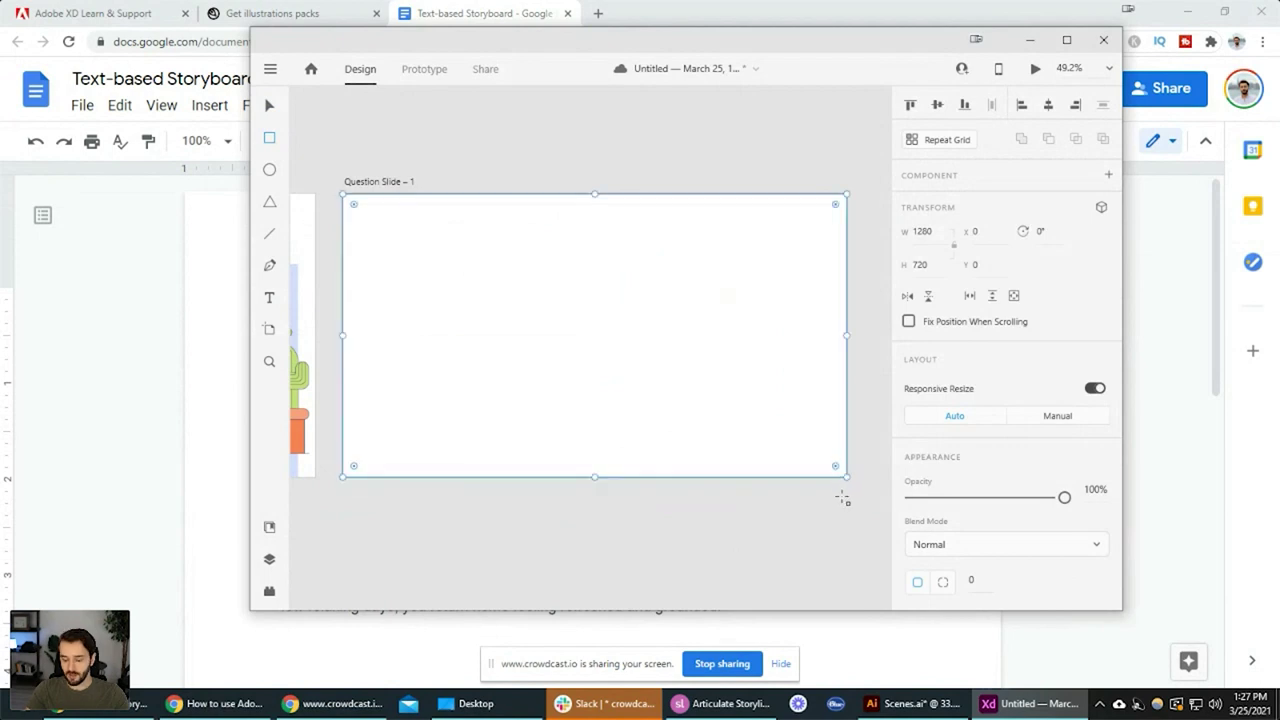
key("Delete")
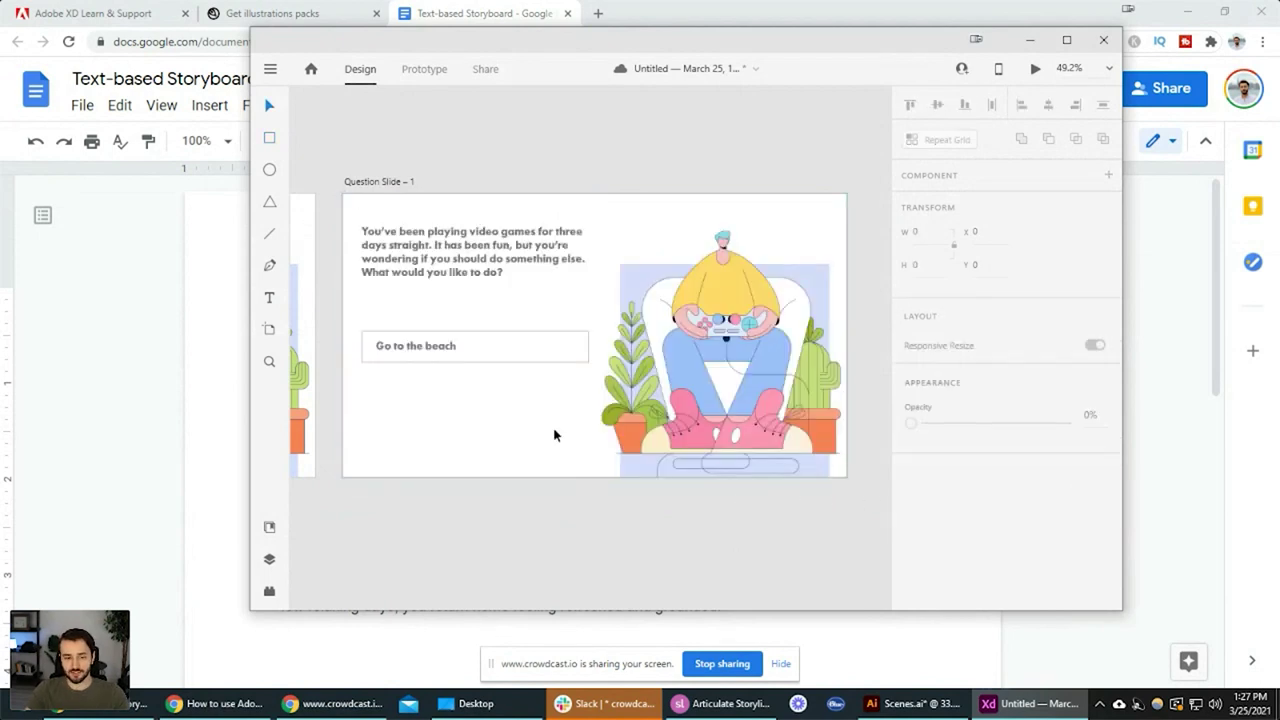
Fill the duplicated artboard with the light blue sampled from the illustration's background behind the character
left_click(388, 182)
scroll(995, 405, "down", 1)
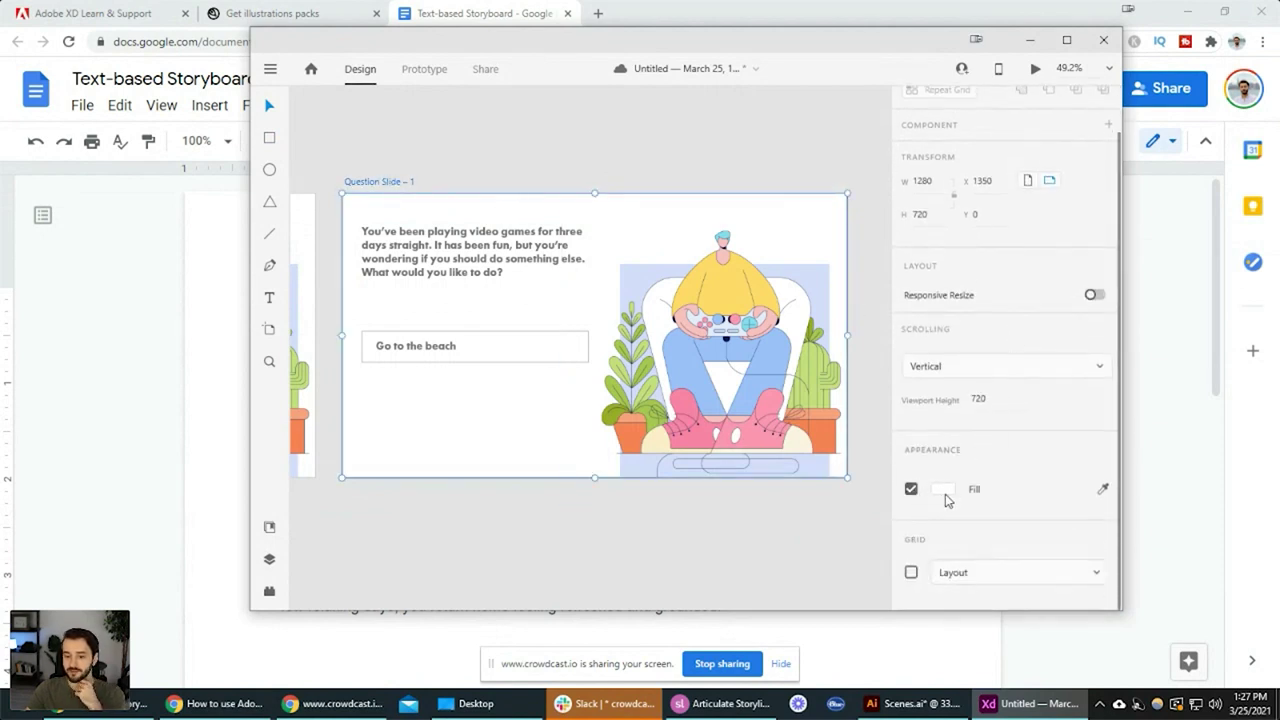
left_click(1104, 492)
left_click(641, 283)
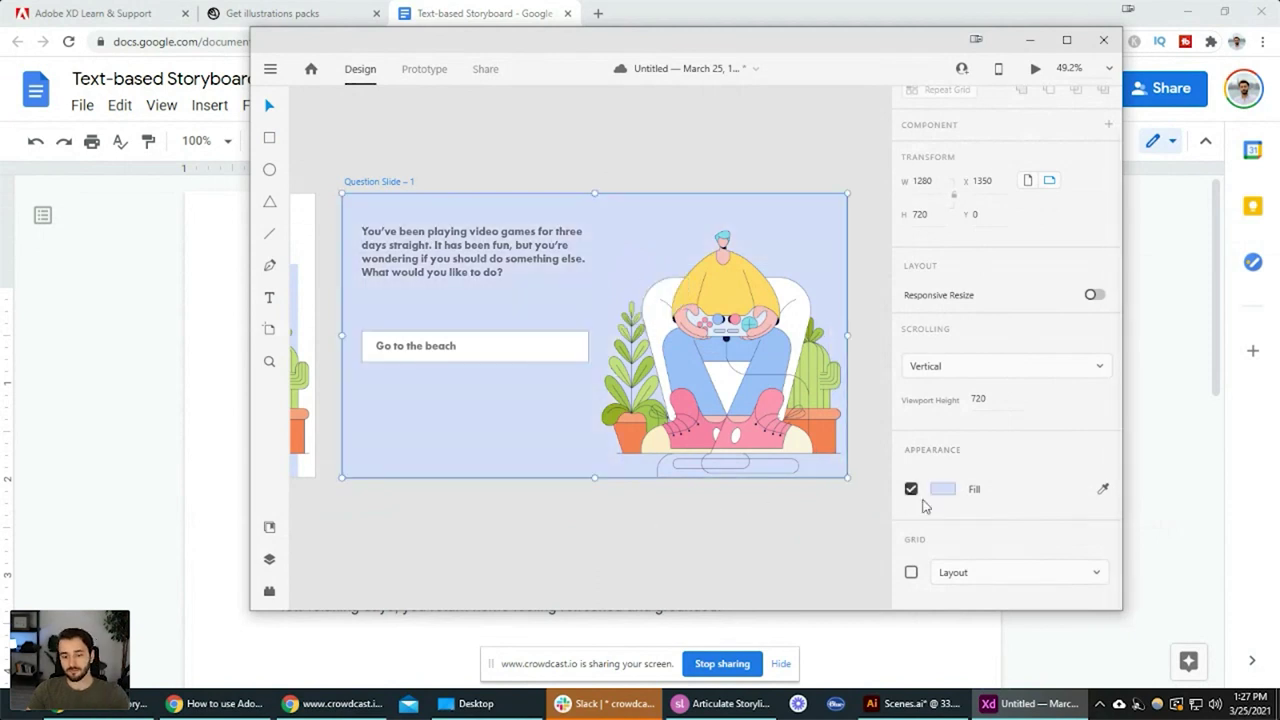
left_click(621, 522)
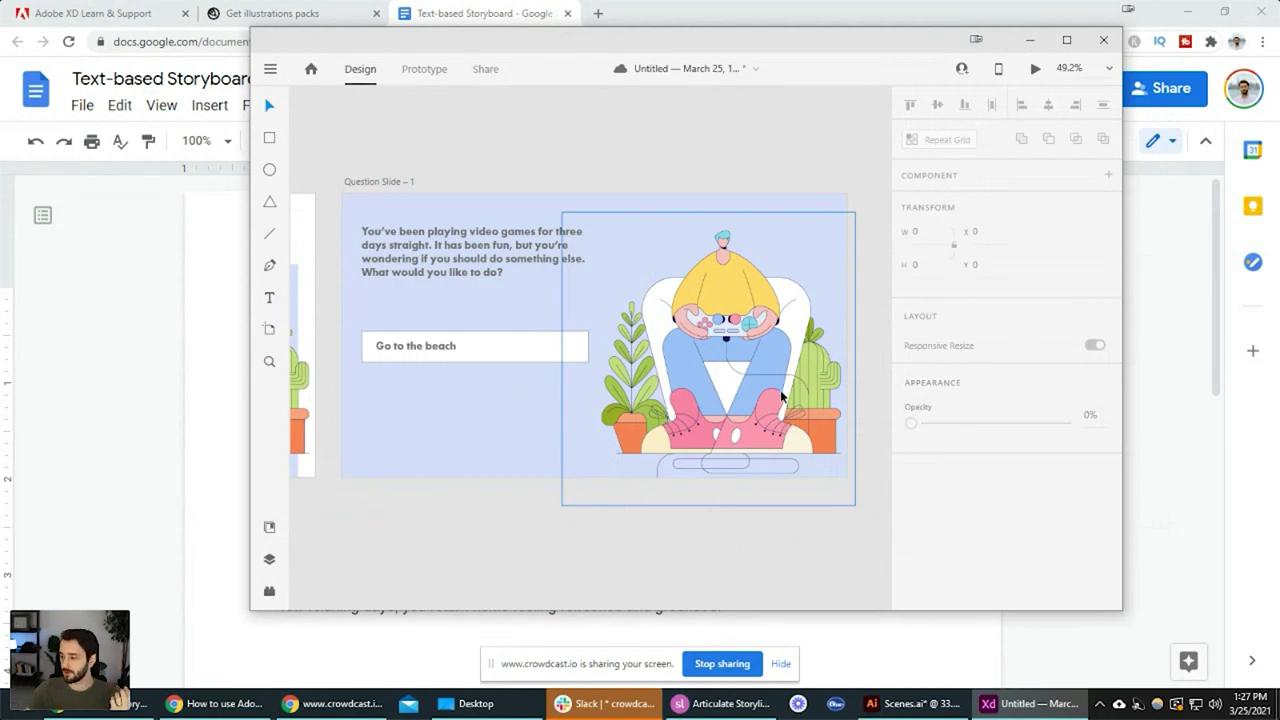
Try a white fill, hex FFFFFF, on the question text of the duplicated slide
left_click(468, 278)
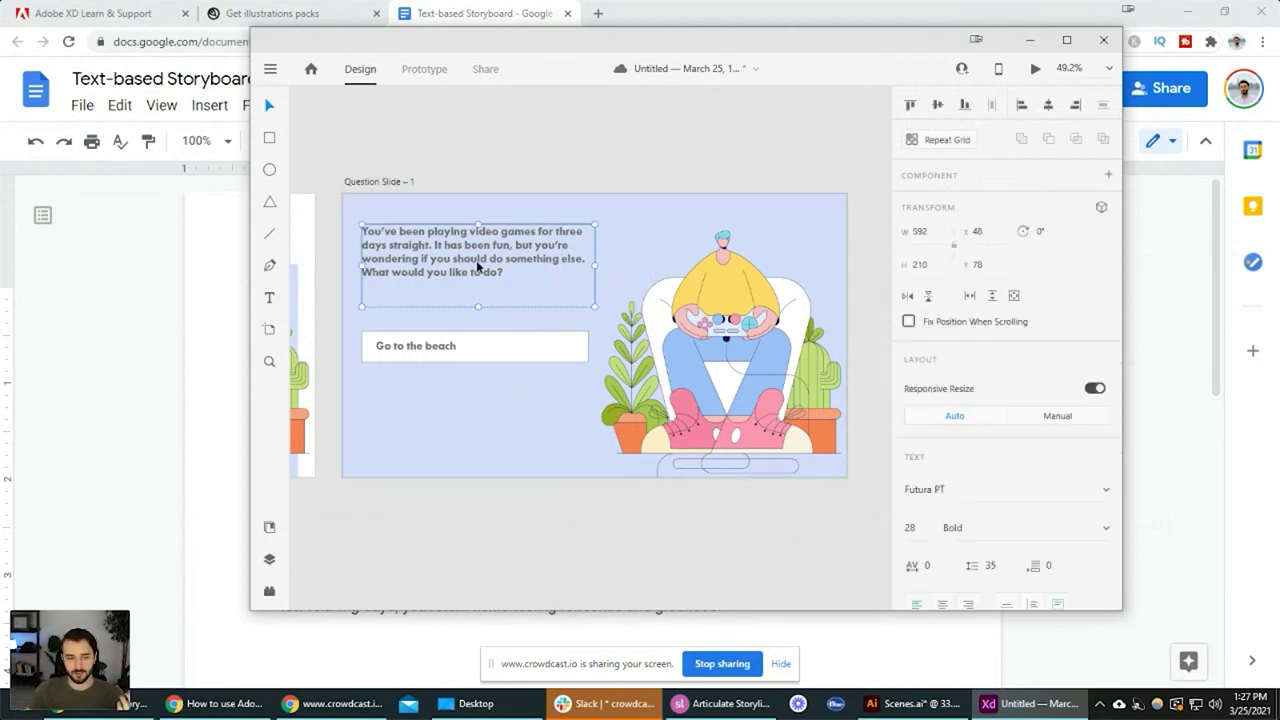
scroll(432, 276, "up", 2, "ctrl")
scroll(432, 276, "left", 1)
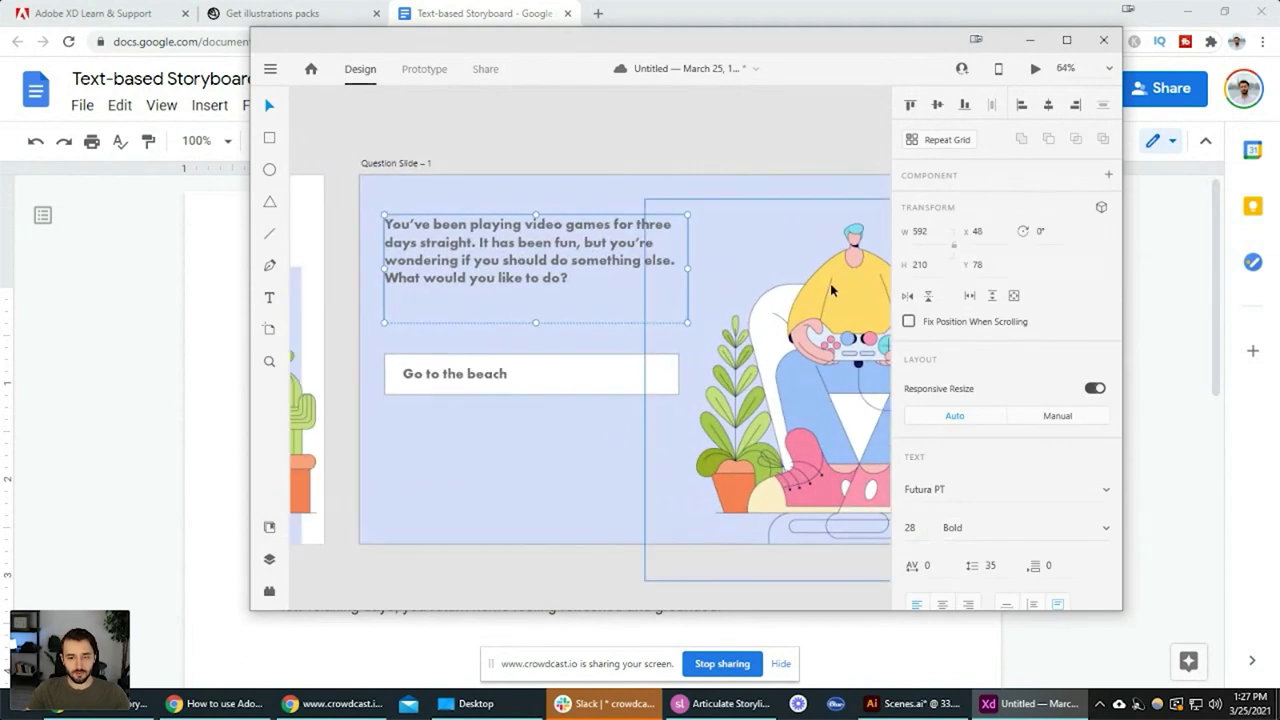
scroll(988, 484, "down", 1)
scroll(988, 484, "up", 1)
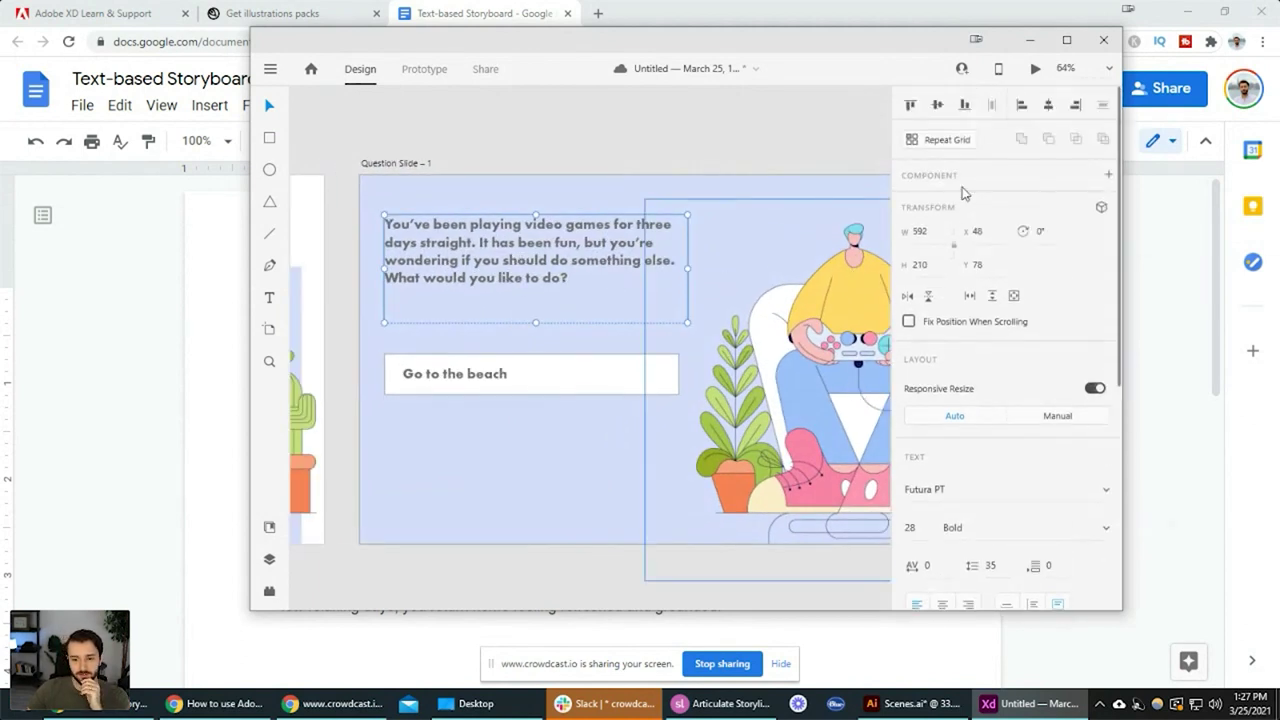
scroll(966, 423, "down", 4)
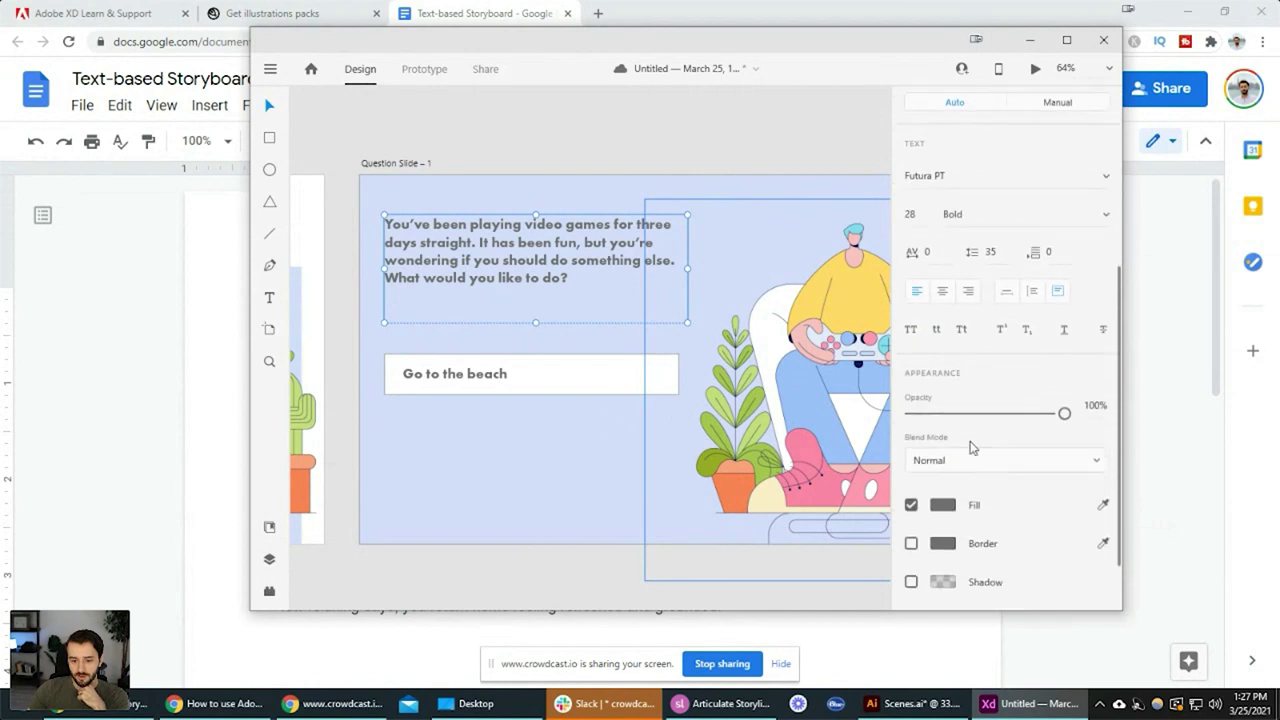
left_click(950, 508)
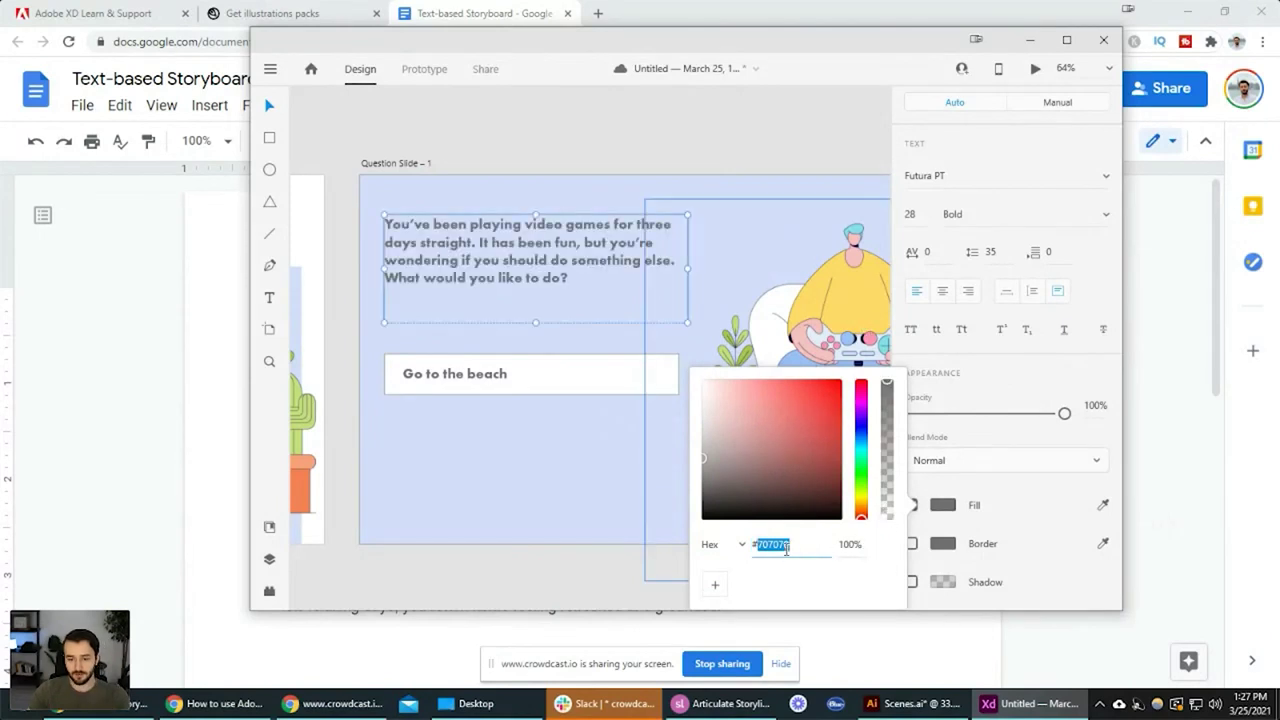
type("ffffff")
key("Return")
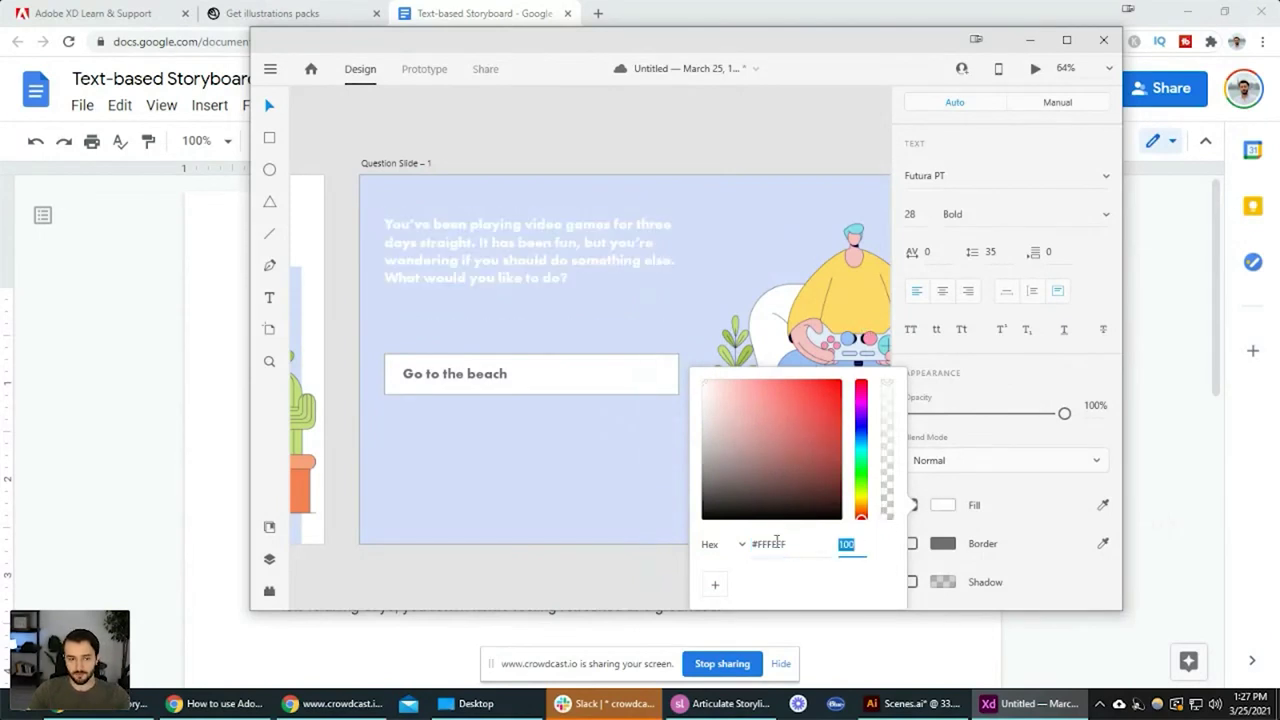
Set the question text's fill color to black, hex 000000, and deselect it
left_click(768, 543)
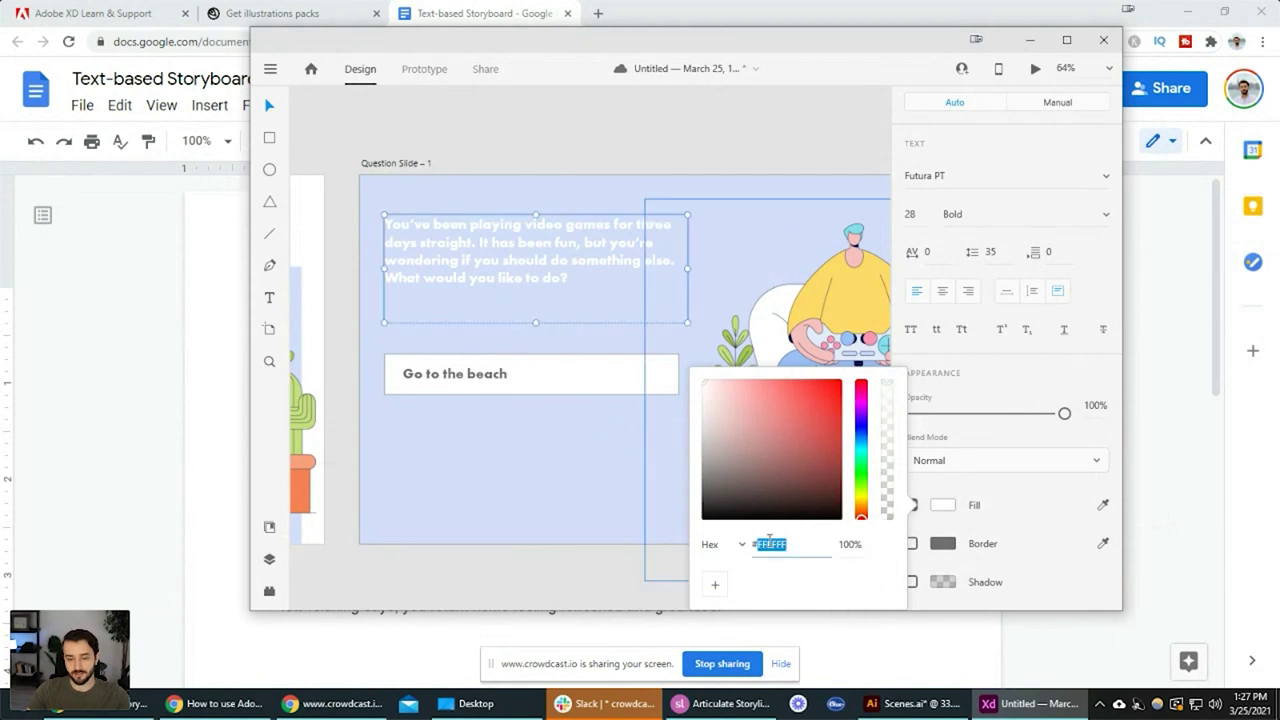
type("00")
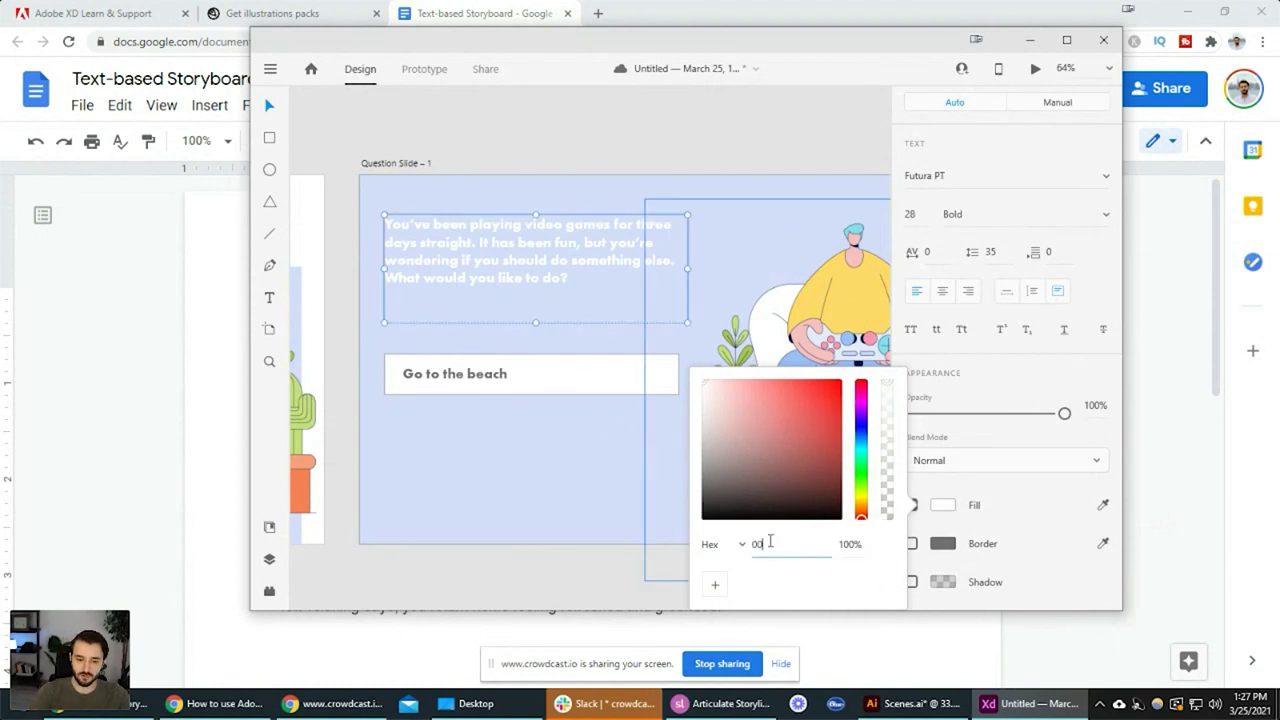
type("0000")
key("Return")
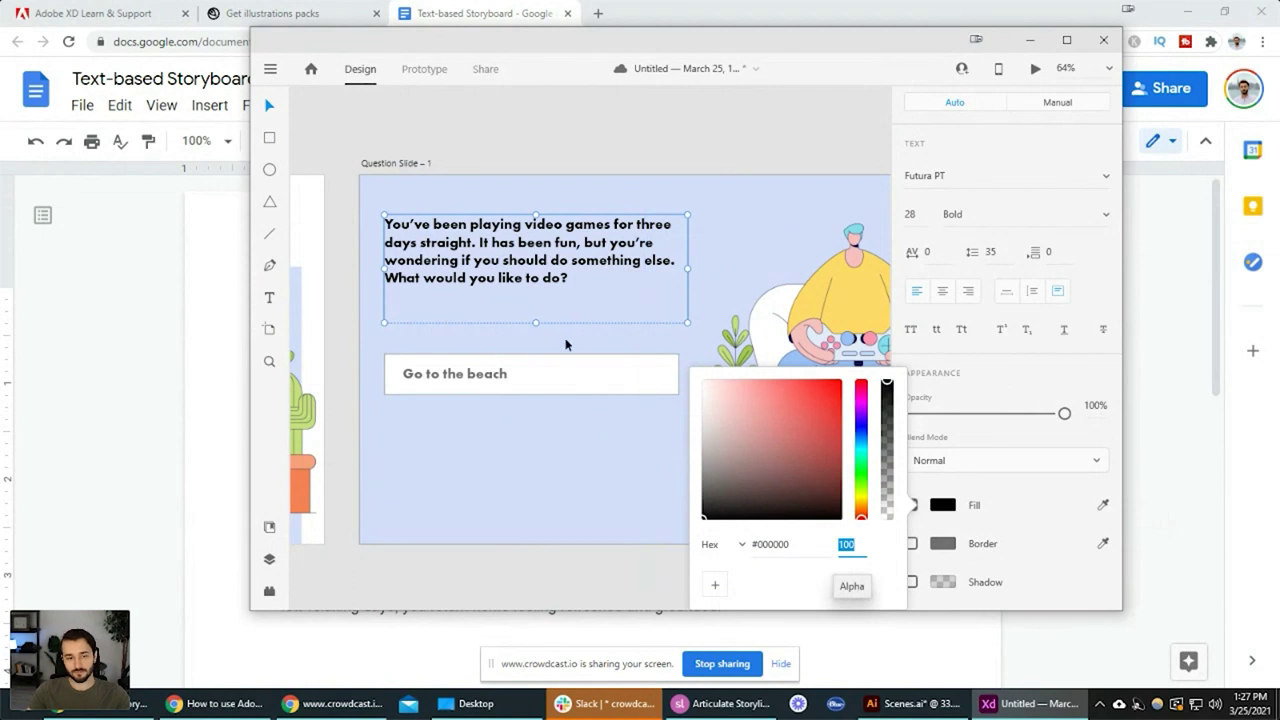
left_click(568, 350)
left_click(574, 440)
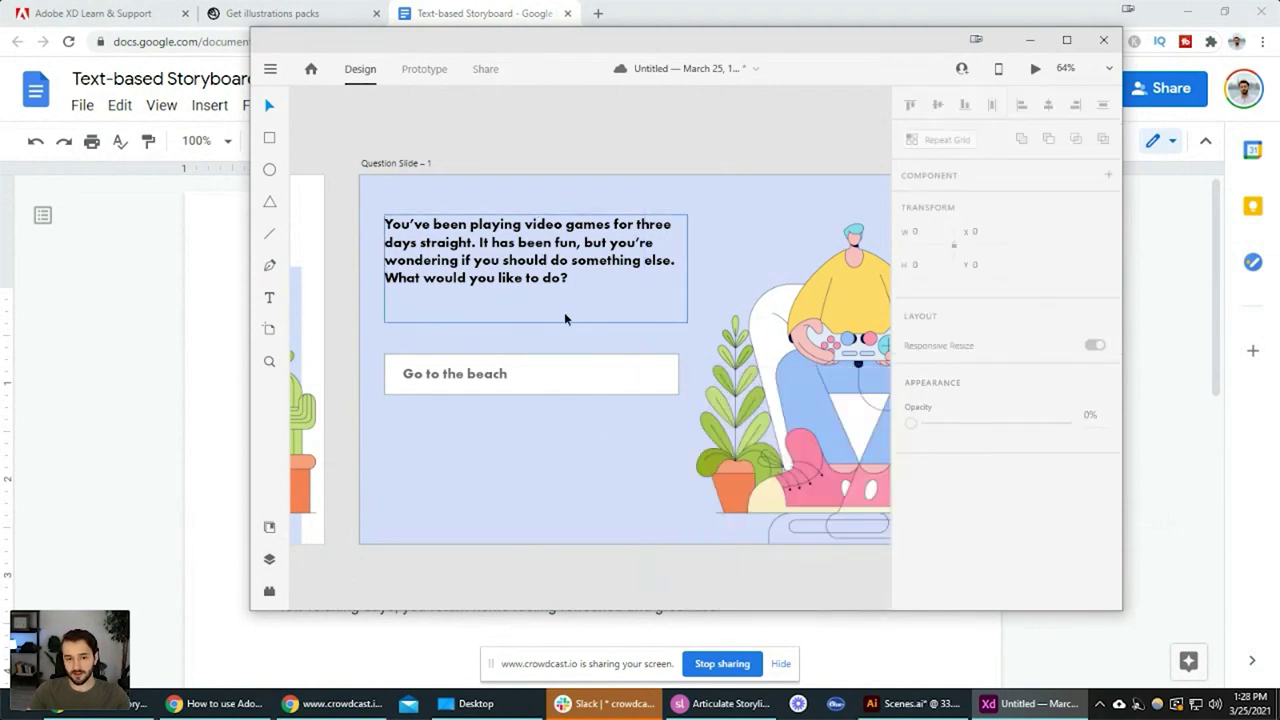
Set the fill color of the "Go to the beach" answer text to black, hex 000
left_click(477, 374)
scroll(980, 450, "down", 5)
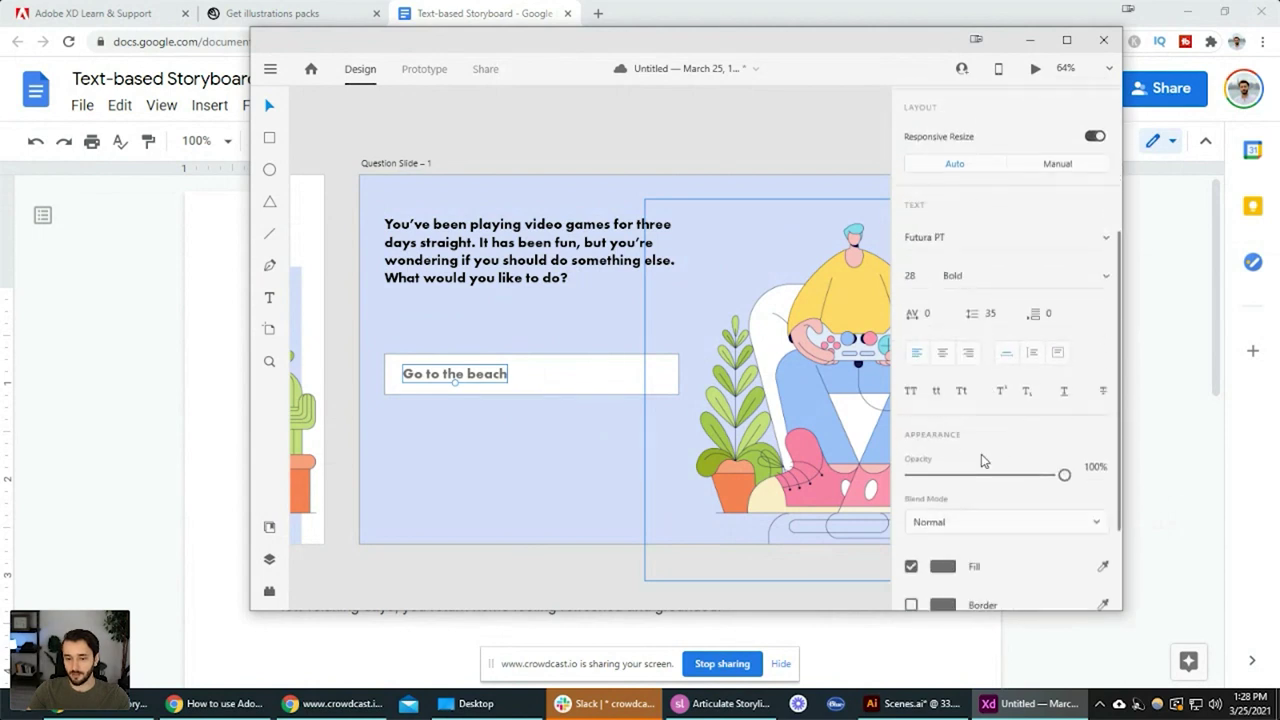
left_click(944, 507)
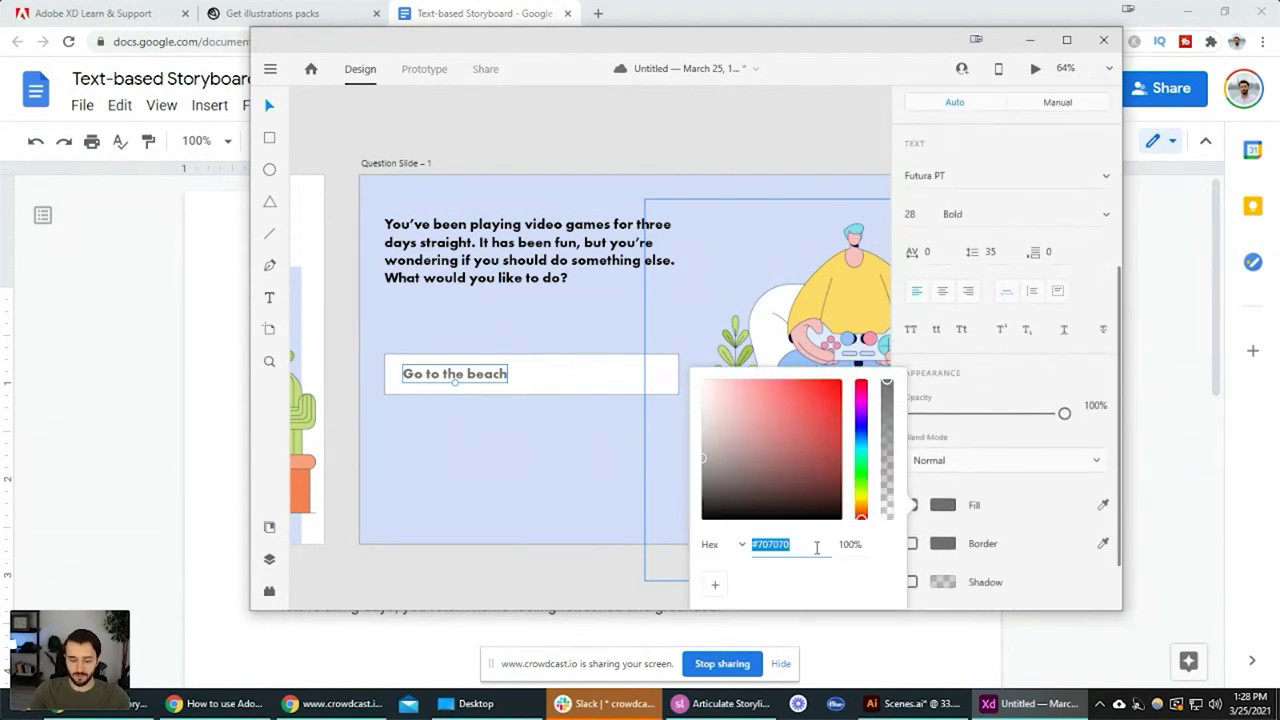
type("000")
key("Return")
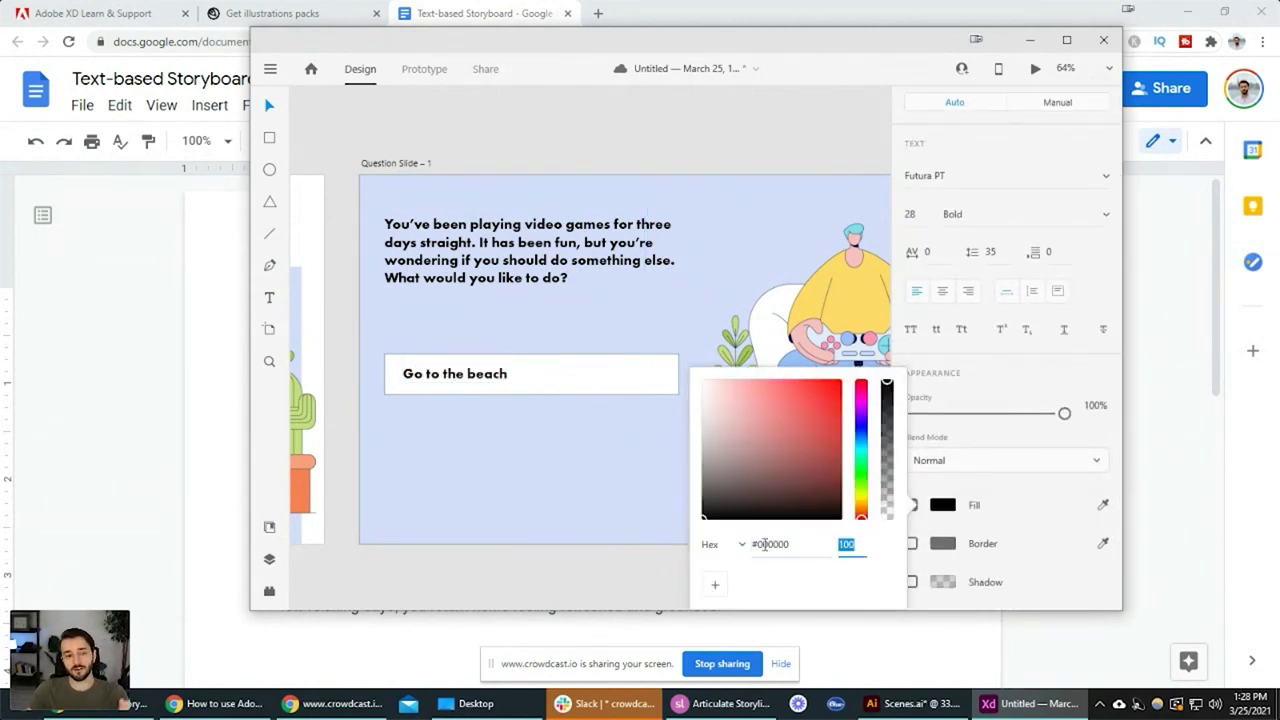
Set the border color of the answer box around "Go to the beach" to black, hex 000
left_click(623, 374)
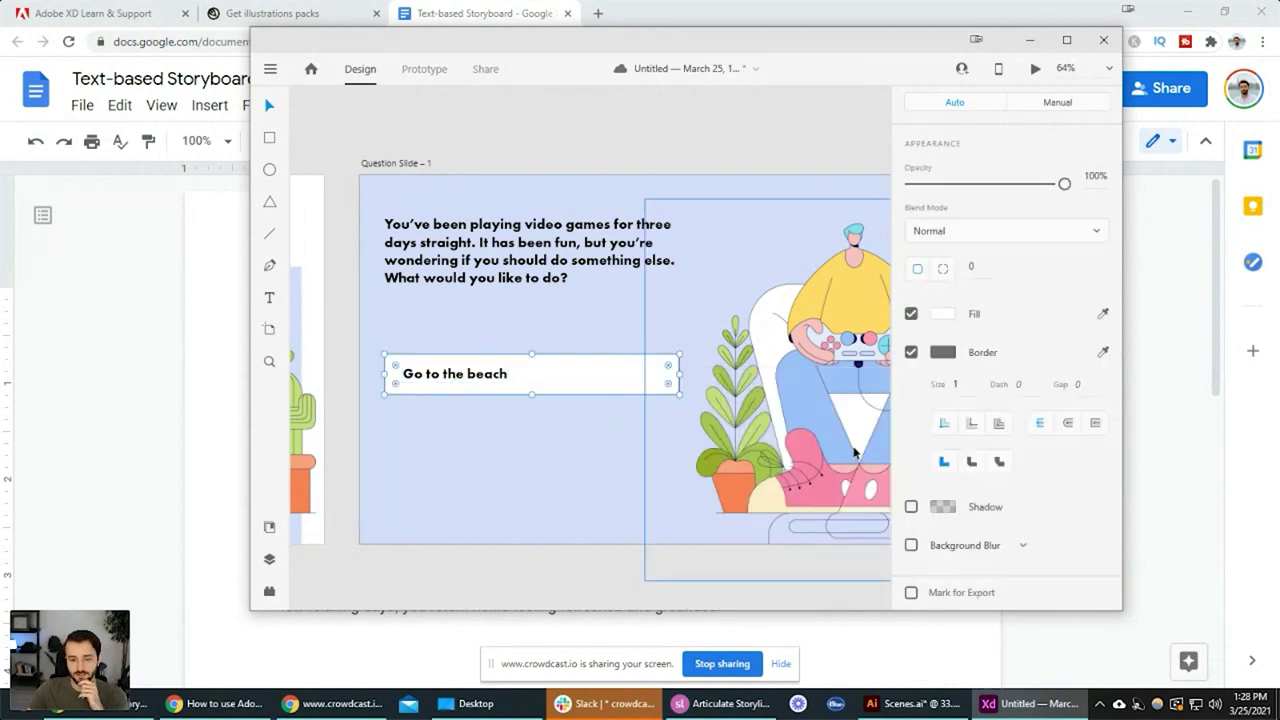
left_click(946, 356)
type("000")
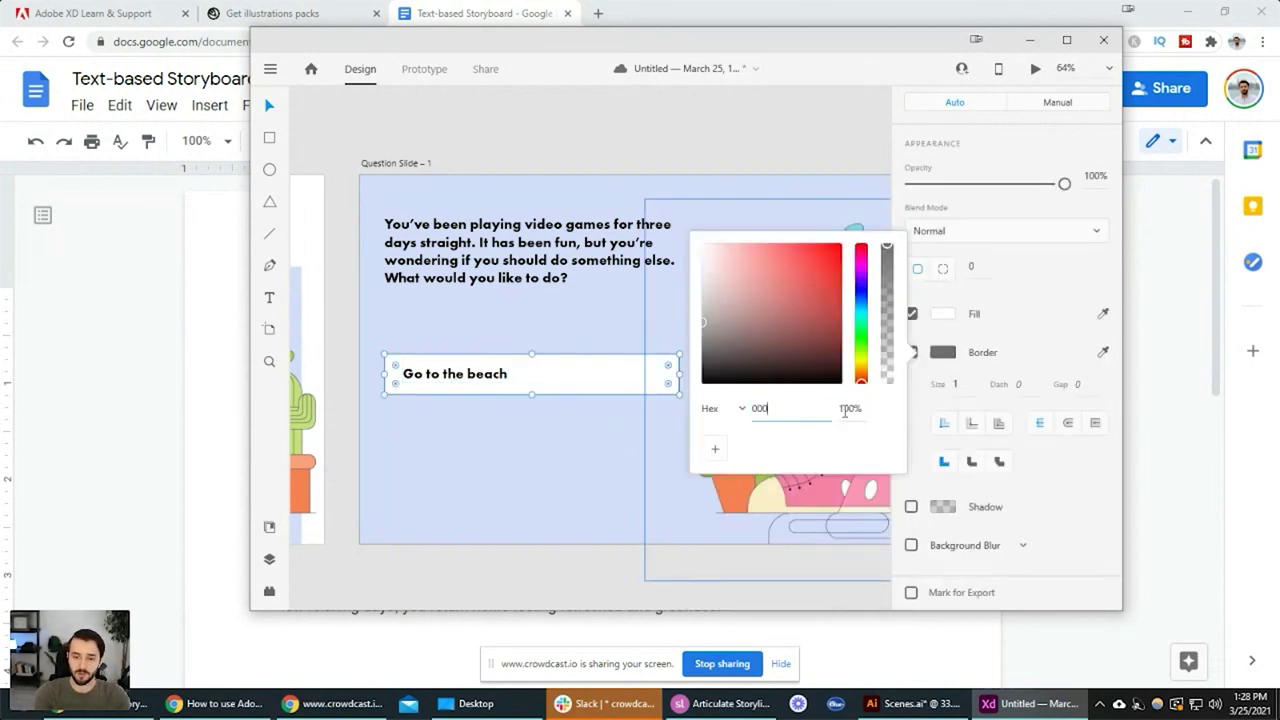
key("Tab")
left_click(623, 469)
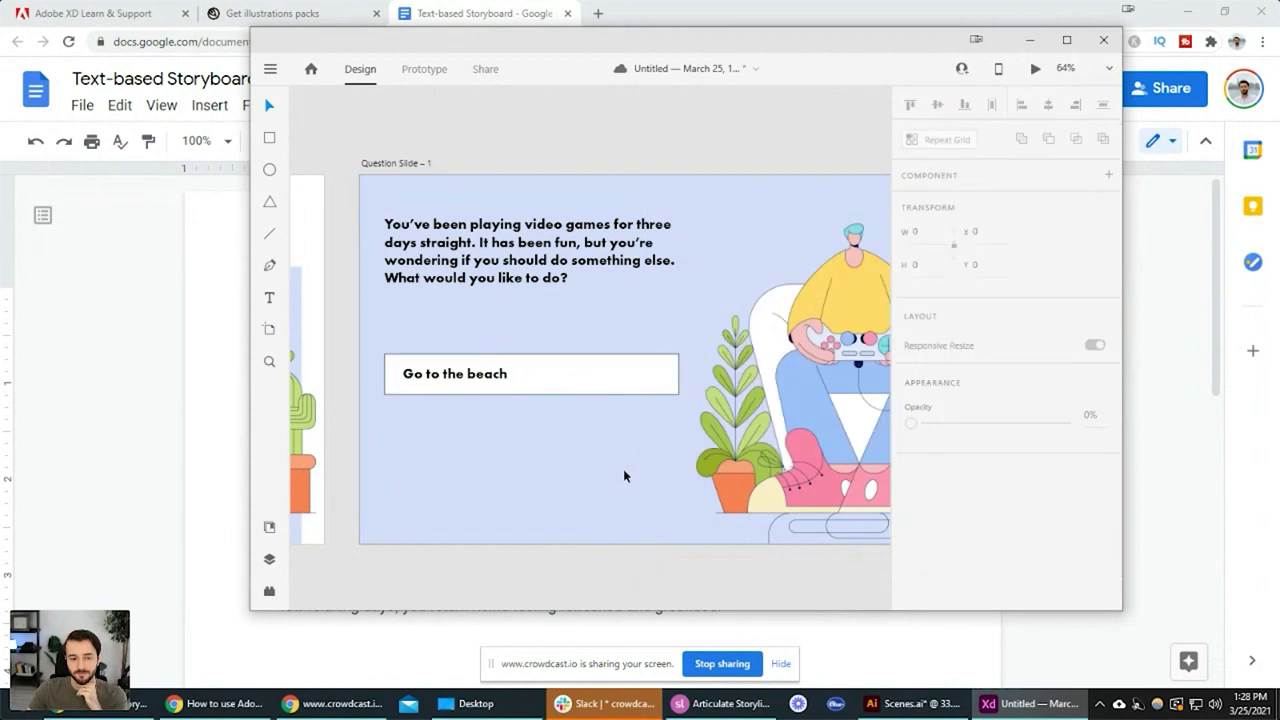
scroll(464, 338, "up", 2)
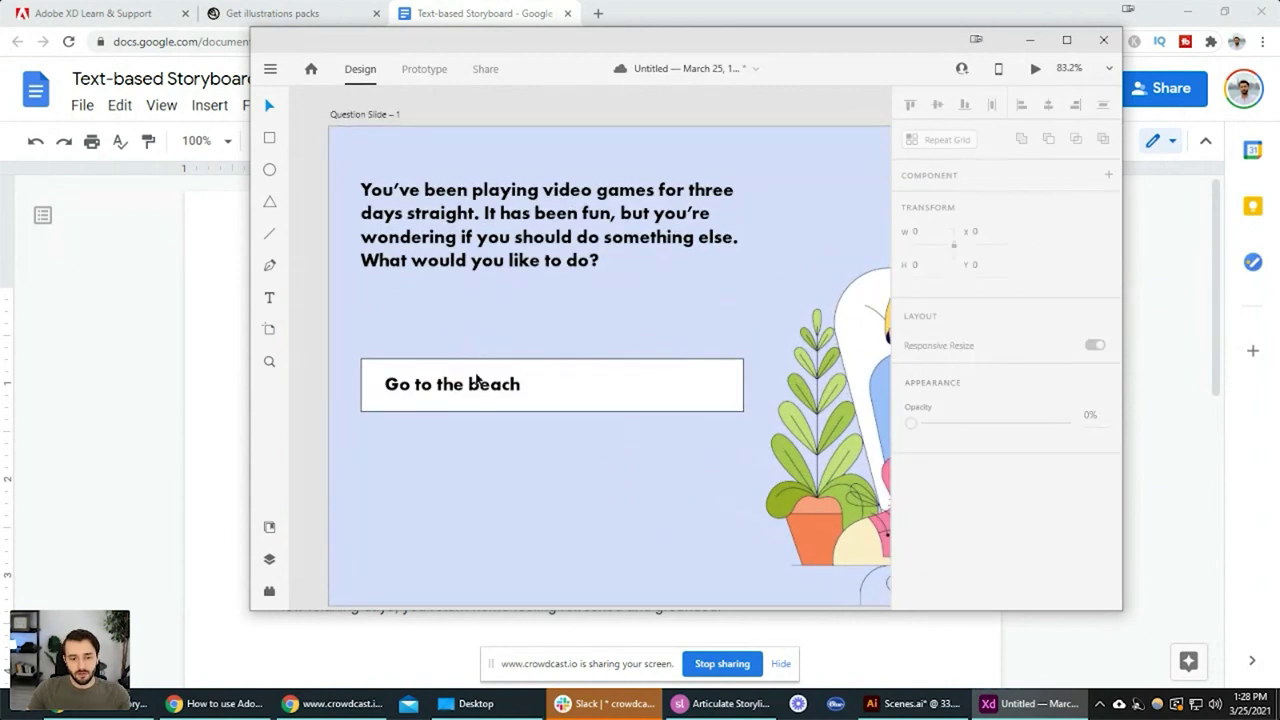
Set the border size of the answer box around "Go to the beach" to 4
left_click(494, 398)
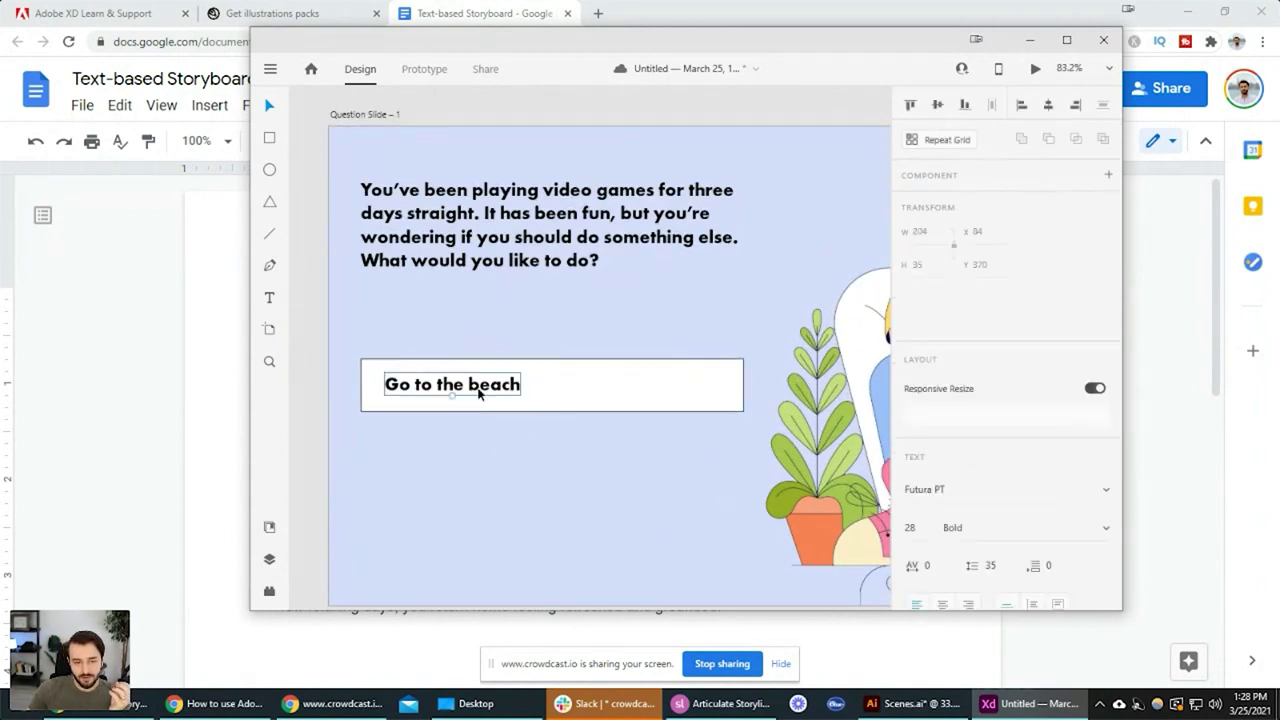
left_click(540, 412)
left_click(571, 449)
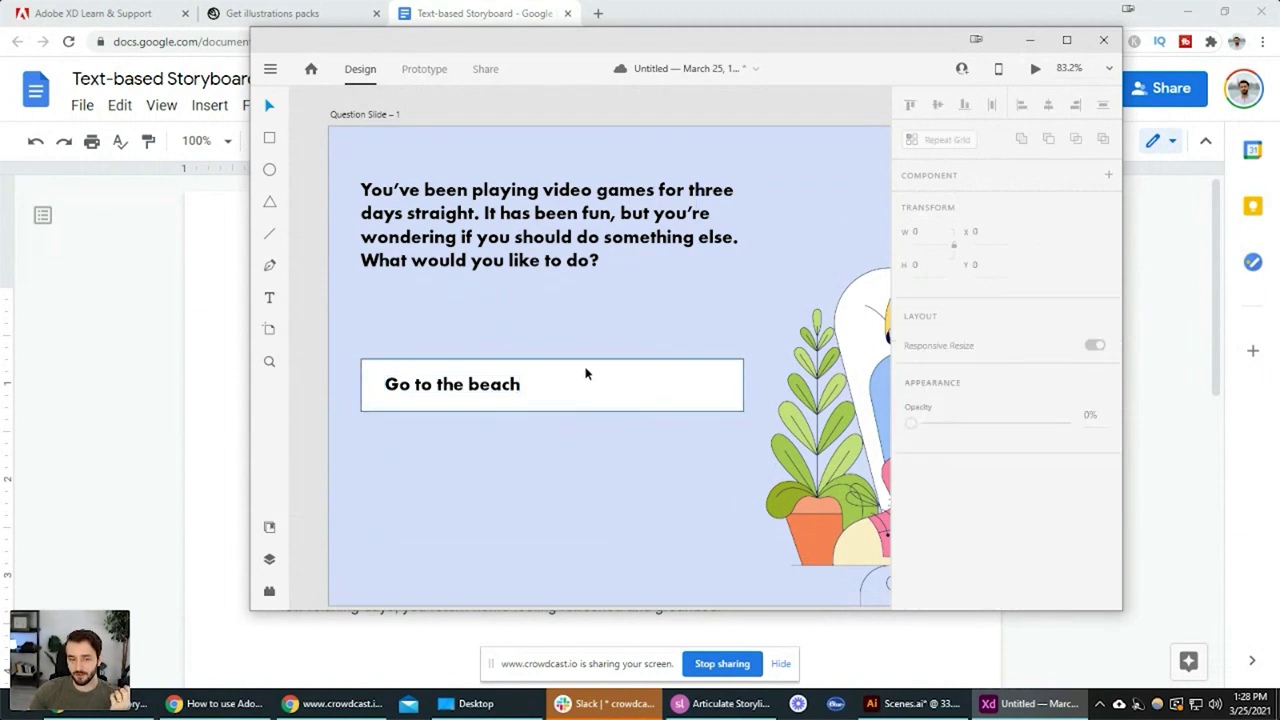
left_click(552, 360)
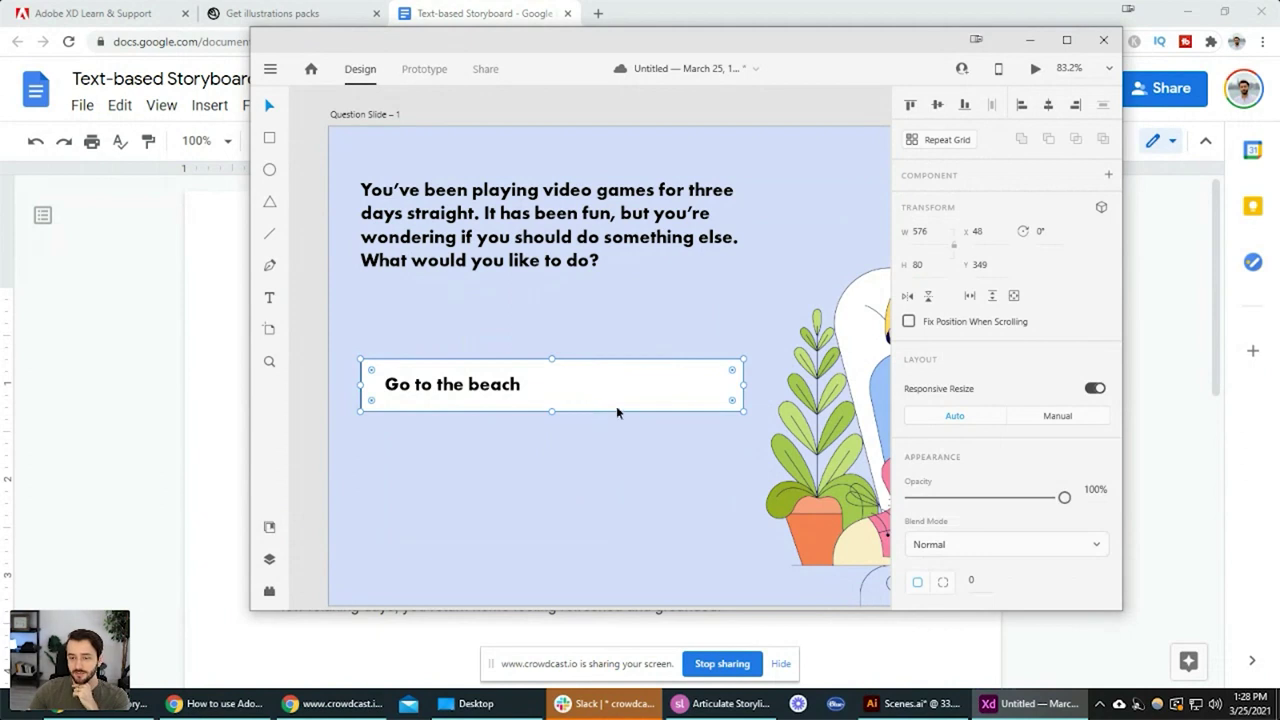
scroll(1037, 405, "down", 5)
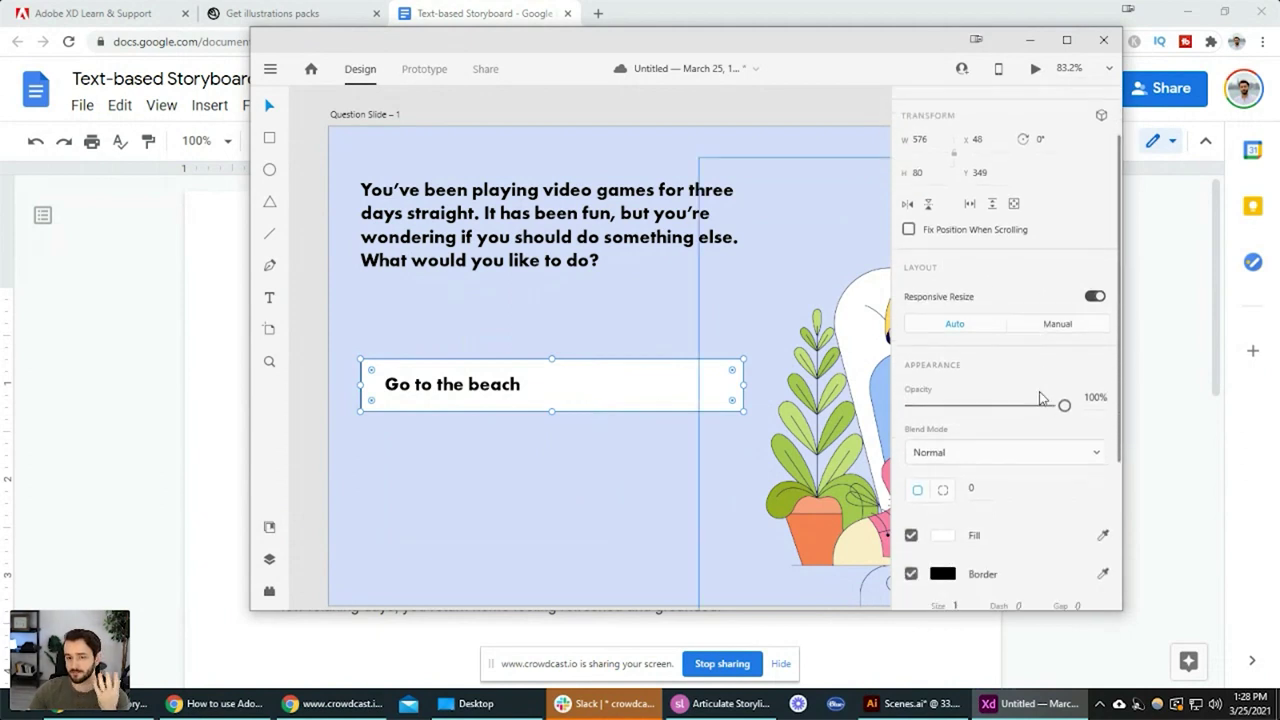
scroll(1045, 390, "up", 2)
scroll(1046, 370, "down", 4)
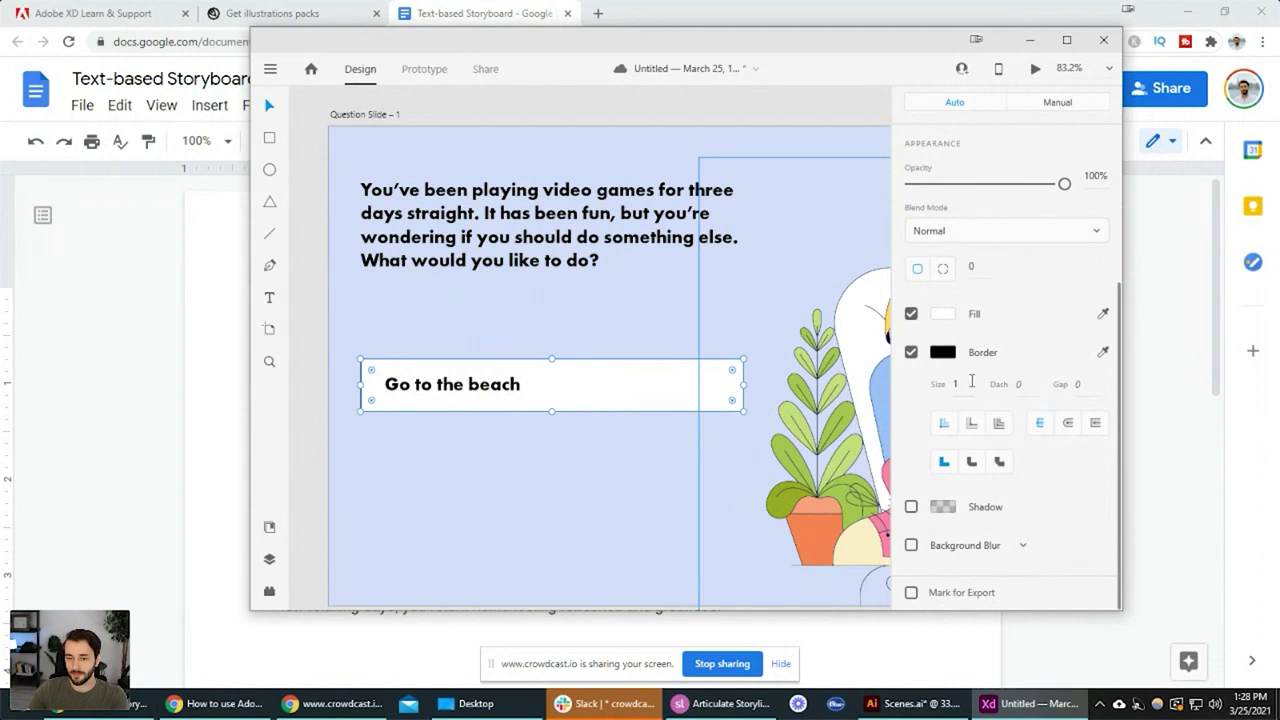
double_click(971, 381)
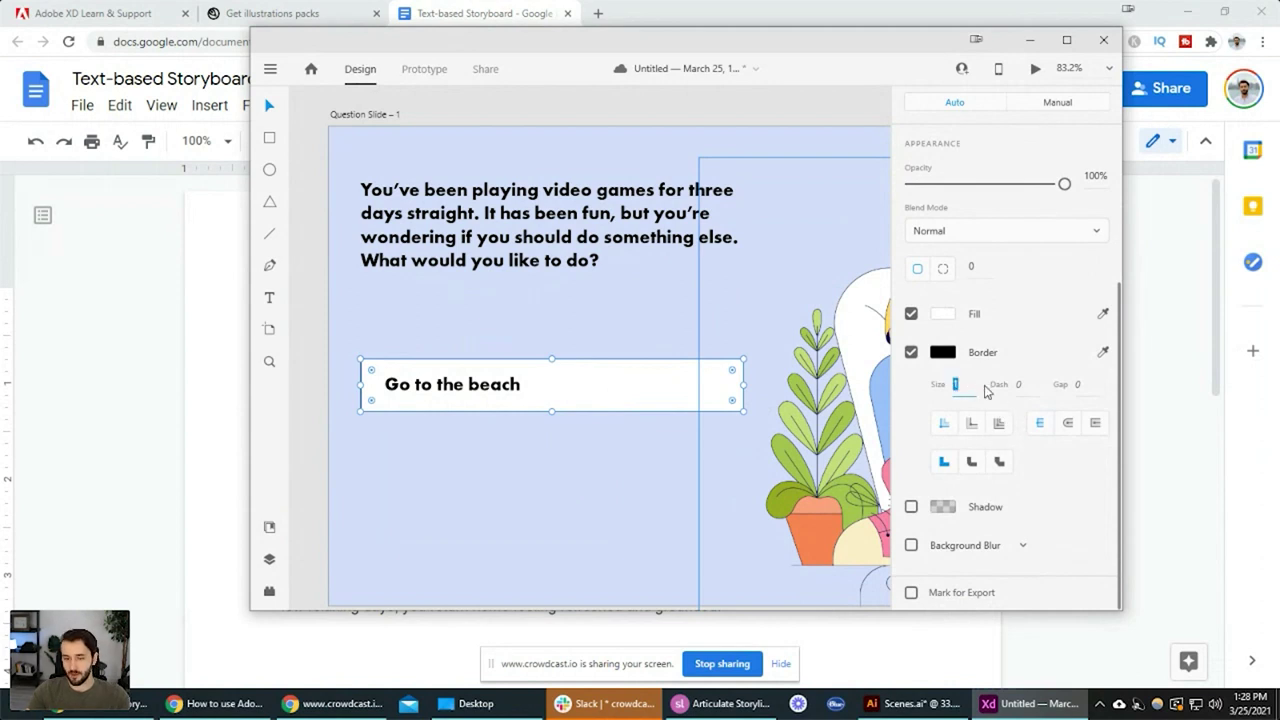
type("4")
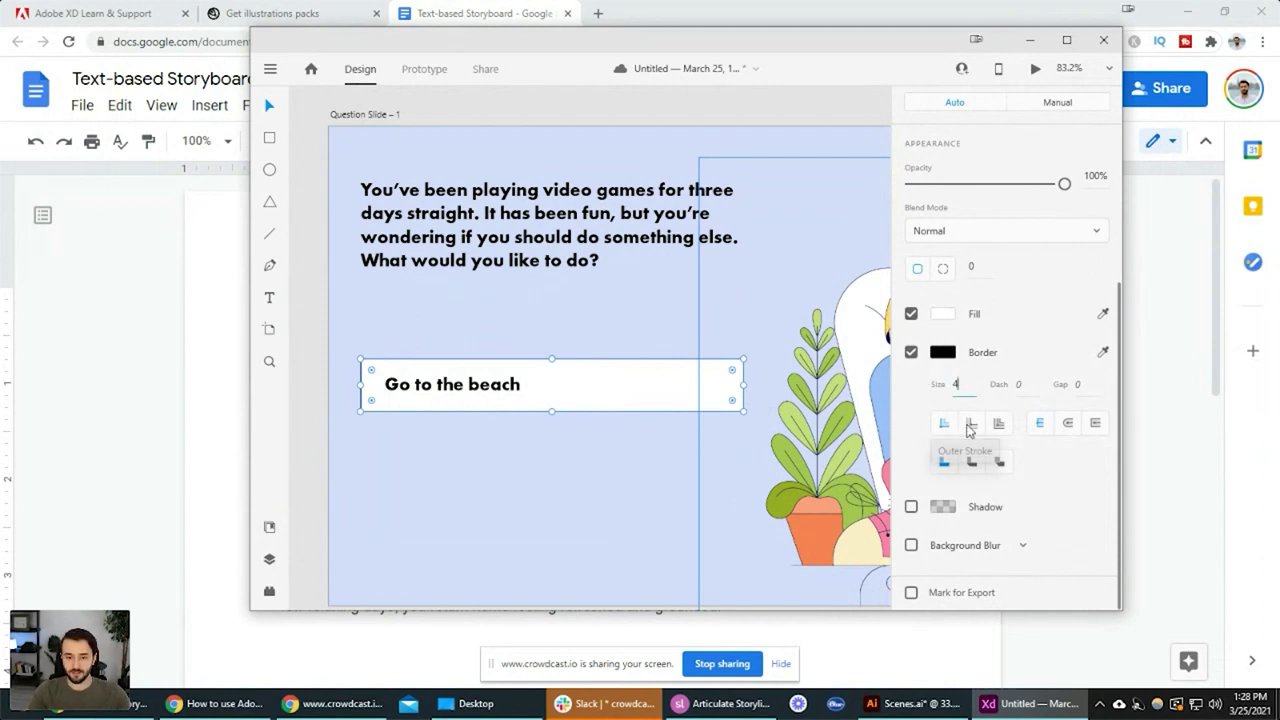
key("Tab")
Try a border size of 3 on the answer box, return it to 4, and deselect the box
double_click(966, 389)
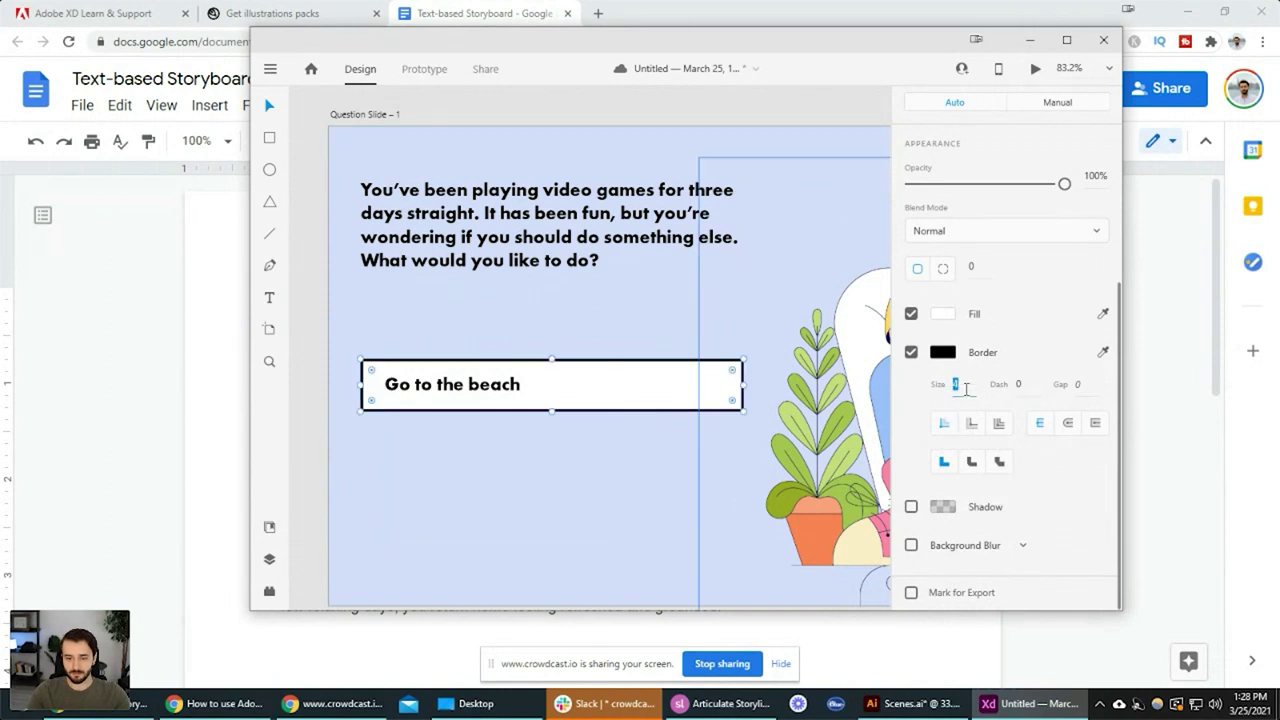
type("3")
key("Tab")
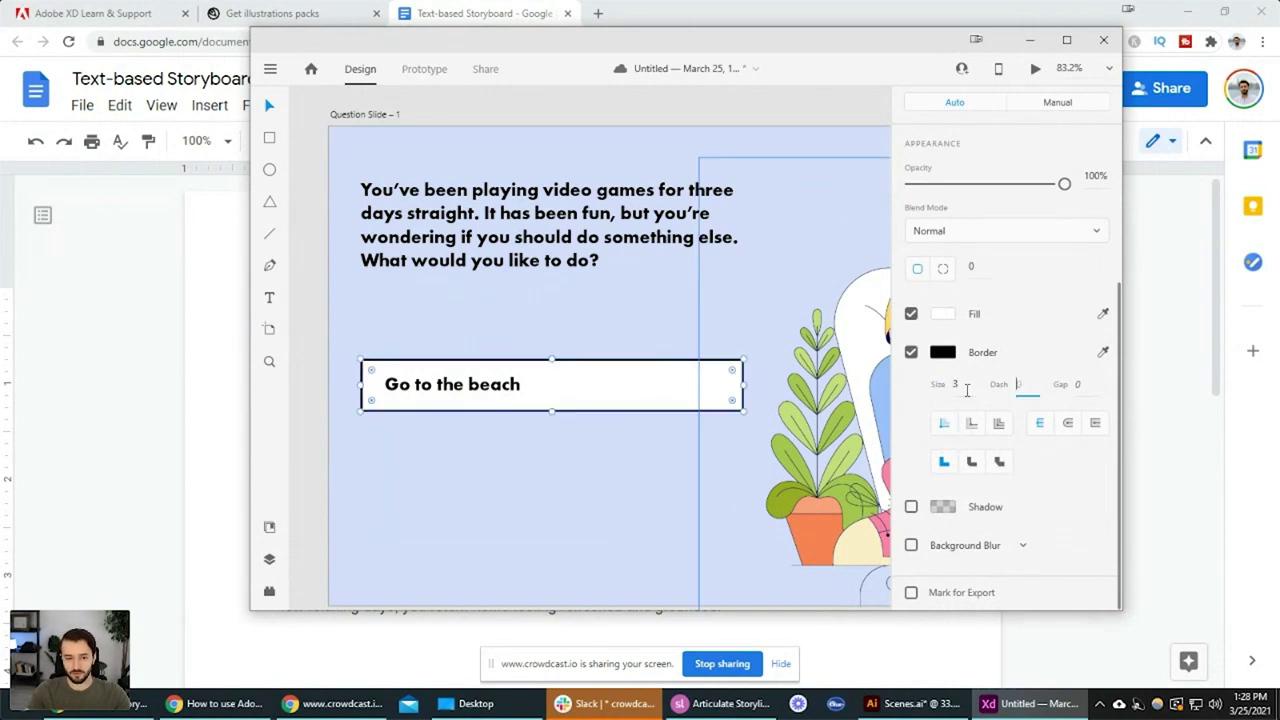
double_click(966, 389)
type("4")
key("Tab")
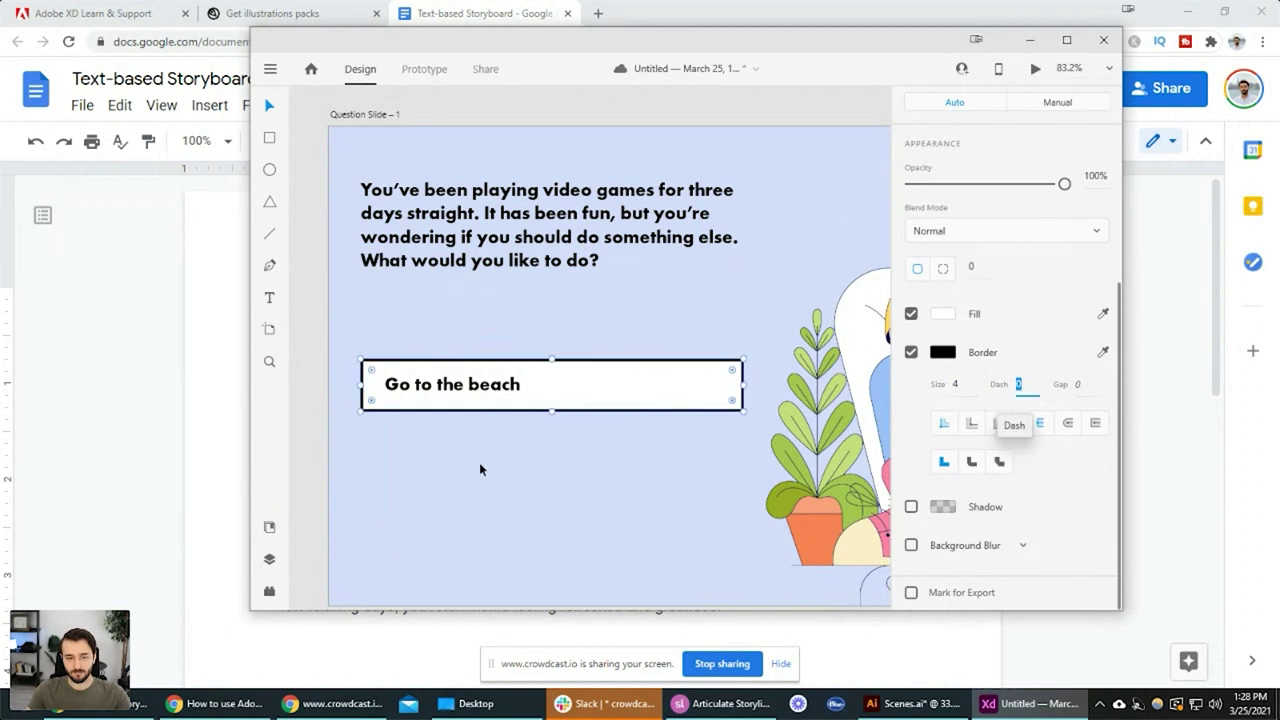
left_click(480, 462)
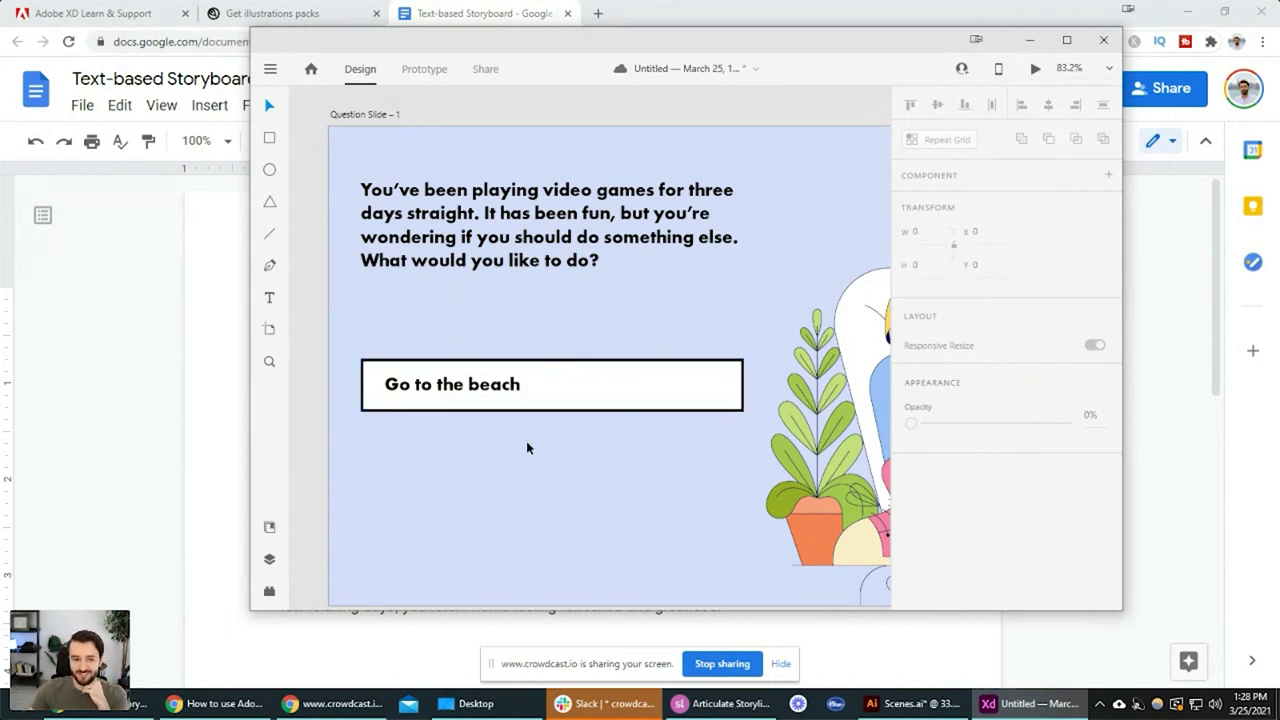
scroll(546, 456, "down", 2)
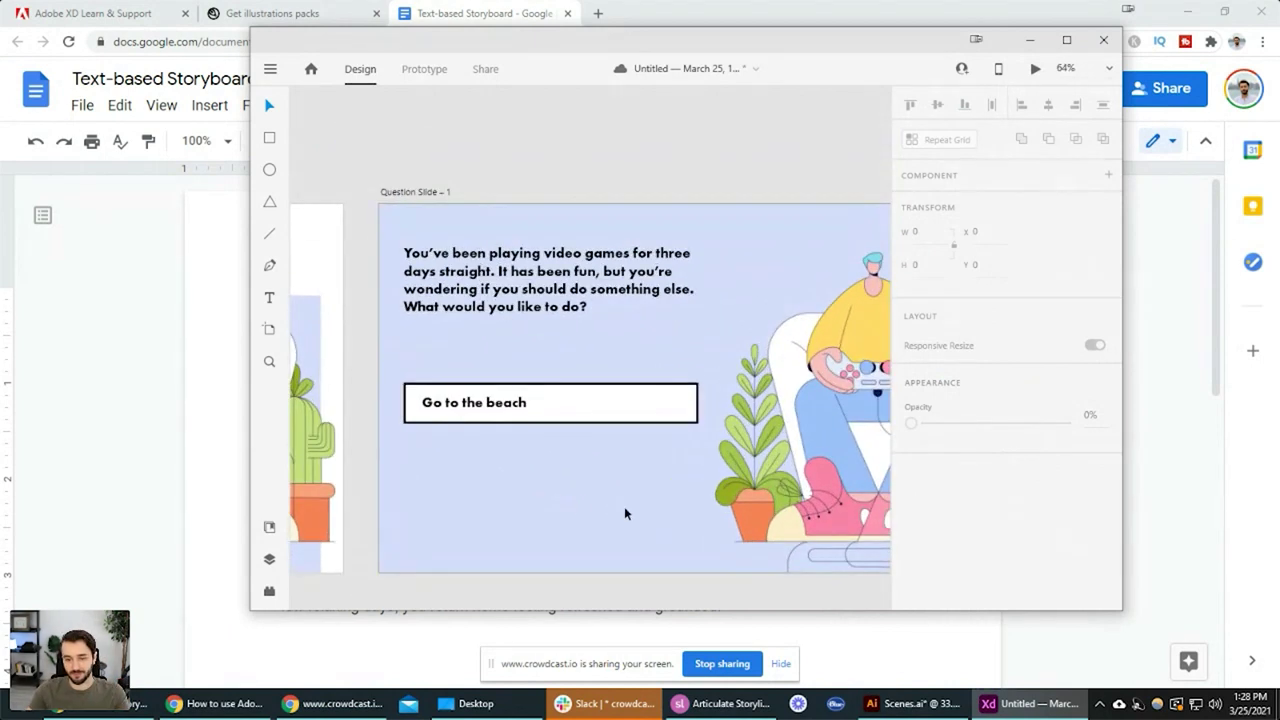
scroll(590, 508, "right", 2)
scroll(542, 498, "down", 1)
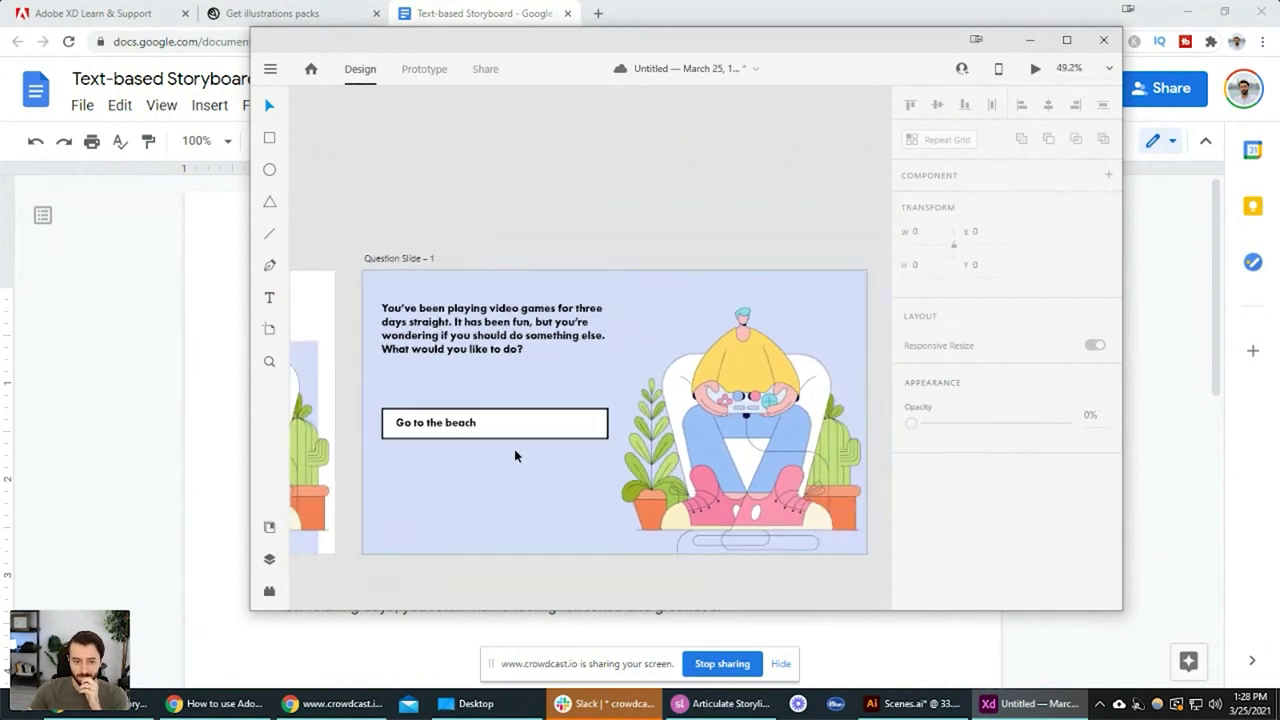
left_click(277, 300)
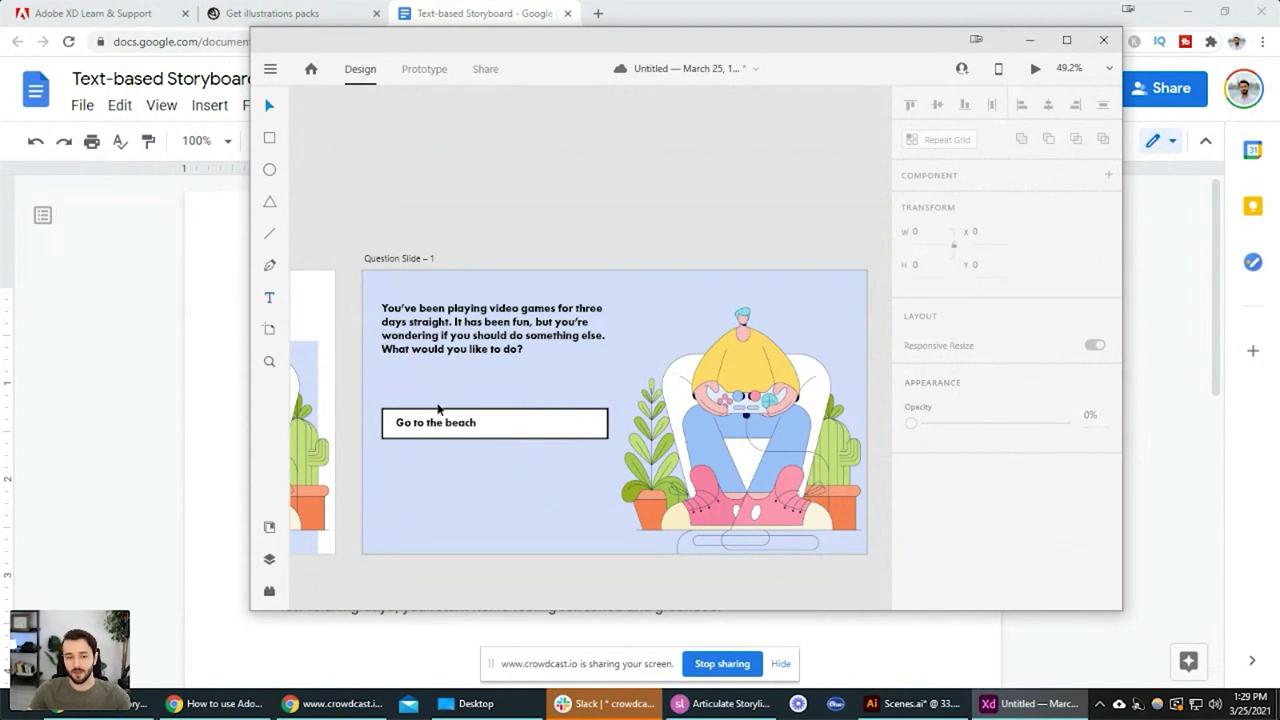
left_click(777, 330)
left_click(658, 224)
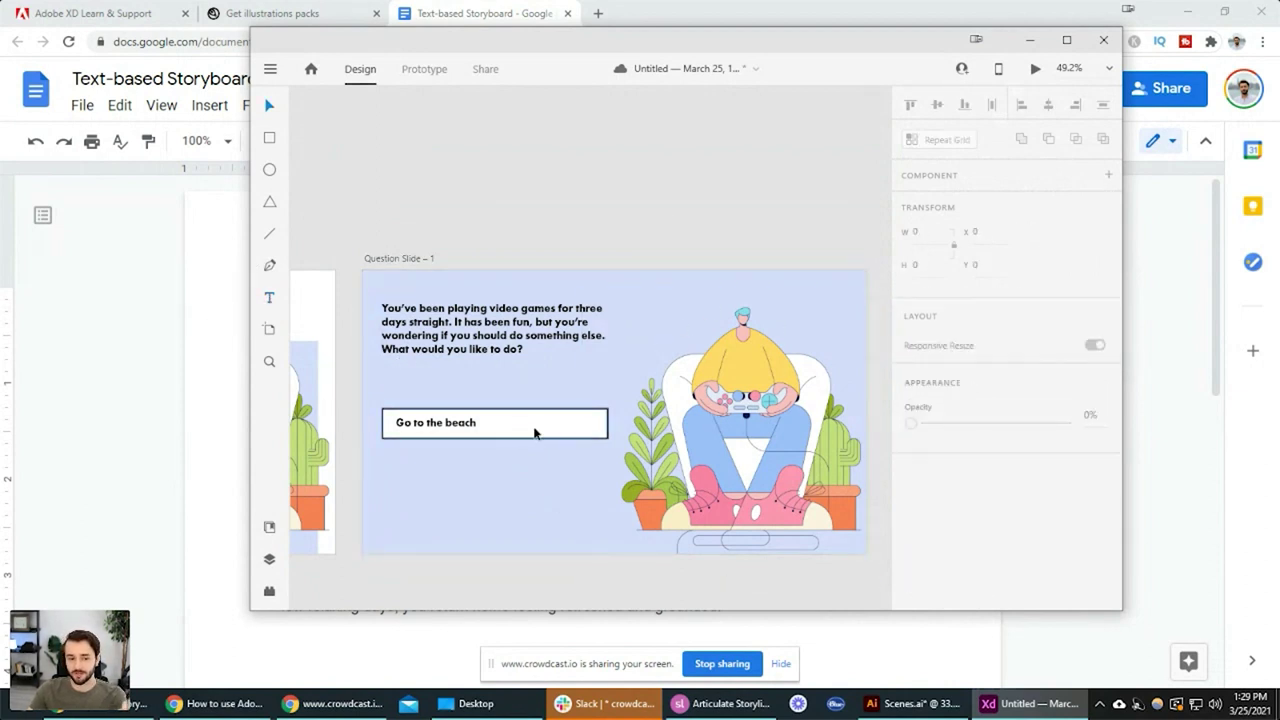
left_click(465, 432)
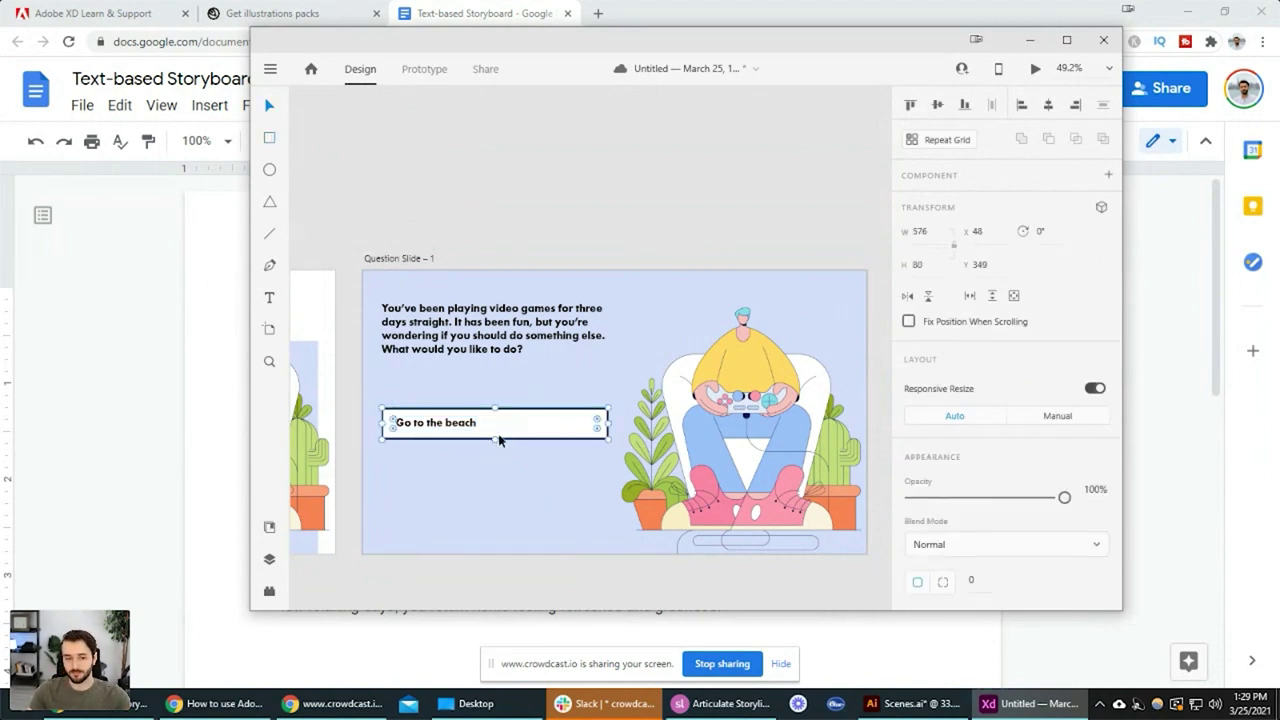
Inspect the properties of the original question slide's artboard and of its gaming illustration
scroll(415, 272, "right", 5)
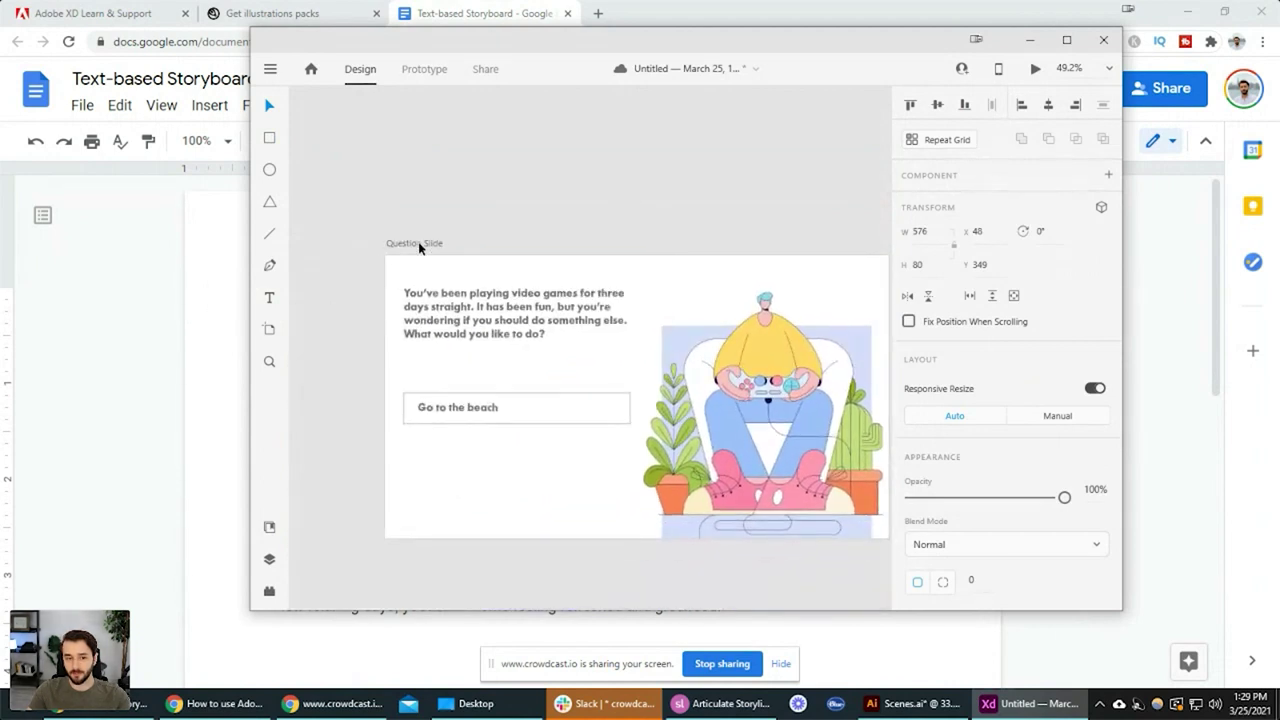
left_click(417, 244)
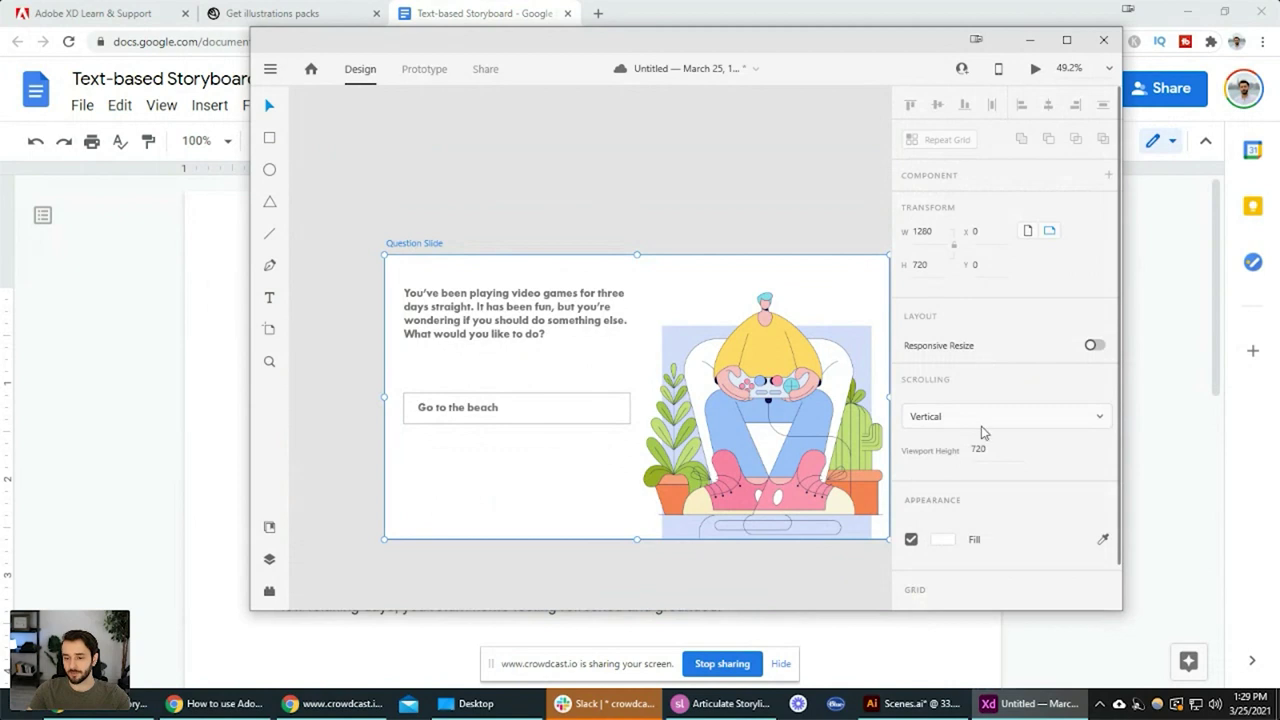
left_click(730, 428)
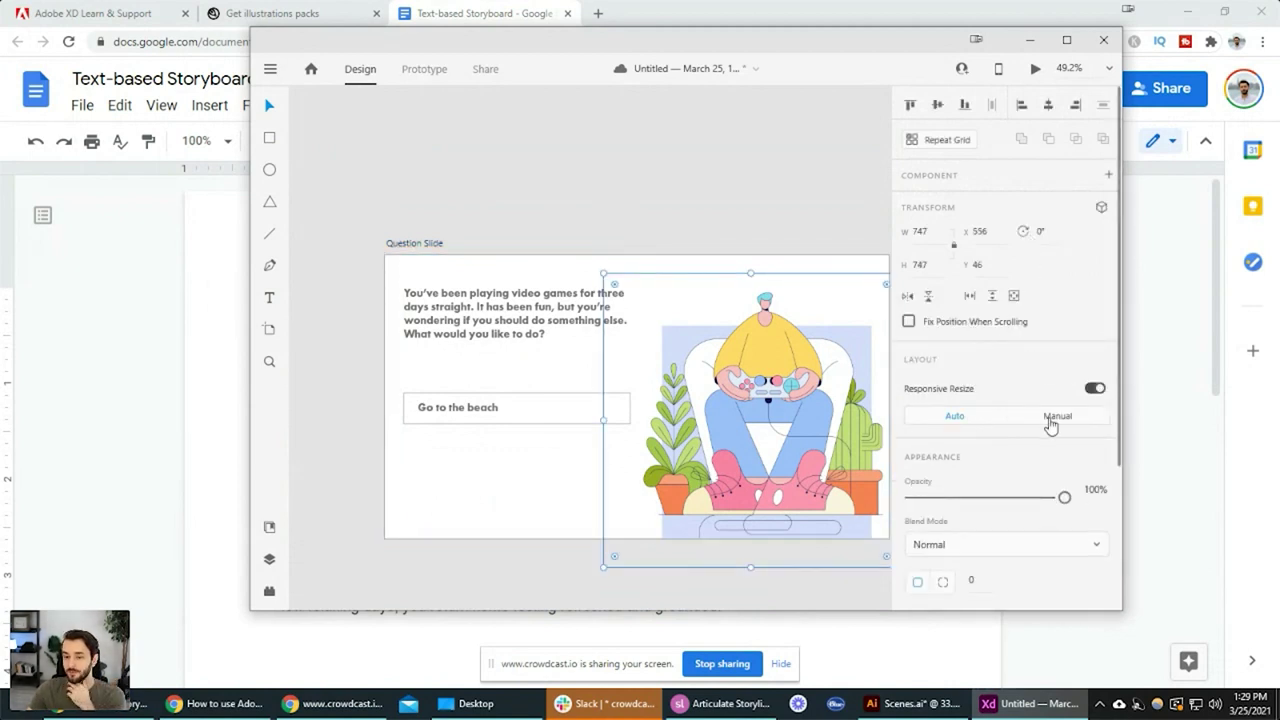
scroll(1049, 501, "down", 2)
scroll(1049, 480, "down", 3)
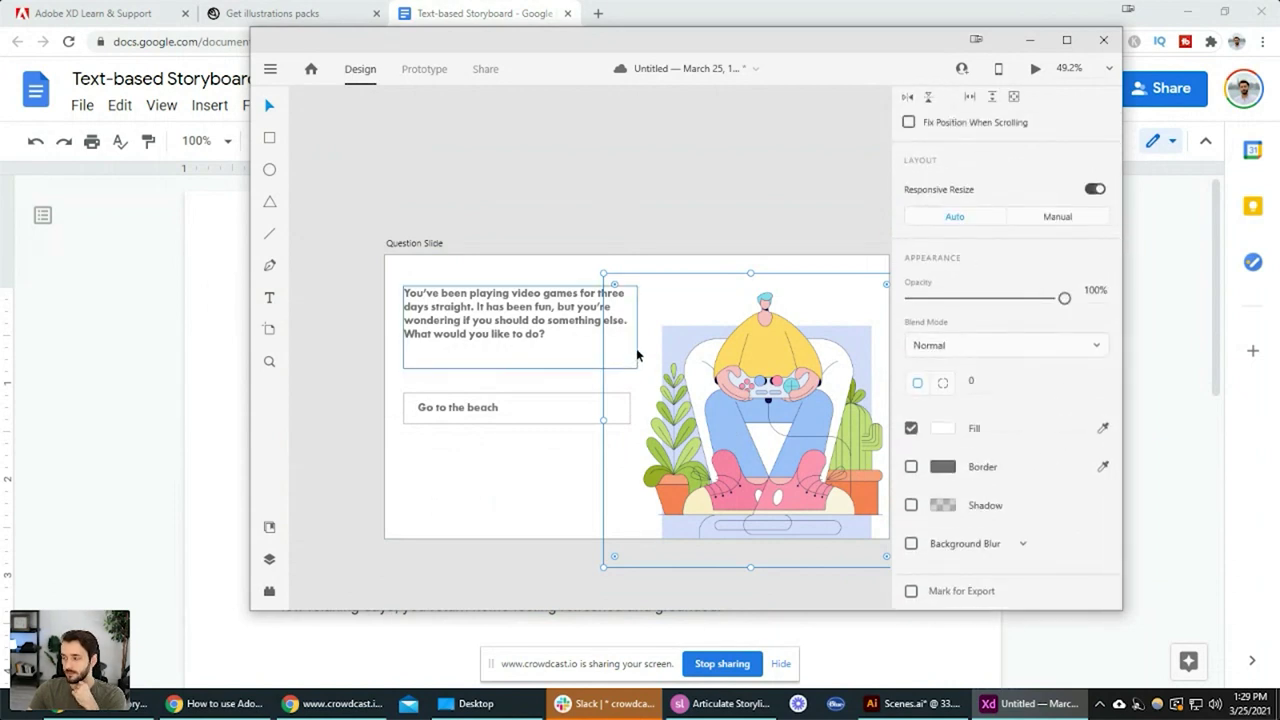
left_click(538, 212)
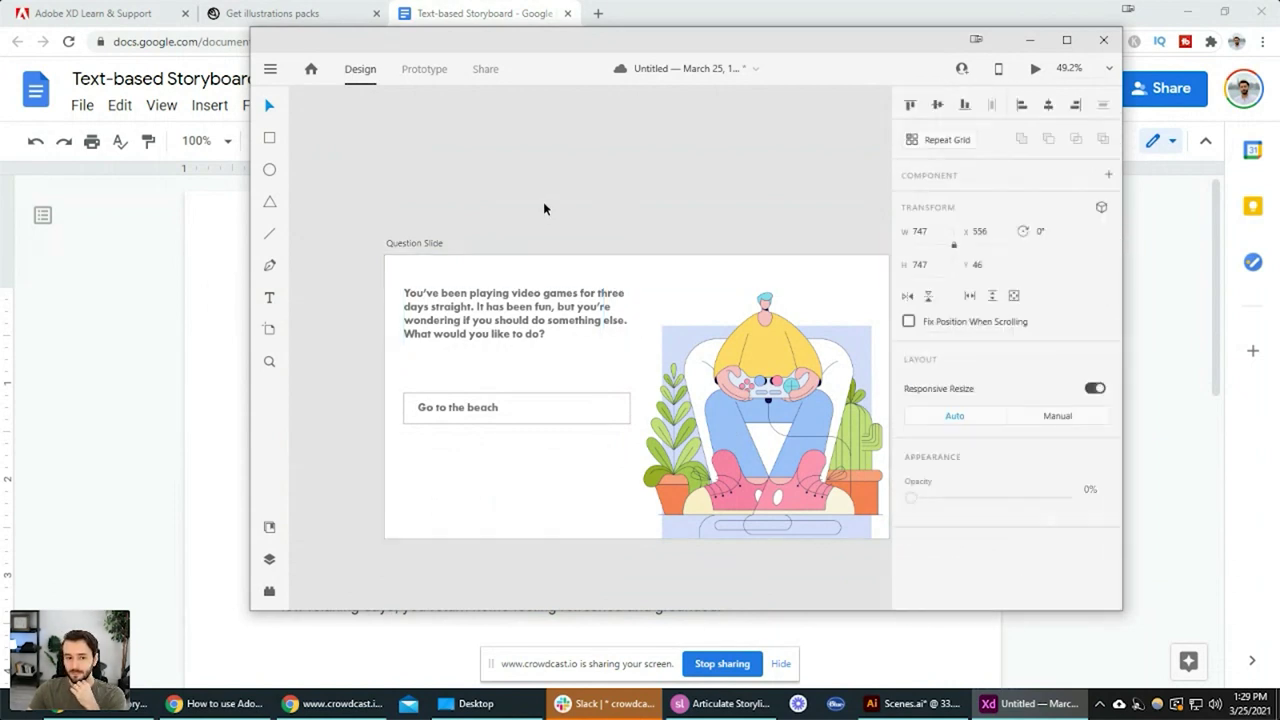
left_click(414, 244)
key("ctrl+d")
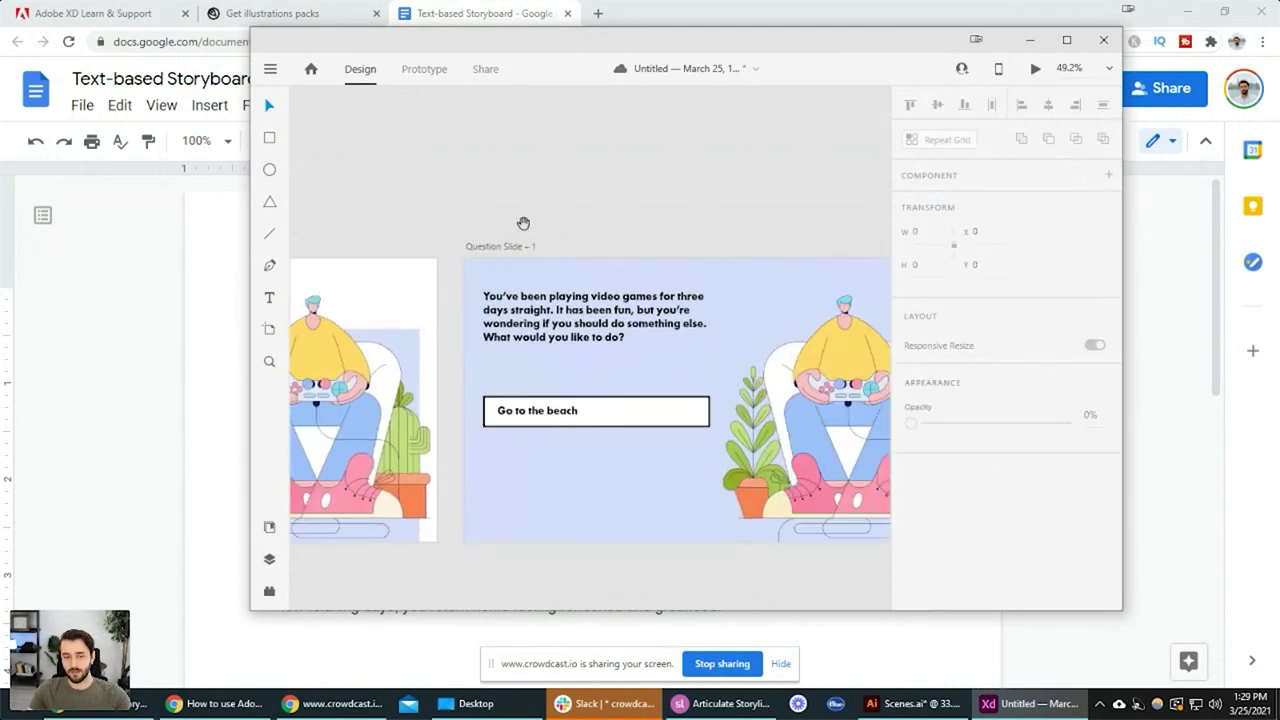
Inspect the duplicated slide's artboard fill and the properties of its gaming illustration
left_click(507, 247)
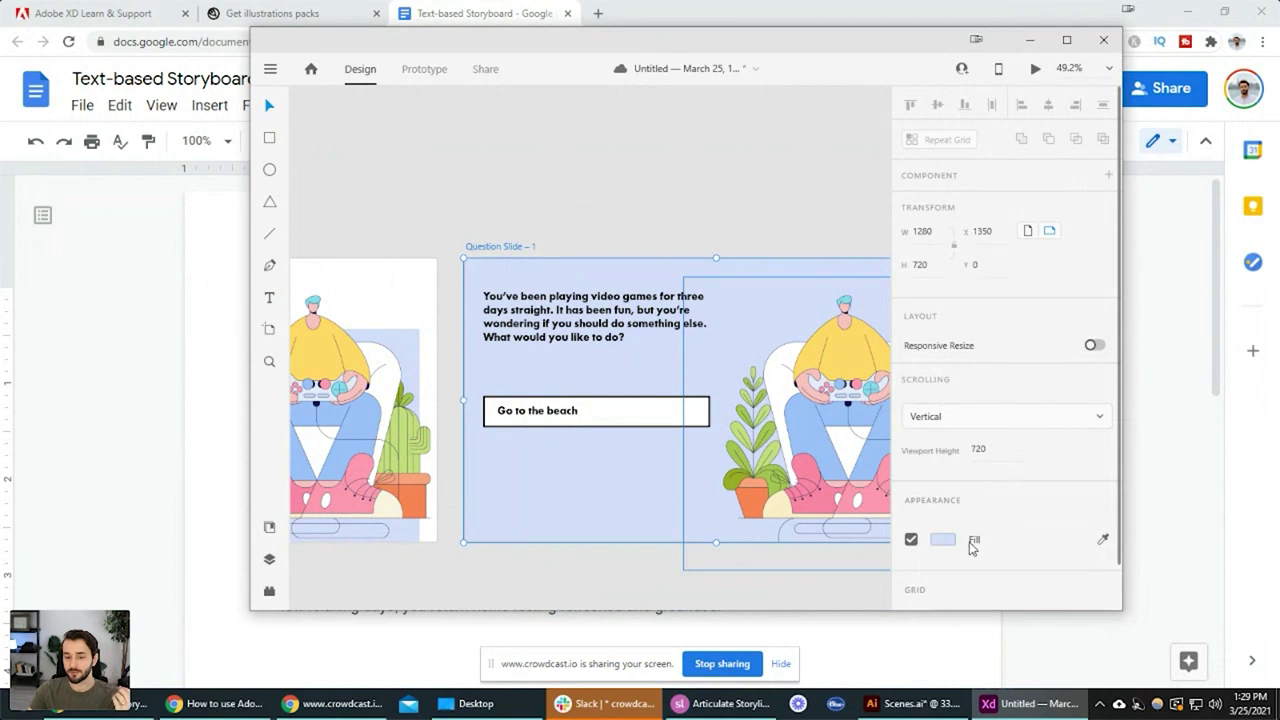
left_click(715, 224)
scroll(589, 383, "down", 2)
scroll(589, 383, "right", 2)
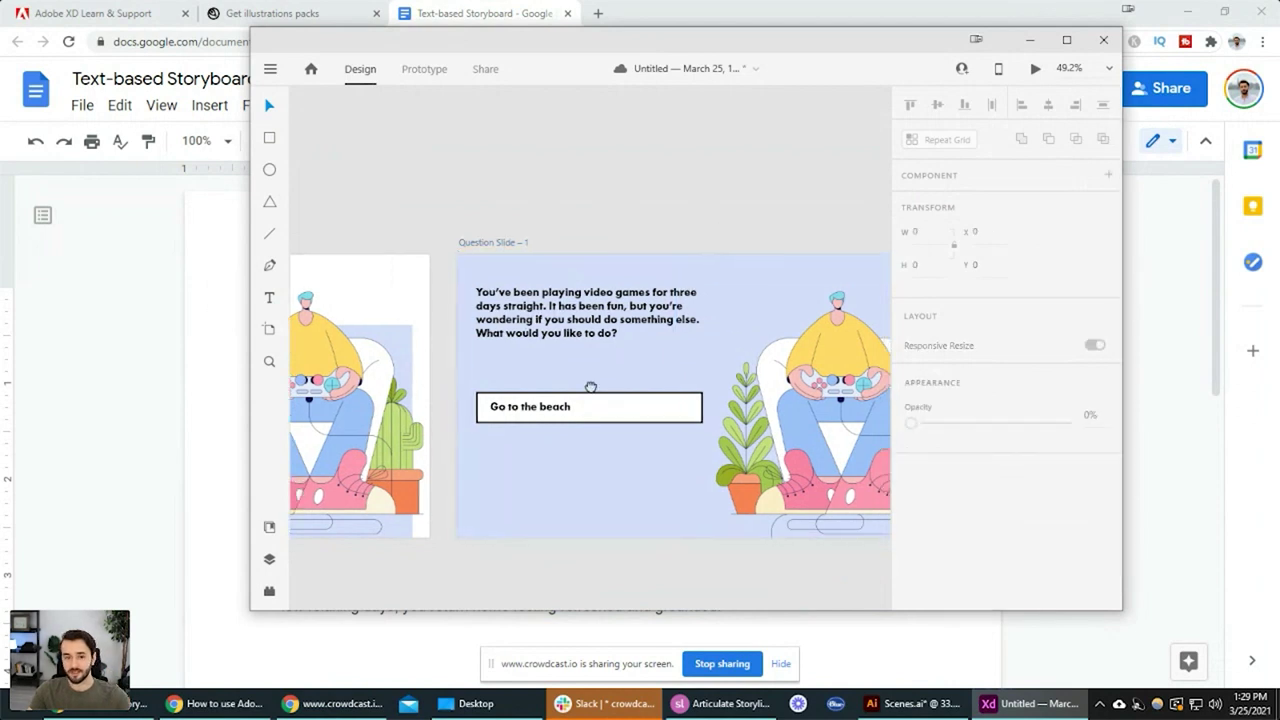
left_click(560, 255)
left_click(714, 315)
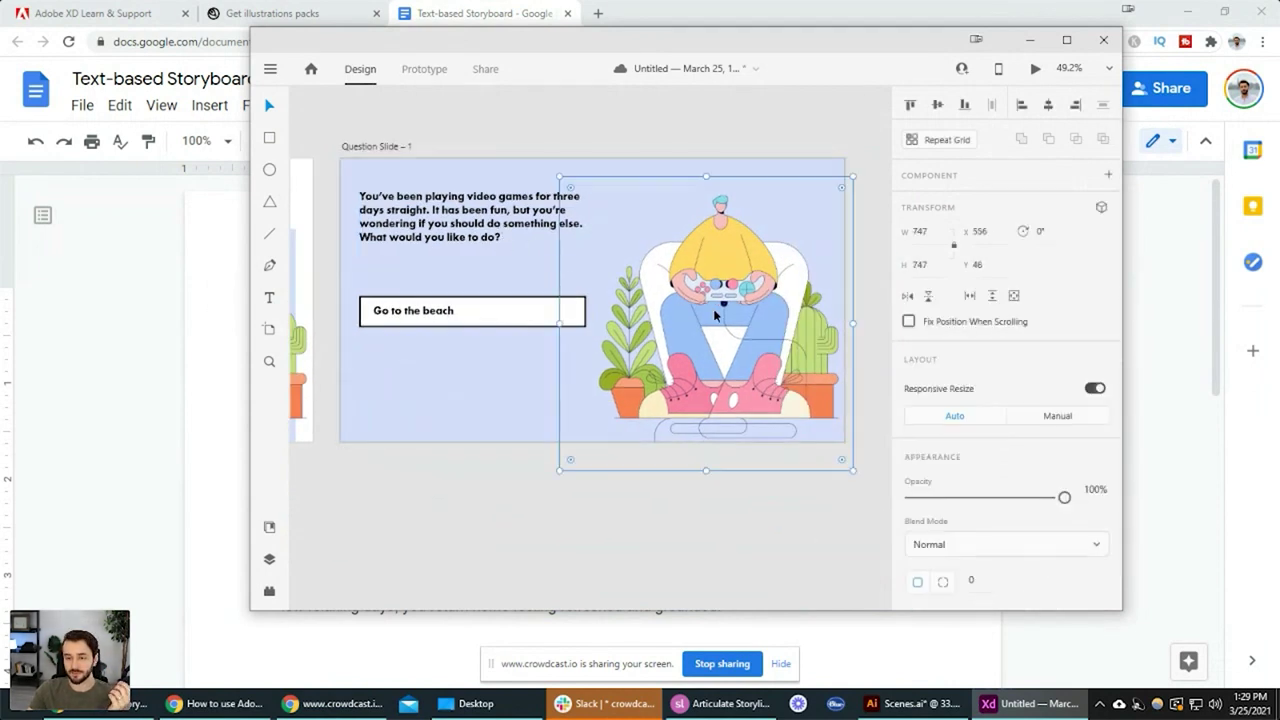
left_click_drag(1064, 497, 1100, 508)
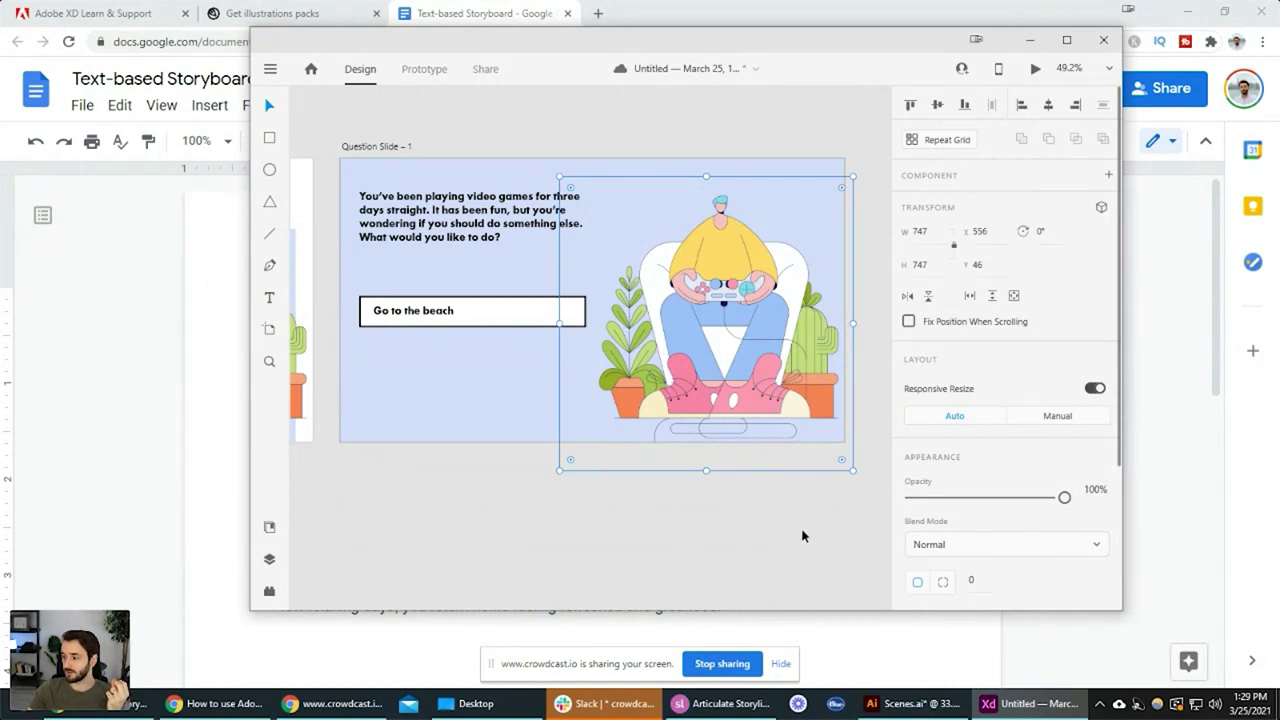
left_click(400, 486)
Try moving the "Go to the beach" text and its answer box separately, and undo both moves
scroll(434, 369, "up", 4)
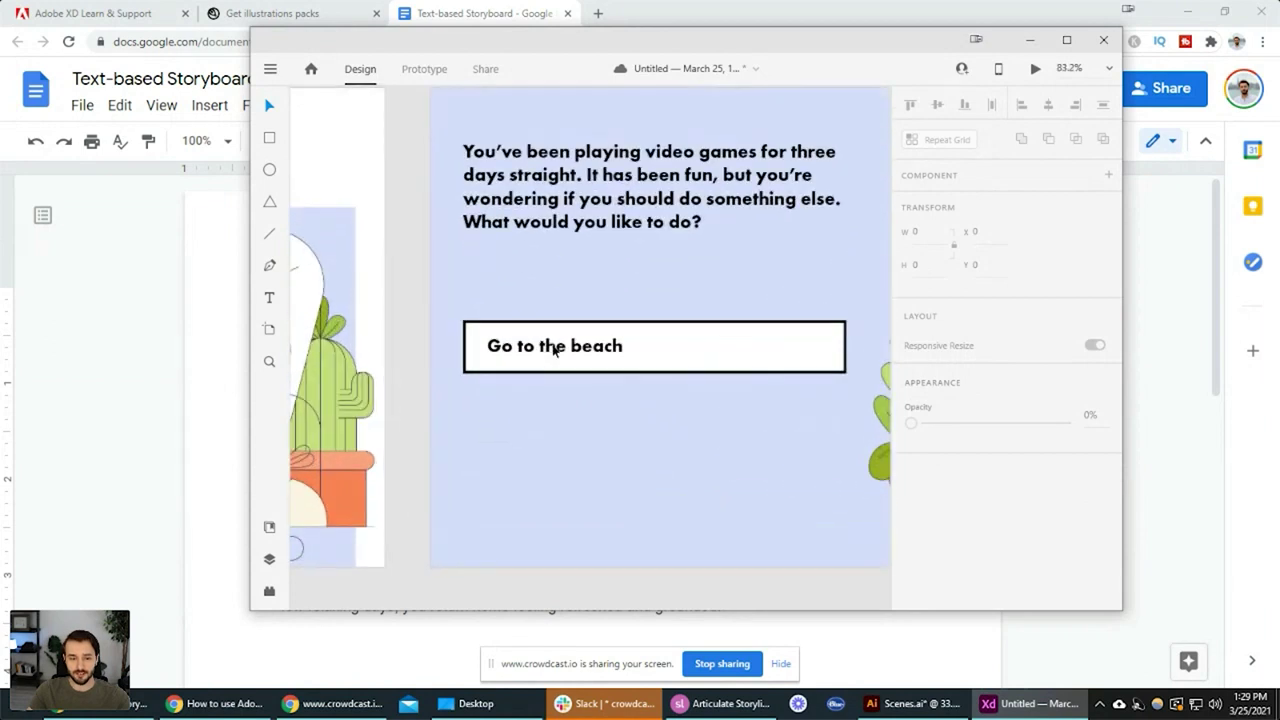
left_click(555, 348)
left_click_drag(587, 355, 643, 419)
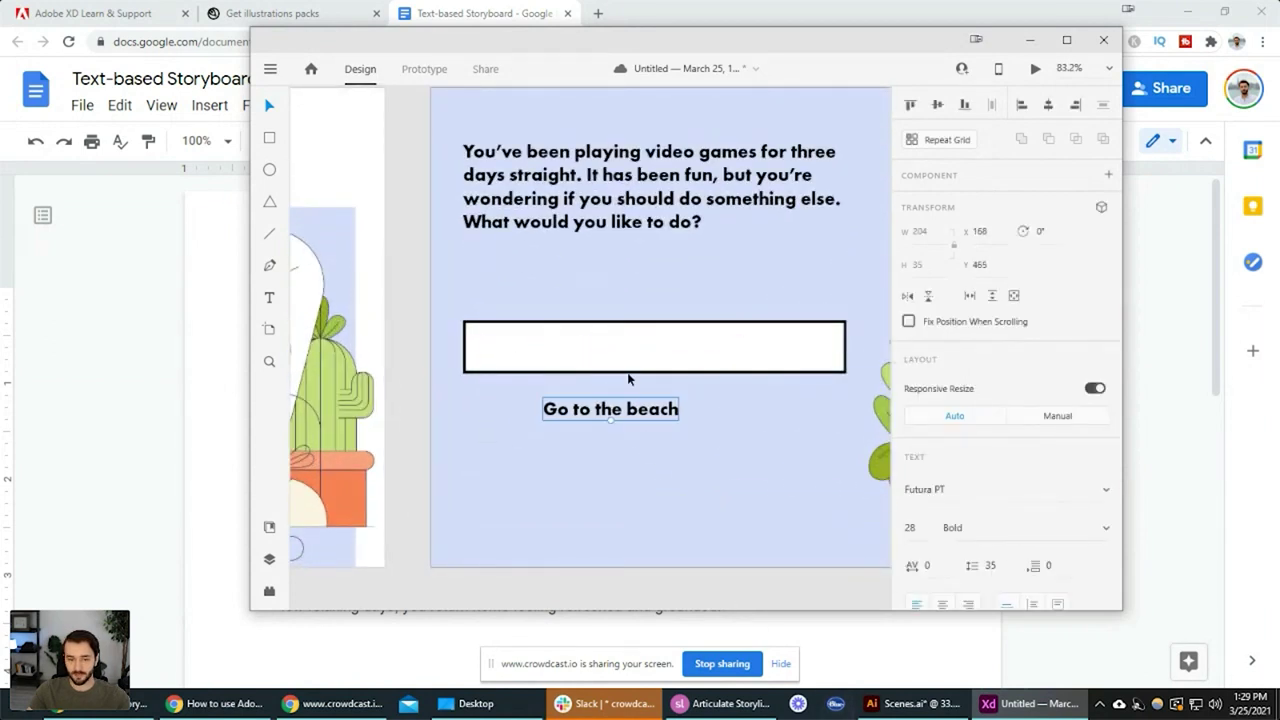
left_click_drag(654, 363, 665, 313)
left_click(645, 412)
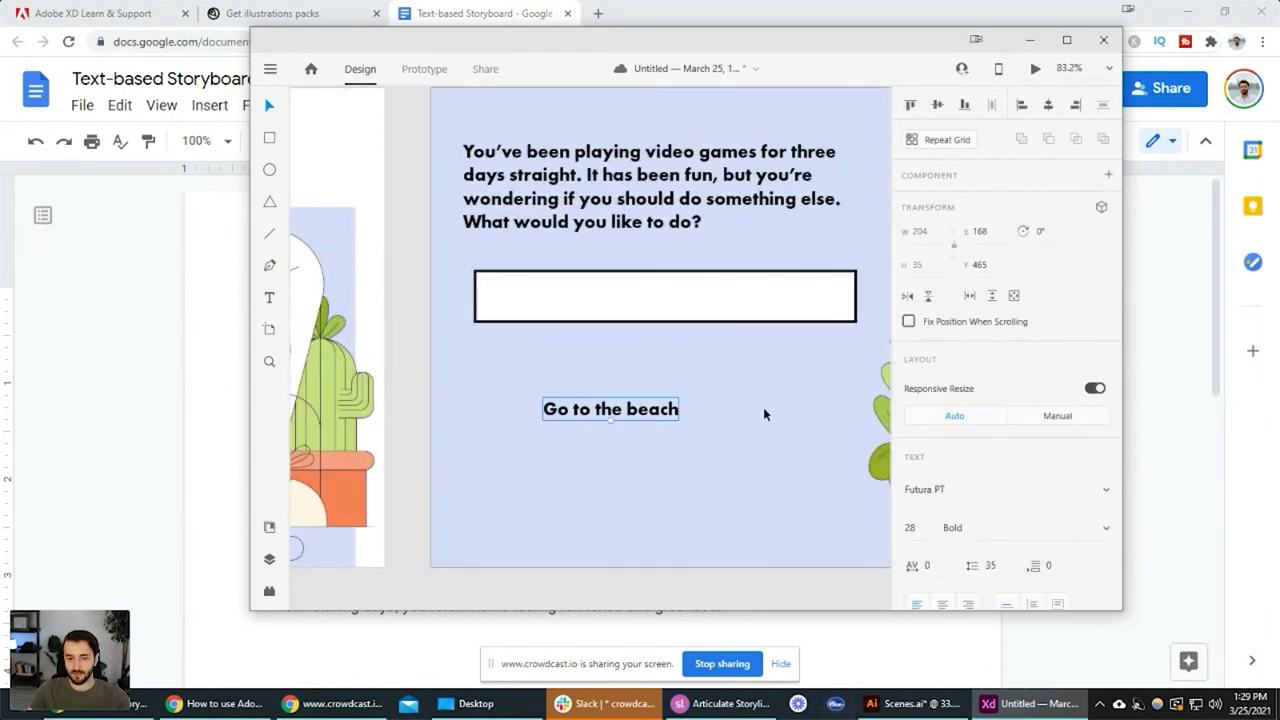
key("ctrl+z")
key("ctrl+z")
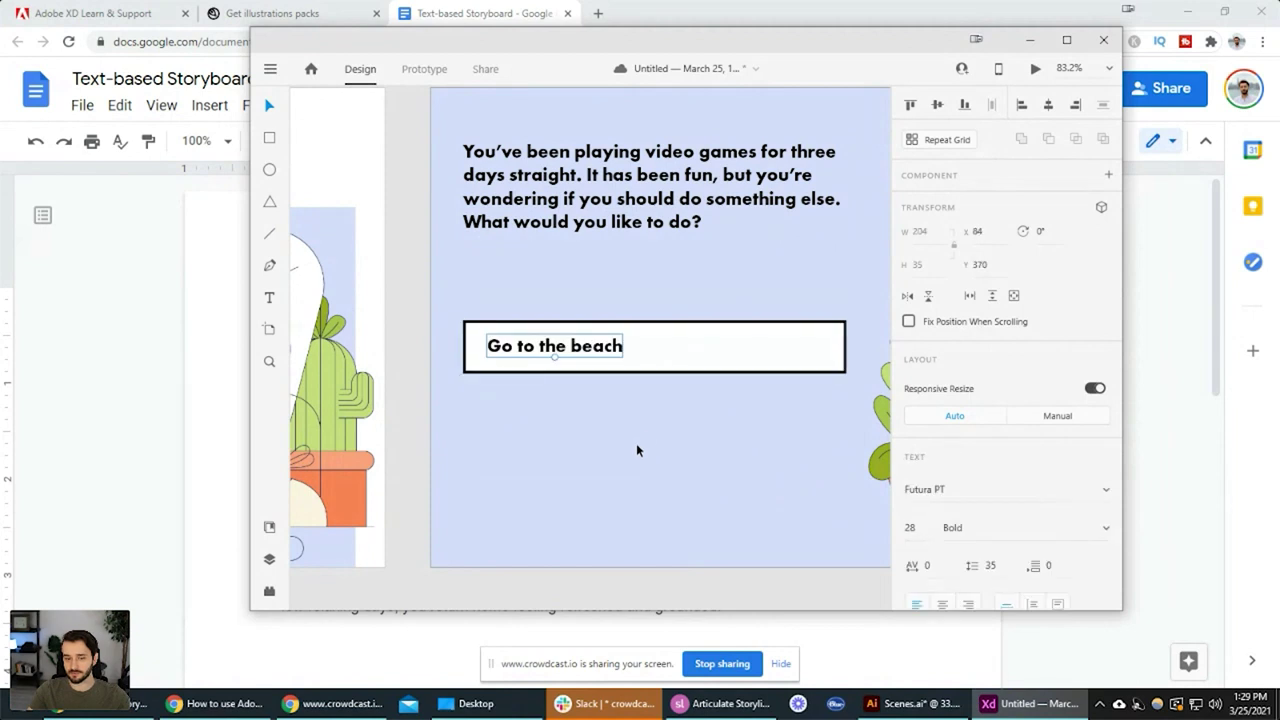
left_click(632, 458)
Open beach-icon.png from the Desktop folder to preview the icon
scroll(630, 458, "right", 3)
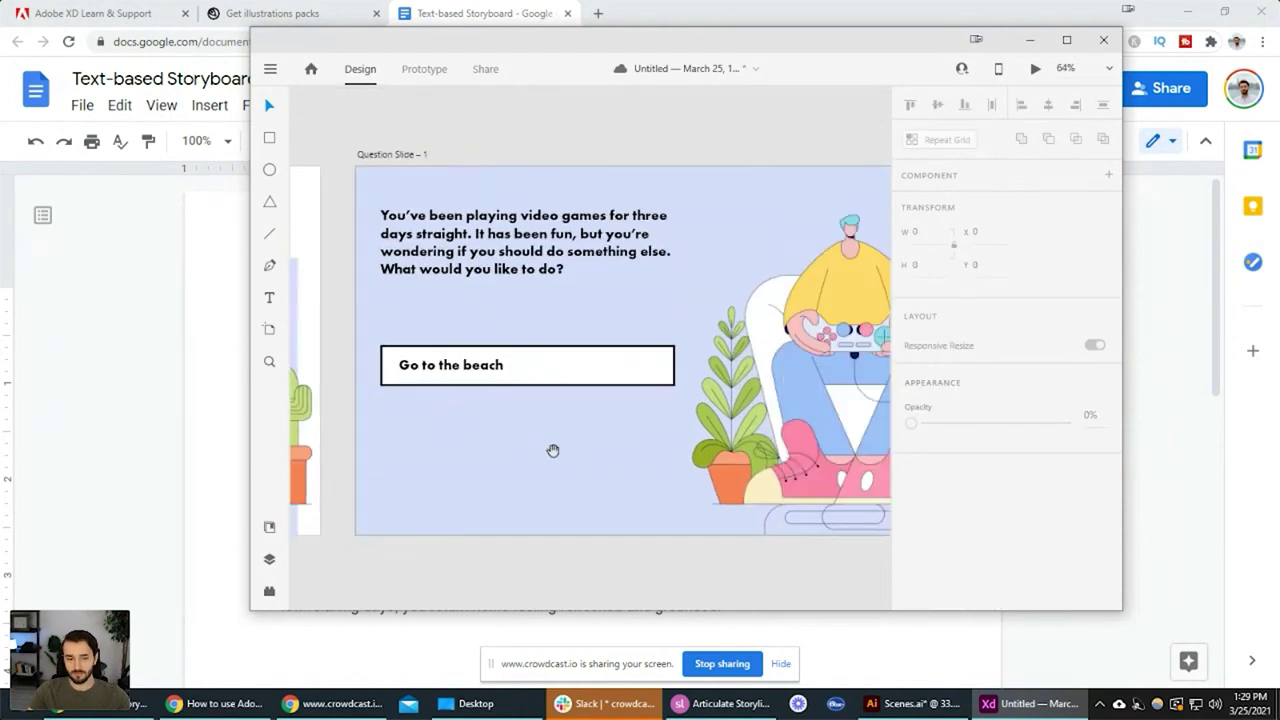
scroll(551, 453, "down", 1)
scroll(551, 453, "down", 3)
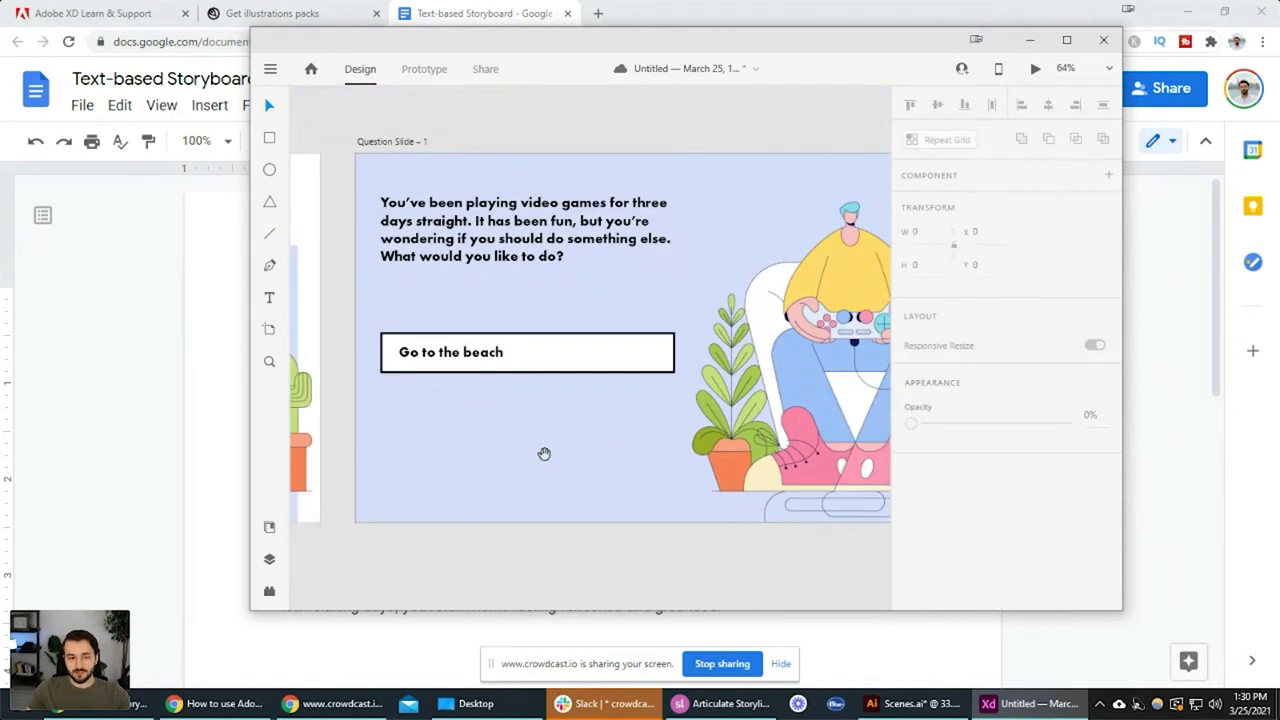
left_click_drag(543, 451, 497, 469)
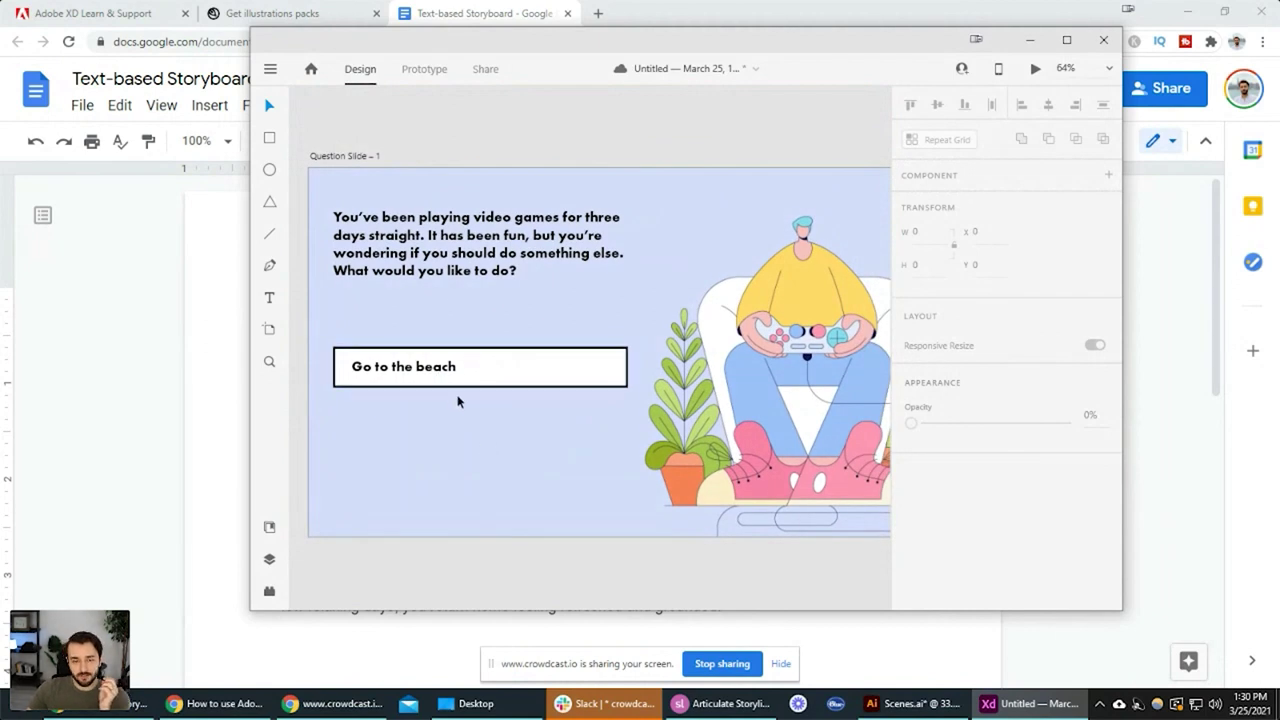
left_click(466, 705)
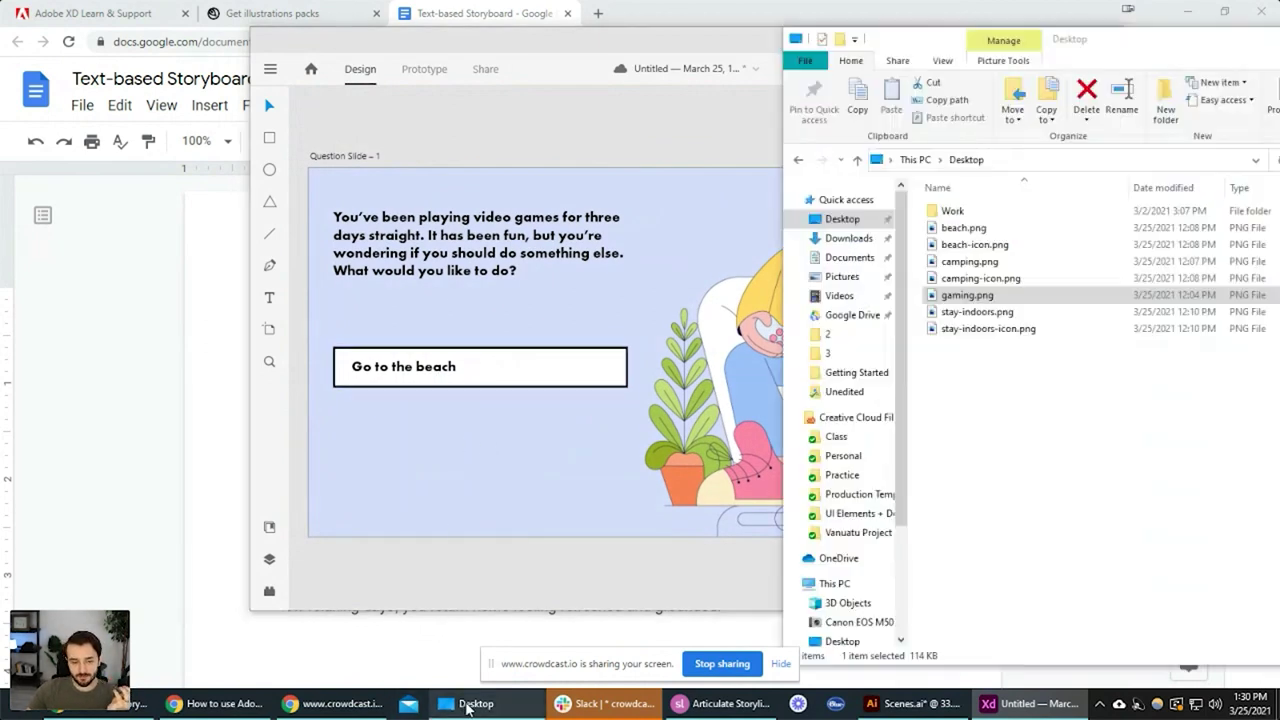
double_click(990, 247)
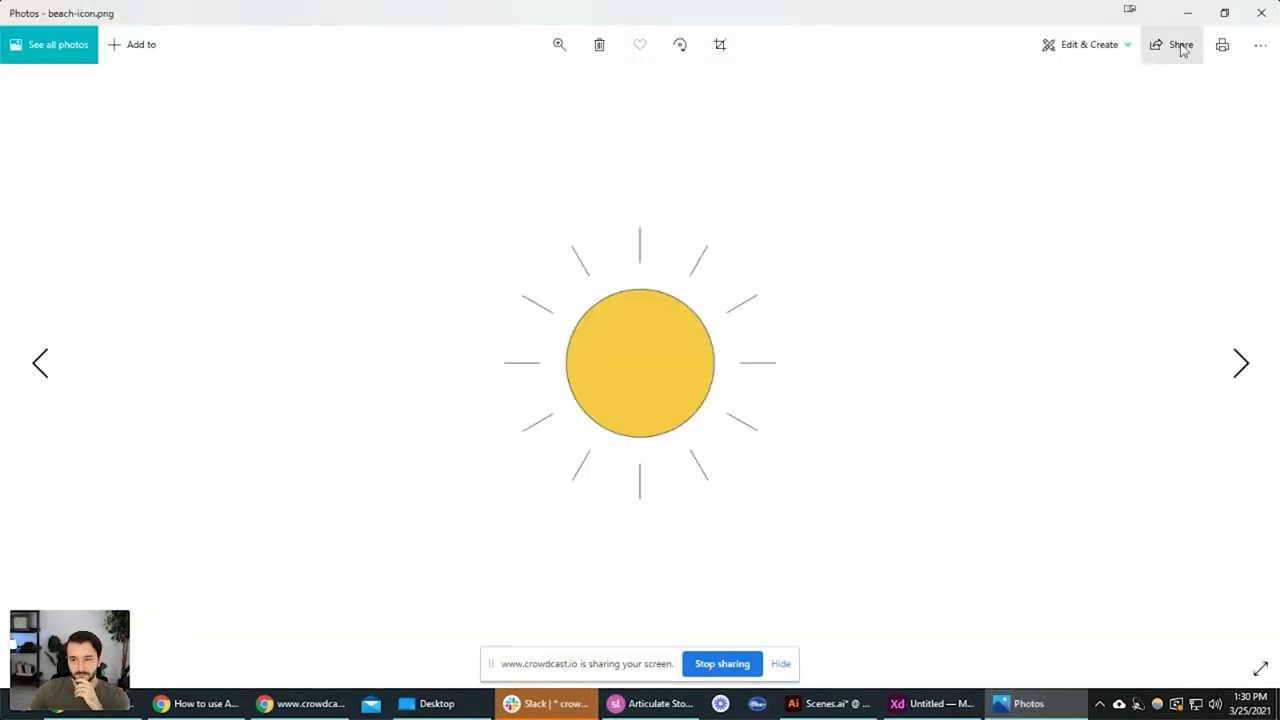
Close the icon preview, return to Adobe XD and draw a placeholder rectangle about 100 × 61 inside the answer option's right end
left_click(1261, 13)
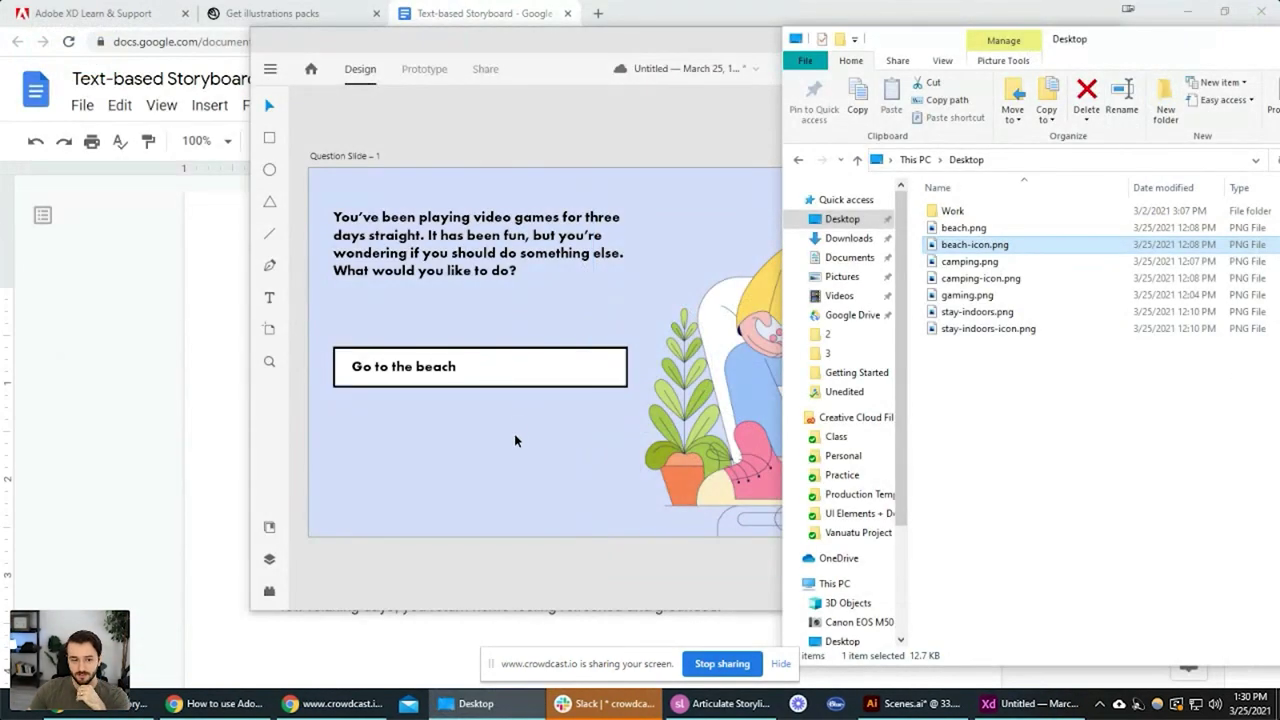
left_click(506, 446)
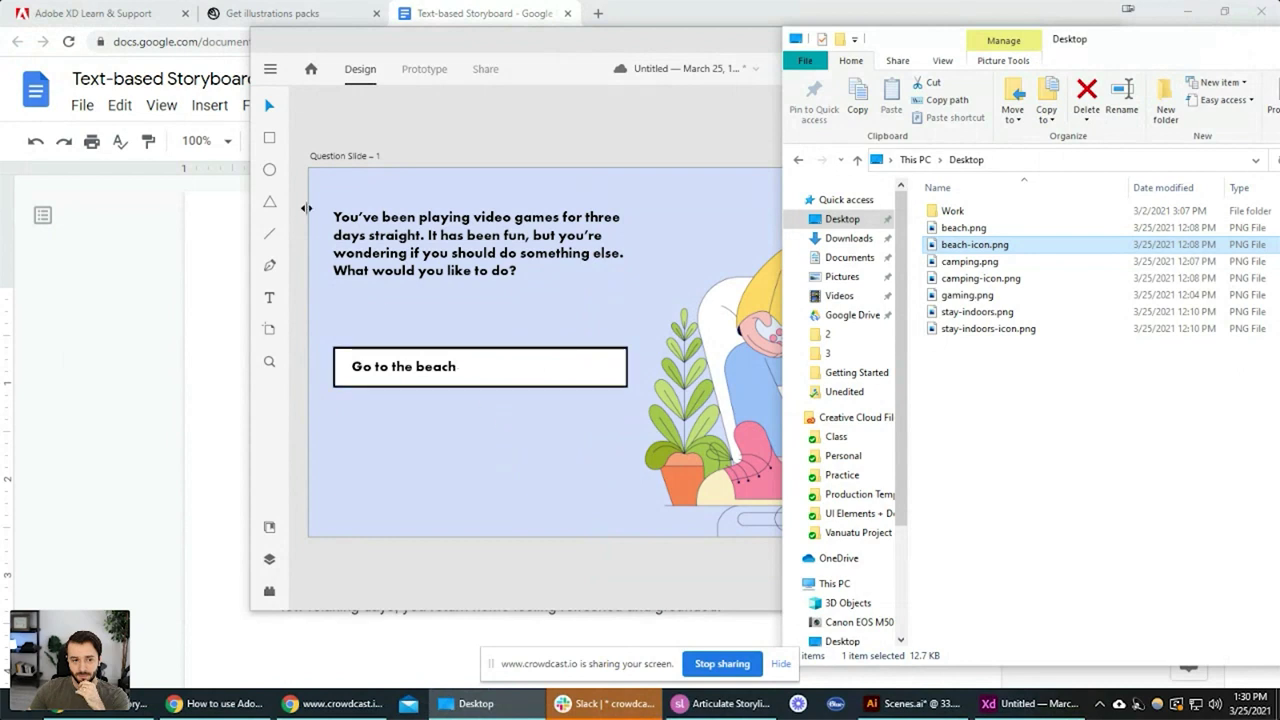
left_click(270, 139)
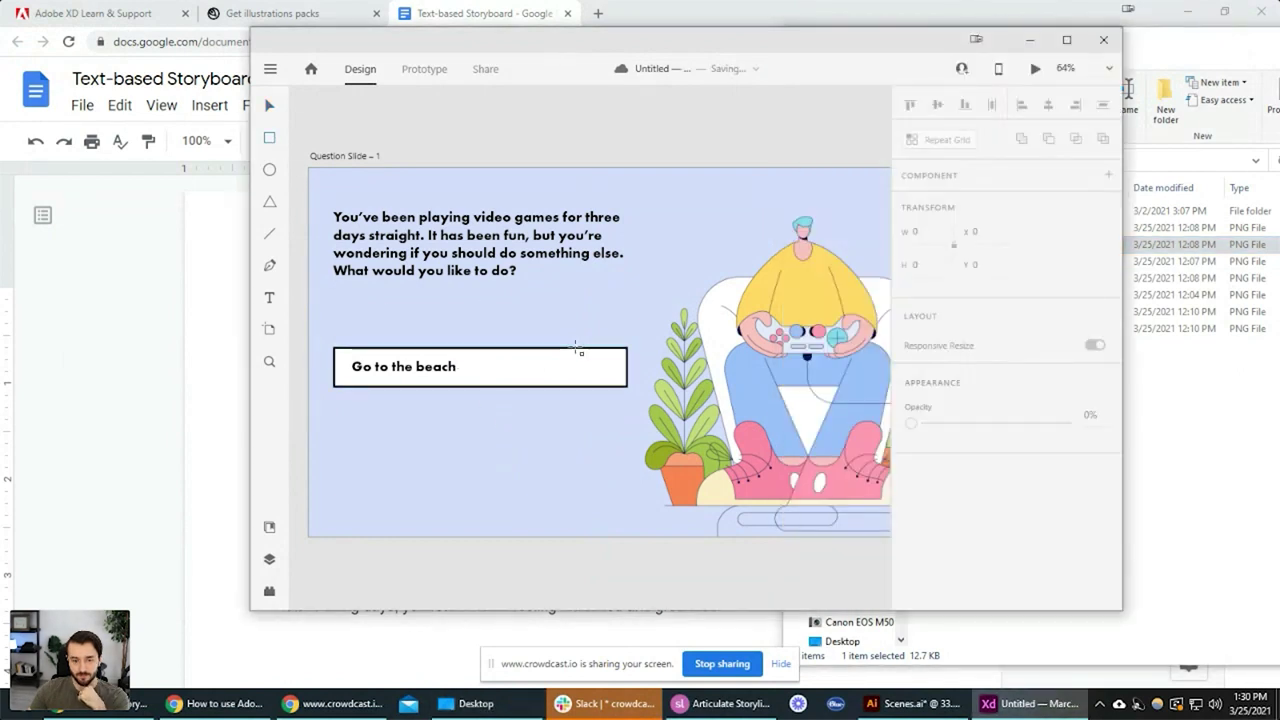
left_click_drag(566, 348, 620, 388)
key("Delete")
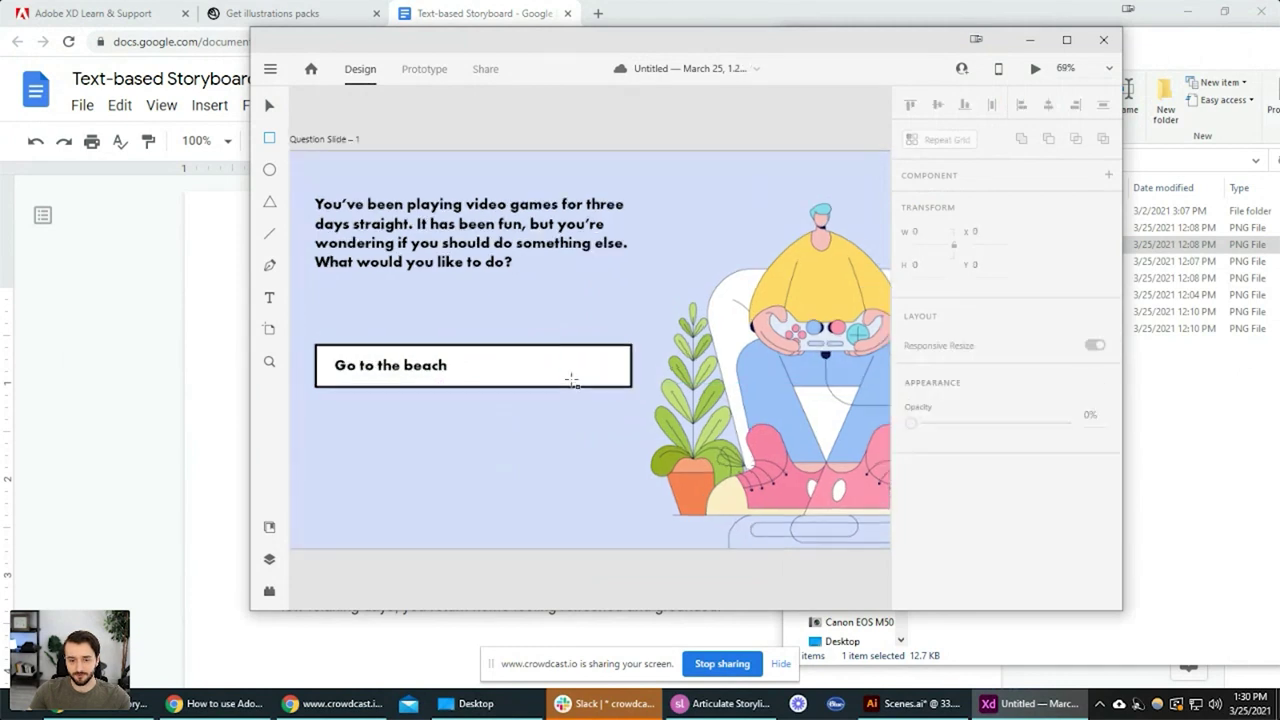
scroll(571, 377, "up", 4)
left_click_drag(575, 326, 685, 387)
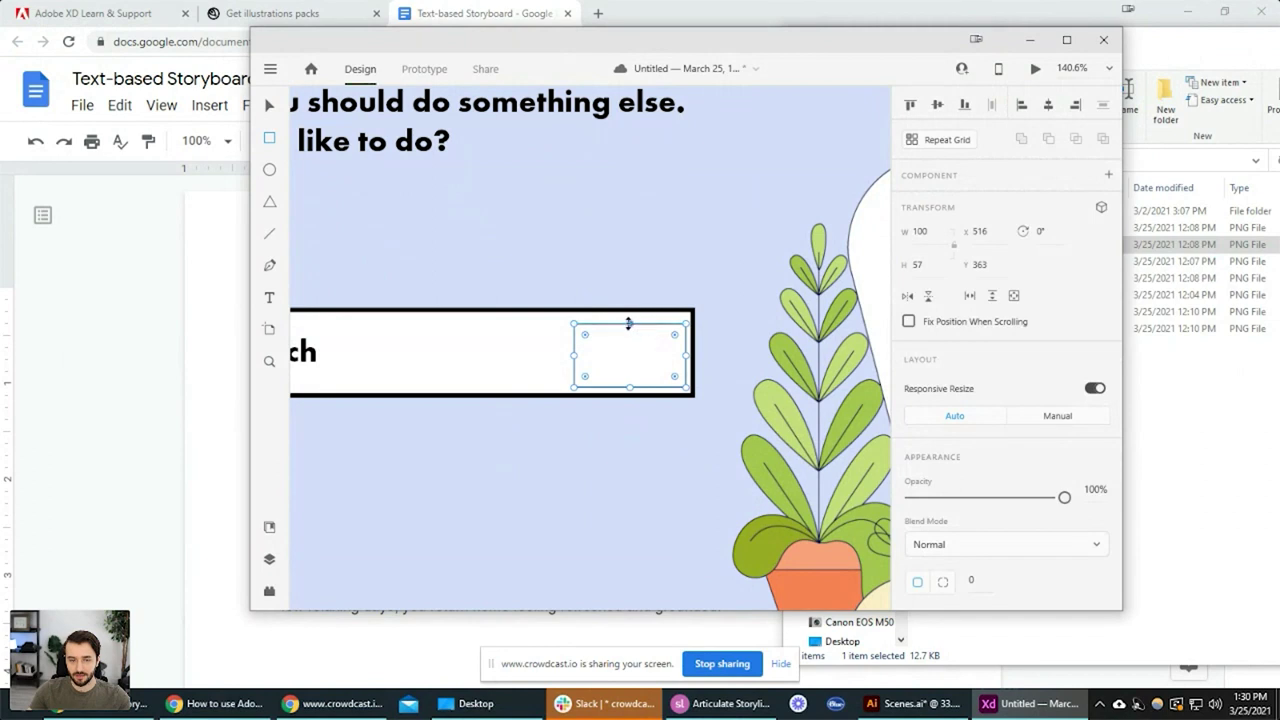
left_click_drag(629, 322, 675, 346)
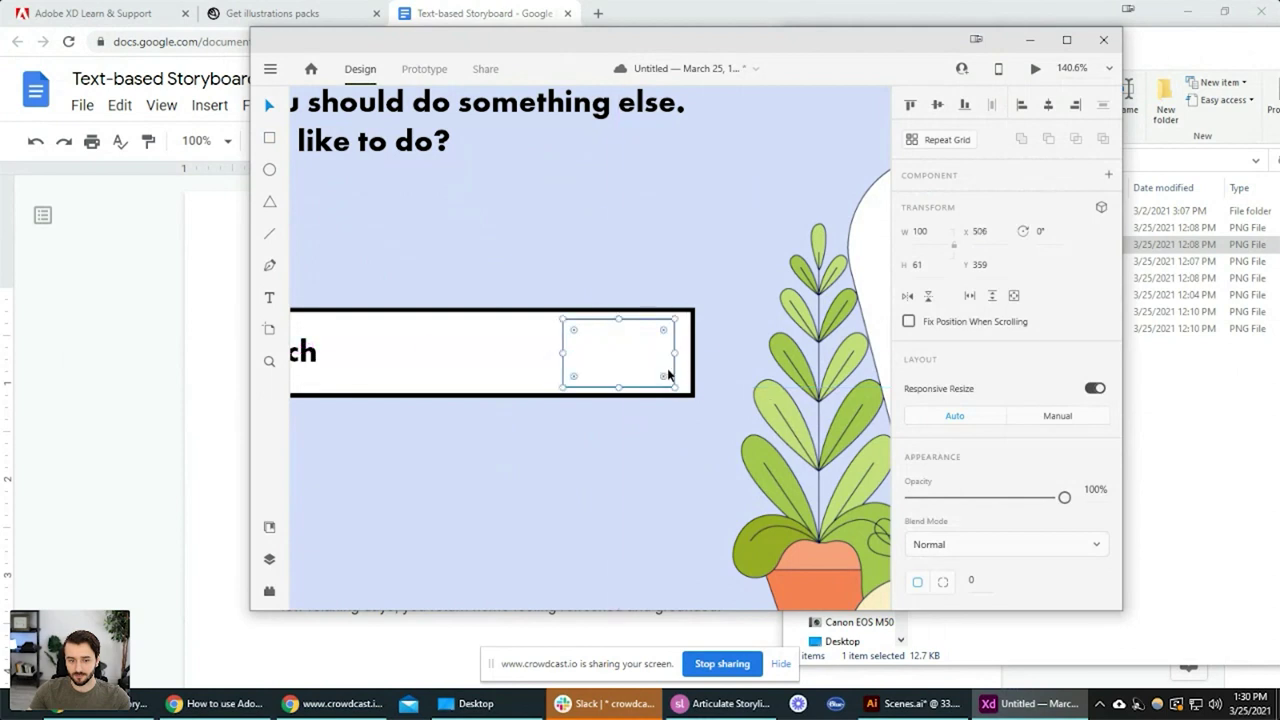
key("alt+Tab")
key("alt+Tab")
left_click(545, 487)
Check the choices in the Google Docs storyboard, and replace the answer option's text in Adobe XD with "Go on a camping trip"
scroll(545, 487, "down", 4)
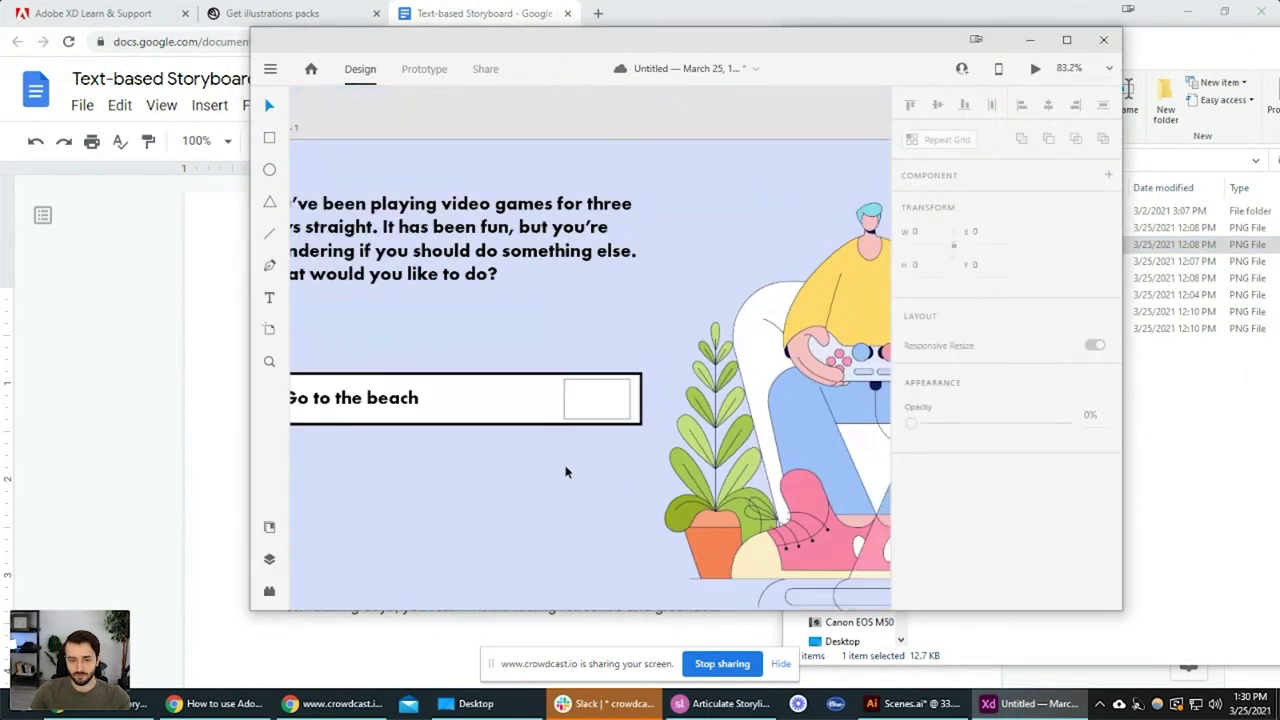
scroll(620, 443, "up", 3)
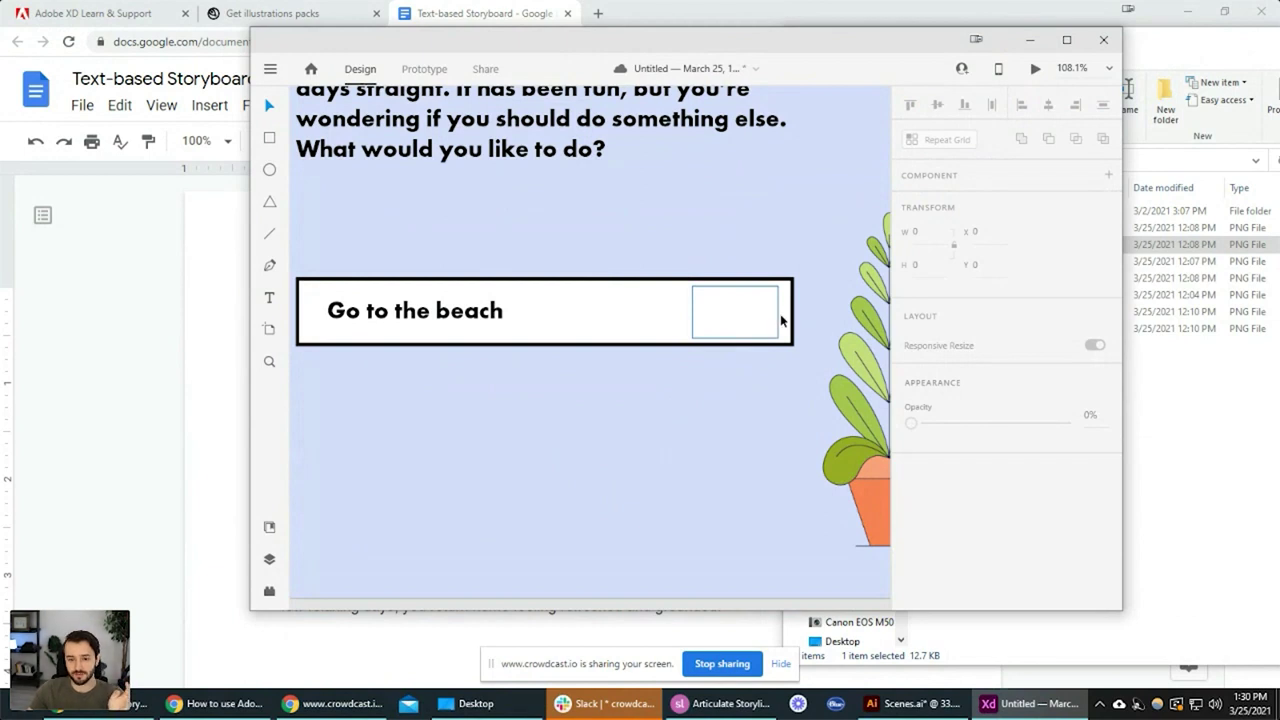
scroll(486, 347, "down", 2)
key("alt+Tab")
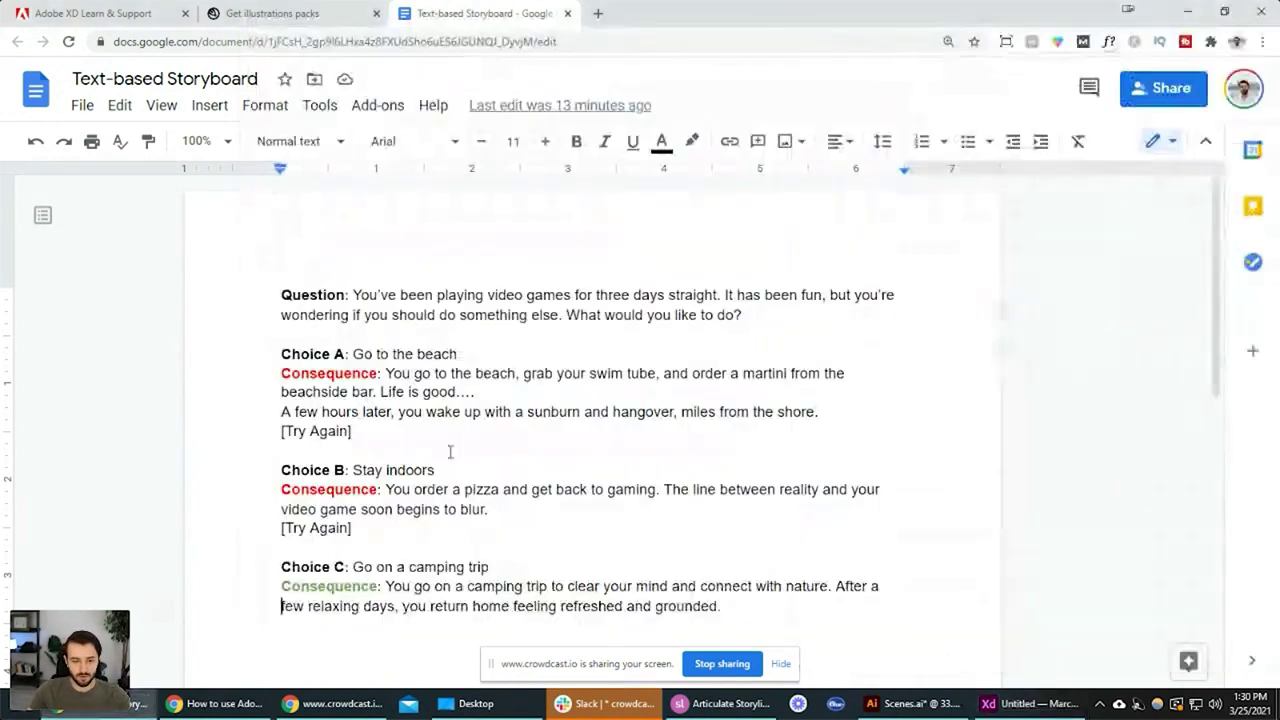
key("alt+Tab")
left_click(458, 330)
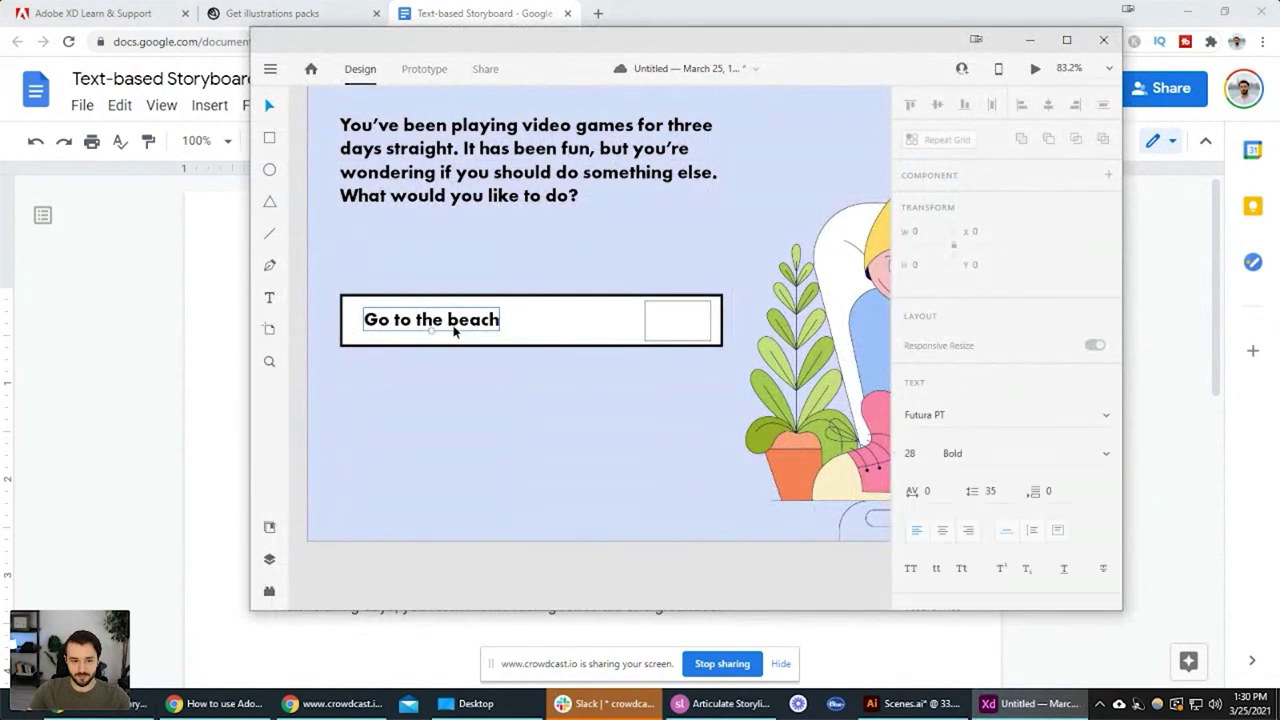
double_click(455, 328)
key("ctrl+a")
type("Go on a camping trip")
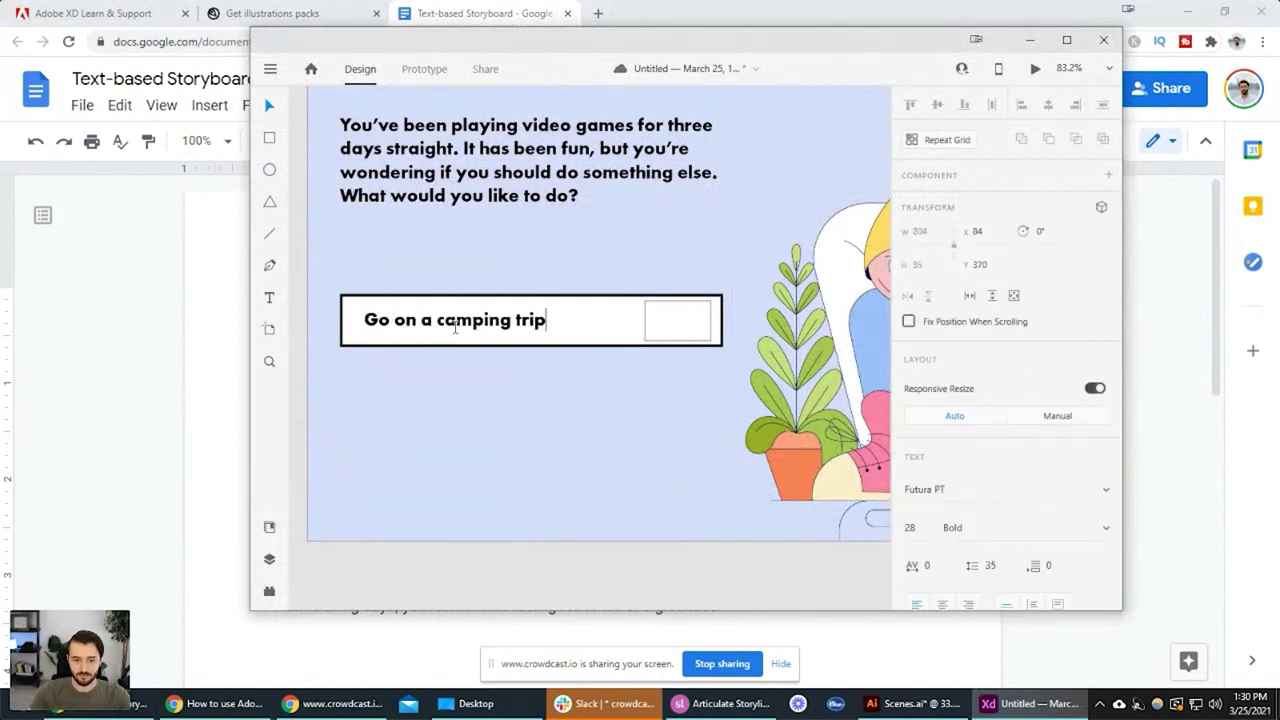
key("Escape")
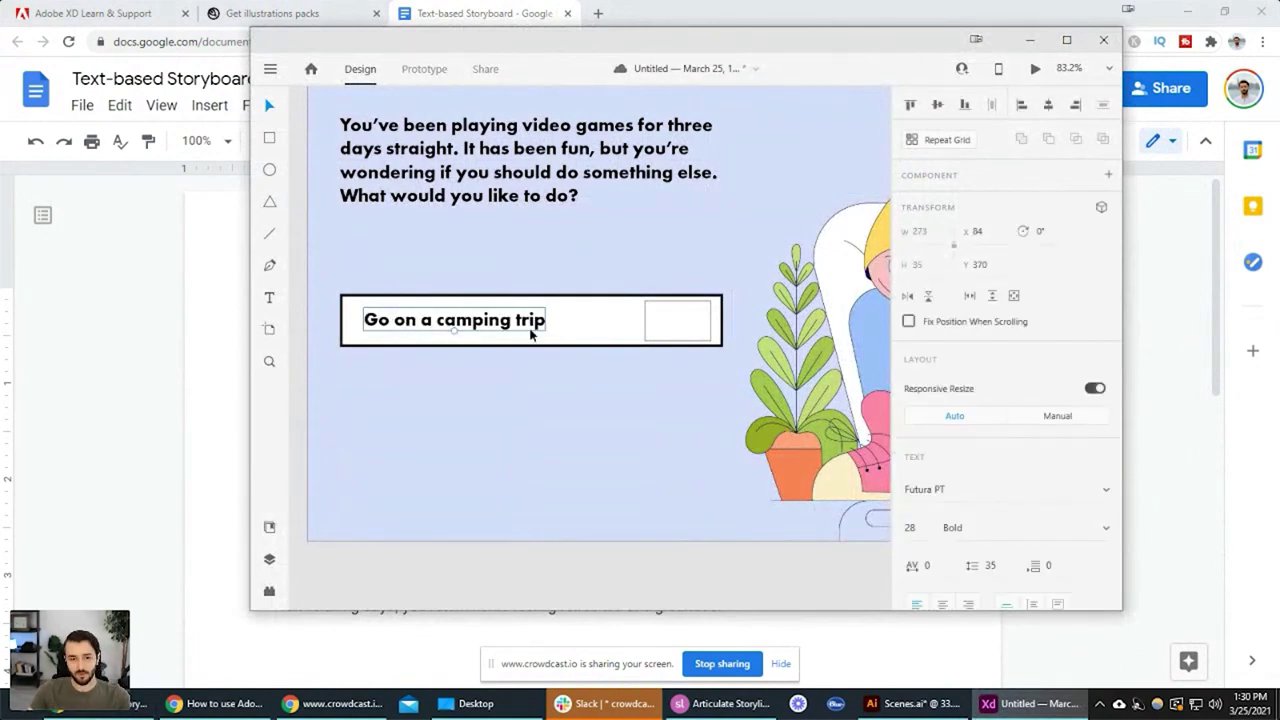
Select the placeholder rectangle beside the answer text
left_click(646, 328)
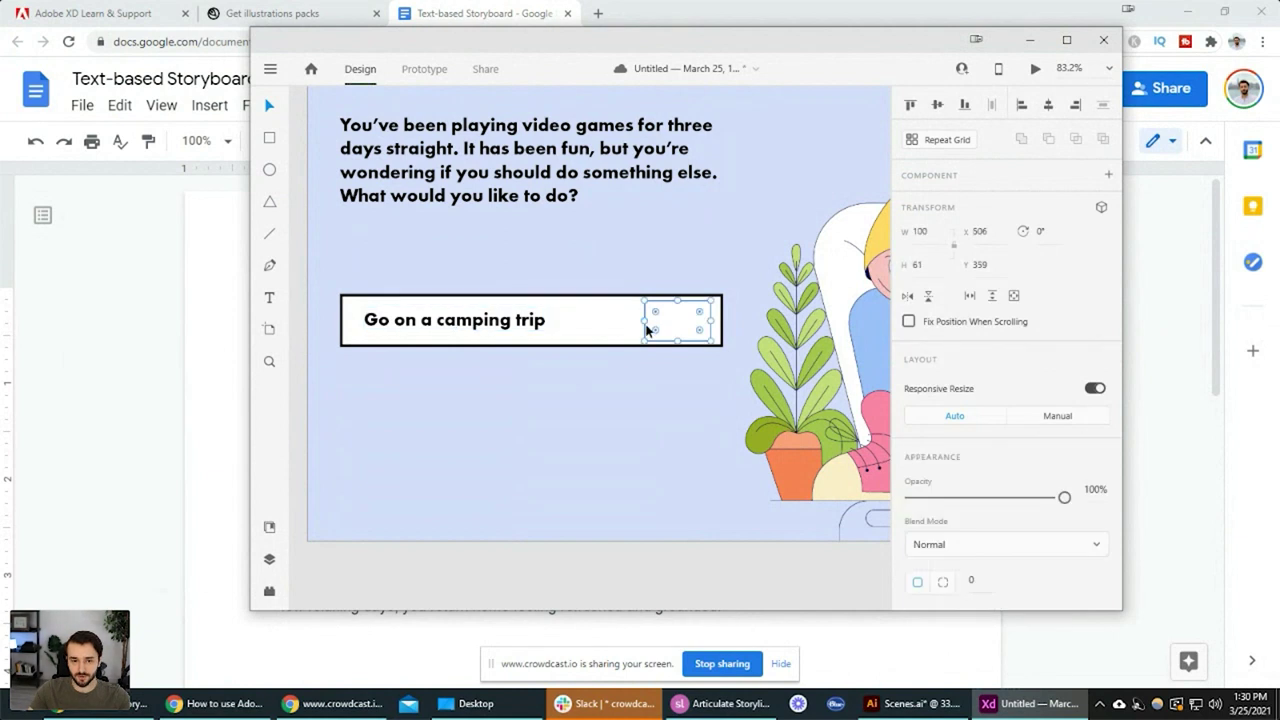
left_click_drag(645, 332, 583, 333)
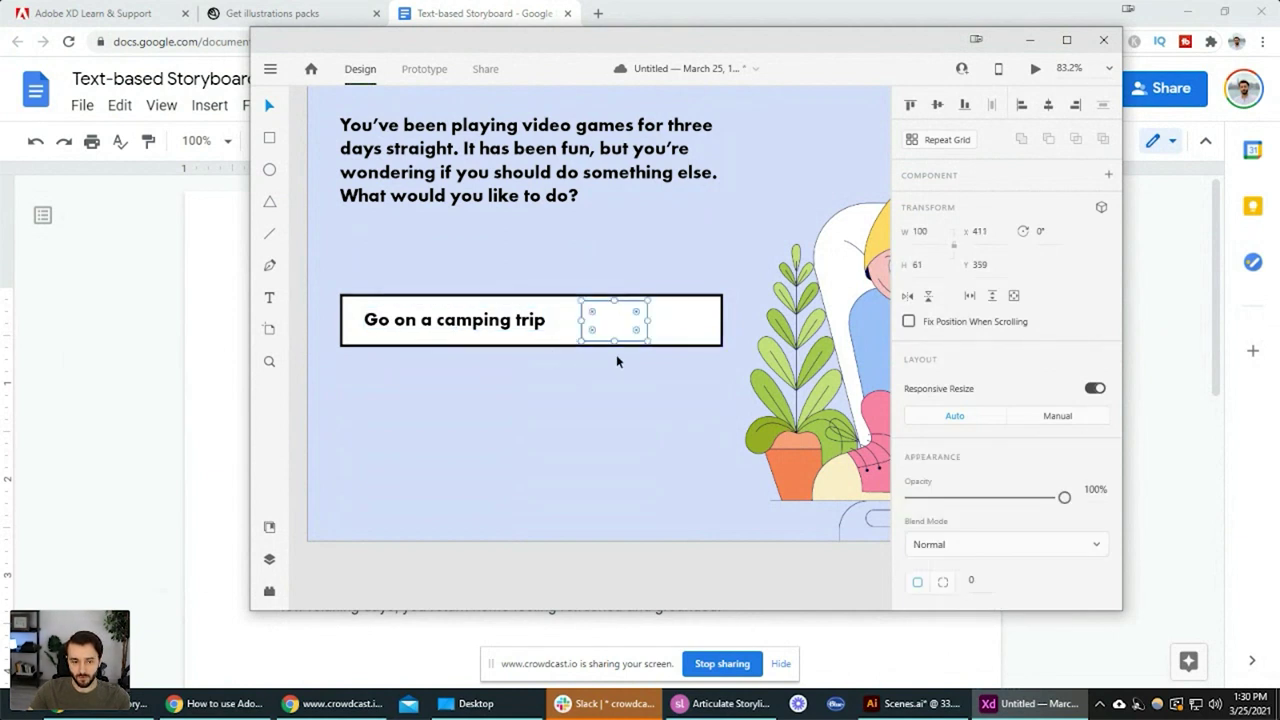
scroll(677, 360, "down", 1)
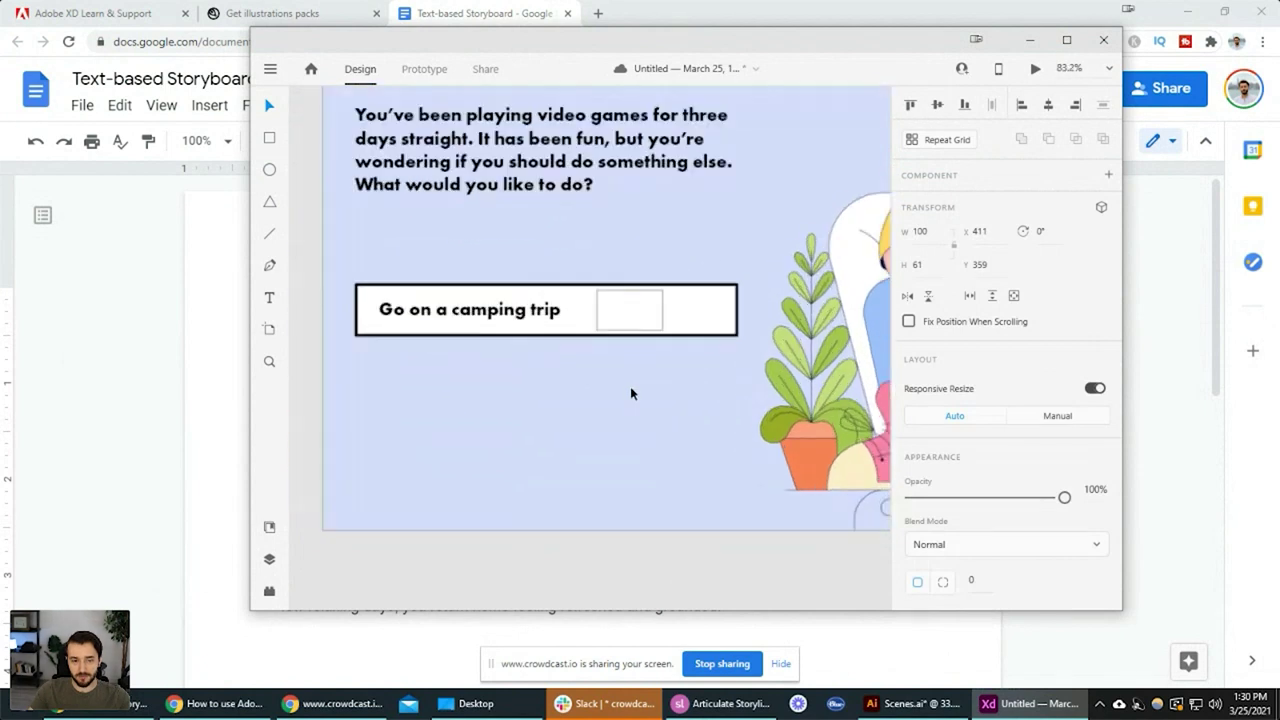
left_click(738, 337)
left_click_drag(740, 338, 582, 390)
key("ctrl+z")
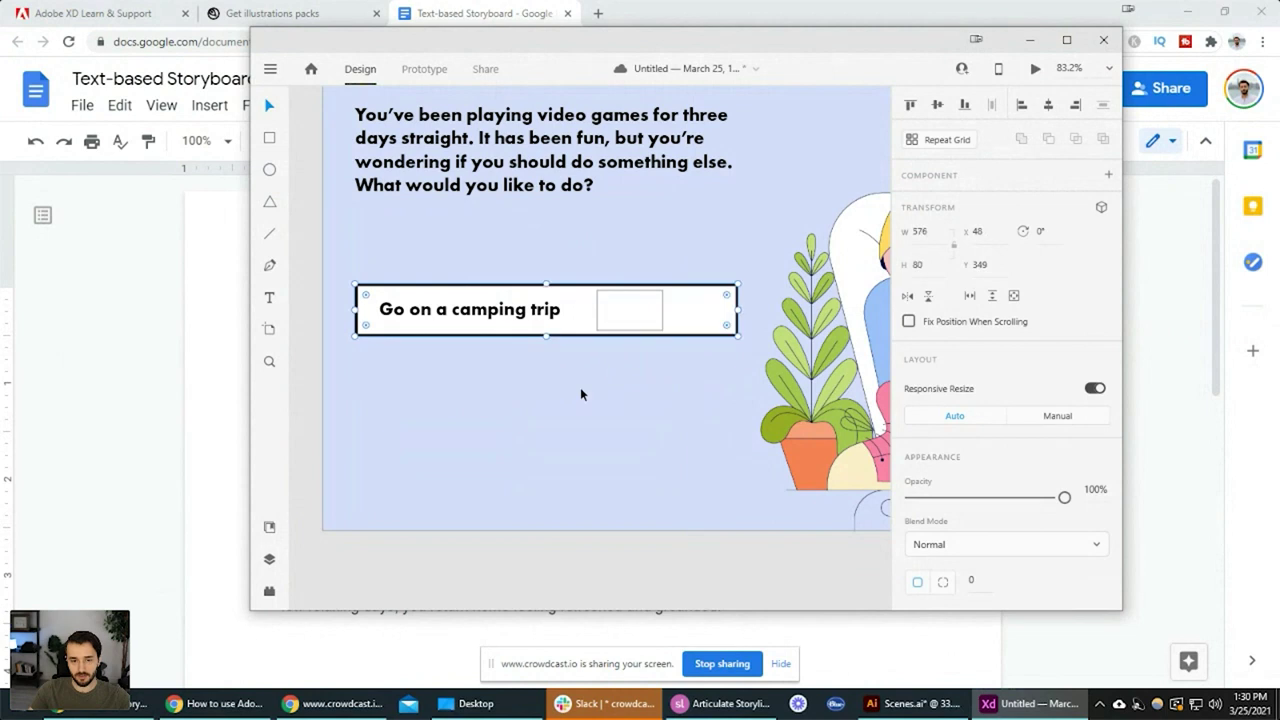
left_click(652, 429)
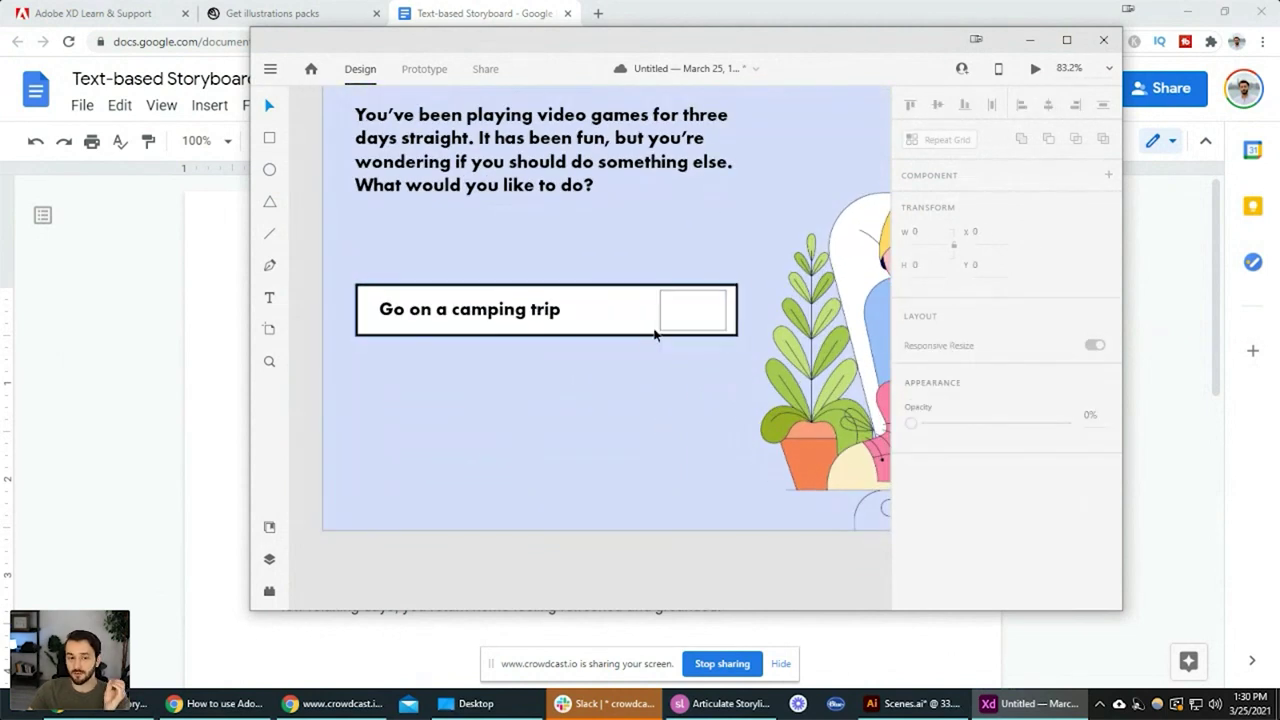
Replace the answer box's label "Go on a camping trip" with the storyboard's Choice A text, "Go to the beach"
double_click(485, 308)
key("alt+Tab")
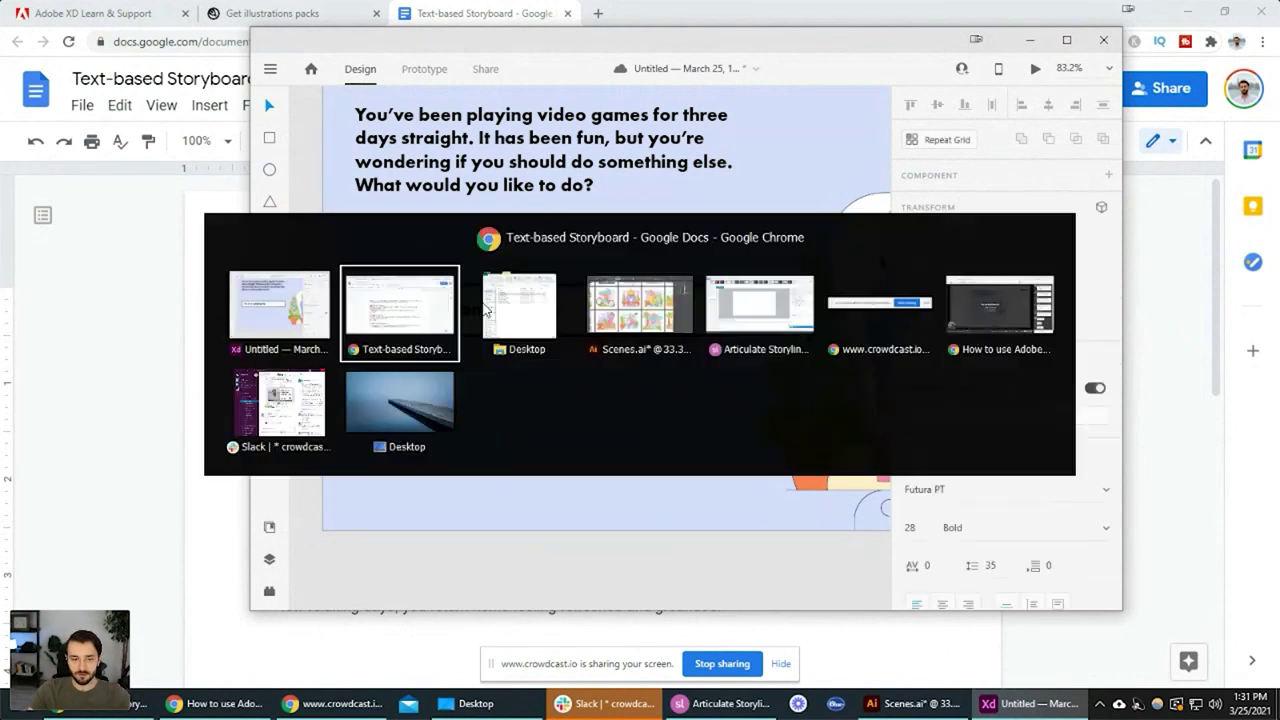
key("alt+Tab")
key("ctrl+a")
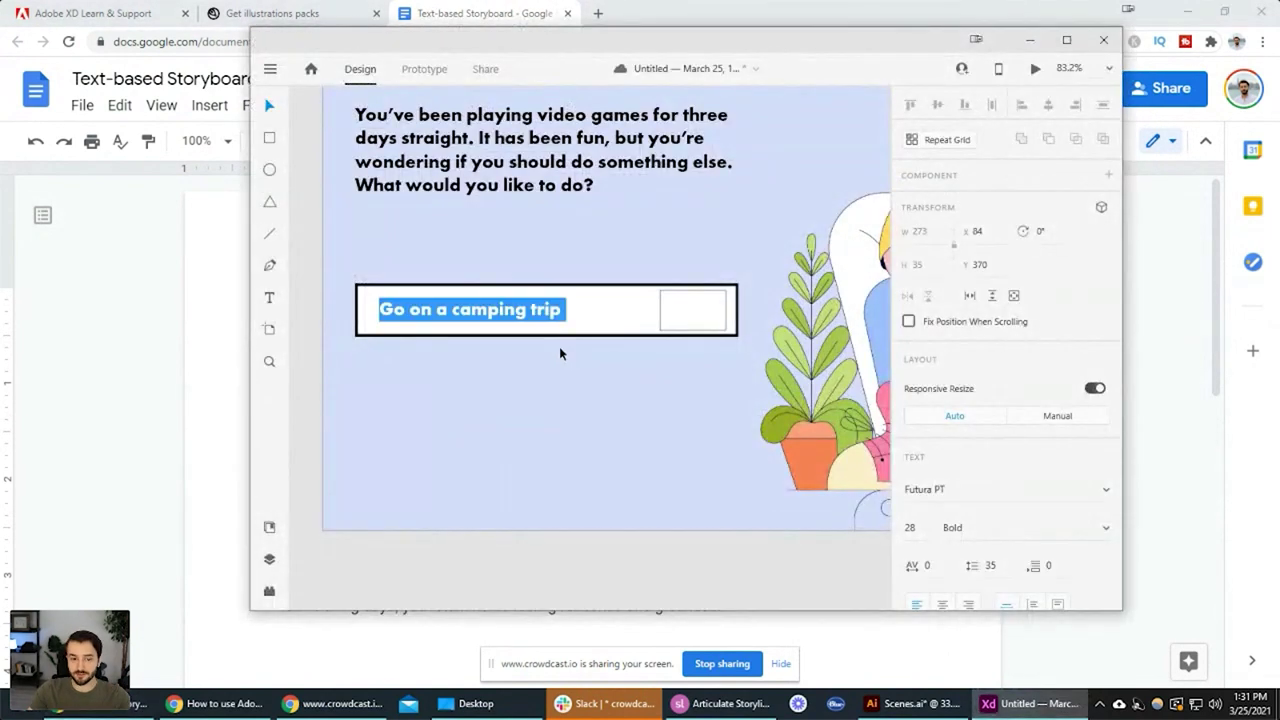
key("alt+Tab")
key("alt+Tab")
type("Go to the beach")
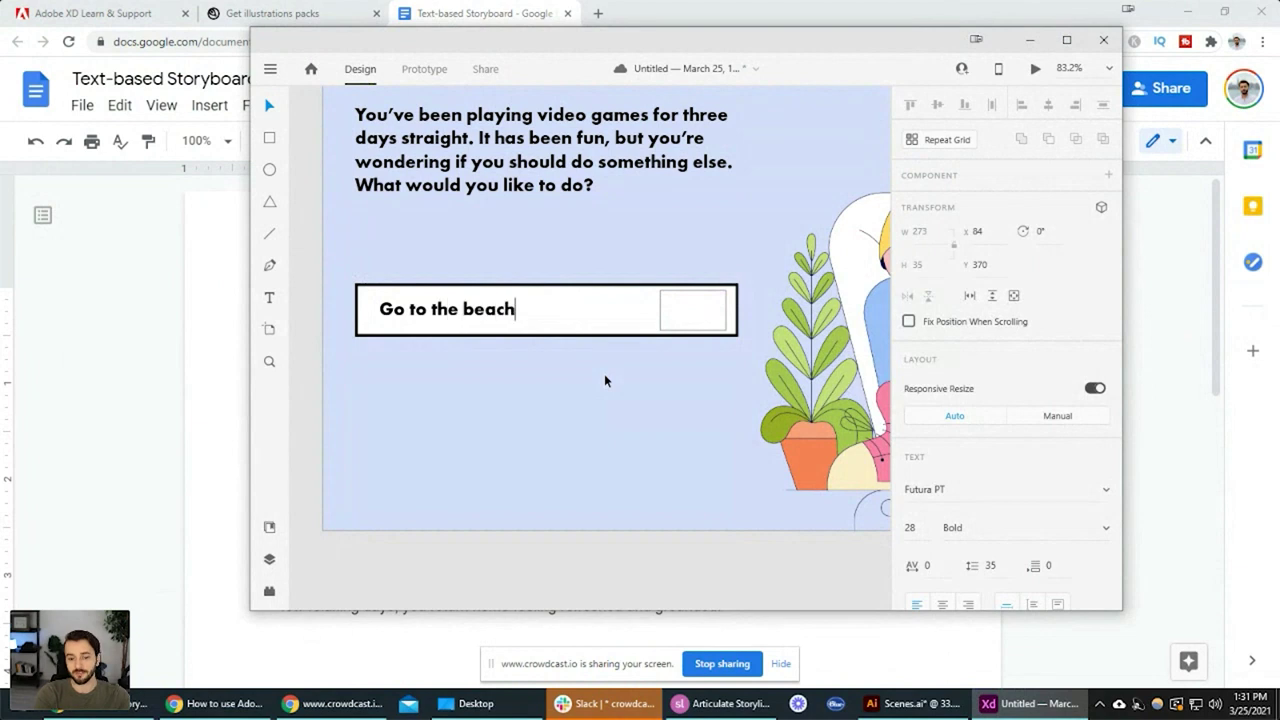
key("Escape")
scroll(604, 380, "down", 2)
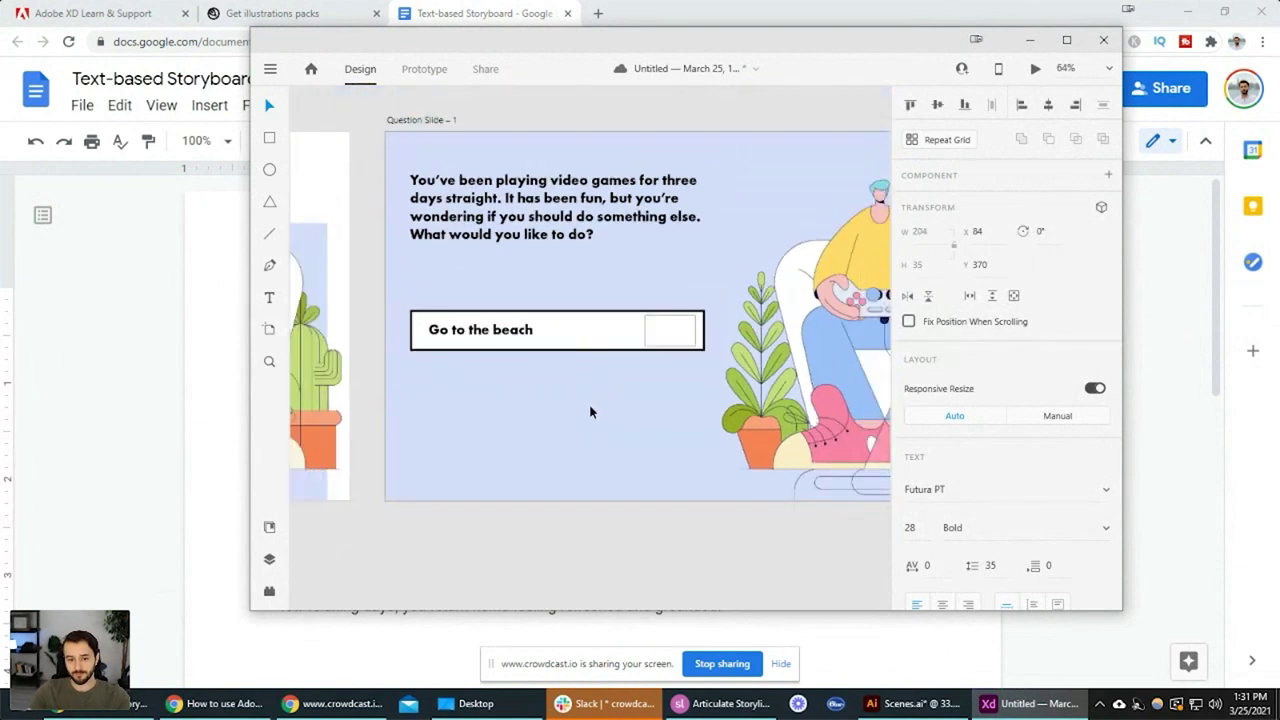
scroll(591, 411, "up", 2)
left_click(694, 310)
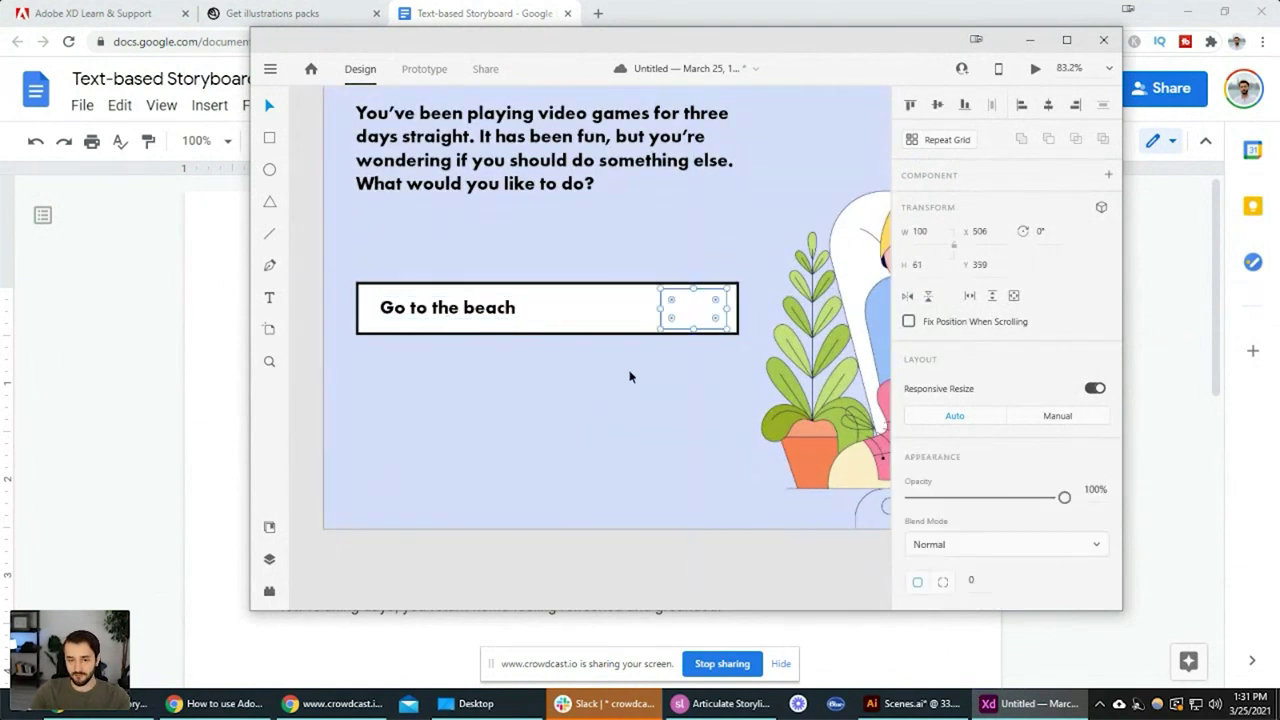
left_click(562, 376)
left_click(684, 311)
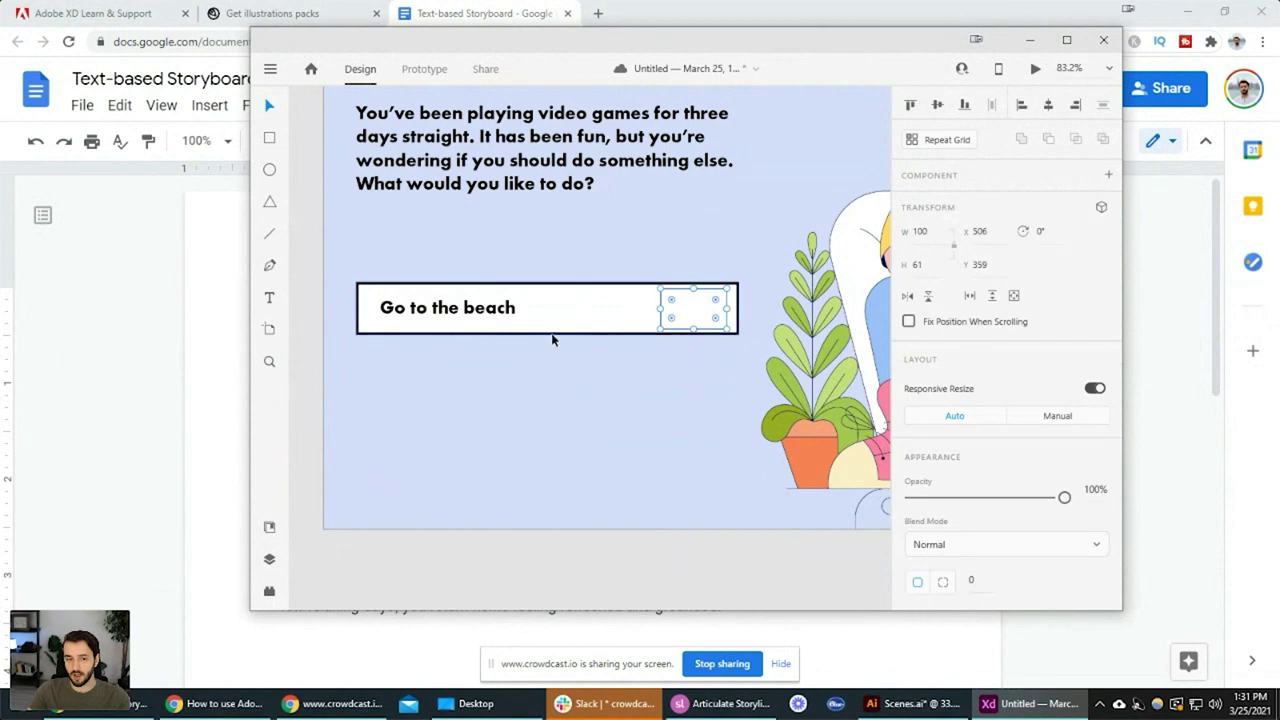
left_click(479, 311)
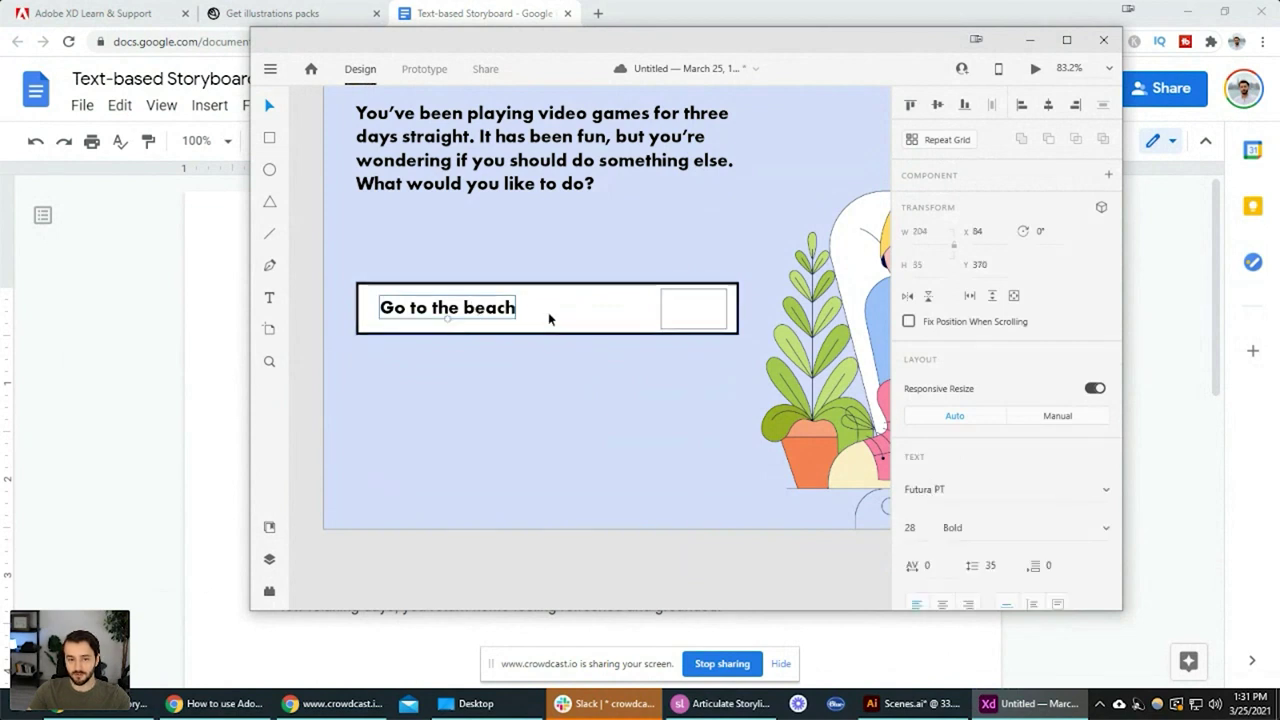
left_click(620, 358)
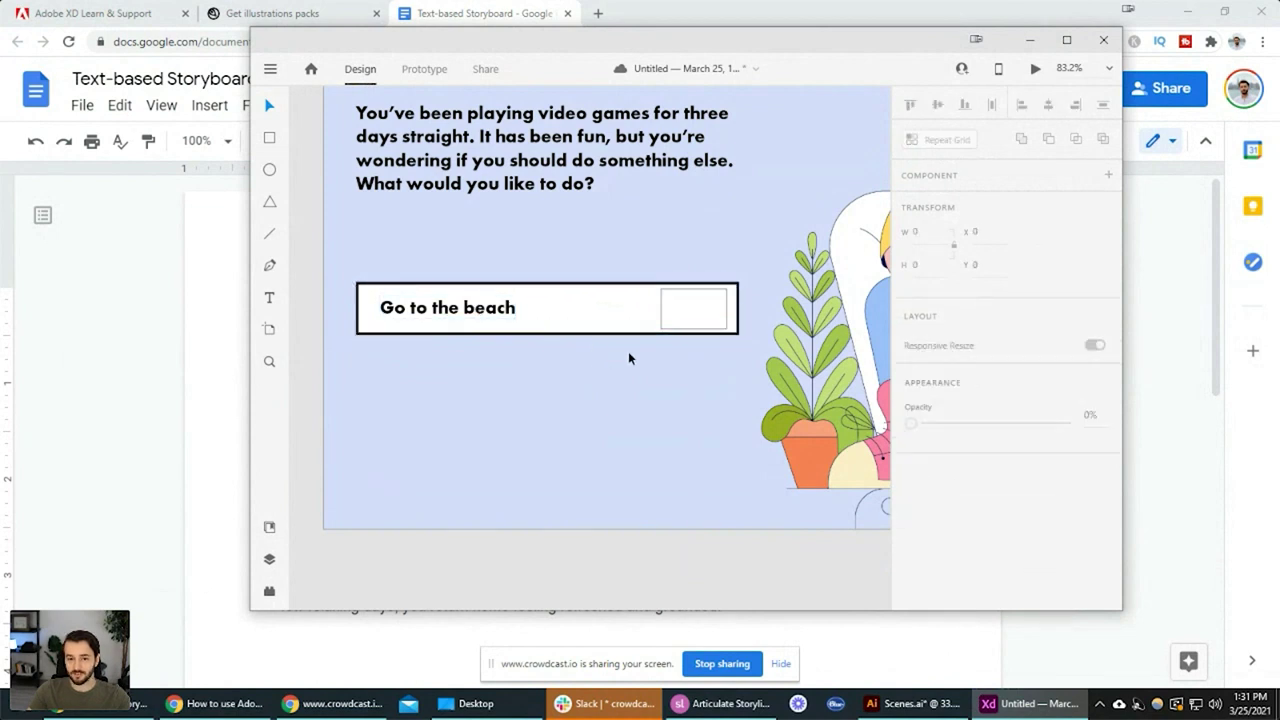
Group the answer label, the small placeholder rectangle and the outlined answer box into one object
left_click(706, 320)
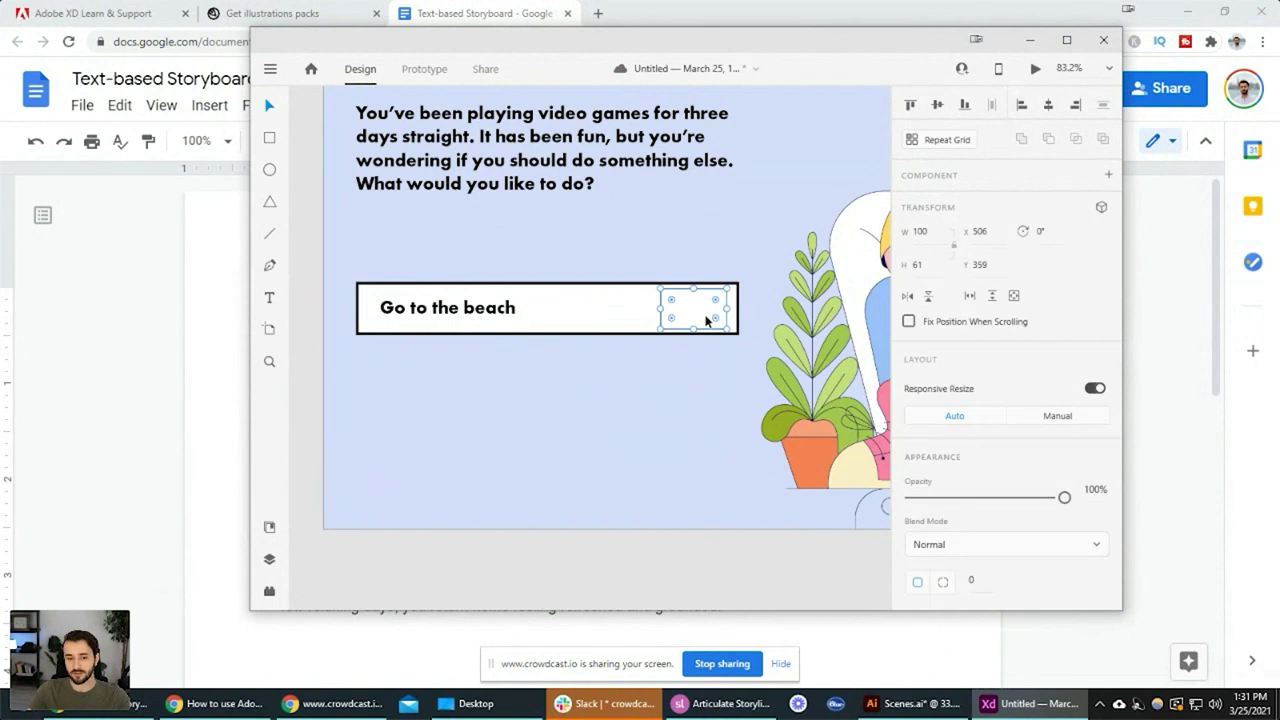
left_click(478, 313, "shift")
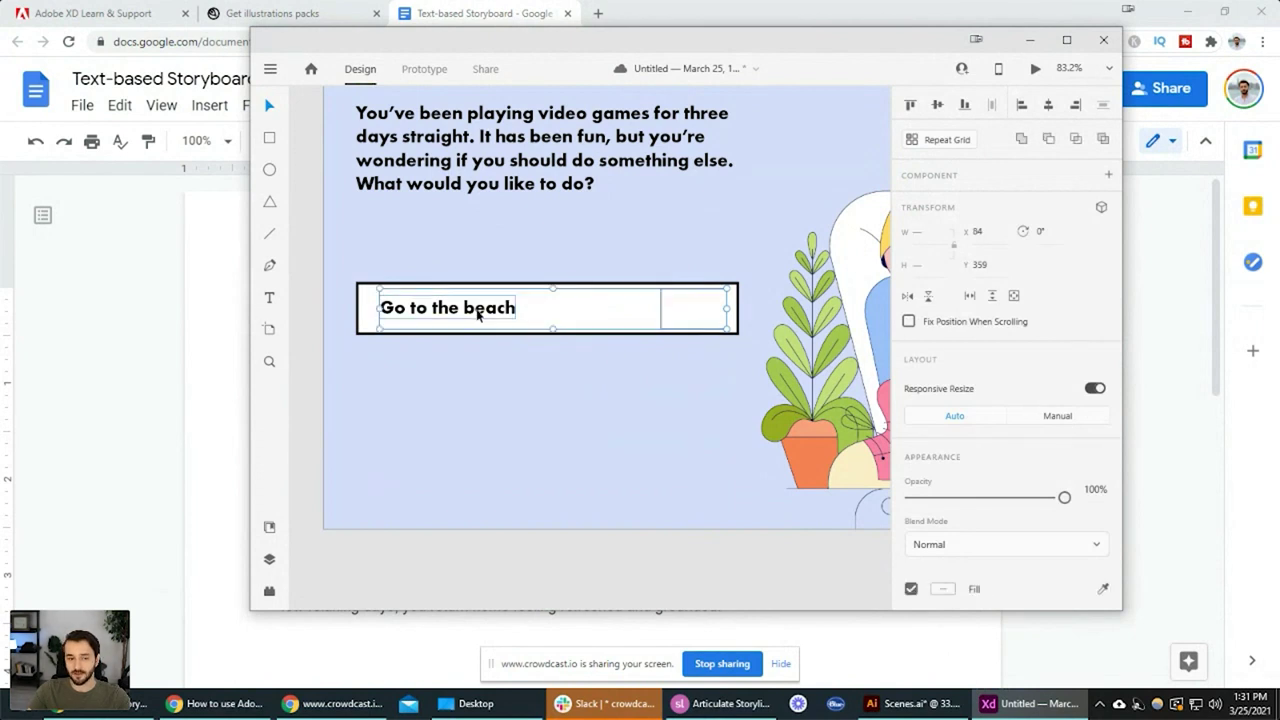
left_click(358, 320, "shift")
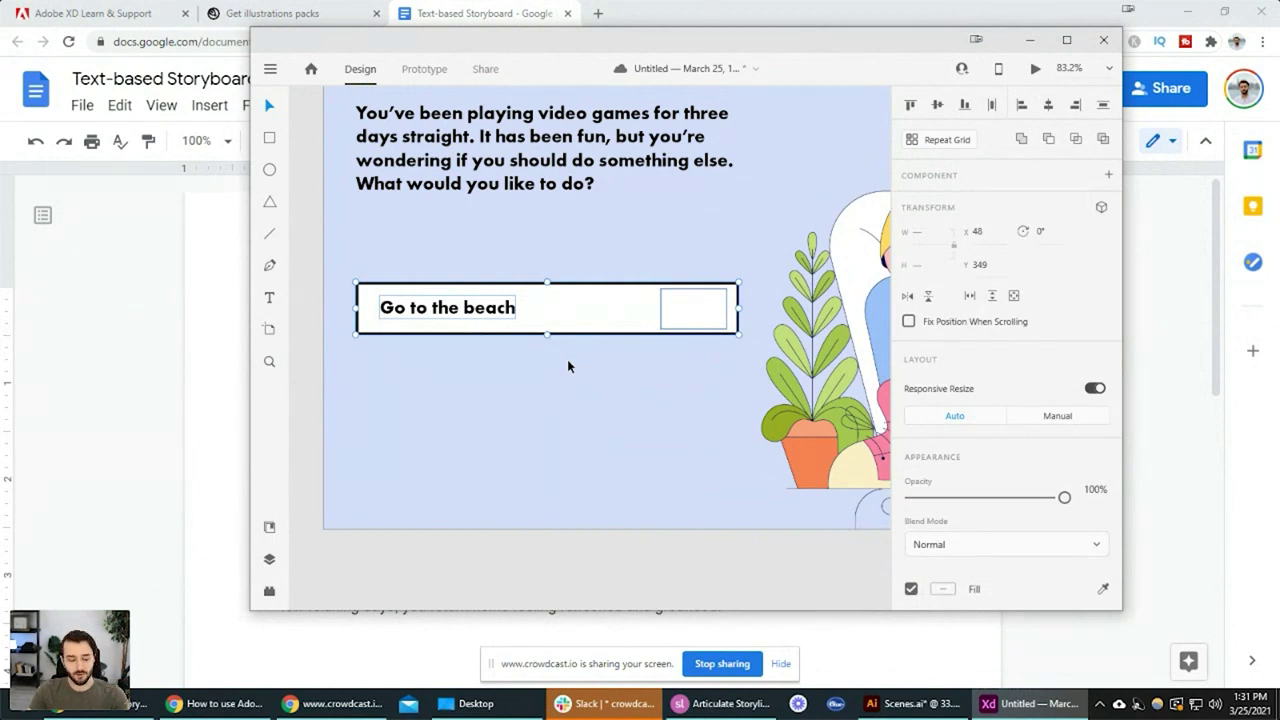
key("ctrl+g")
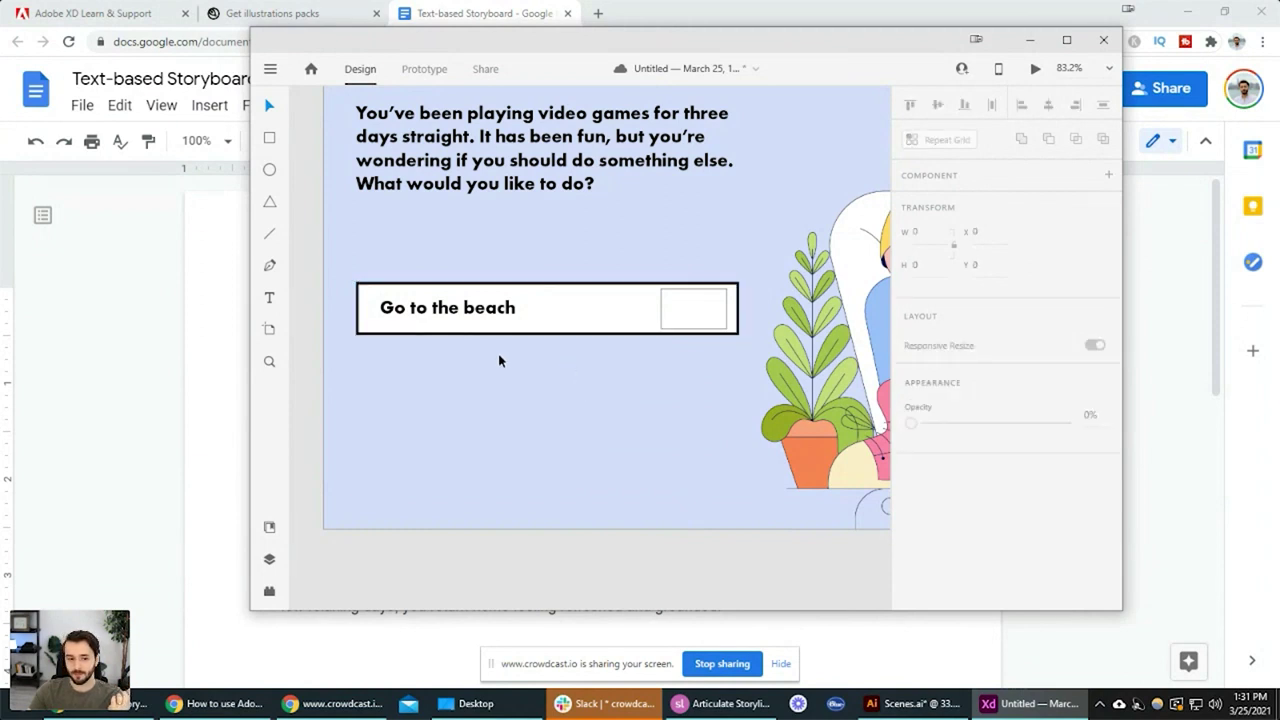
mouse_move(471, 306)
left_mouse_down()
mouse_move(470, 223)
mouse_move(604, 238)
mouse_move(460, 285)
mouse_move(476, 260)
mouse_move(468, 290)
left_mouse_up()
double_click(484, 291)
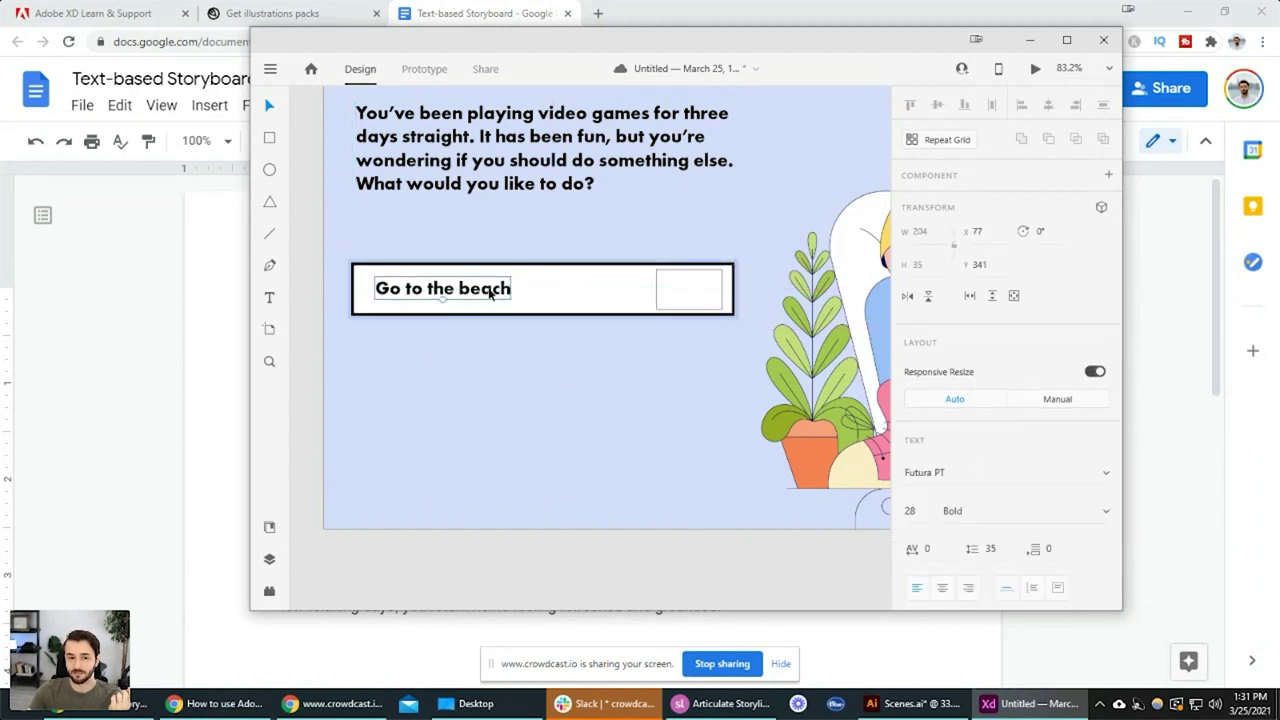
left_click(838, 298)
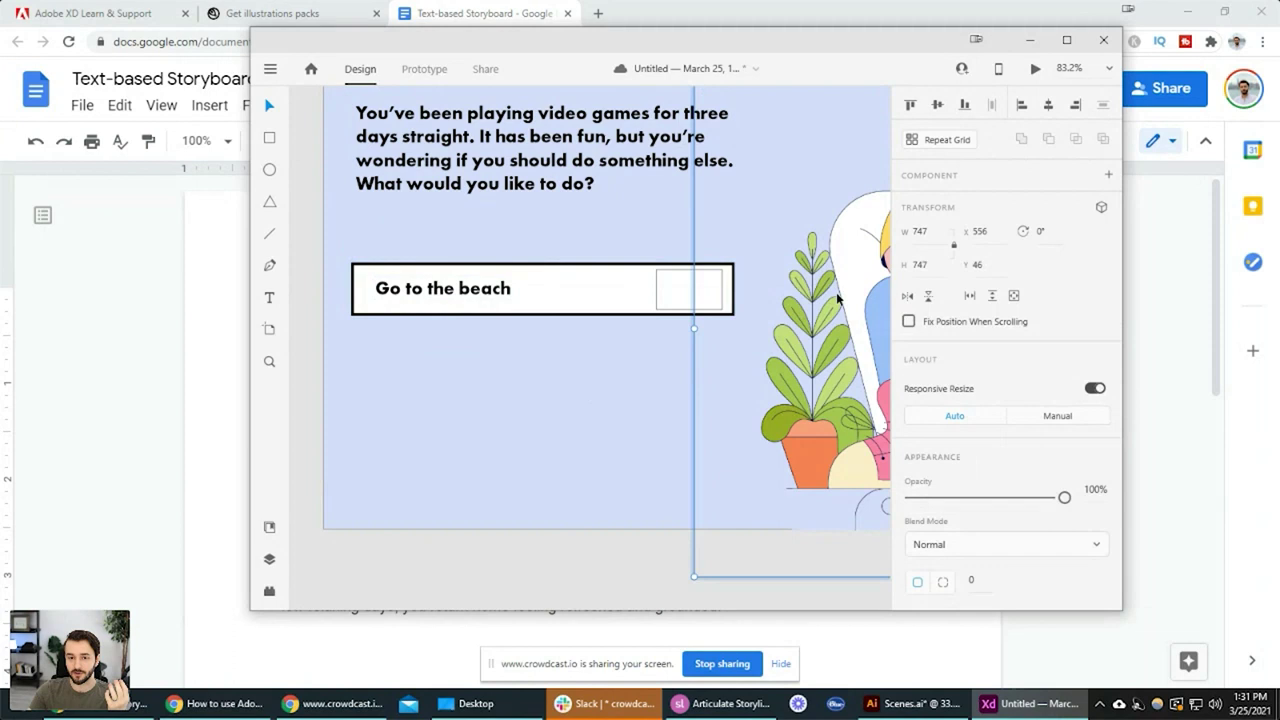
left_click(579, 428)
double_click(497, 290)
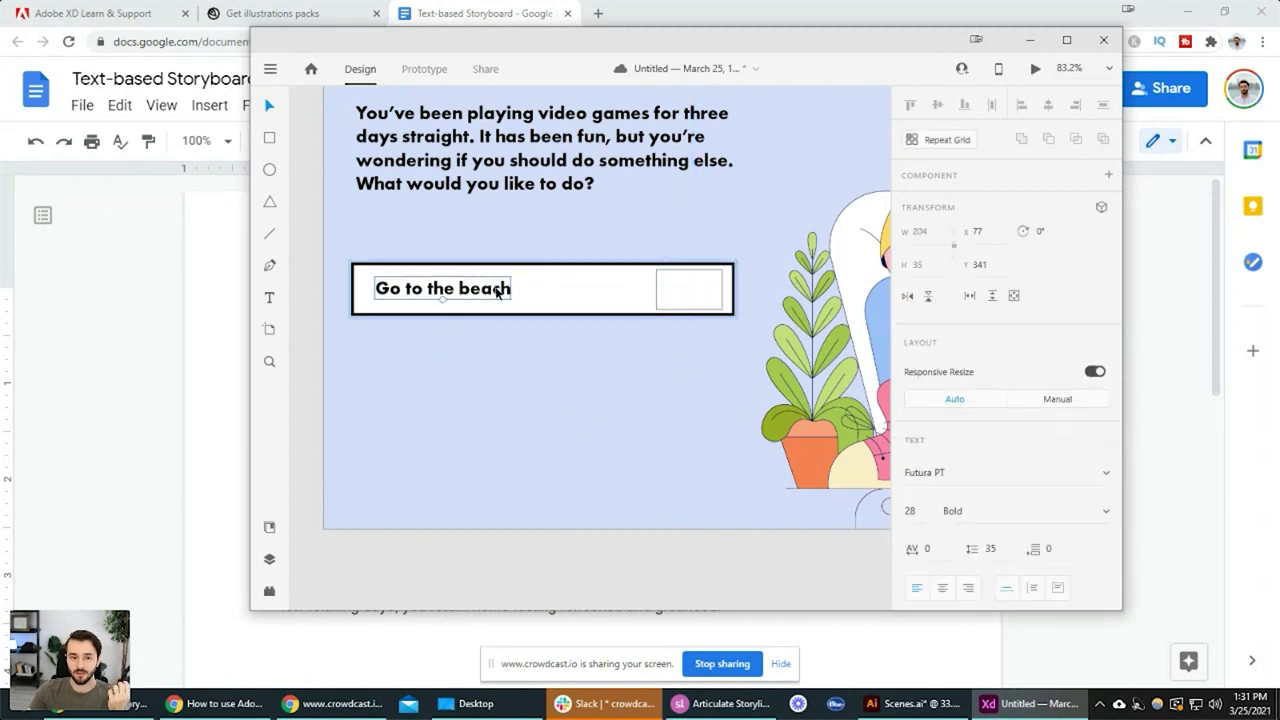
left_click_drag(497, 290, 574, 251)
key("ctrl+z")
left_click_drag(620, 303, 606, 318)
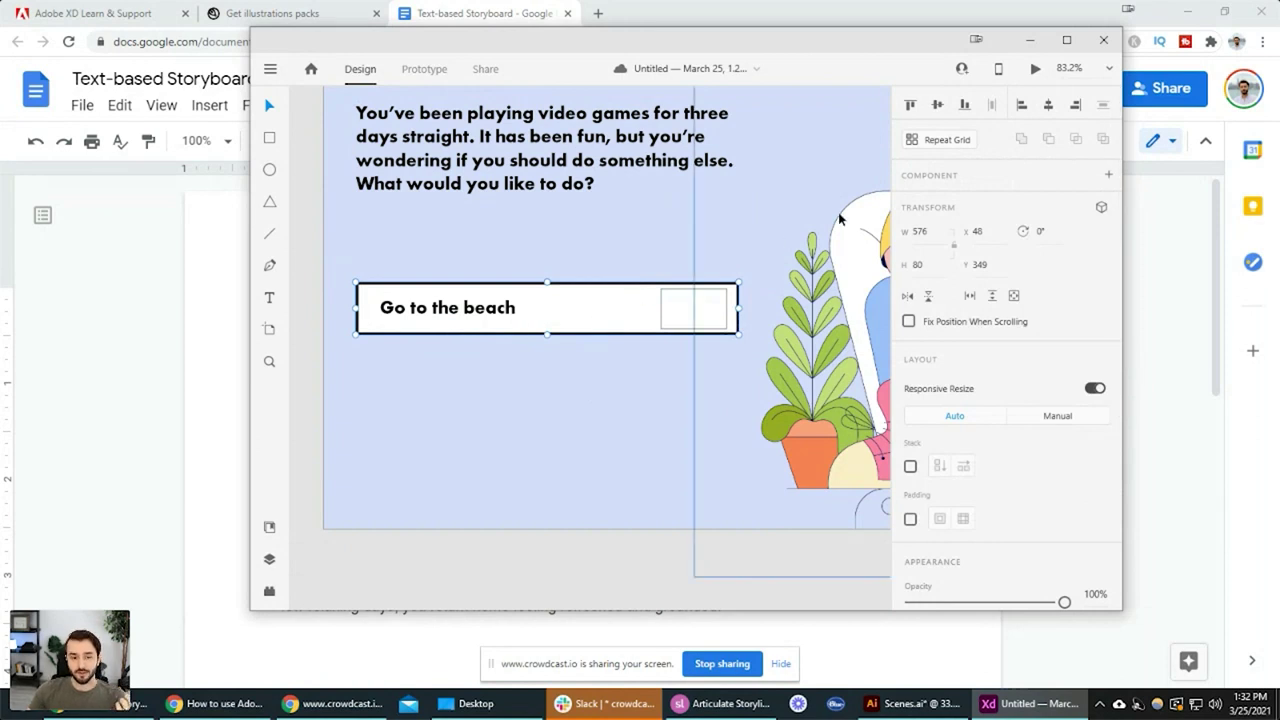
Turn the grouped answer box into a Repeat Grid and extend it downward to three stacked copies
left_click(952, 146)
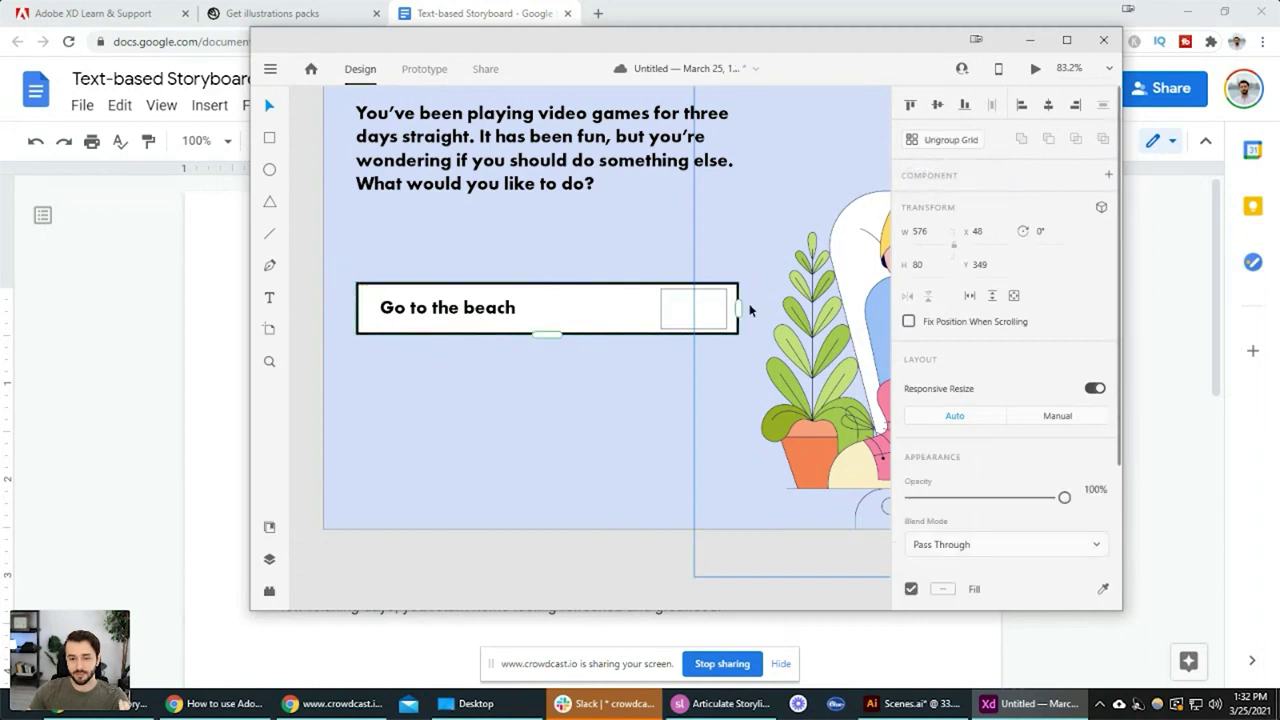
scroll(551, 340, "down", 3)
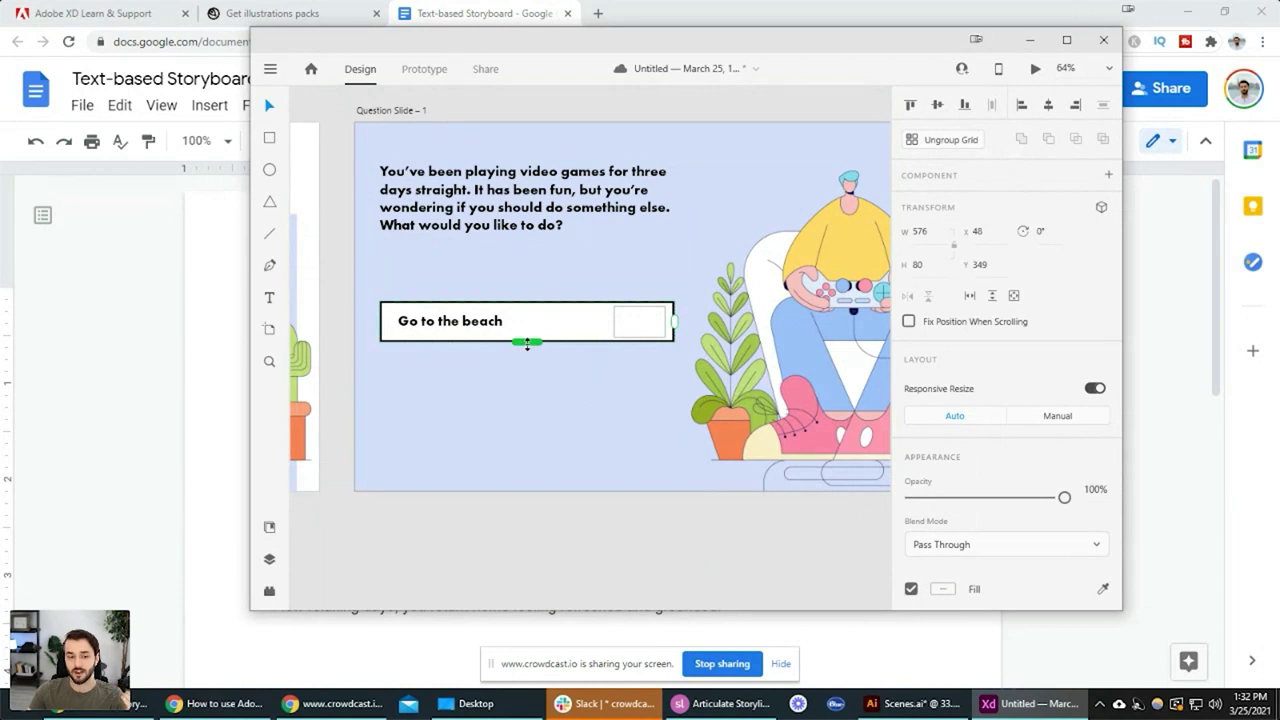
left_click_drag(527, 342, 565, 354)
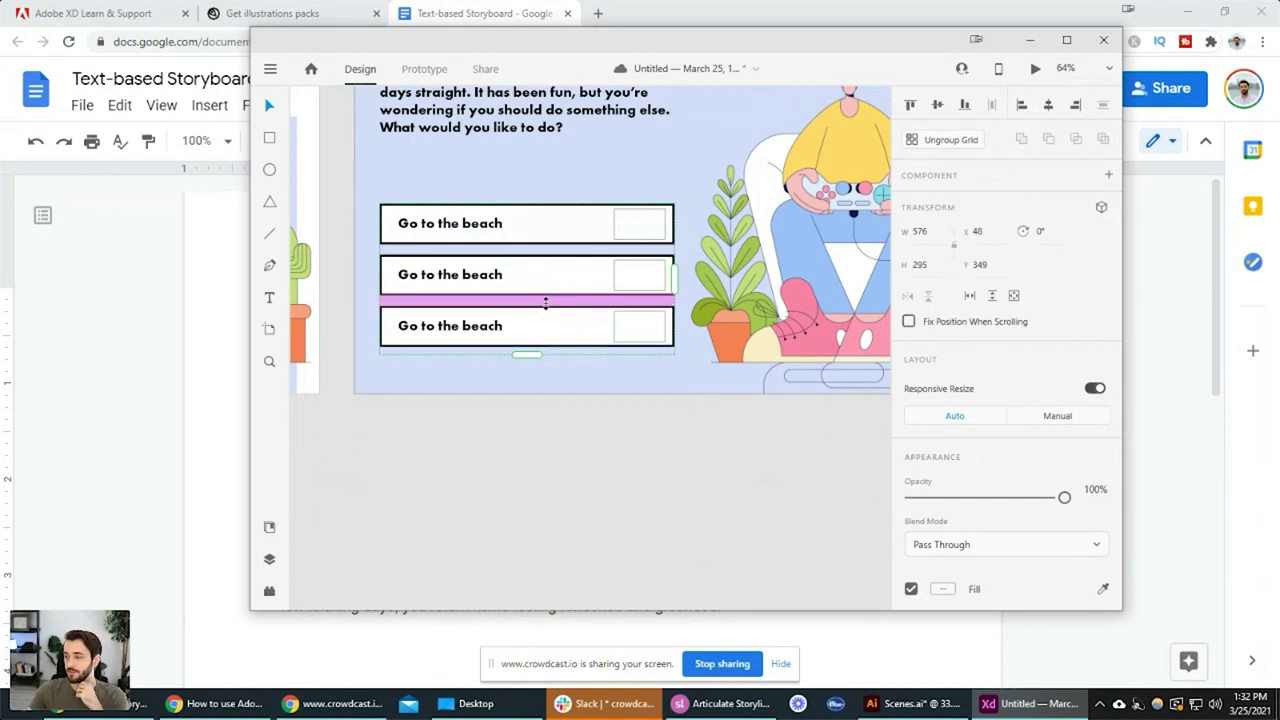
Widen the vertical gap between the repeated answer boxes slightly and extend the grid's width to about 592
left_click_drag(546, 302, 574, 308)
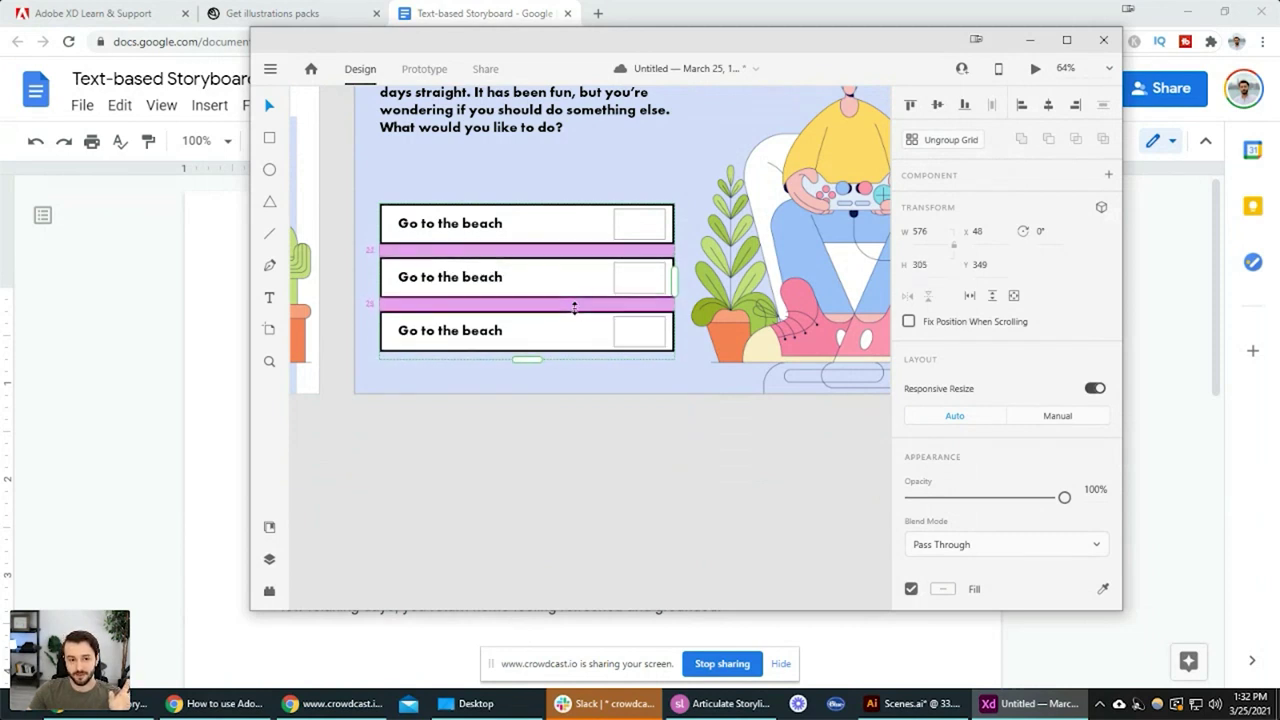
left_click_drag(673, 281, 517, 279)
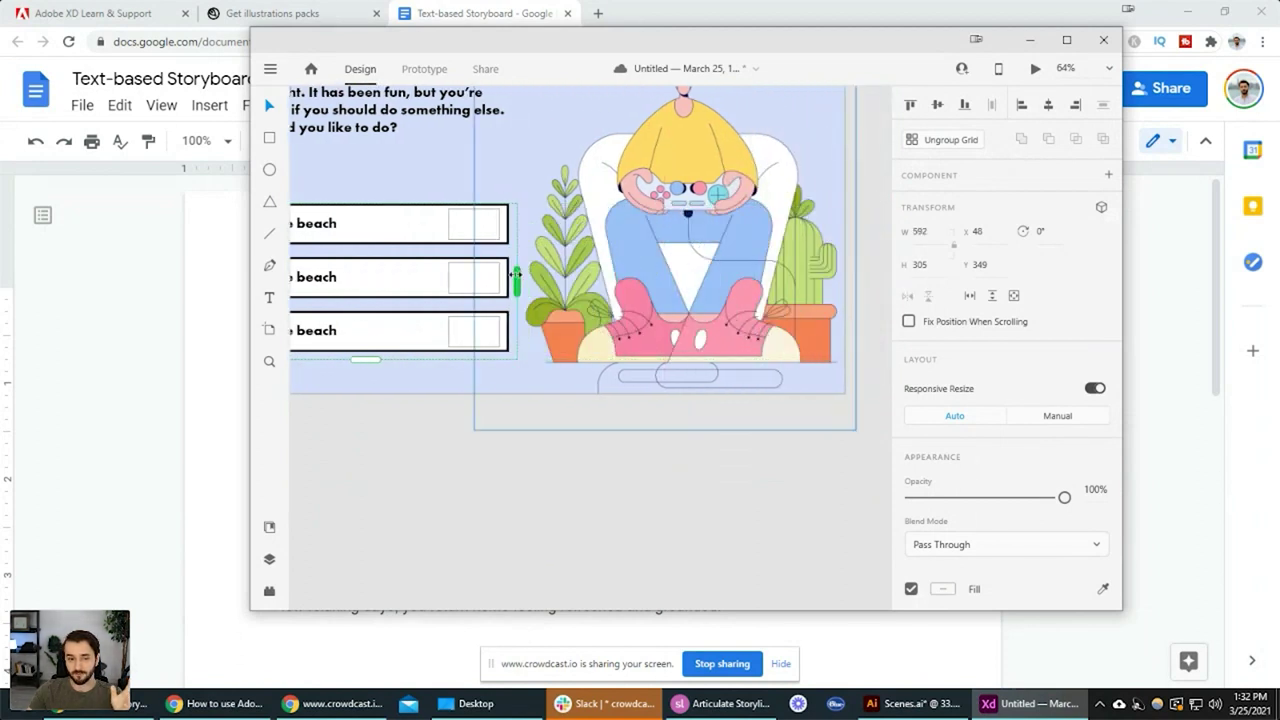
left_click(533, 503)
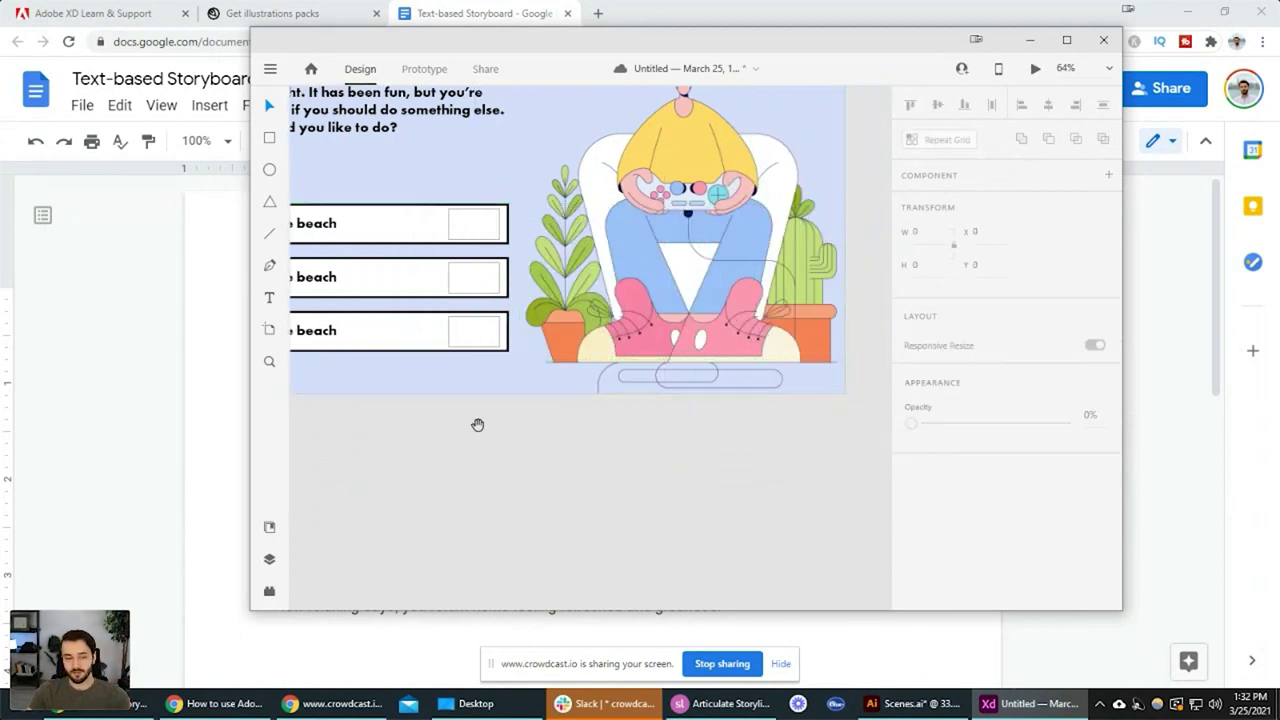
Change the middle answer box's label to the storyboard's Choice B text, "Stay indoors"
scroll(734, 486, "left", 5)
scroll(671, 483, "right", 2)
scroll(658, 451, "up", 3)
scroll(660, 465, "left", 2)
scroll(660, 470, "up", 1)
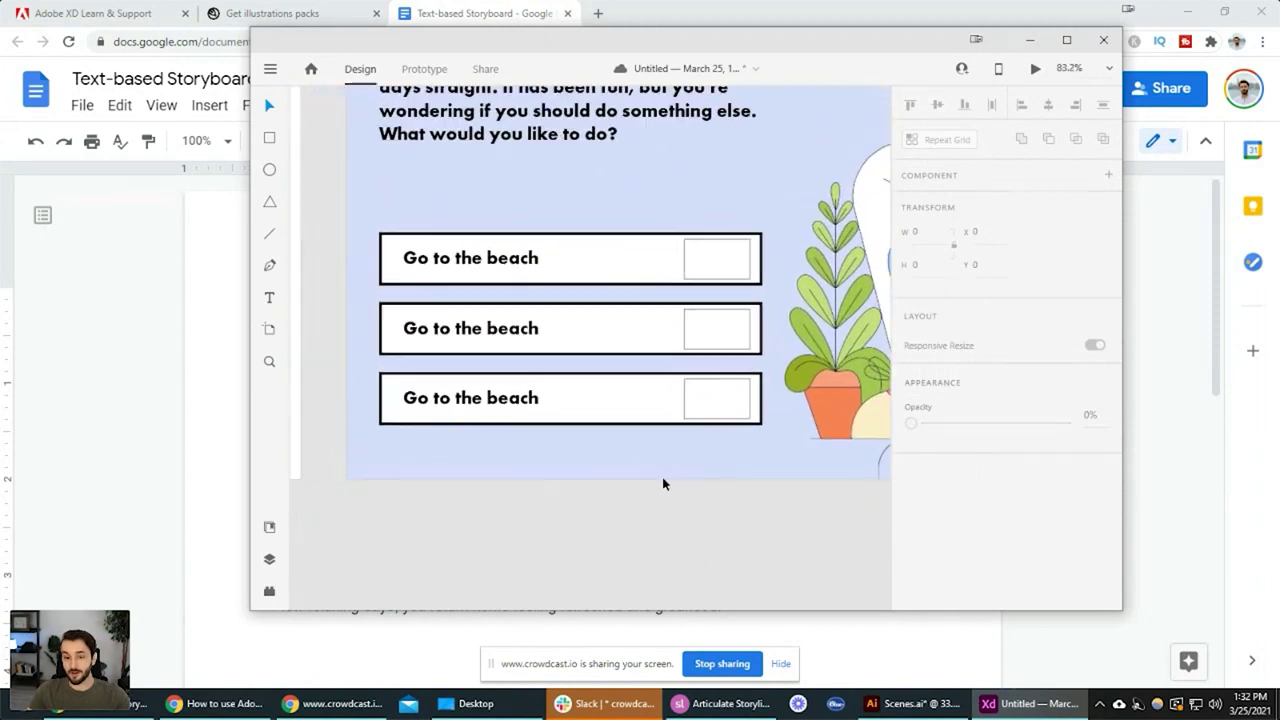
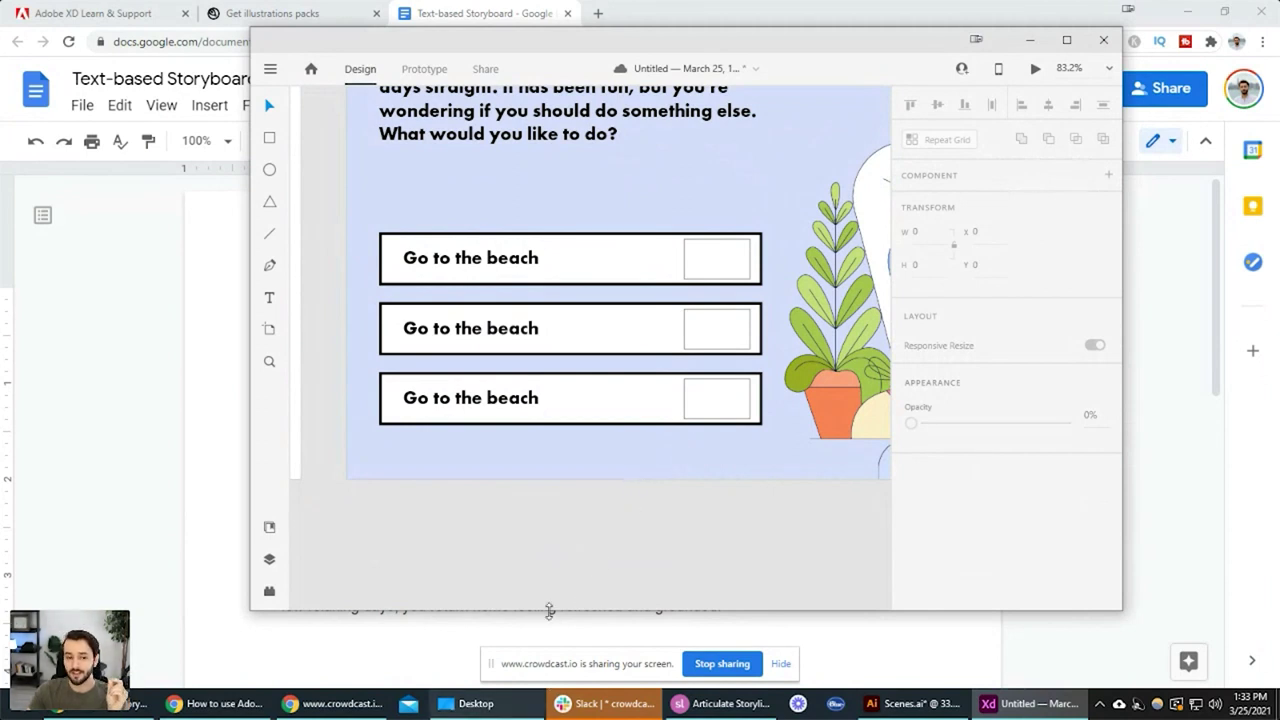
double_click(512, 329)
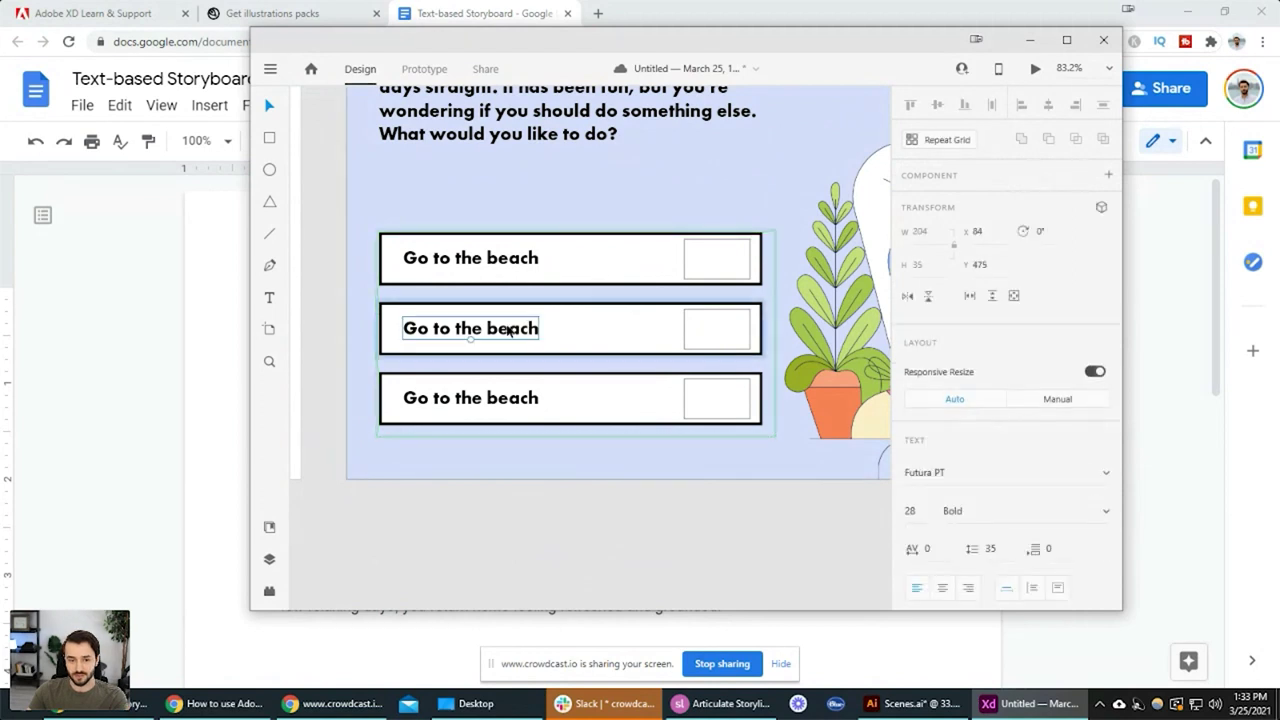
key("alt+Tab")
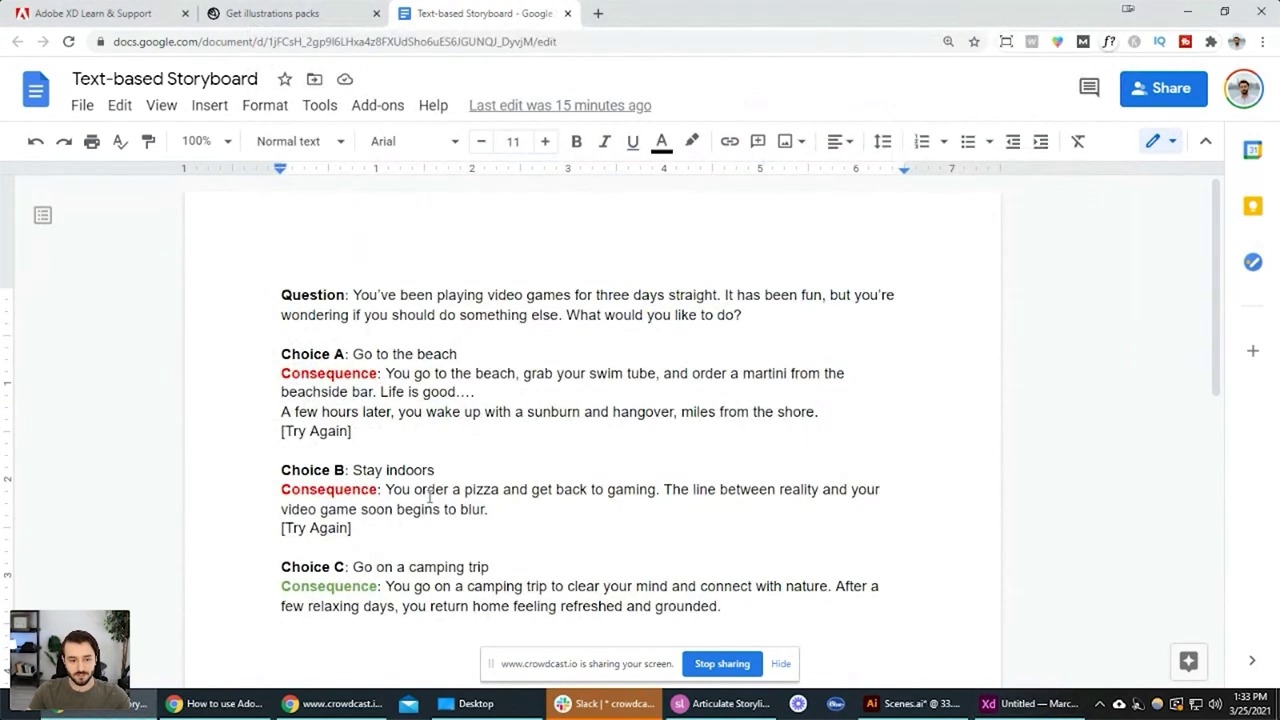
key("alt+Tab")
triple_click(512, 330)
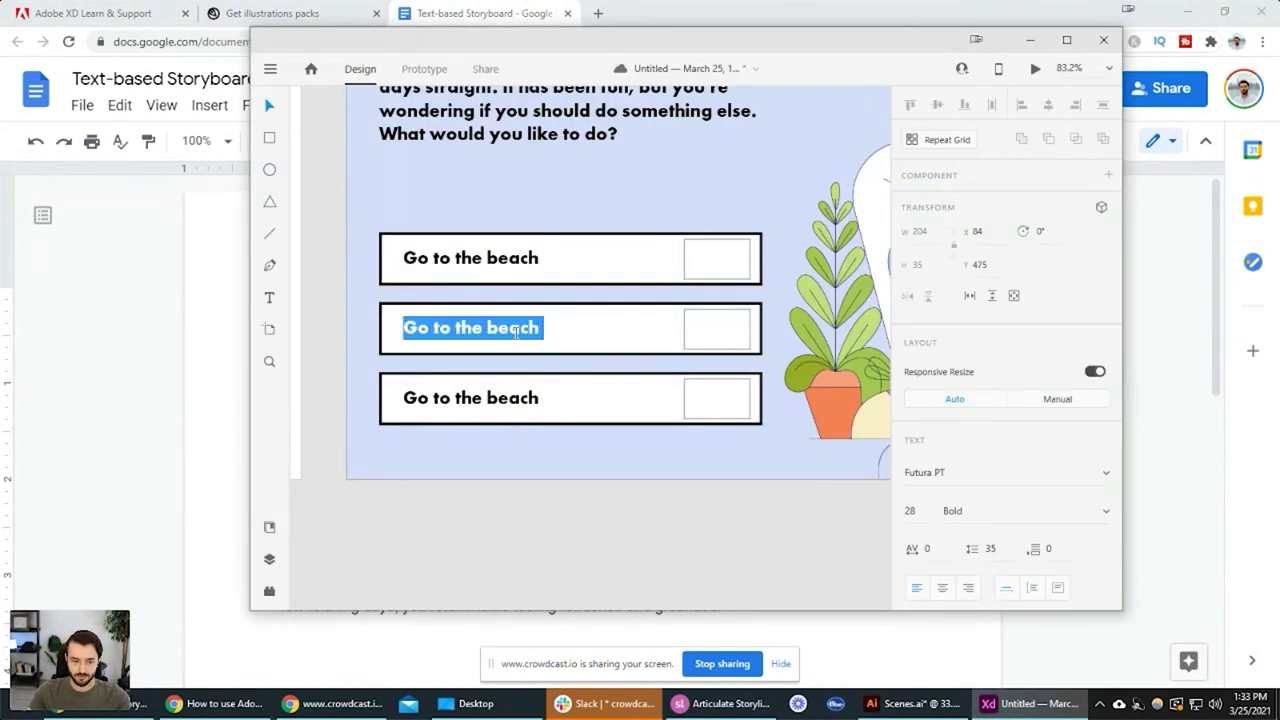
type("Stay indoors")
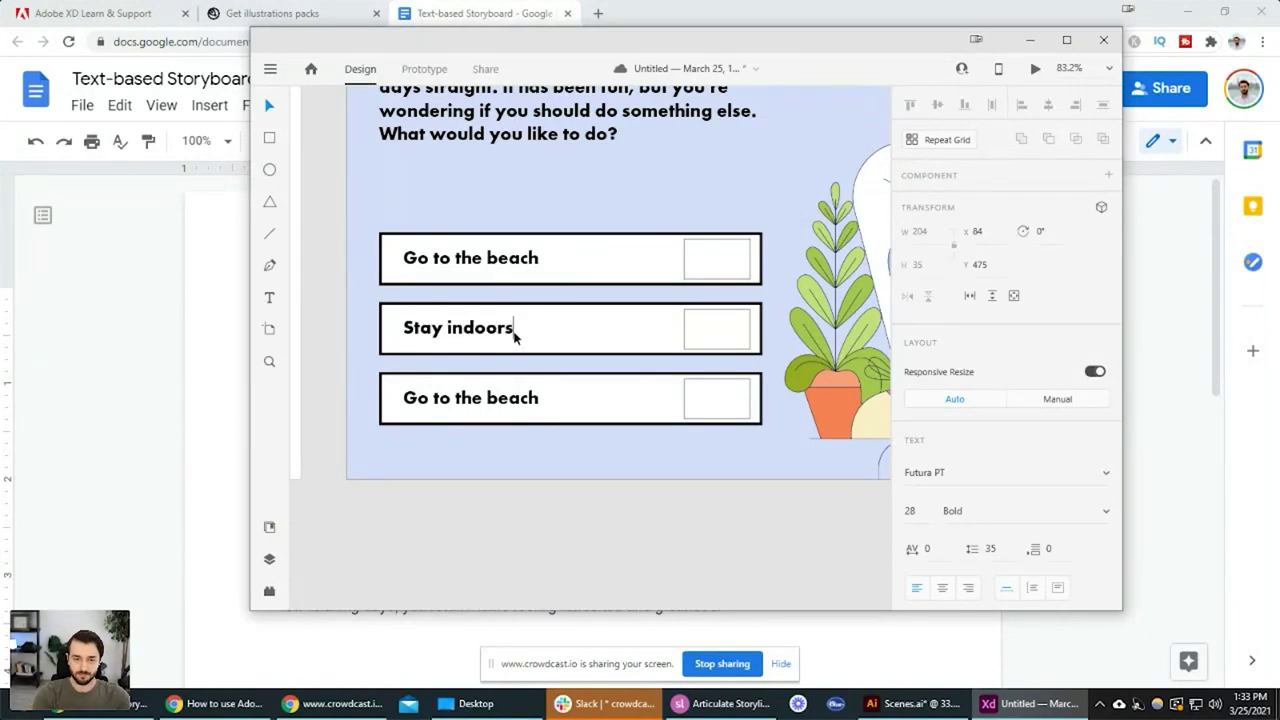
Change the third answer box's label to the storyboard's Choice C text, "Go on a camping trip"
key("alt+Tab")
key("alt+Tab")
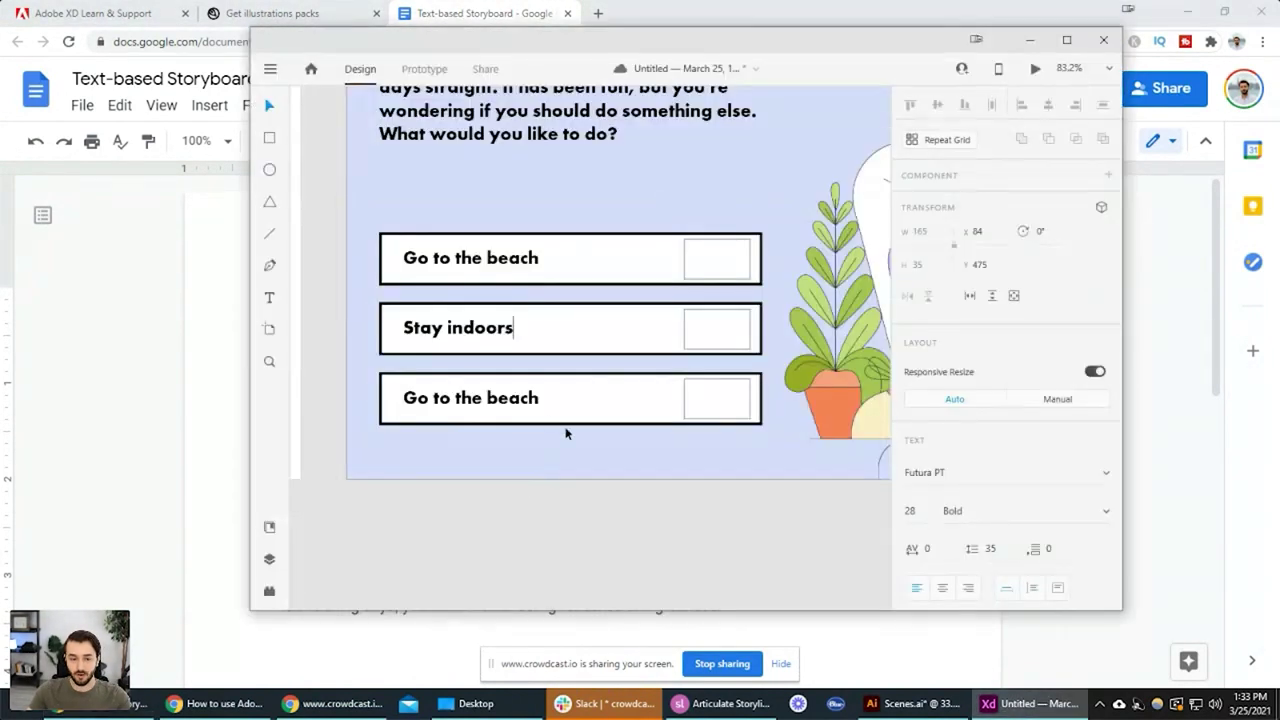
left_click(500, 400)
double_click(493, 400)
key("ctrl+a")
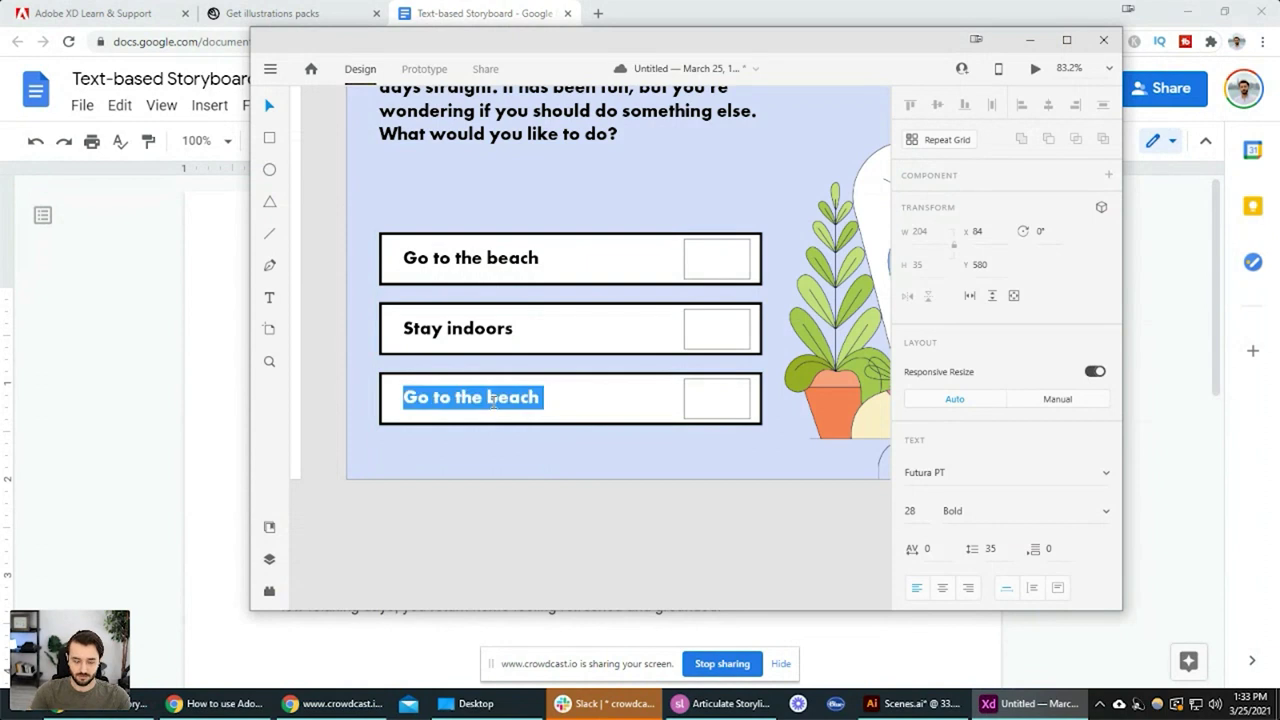
type("Go on a camping trip")
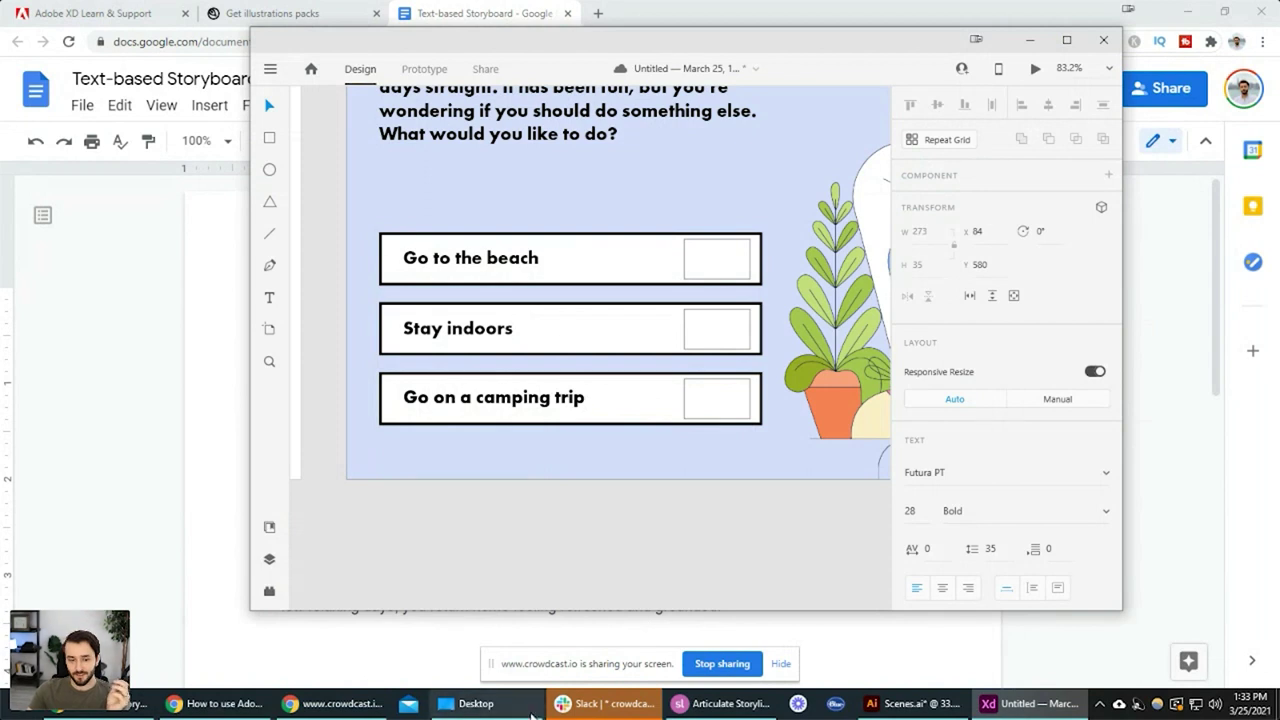
Switch to the Desktop folder and select beach-icon.png, camping-icon.png and stay-indoors-icon.png together
left_click(476, 703)
left_click(1008, 246)
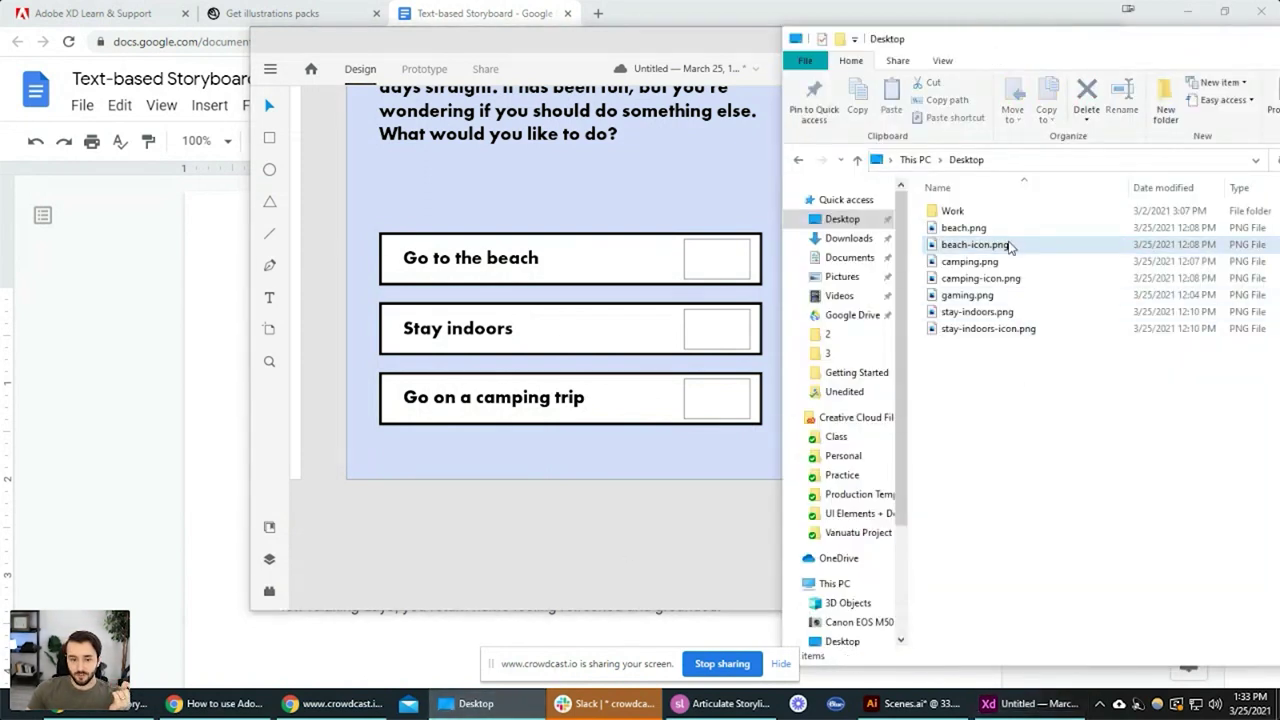
left_click(1021, 330, "ctrl")
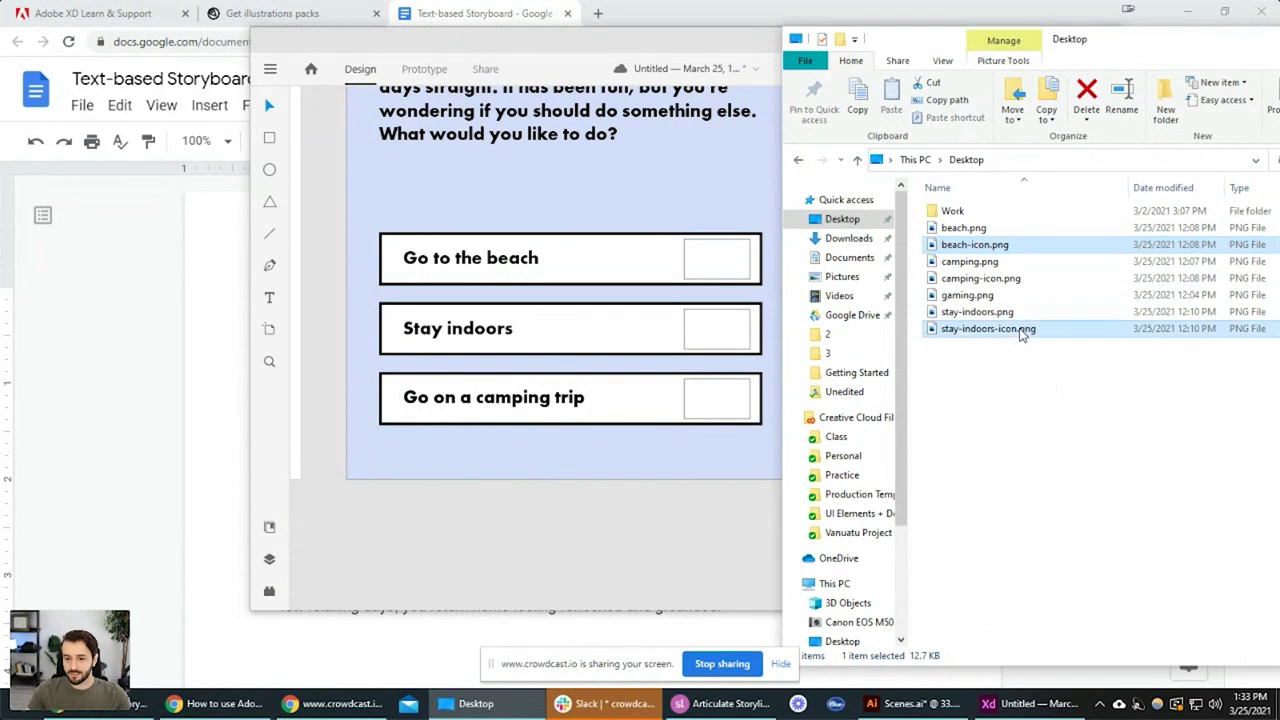
left_click(1016, 283, "ctrl")
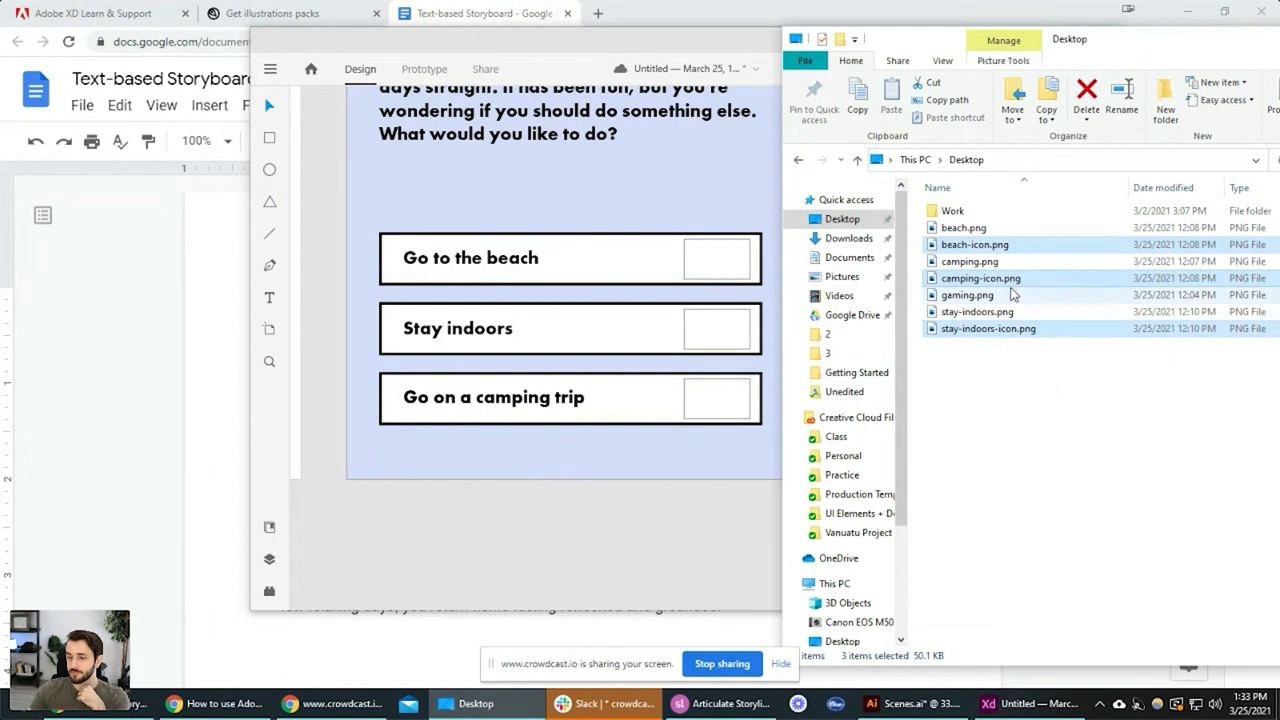
left_click(1005, 387)
left_click(968, 245)
left_click(994, 278, "ctrl")
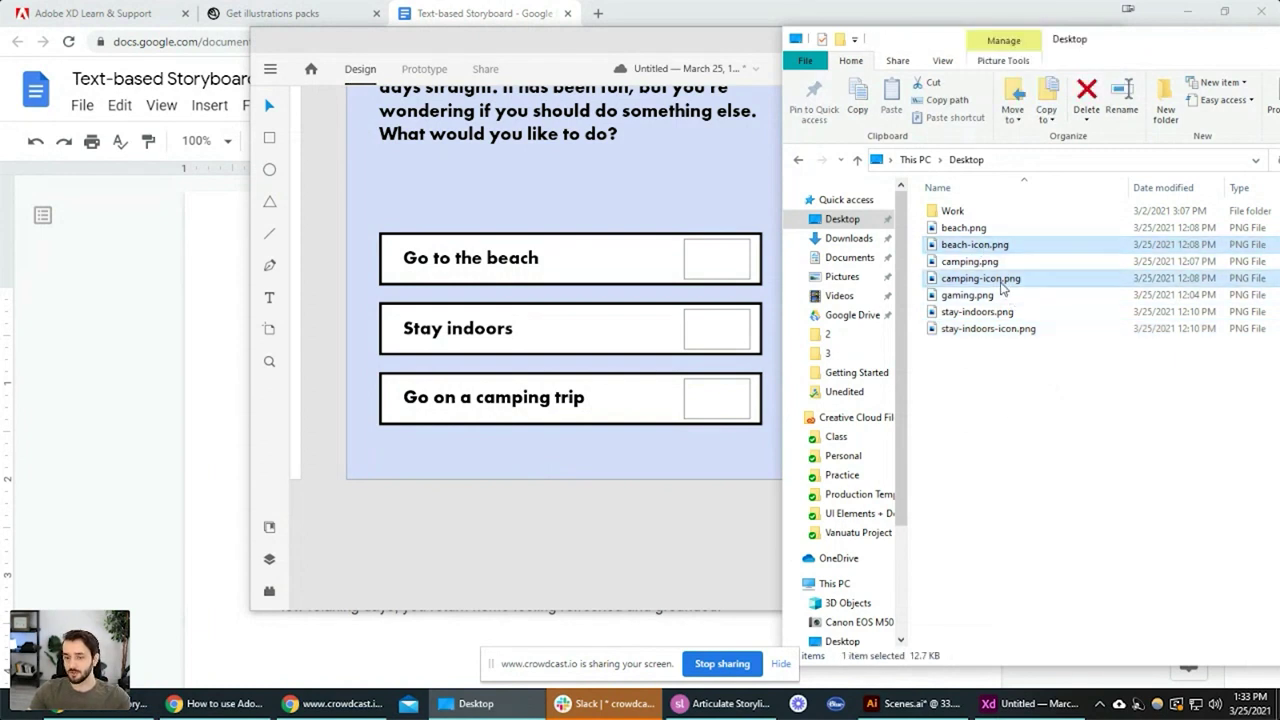
left_click(1017, 330, "ctrl")
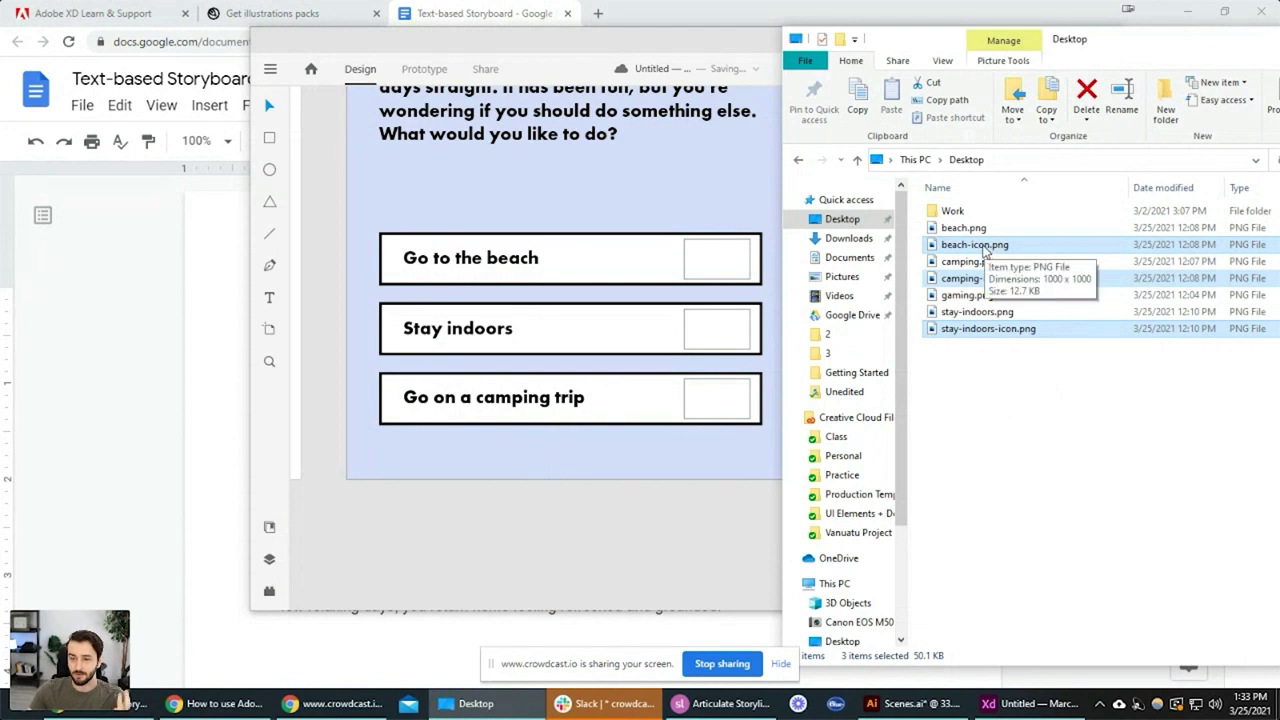
mouse_move(988, 252)
left_mouse_down()
mouse_move(737, 251)
mouse_move(714, 268)
mouse_move(965, 248)
left_mouse_up()
left_click(730, 255)
key("alt+Tab")
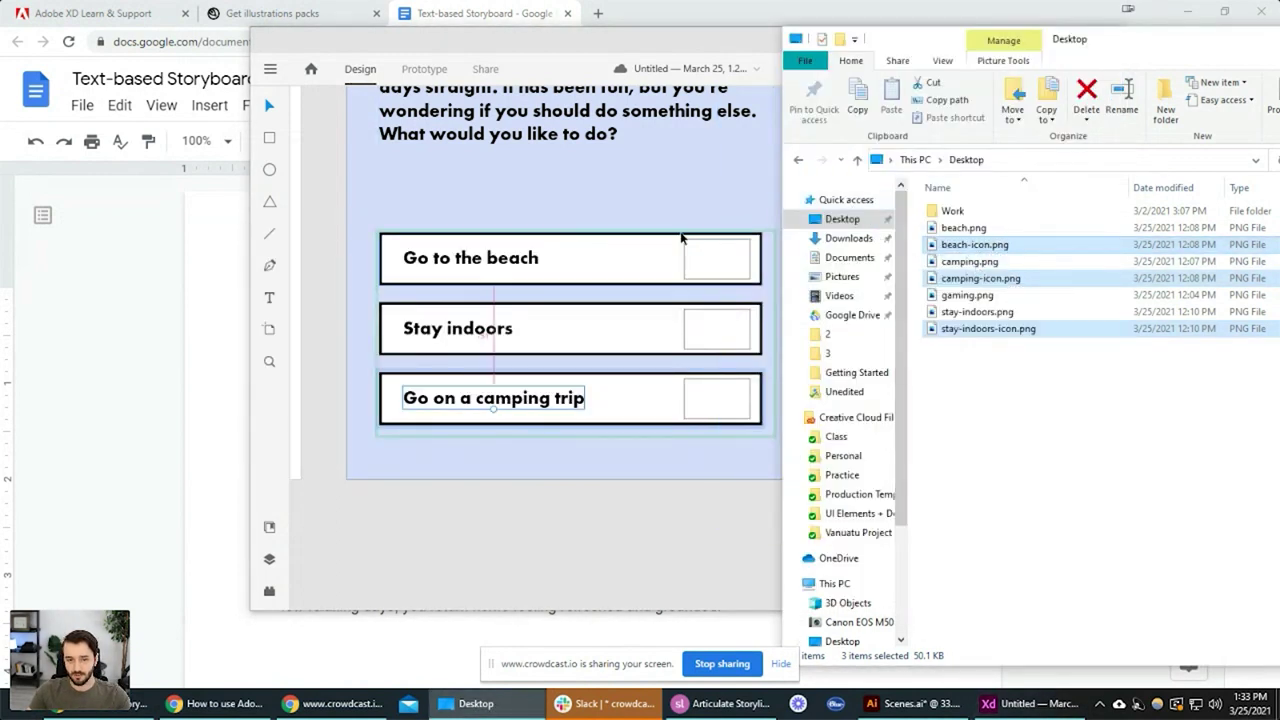
Return to Adobe XD and shift the gaming illustration to X about 711, clear of the answer boxes' image placeholders
key("alt+Tab")
scroll(769, 252, "right", 2)
left_click(769, 252)
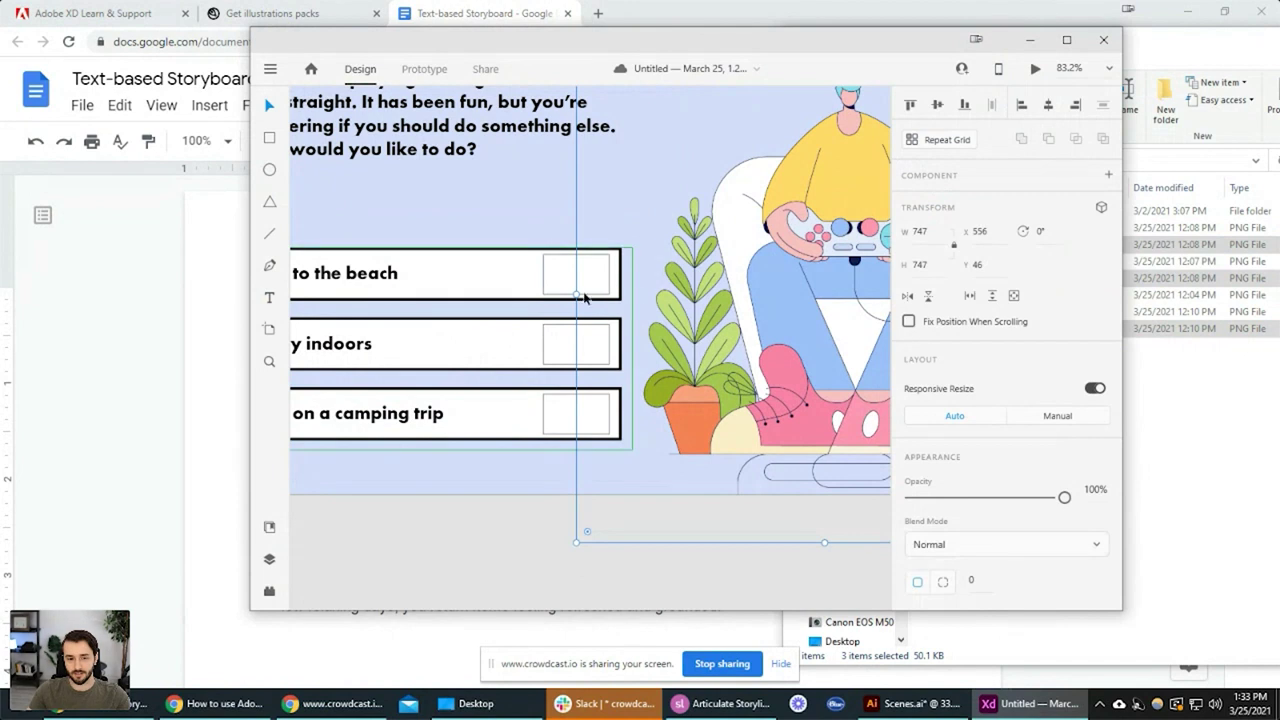
left_click_drag(690, 297, 793, 297)
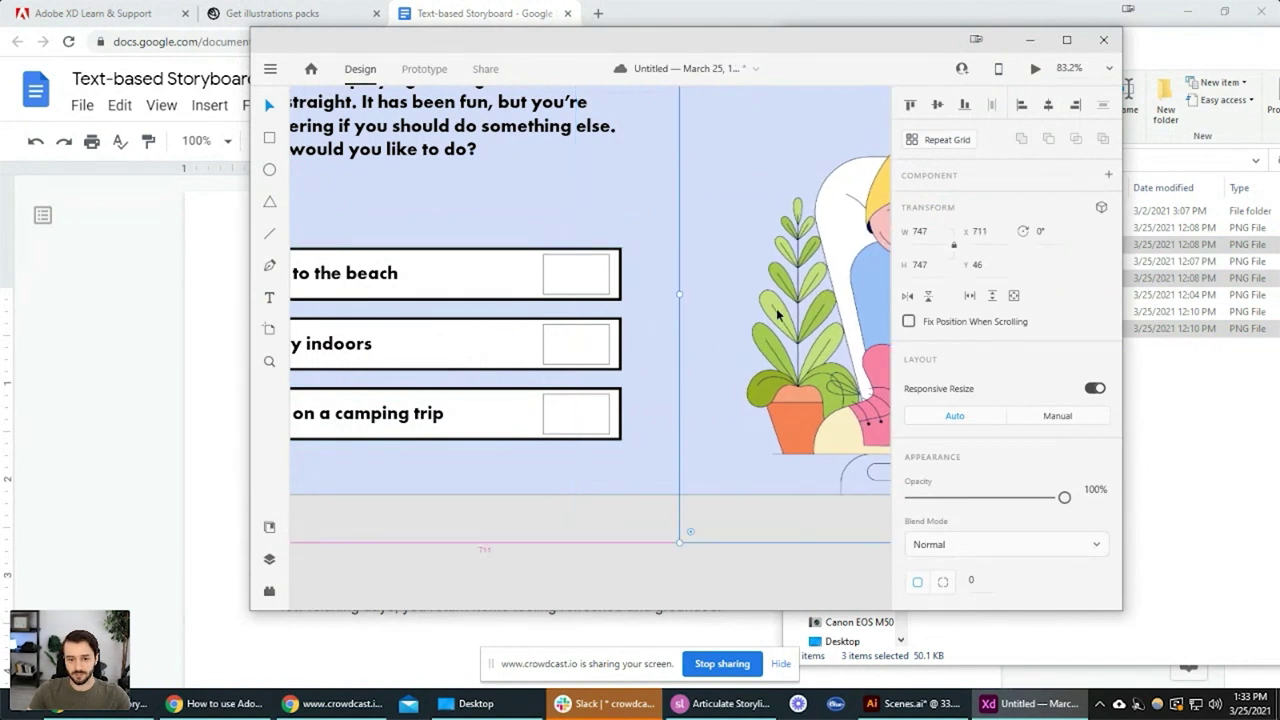
Fill the answer boxes' image placeholders with the three selected icon files from the Desktop folder, leading with beach-icon.png
key("alt+Tab")
left_click_drag(975, 242, 580, 272)
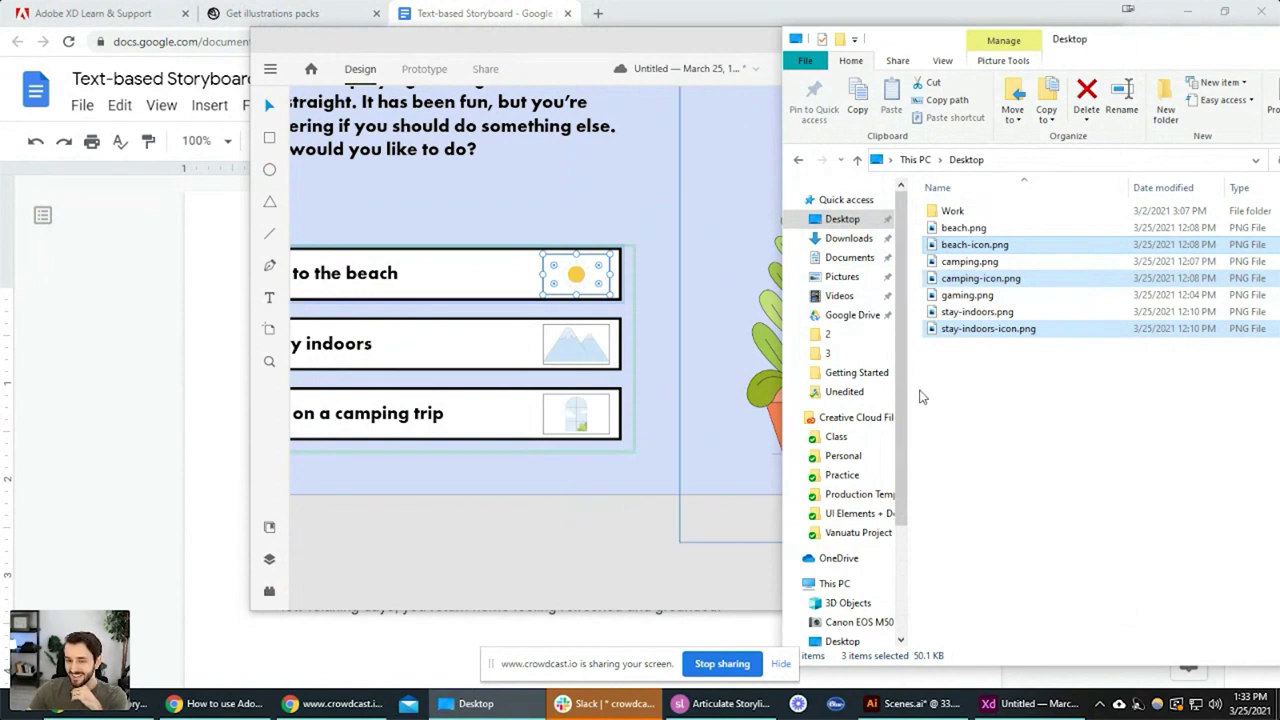
left_click(670, 372)
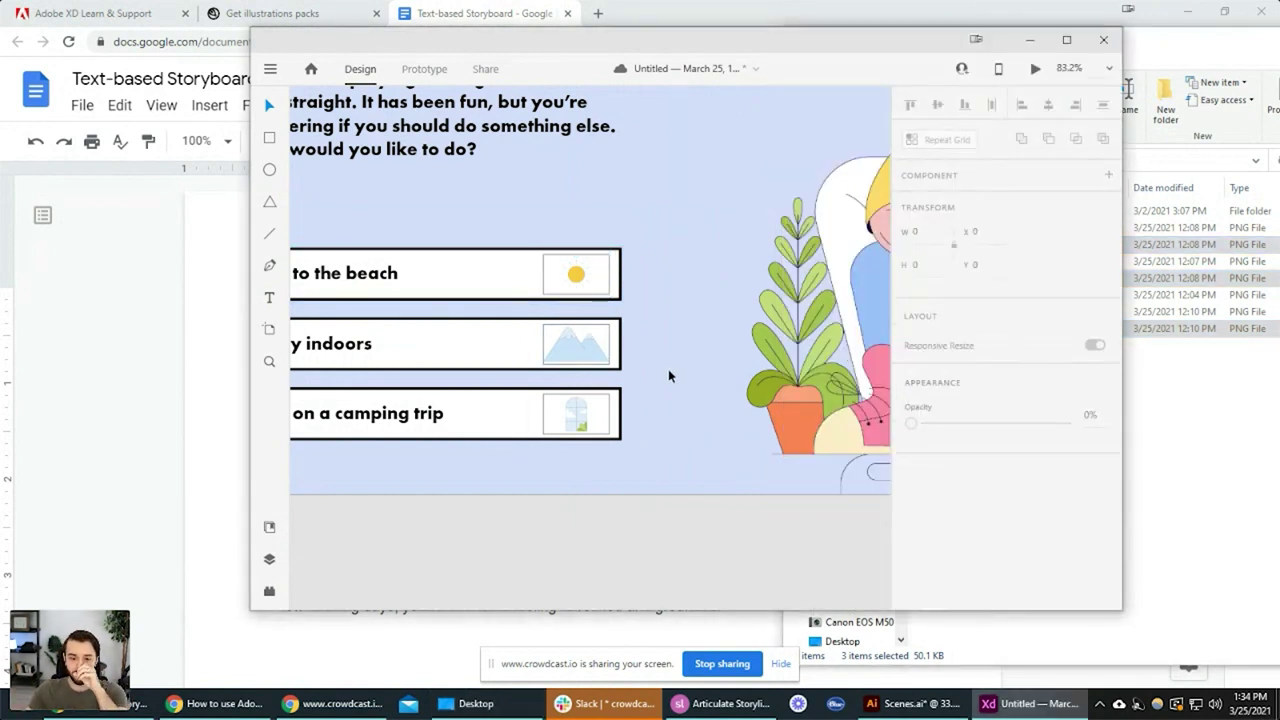
Move the gaming illustration on Question Slide – 1 back toward the answer boxes, to X about 595 and Y about 12
scroll(666, 371, "down", 1)
scroll(649, 406, "down", 5)
left_click(655, 345)
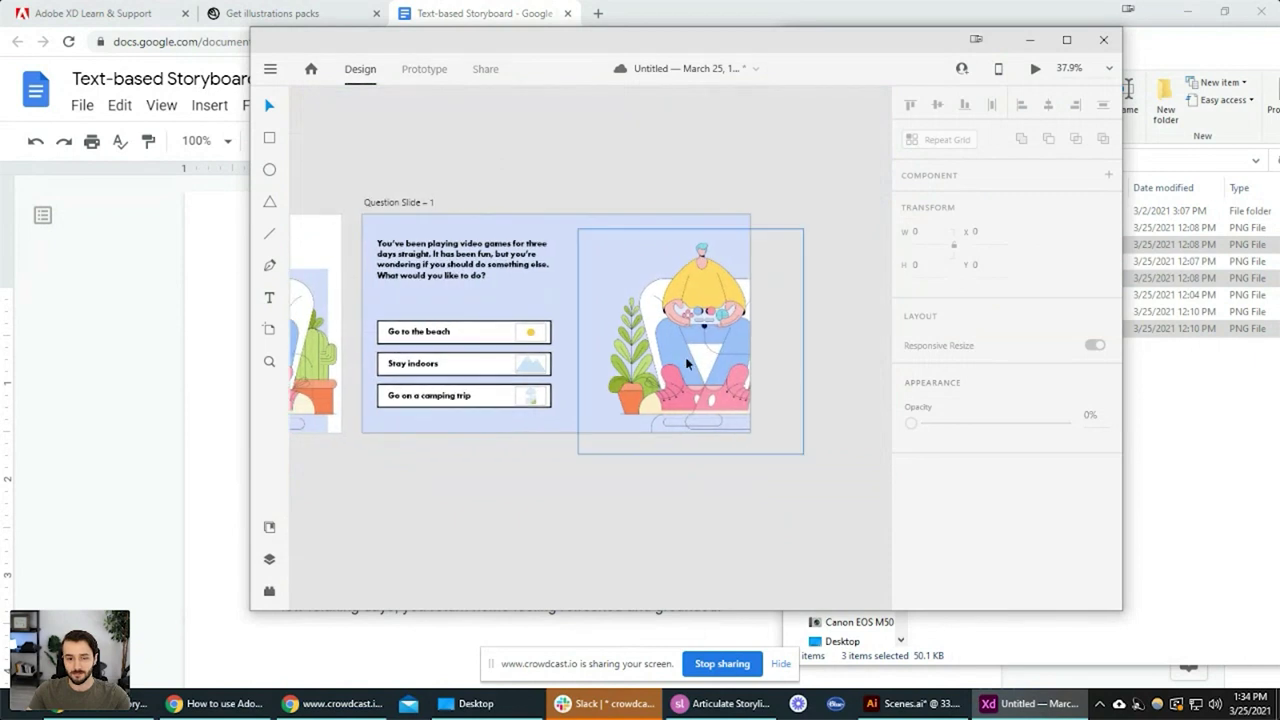
Duplicate the original Question Slide artboard and delete the illustration, question text, answer box and answer label from the copy
scroll(490, 318, "left", 10)
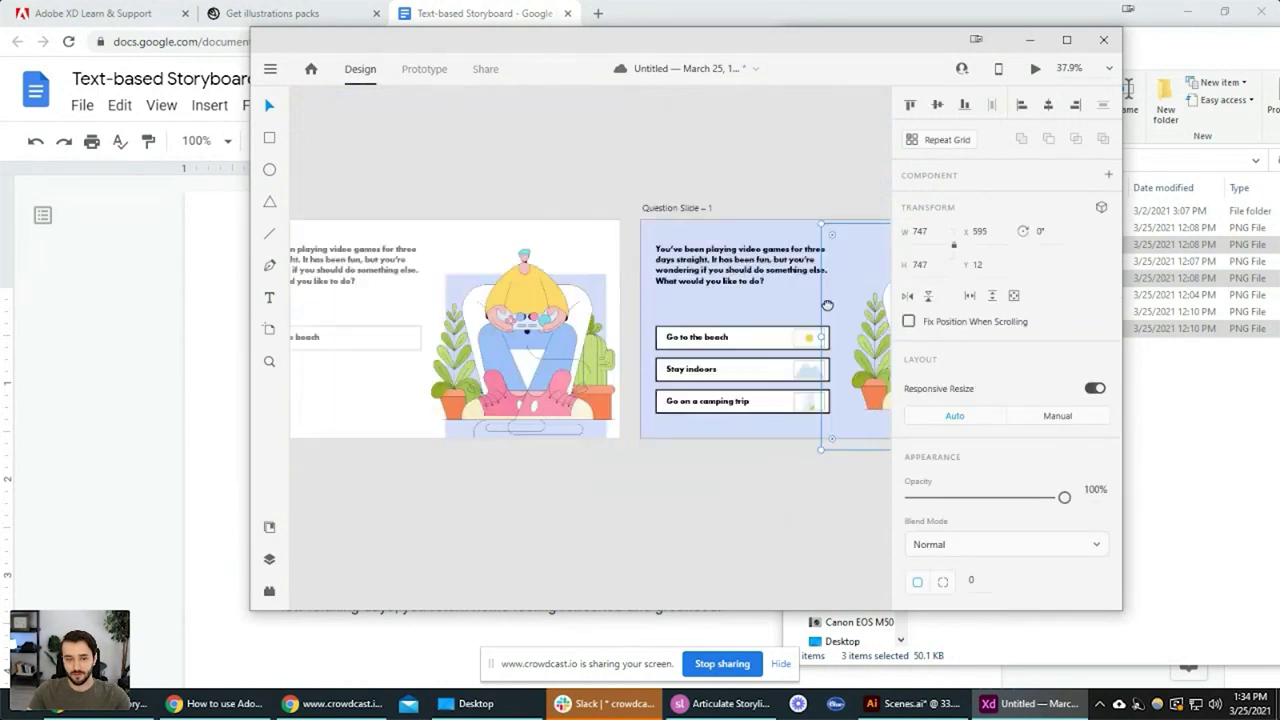
left_click(483, 187)
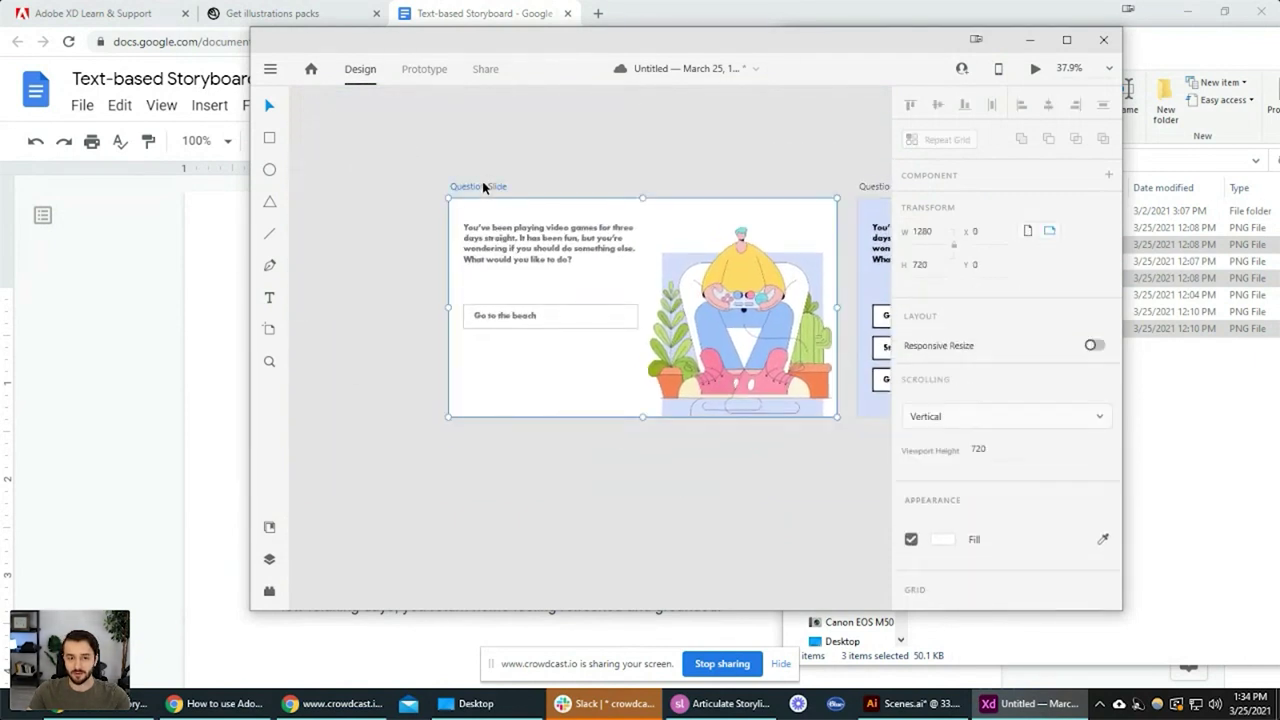
key("ctrl+d")
left_click(676, 434)
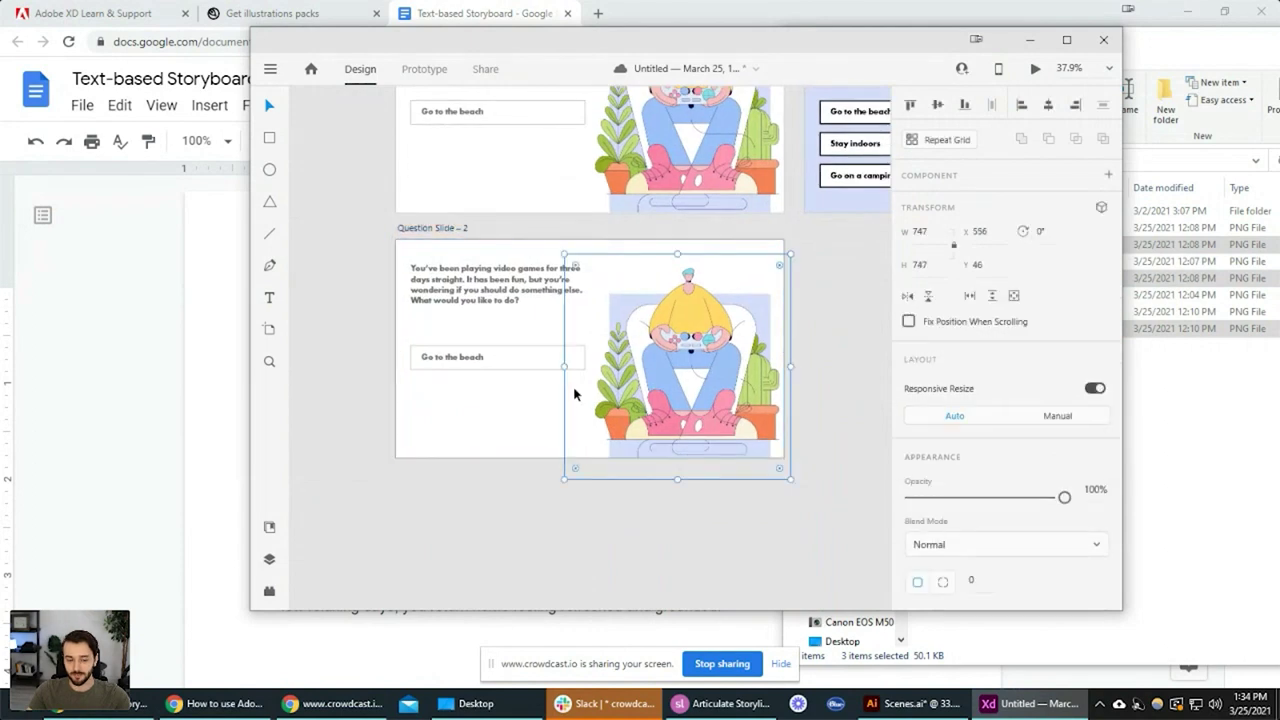
key("Delete")
left_click(515, 278)
key("Delete")
left_click(520, 368)
key("Delete")
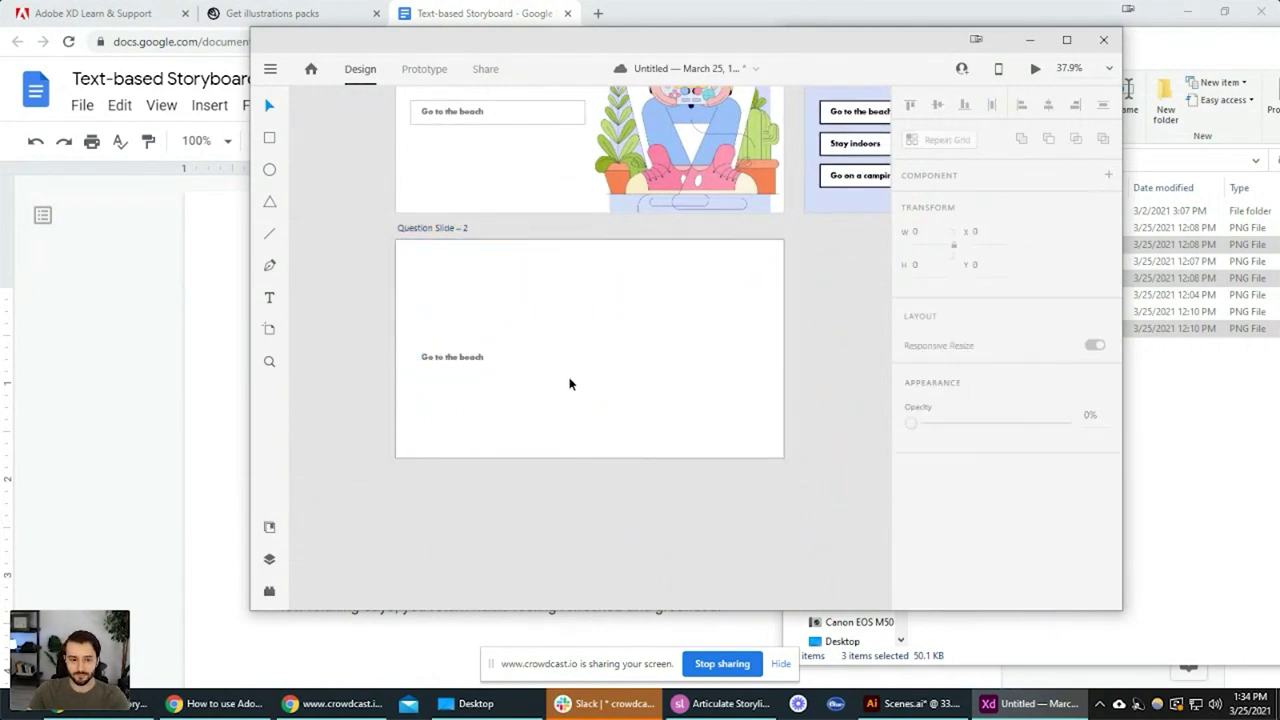
left_click(462, 358)
key("Delete")
left_click(603, 397)
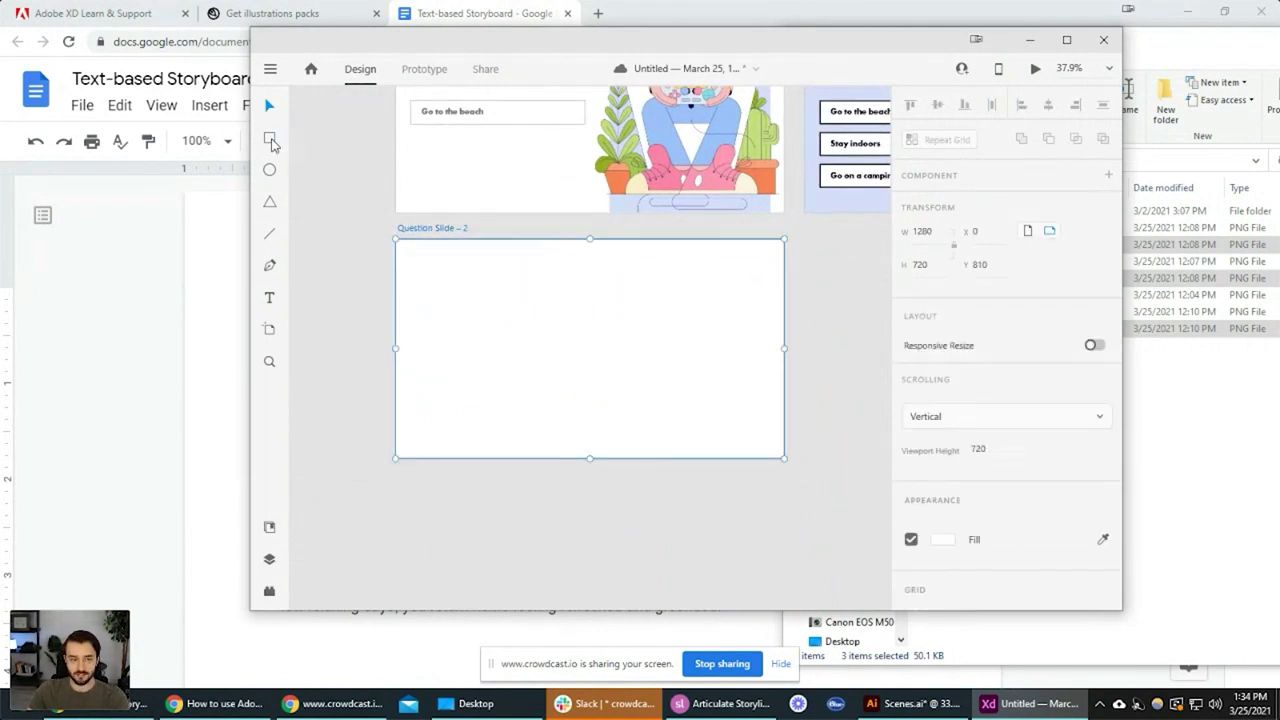
Draw a rectangle about 330 by 393 on the empty slide and extend it as a Repeat Grid to three side-by-side copies
left_click_drag(422, 289, 522, 406)
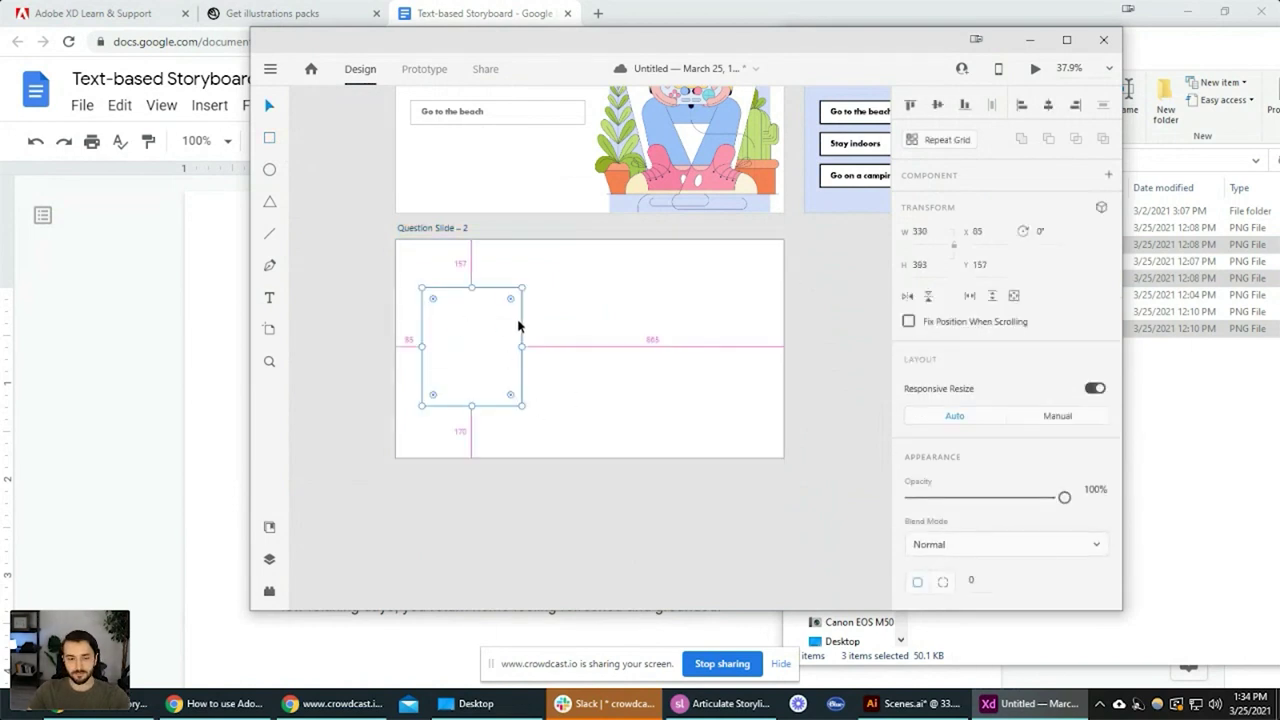
scroll(518, 323, "up", 2)
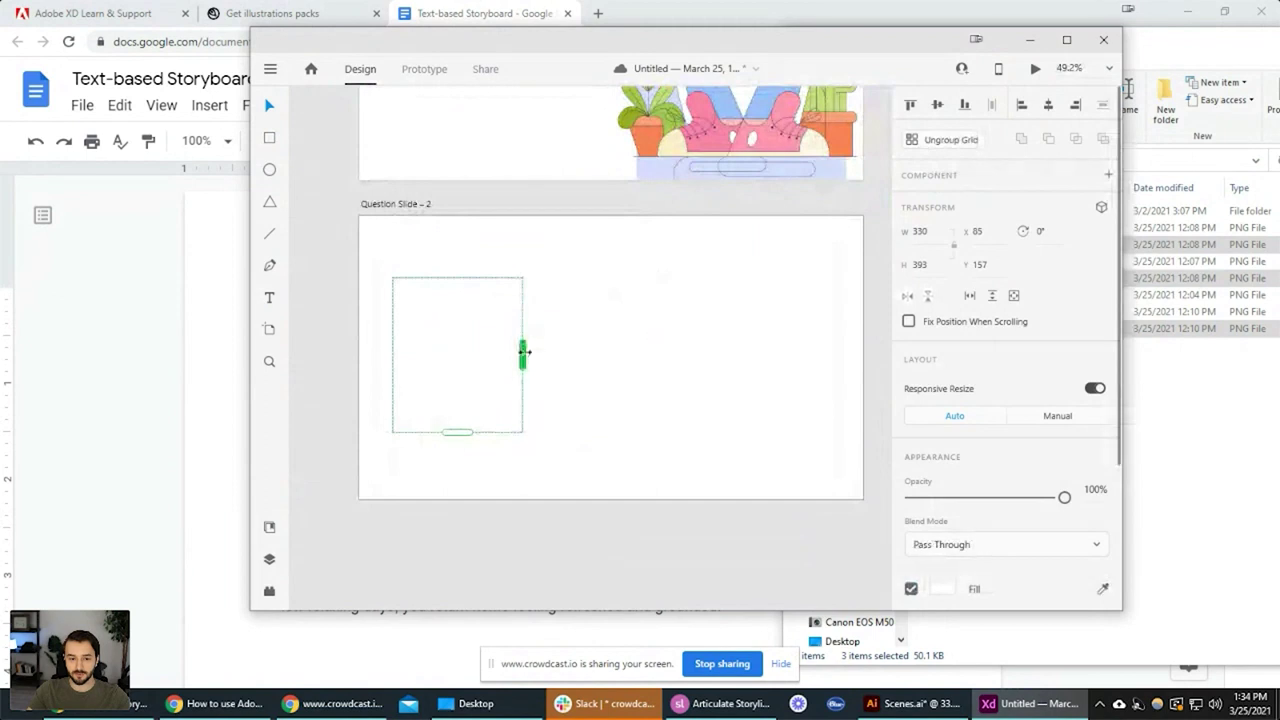
left_click_drag(523, 352, 801, 371)
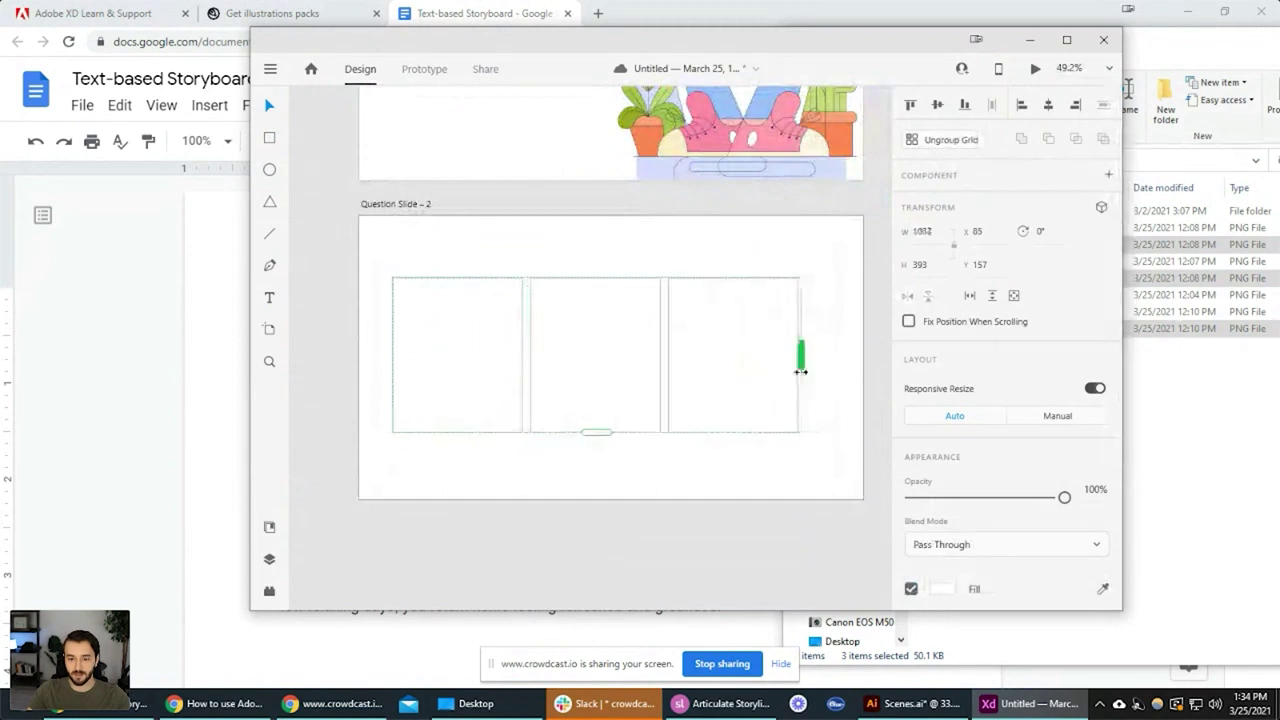
Fill the three repeated rectangles with beach.png, camping.png and stay-indoors.png from the Desktop folder, leading with camping.png
left_click(476, 703)
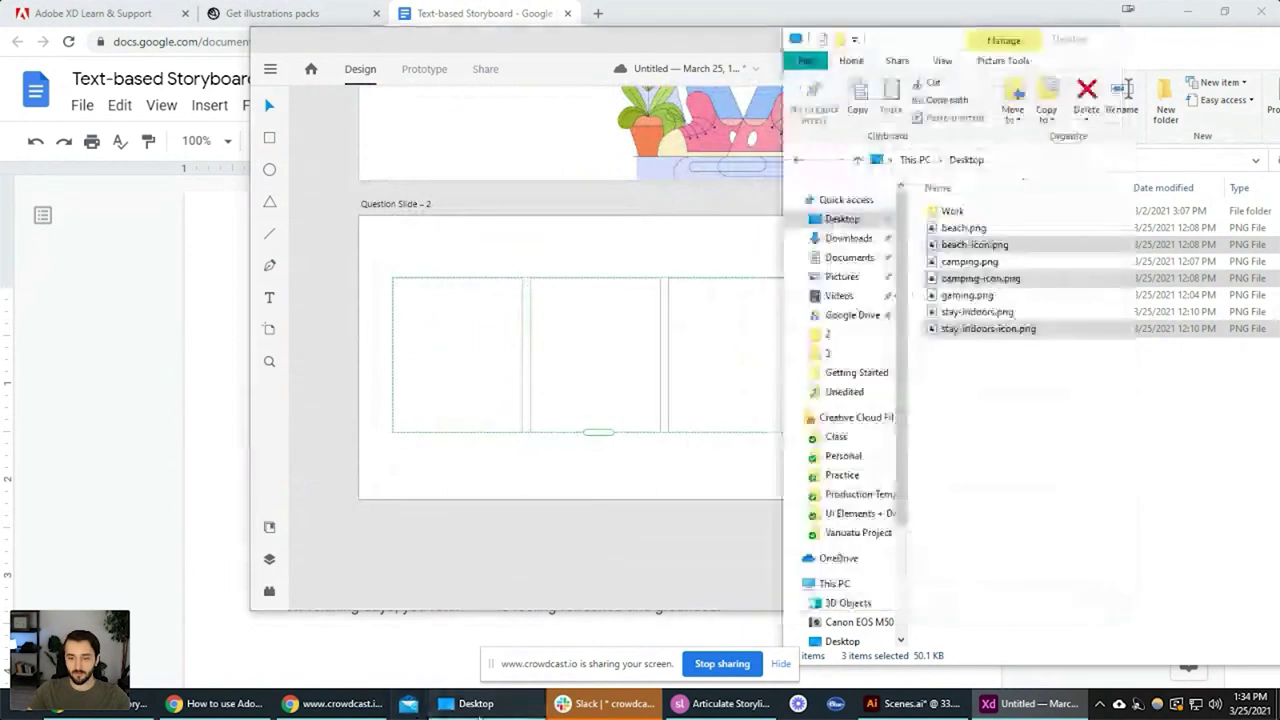
left_click(996, 383)
left_click(1000, 262)
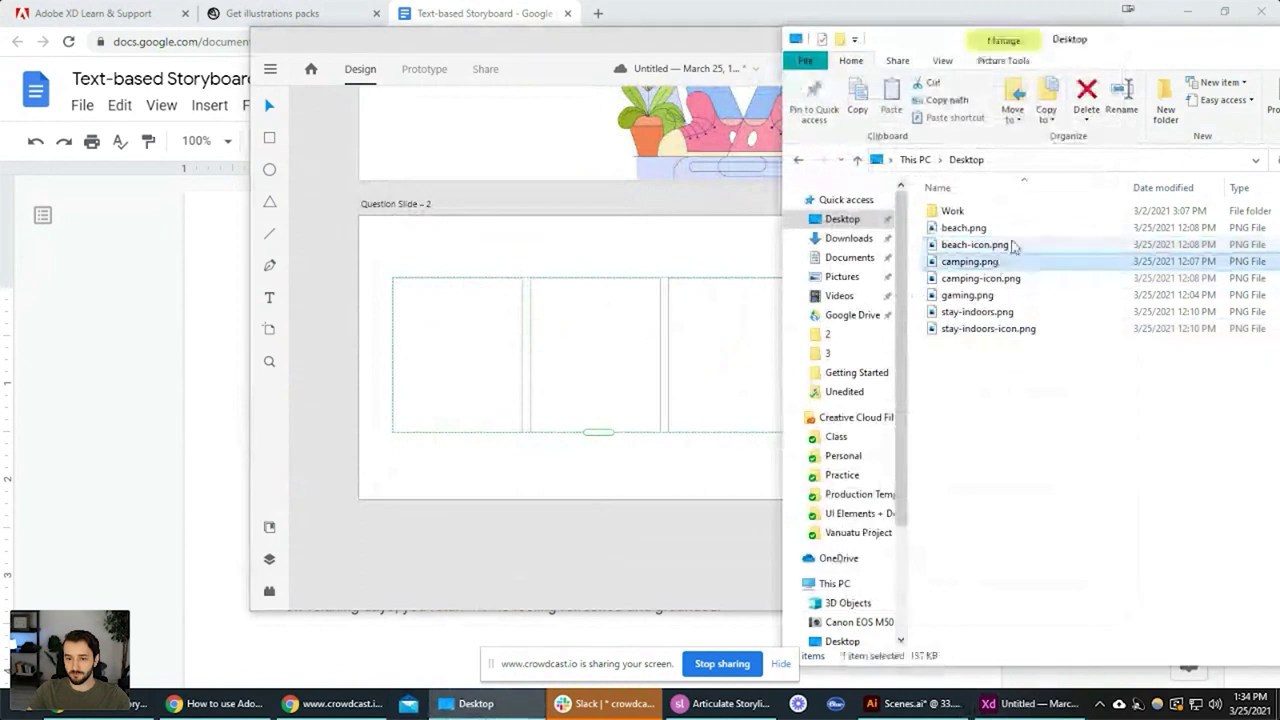
left_click(990, 229)
left_click(975, 261, "ctrl")
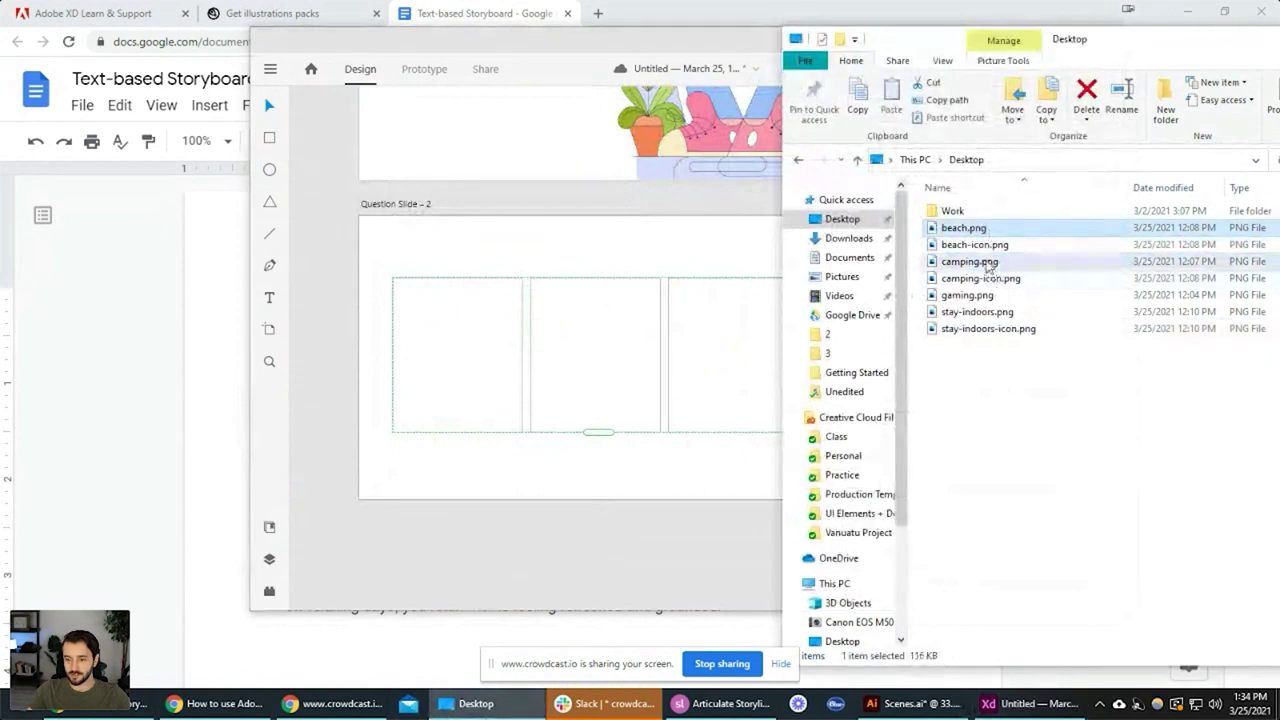
left_click(1013, 312, "ctrl")
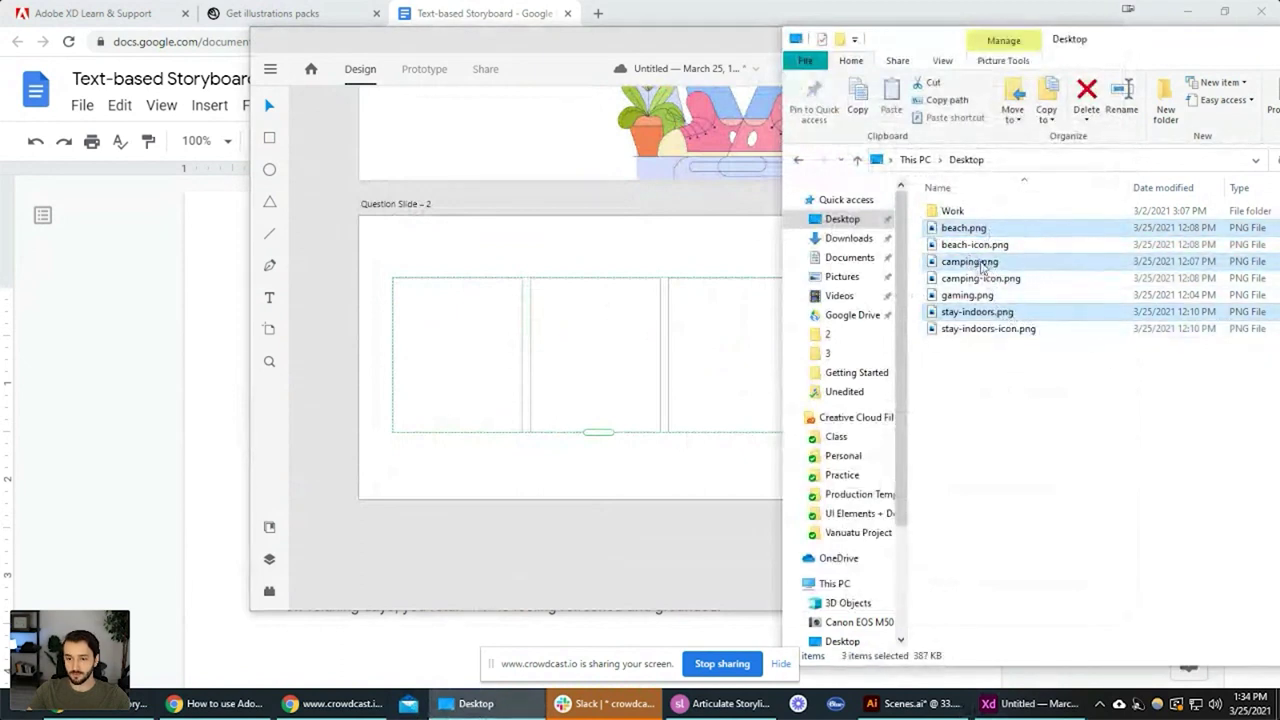
left_click_drag(972, 262, 480, 360)
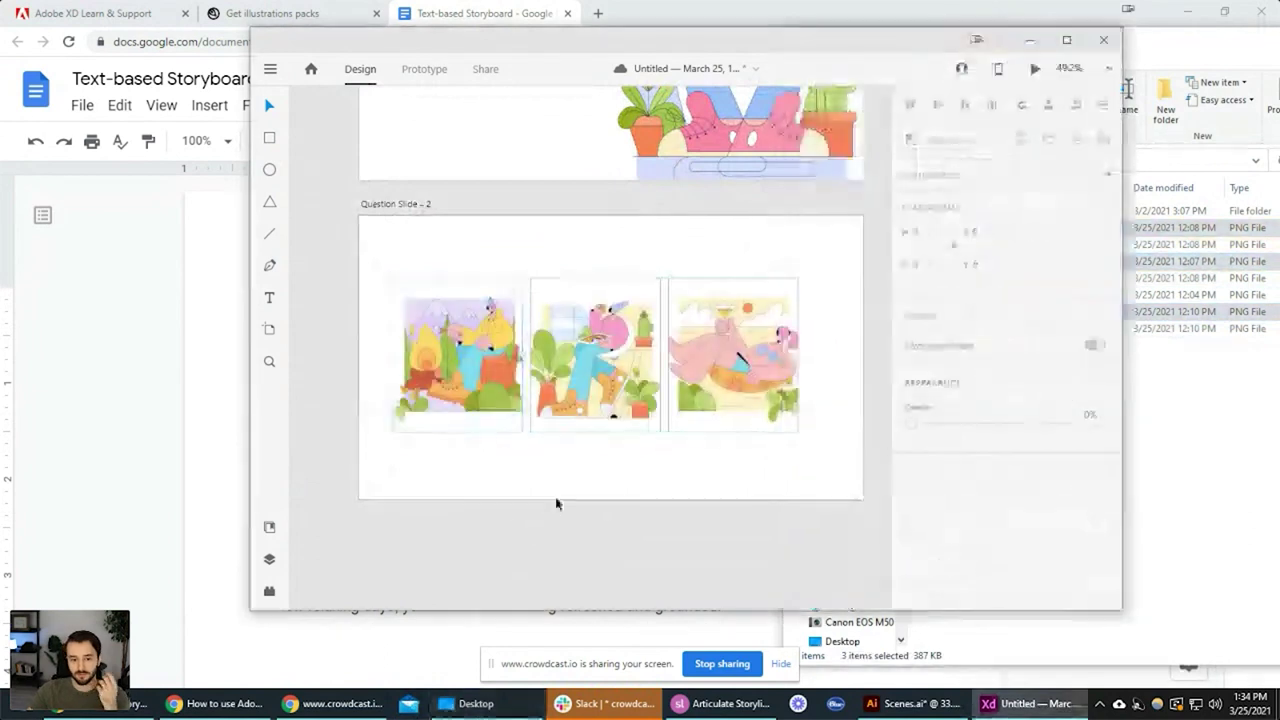
Delete the Repeat Grid of three illustrations from the duplicated slide
scroll(484, 407, "up", 2)
scroll(484, 407, "down", 3)
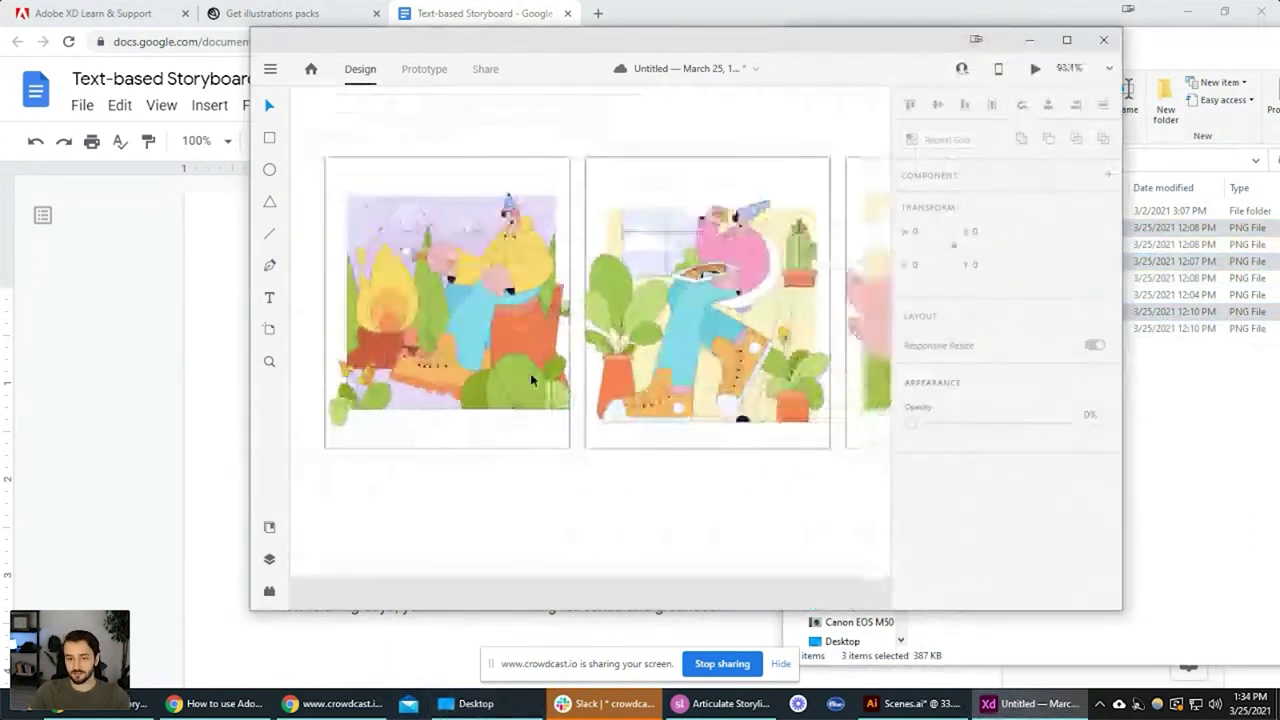
scroll(530, 373, "up", 3)
scroll(530, 373, "down", 3)
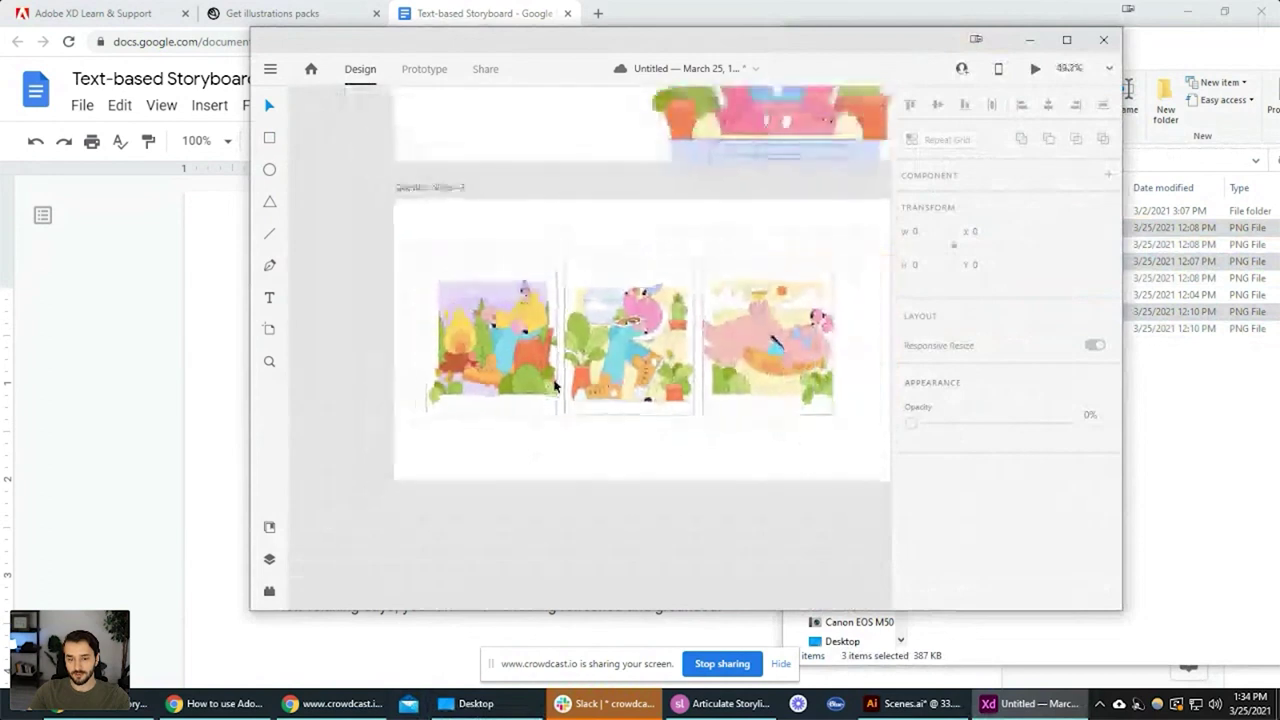
scroll(566, 386, "up", 1)
scroll(600, 398, "down", 1)
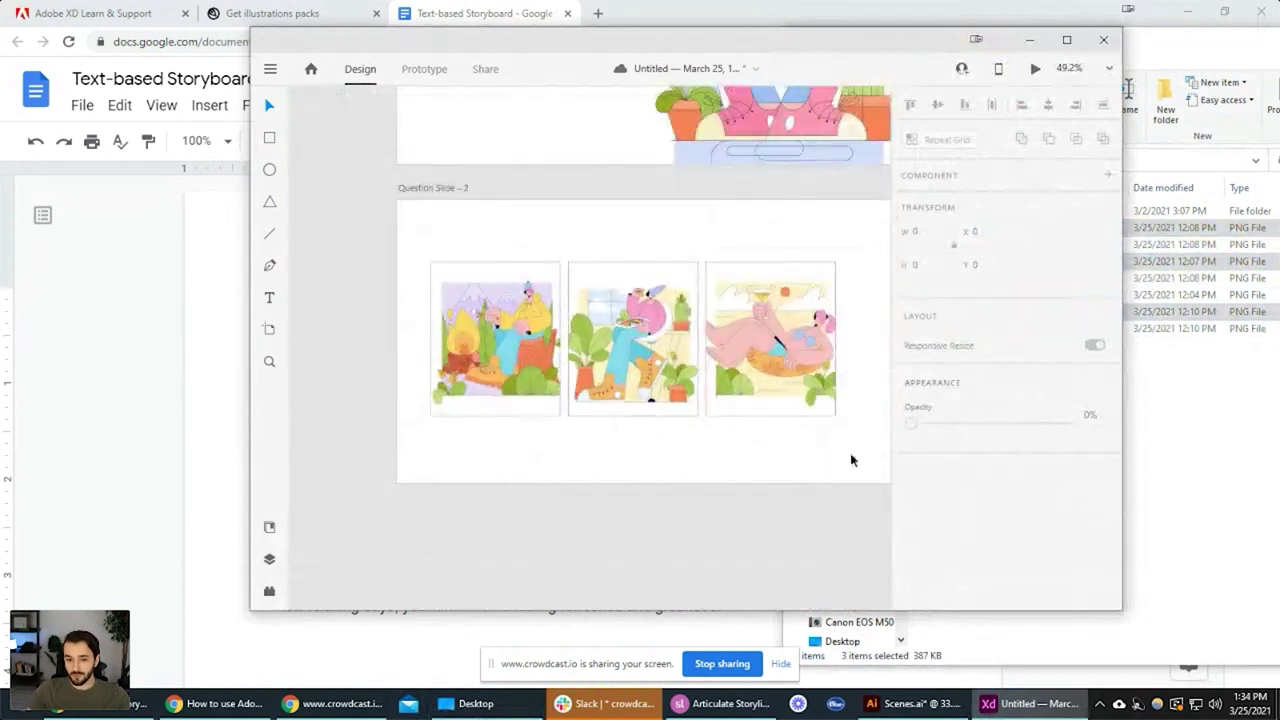
left_click_drag(851, 460, 398, 250)
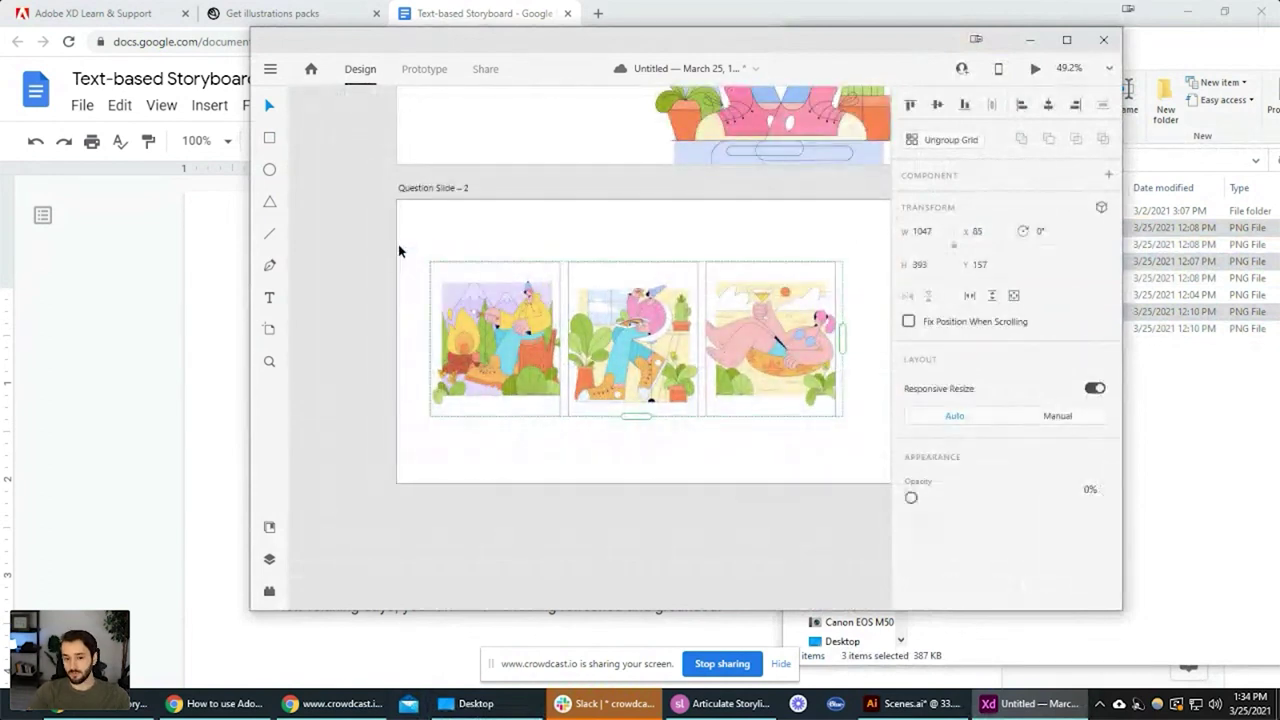
key("Delete")
Try clearing the middle answer box's label on Question Slide – 1 and undo the deletion
left_click(723, 234)
left_click_drag(723, 234, 467, 436)
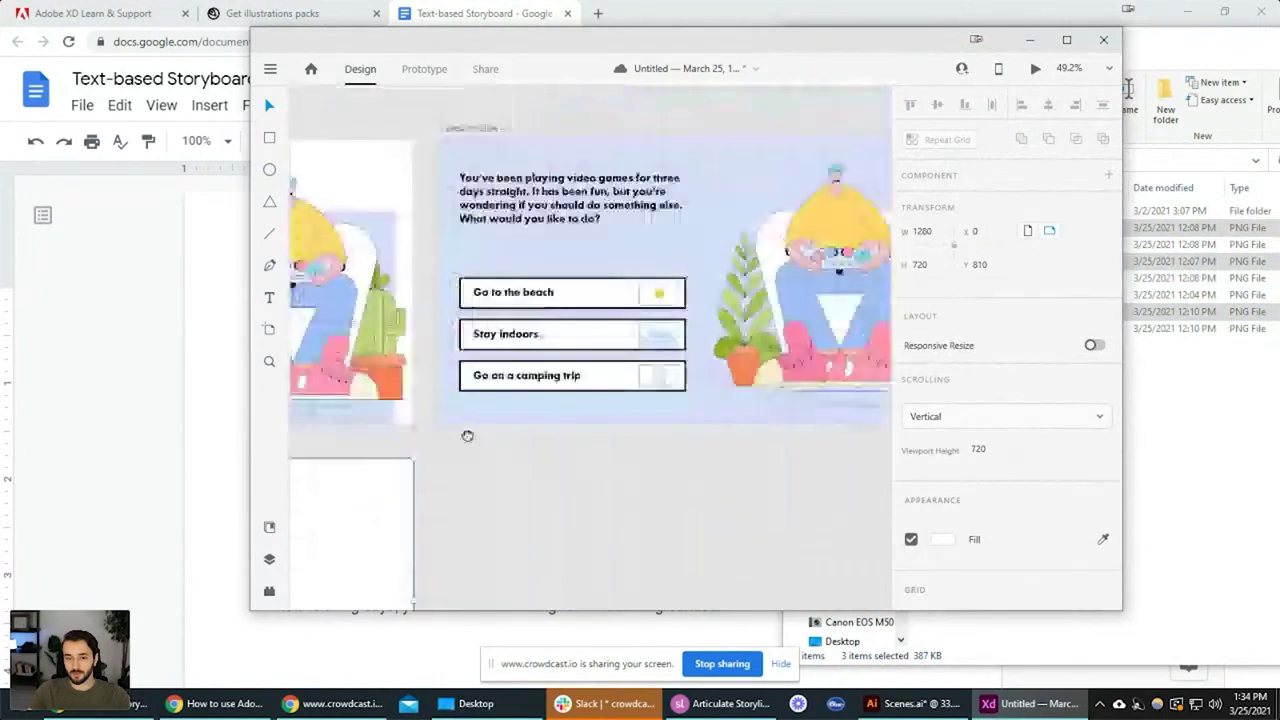
scroll(467, 436, "up", 5)
scroll(629, 360, "left", 2)
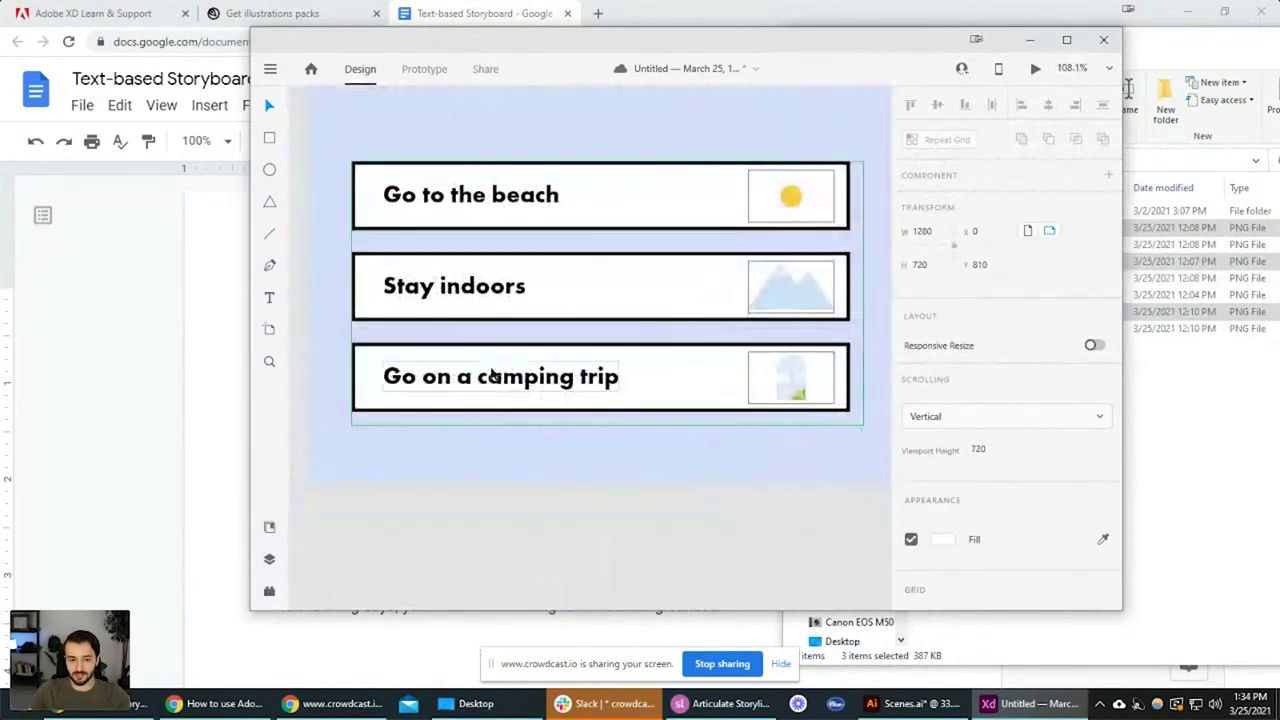
left_click(480, 291)
double_click(480, 290)
double_click(481, 289)
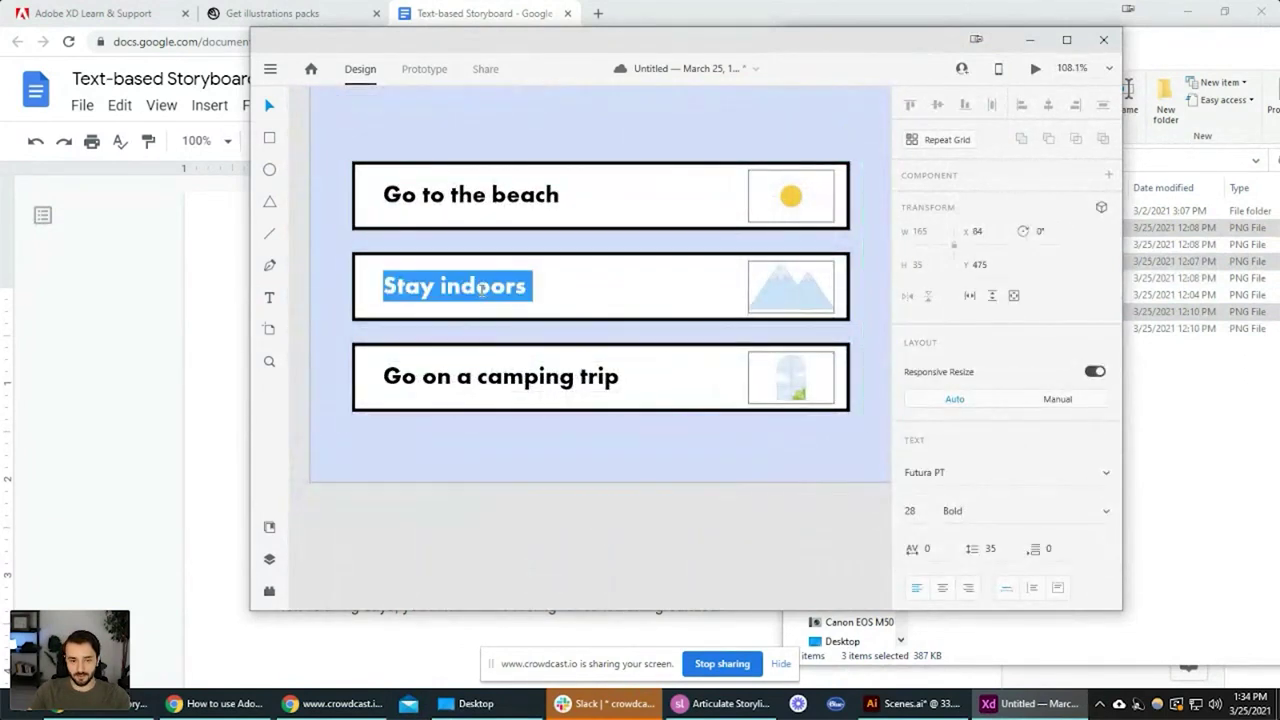
key("BackSpace")
left_click(497, 380)
left_click(431, 467)
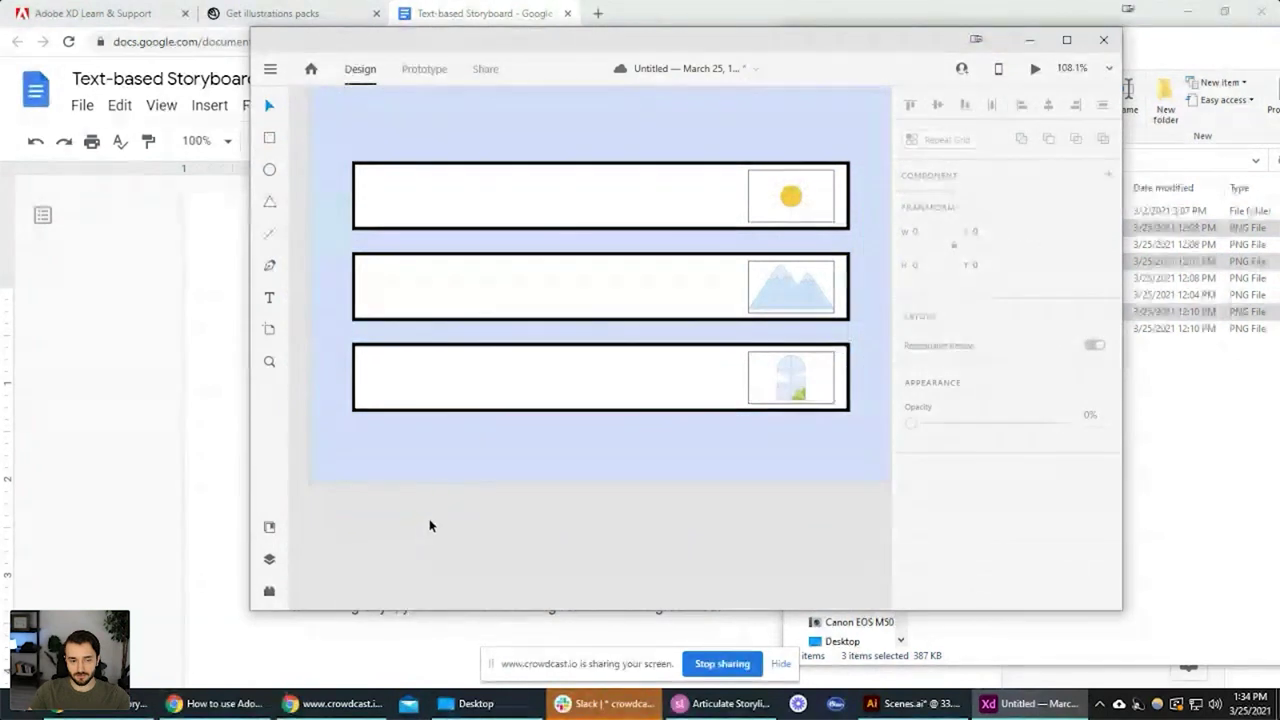
key("ctrl+z")
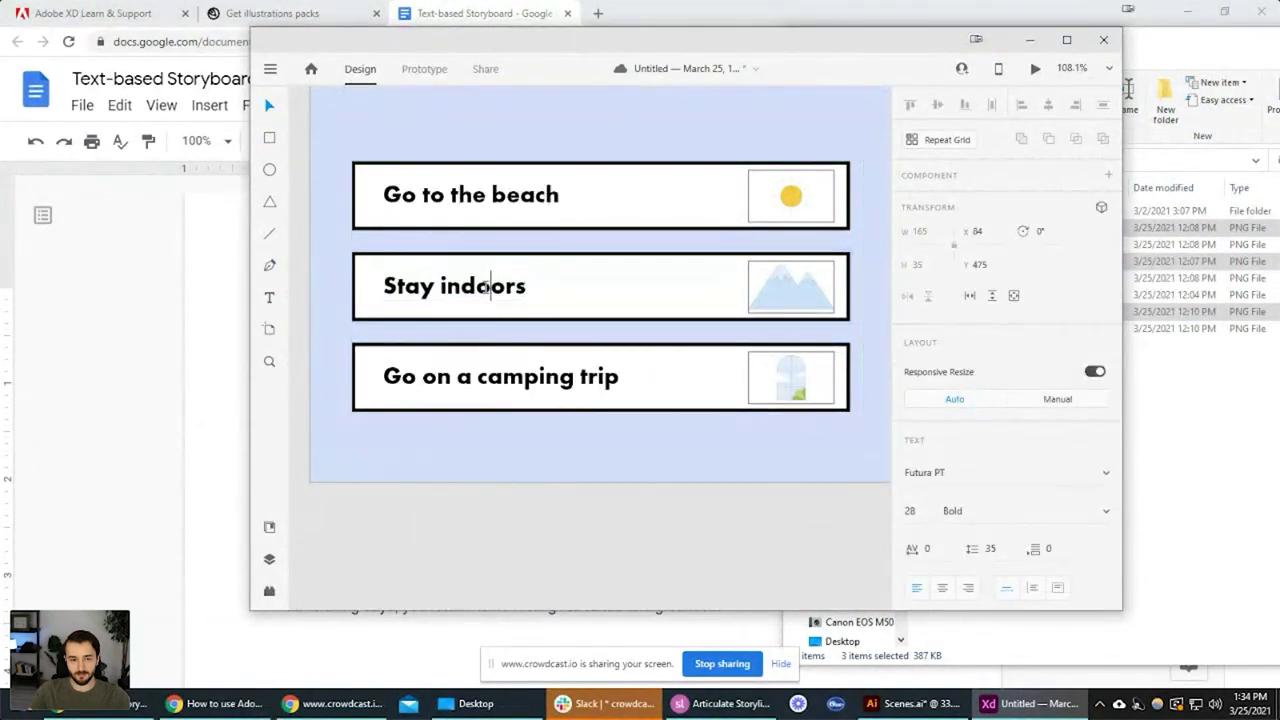
Change the middle answer box's label to "Go on a camping trip" to match its mountain icon
key("ctrl+a")
type("G")
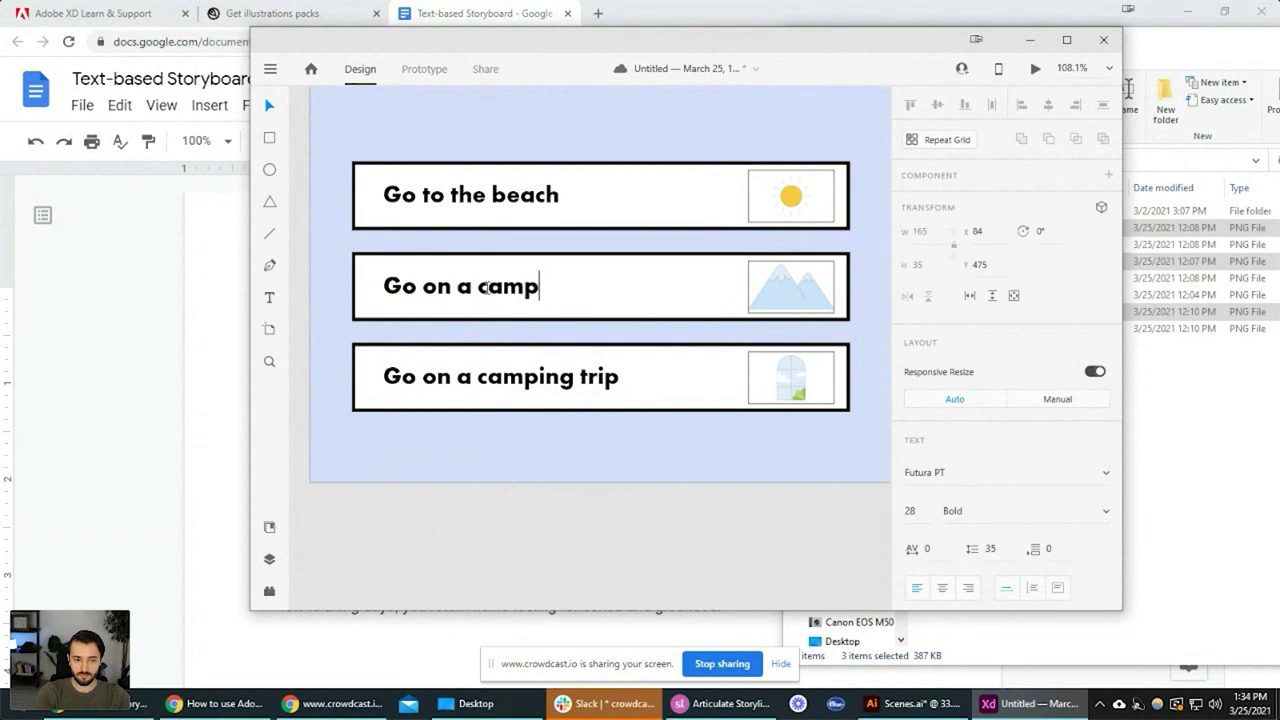
left_click(461, 383)
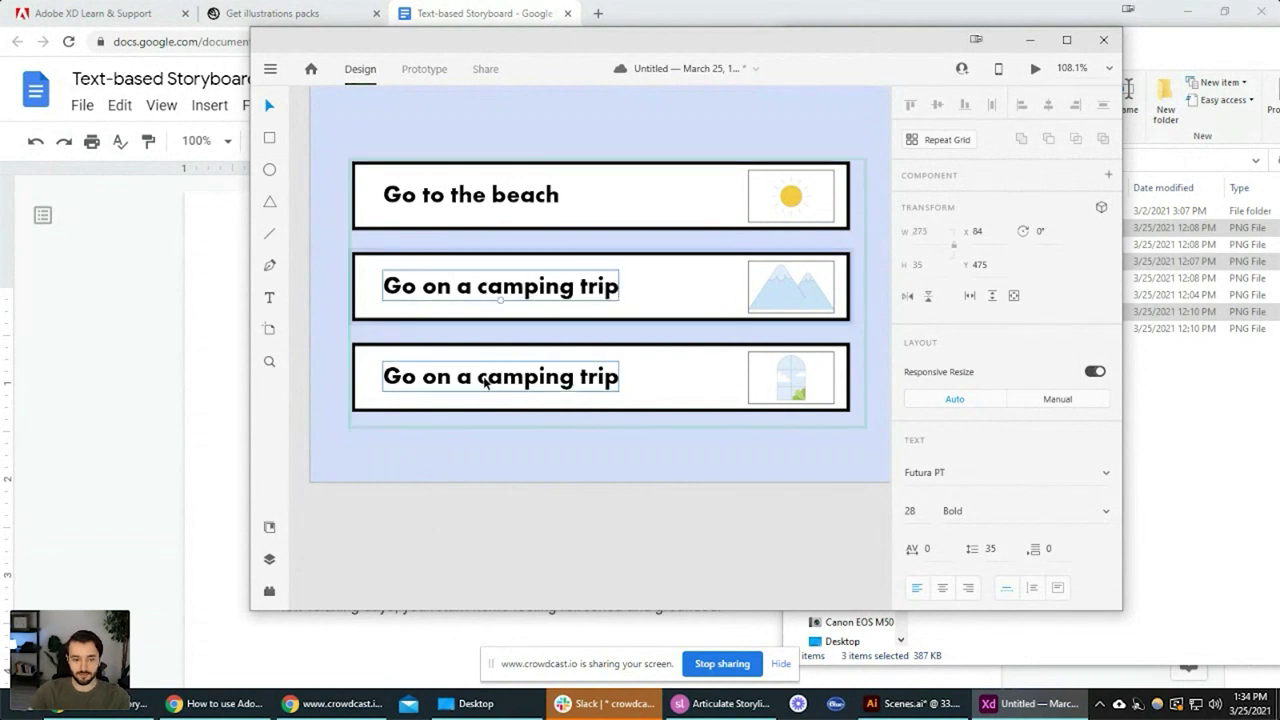
Change the bottom answer box's label to "Stay indoors" to match its window icon
double_click(486, 376)
key("ctrl+a")
left_click(491, 376)
key("ctrl+a")
type("Stay indoors")
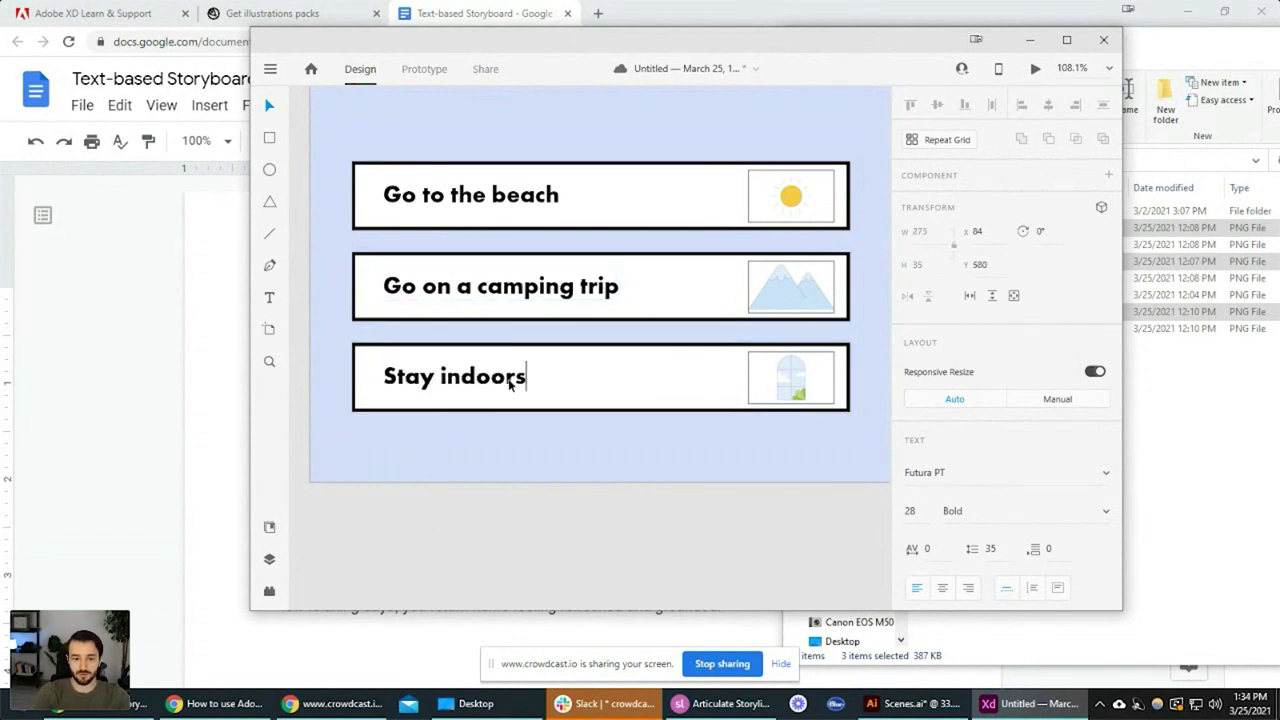
key("Escape")
left_click(794, 435)
Remove the border from the repeated icon rectangles in the three answer boxes
scroll(612, 465, "up", 3)
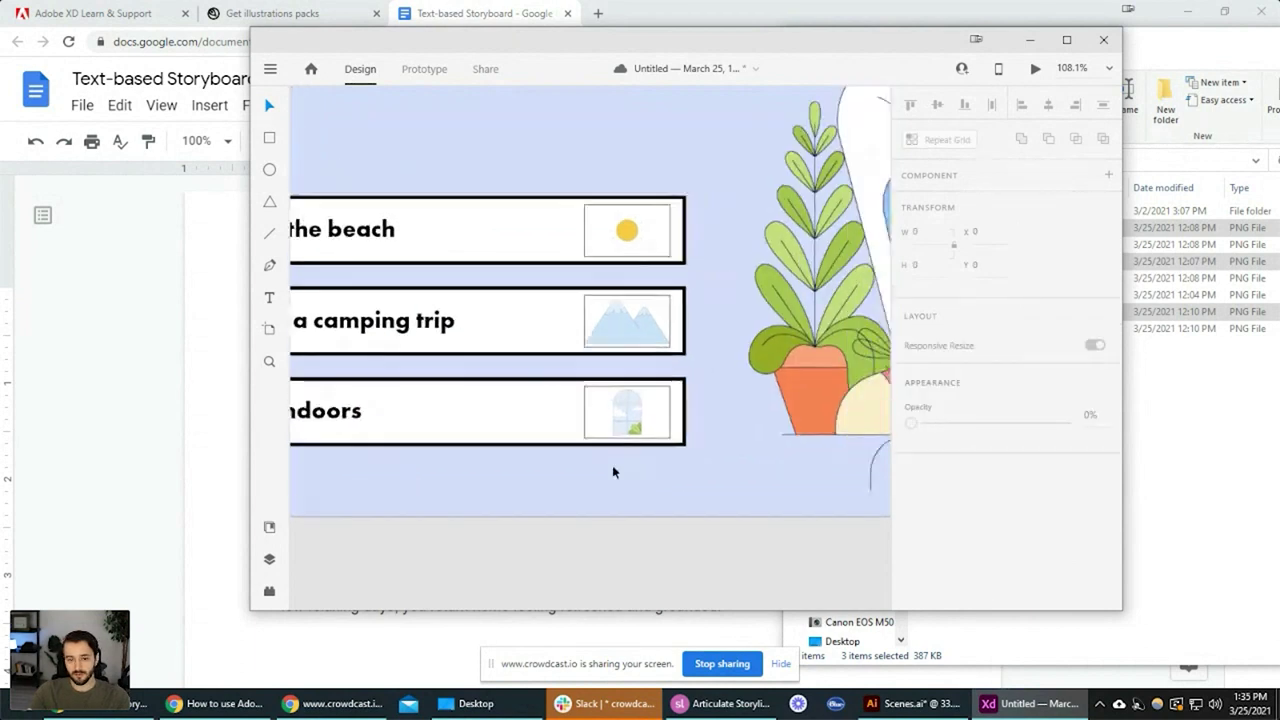
left_click(590, 376)
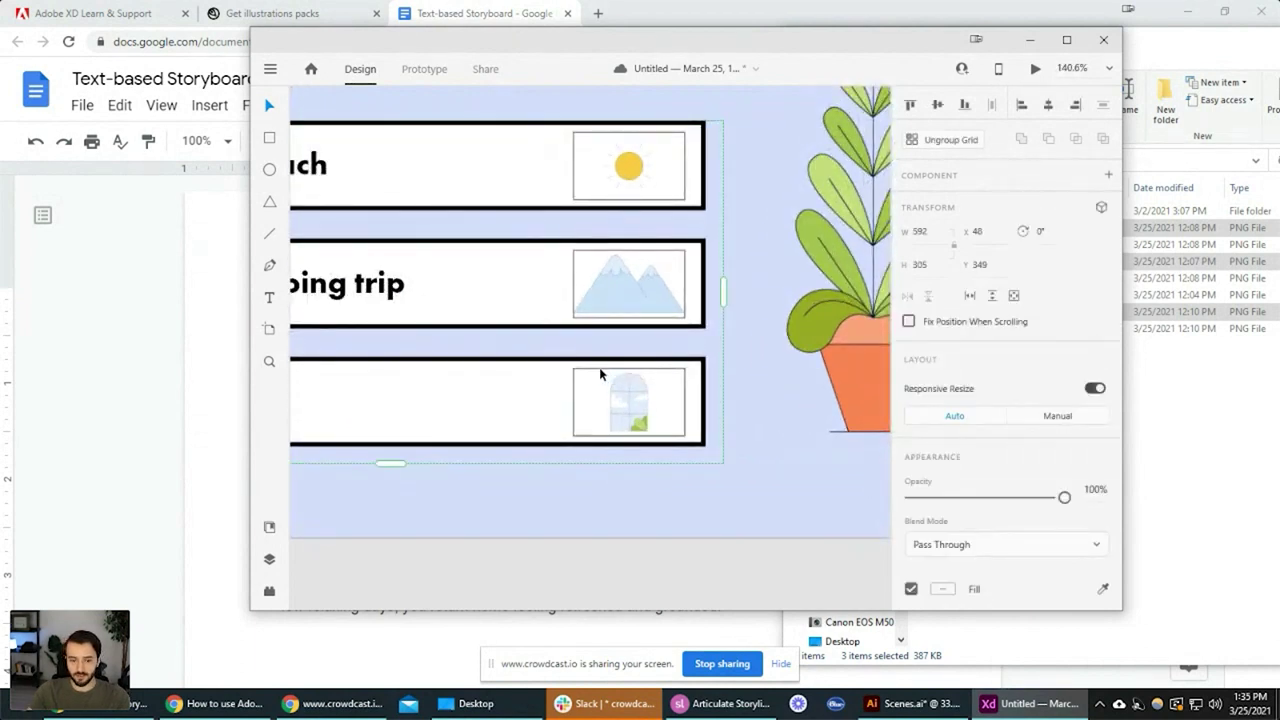
double_click(607, 140)
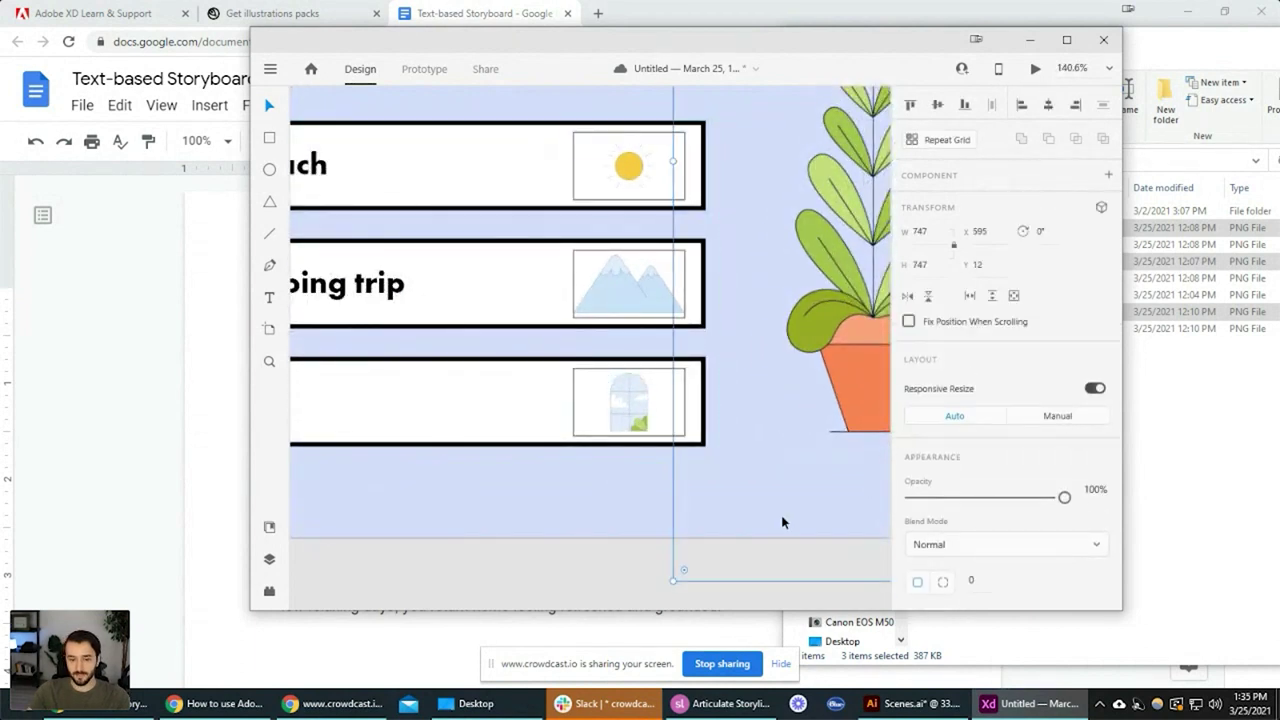
scroll(604, 510, "down", 3)
left_click(604, 516)
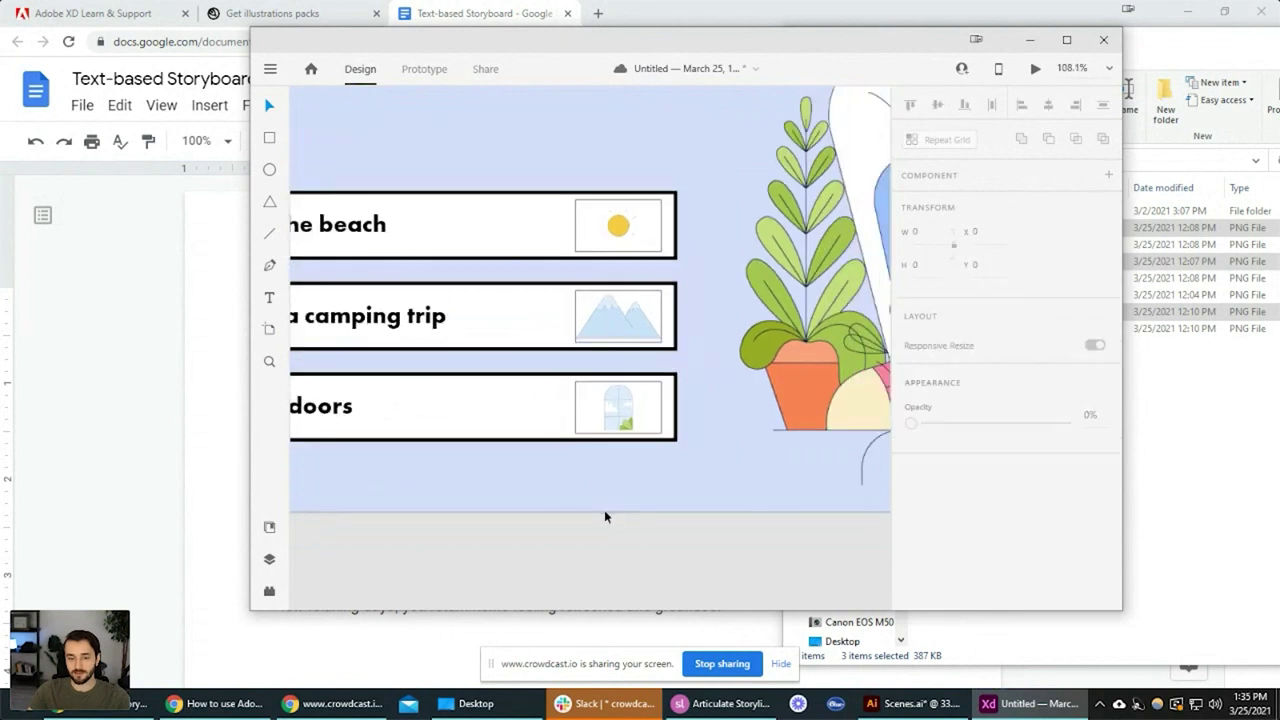
double_click(588, 389)
scroll(977, 366, "down", 3)
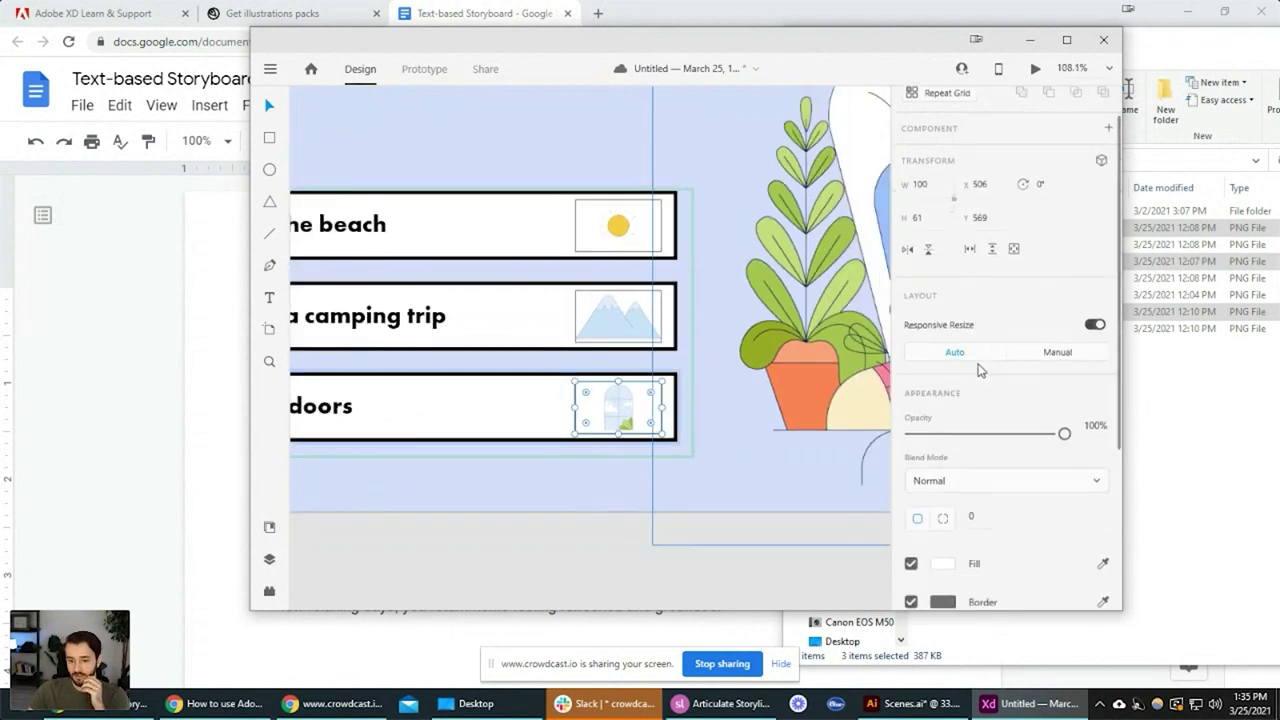
left_click(912, 494)
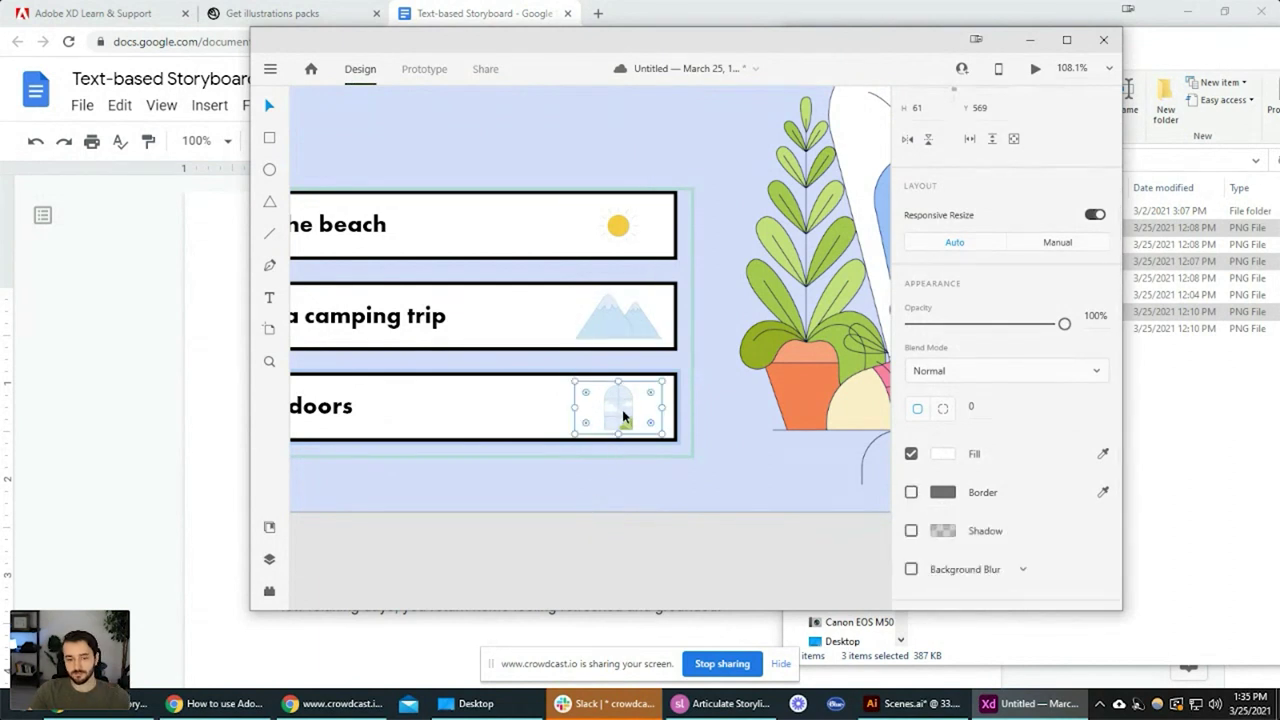
Enlarge the window image inside its frame and expand the repeated icon frames to a height of 70
scroll(624, 414, "up", 2)
scroll(624, 411, "up", 3)
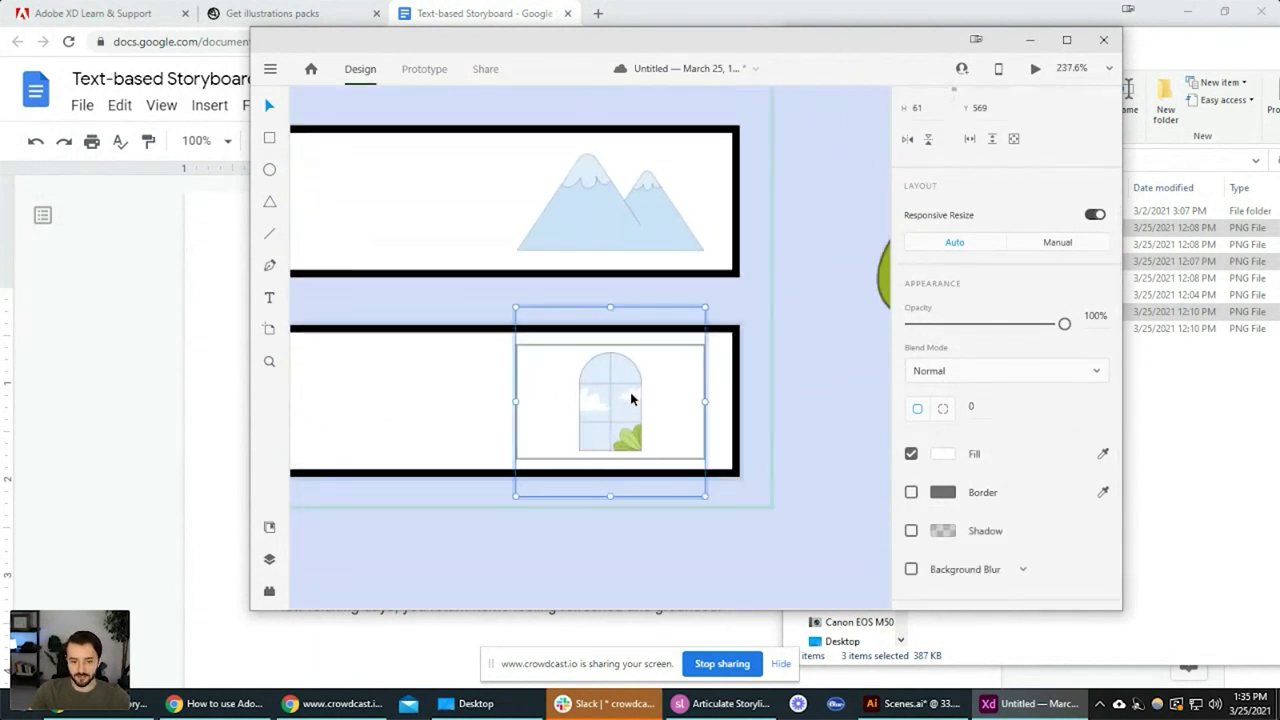
left_click_drag(705, 495, 735, 522)
mouse_move(660, 433)
left_mouse_down()
mouse_move(651, 398)
mouse_move(646, 413)
left_mouse_up()
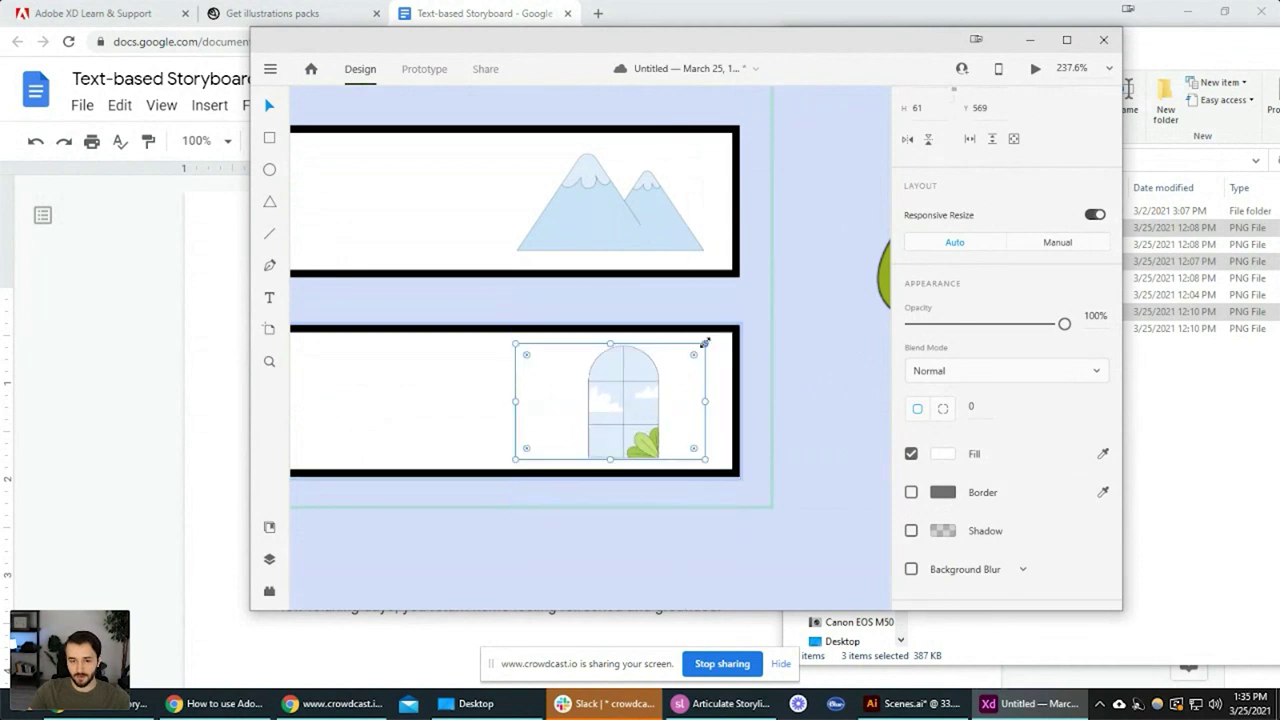
key("ctrl+z")
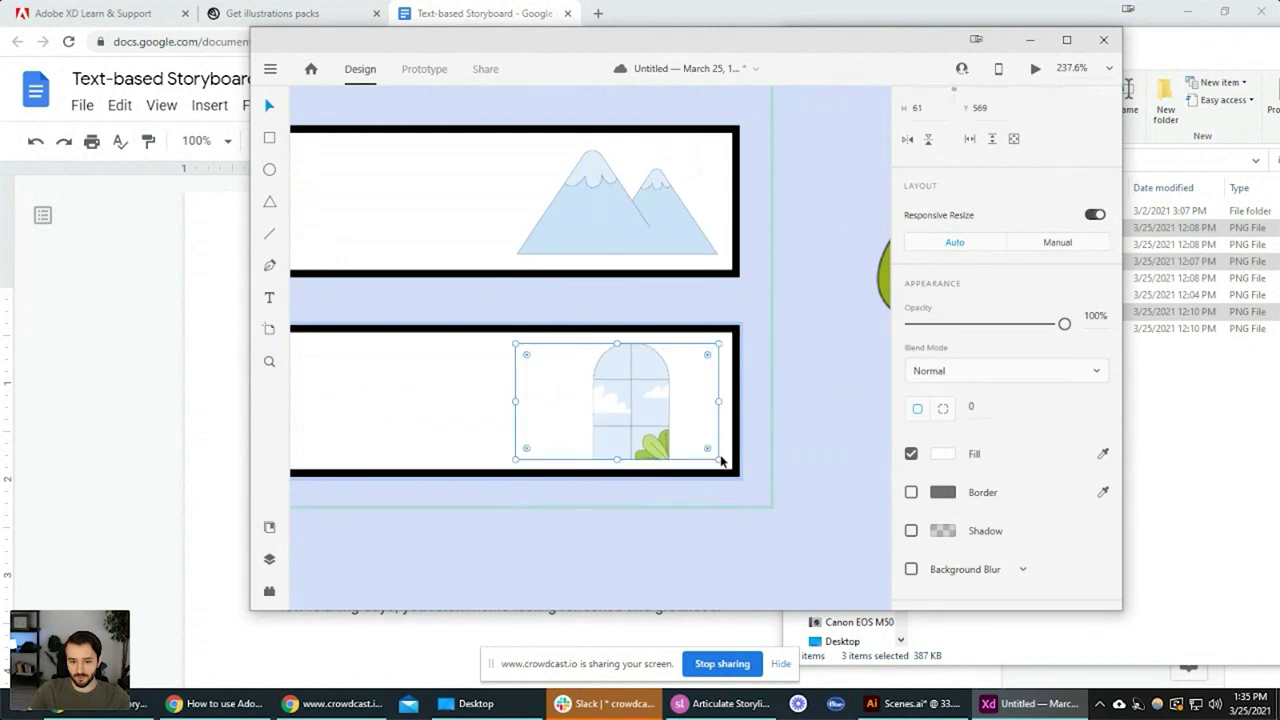
left_click_drag(719, 460, 738, 467)
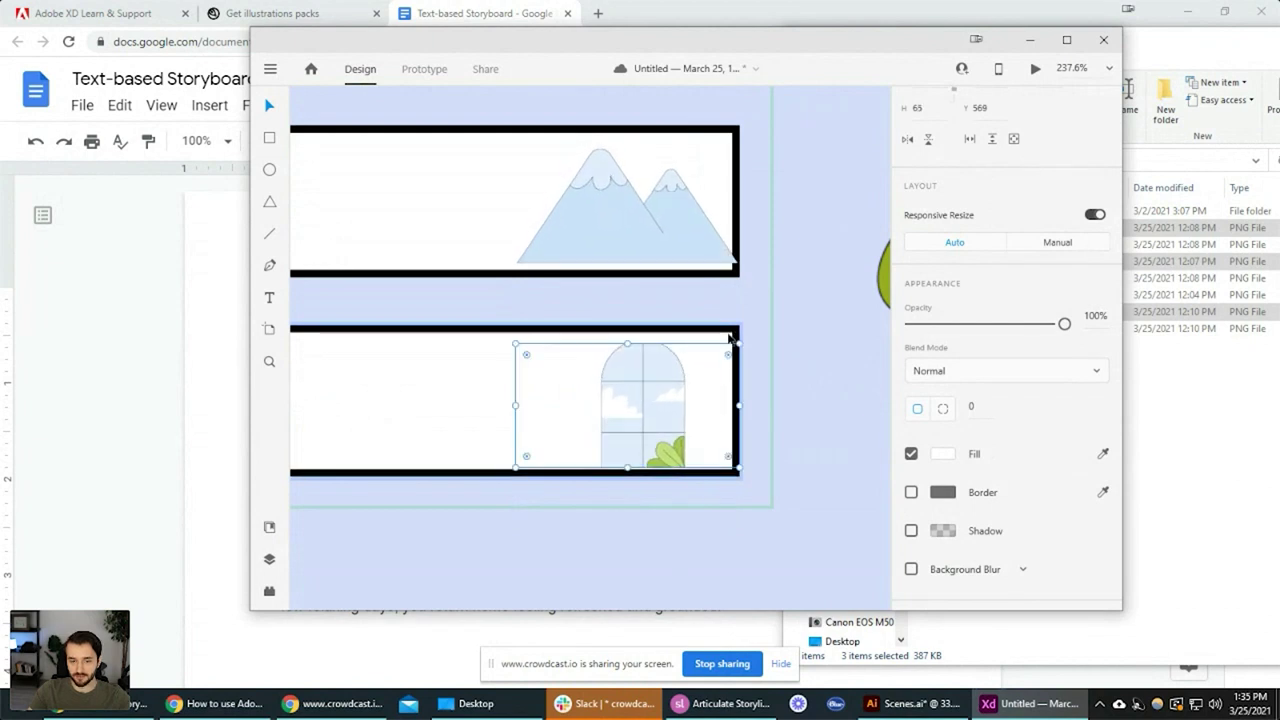
left_click_drag(627, 343, 503, 337)
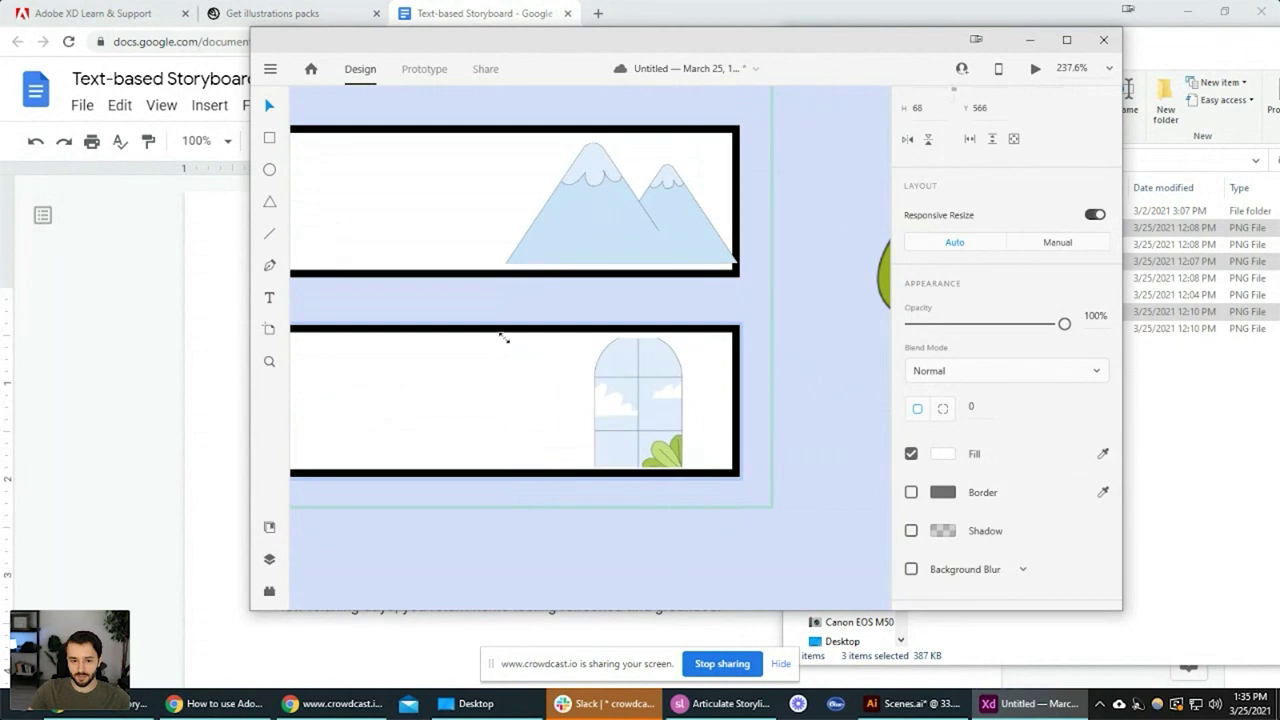
left_click(497, 335)
Scale the window image down inside its frame and center it vertically in the "Stay indoors" box
double_click(641, 398)
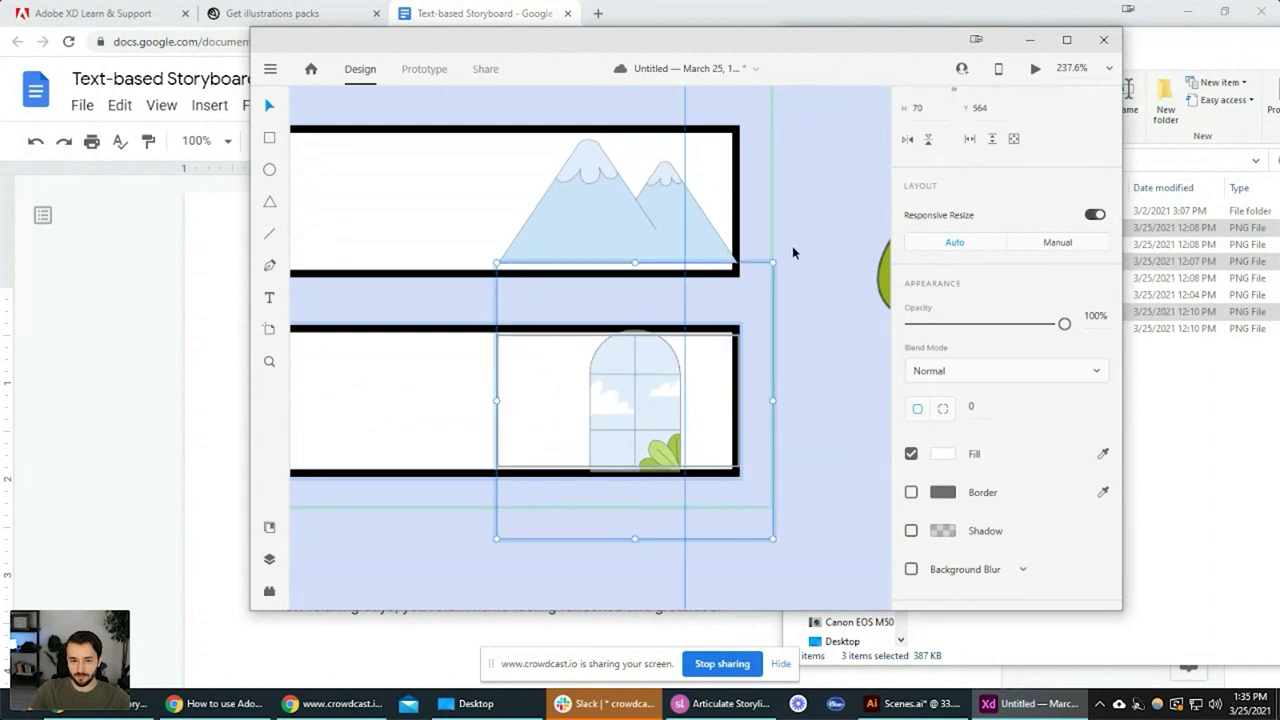
left_click_drag(772, 263, 739, 297)
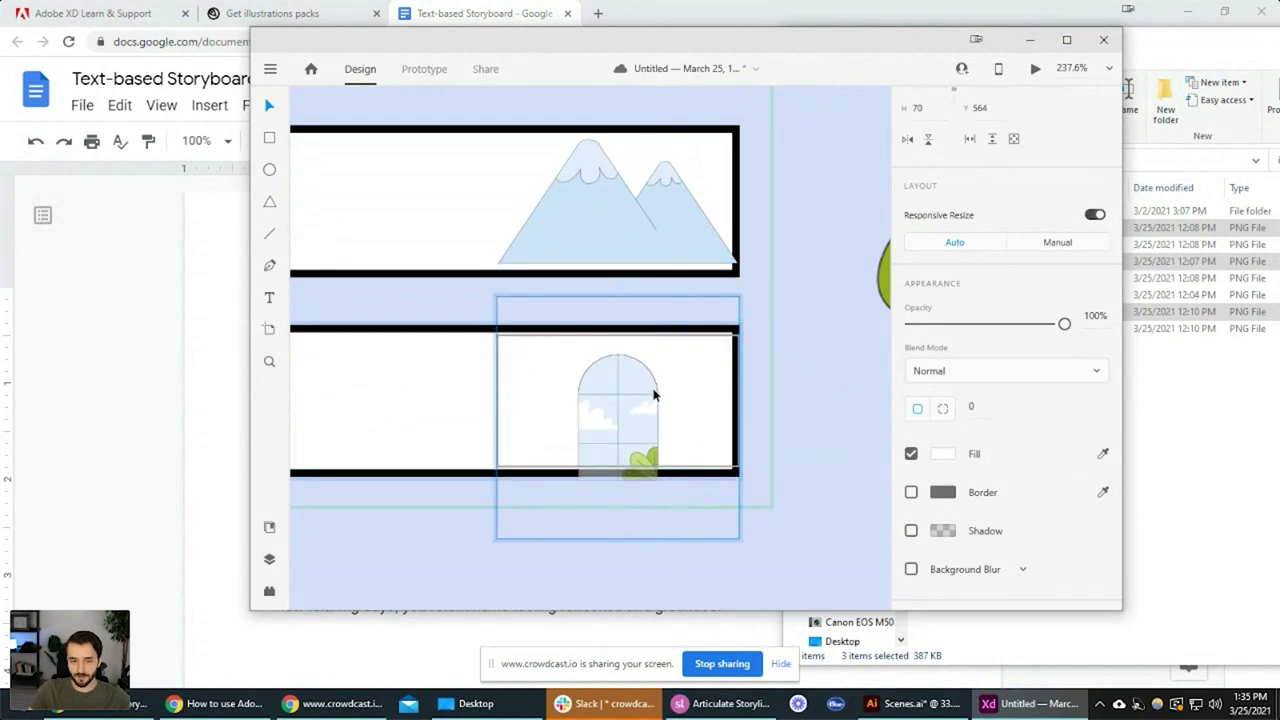
left_click_drag(653, 395, 672, 377)
left_click_drag(759, 281, 723, 314)
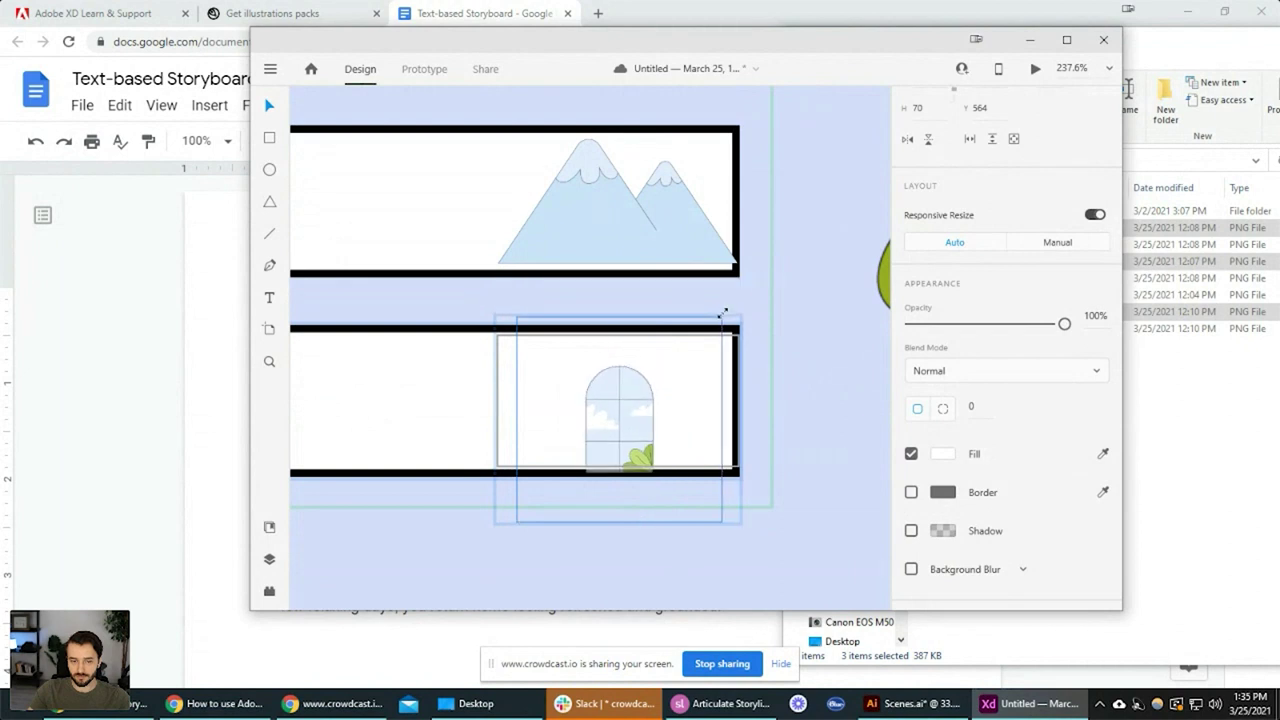
left_click_drag(640, 408, 646, 393)
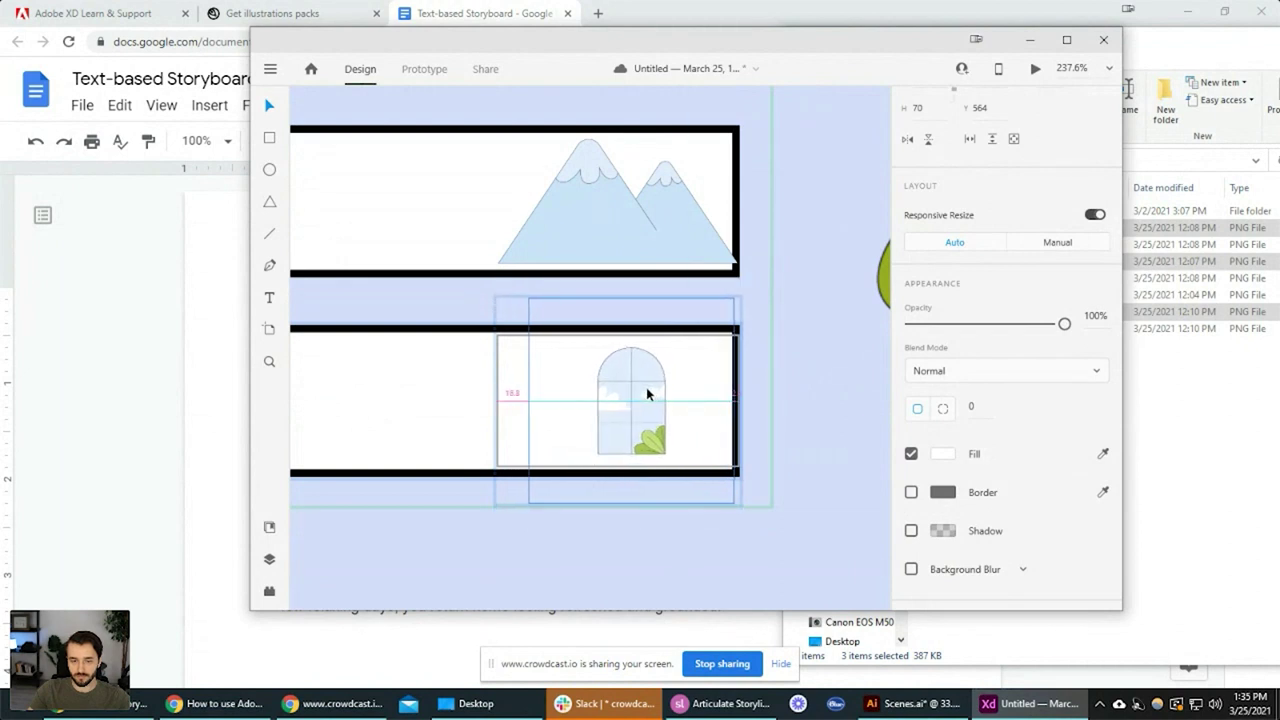
Scale the mountain image down inside its frame and reposition it to sit fully within the camping answer box
left_click(607, 214)
left_click_drag(613, 238, 618, 386)
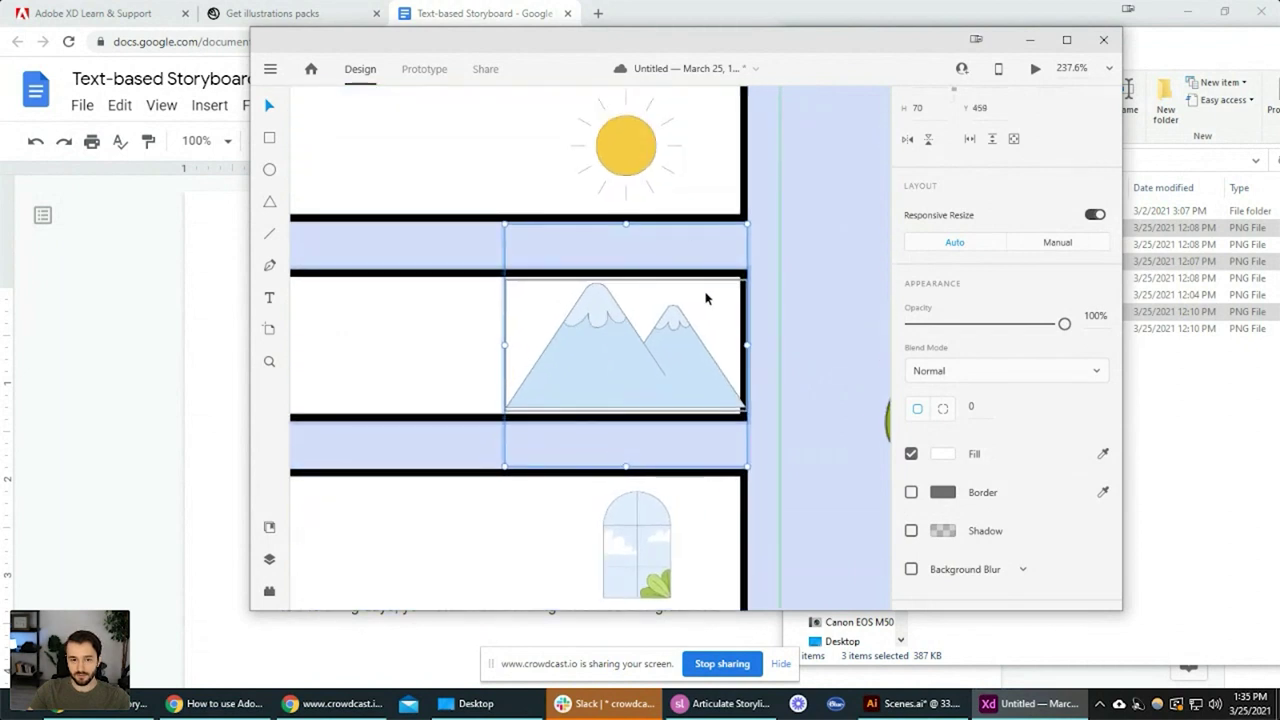
left_click_drag(746, 228, 710, 245)
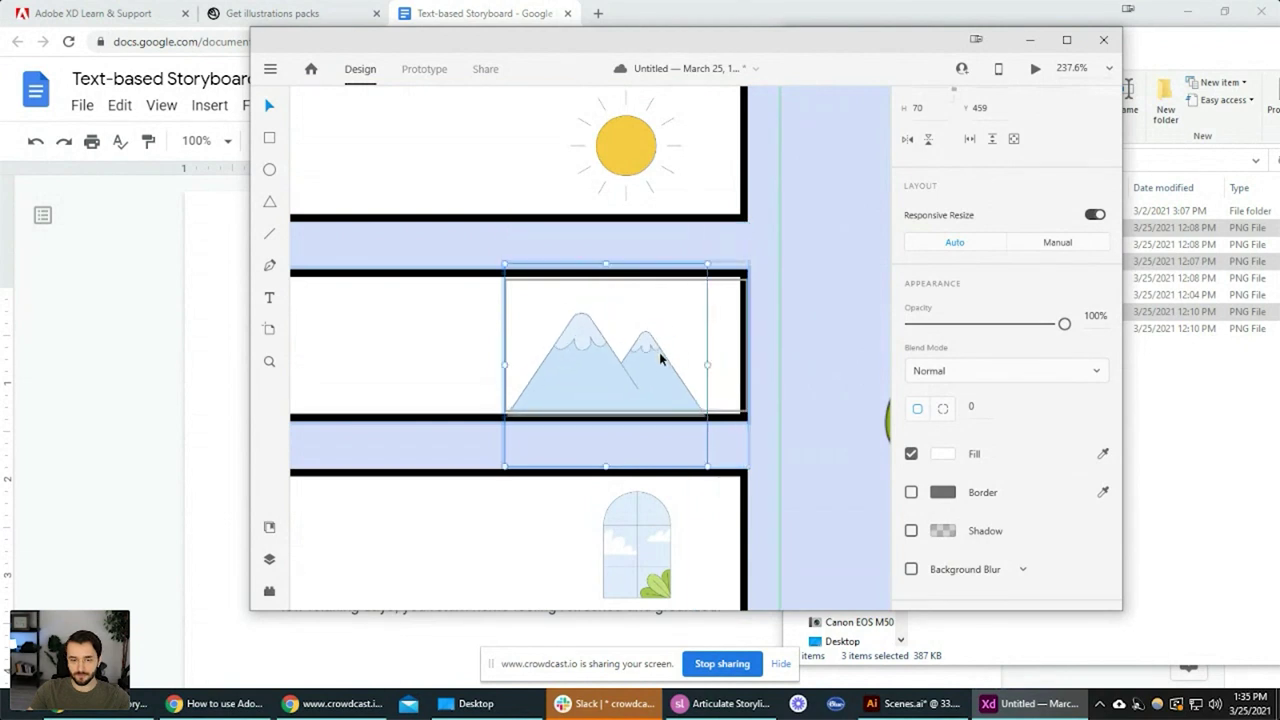
left_click_drag(660, 355, 681, 348)
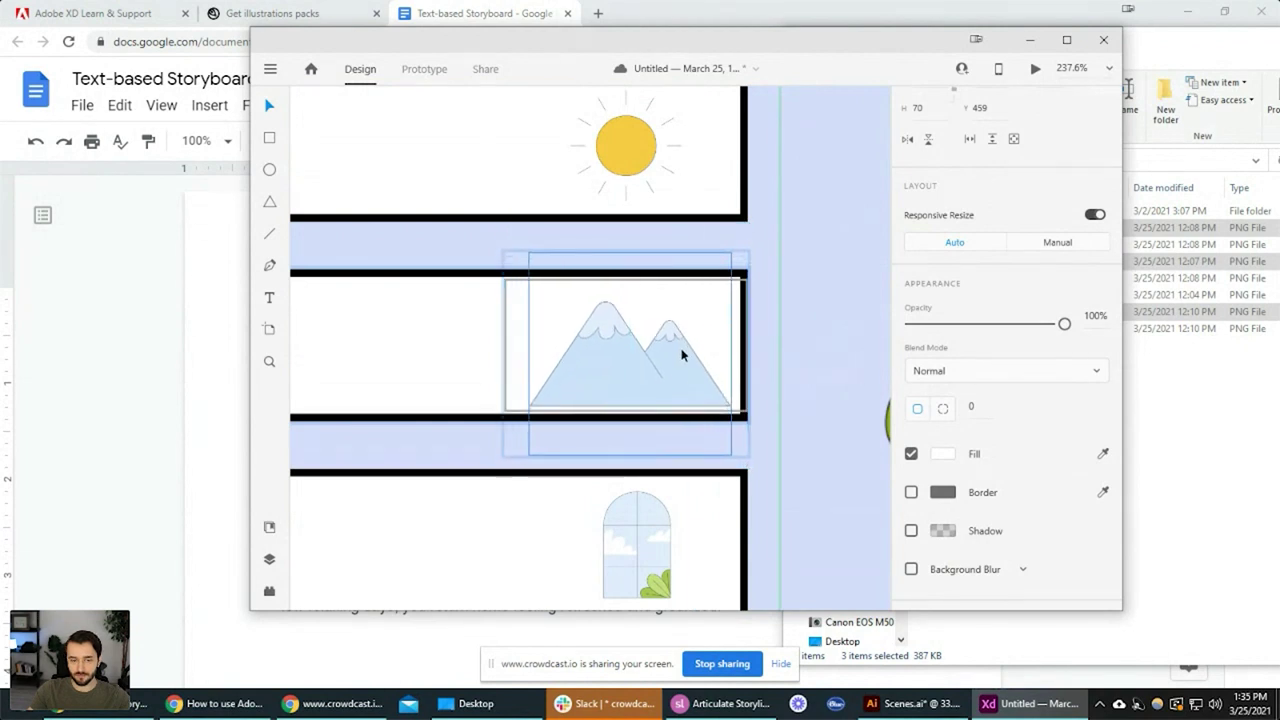
left_click(693, 310)
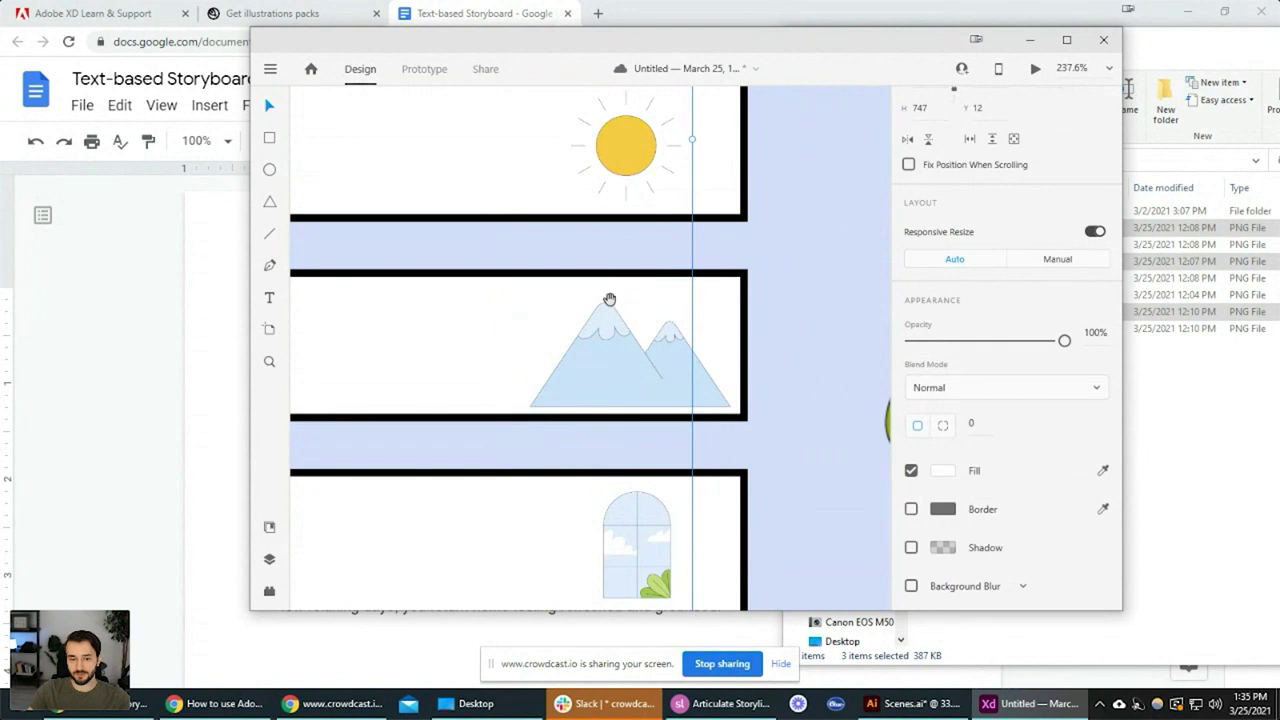
Move the repeated icon frames slightly down so the mountain's frame sits at Y 461
scroll(608, 297, "down", 3)
scroll(643, 234, "up", 2)
left_click(655, 351)
left_click(642, 335)
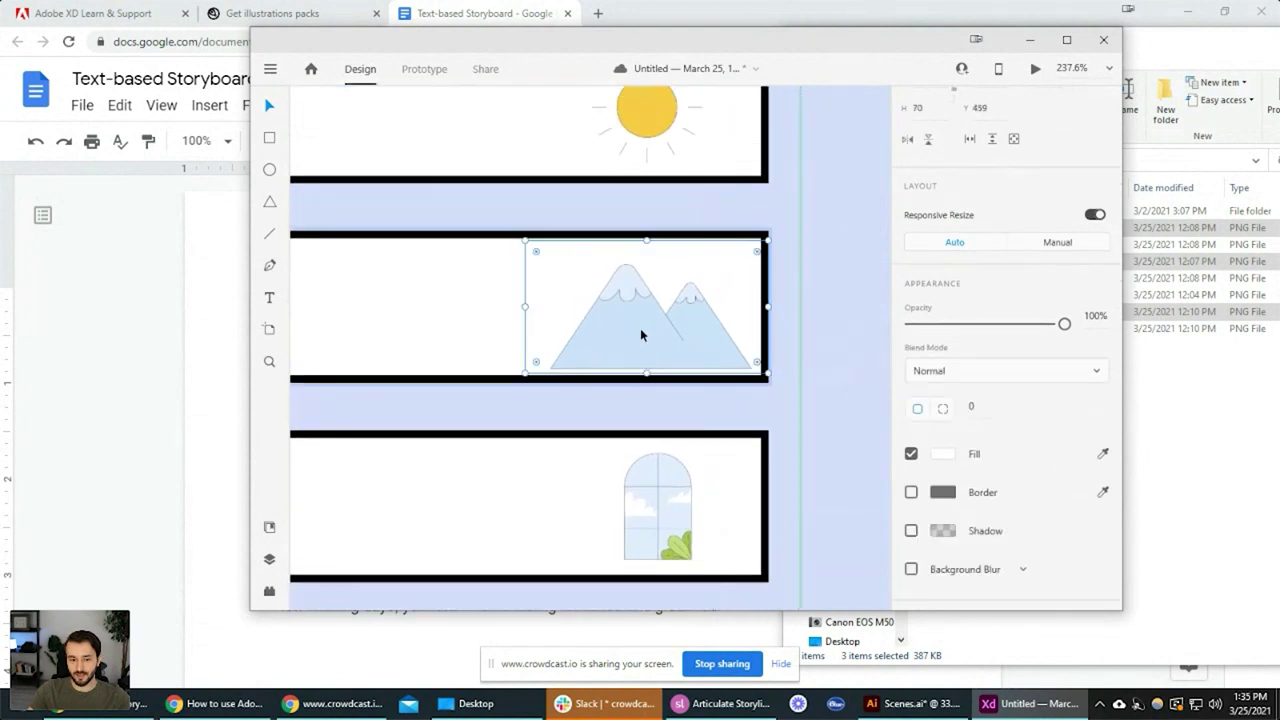
left_click_drag(640, 335, 650, 341)
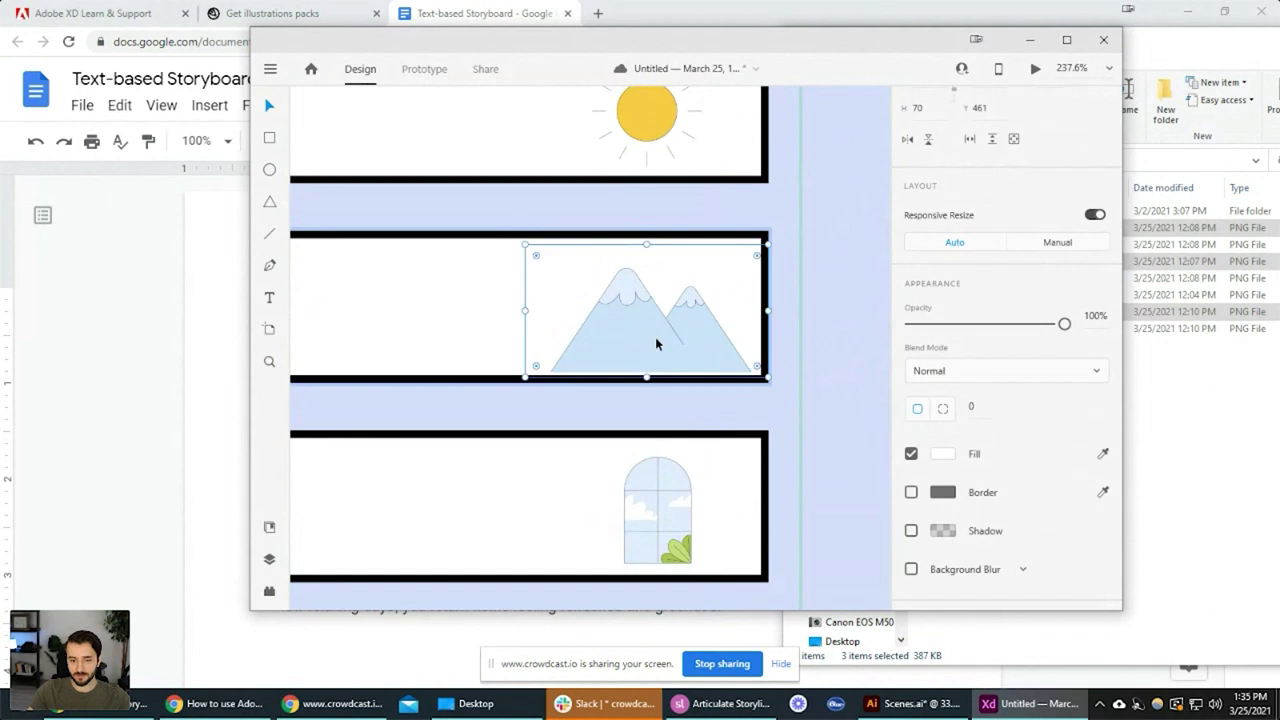
Nudge the mountain and window images down inside their frames to rest on their answer boxes' lower borders
double_click(712, 358)
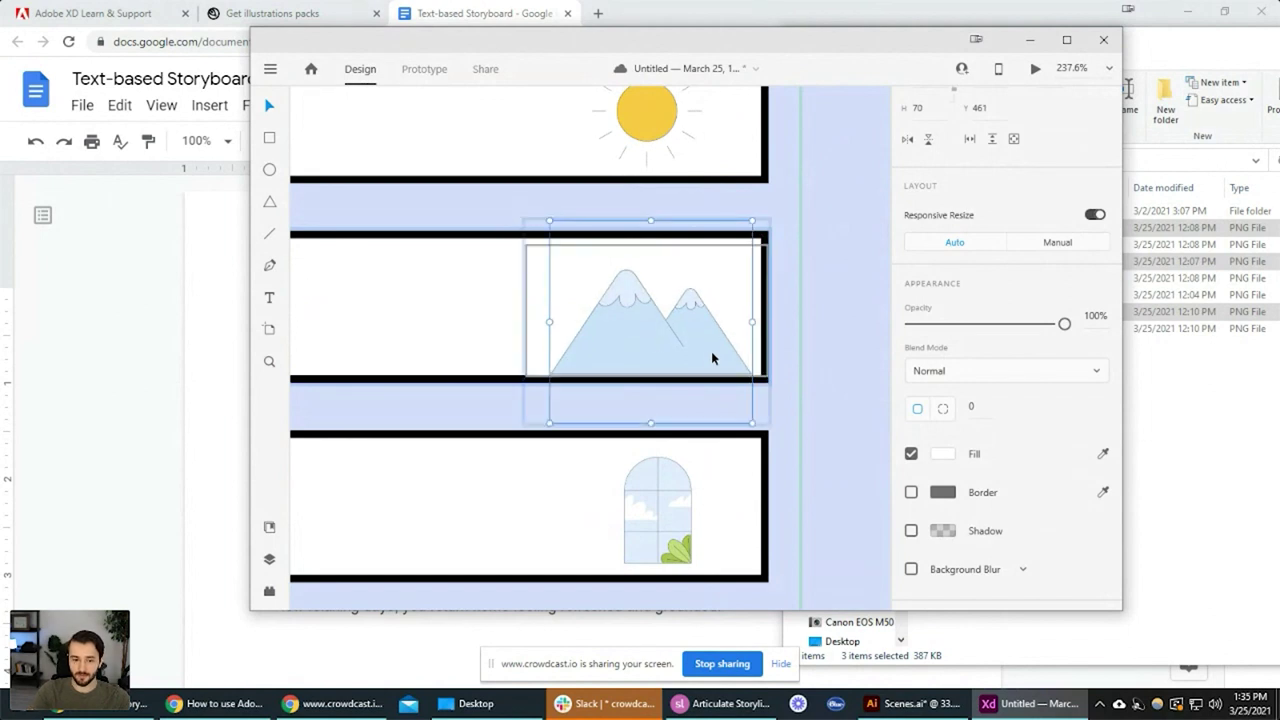
double_click(638, 540)
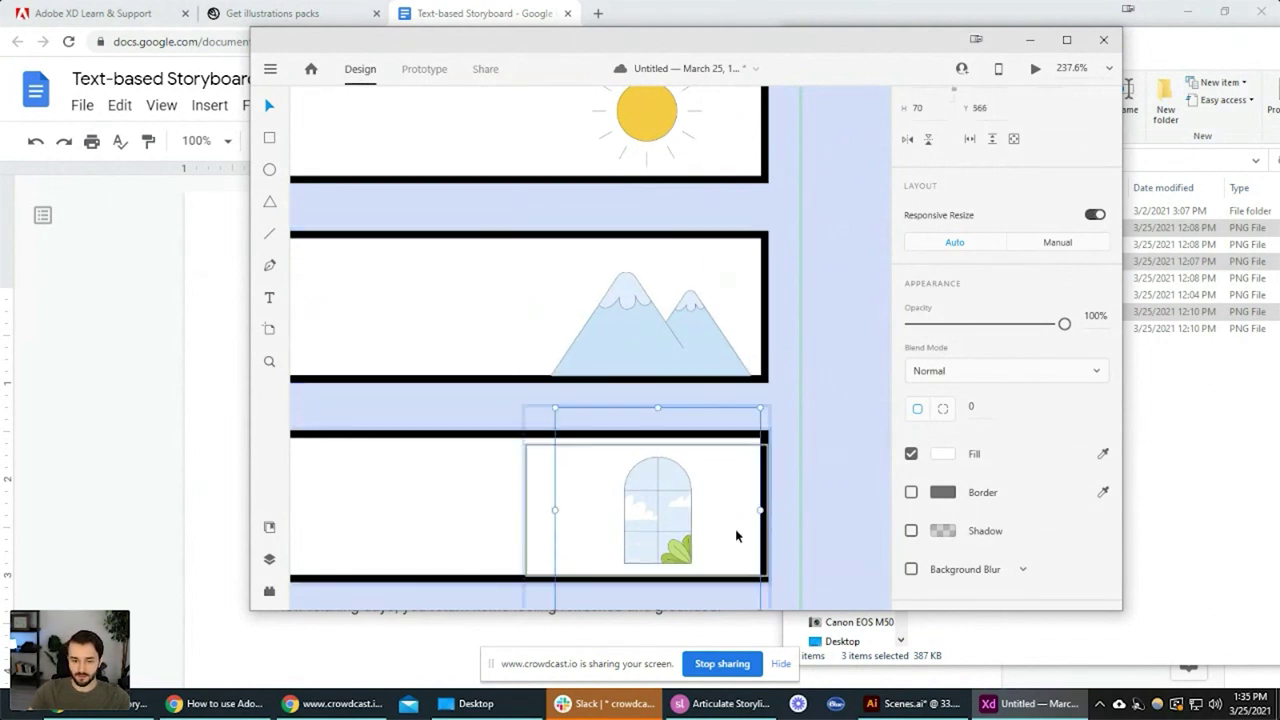
key("Down")
key("Down")
key("Down")
key("Down")
key("Down")
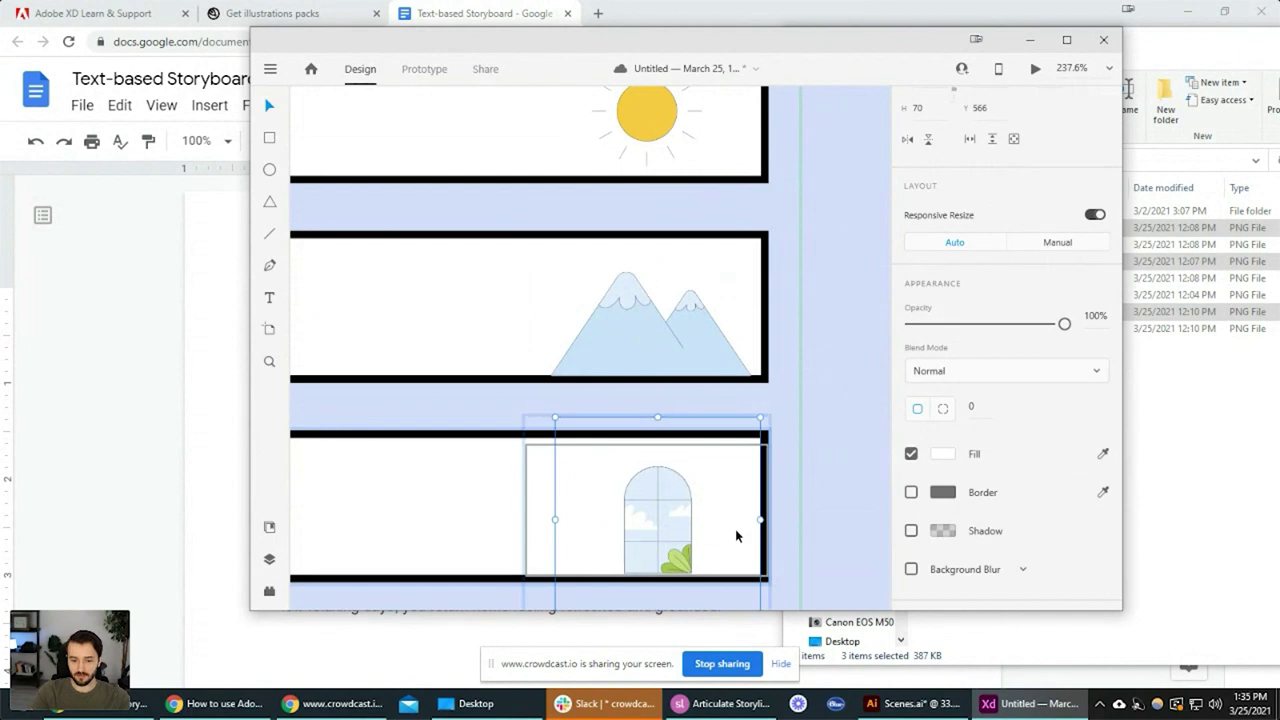
left_click(809, 487)
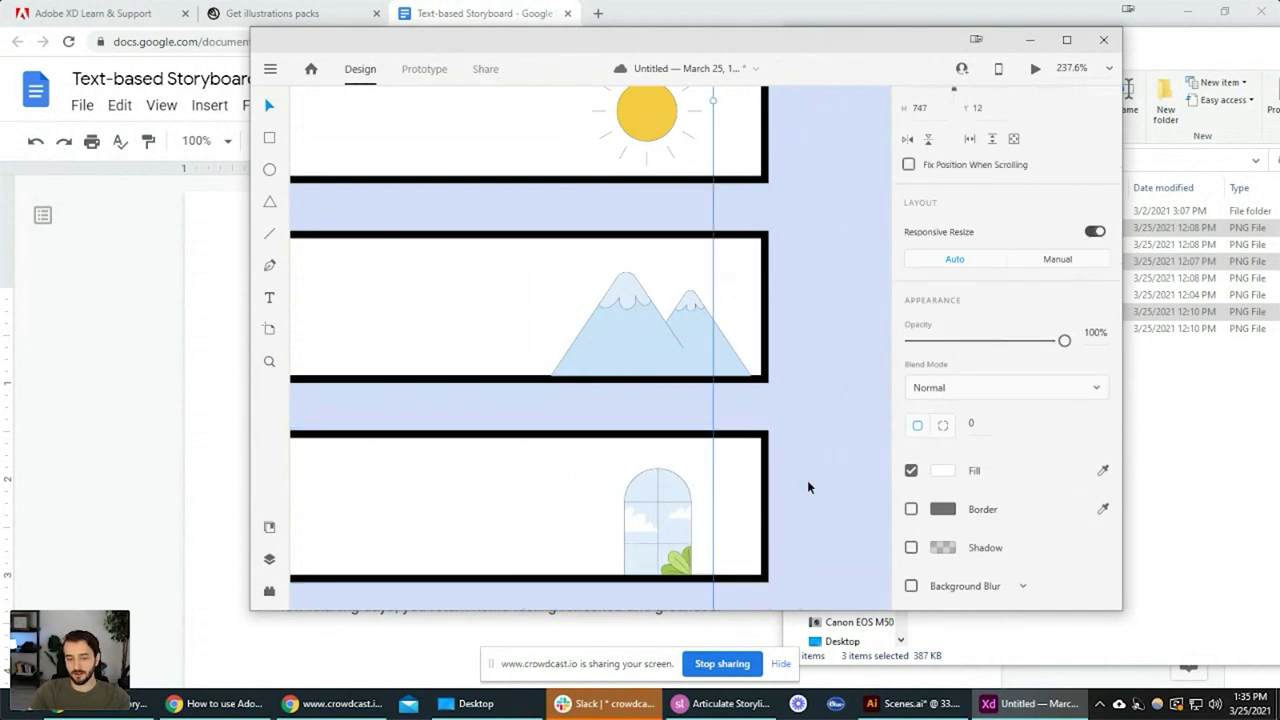
Switch to object.ai in Illustrator and move the mountain illustration onto the empty canvas beside the trash can artboard
left_click(476, 703)
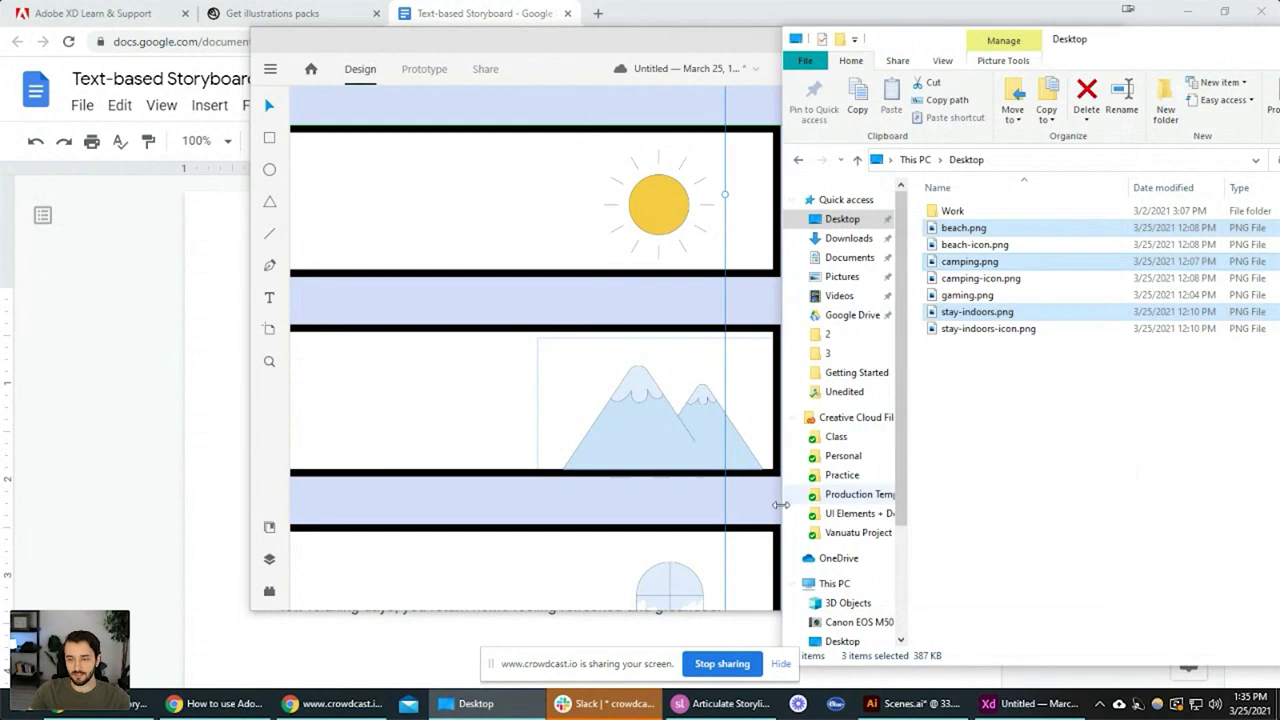
left_click(905, 703)
key("ctrl+Tab")
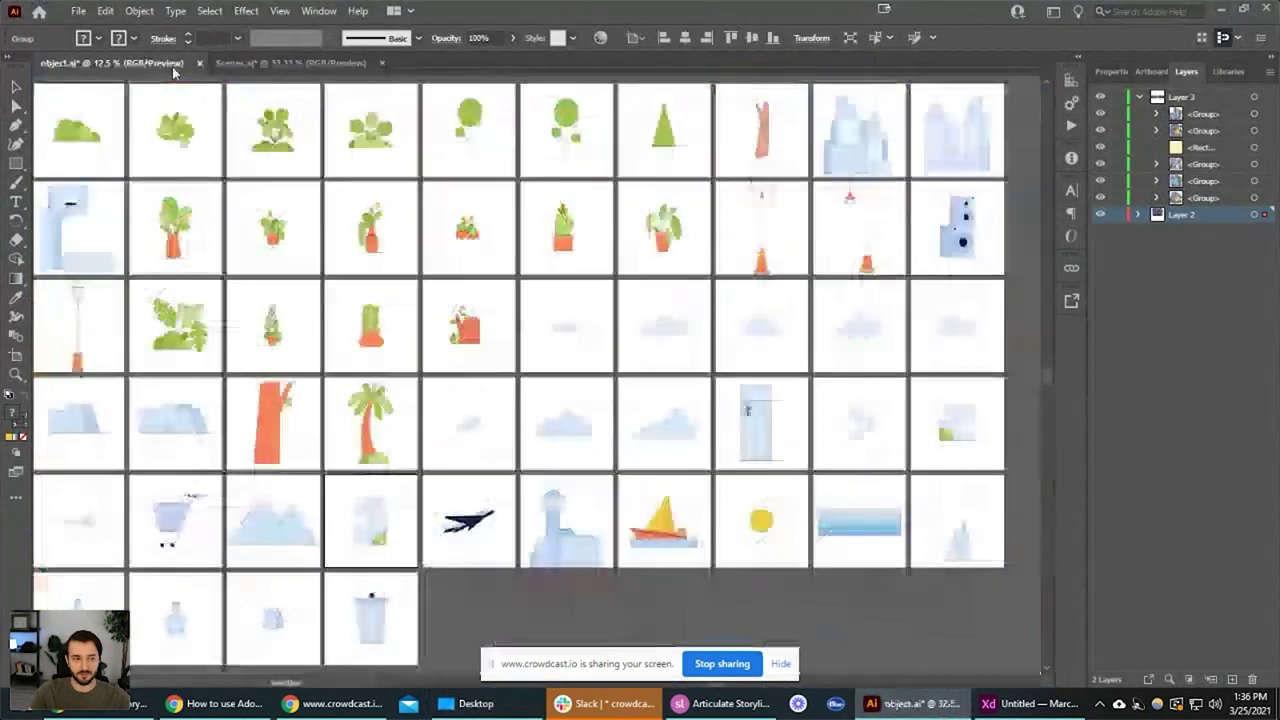
scroll(590, 391, "down", 1)
scroll(563, 389, "up", 2)
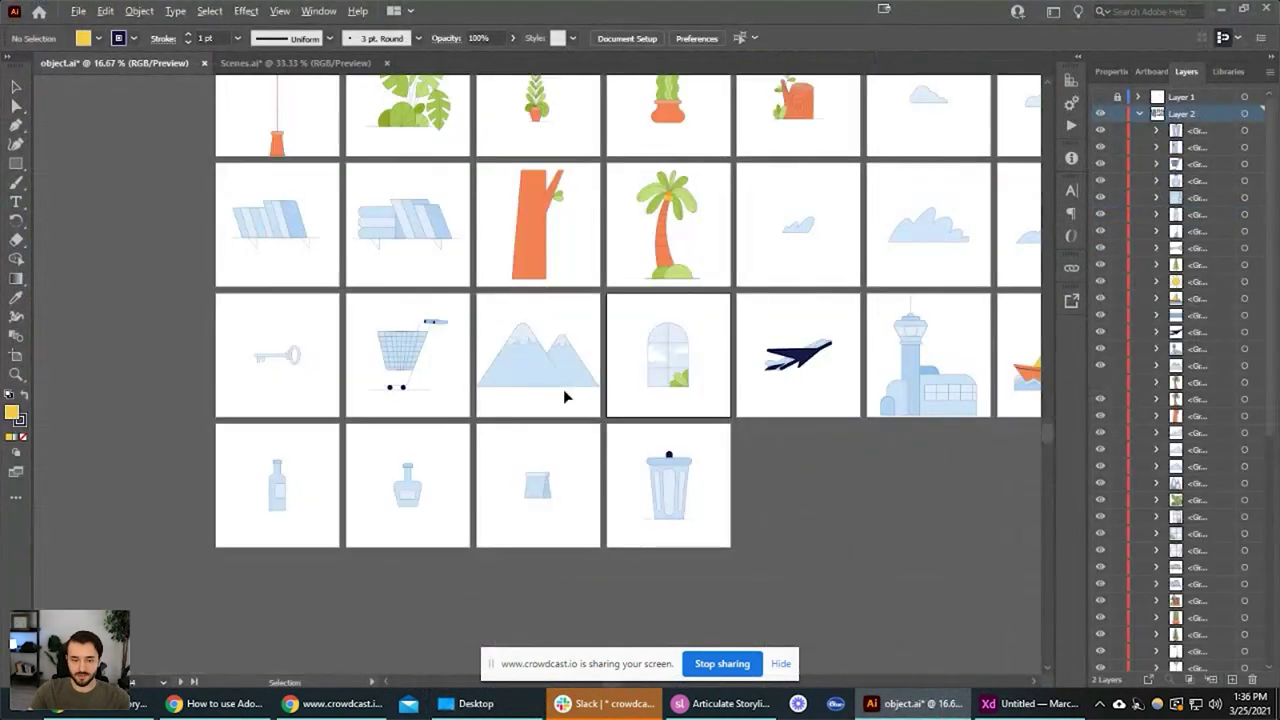
left_click(556, 440)
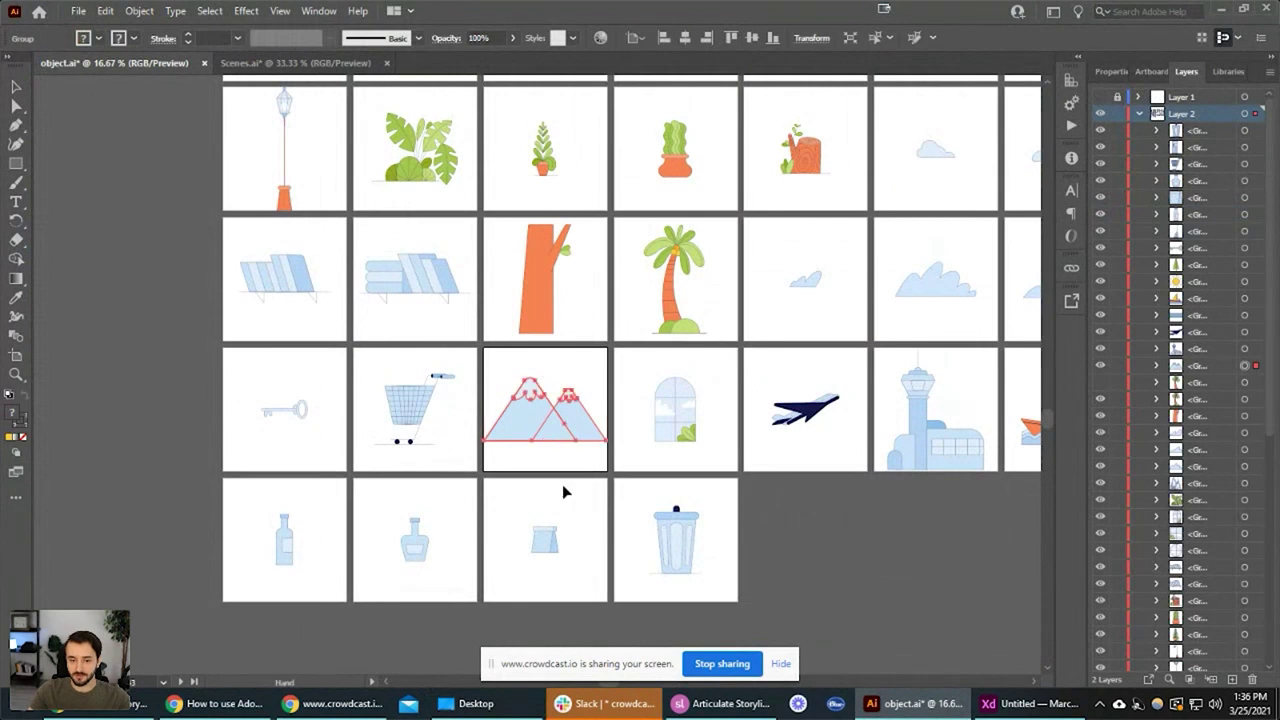
scroll(562, 487, "up", 1)
left_click_drag(527, 282, 920, 505)
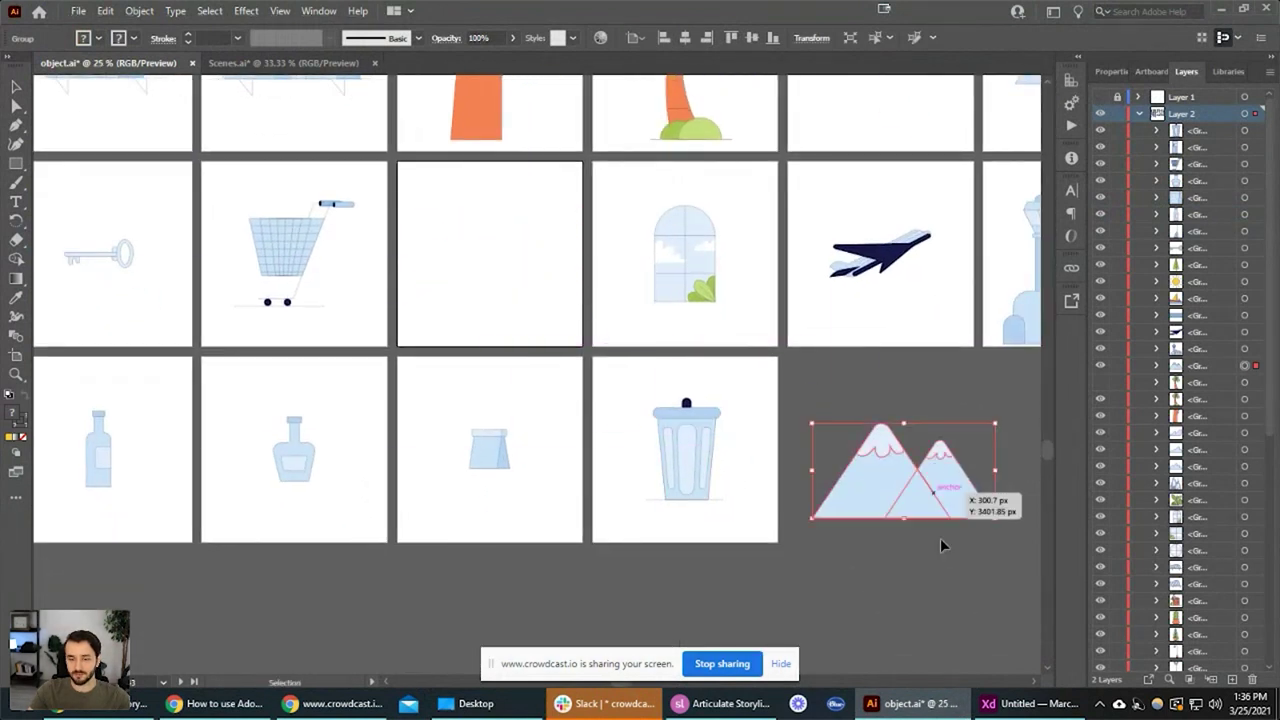
Create an artboard fitted tightly around the mountain illustration
scroll(677, 534, "up", 1)
key("shift+o")
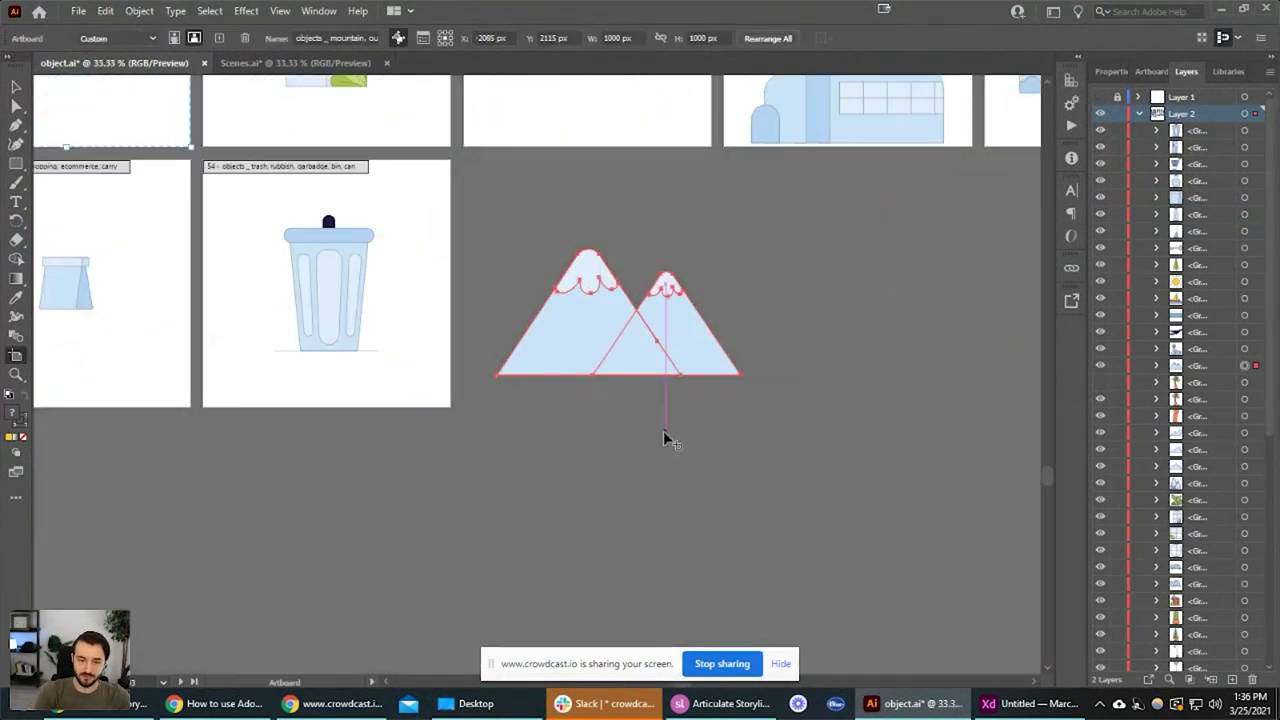
left_click(700, 345)
key("Escape")
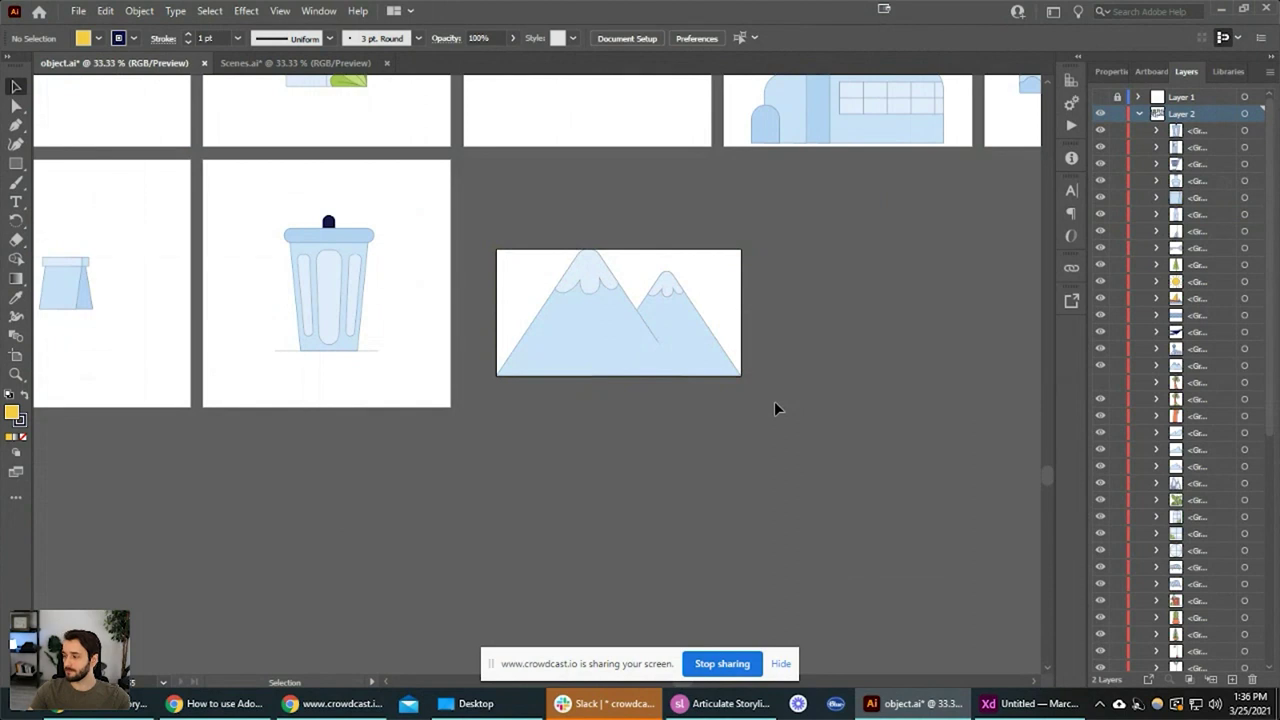
Switch back to the question slide in Adobe XD
key("alt+Tab")
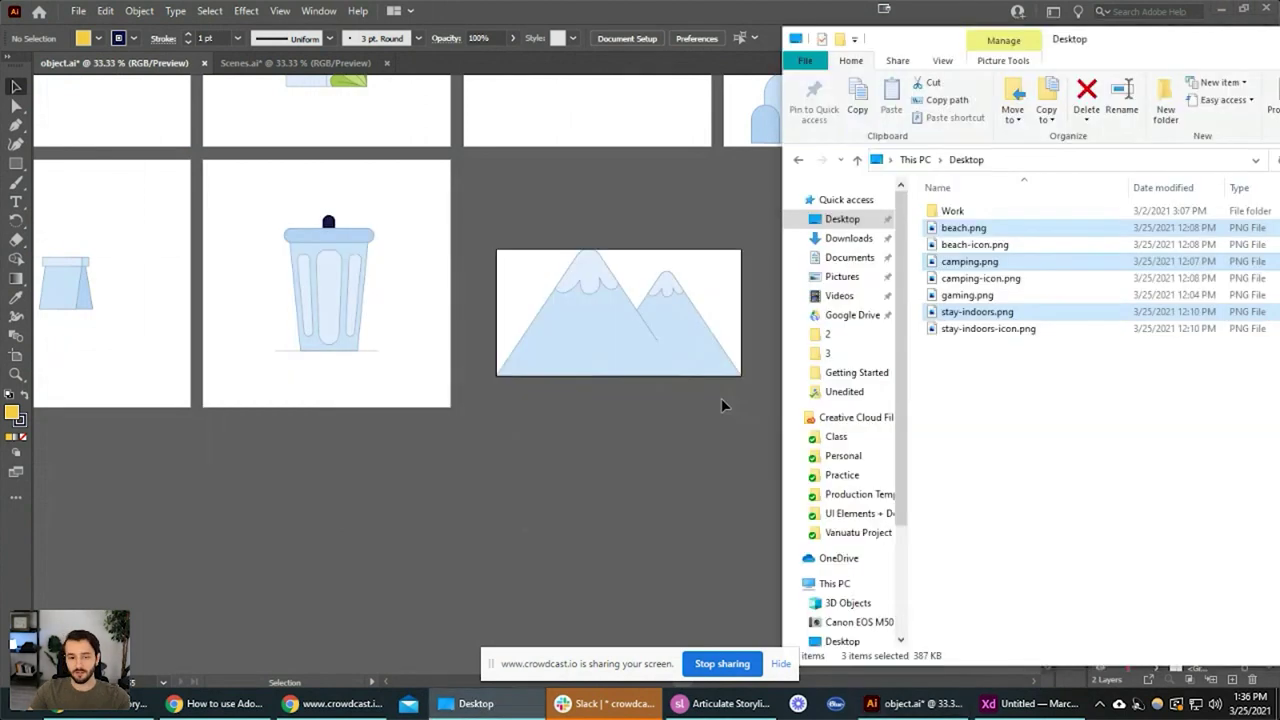
key("alt+Tab")
key("alt+Tab")
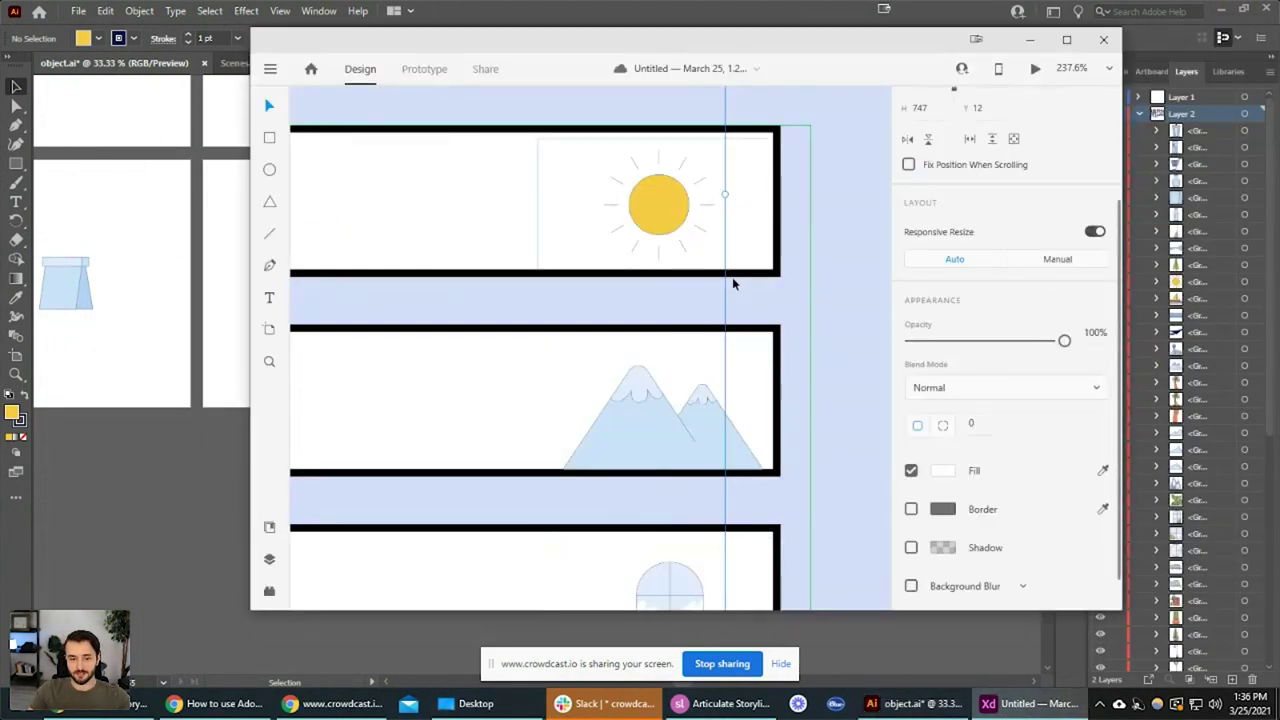
Move the sun image slightly up inside its frame so it sits vertically centred in the first answer box
scroll(732, 278, "up", 3)
left_click(672, 342)
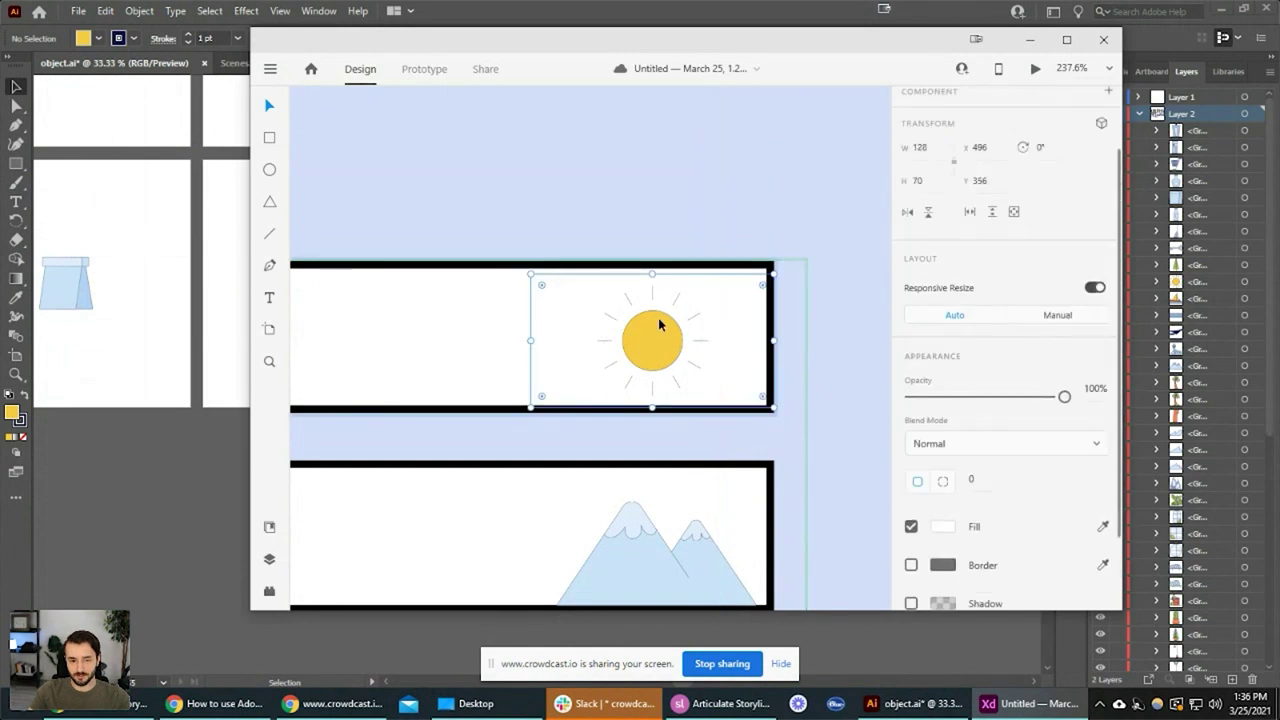
left_click(666, 330)
mouse_move(773, 219)
left_mouse_down()
mouse_move(812, 208)
mouse_move(773, 219)
left_mouse_up()
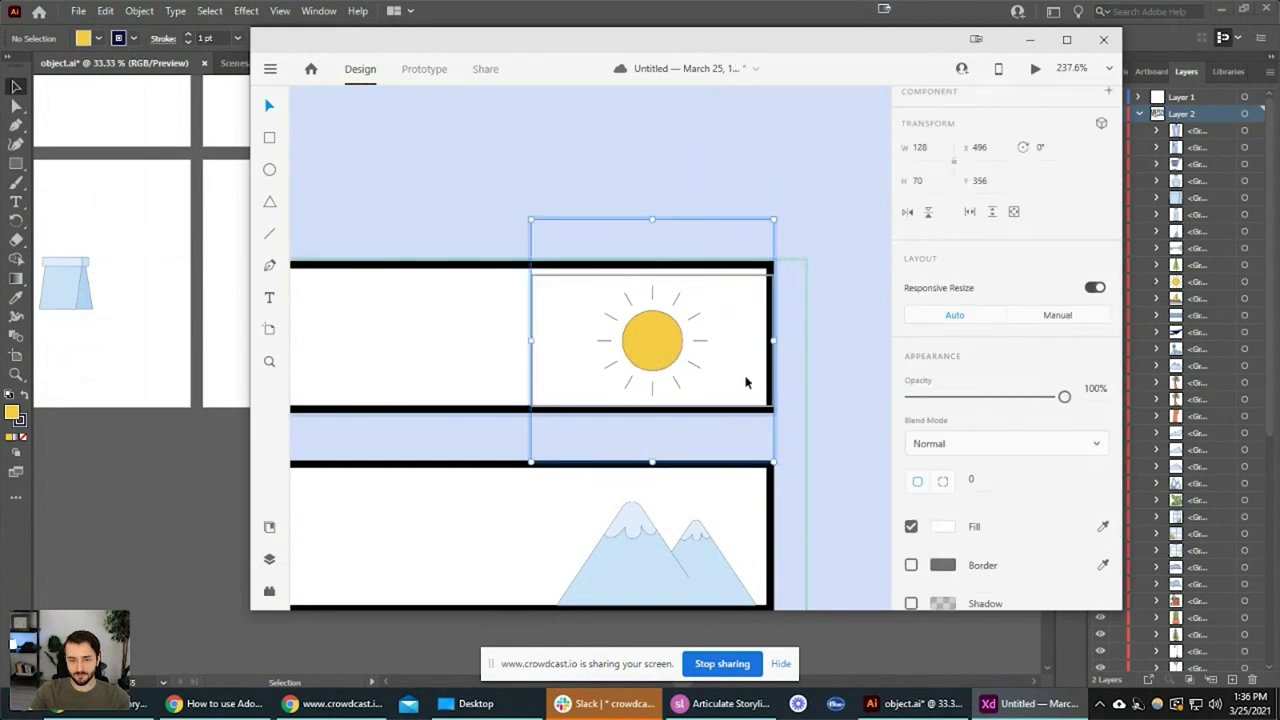
key("ctrl+z")
left_click(660, 346)
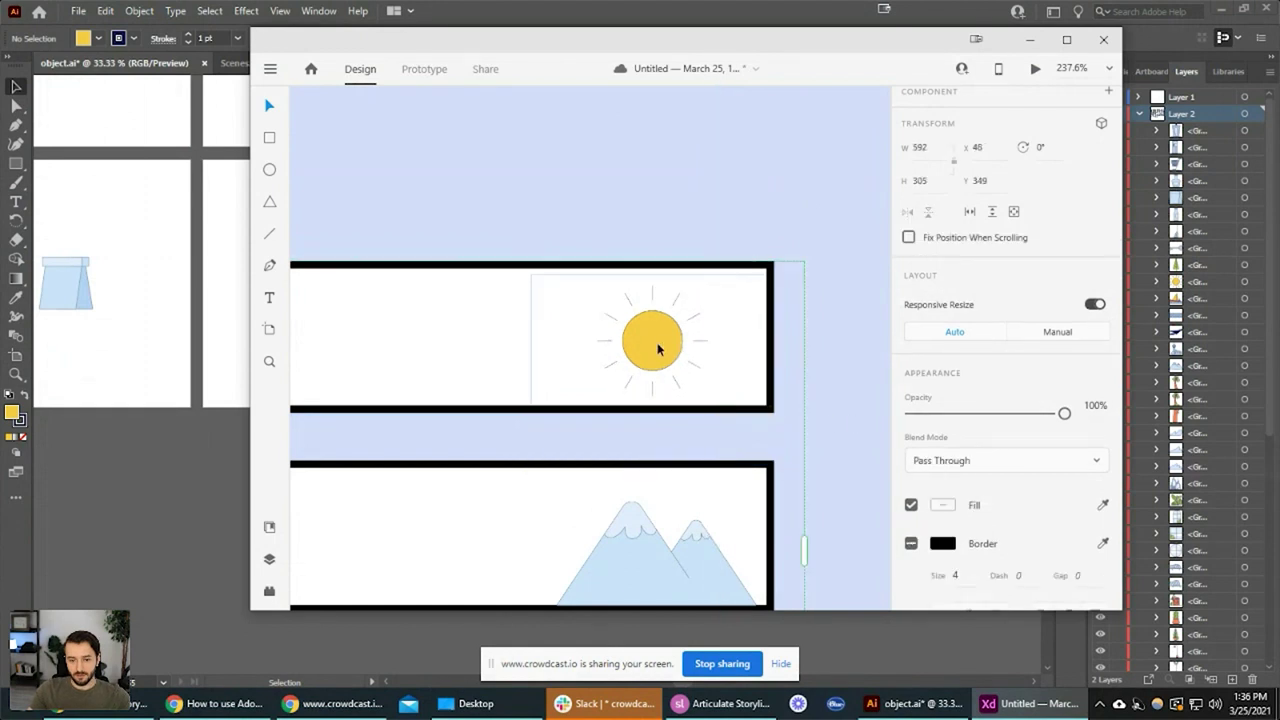
double_click(660, 348)
left_click(660, 346)
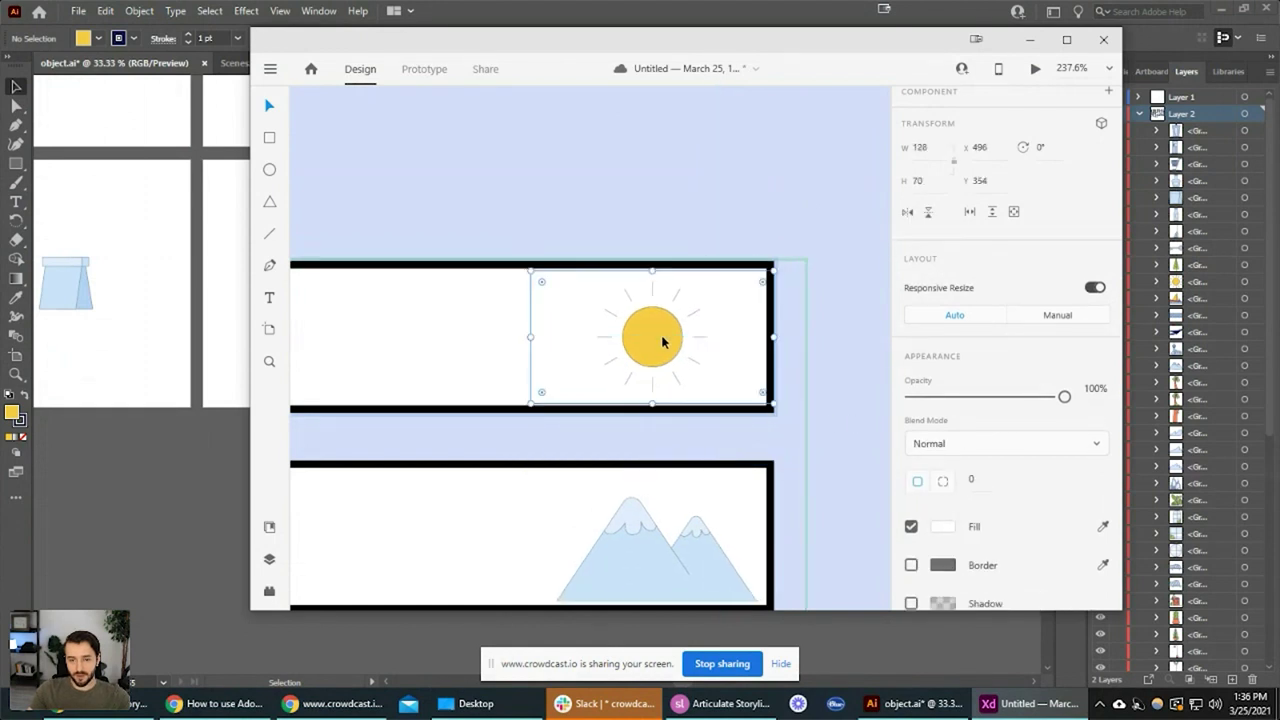
key("Escape")
left_click_drag(662, 344, 666, 338)
left_click(840, 379)
Move the repeated icon frames left to about X 415 and shorten the answer boxes to about 505 wide
scroll(706, 417, "down", 5)
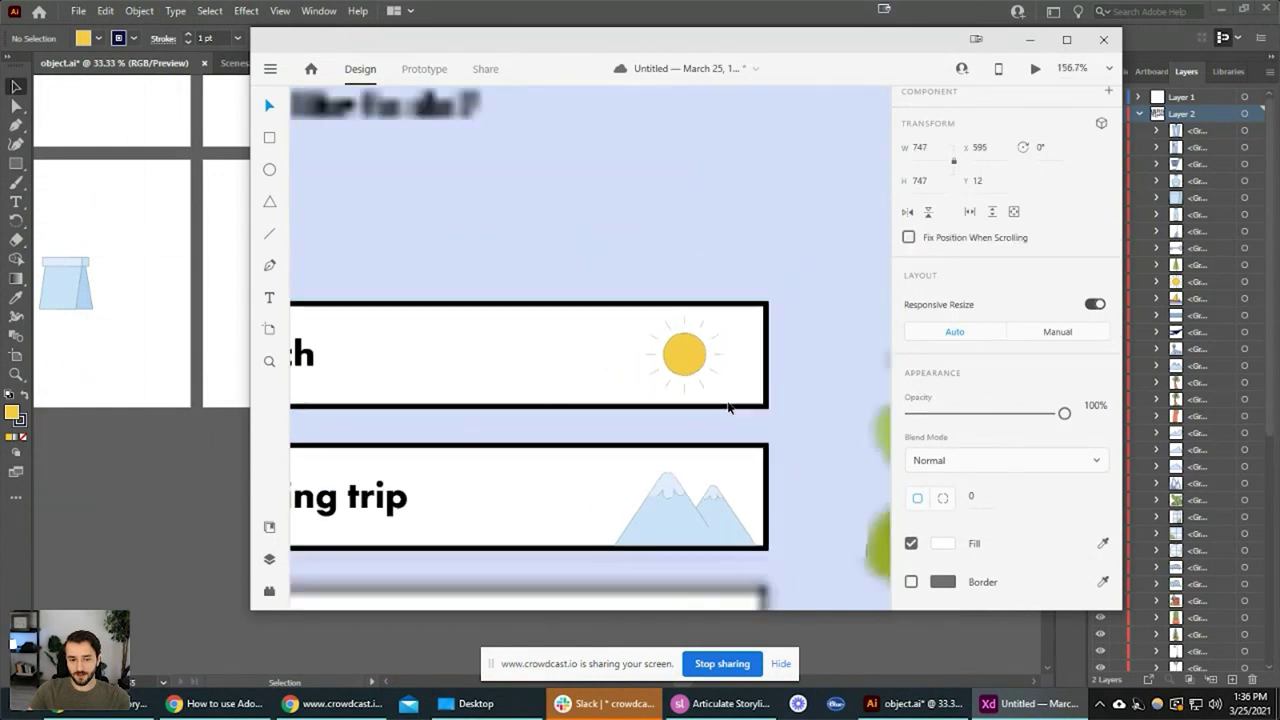
scroll(645, 435, "down", 2)
scroll(660, 374, "up", 2)
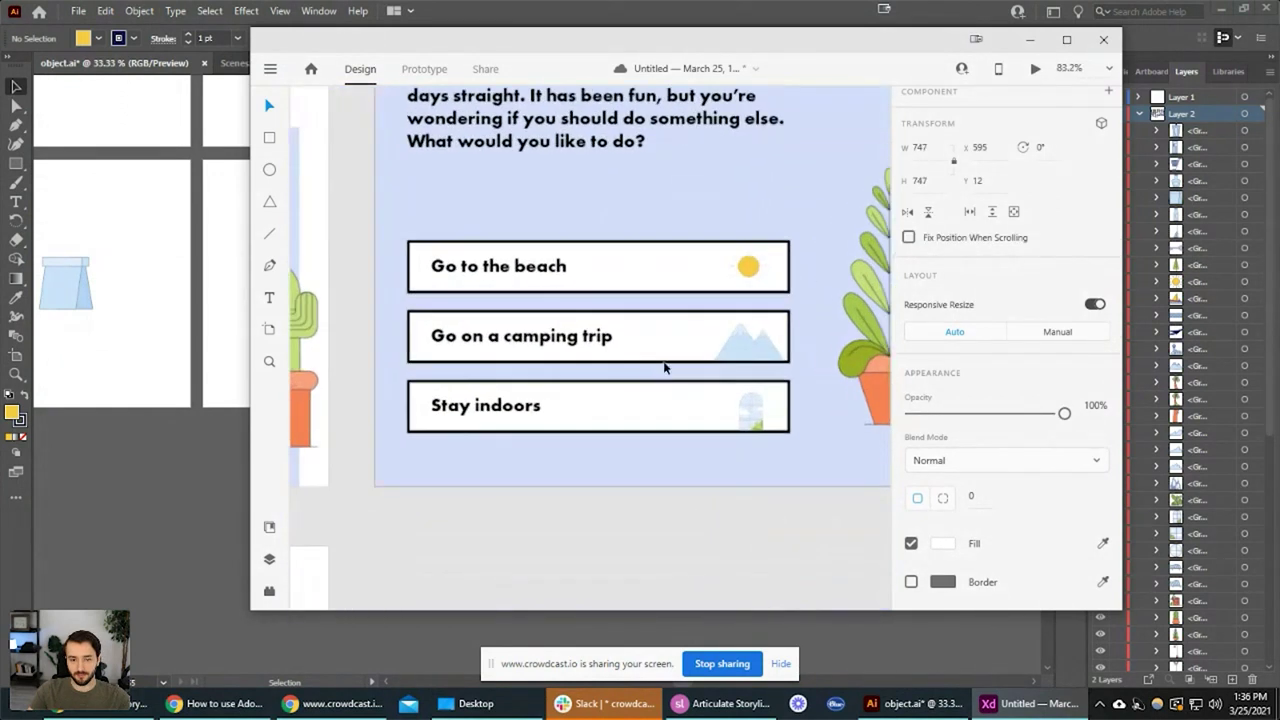
left_click(751, 275)
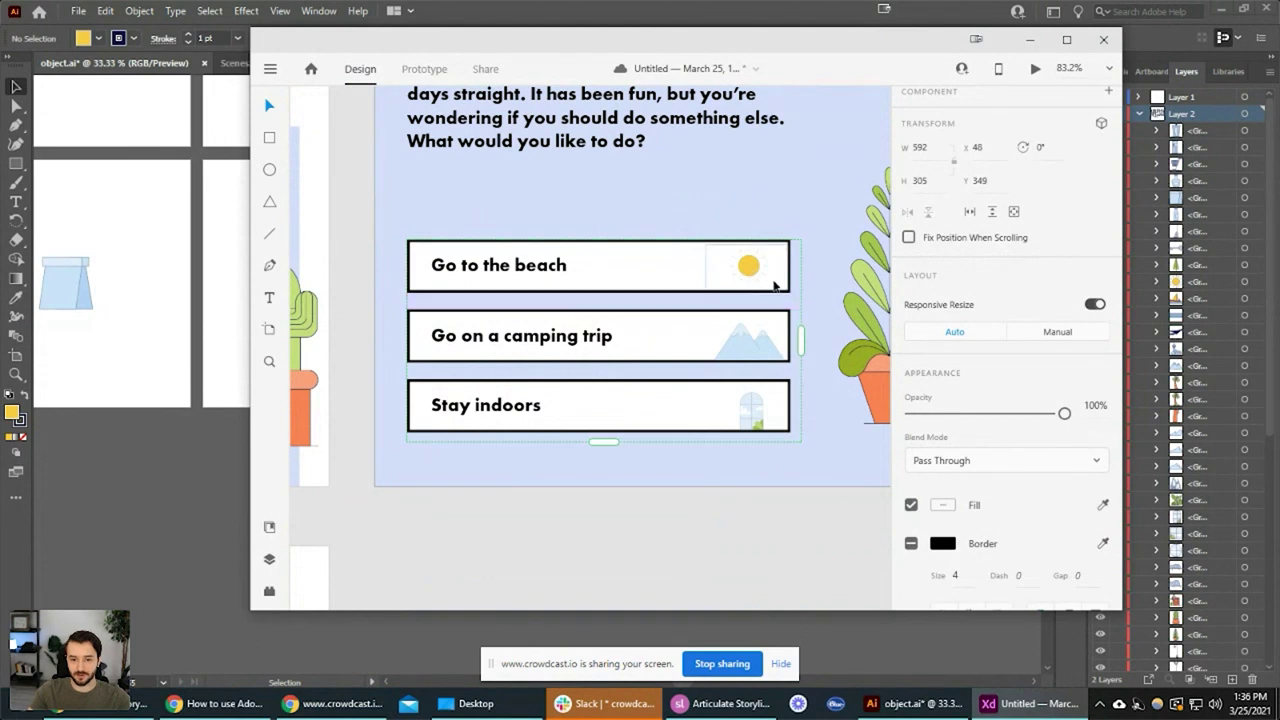
double_click(741, 271)
left_click_drag(745, 274, 690, 280)
key("Escape")
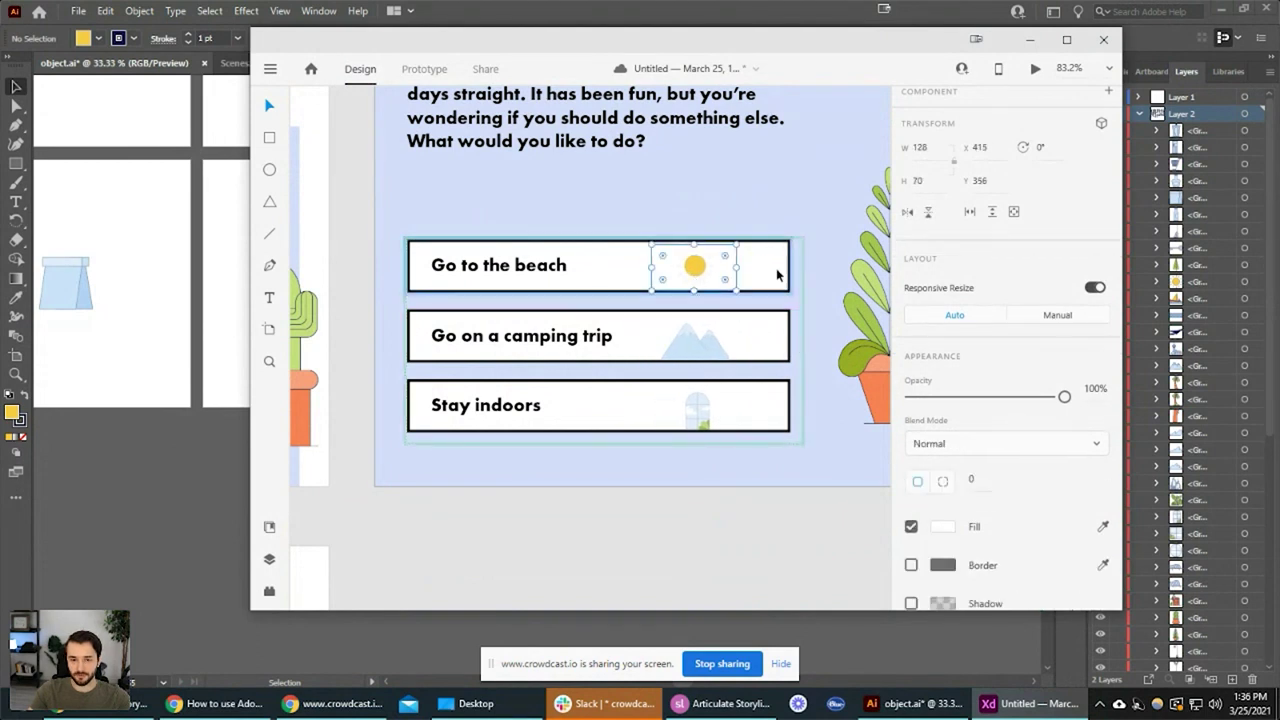
left_click_drag(790, 264, 743, 275)
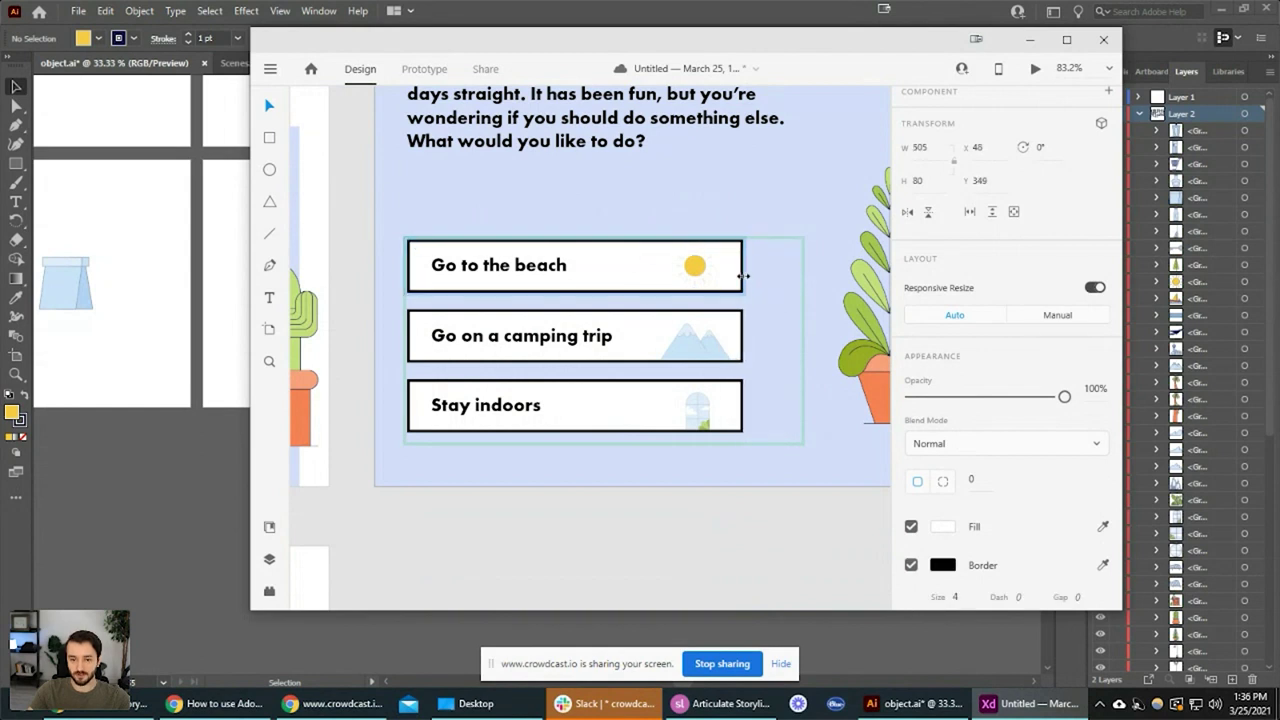
left_click(706, 511)
Shift the window image slightly right inside its frame in the "Stay indoors" answer box
double_click(703, 402)
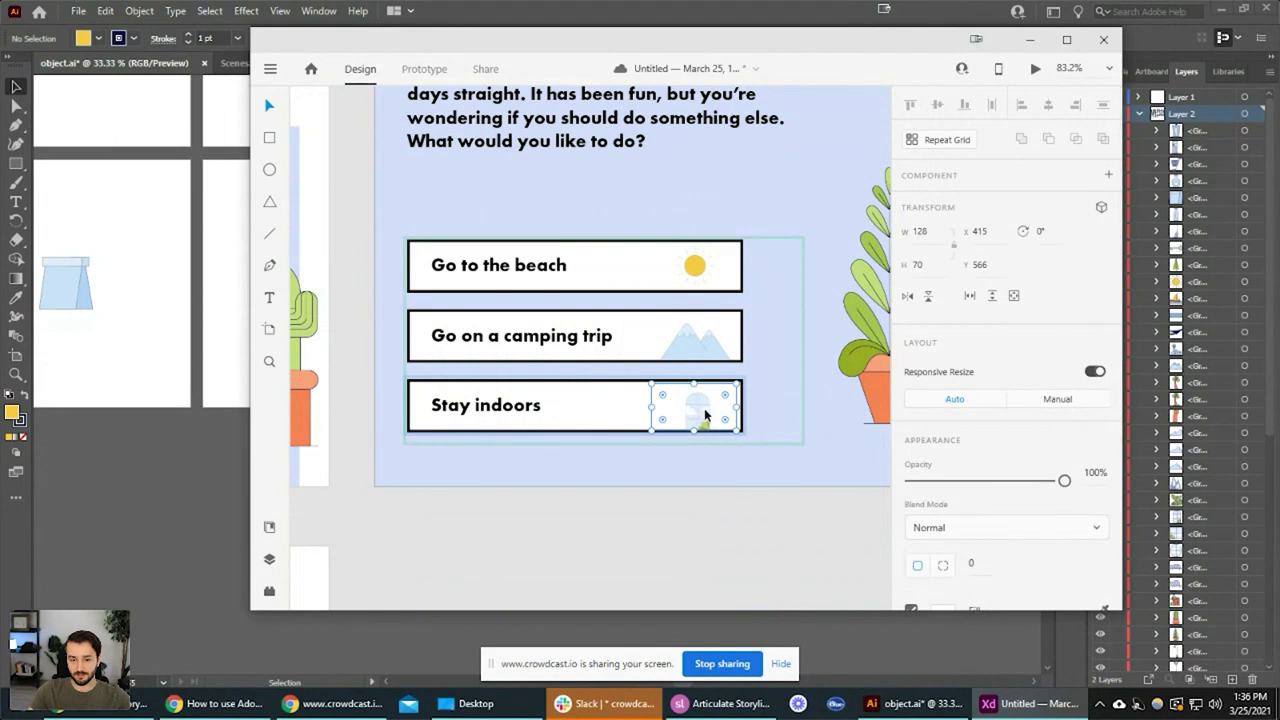
left_click_drag(704, 416, 708, 416)
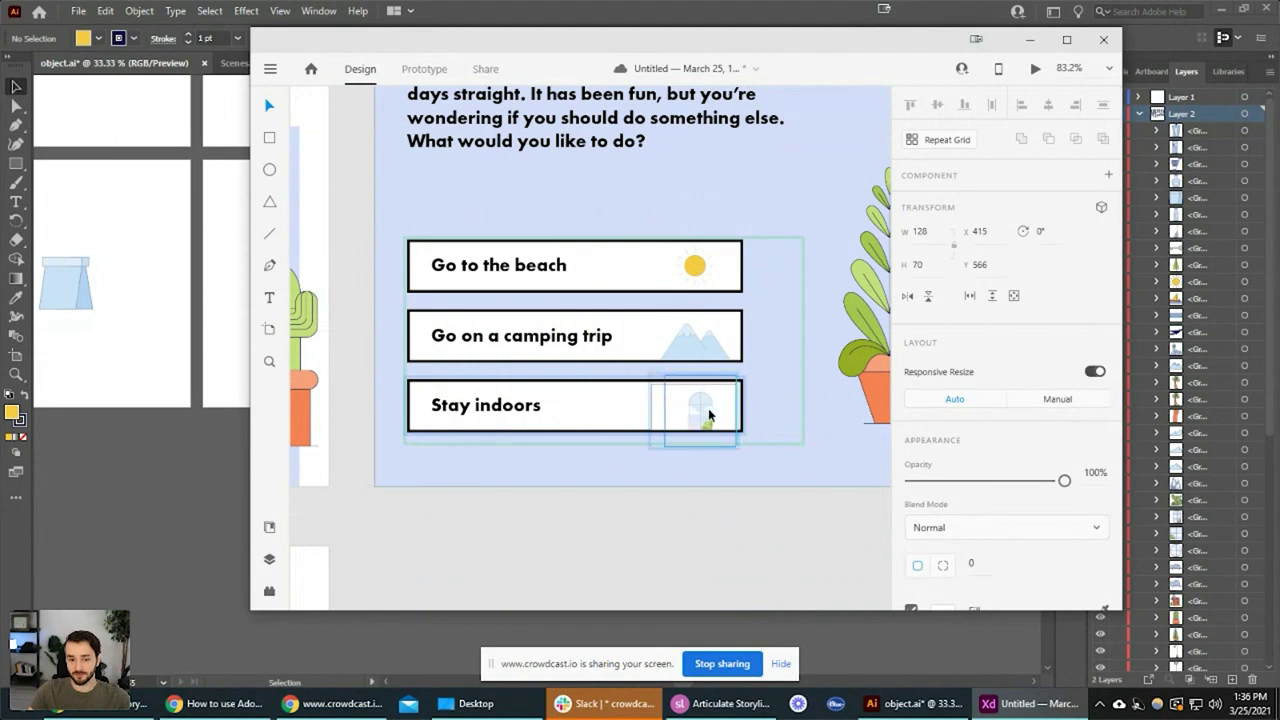
left_click(711, 532)
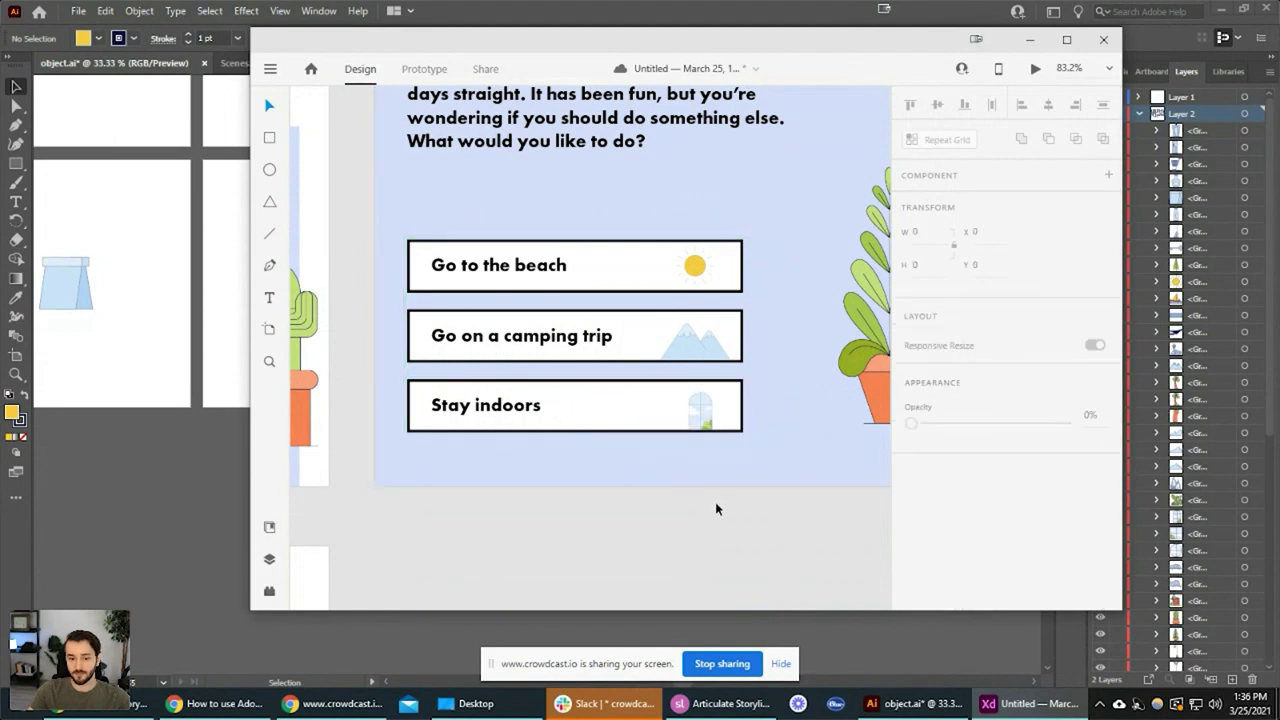
Widen the question text box above the answers to about 602
scroll(716, 502, "down", 1)
scroll(716, 502, "up", 1)
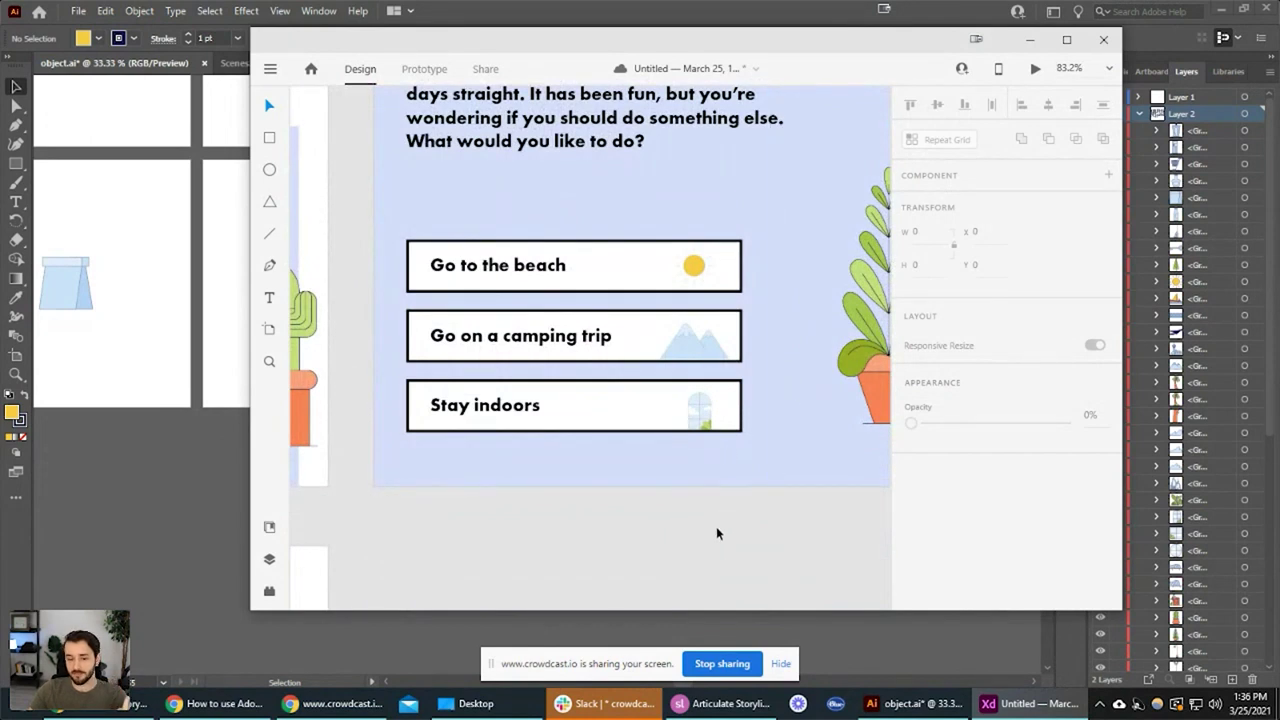
scroll(785, 390, "up", 1)
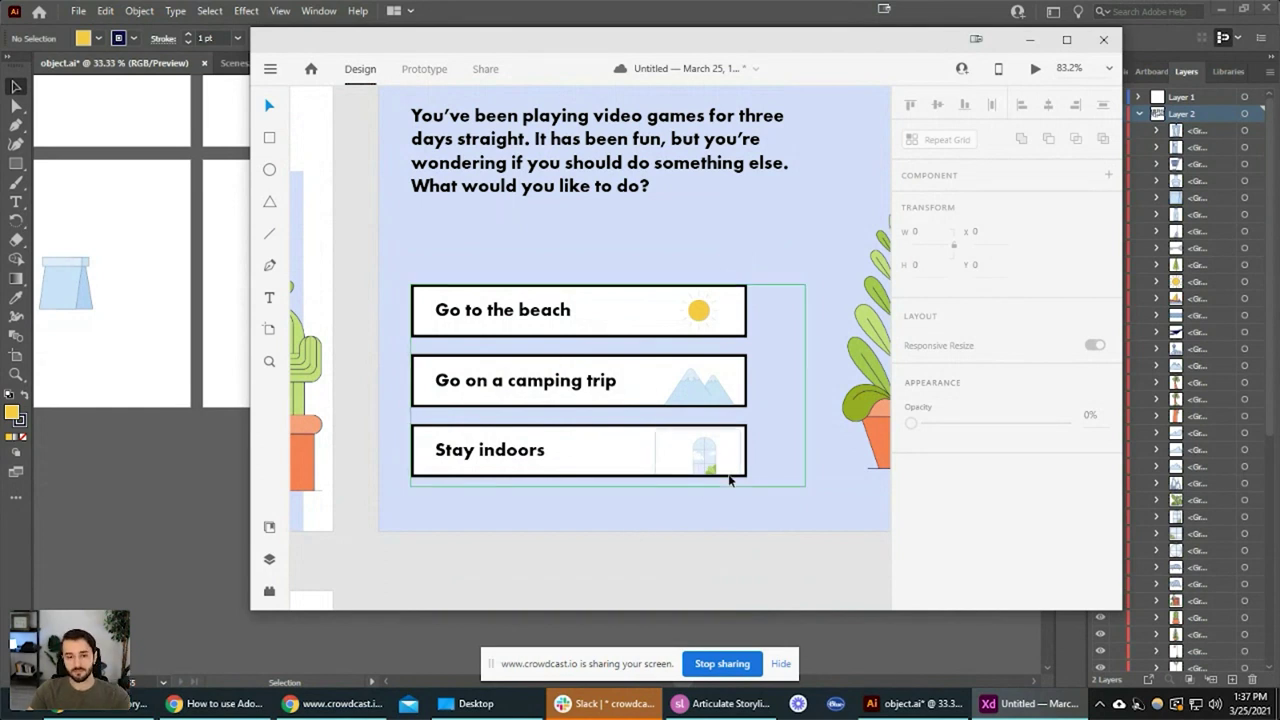
scroll(726, 480, "down", 2)
scroll(726, 480, "up", 2)
left_click(775, 173)
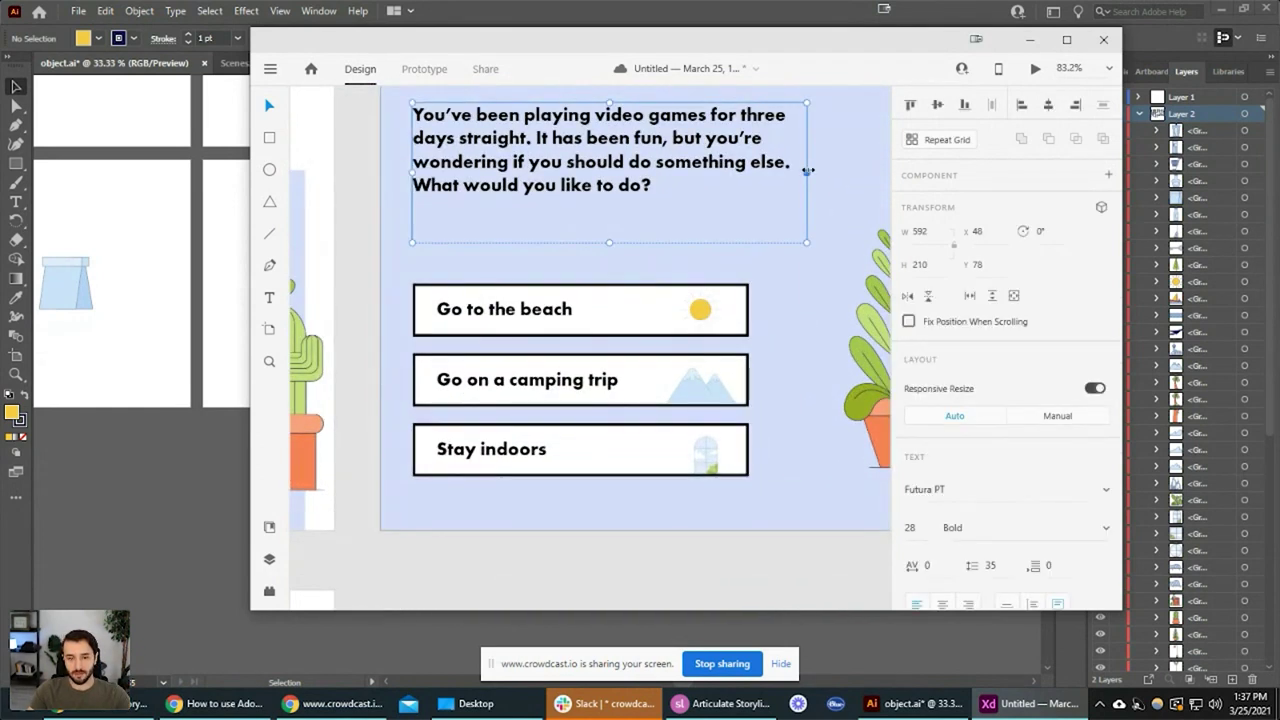
mouse_move(808, 171)
left_mouse_down()
mouse_move(745, 176)
mouse_move(814, 183)
left_mouse_up()
left_click(800, 277)
Move the group of three answer choices up closer to the question text
scroll(795, 300, "down", 2)
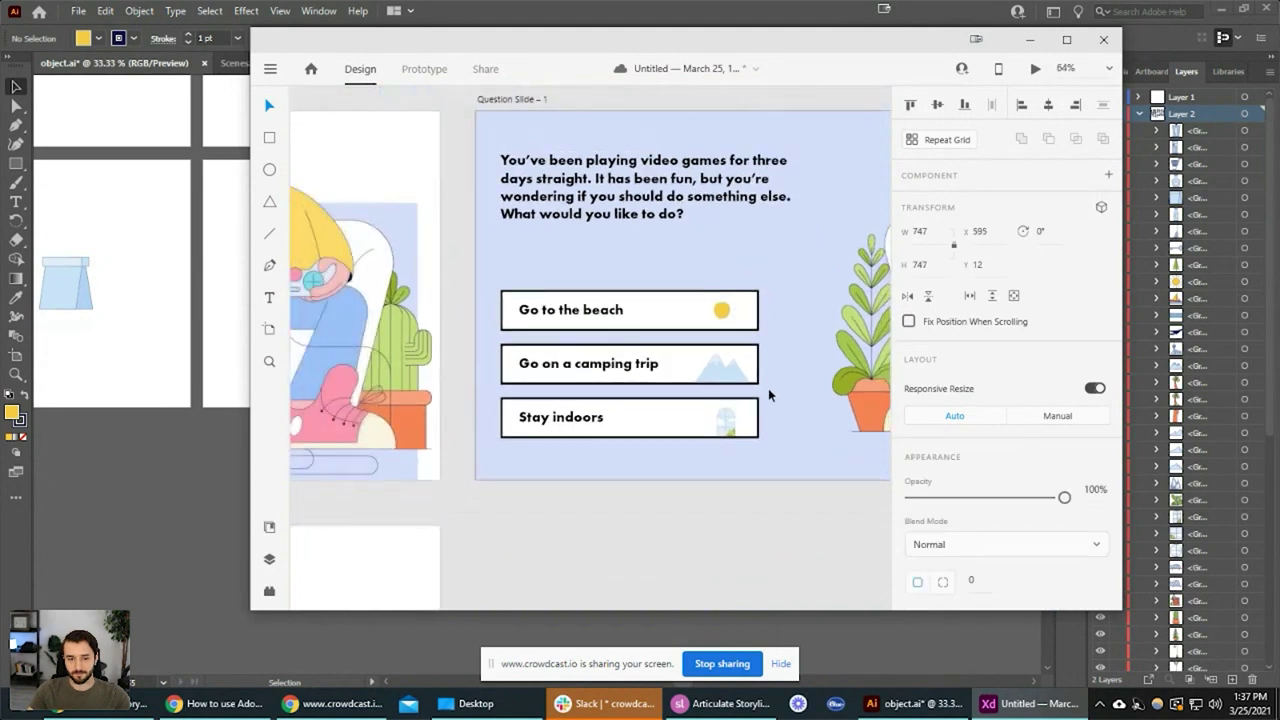
scroll(768, 388, "down", 3)
left_click(590, 495)
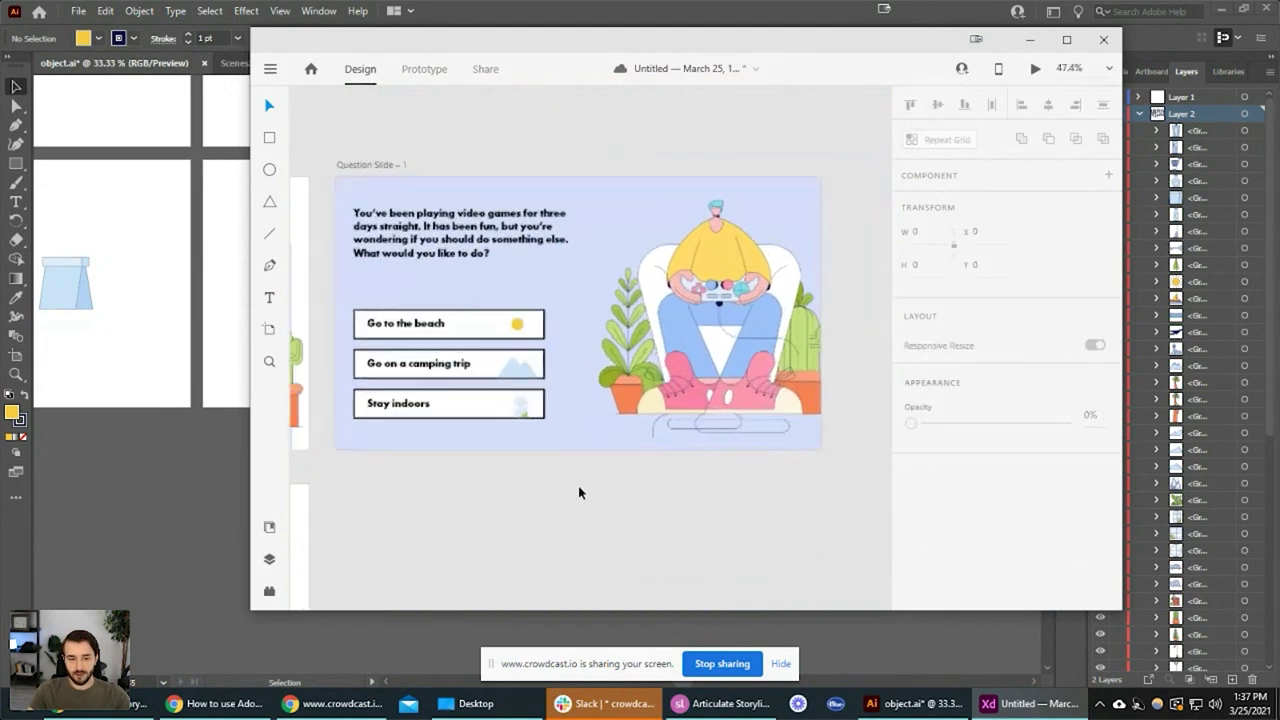
scroll(578, 492, "up", 1)
left_click(466, 308)
left_click_drag(476, 307, 476, 283)
left_click(479, 222)
double_click(506, 232)
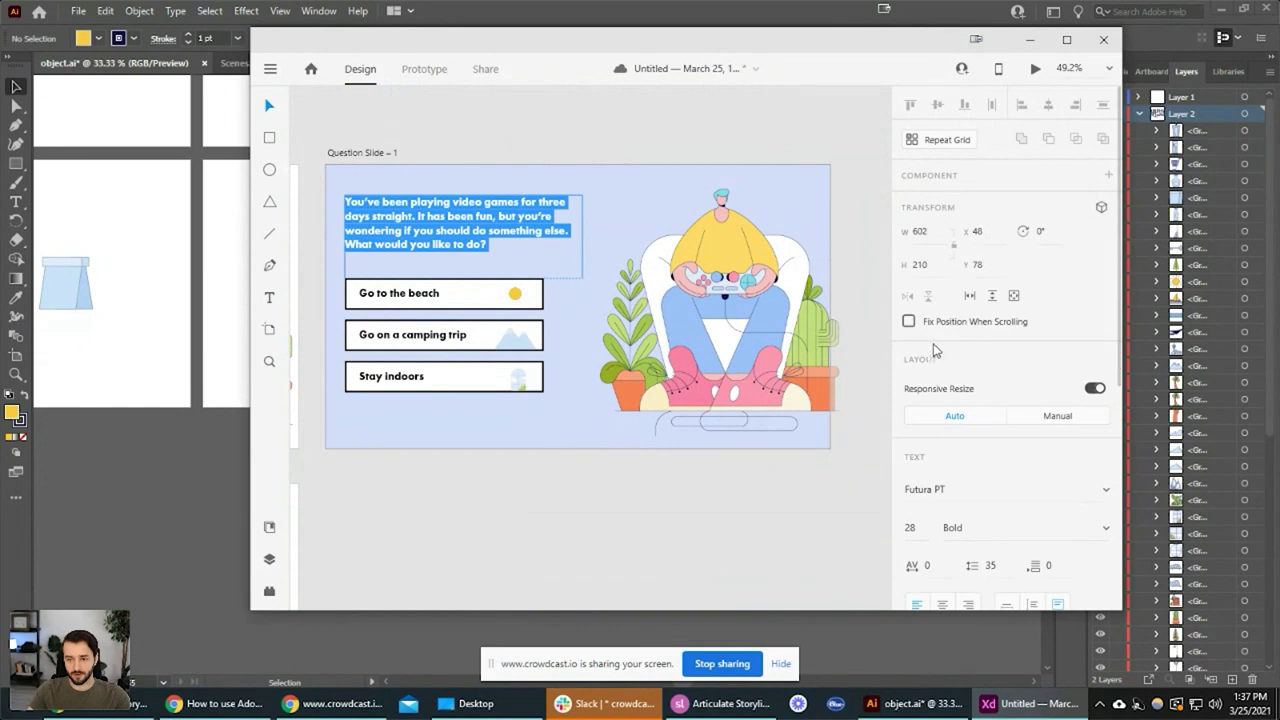
left_click(910, 528)
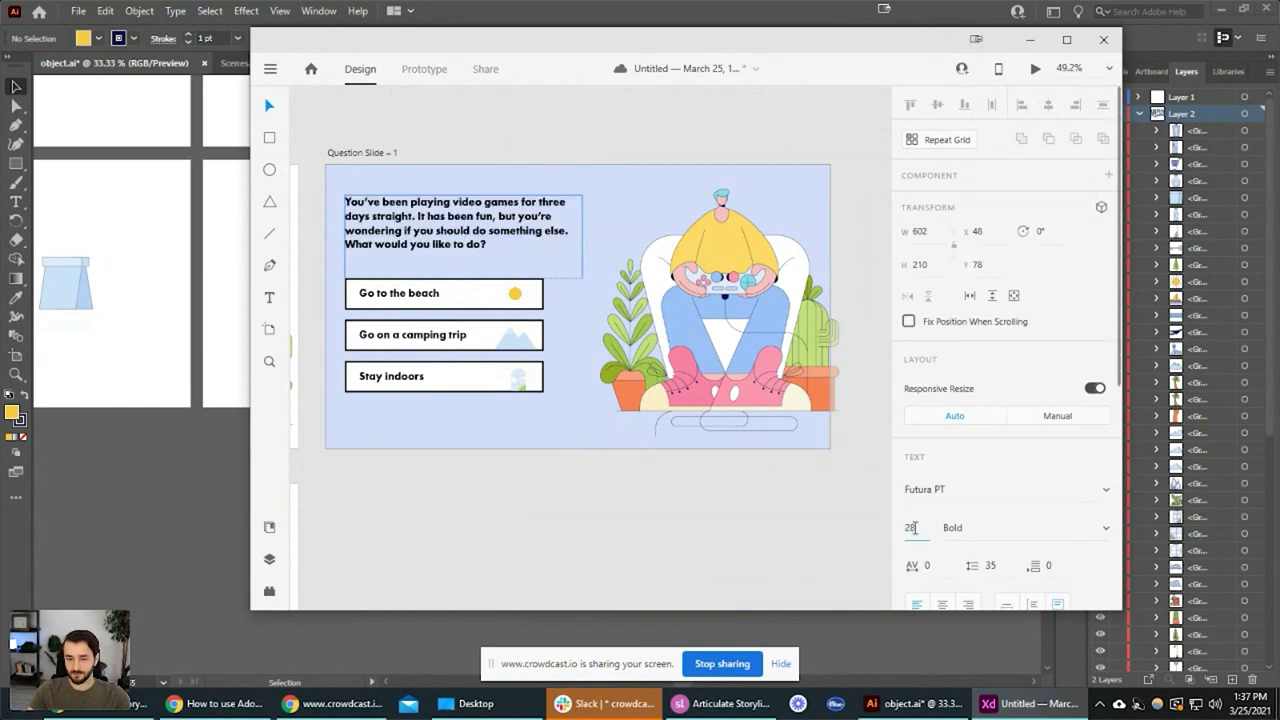
type("3")
key("Escape")
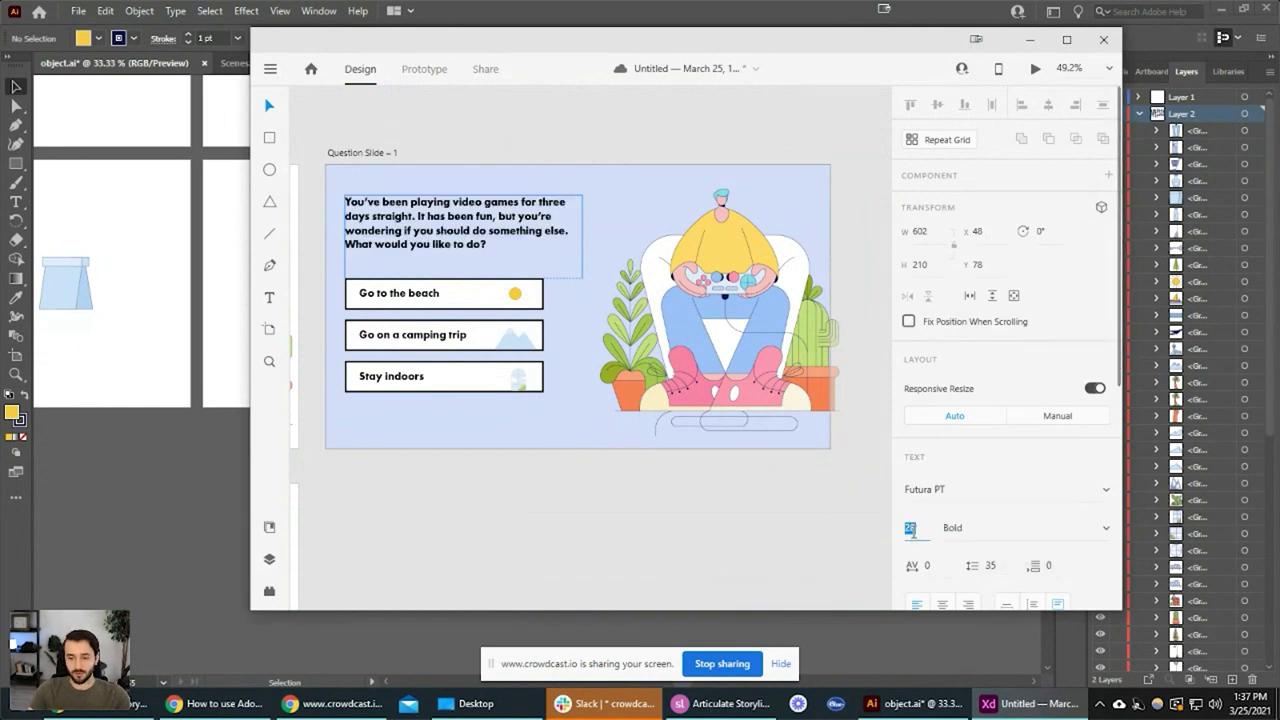
key("Tab")
left_click(916, 532)
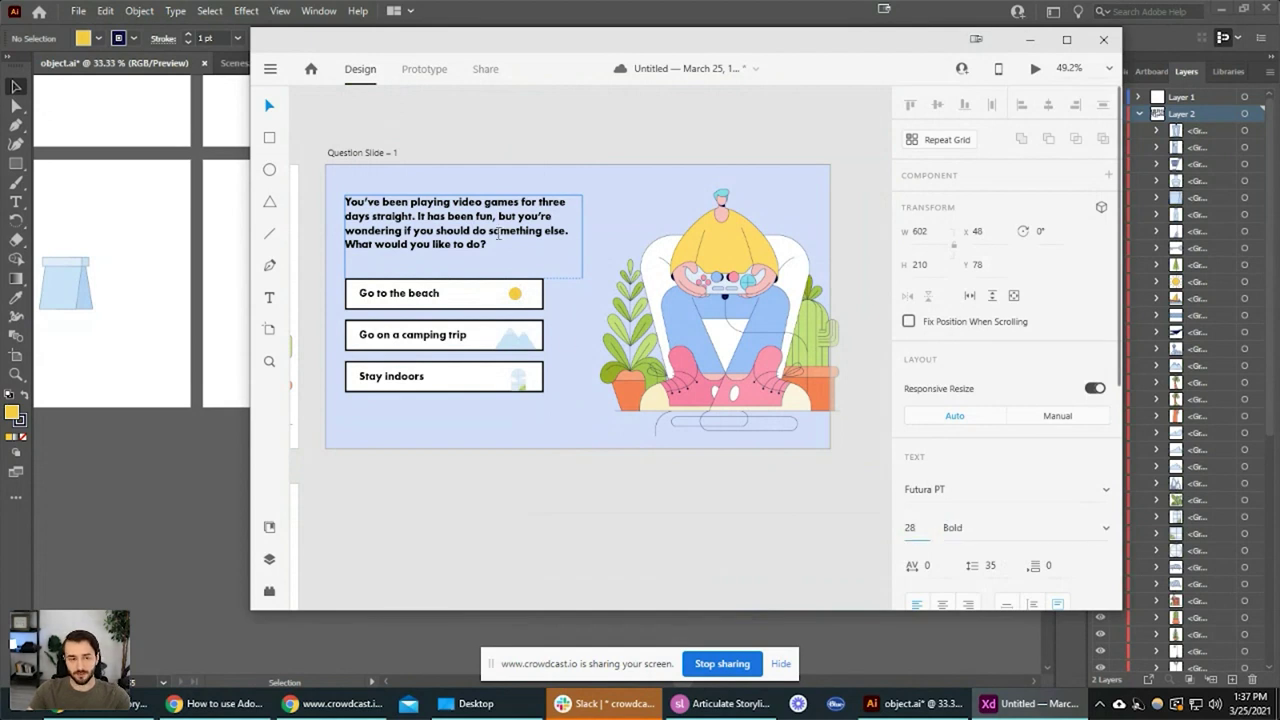
Set the scenario sentences before "What would you like to do?" to the Book font weight
left_click_drag(571, 232, 345, 201)
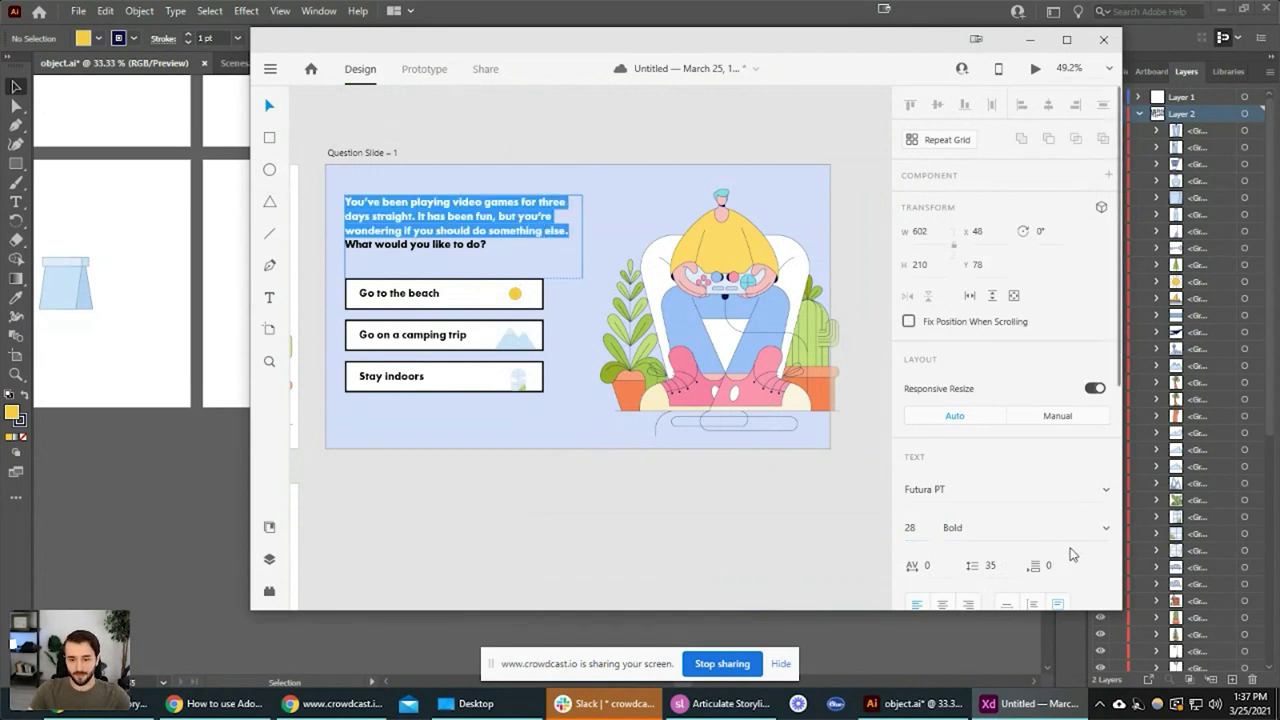
left_click(1105, 527)
left_click(977, 435)
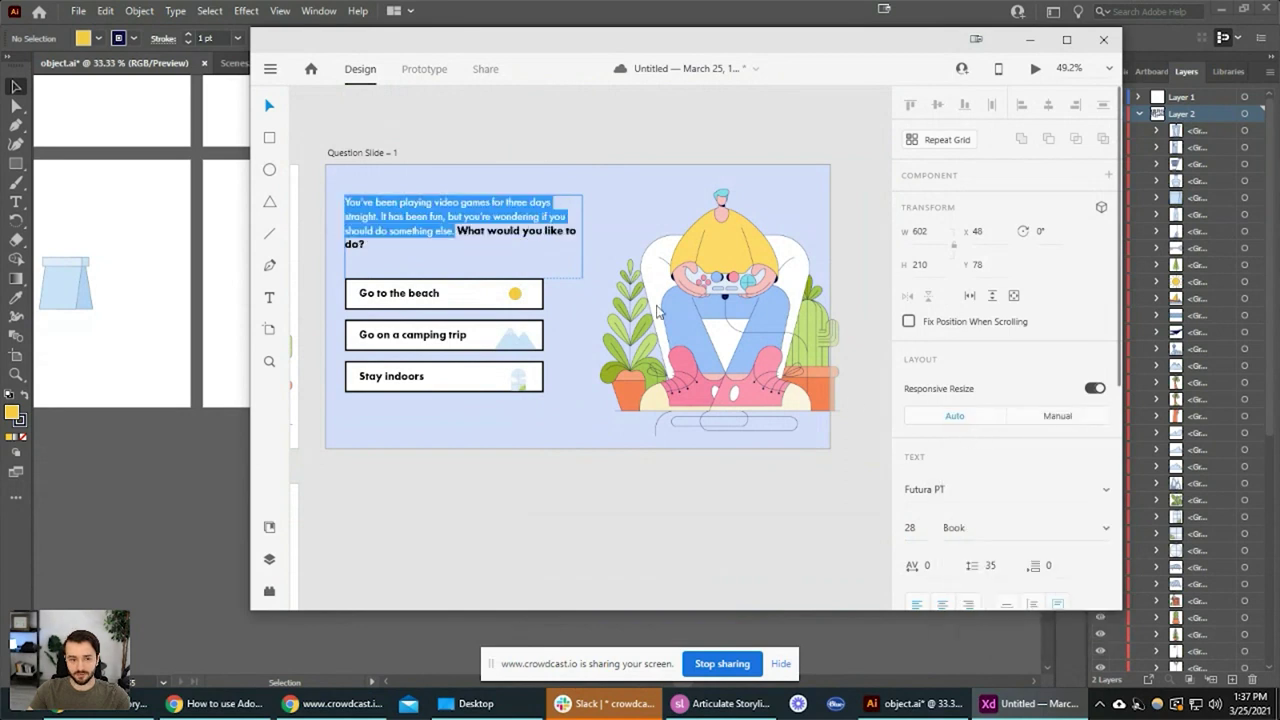
Put "What would you like to do?" on its own line with a blank line above it
left_click(461, 204)
left_click(459, 230)
key("Return")
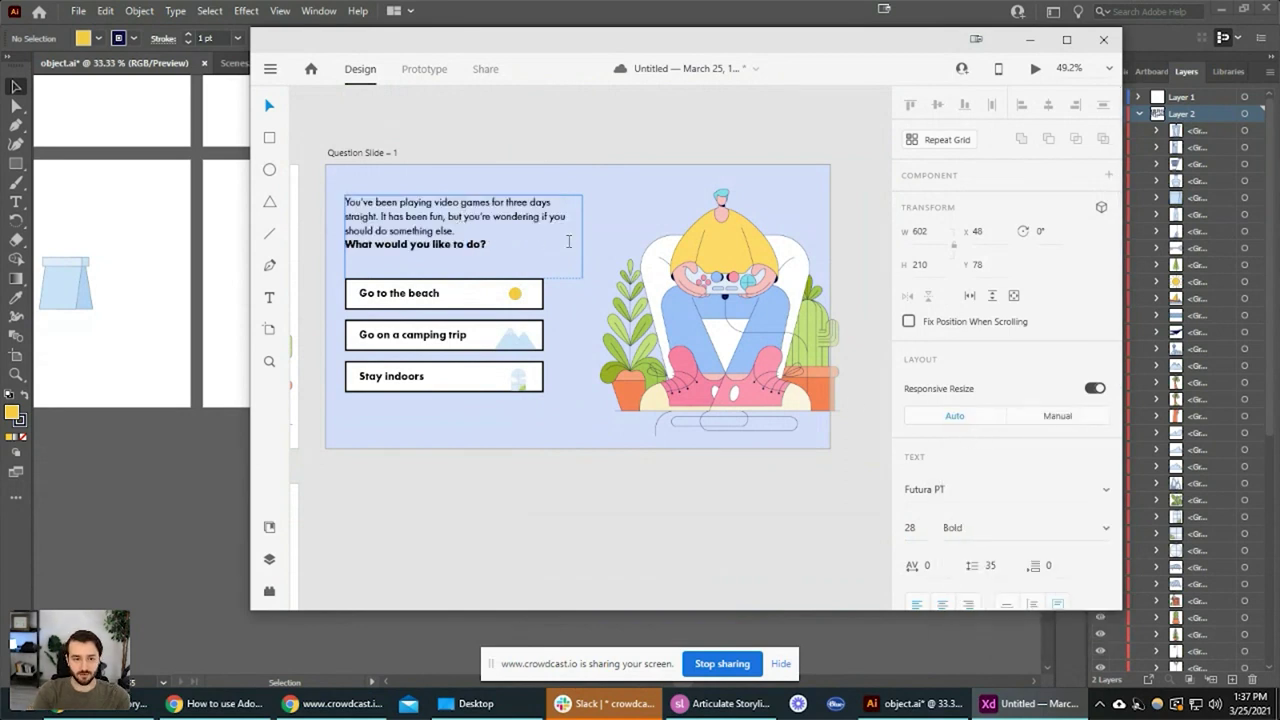
key("Return")
key("ctrl+a")
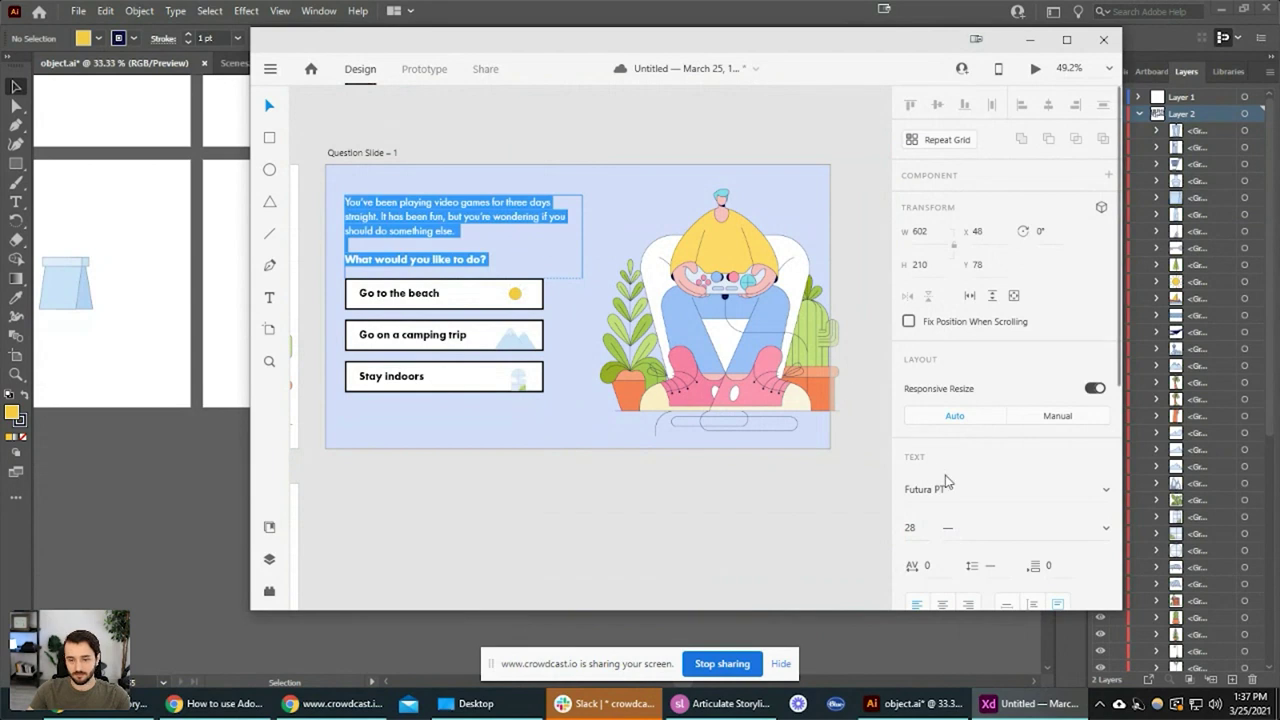
left_click(918, 528)
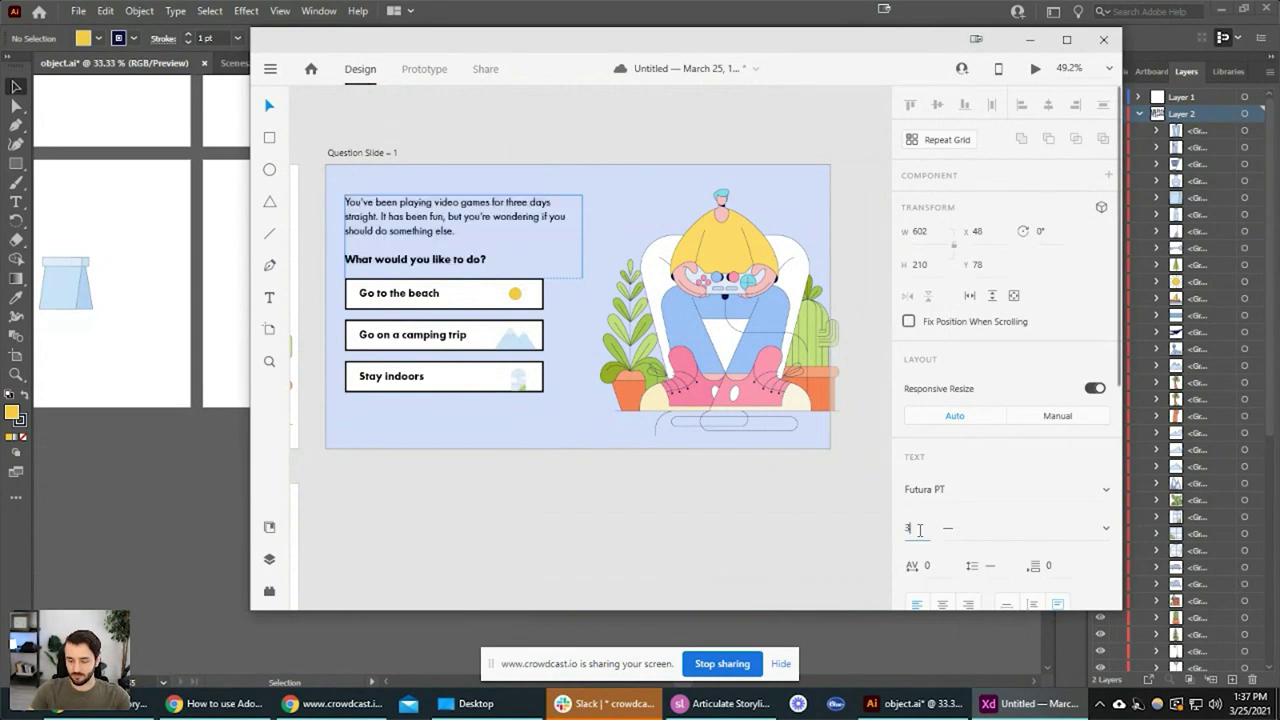
key("Escape")
Move the question text up to about Y 52 and widen its box to about 668
left_click(489, 204)
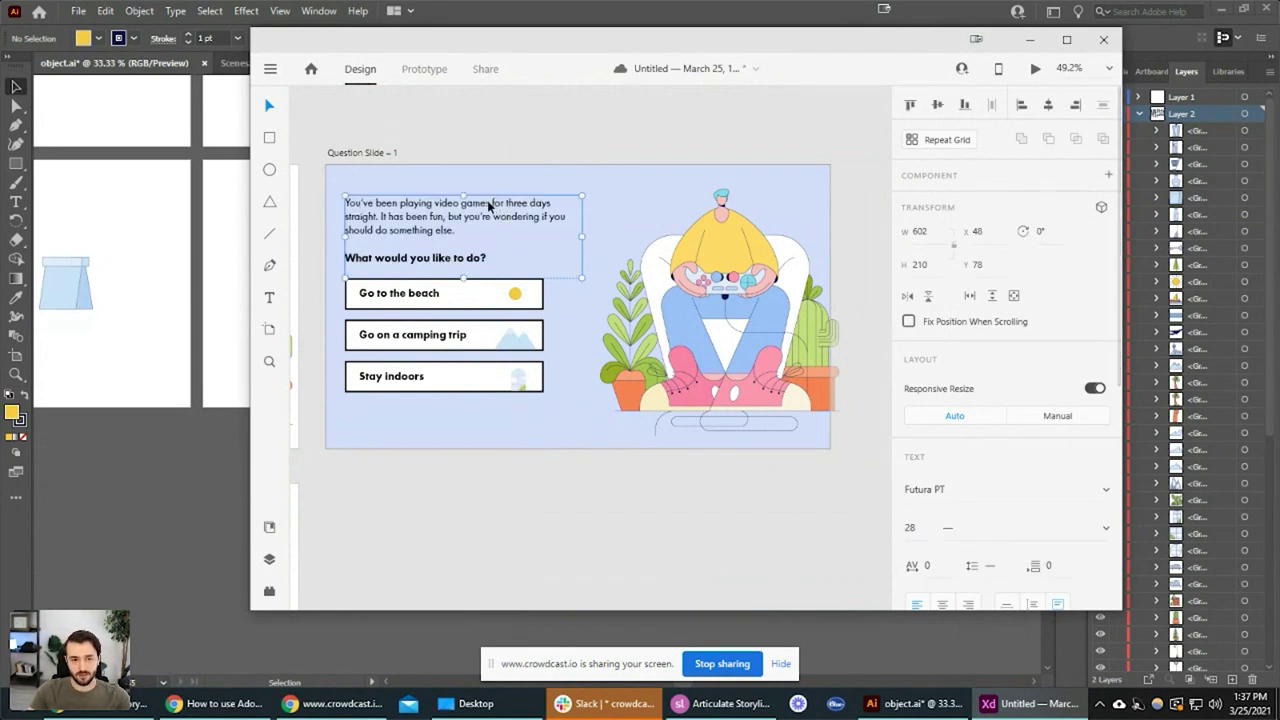
left_click_drag(493, 202, 490, 190)
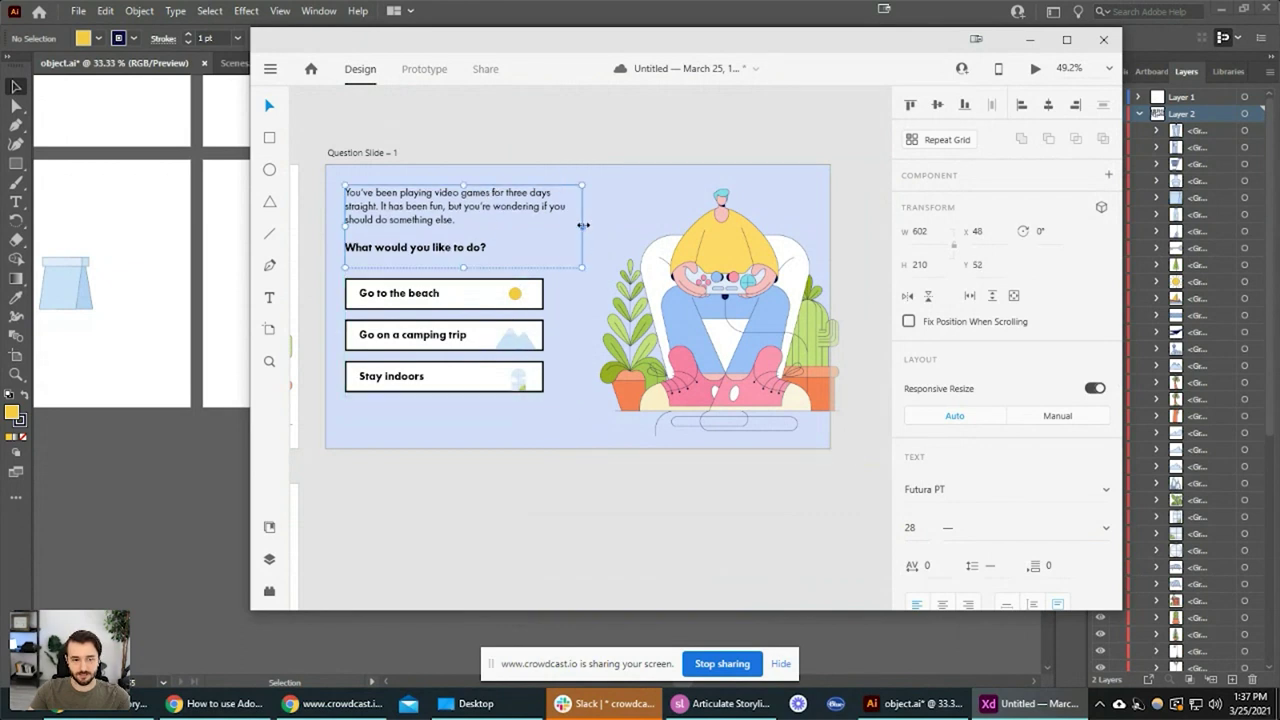
left_click_drag(583, 225, 607, 224)
Set the question text's font size to 32 and narrow its box to about 615 wide
left_click(922, 532)
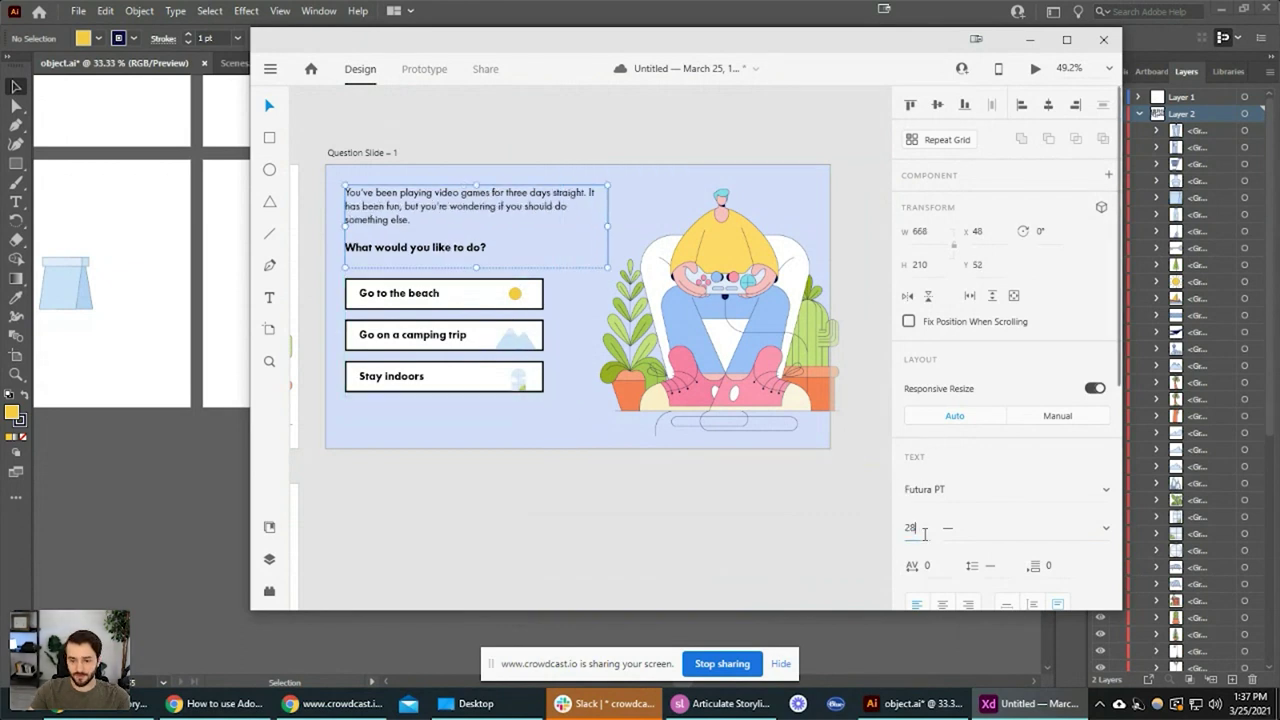
type("32")
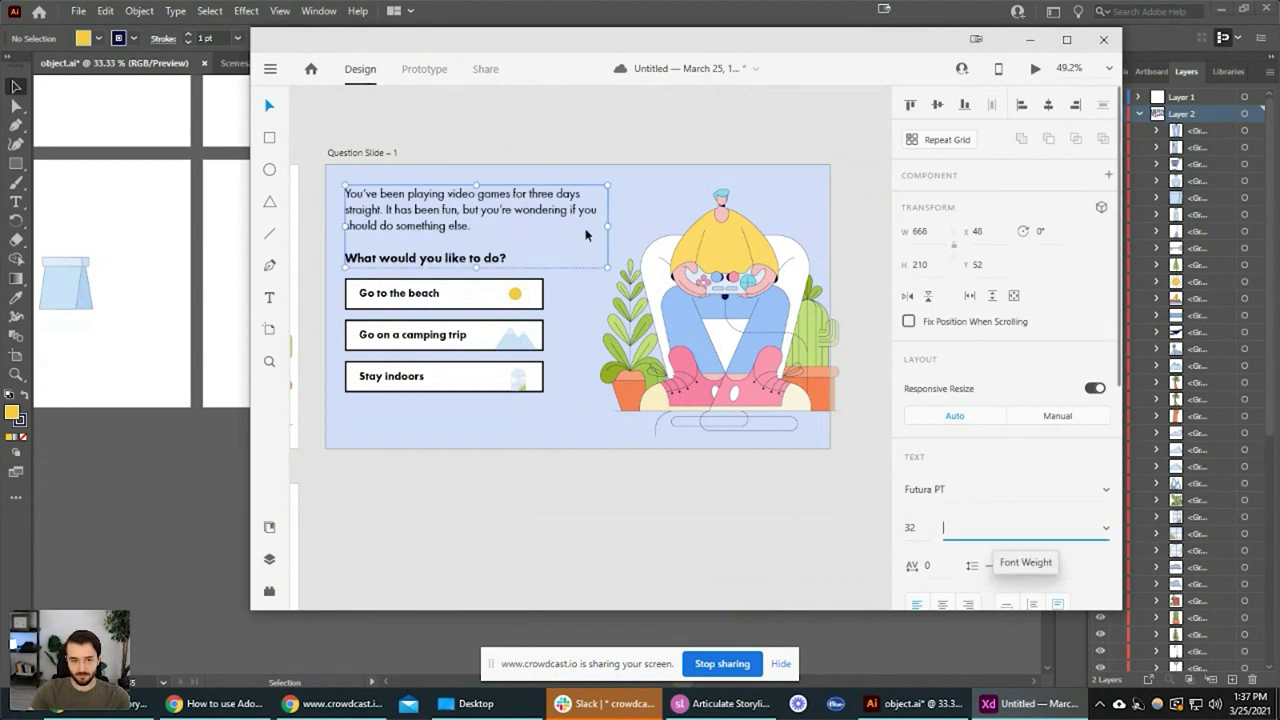
left_click_drag(608, 226, 590, 228)
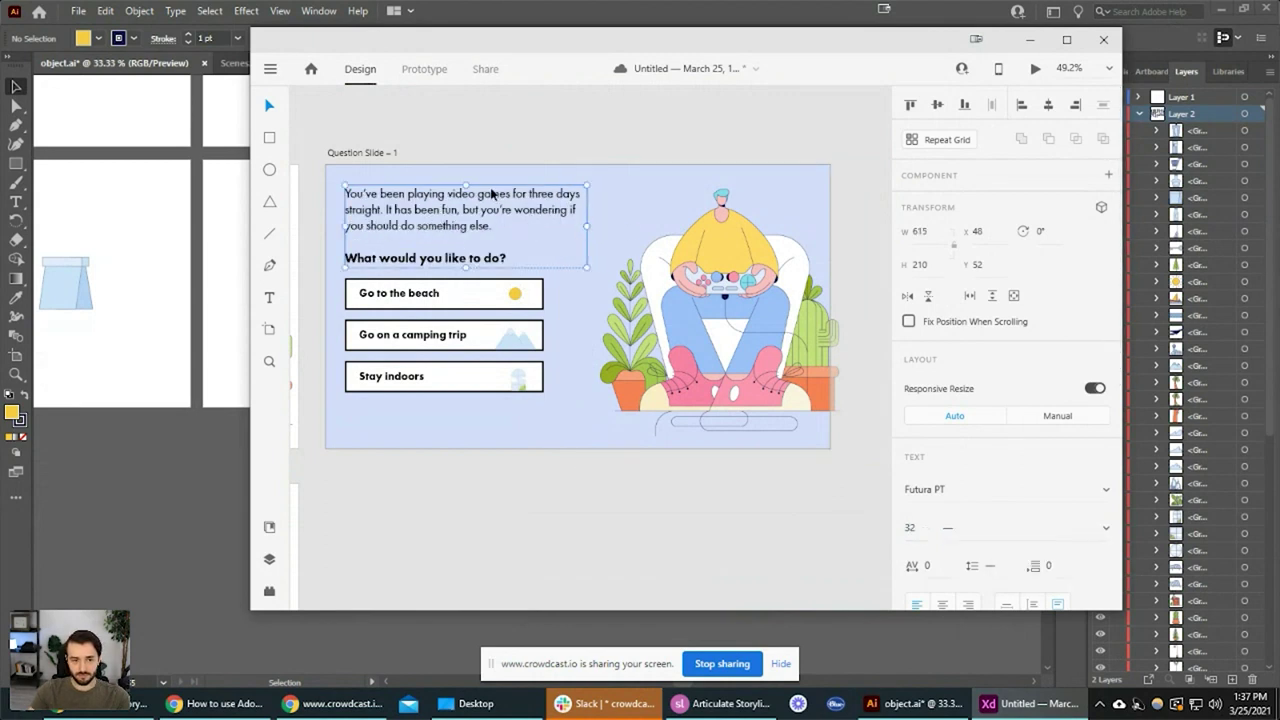
Move the answer choices further down the slide and reposition the question text above them at about Y 64
left_click_drag(500, 198, 500, 193)
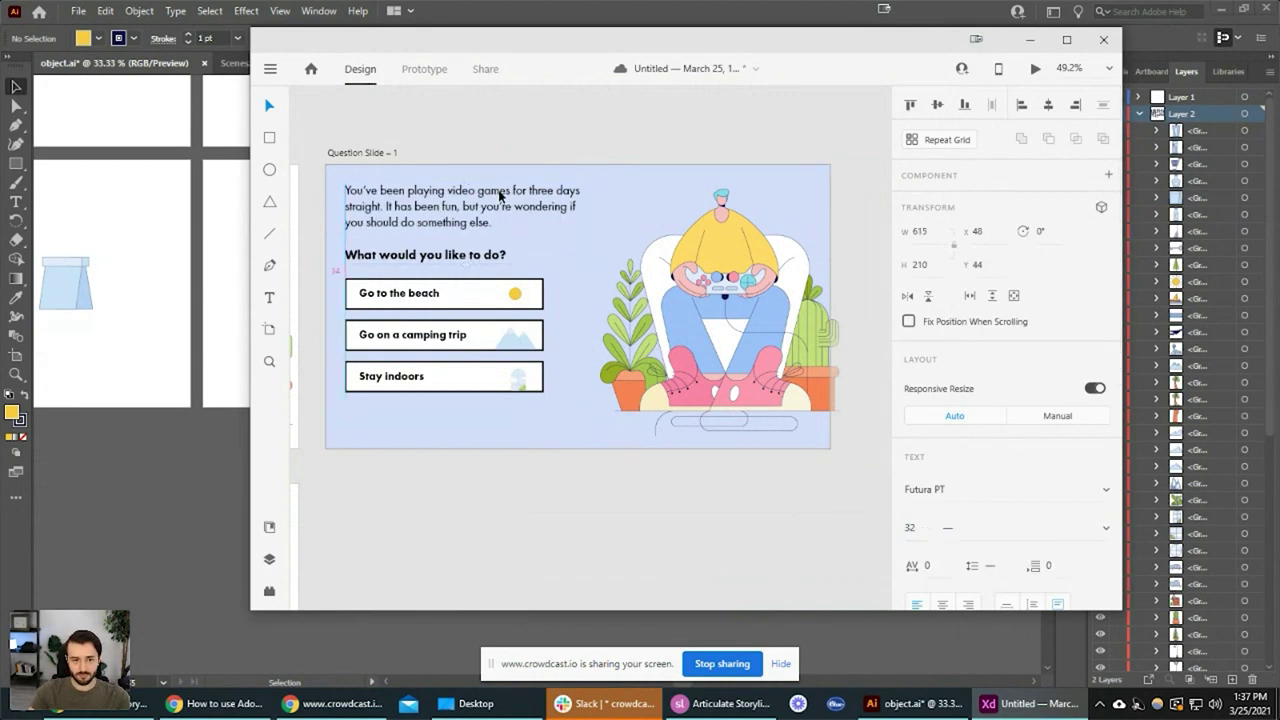
left_click(487, 318)
left_click(463, 299)
left_click_drag(468, 286, 468, 305)
left_click(461, 236)
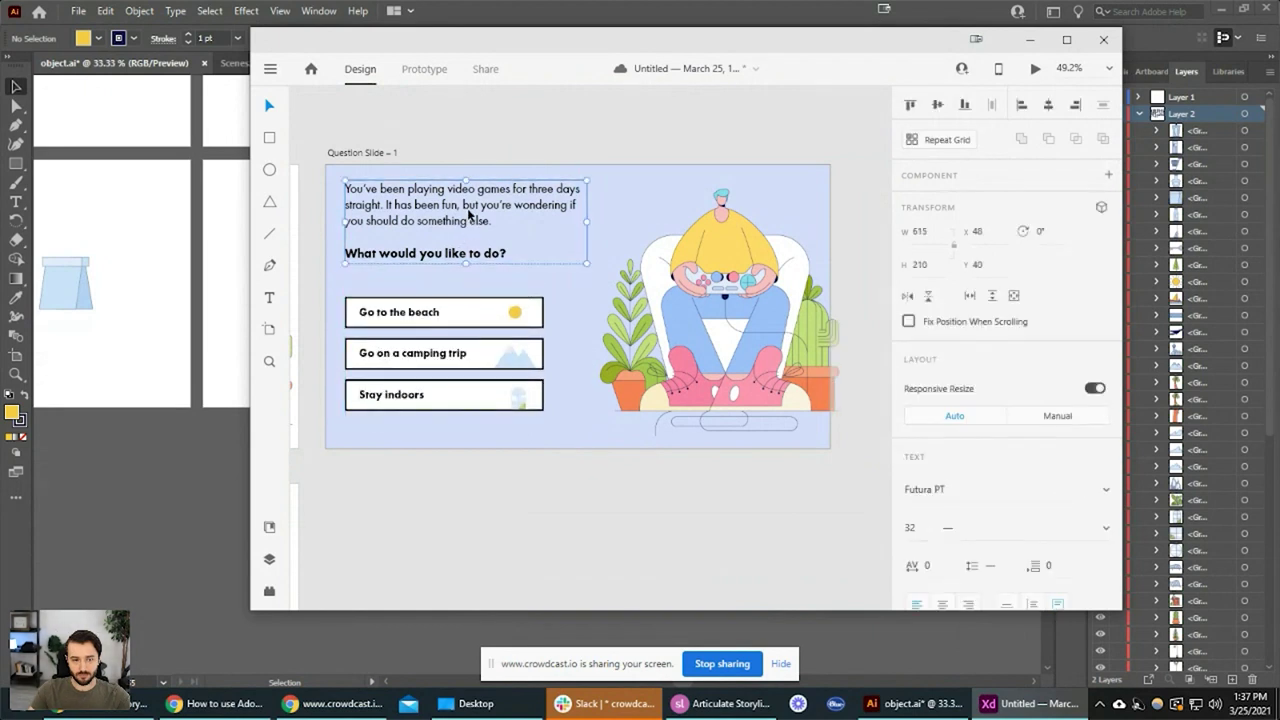
left_click_drag(468, 212, 478, 222)
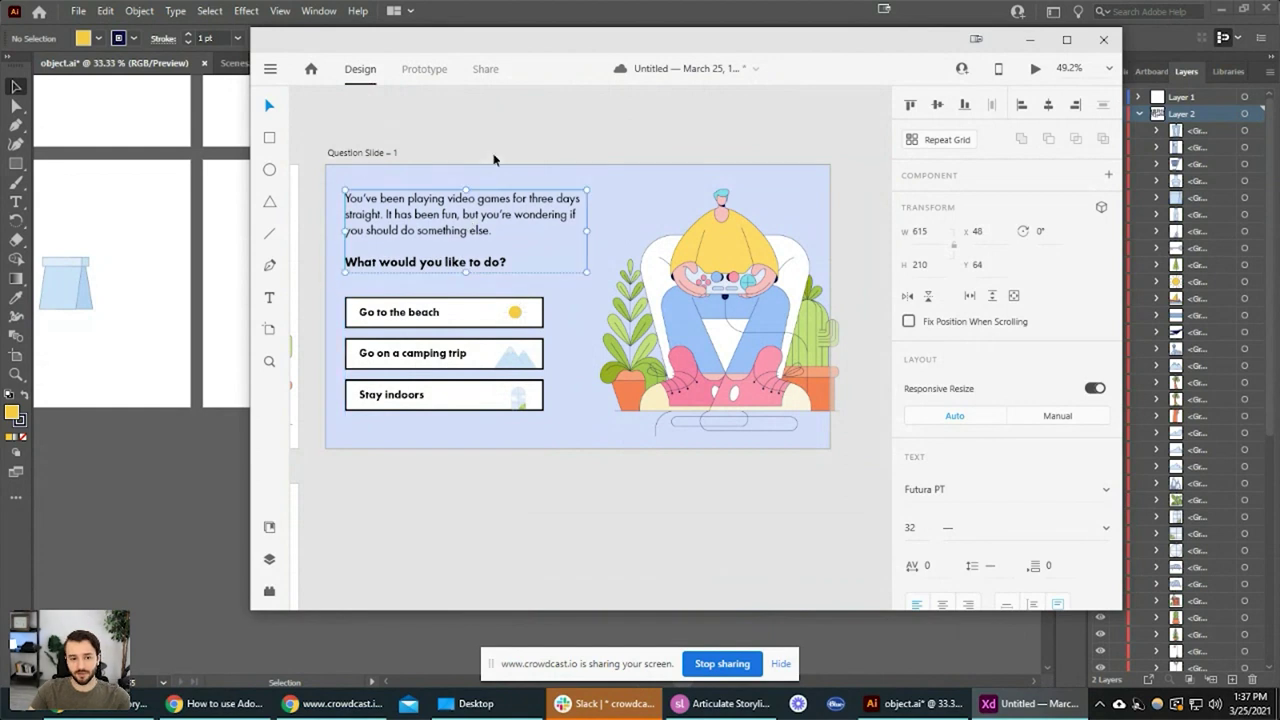
left_click(493, 160)
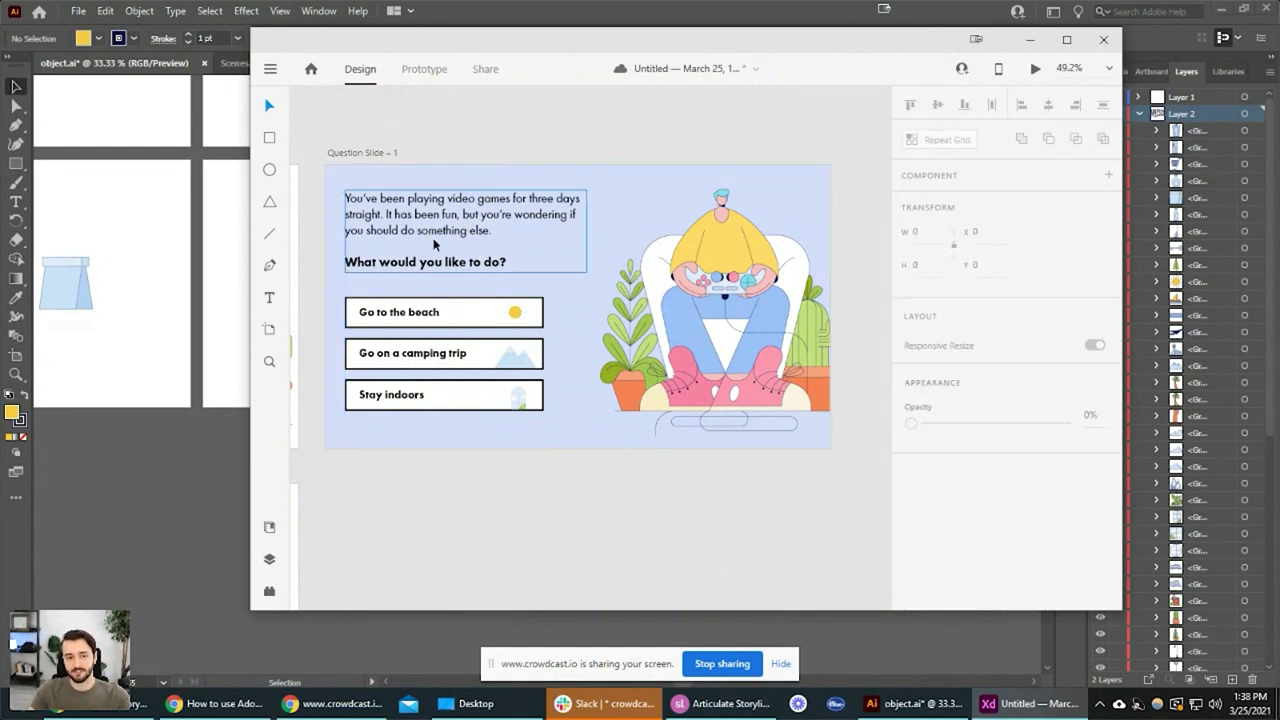
Examine the question text up close, comparing the regular-weight scenario paragraph with the bold "What would you like to do?" line
scroll(424, 226, "up", 5)
scroll(594, 263, "down", 1)
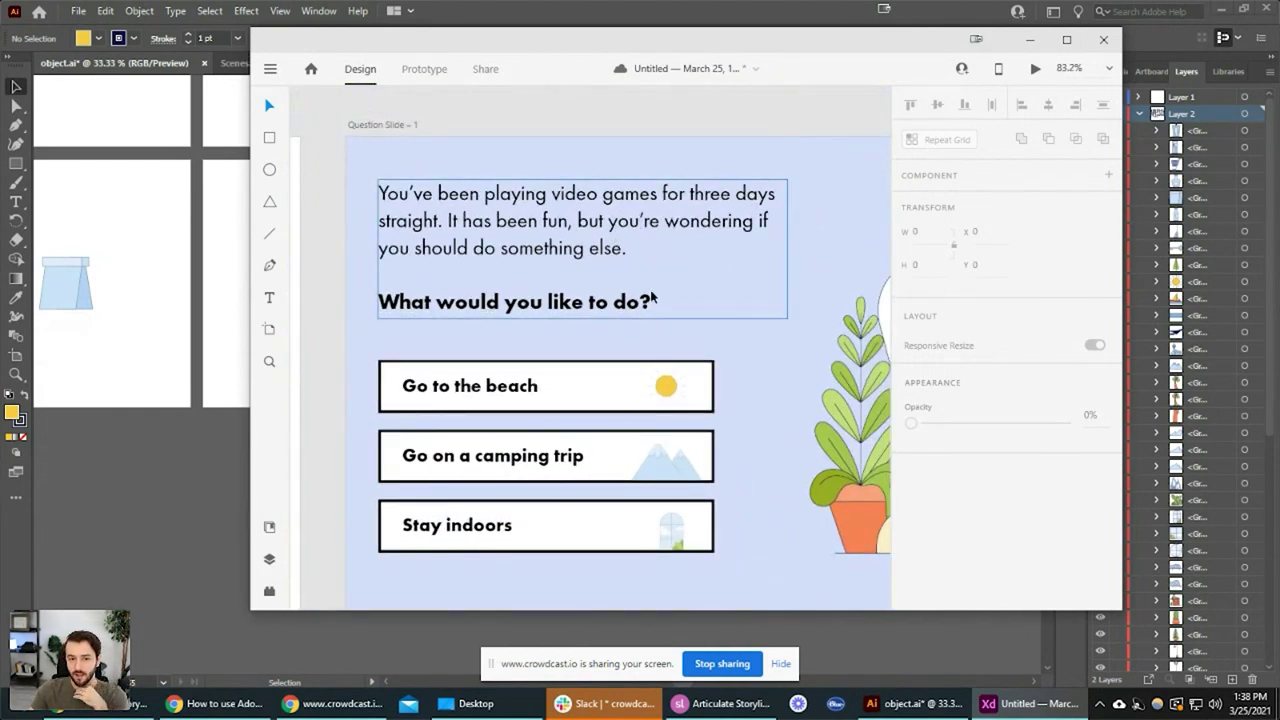
left_click(652, 297)
double_click(628, 300)
double_click(645, 305)
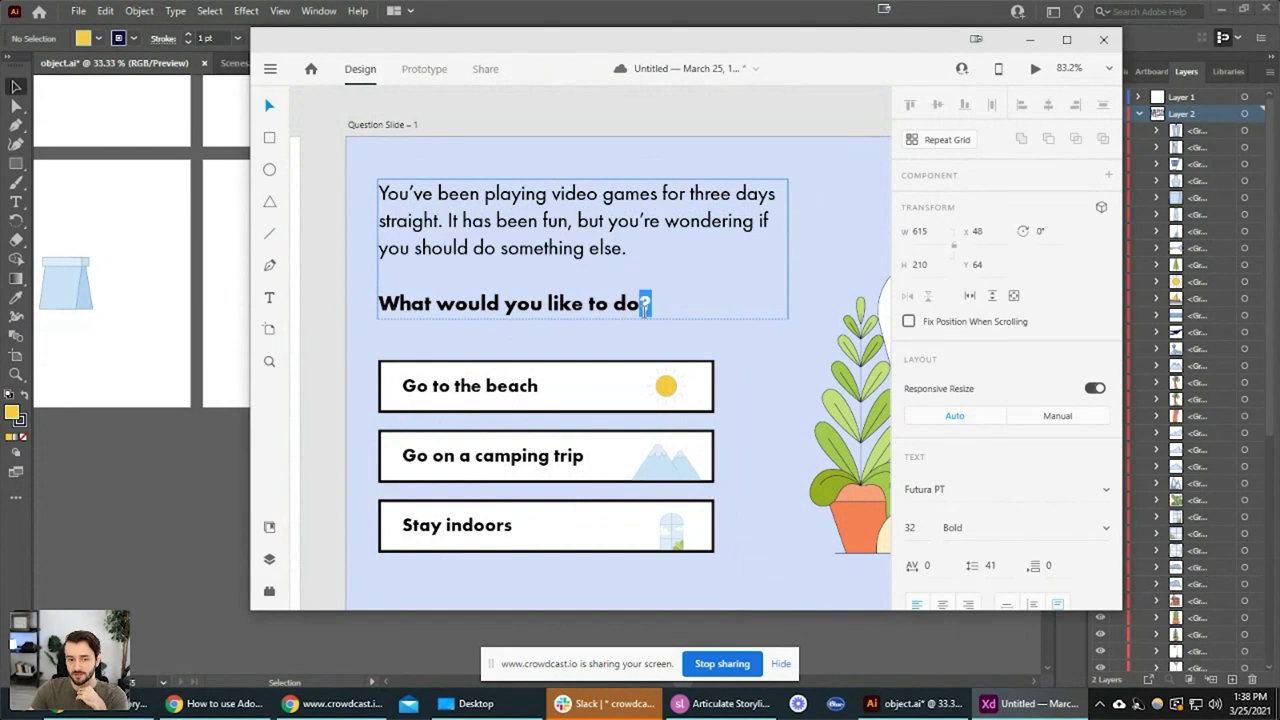
left_click_drag(628, 249, 315, 195)
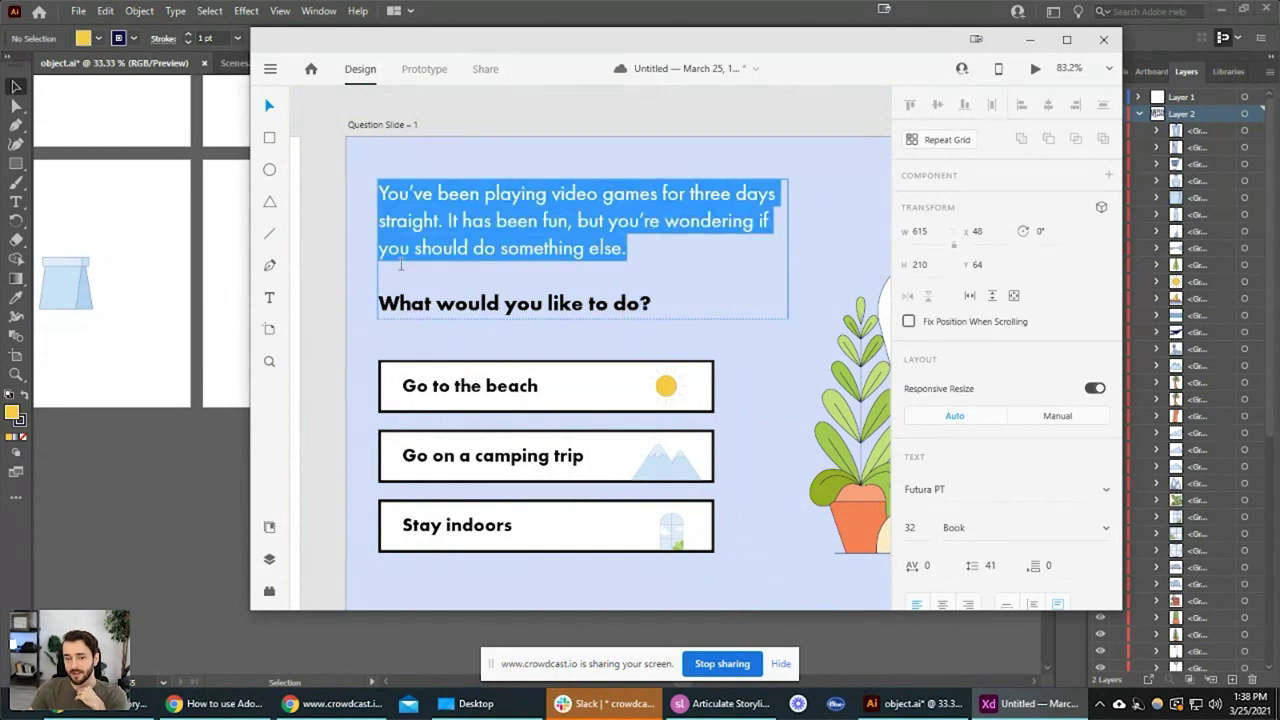
key("Escape")
left_click(499, 332)
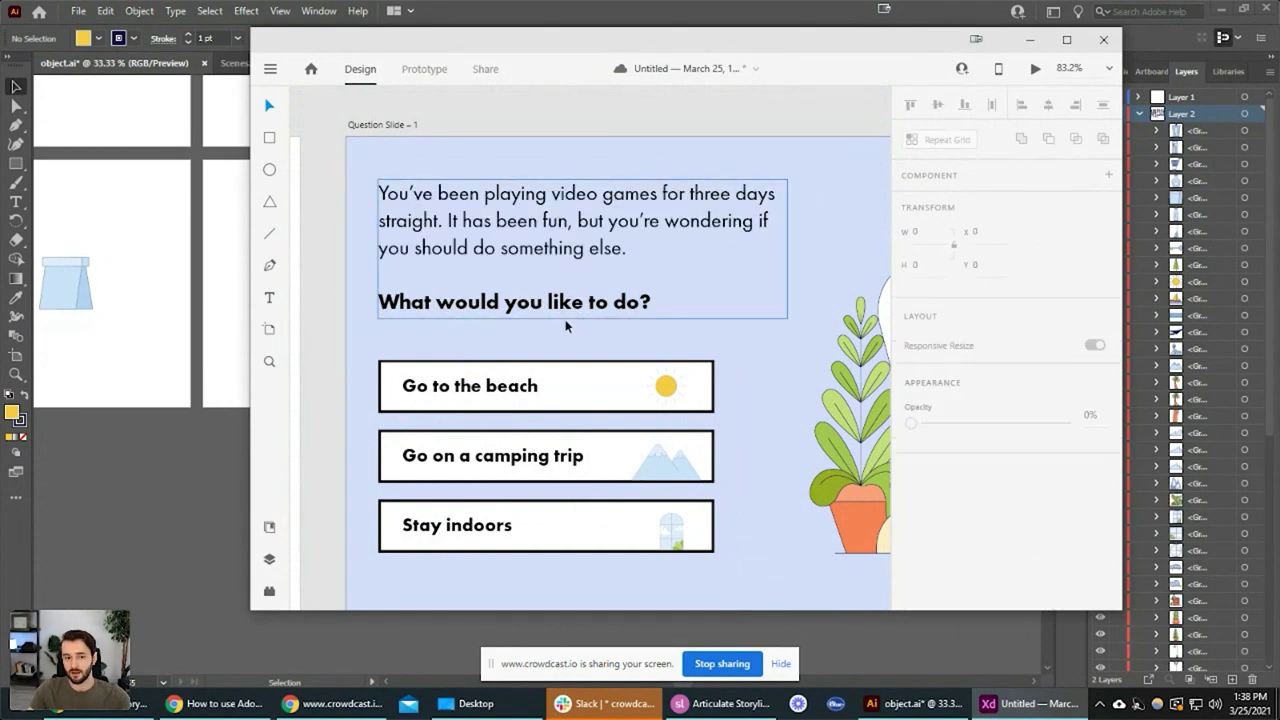
scroll(783, 429, "down", 5)
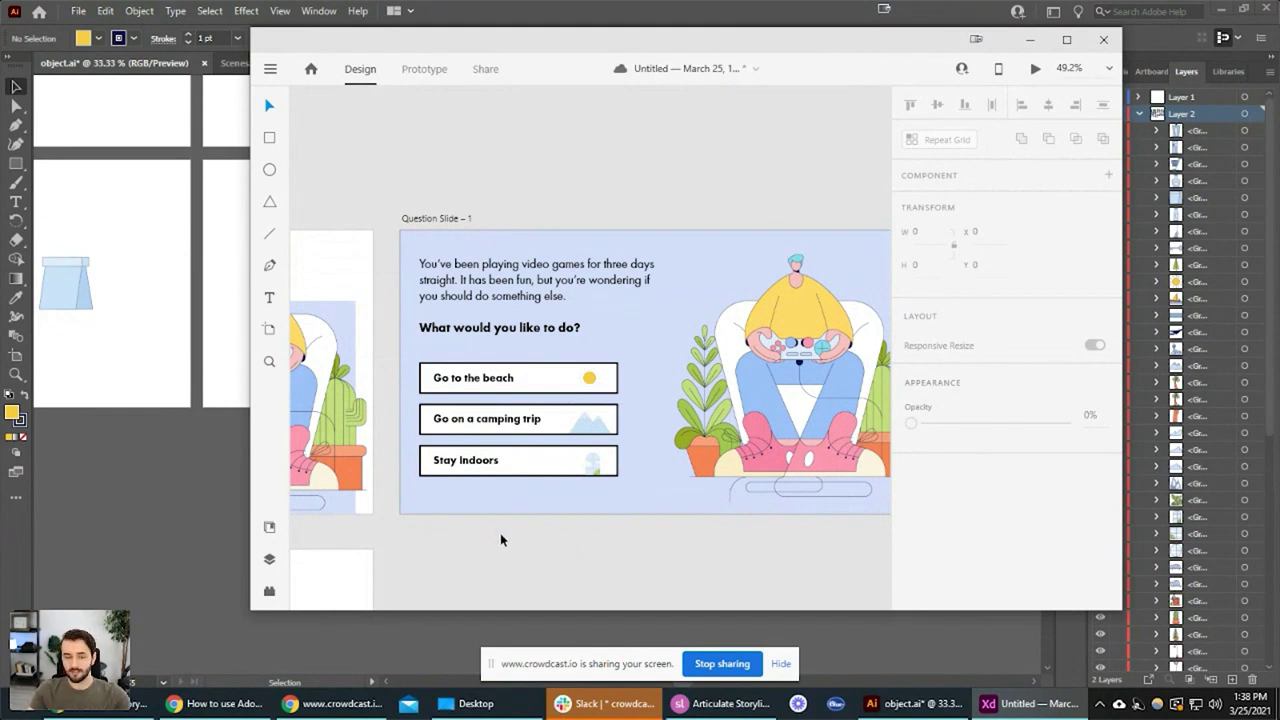
Delete the Question Slide – 3 artboard
scroll(500, 540, "left", 8)
left_click(368, 158)
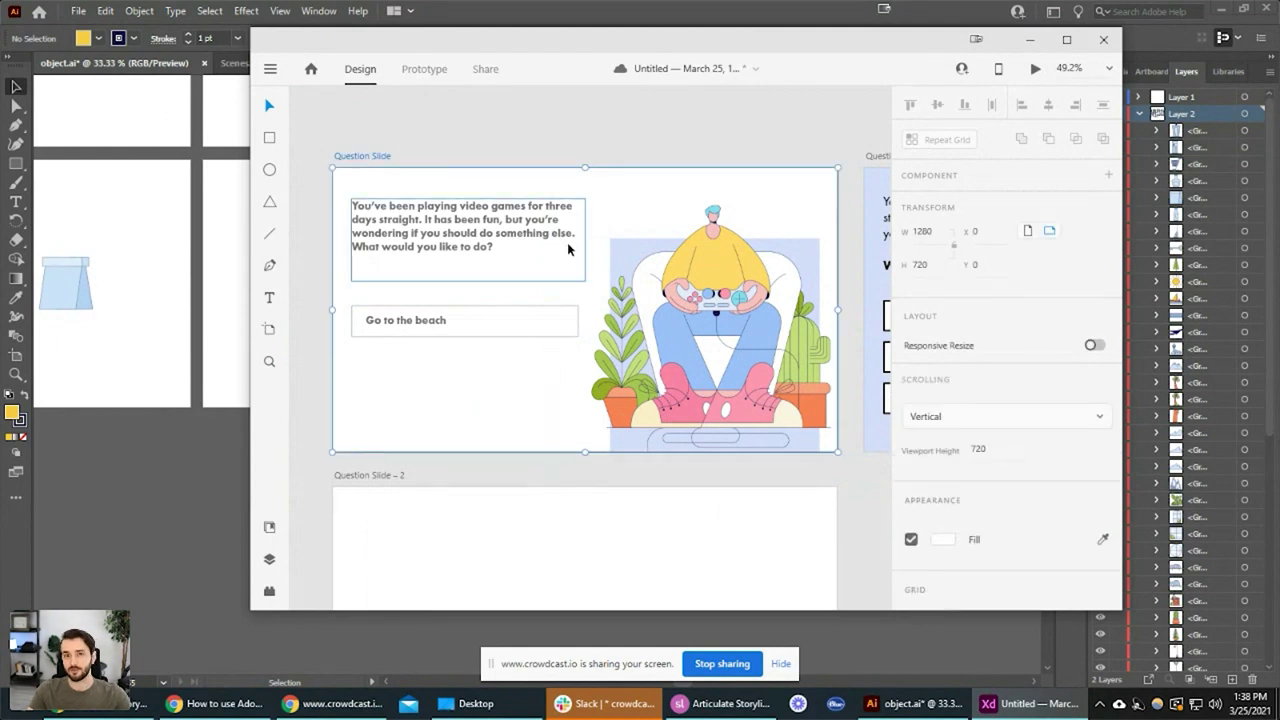
scroll(568, 247, "down", 6)
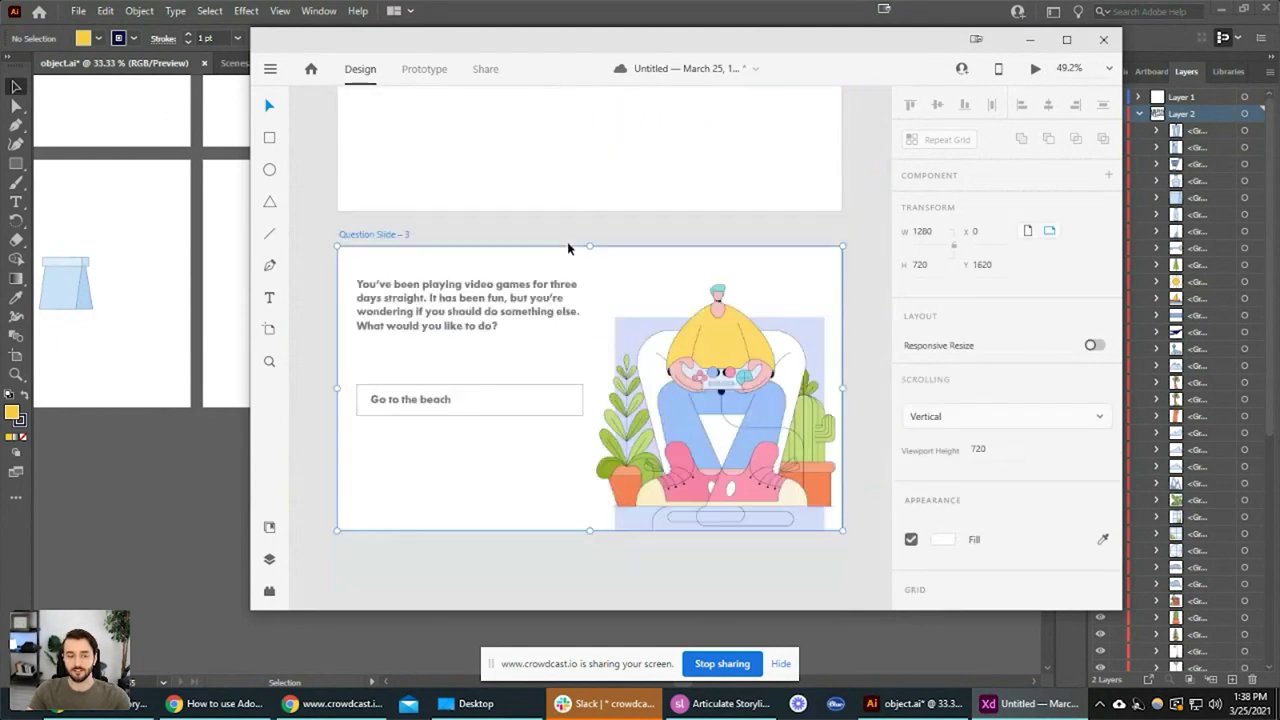
left_click(398, 197)
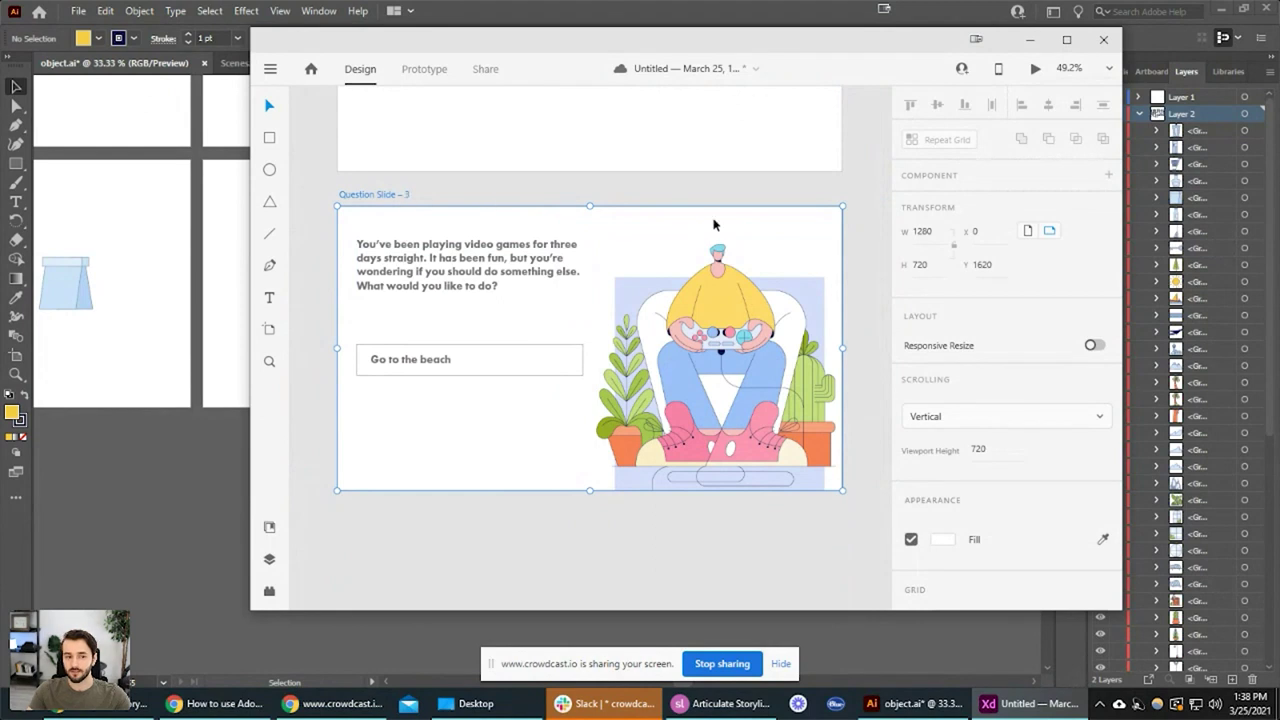
key("Delete")
Examine the layout, appearance and grid options of the Question Slide – 1 artboard and the appearance options of its illustration
left_click_drag(870, 227, 637, 534)
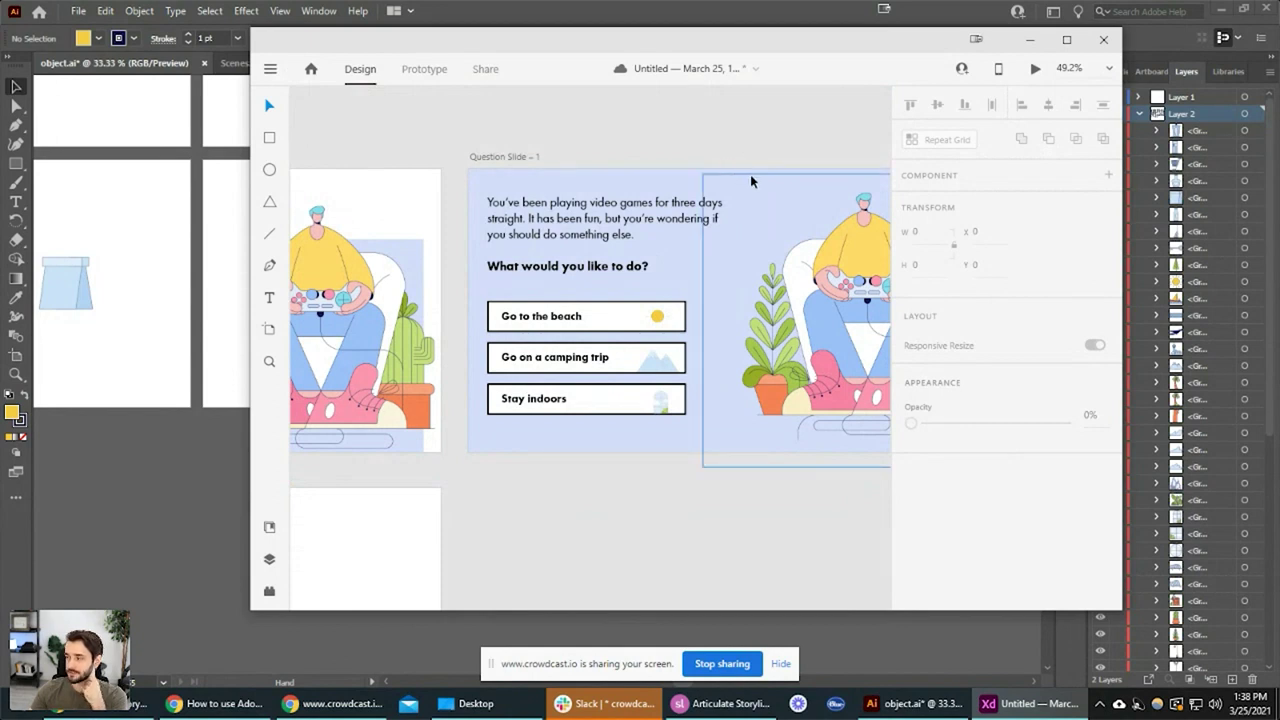
left_click_drag(711, 131, 615, 170)
left_click(421, 197)
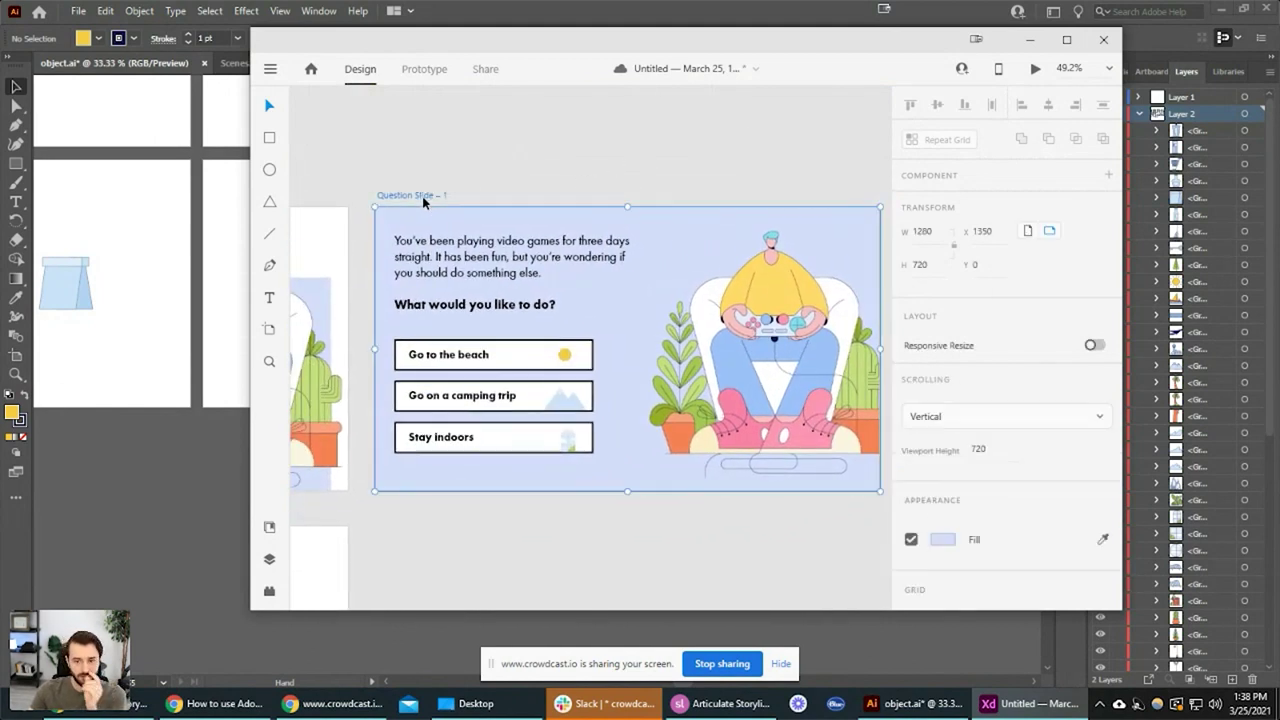
left_click(486, 191)
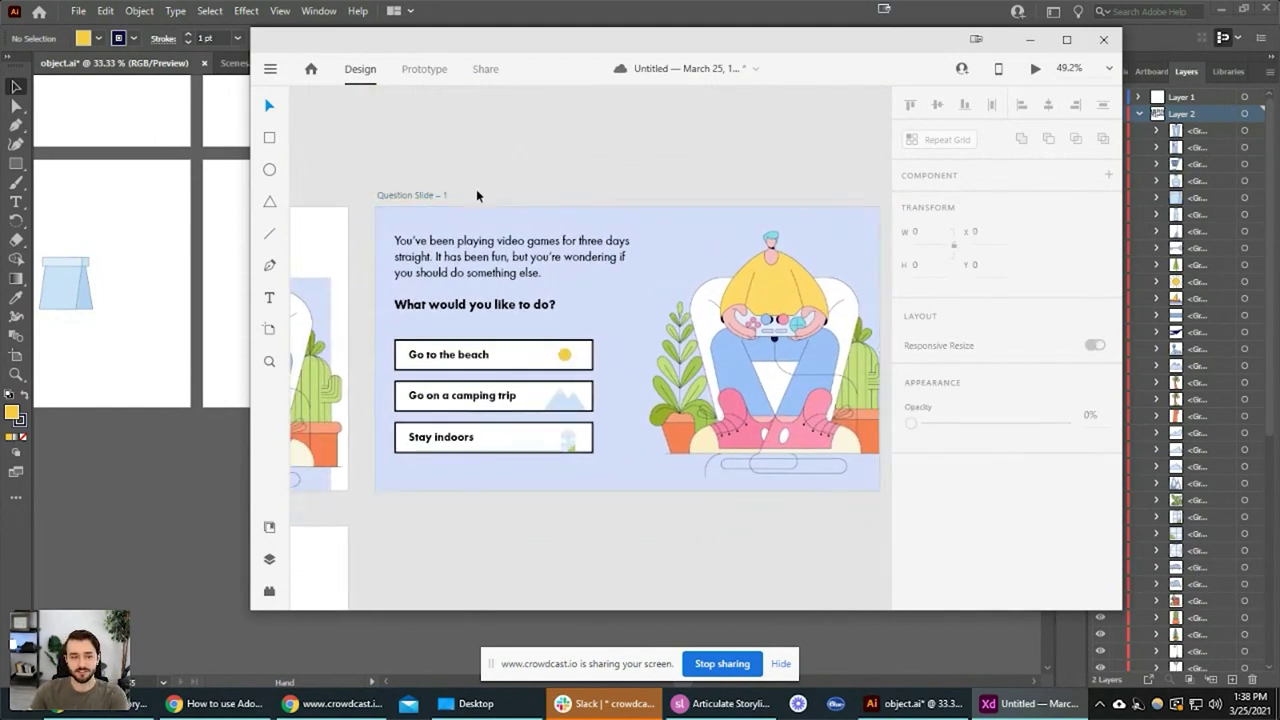
left_click(438, 195)
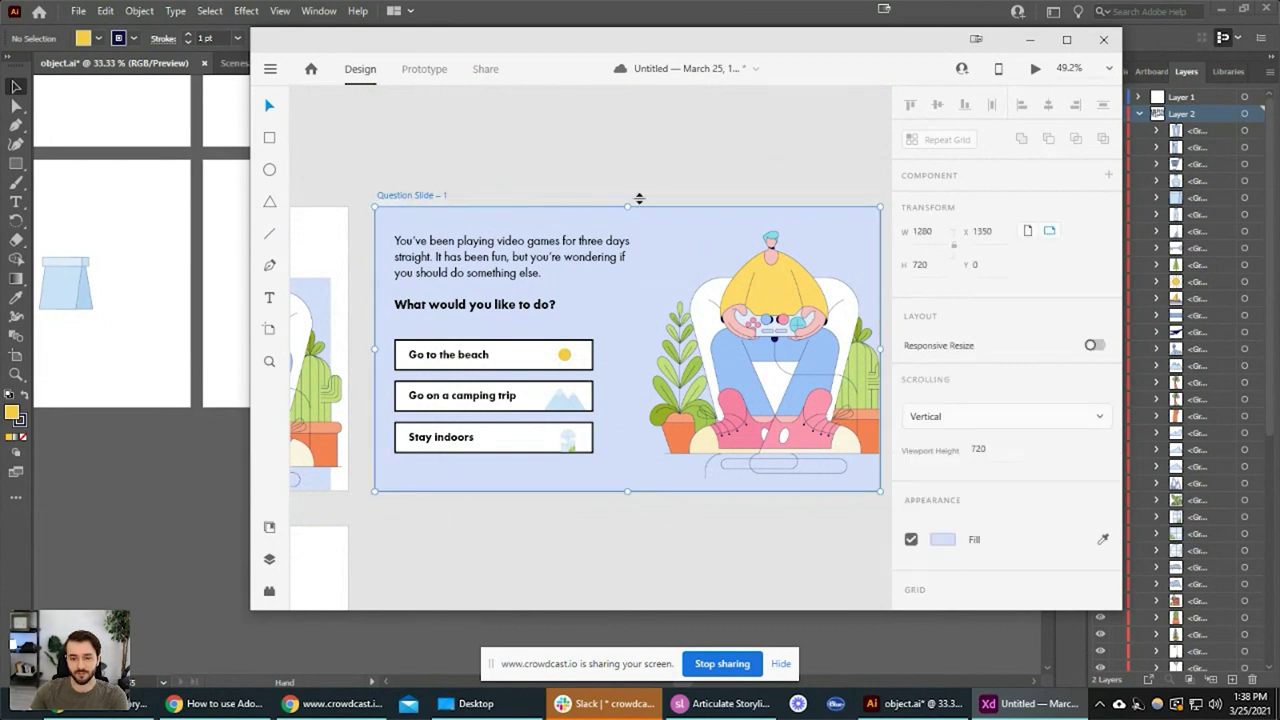
scroll(953, 385, "down", 1)
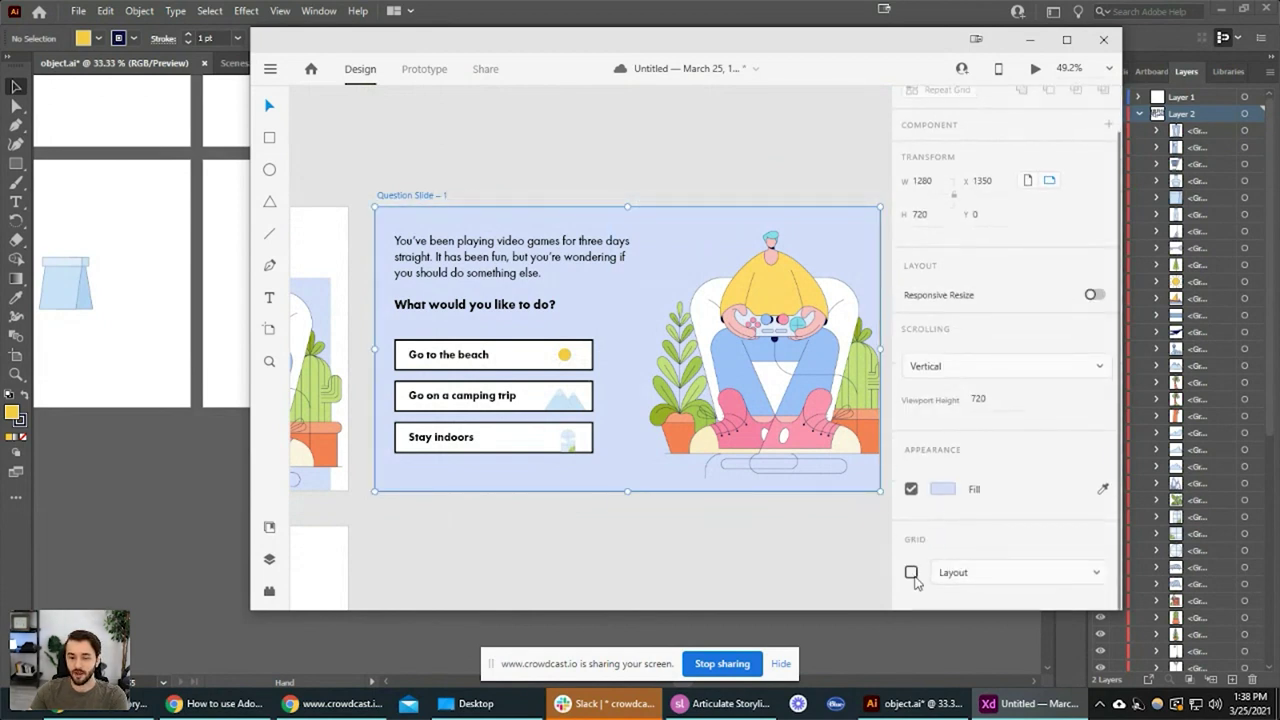
left_click(762, 214)
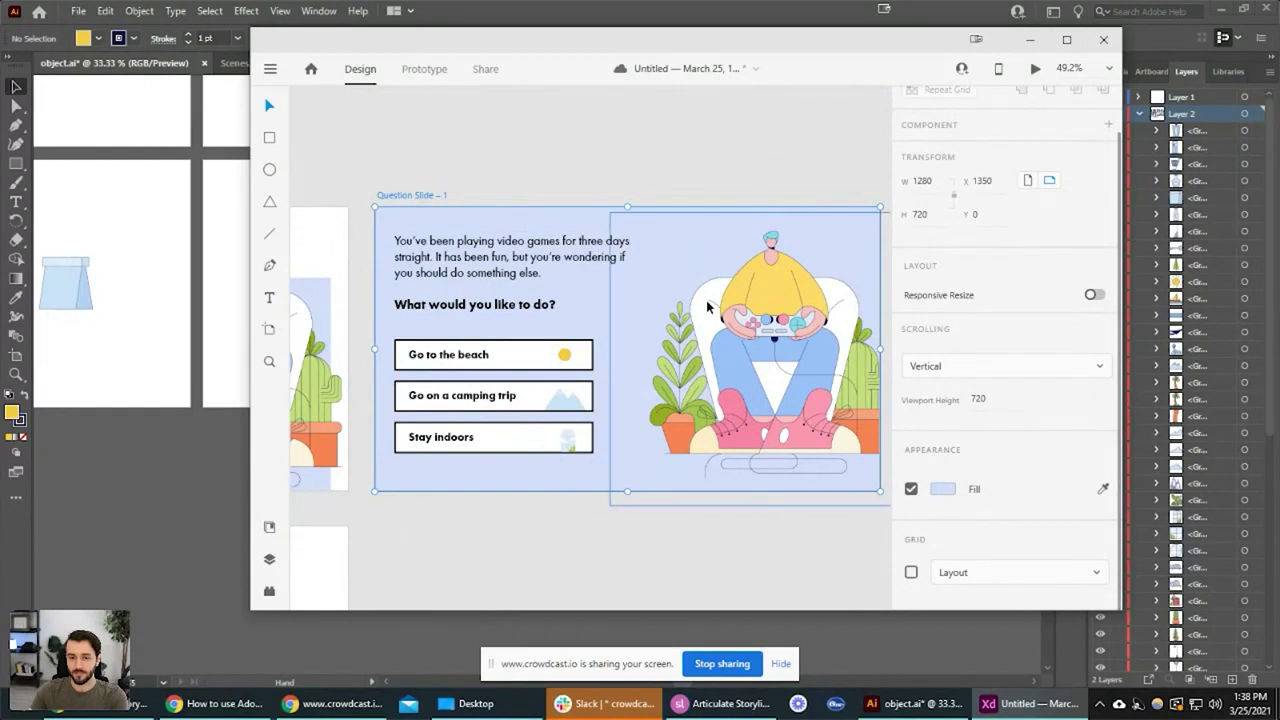
scroll(946, 479, "down", 2)
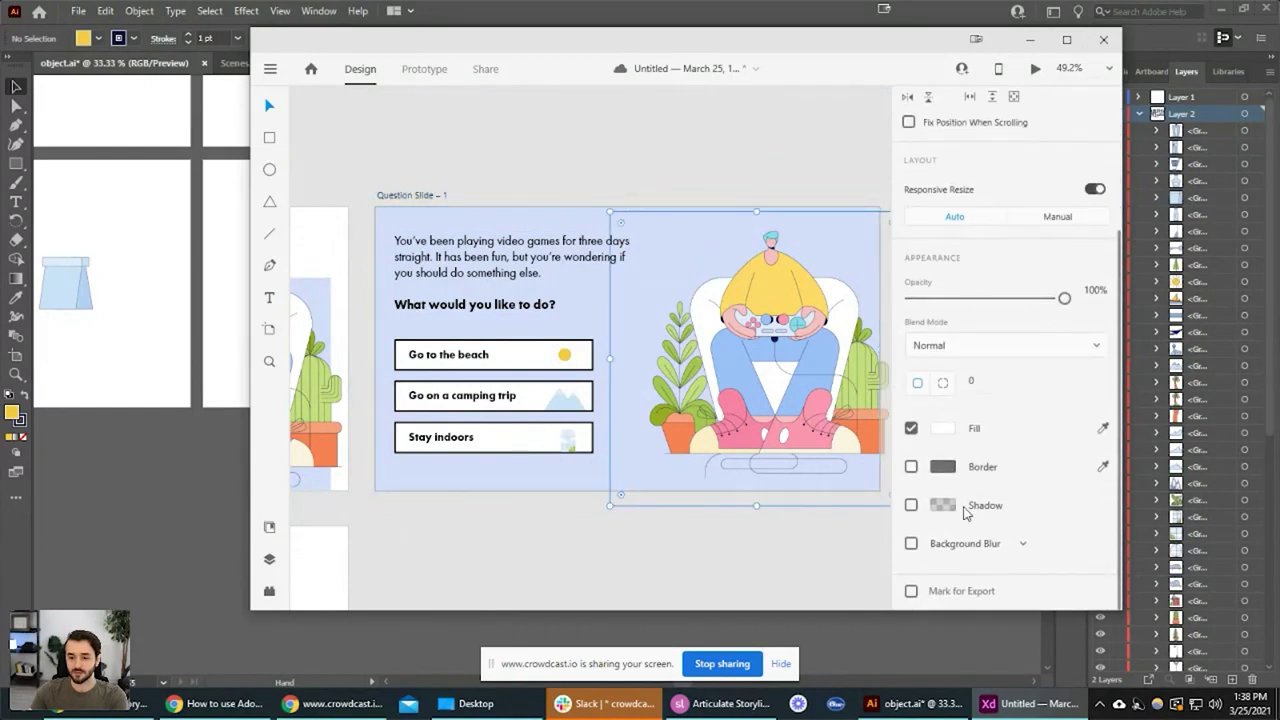
left_click(426, 196)
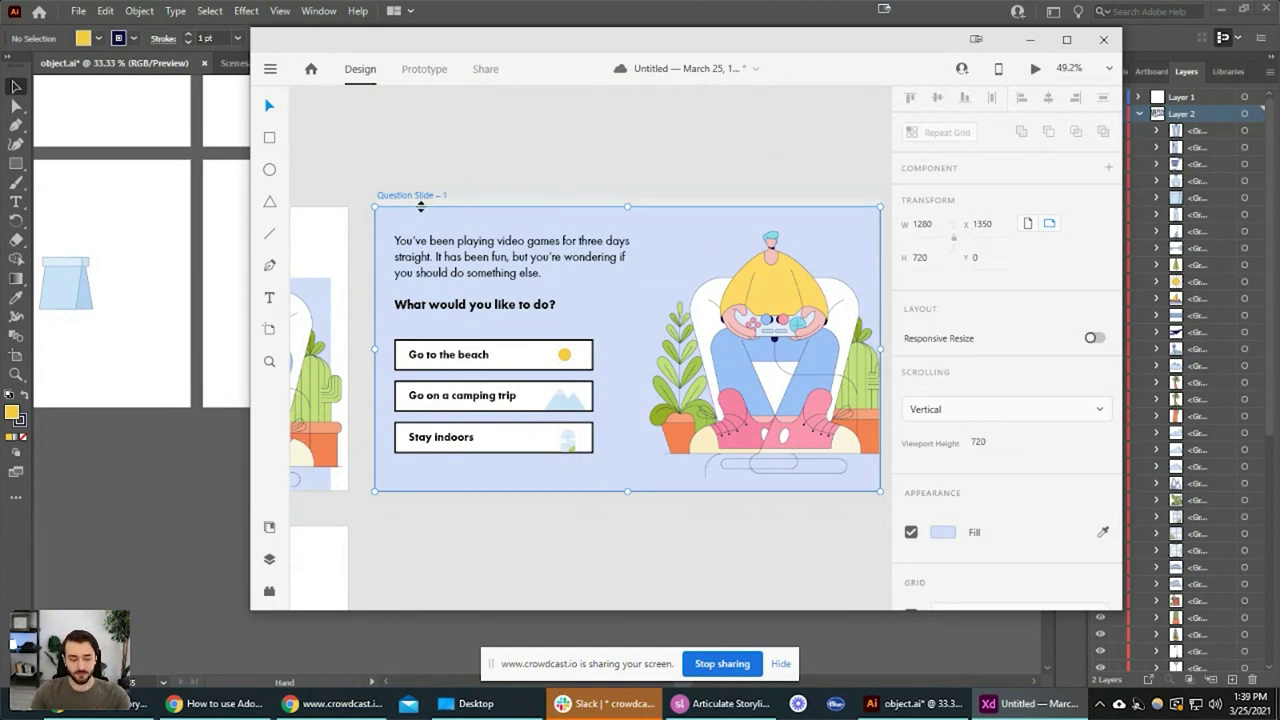
key("Tab")
key("Delete")
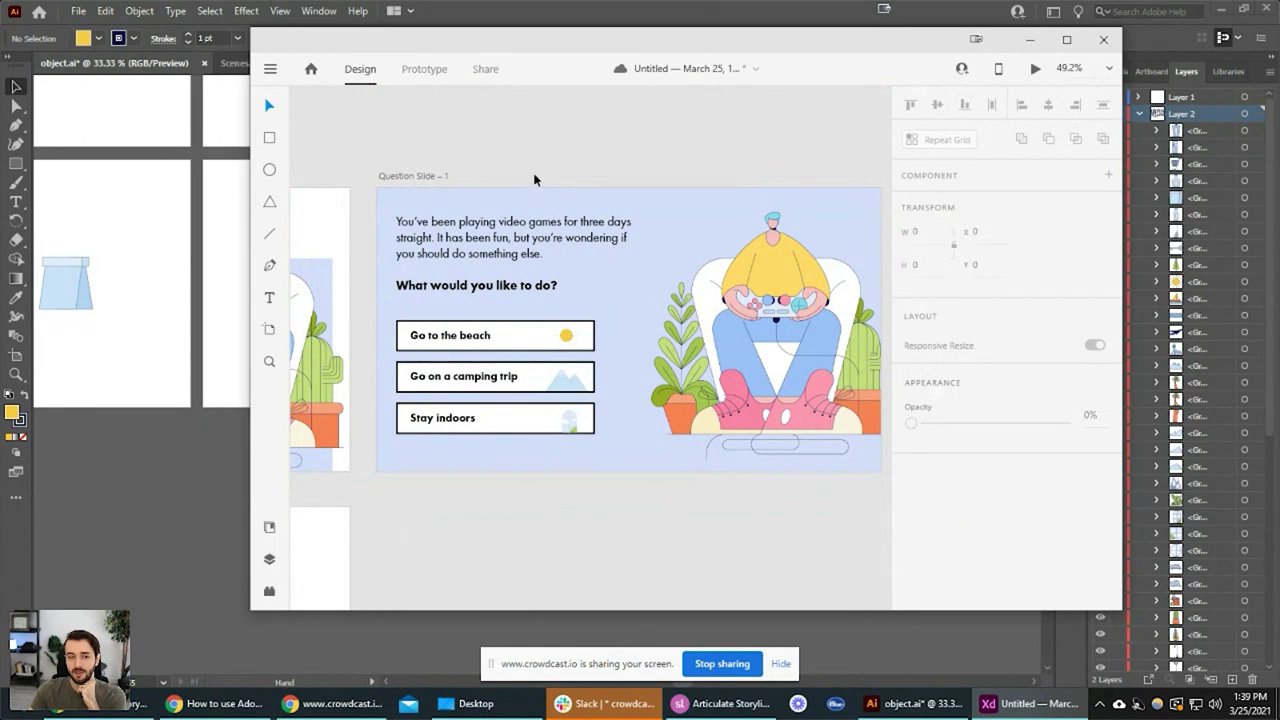
Turn on the grid for the Question Slide – 1 artboard, keeping the Layout grid type
left_click(426, 175)
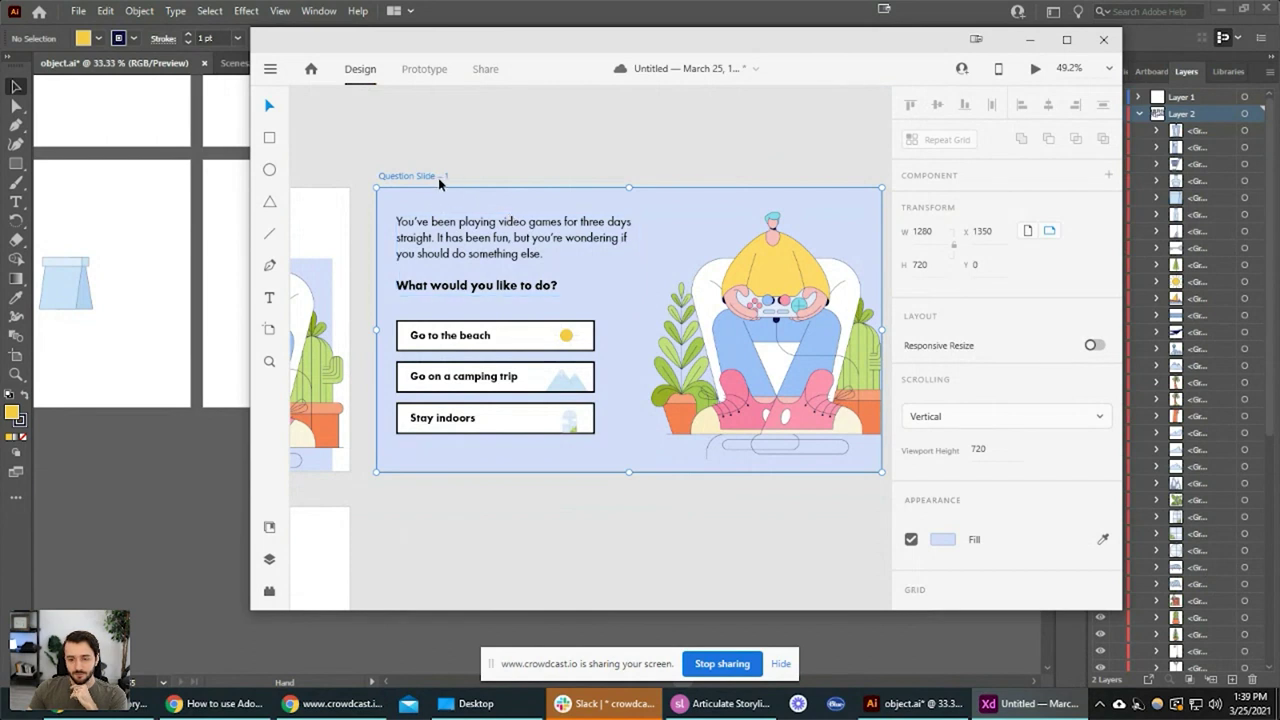
scroll(994, 390, "down", 2)
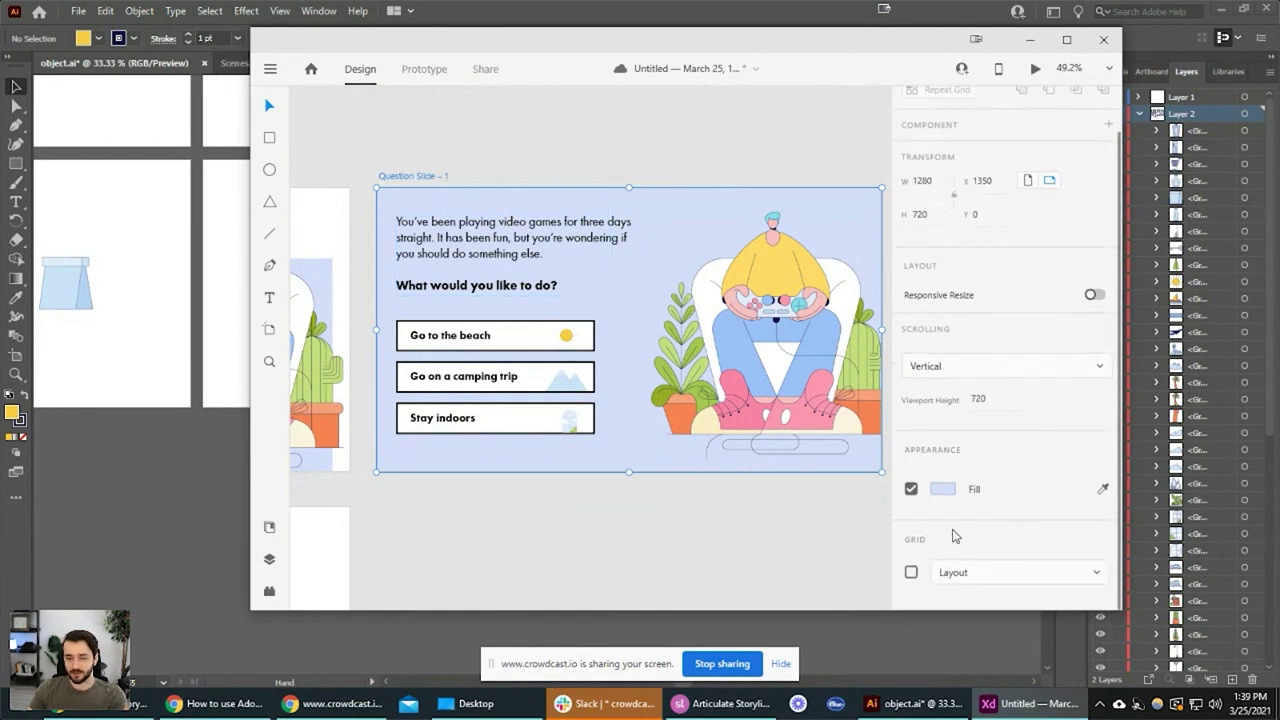
left_click(911, 572)
left_click(1032, 571)
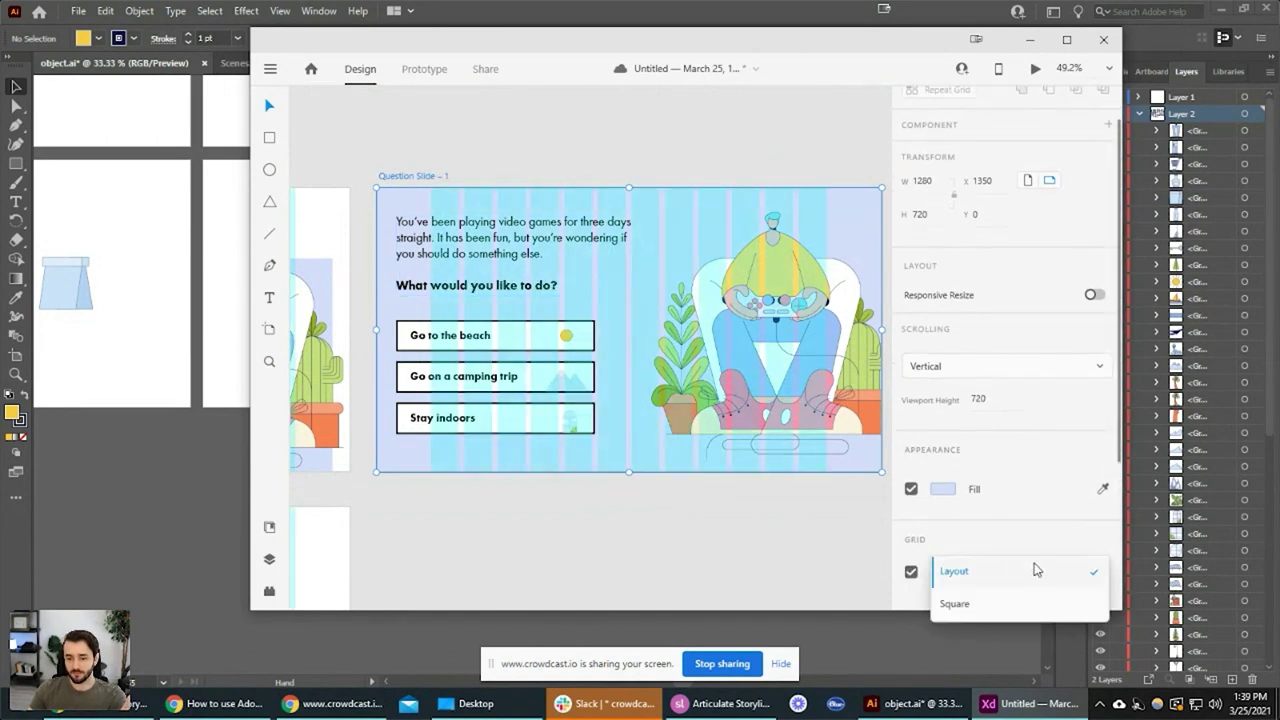
left_click(1033, 572)
scroll(619, 344, "up", 2)
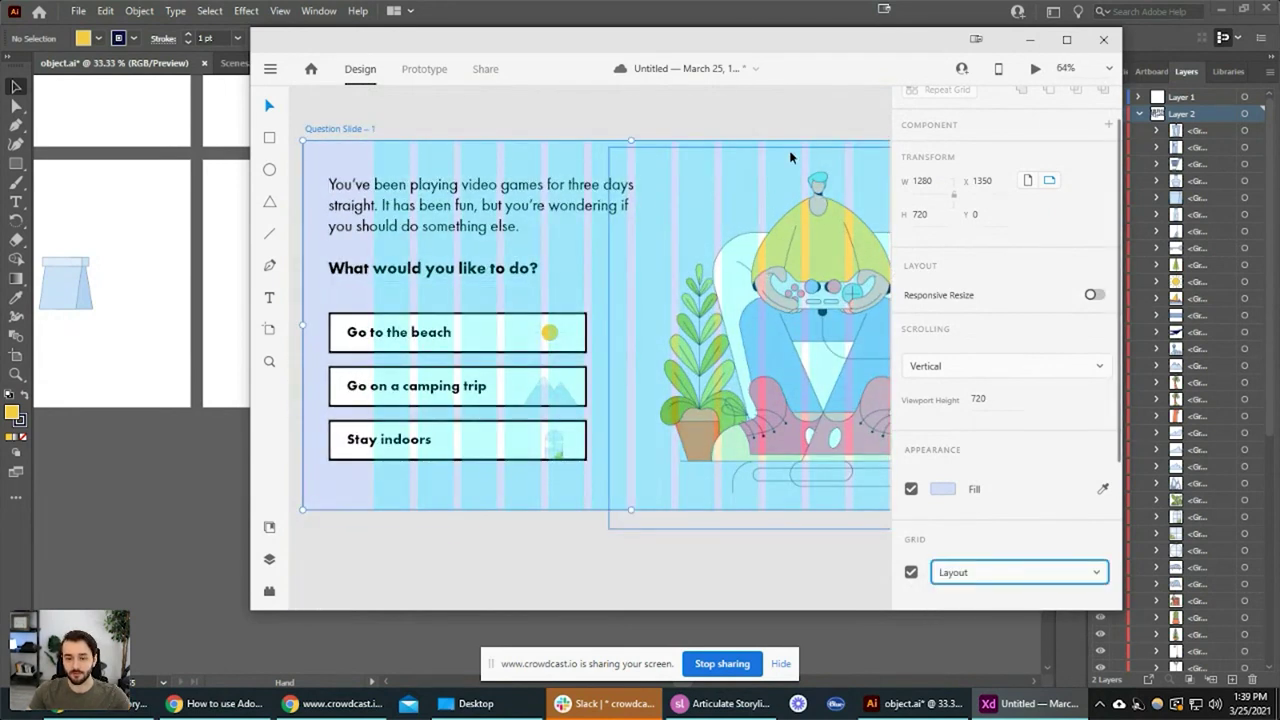
left_click(724, 110)
scroll(675, 192, "down", 2)
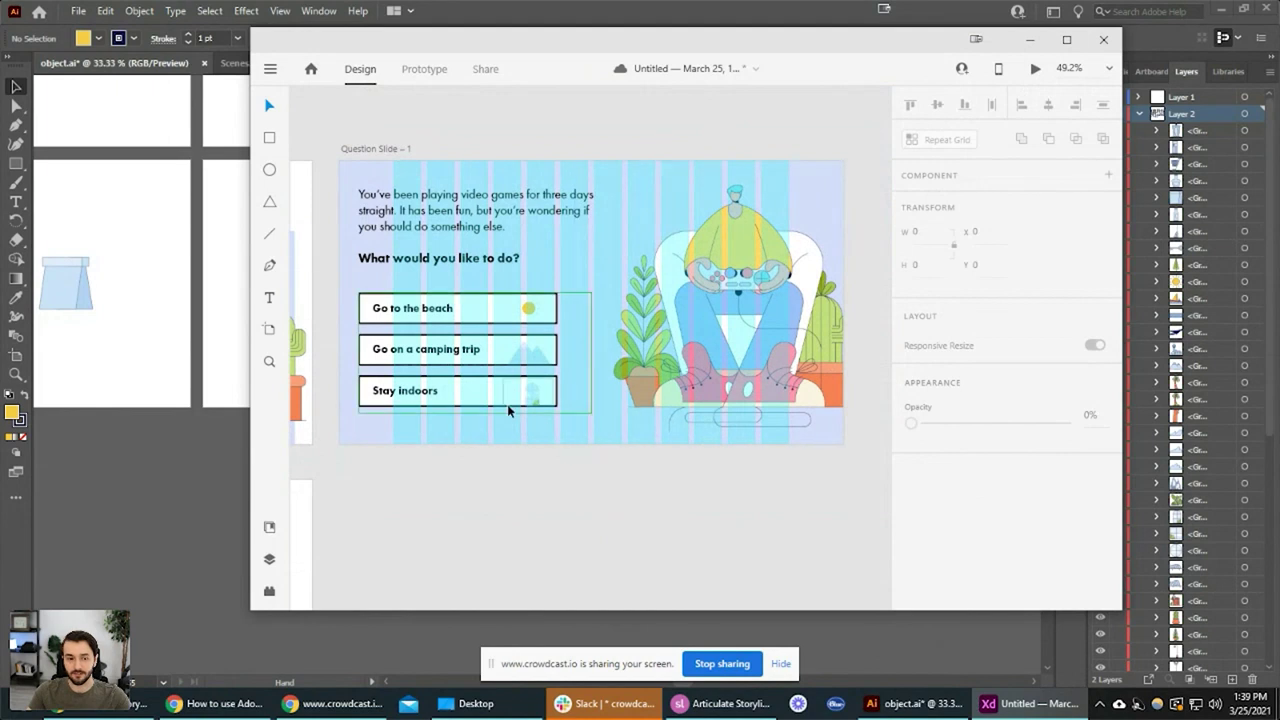
Set the column width of the layout grid on the blank Question Slide – 2 artboard to 100
scroll(507, 404, "down", 5)
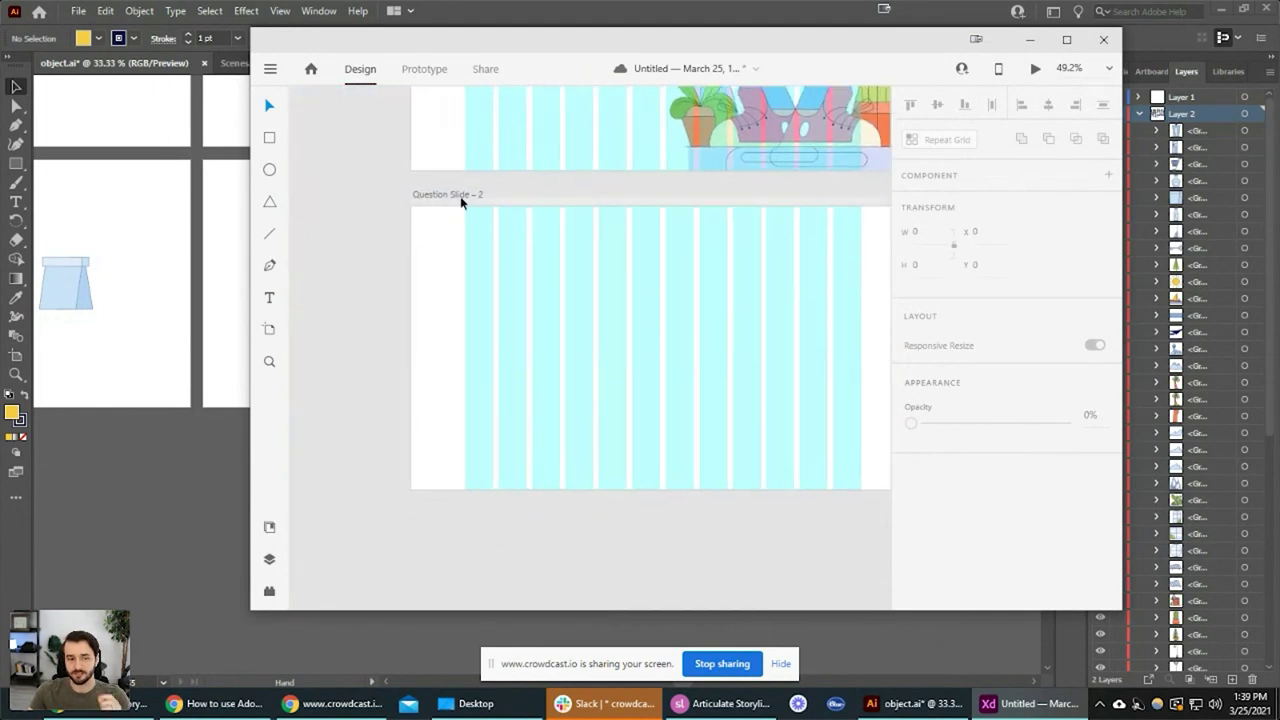
left_click(460, 196)
left_click(648, 535)
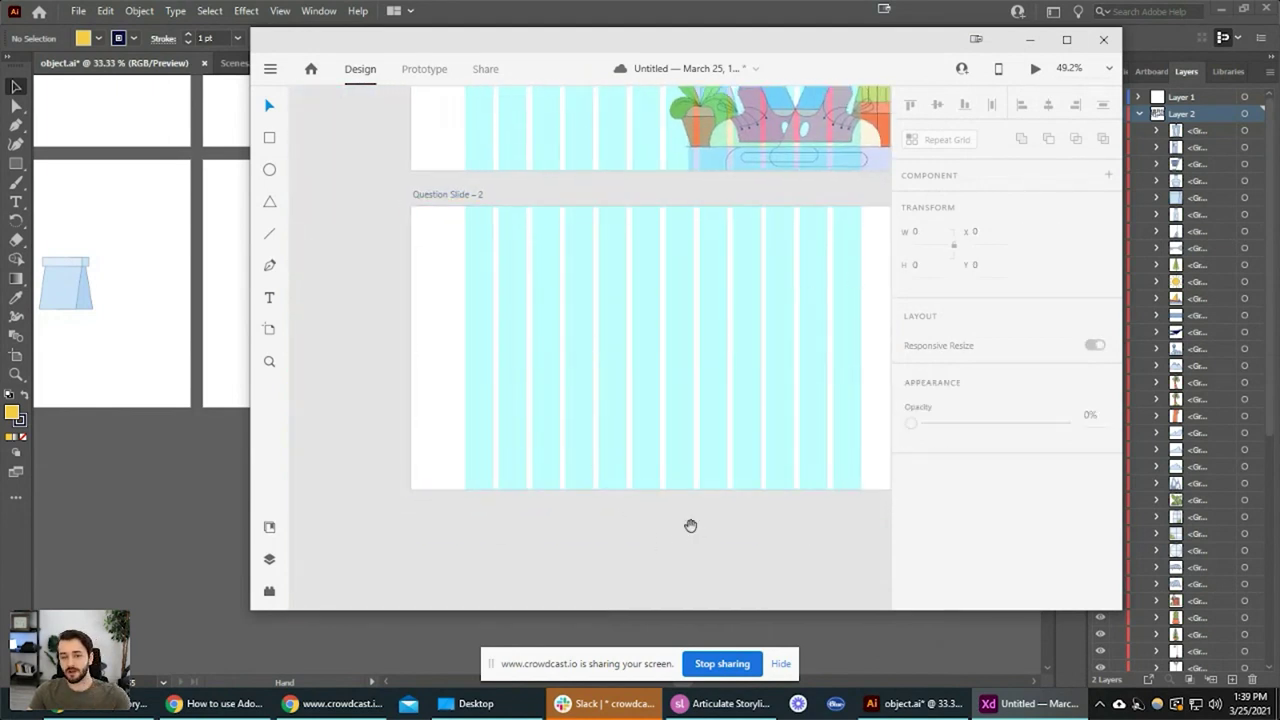
left_click_drag(690, 525, 624, 531)
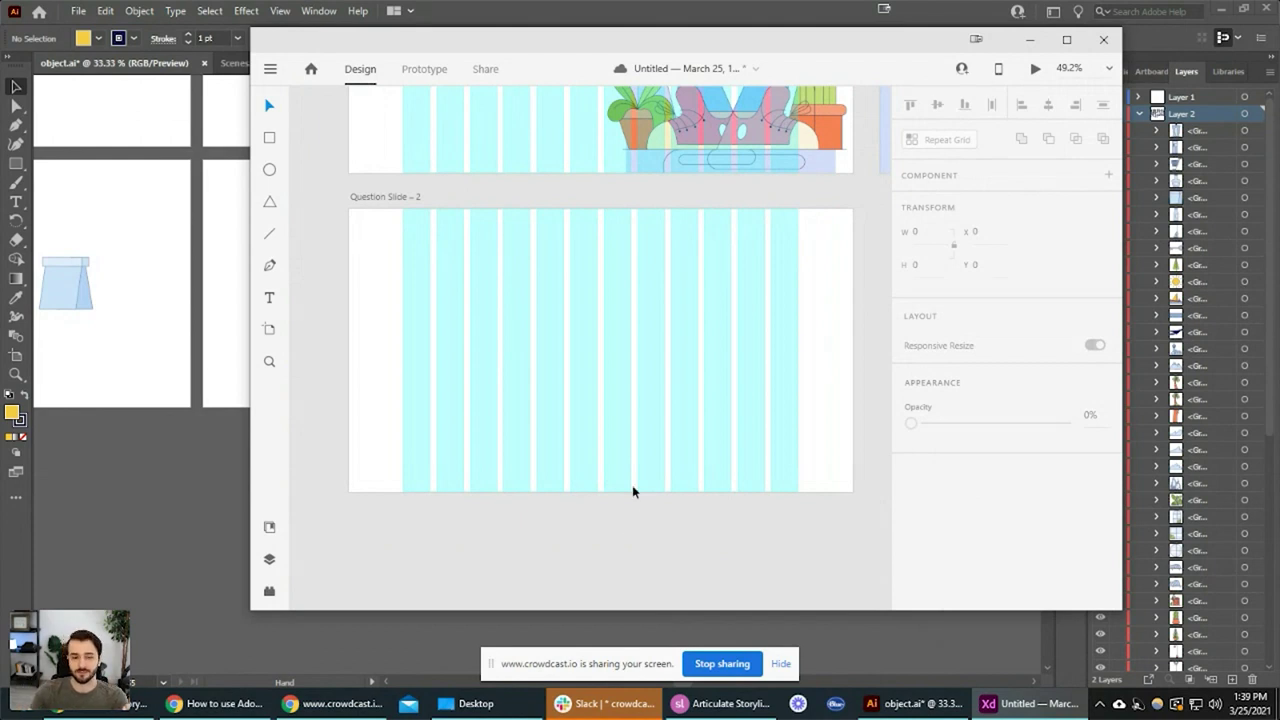
left_click(423, 262)
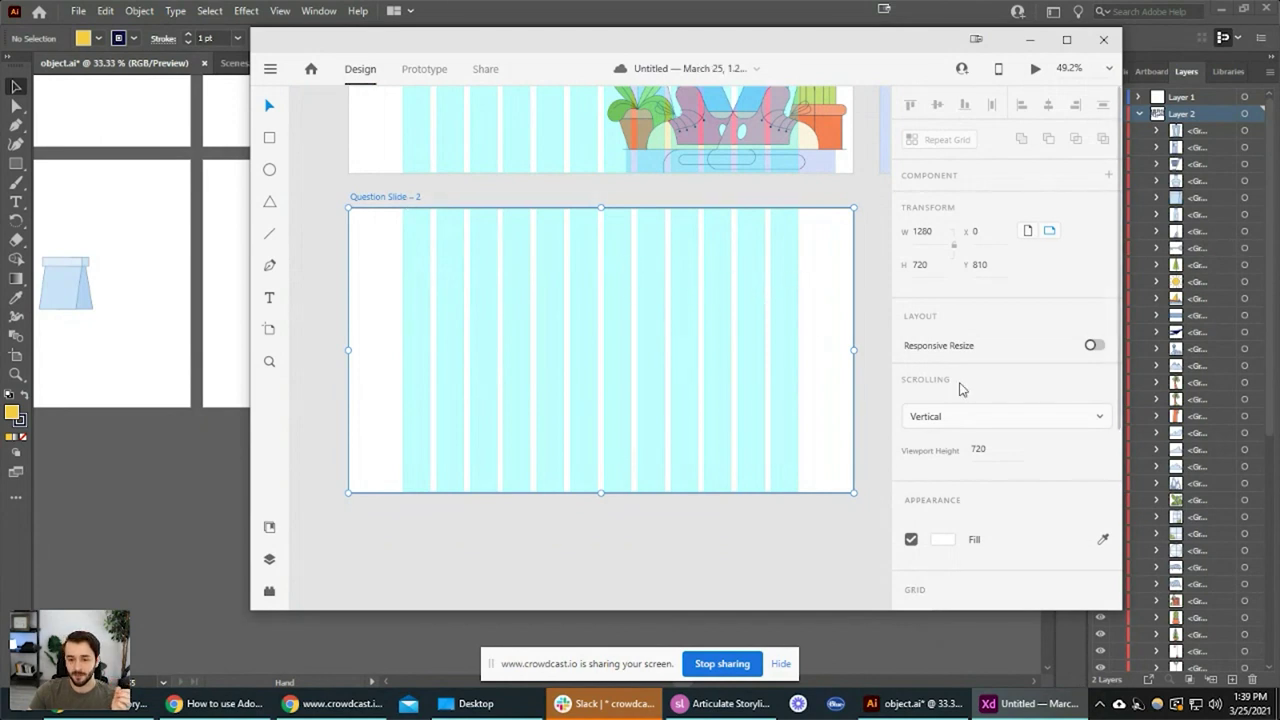
scroll(982, 412, "down", 5)
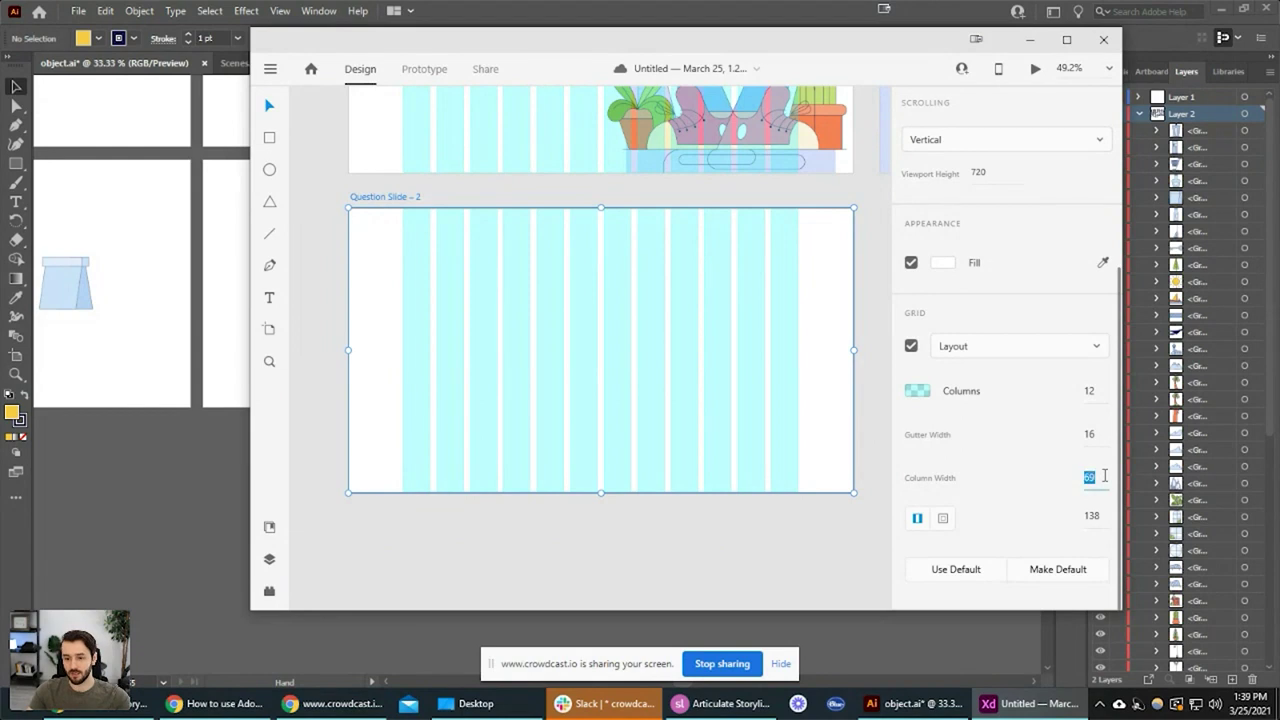
key("Return")
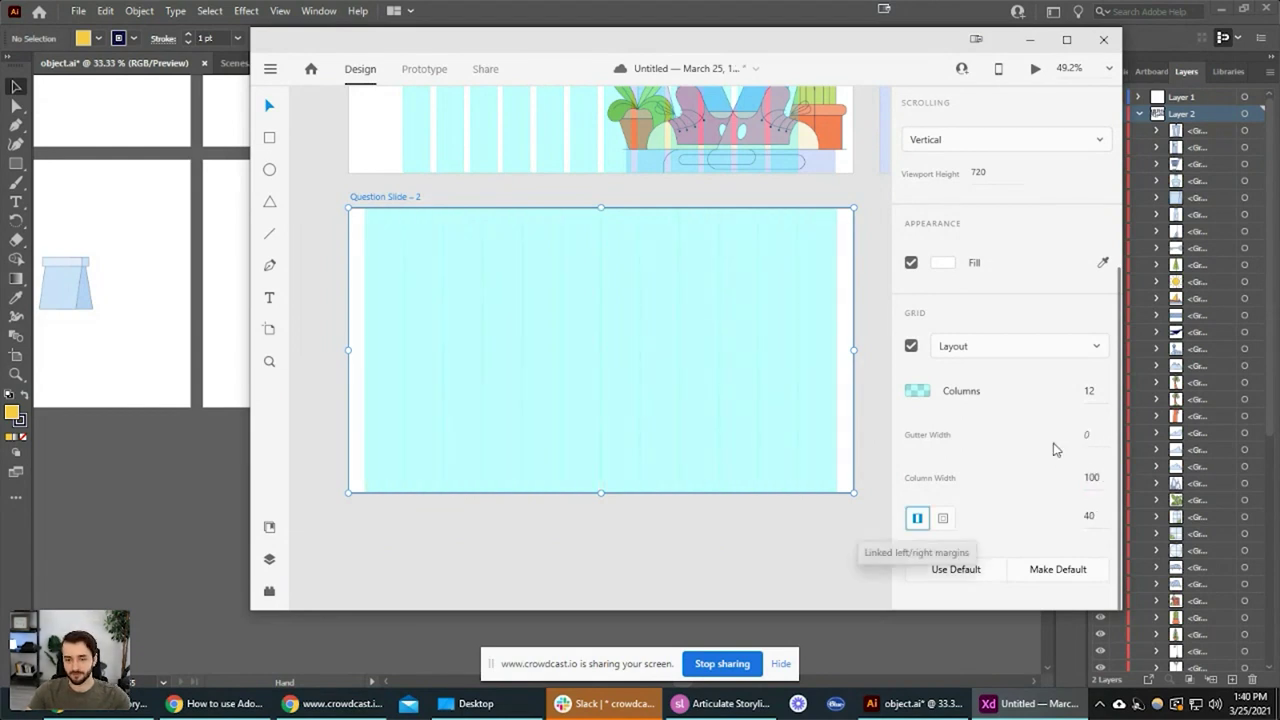
Set the gutter width of the Question Slide – 2 layout grid to 20
left_click(1090, 436)
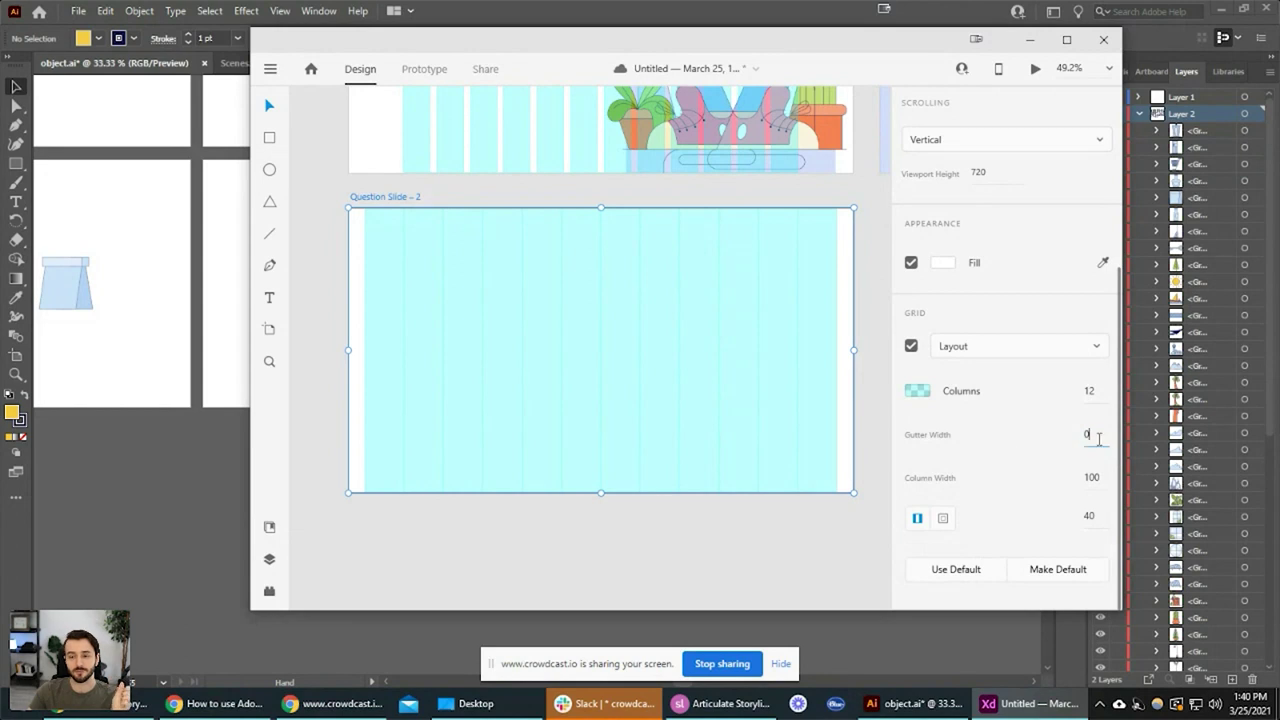
type("20")
key("Tab")
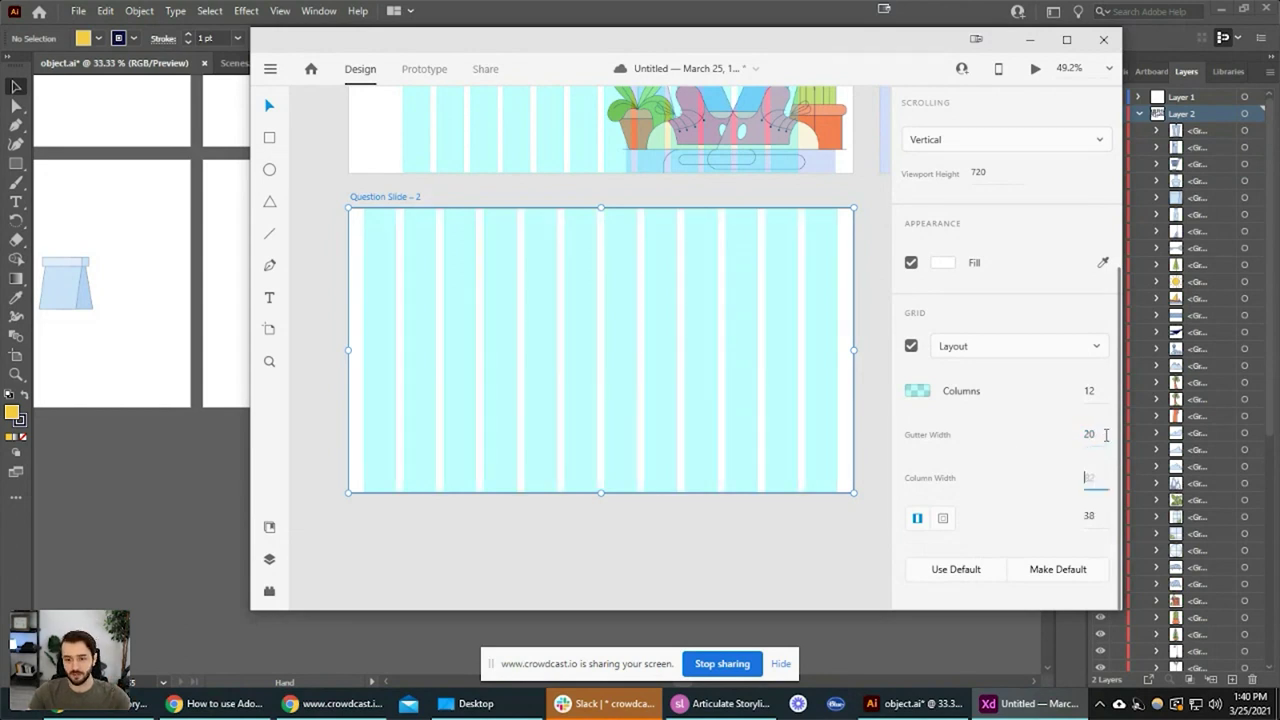
Try a column width of 106 for the Question Slide – 2 layout grid, and set it to 90 instead
type("12")
key("BackSpace")
type("06")
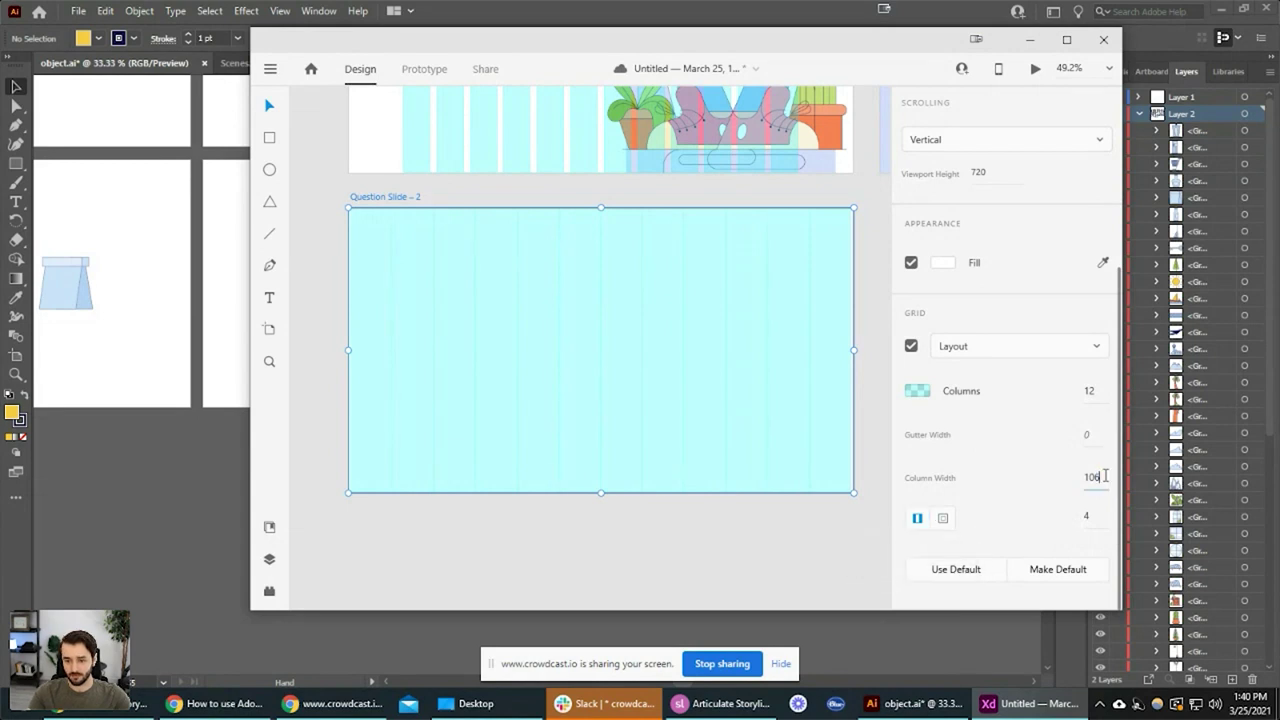
type("90")
key("Return")
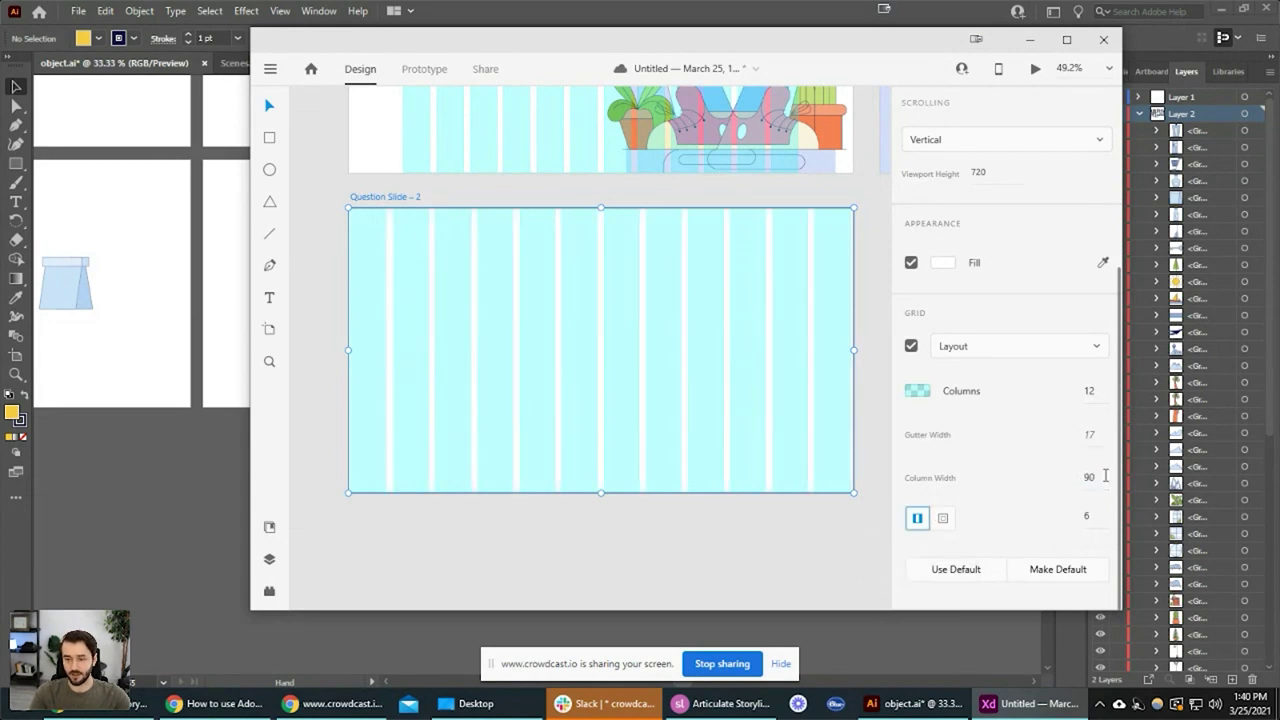
left_click(614, 517)
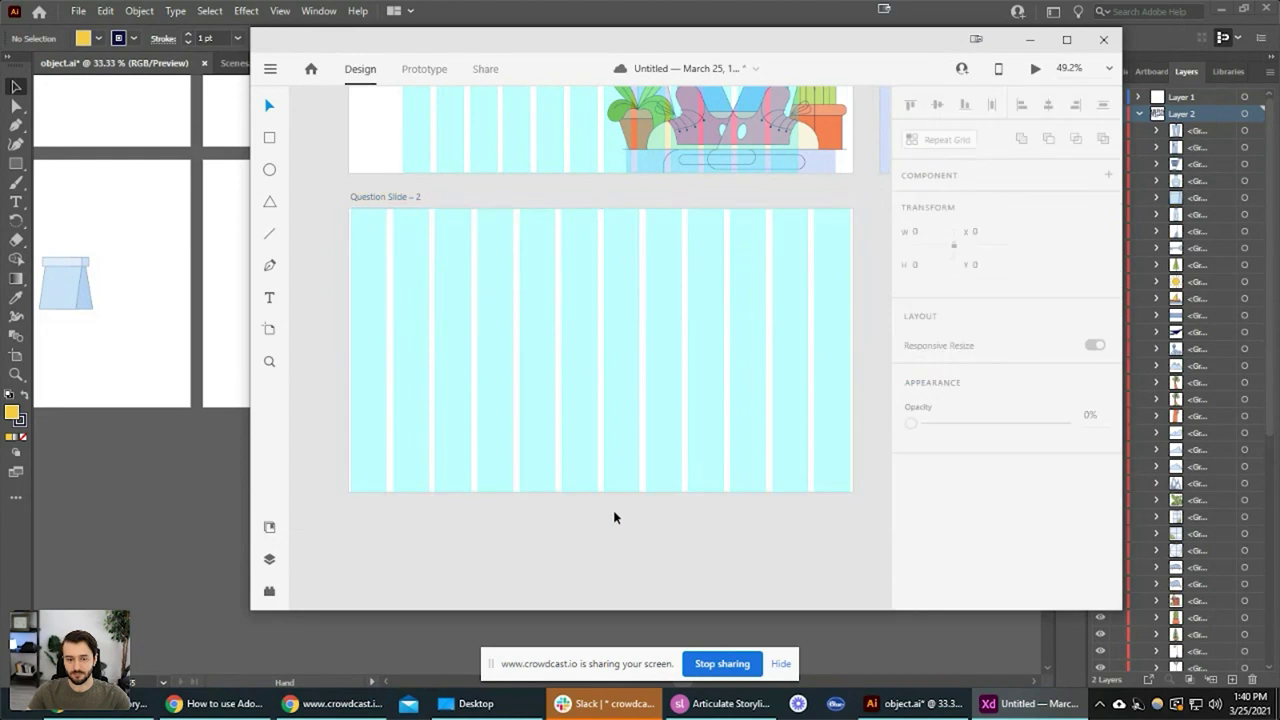
Set the column width of the Question Slide – 2 layout grid to 88
left_click(679, 274)
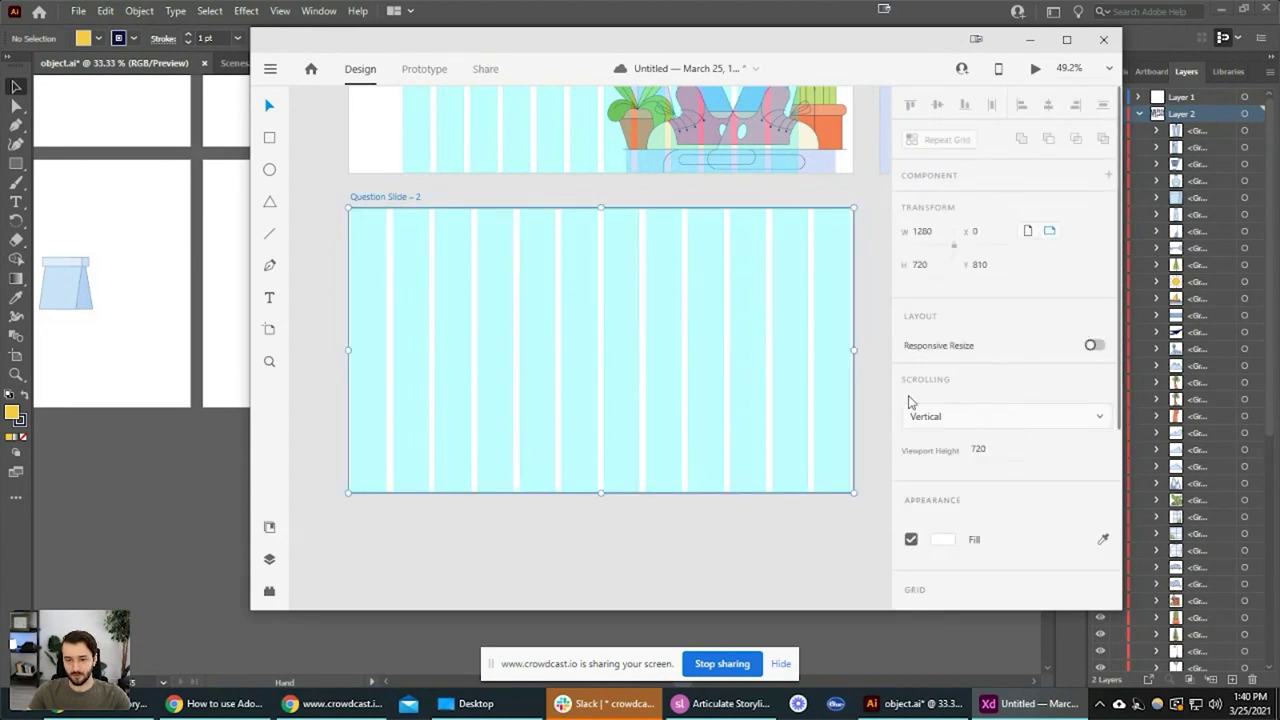
scroll(855, 292, "up", 3)
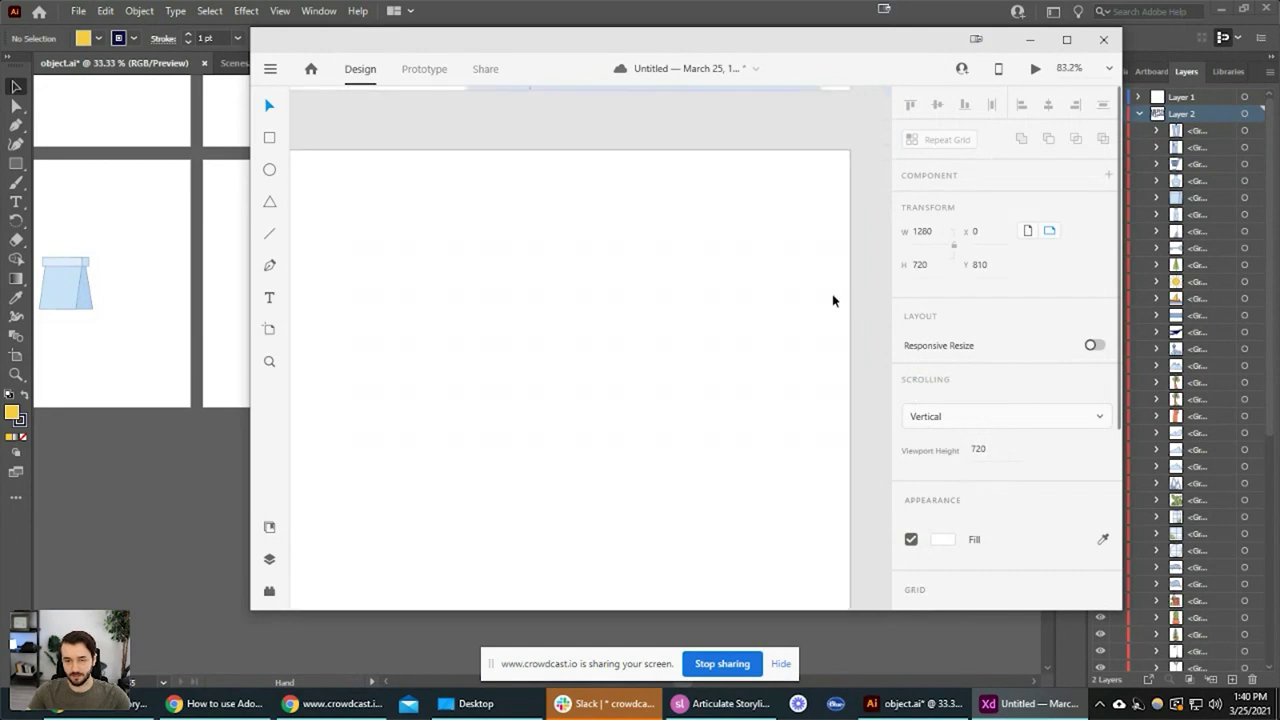
scroll(1005, 434, "down", 4)
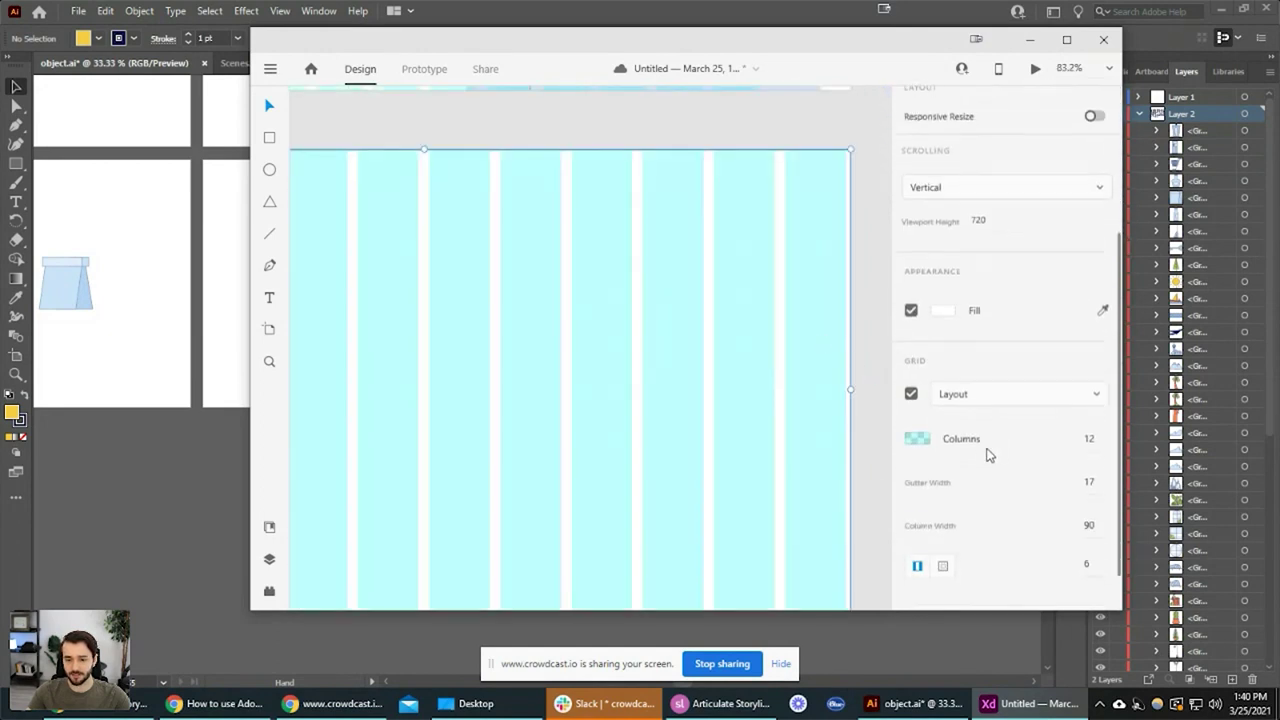
left_click(1090, 476)
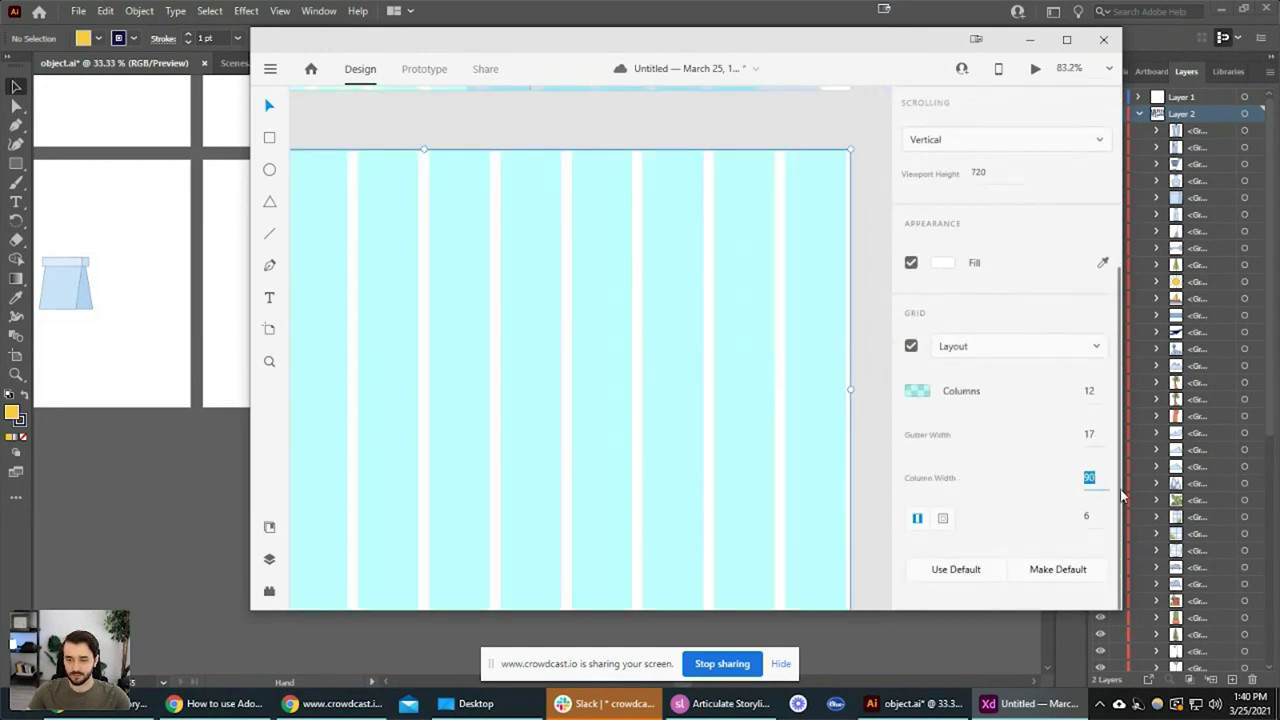
type("88")
key("Tab")
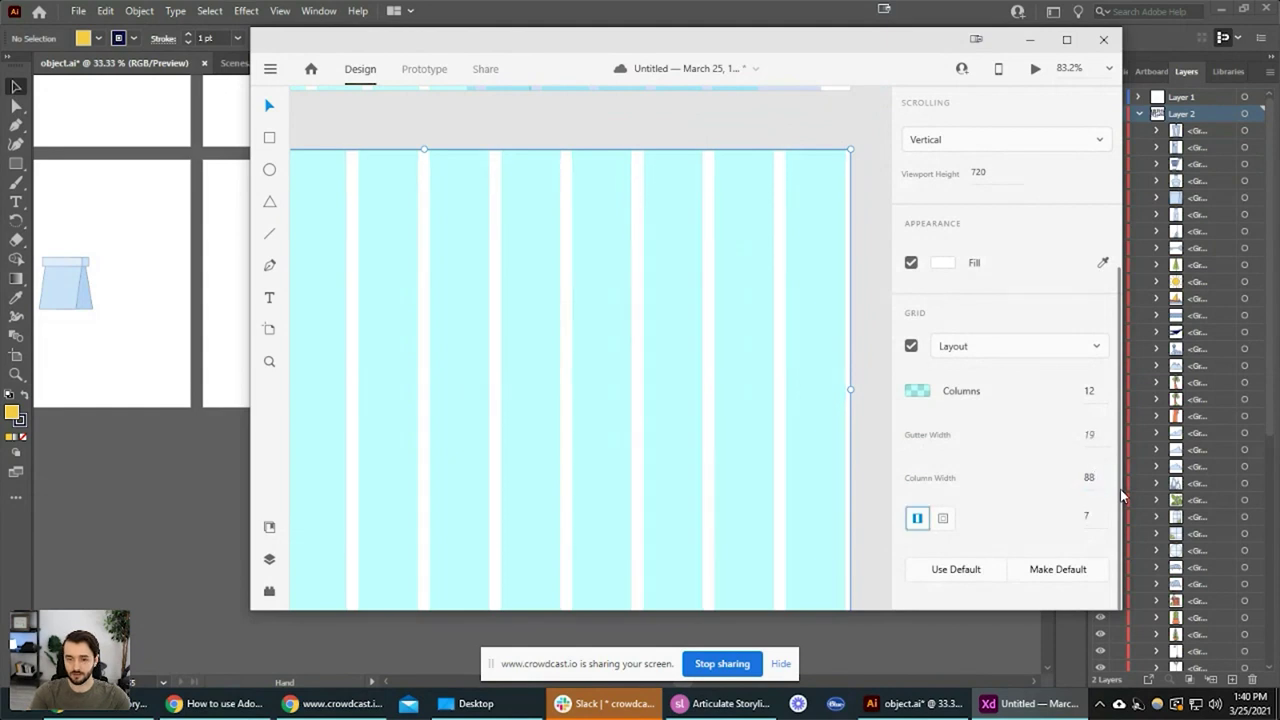
left_click(1090, 486)
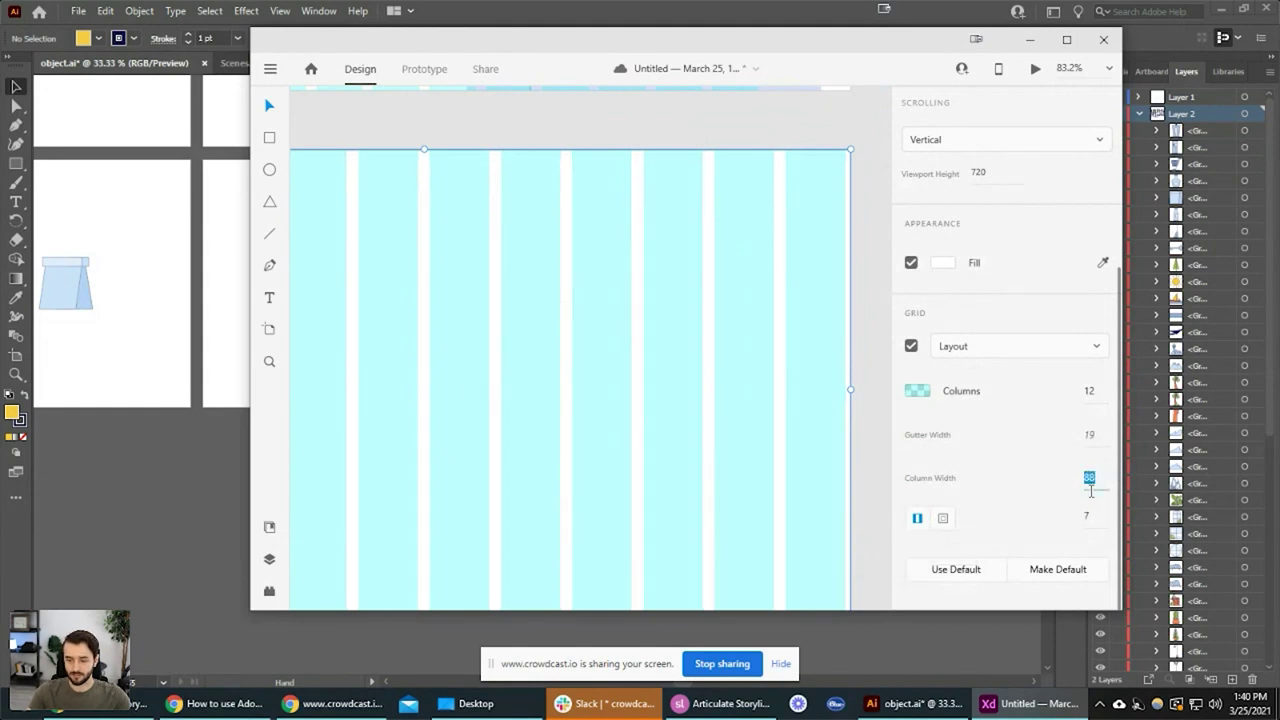
key("Tab")
left_click(1091, 486)
type("8")
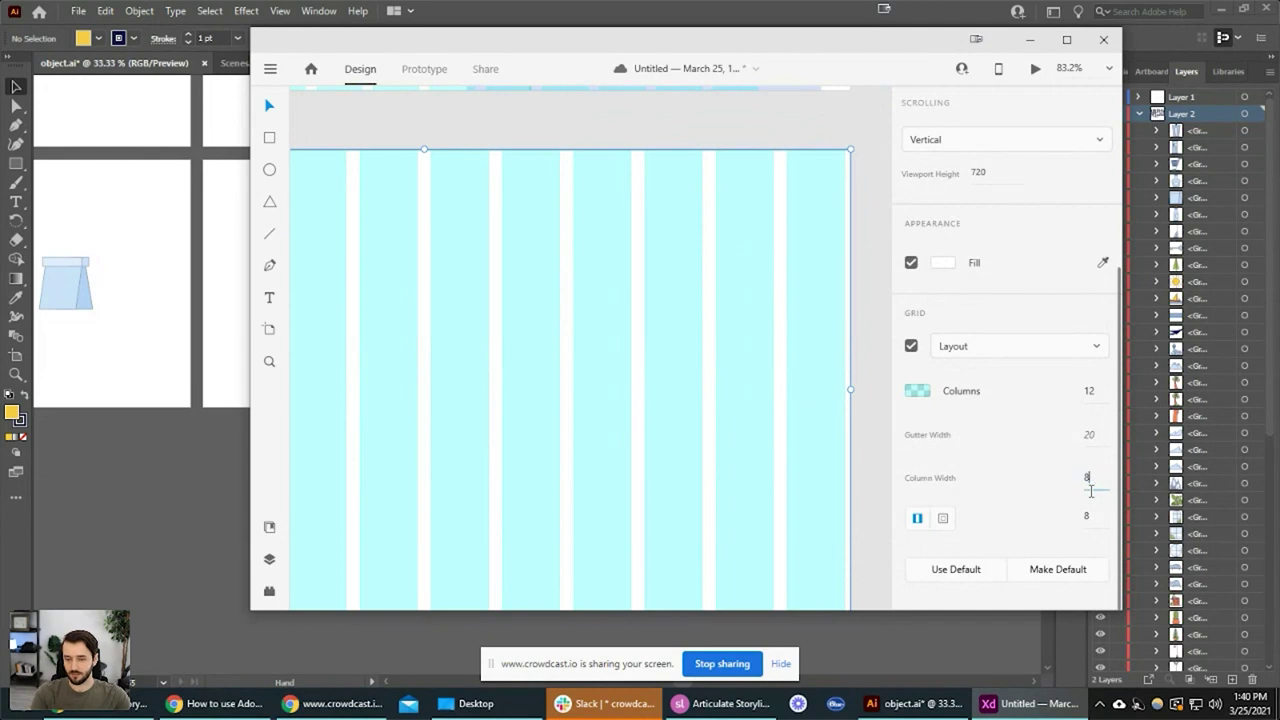
type("8")
left_click(867, 403)
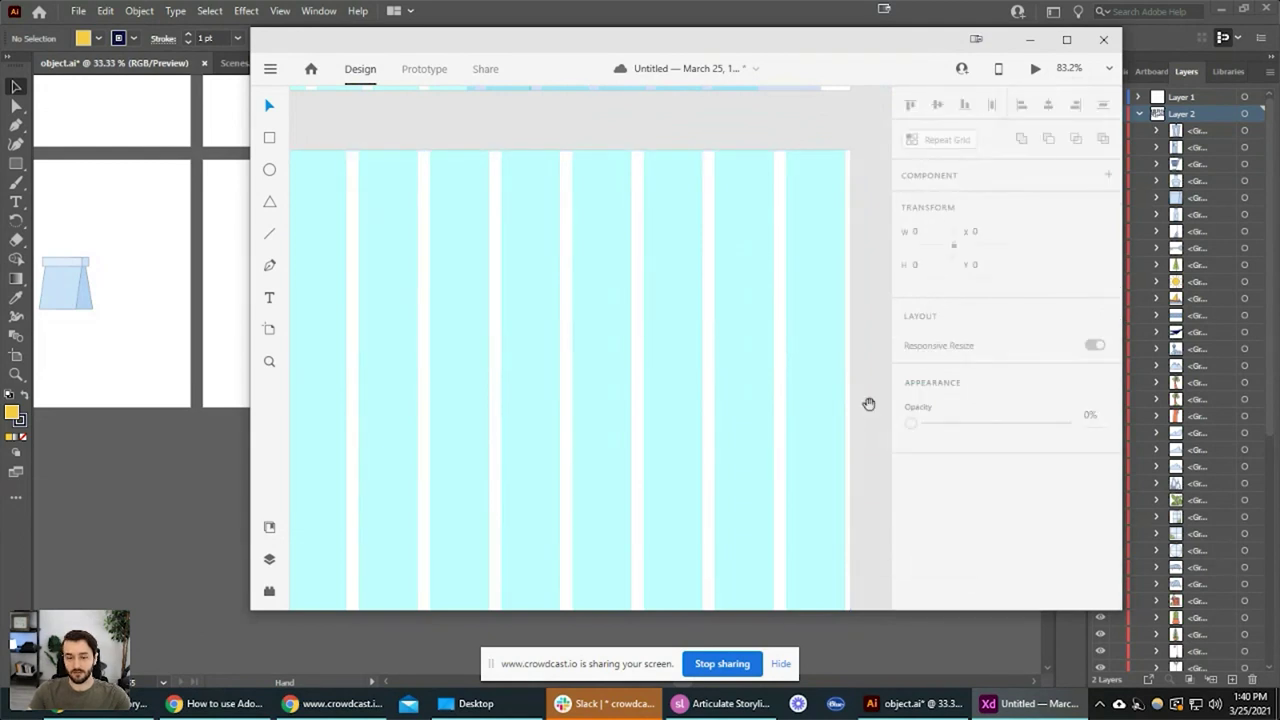
Review the column, gutter and margin settings of the Question Slide – 2 layout grid
scroll(731, 432, "down", 3)
left_click_drag(771, 394, 884, 325)
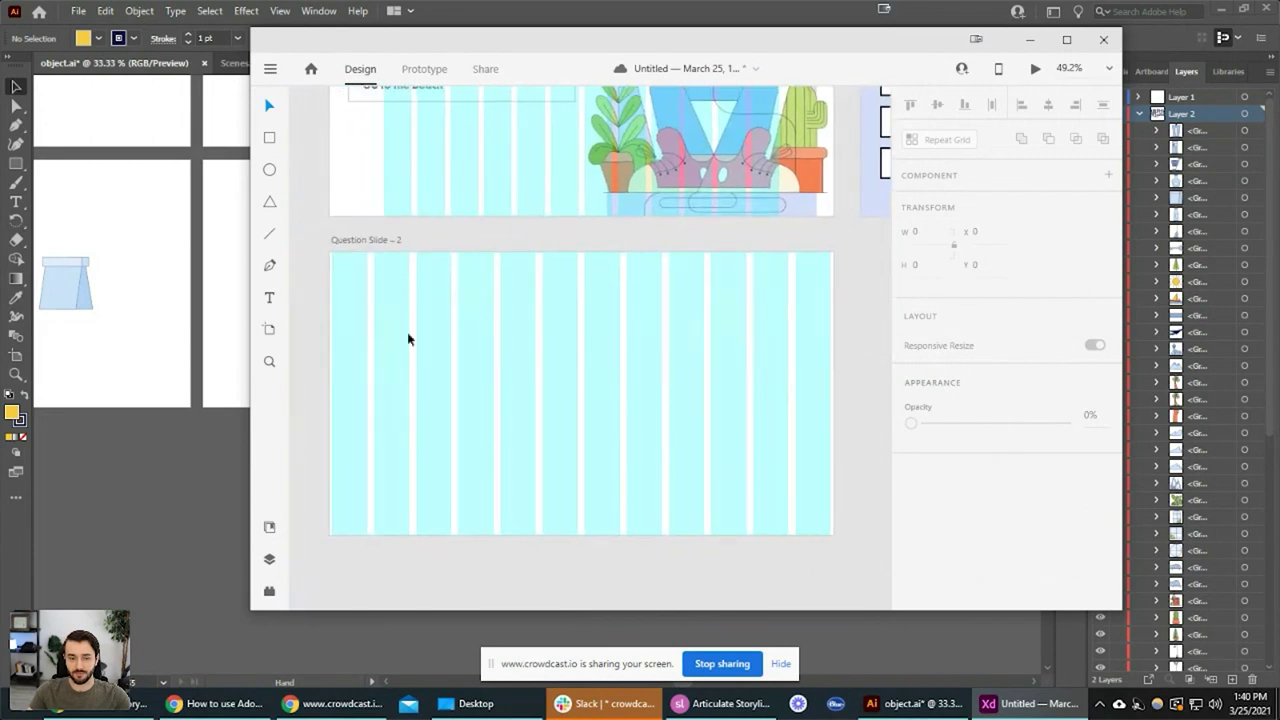
left_click(371, 239)
scroll(977, 552, "down", 1)
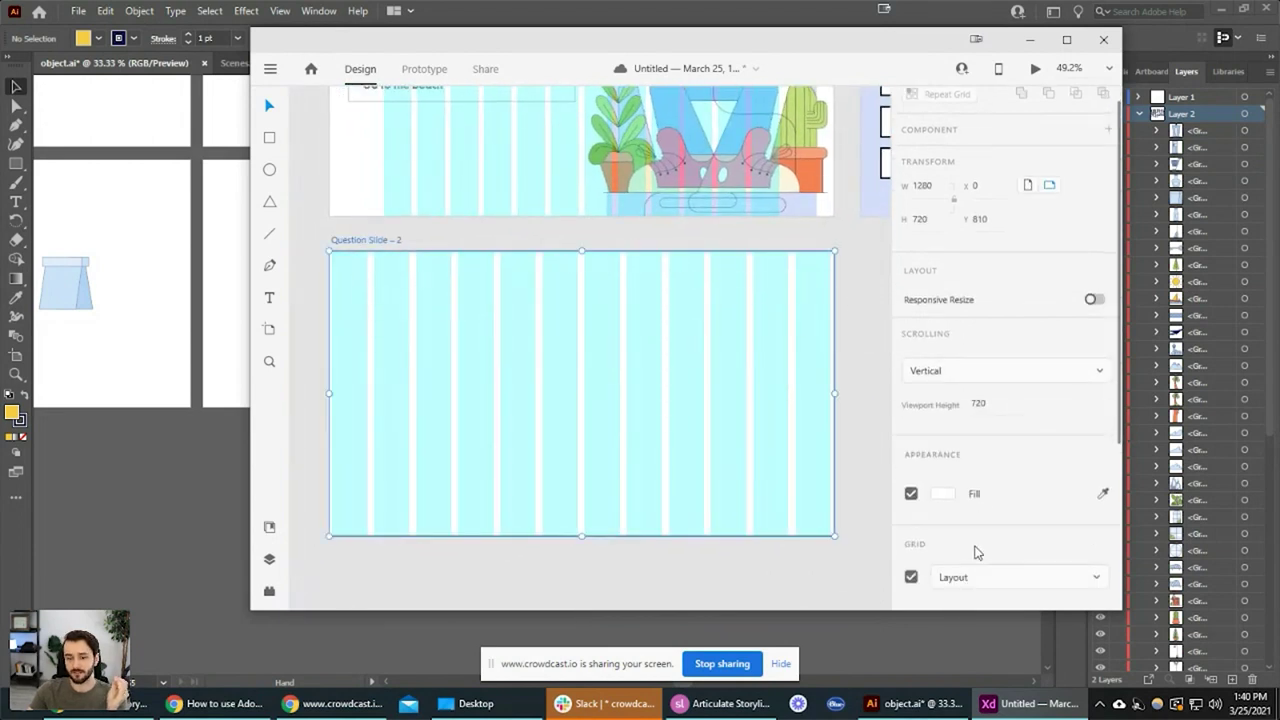
scroll(977, 552, "down", 3)
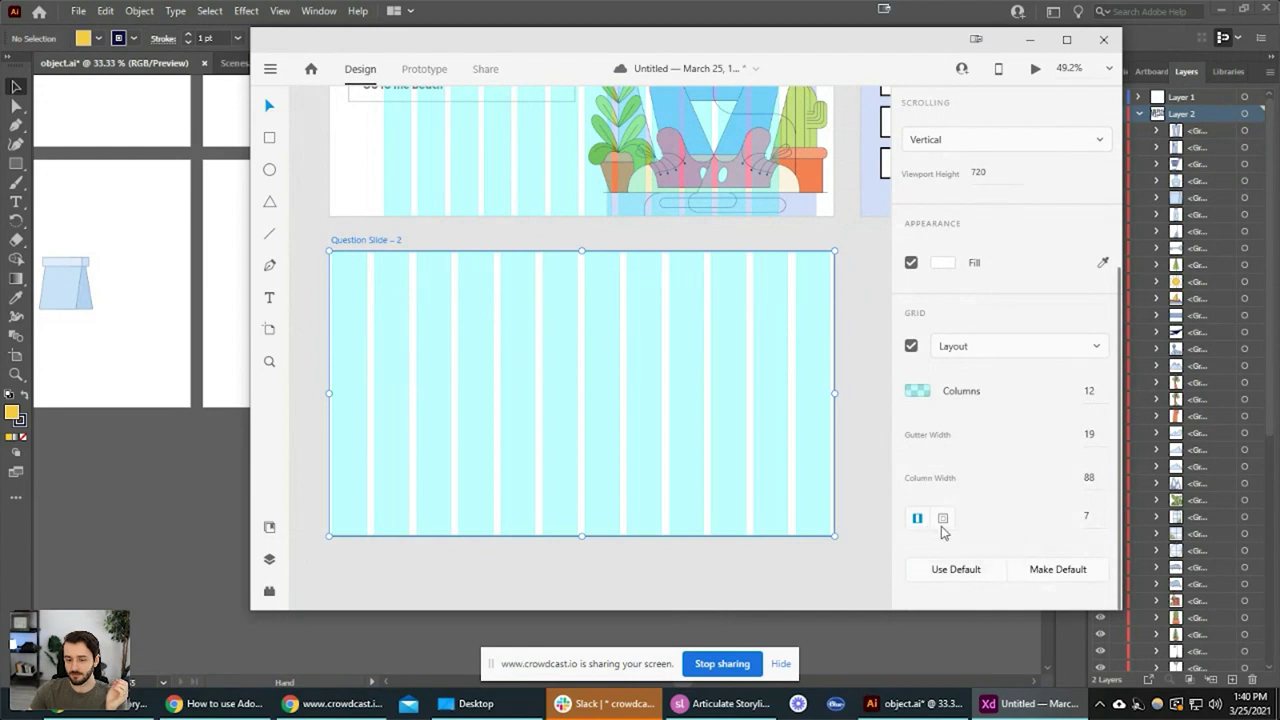
left_click(876, 428)
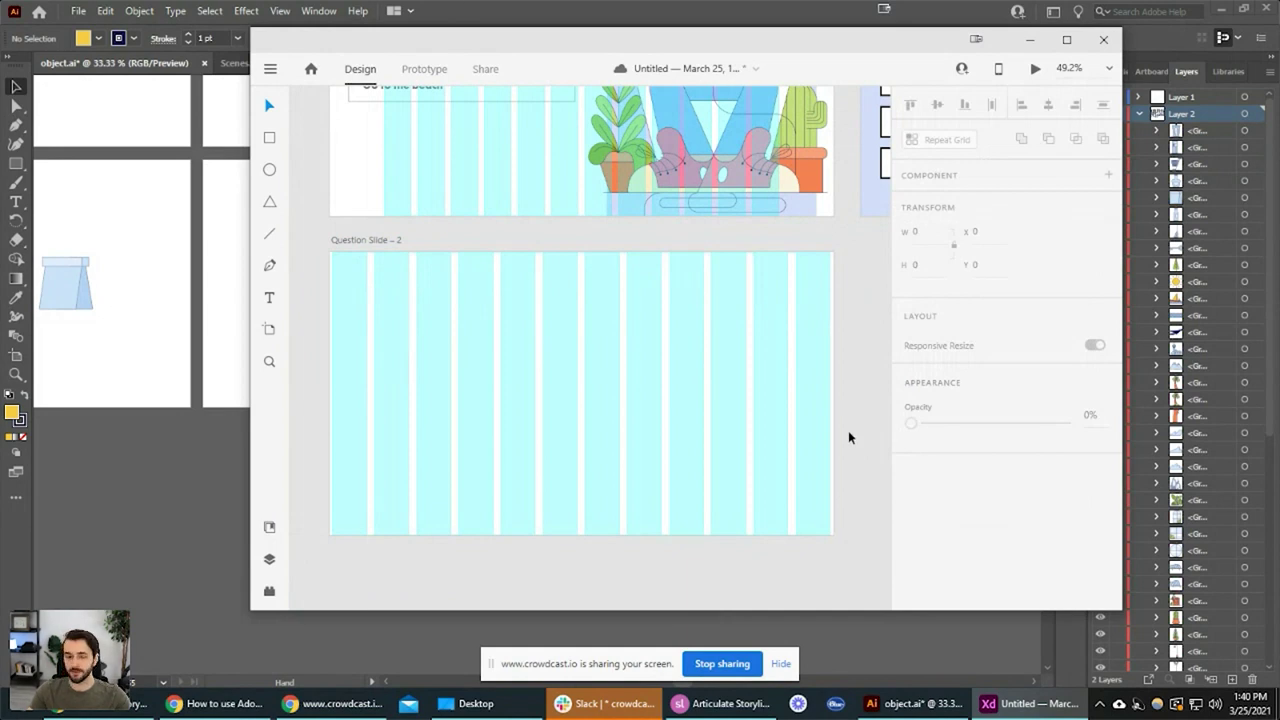
Turn off the layout grid for the Question Slide – 1 artboard
left_click_drag(848, 354, 515, 492)
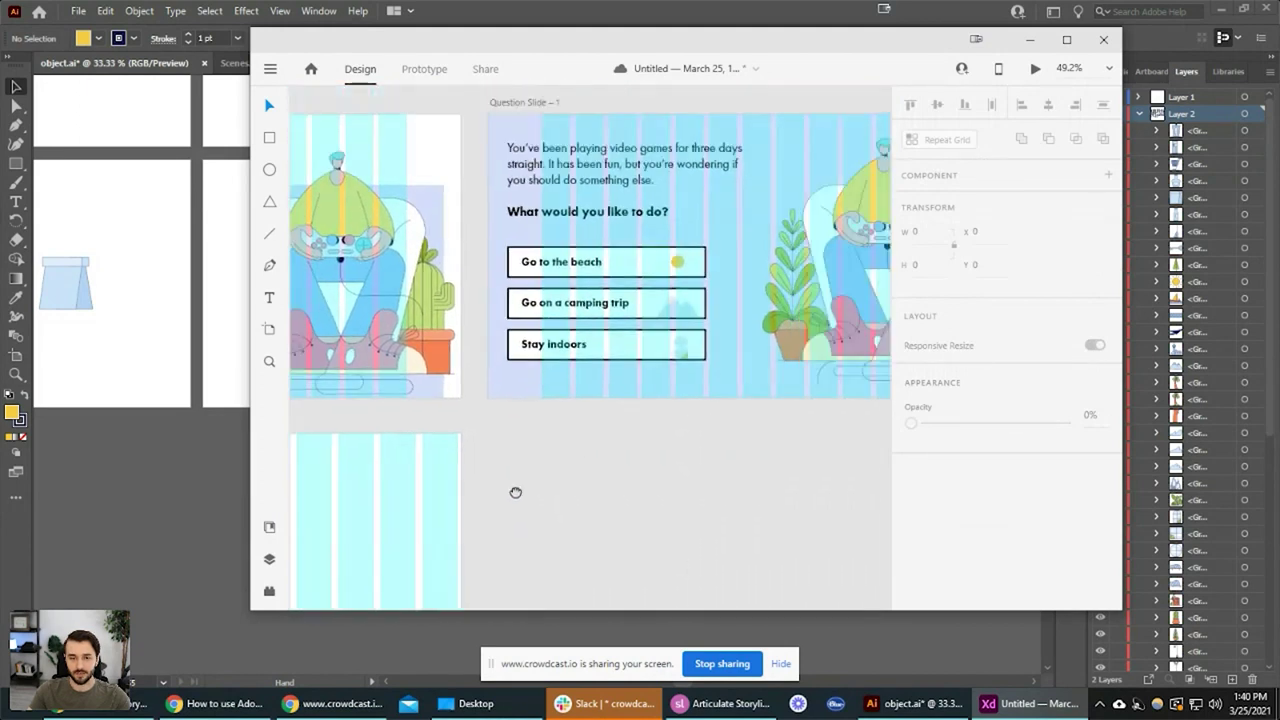
scroll(515, 492, "right", 3)
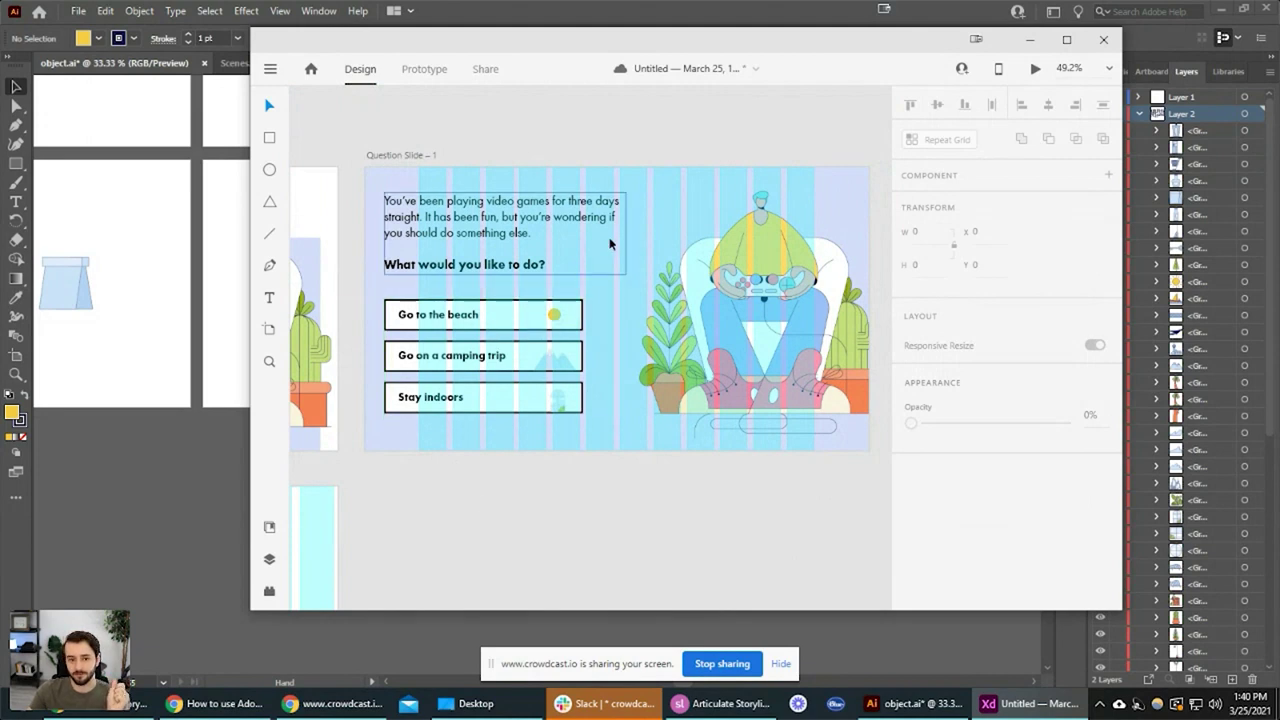
left_click(418, 155)
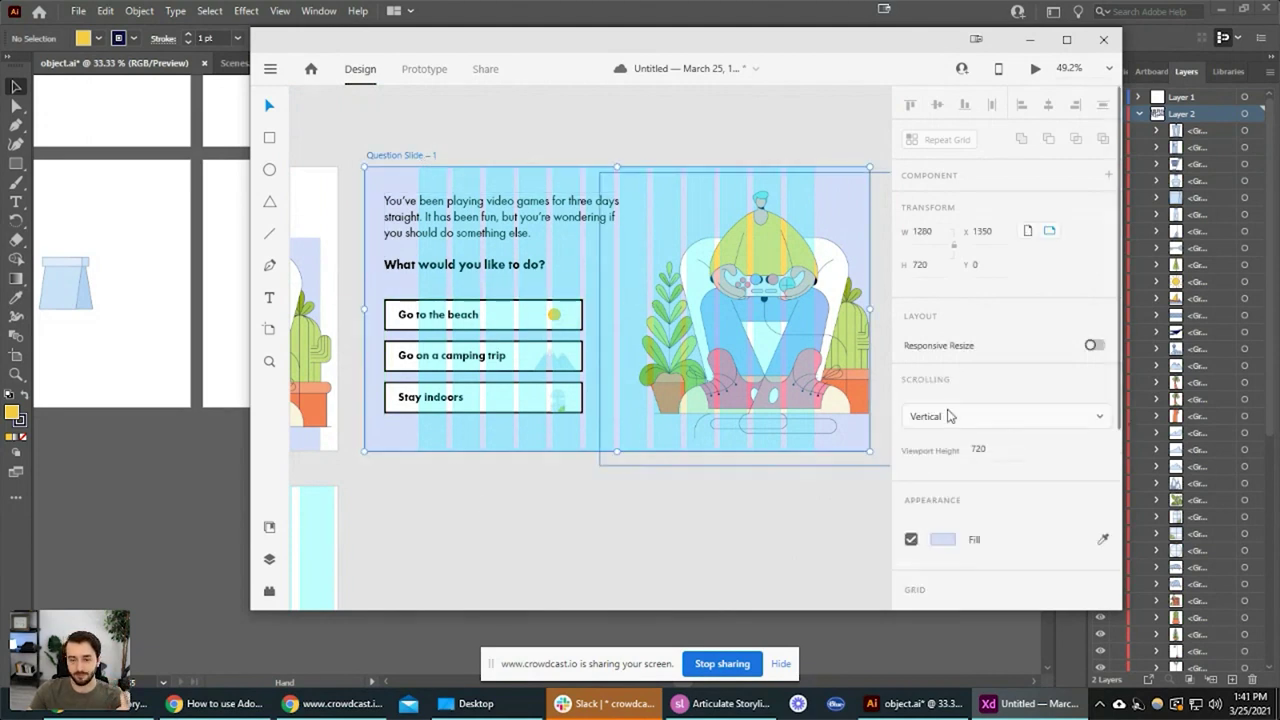
scroll(1013, 460, "down", 5)
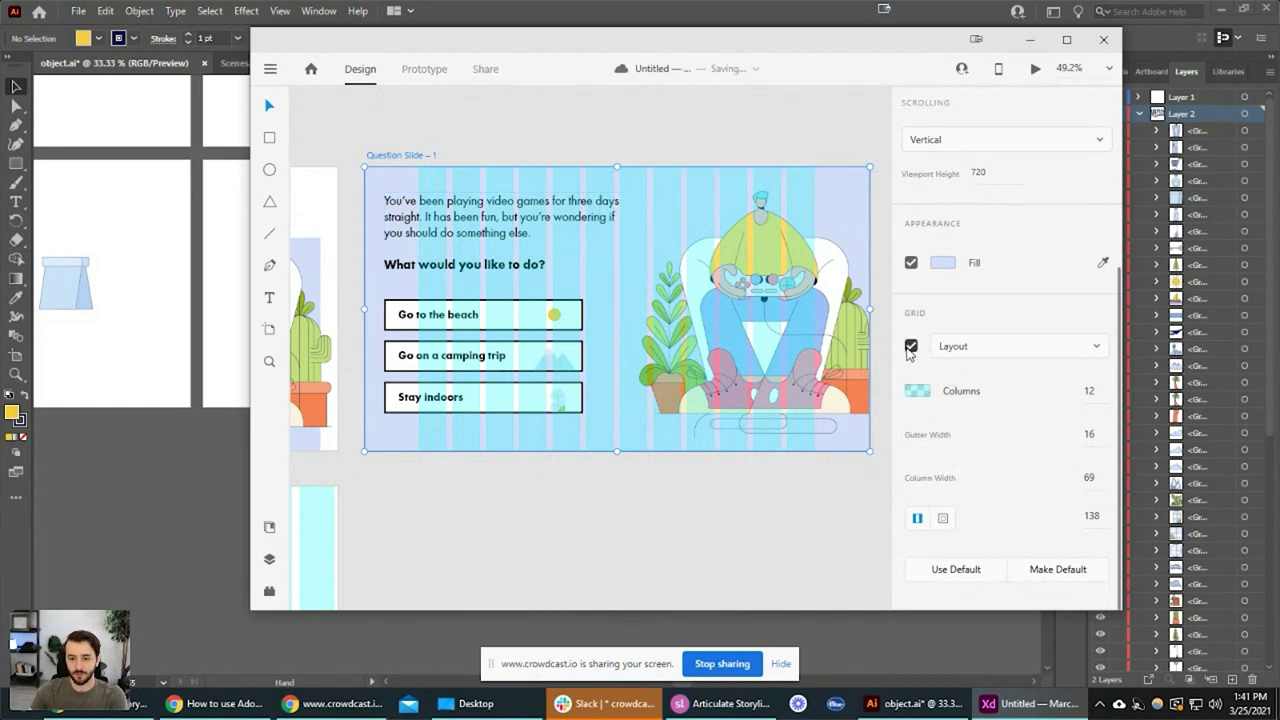
left_click(910, 346)
left_click(702, 494)
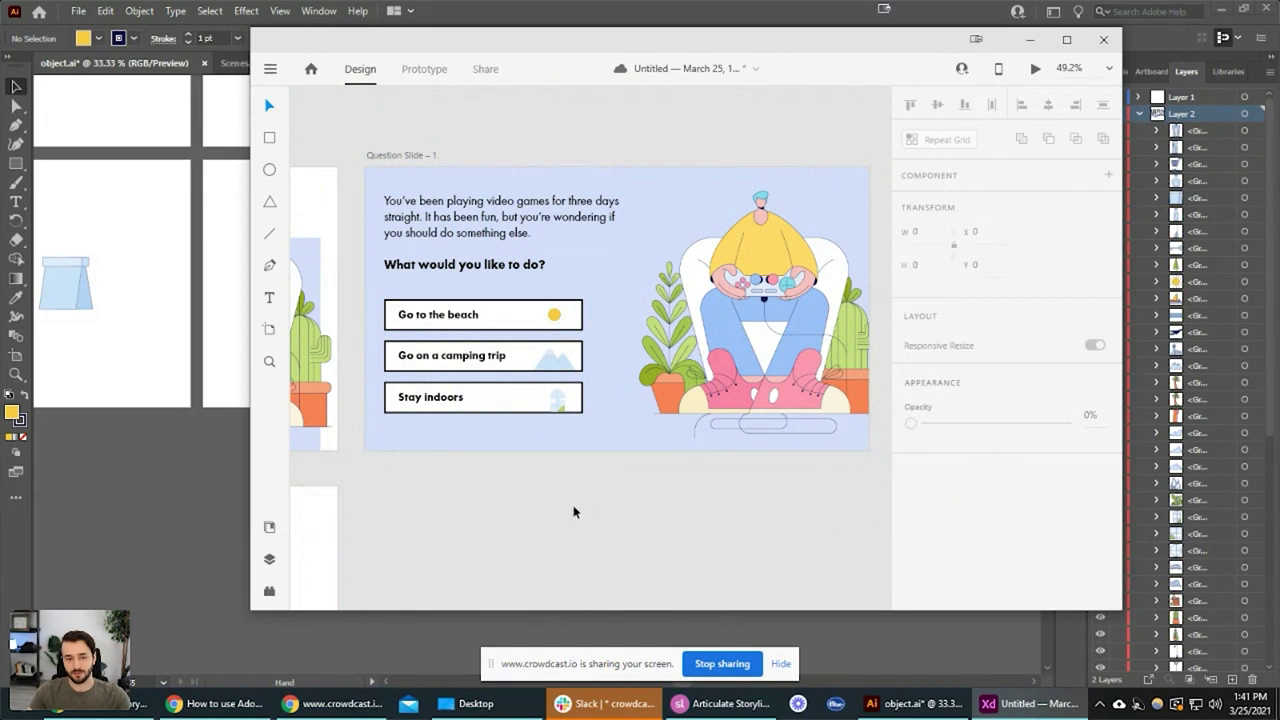
Duplicate the Question Slide – 1 artboard and place the copy directly below the original
scroll(573, 512, "down", 3)
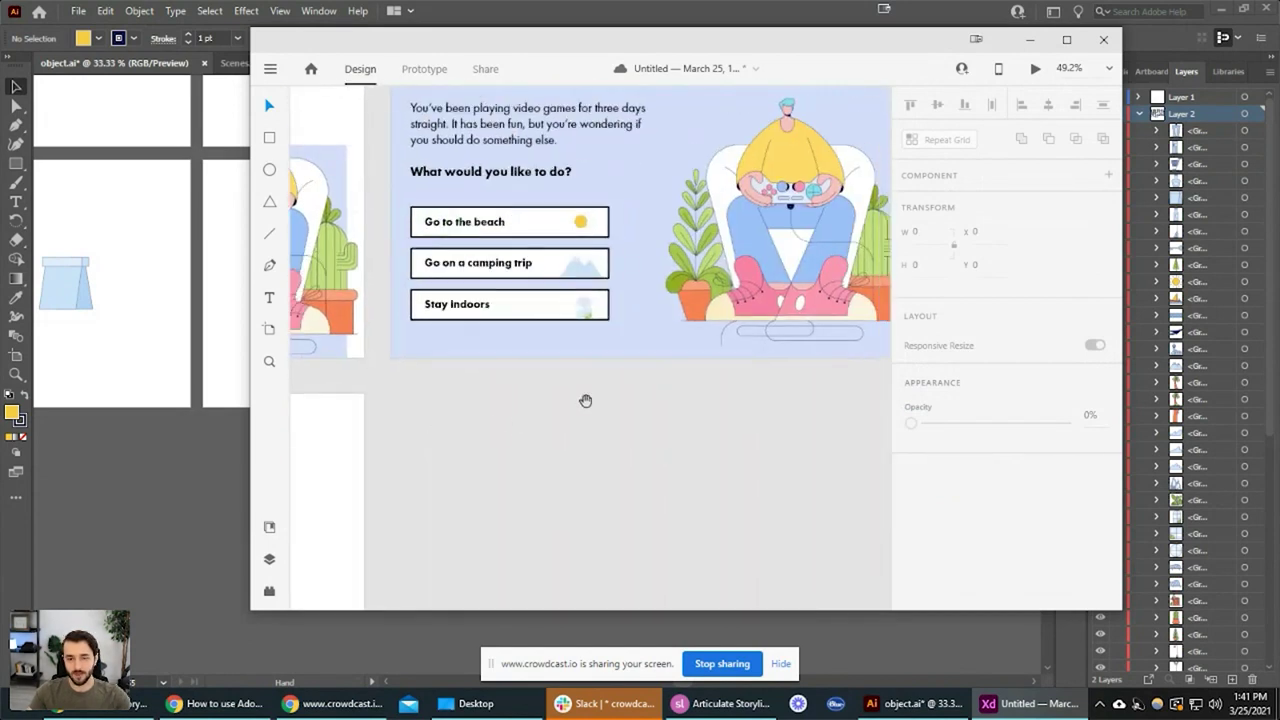
left_click_drag(586, 401, 563, 477)
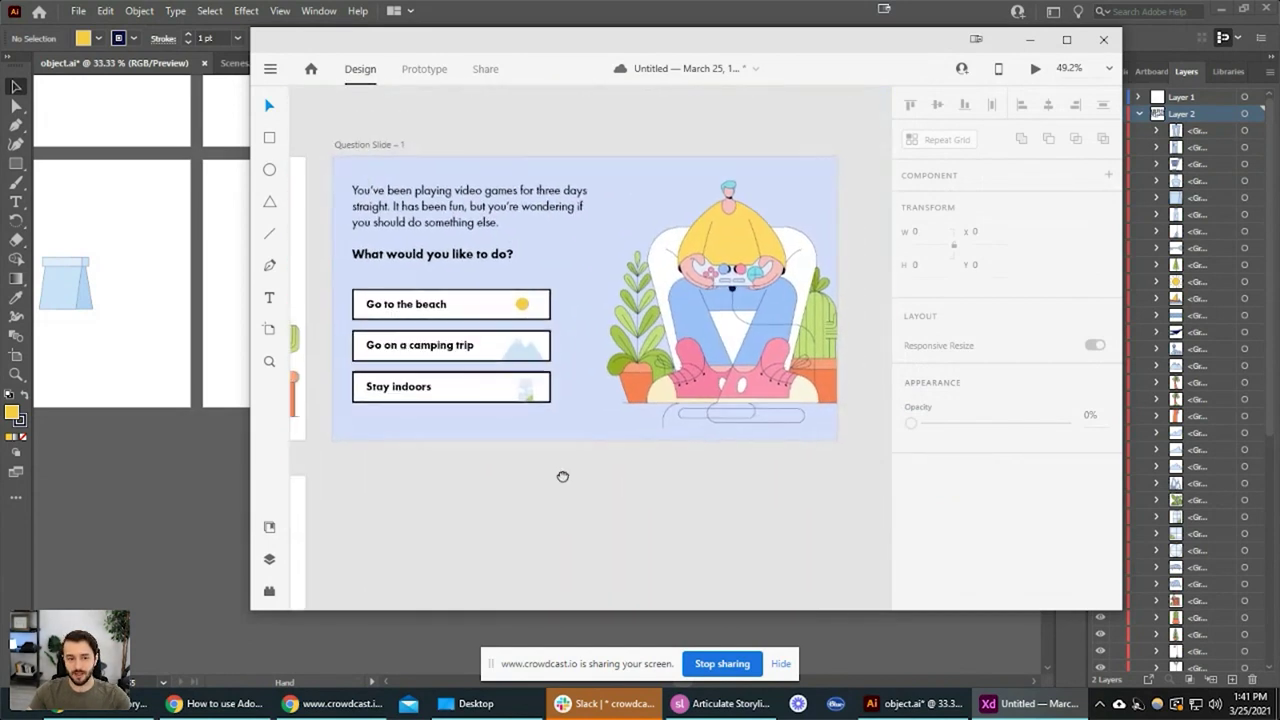
left_click(382, 146)
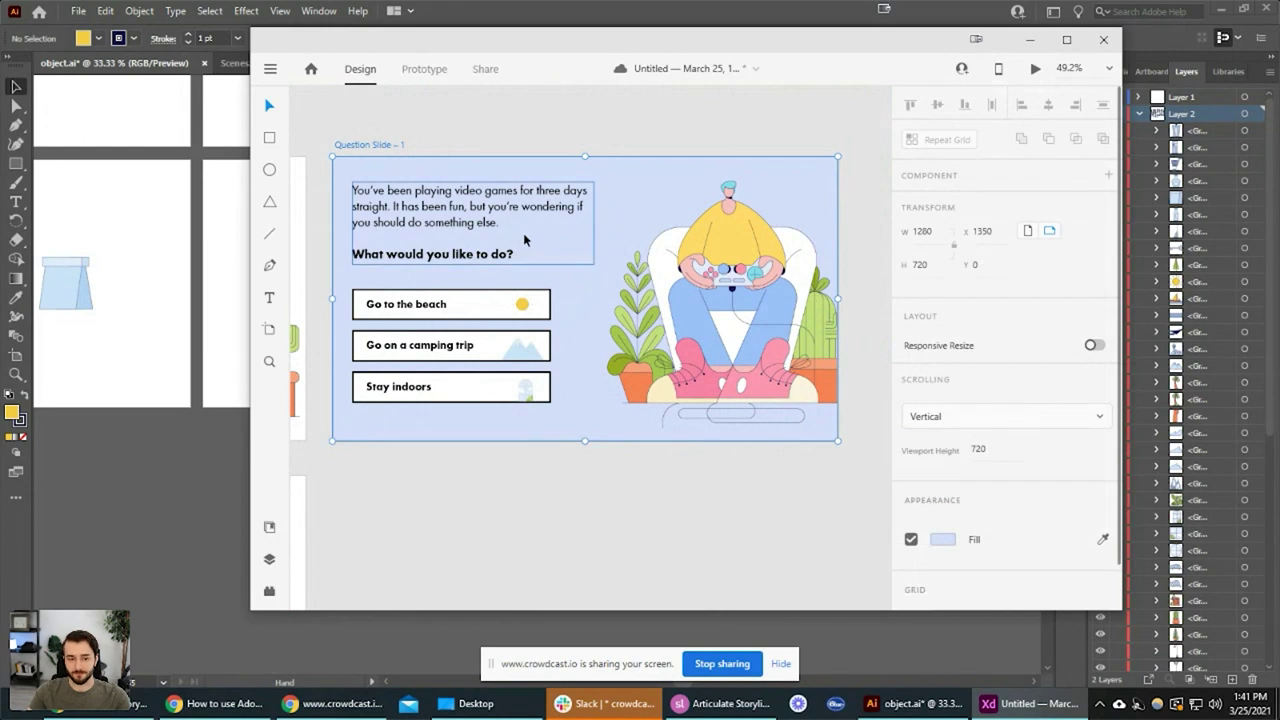
key("ctrl+d")
scroll(480, 517, "right", 5)
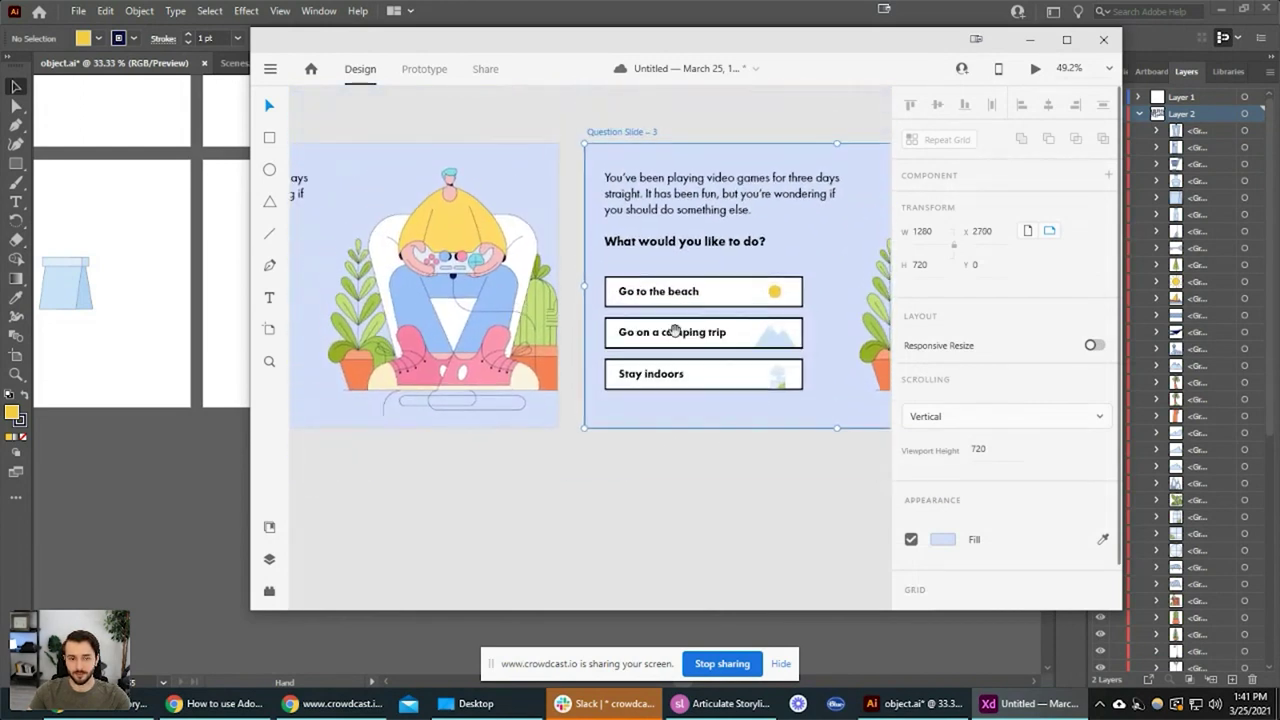
scroll(676, 331, "down", 5)
left_click_drag(655, 190, 408, 343)
left_click(415, 181)
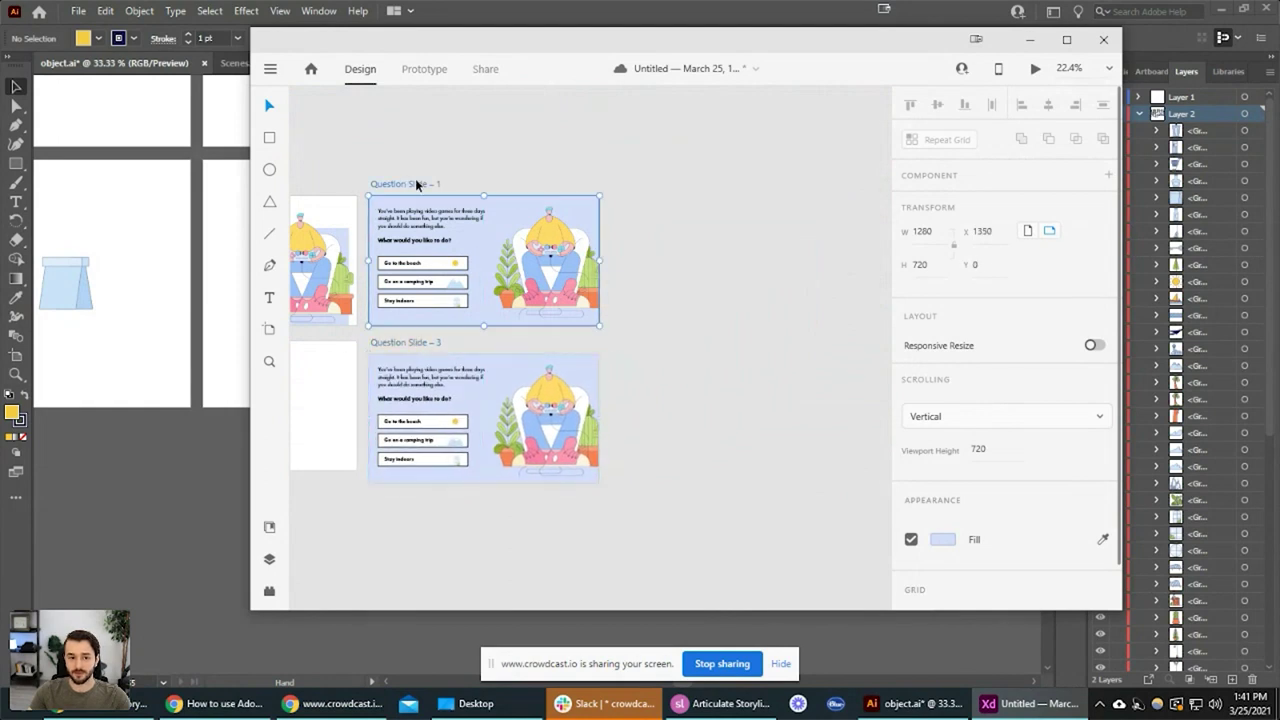
left_click(746, 346)
Import beach.png from the Desktop folder onto the Question Slide – 3 artboard
scroll(363, 360, "up", 4)
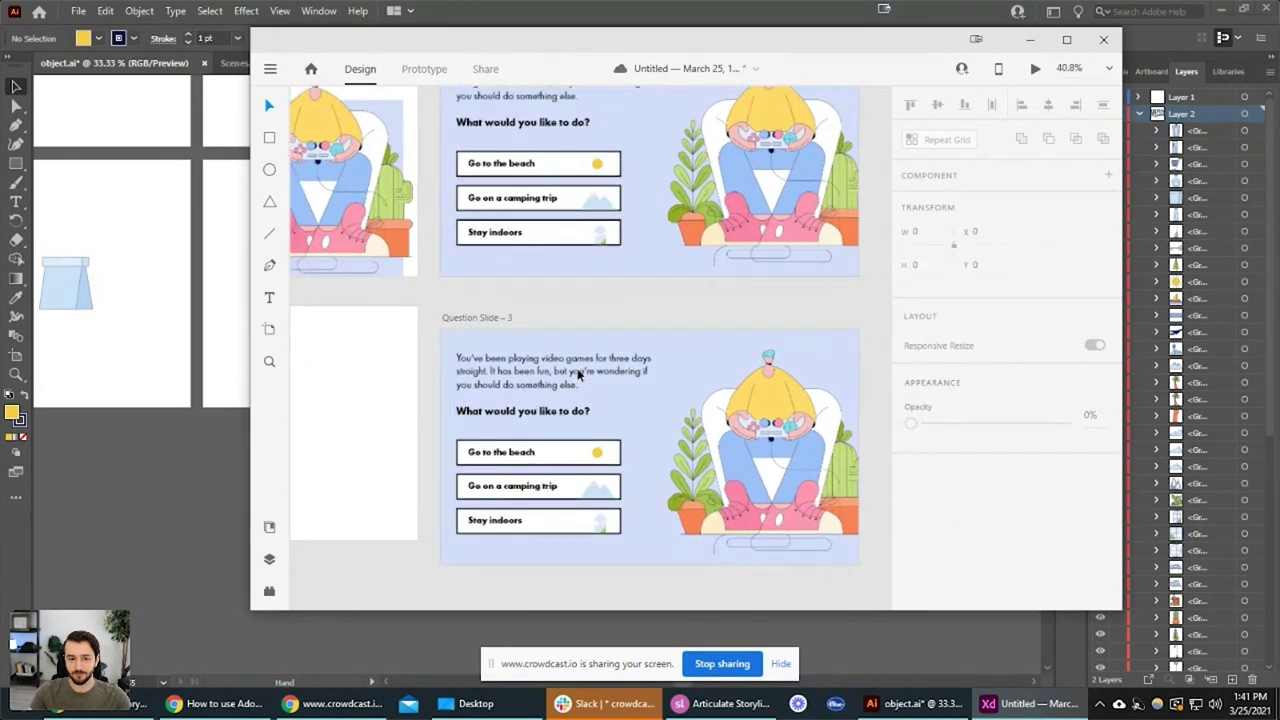
scroll(577, 368, "up", 2)
scroll(606, 366, "down", 2)
left_click(662, 400)
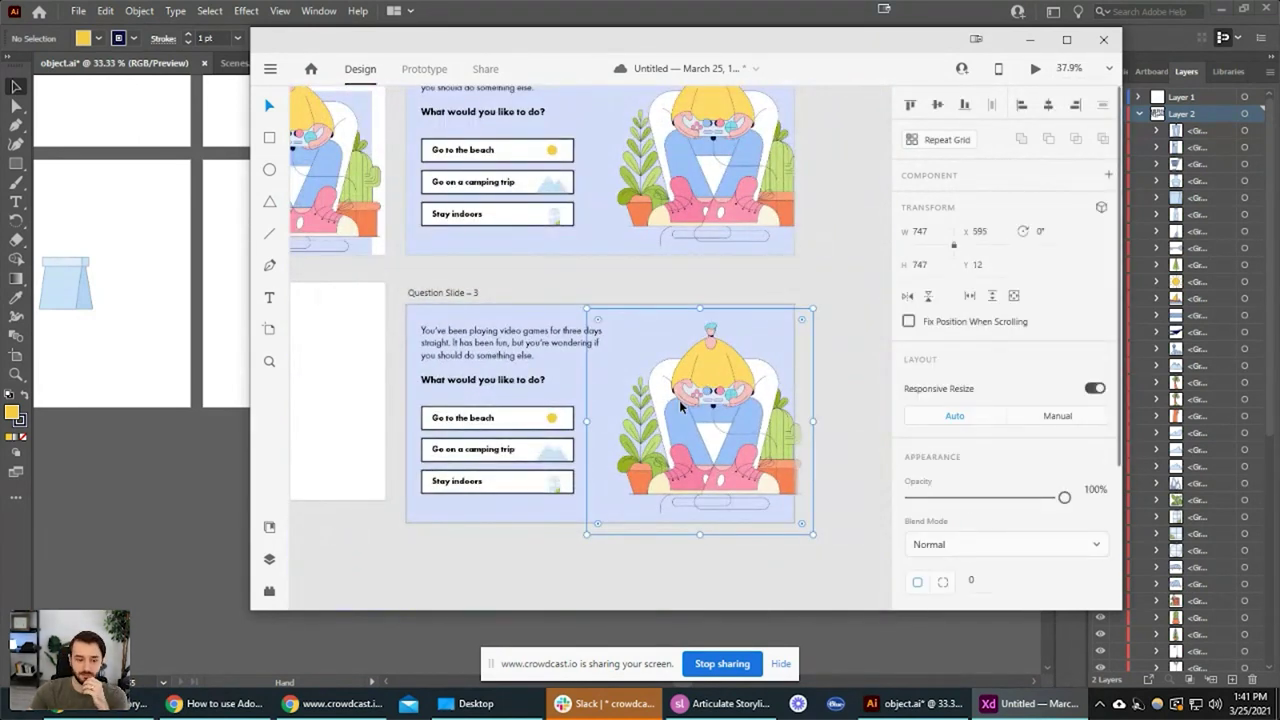
left_click(476, 703)
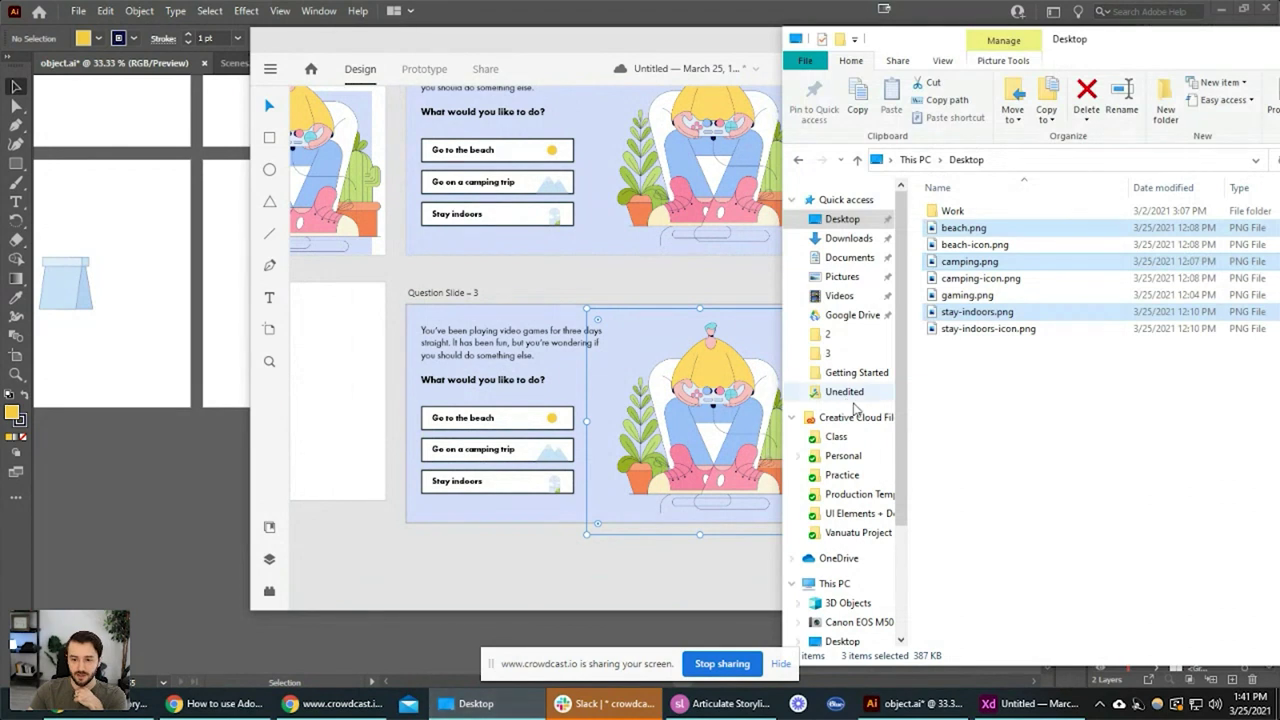
left_click(994, 229)
left_click_drag(997, 234, 668, 317)
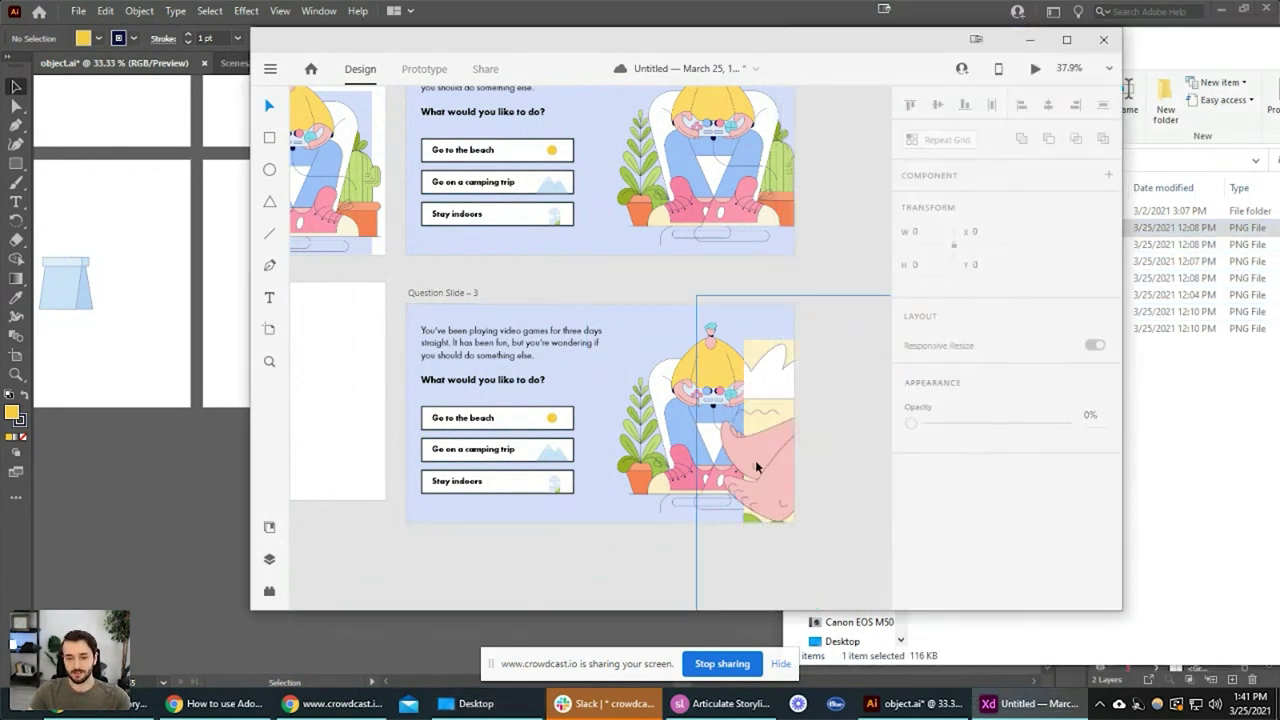
Scale the beach image to about 760 × 760 and position it over the gaming illustration on Question Slide – 3
left_click_drag(566, 264, 700, 415)
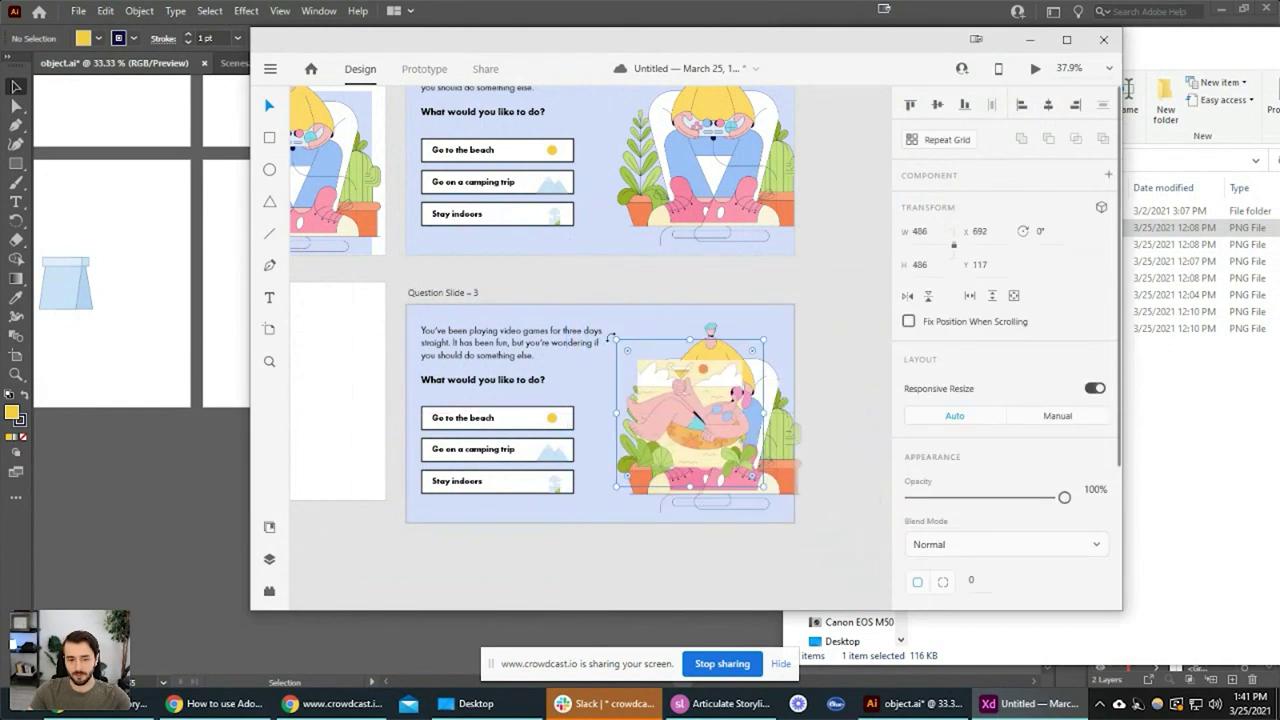
left_click_drag(614, 338, 505, 250)
left_click_drag(680, 390, 737, 447)
left_click_drag(567, 289, 590, 304)
mouse_move(717, 425)
left_mouse_down()
mouse_move(700, 424)
mouse_move(697, 450)
mouse_move(706, 420)
left_mouse_up()
left_click(640, 580)
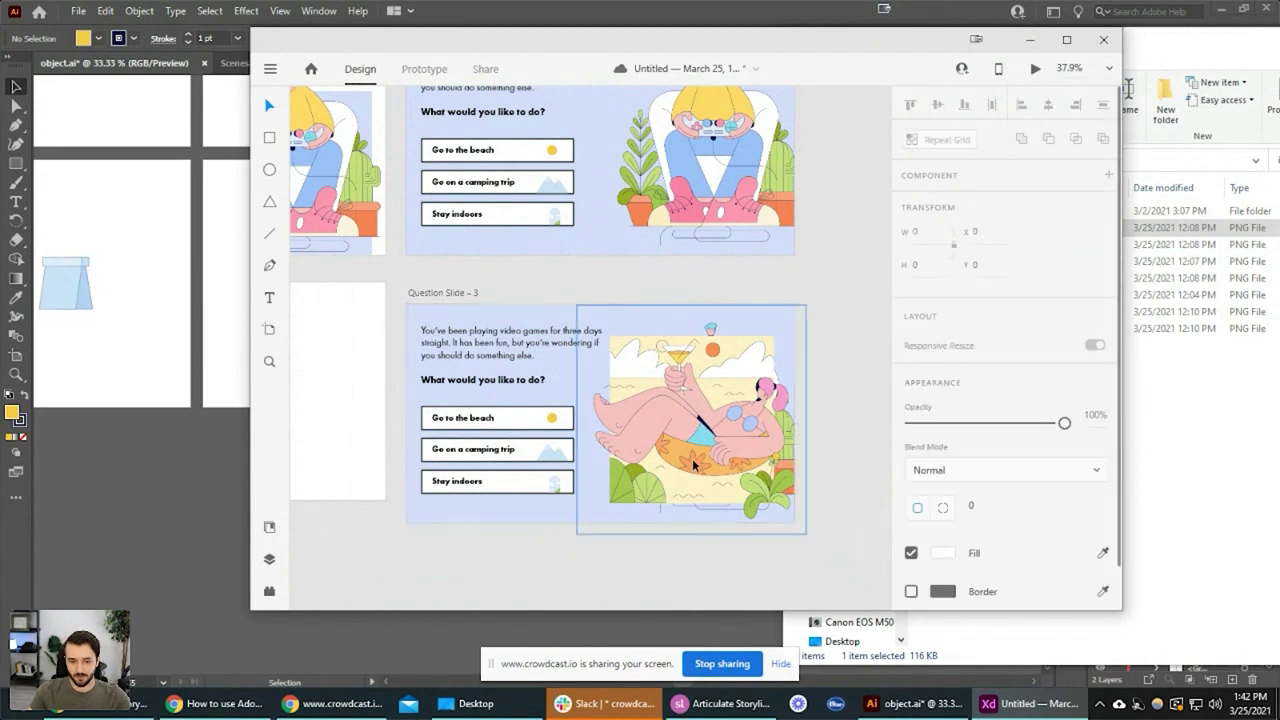
Remove the gaming illustration from Question Slide – 3 and move the beach image to about X 551, Y 16
left_click(693, 463)
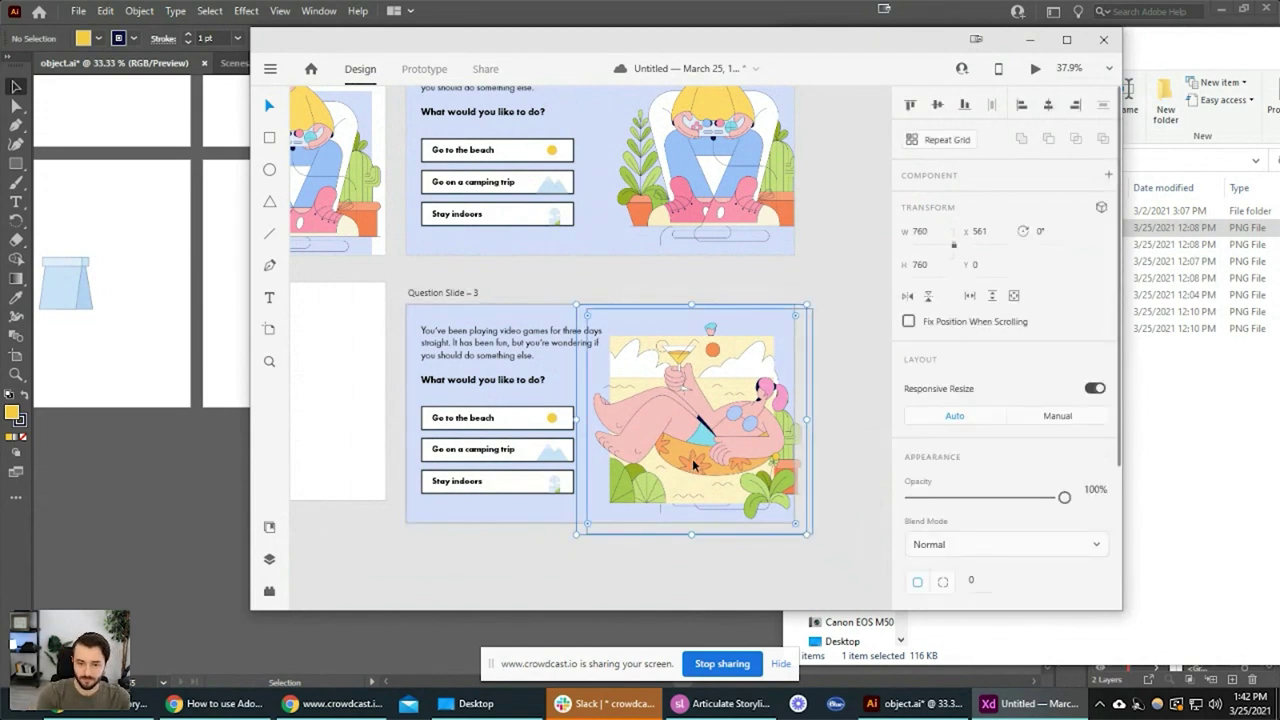
left_click_drag(693, 463, 686, 370)
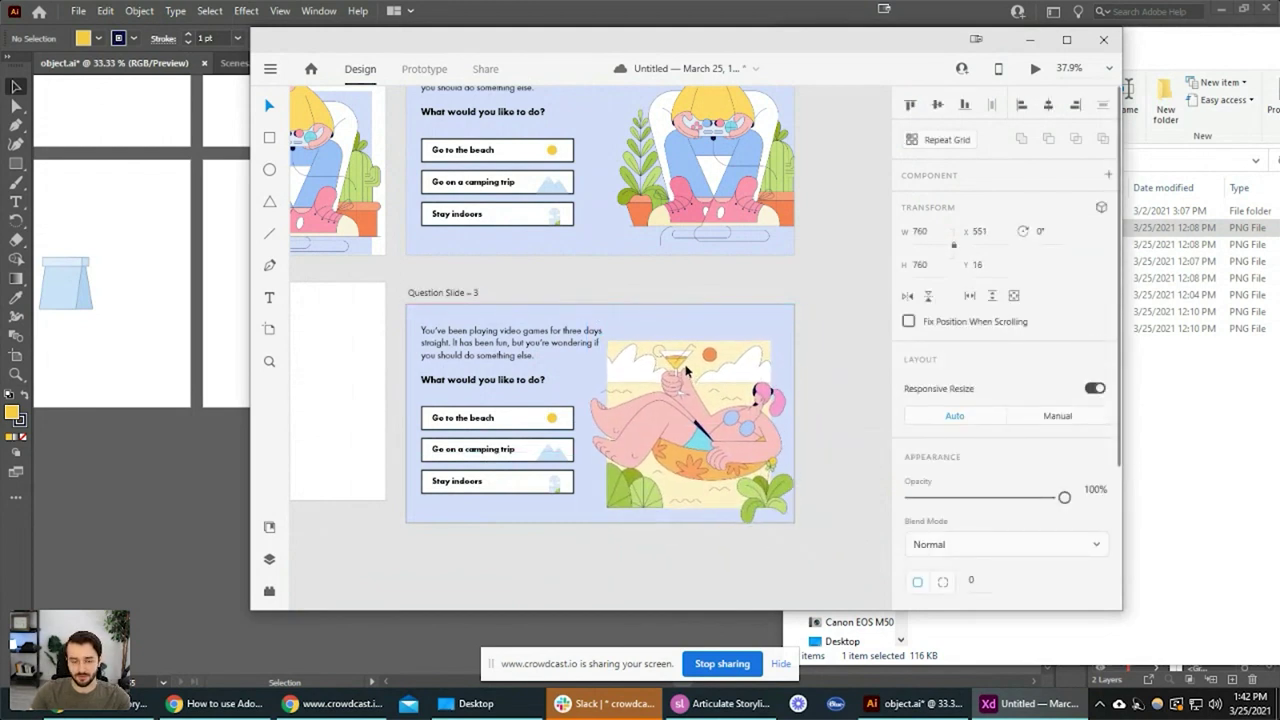
left_click(555, 314)
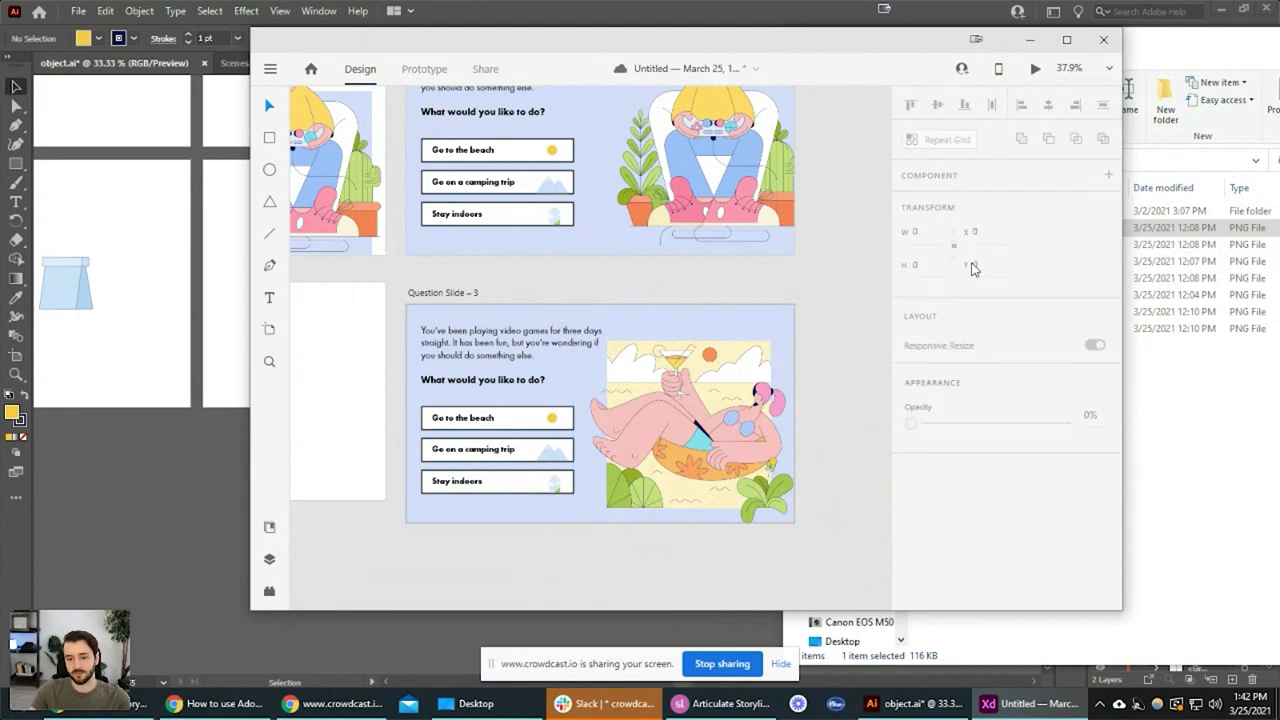
Fill Question Slide – 3 with the pale yellow sampled from the beach image, and move that image to about X 555, Y 0
scroll(732, 351, "up", 3, "ctrl")
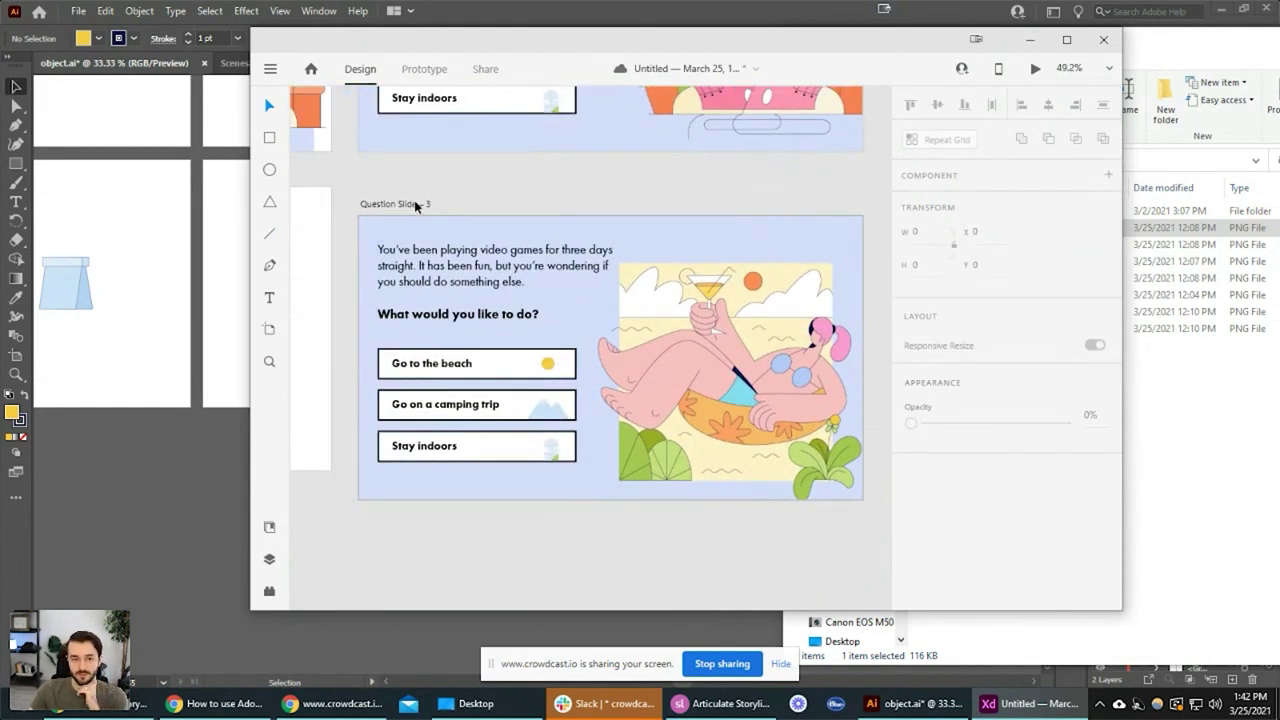
left_click(409, 204)
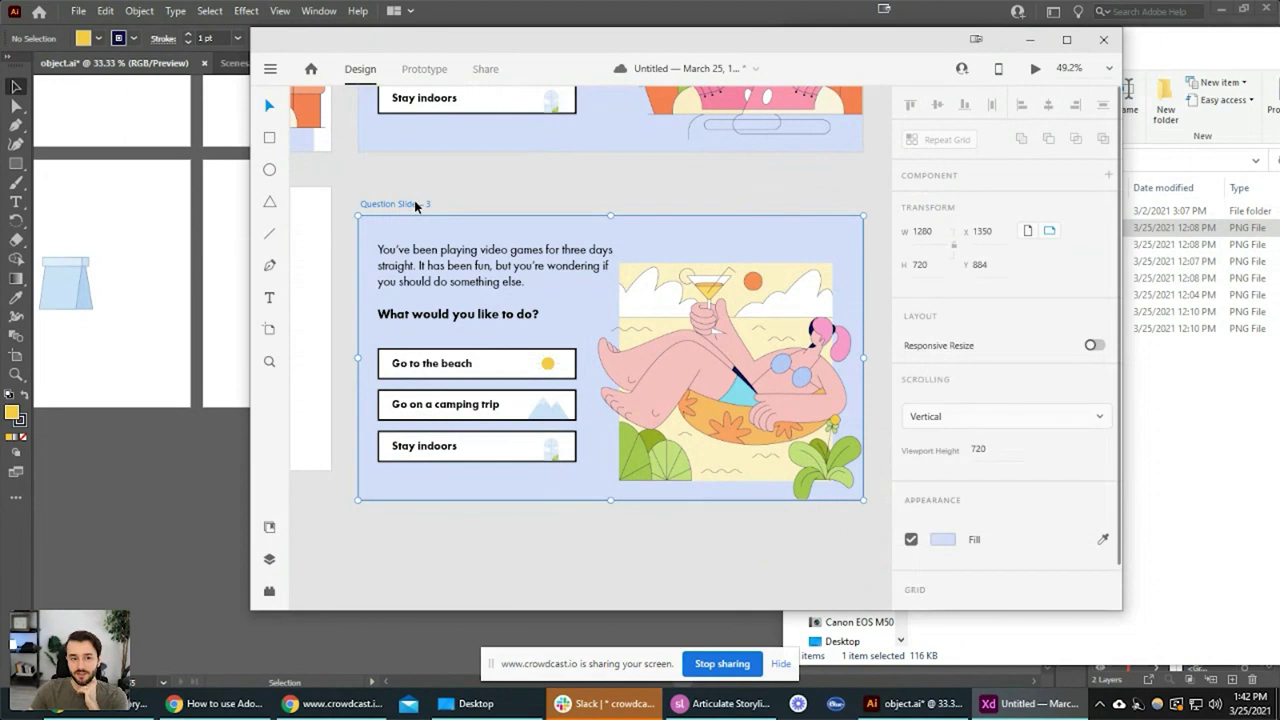
left_click(1104, 540)
left_click(753, 285)
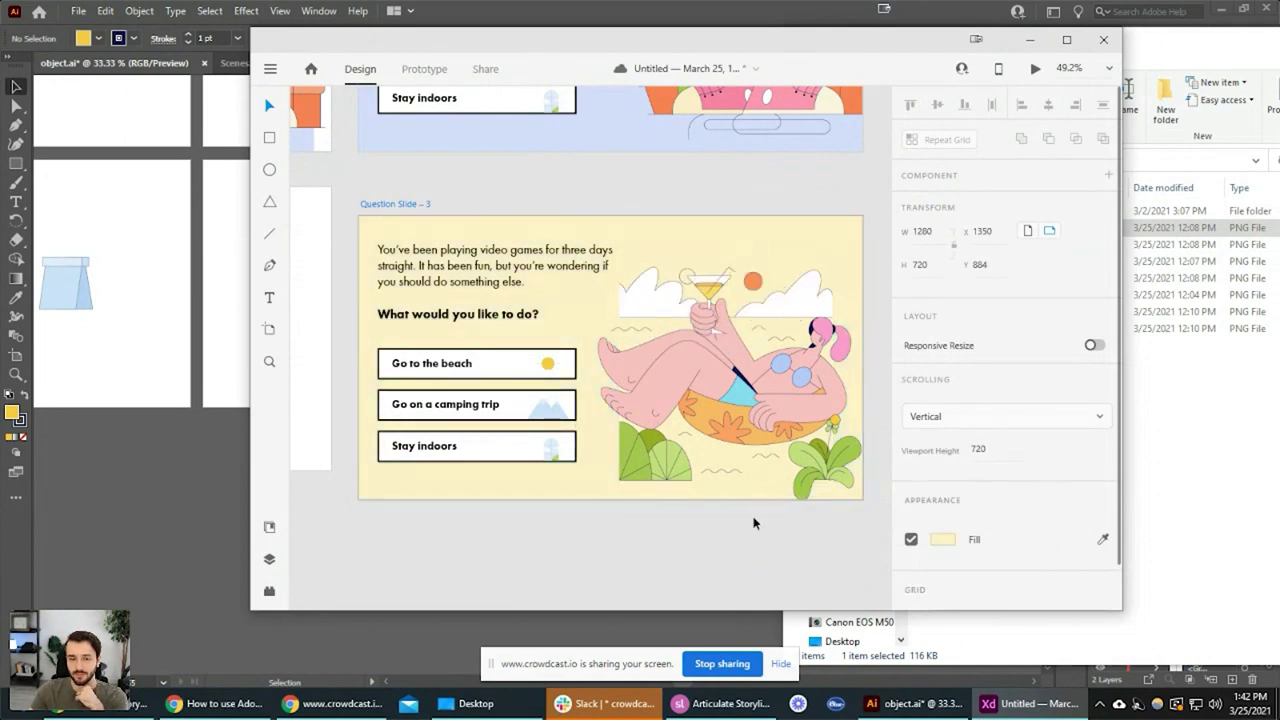
left_click_drag(760, 376, 766, 358)
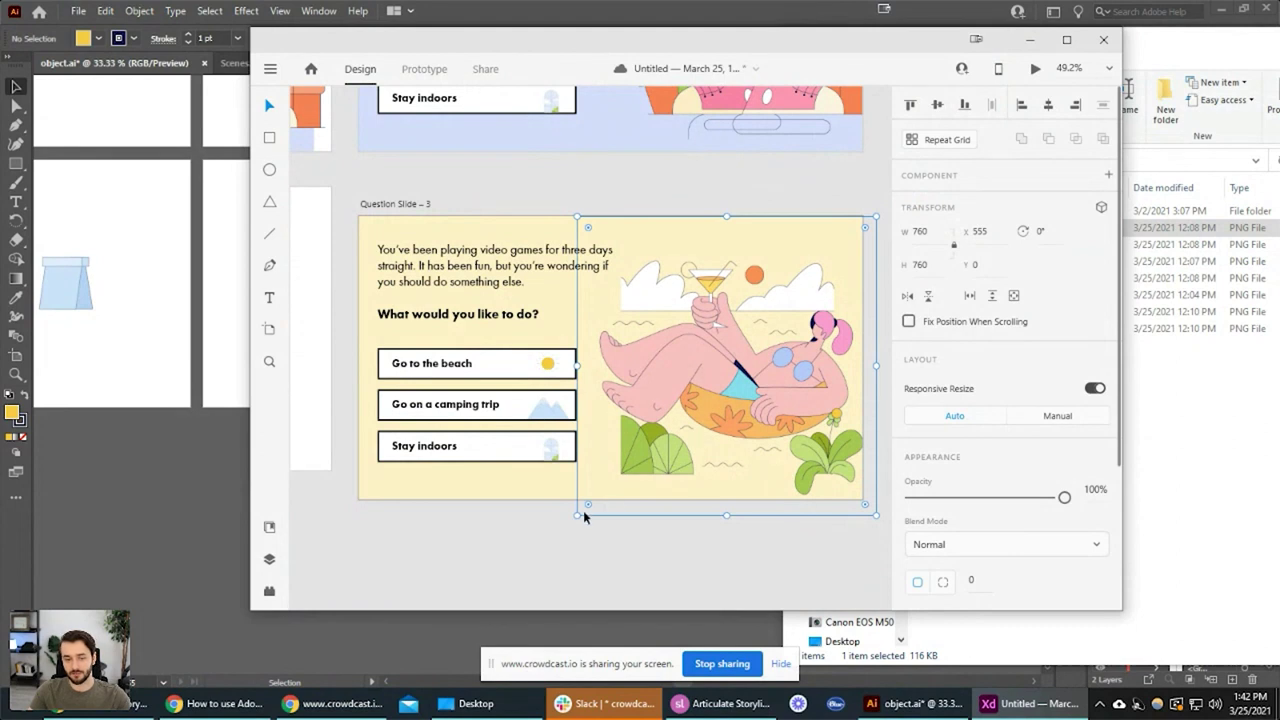
Delete the three choice buttons from Question Slide – 3
left_click(520, 402)
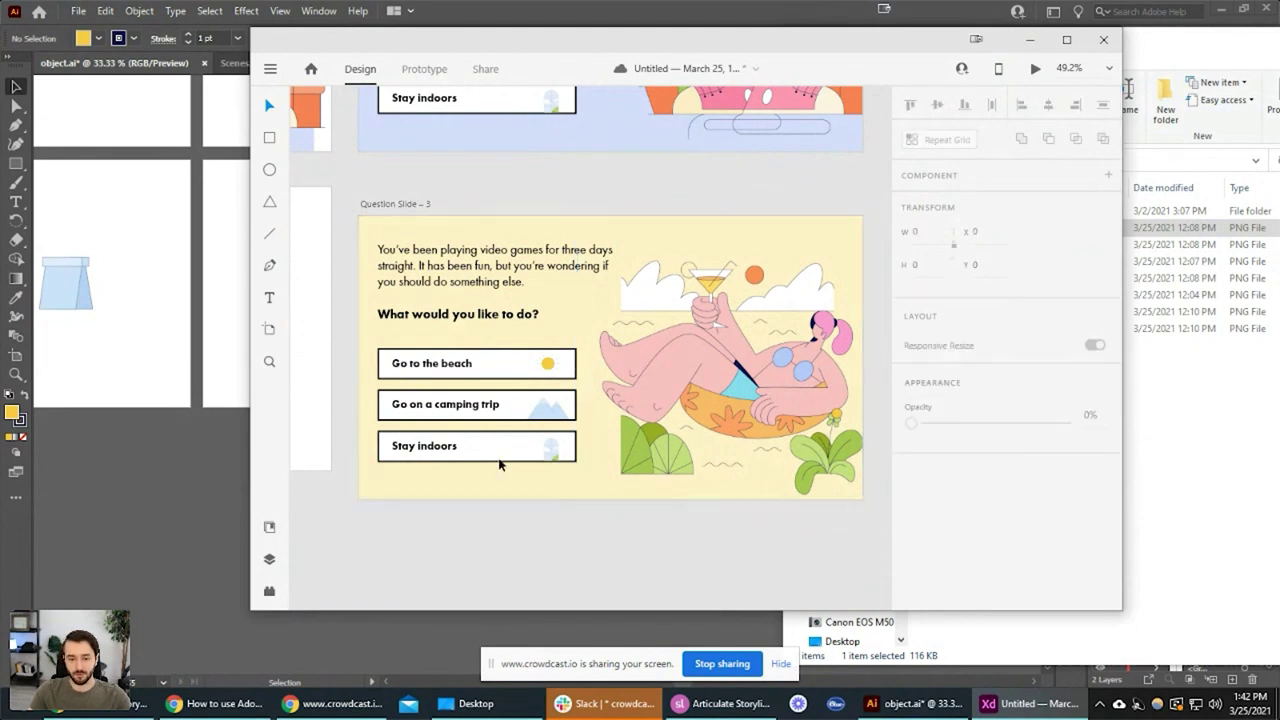
key("Delete")
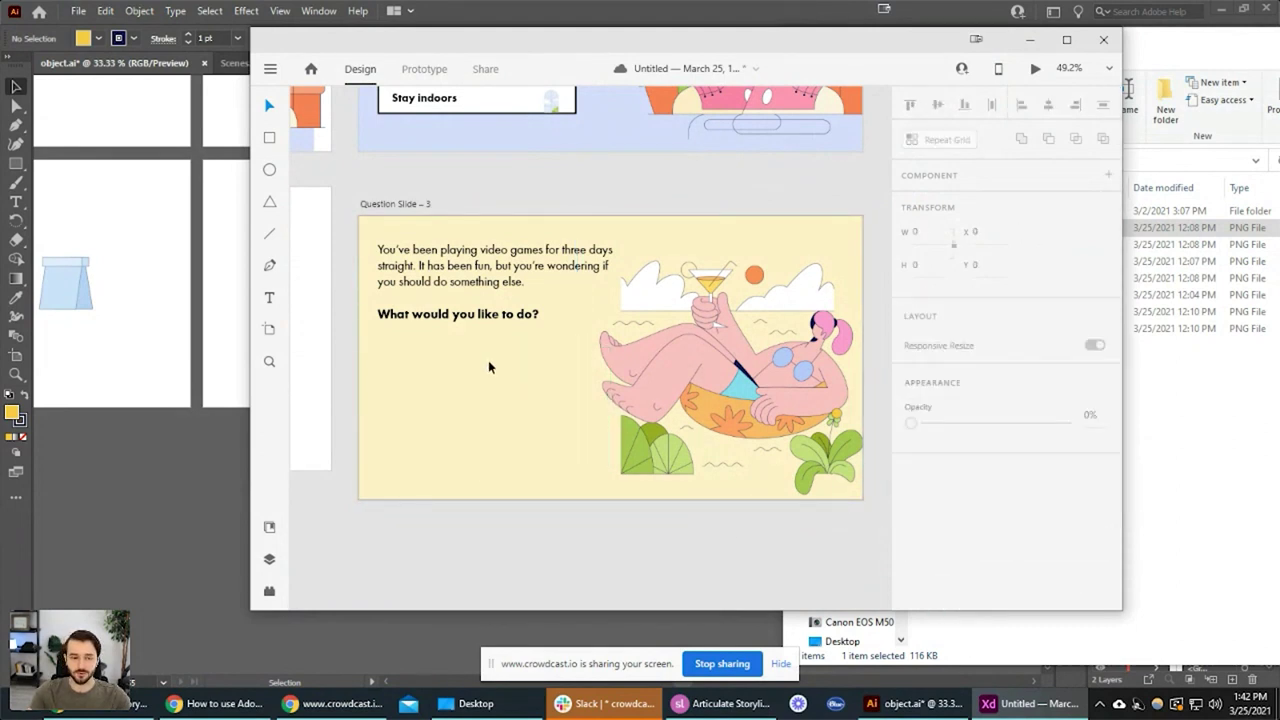
key("alt+Tab")
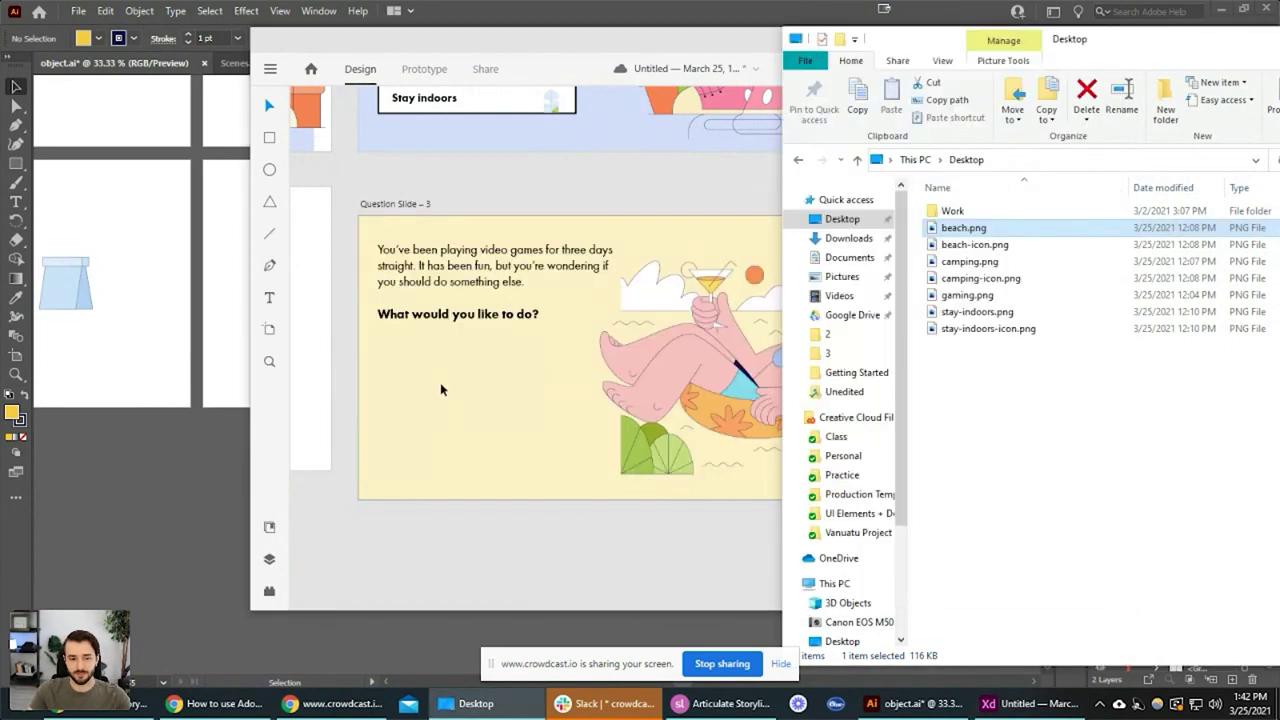
left_click(440, 382)
Switch to the Text-based Storyboard document in Google Docs and copy the full consequence text of Choice A
key("alt+Tab")
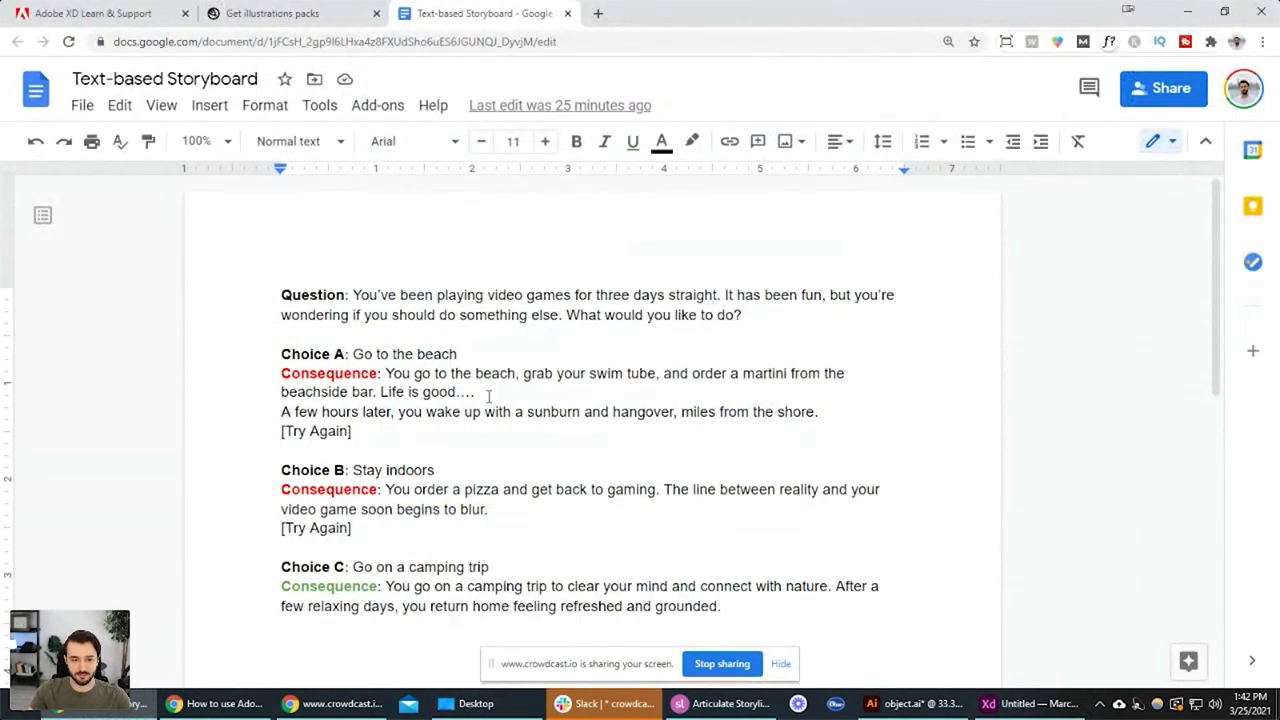
left_click_drag(822, 424, 392, 378)
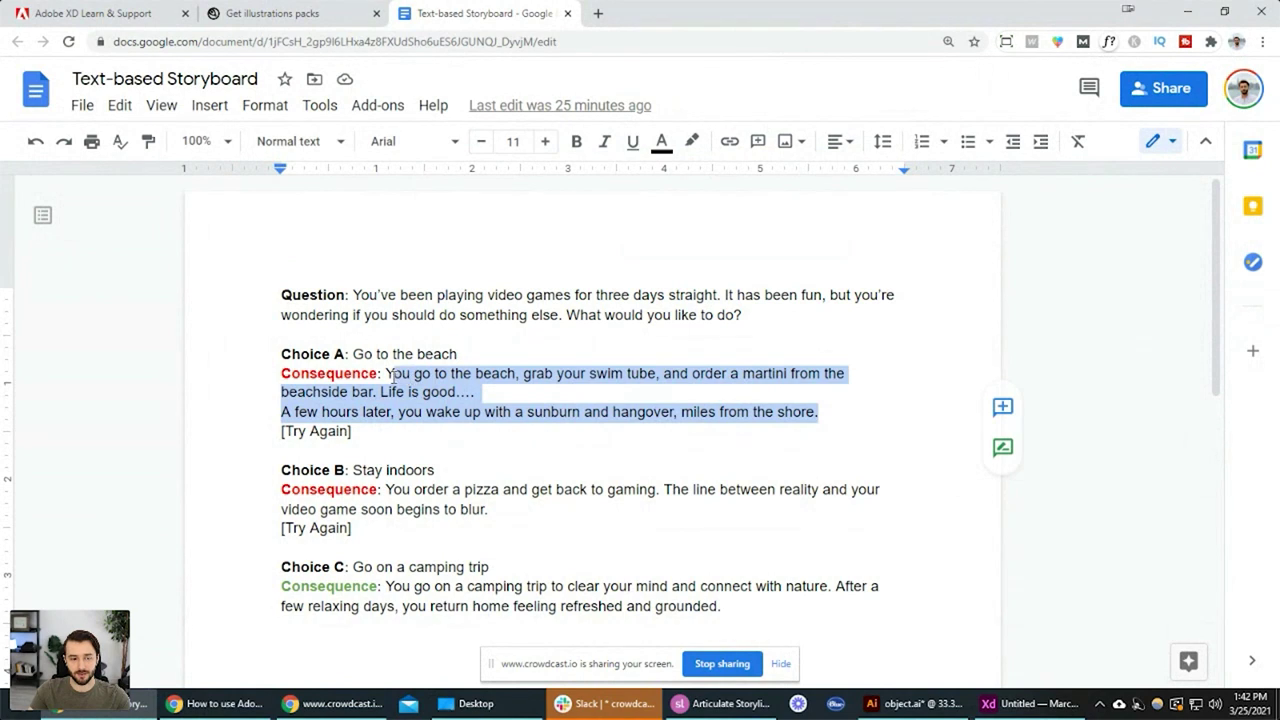
left_click(392, 378)
left_click_drag(806, 416, 385, 376)
key("ctrl+c")
Return to Adobe XD and replace the question text on Question Slide – 3 with the copied beach consequence
key("alt+Tab")
double_click(486, 286)
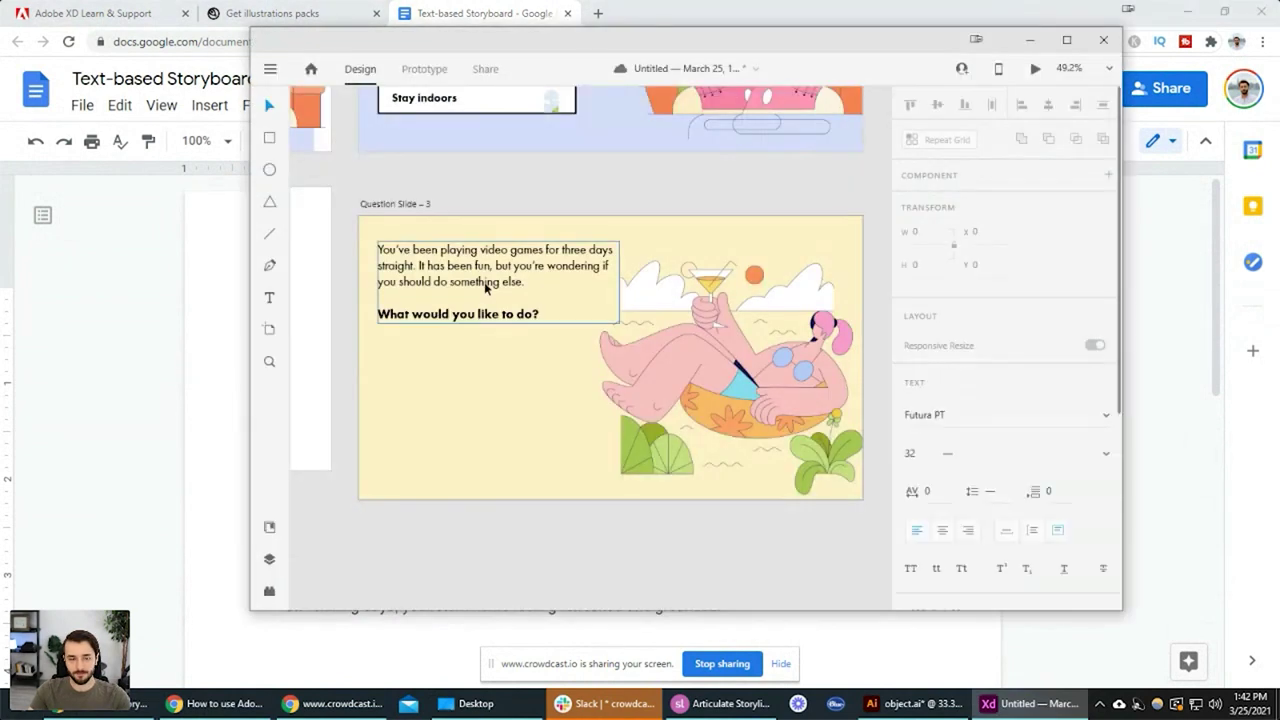
key("ctrl+a")
key("ctrl+v")
key("Escape")
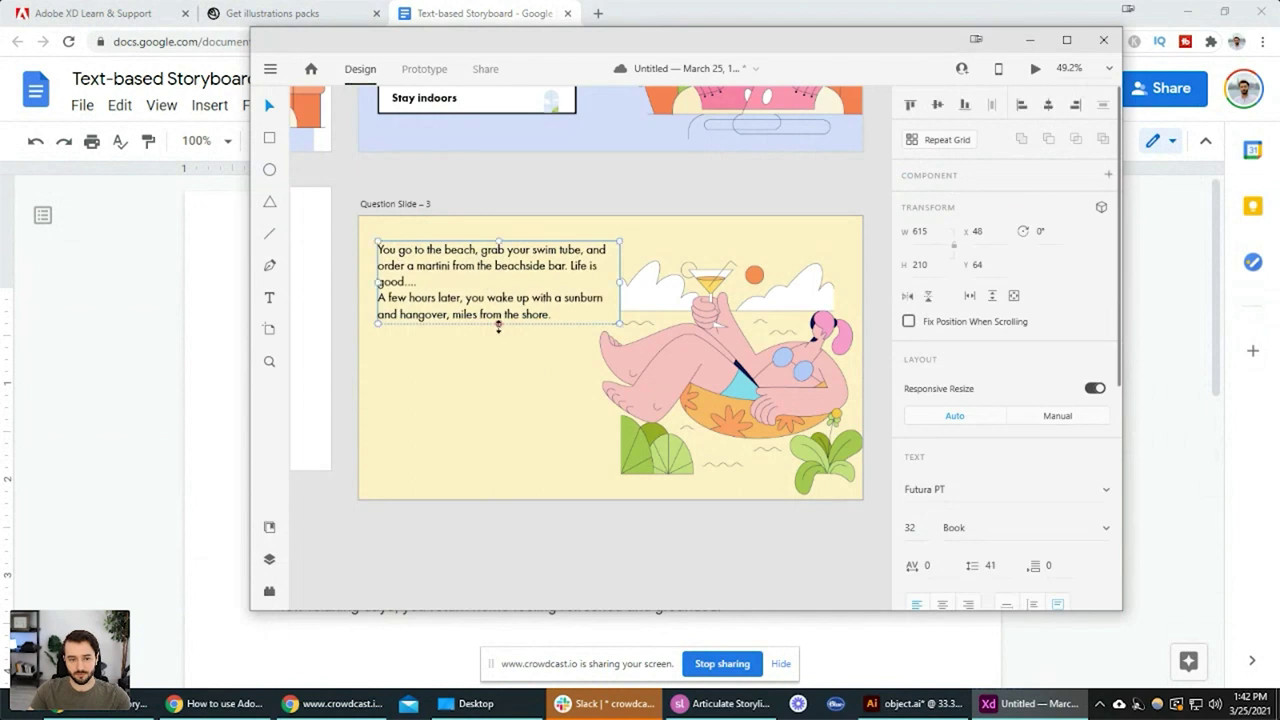
Extend the consequence text box to a height of about 273 and insert a blank line before "A few hours later"
mouse_move(501, 325)
left_mouse_down()
mouse_move(506, 369)
mouse_move(503, 349)
left_mouse_up()
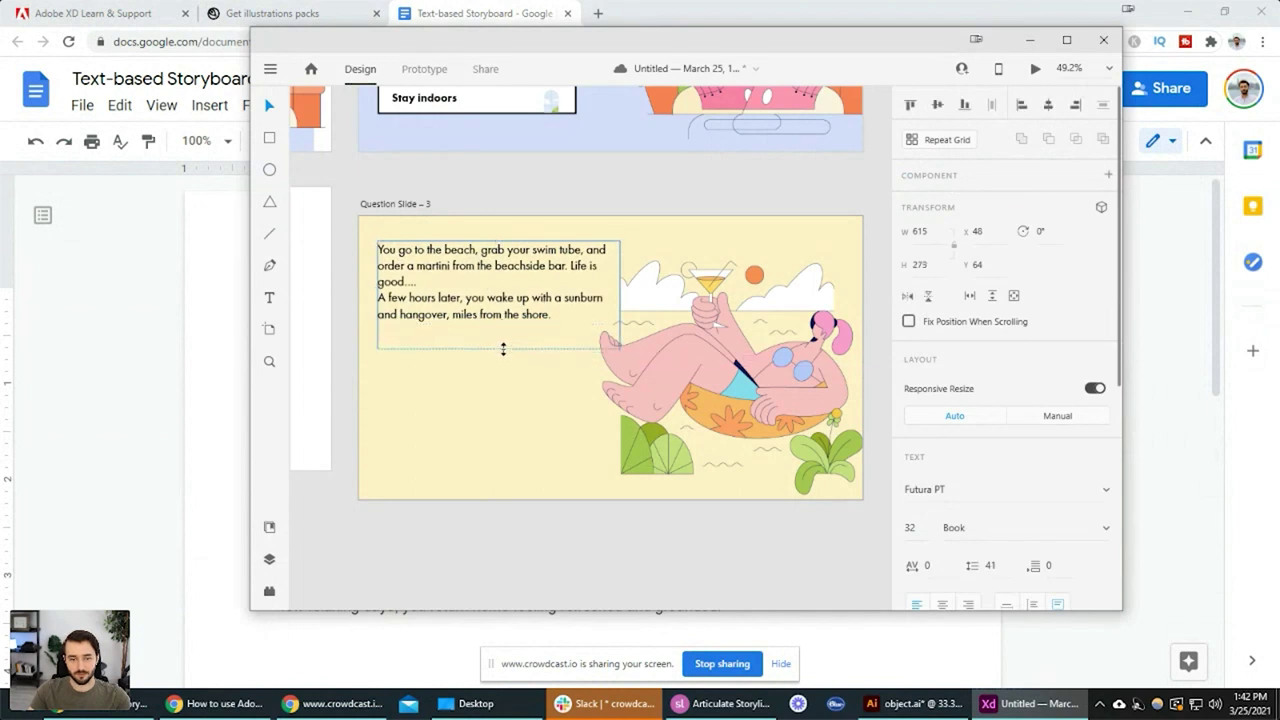
double_click(437, 281)
left_click(434, 282)
key("Return")
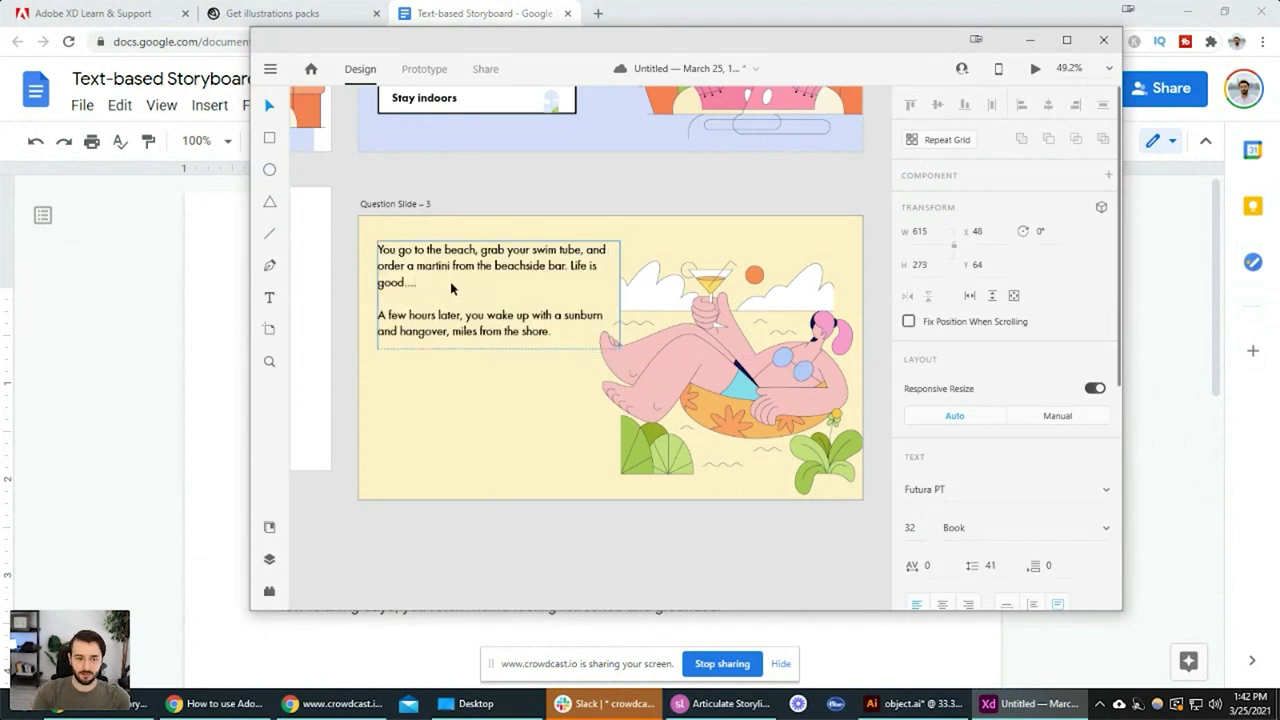
Move the consequence text box down to about X 25, Y 206 on Question Slide – 3
left_click_drag(619, 268, 605, 292)
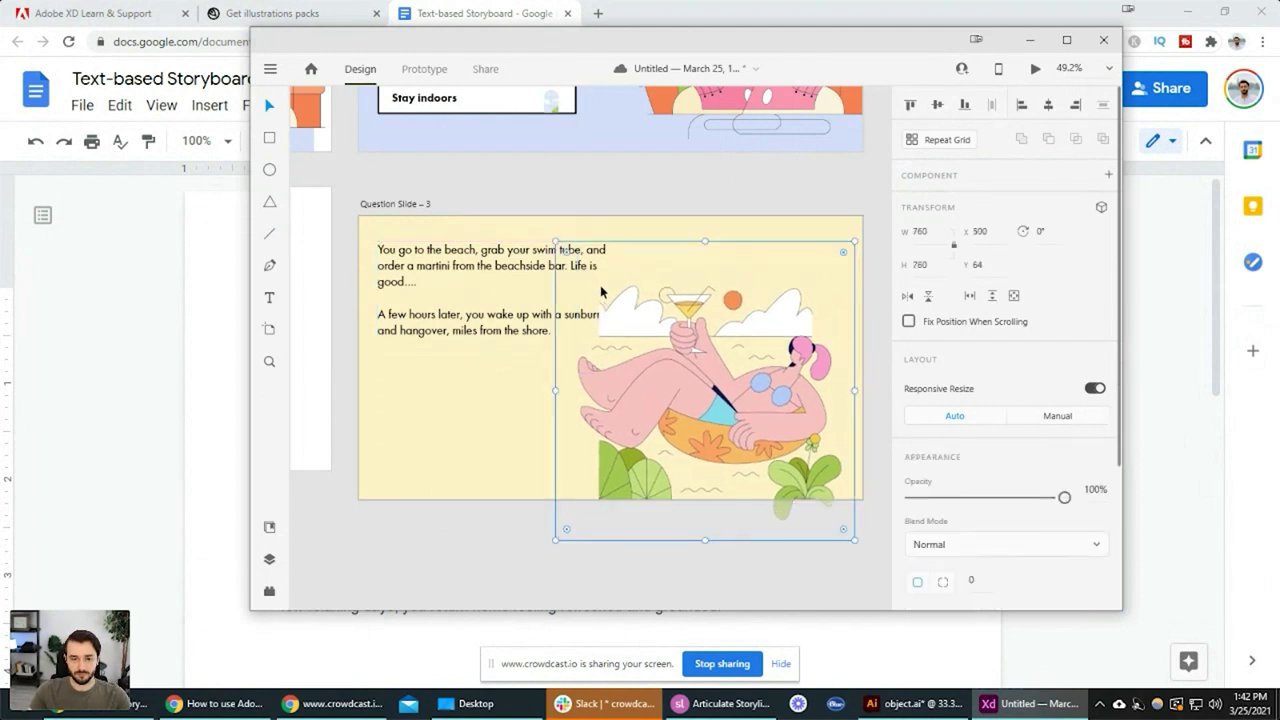
key("ctrl+z")
left_click_drag(509, 277, 500, 333)
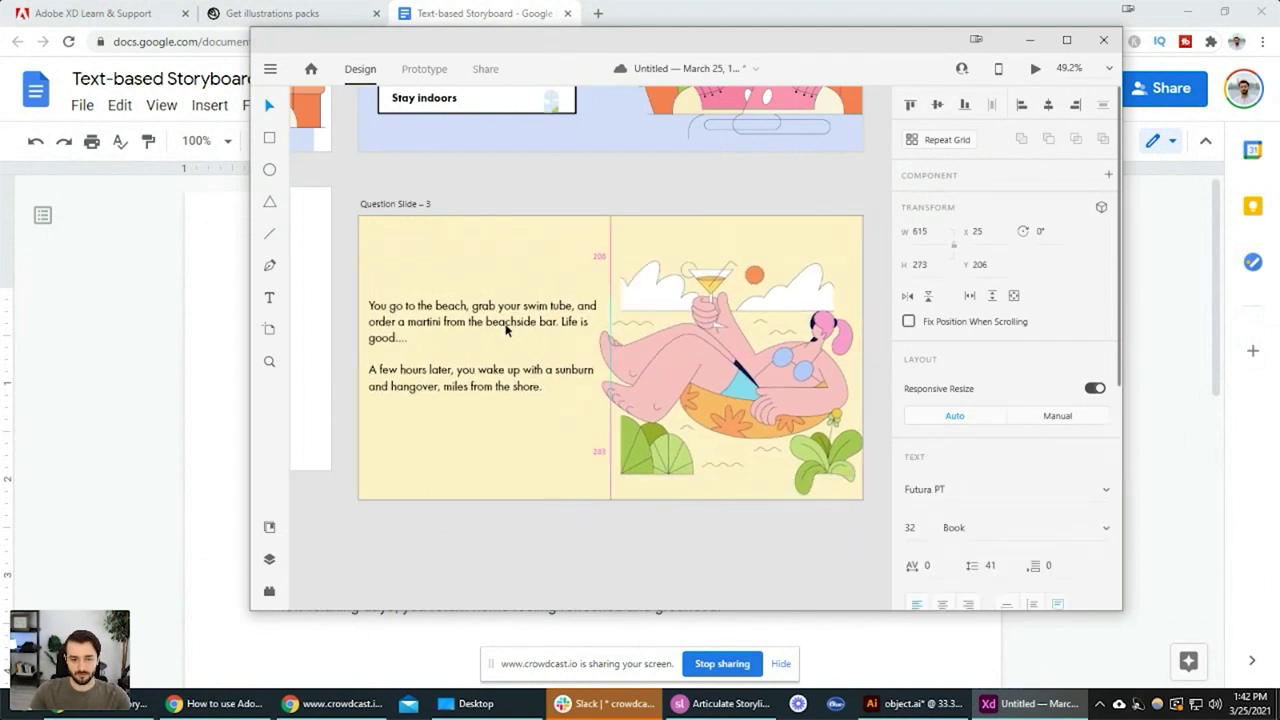
Scale the beach image down to about 694 × 694 and reposition it beside the consequence text
left_click(668, 360)
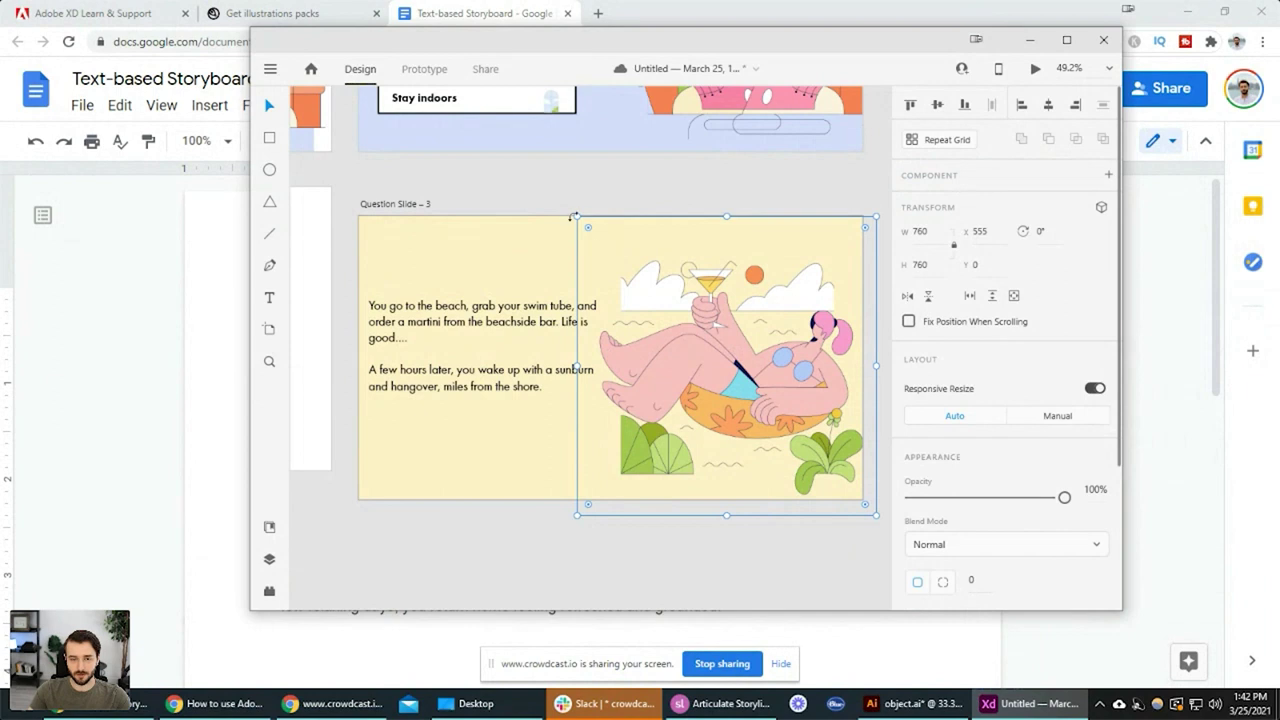
left_click_drag(579, 217, 601, 243)
mouse_move(684, 370)
left_mouse_down()
mouse_move(645, 345)
mouse_move(675, 360)
left_mouse_up()
left_click(624, 577)
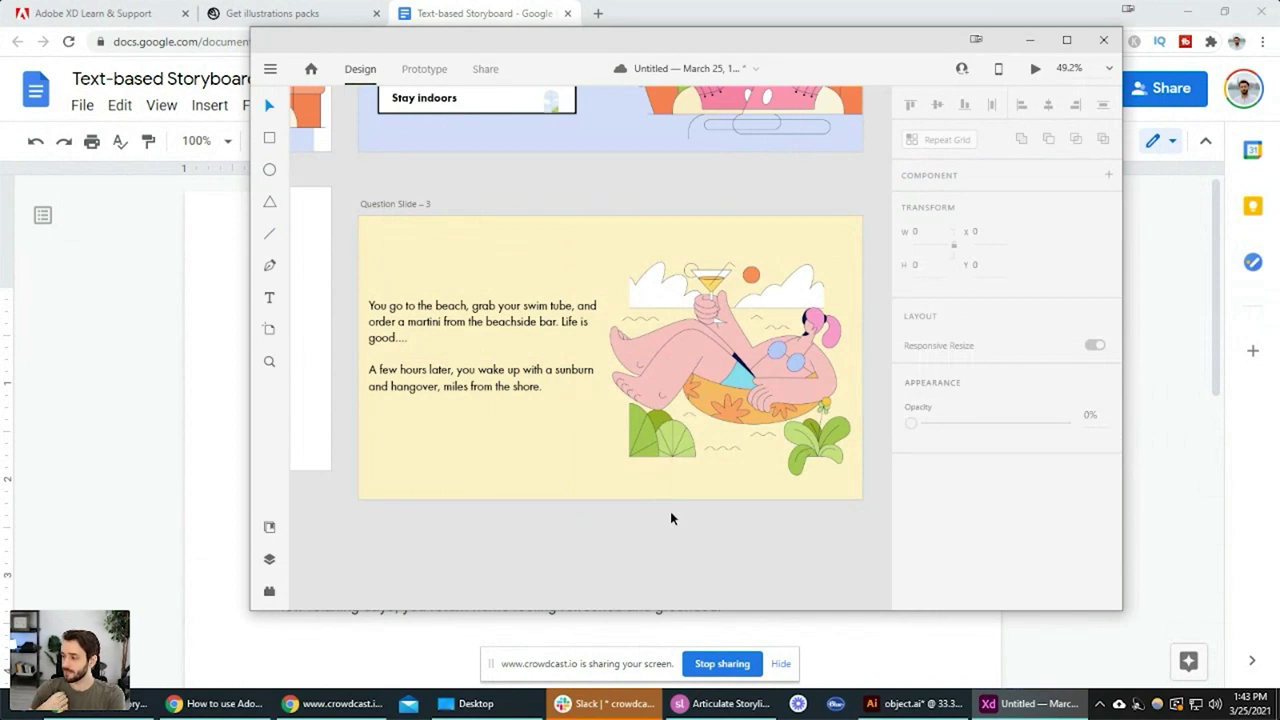
left_click(668, 474)
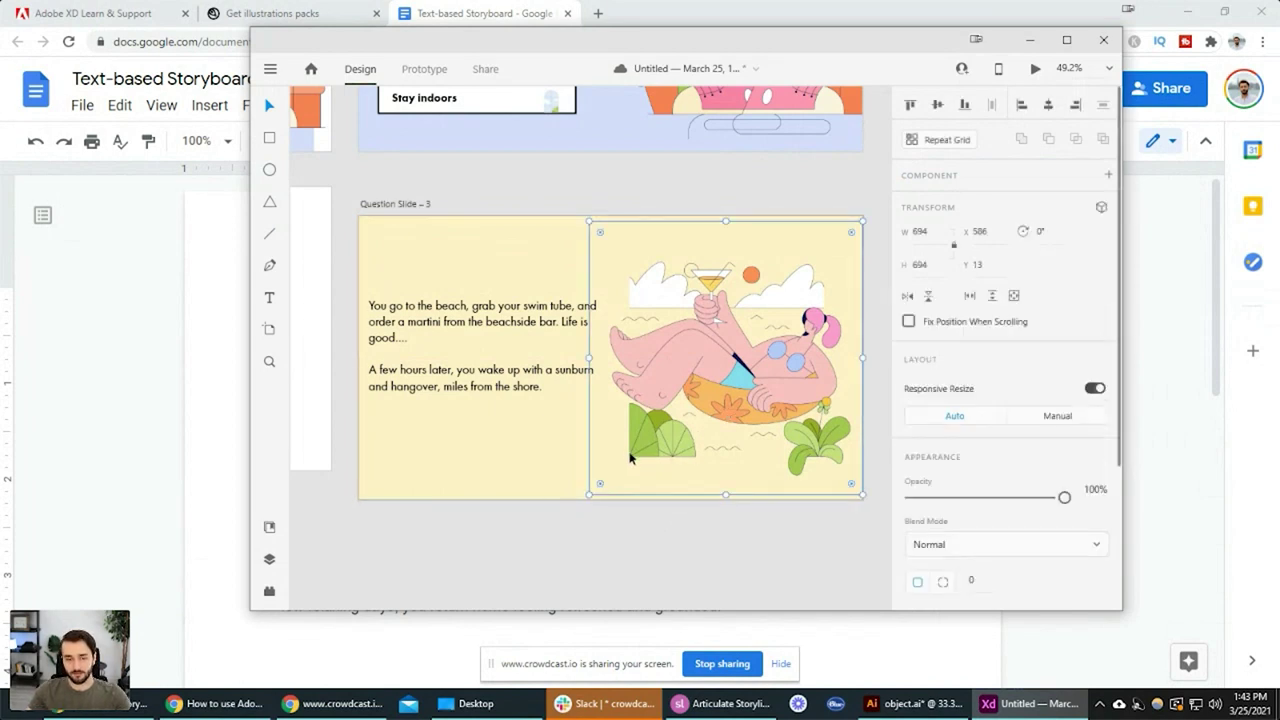
Move the consequence text box to about X 35, Y 189
left_click(499, 325)
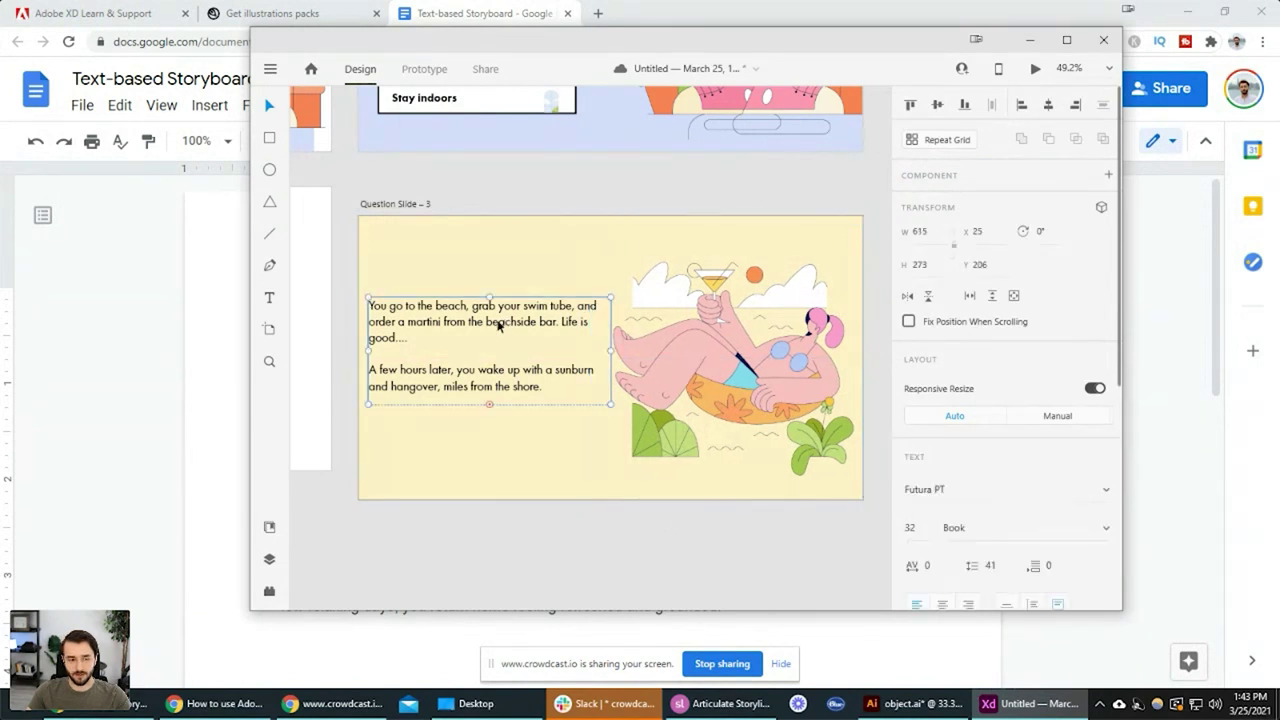
left_click_drag(503, 326, 479, 300)
left_click(561, 449)
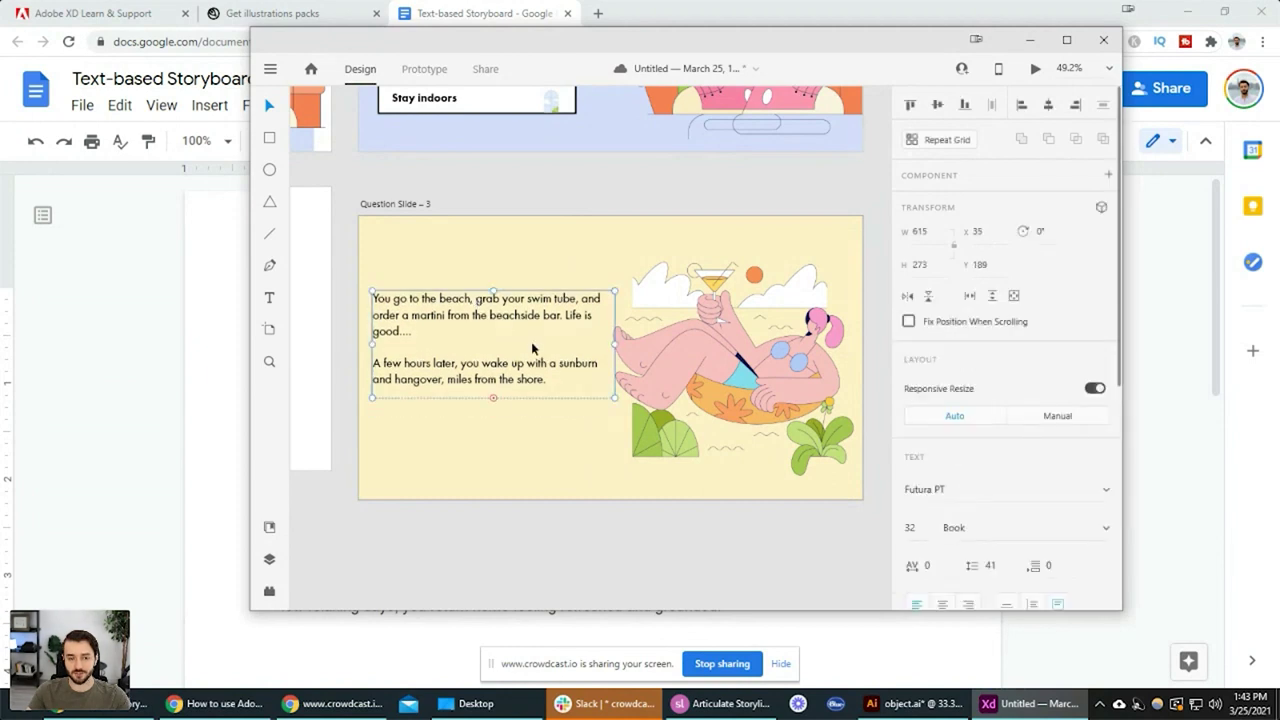
left_click(479, 435)
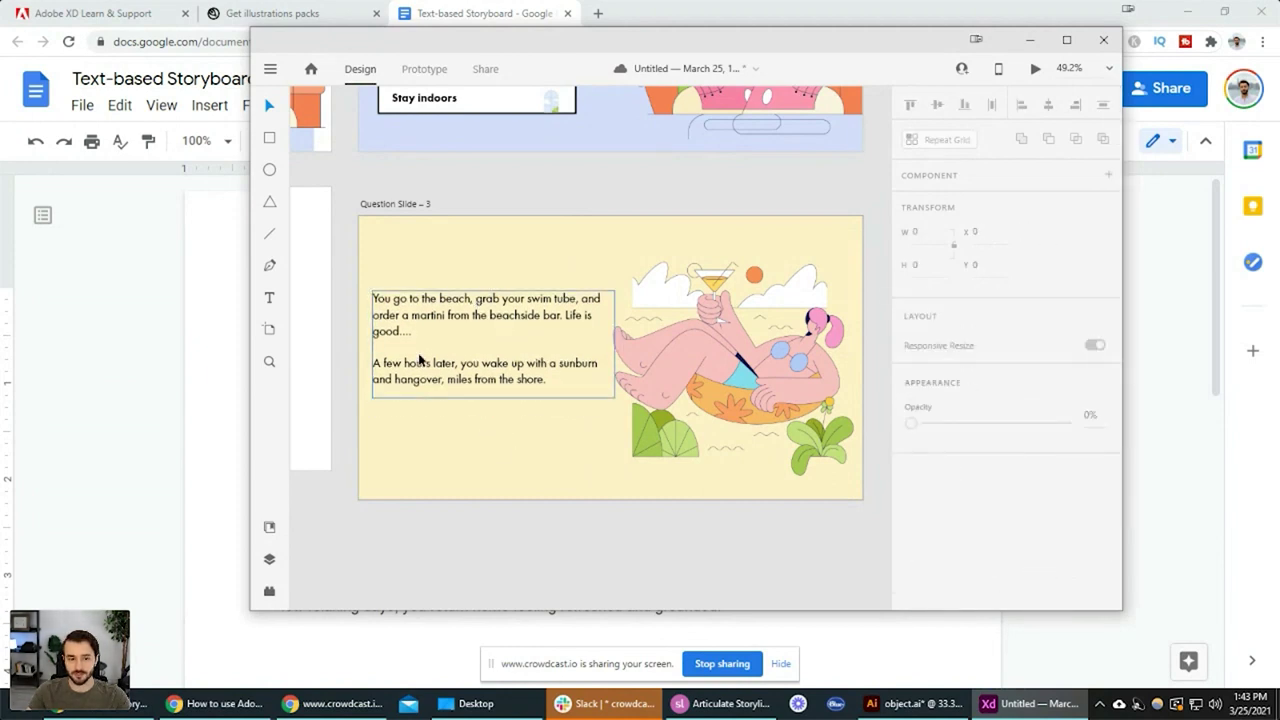
scroll(420, 360, "up", 2)
double_click(462, 288)
left_click(463, 315)
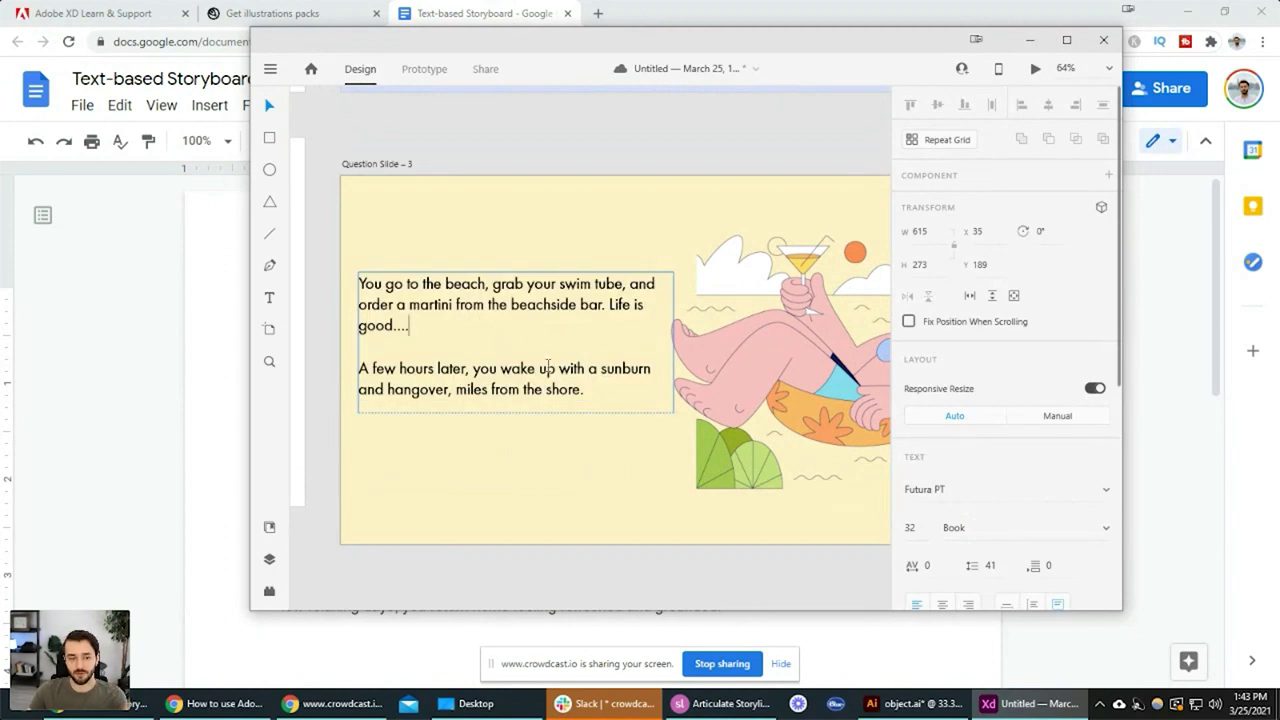
key("Escape")
double_click(598, 390)
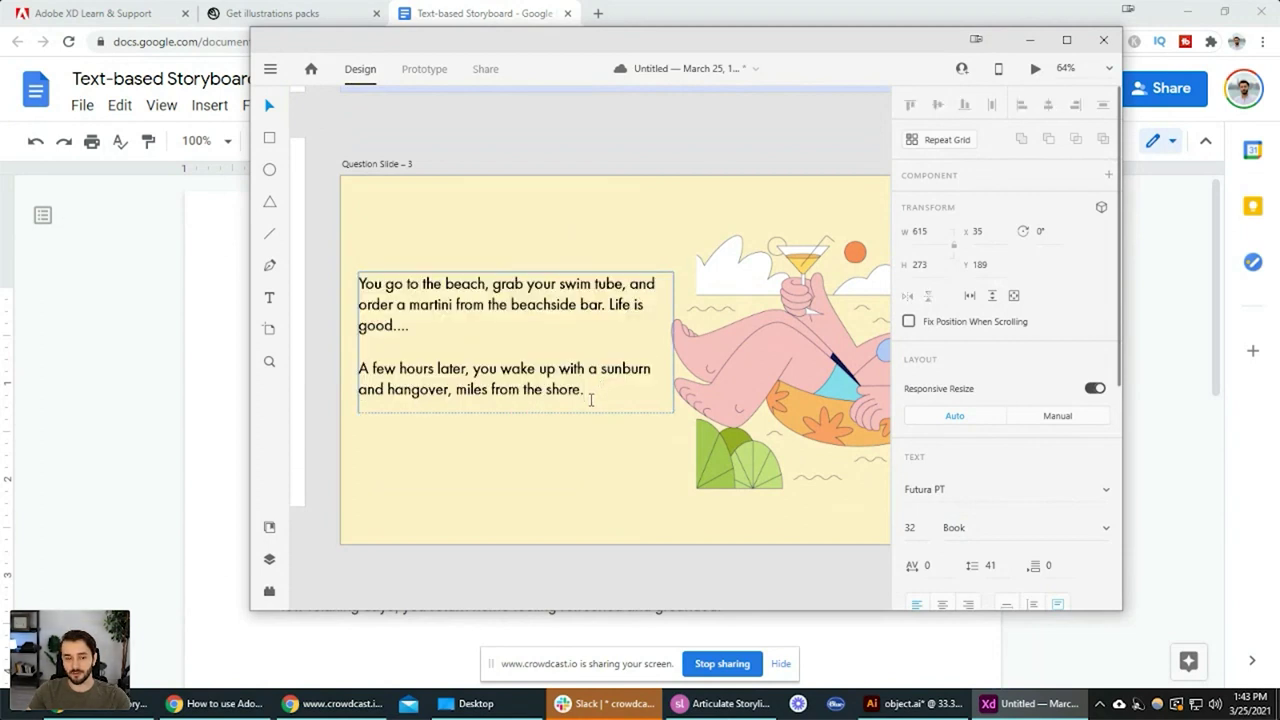
key("Escape")
key("Escape")
Copy the white rectangle of the "Stay indoors" button on the slide above and place the copy just above Question Slide – 3
left_click_drag(631, 514, 540, 503)
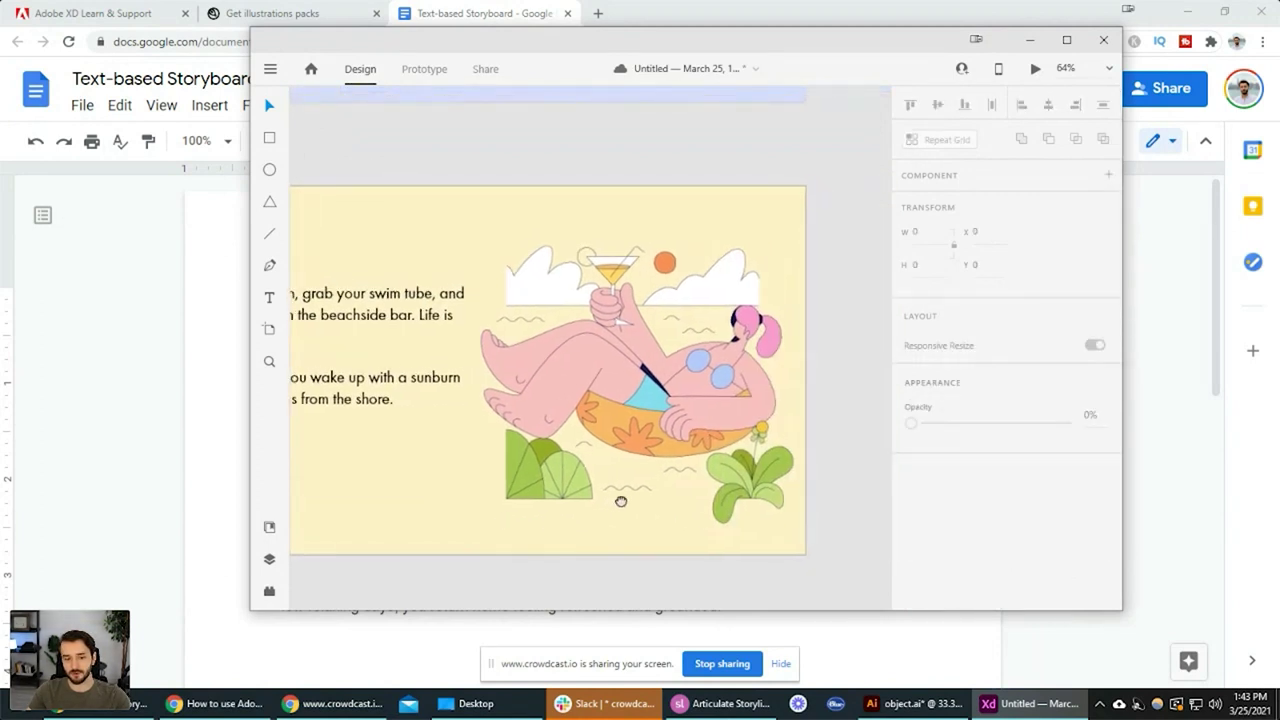
scroll(621, 501, "up", 3)
scroll(621, 501, "left", 5)
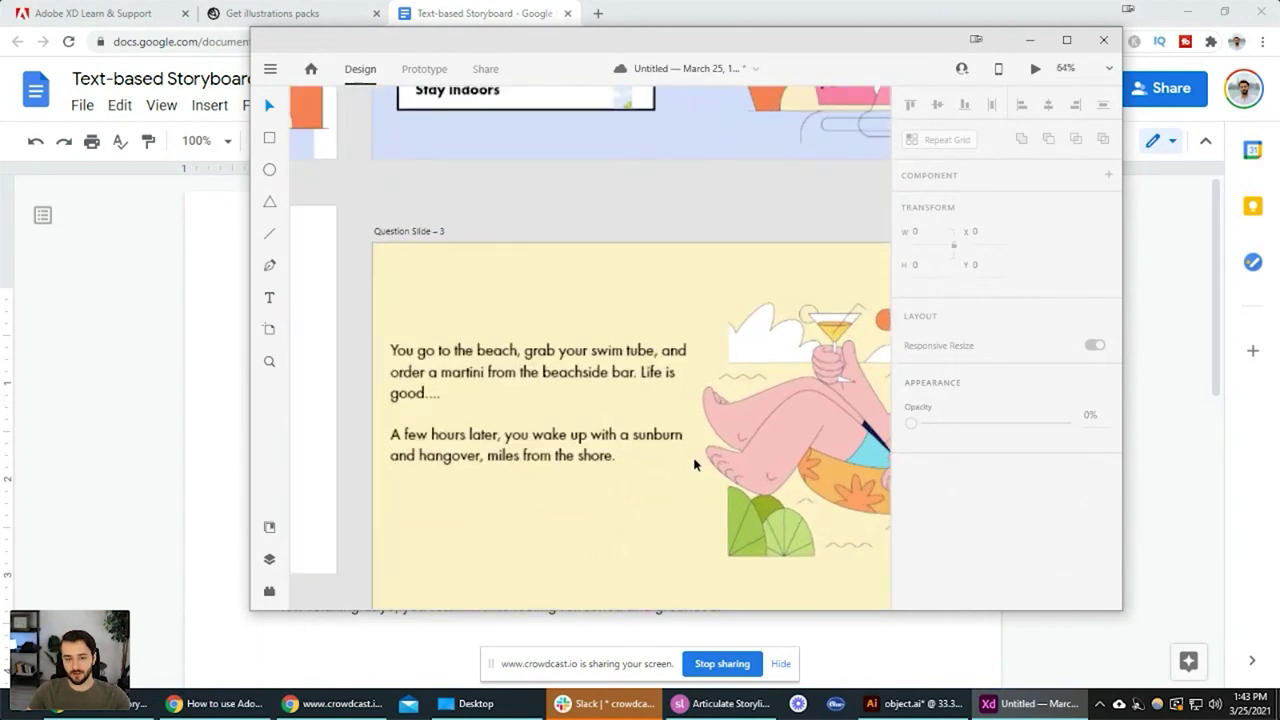
scroll(527, 225, "up", 2)
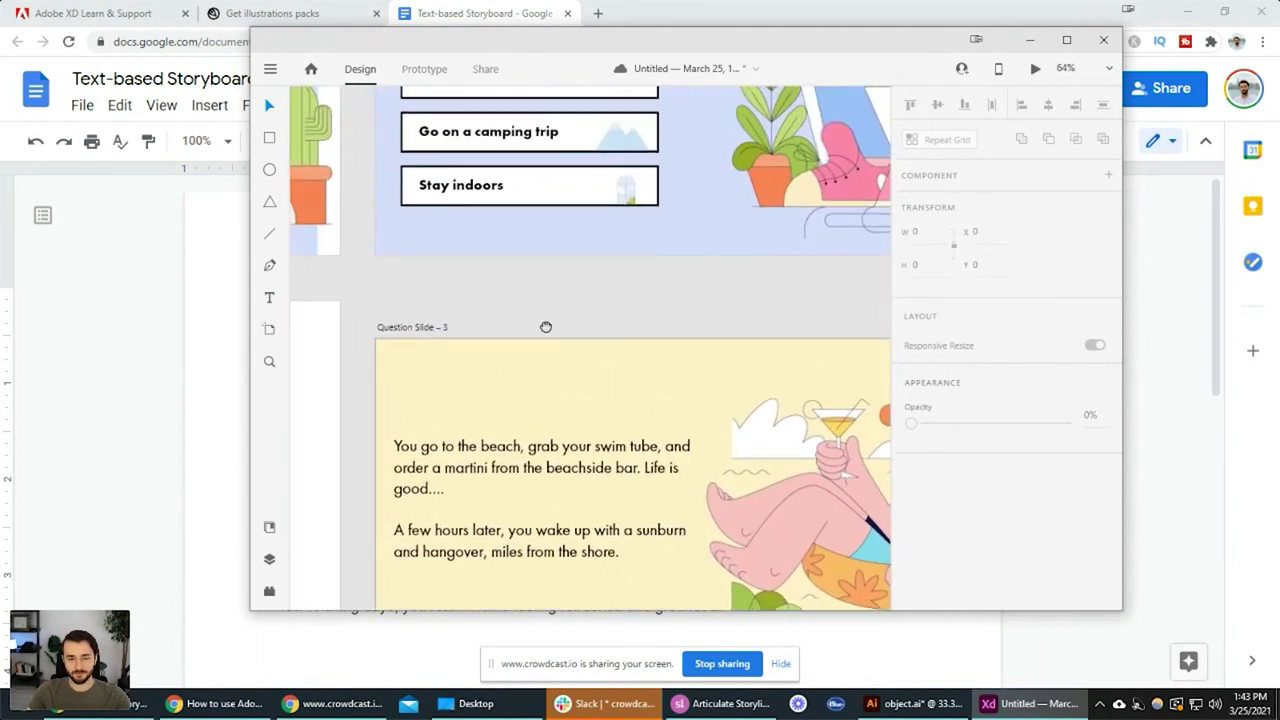
left_click(538, 205)
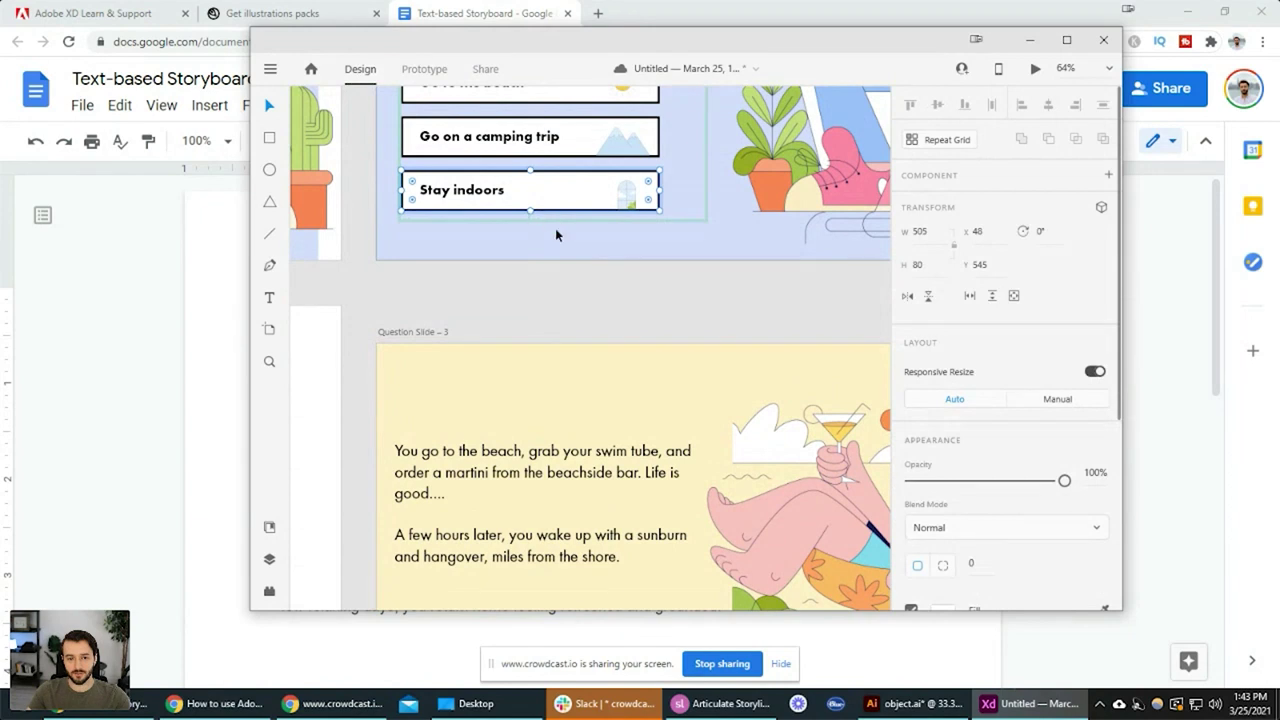
left_click_drag(554, 222, 568, 450)
left_click(571, 207)
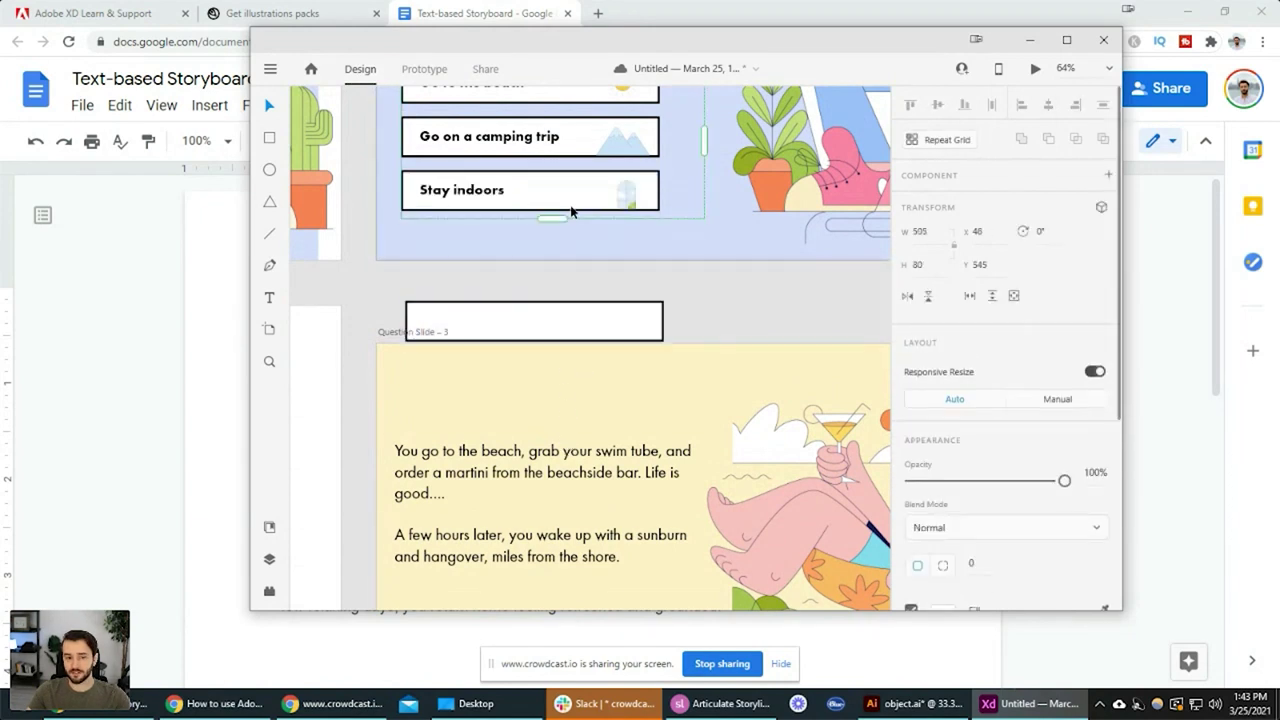
left_click(586, 306)
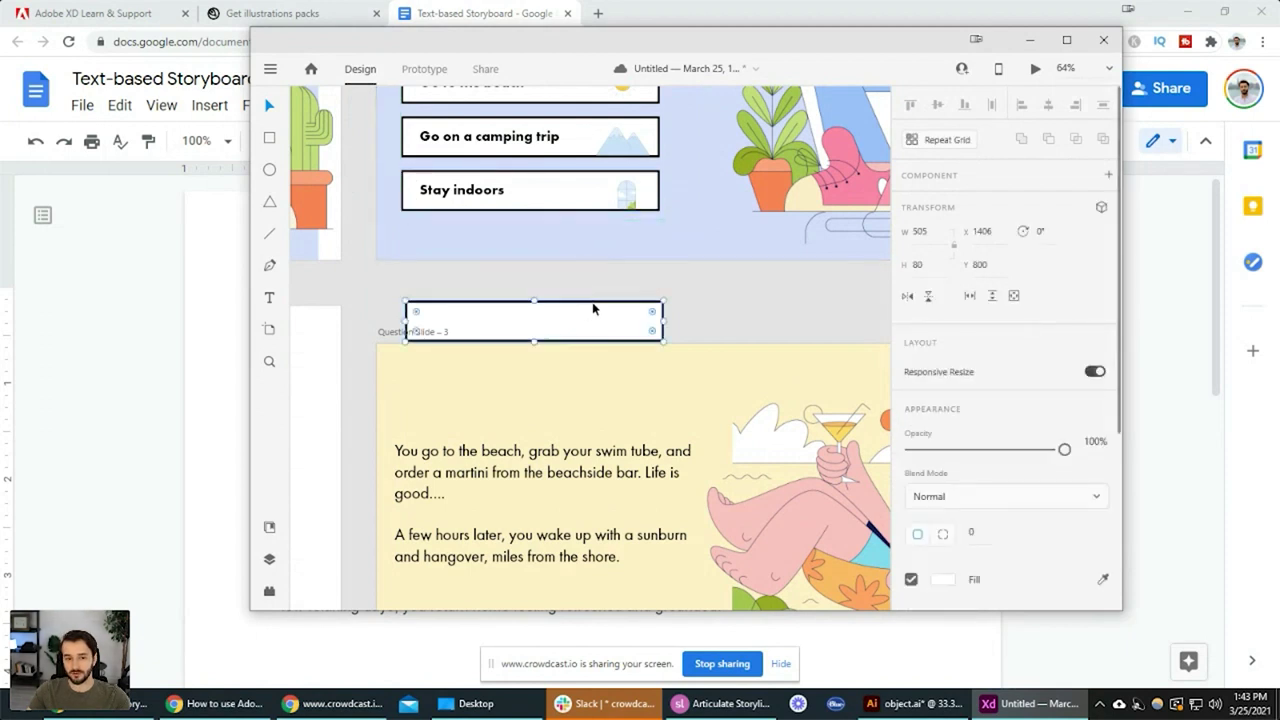
Place the copied rectangle below the consequence text at about X 53, Y 542 and narrow it to about 282 wide
left_click_drag(592, 309, 622, 375)
scroll(600, 400, "down", 3)
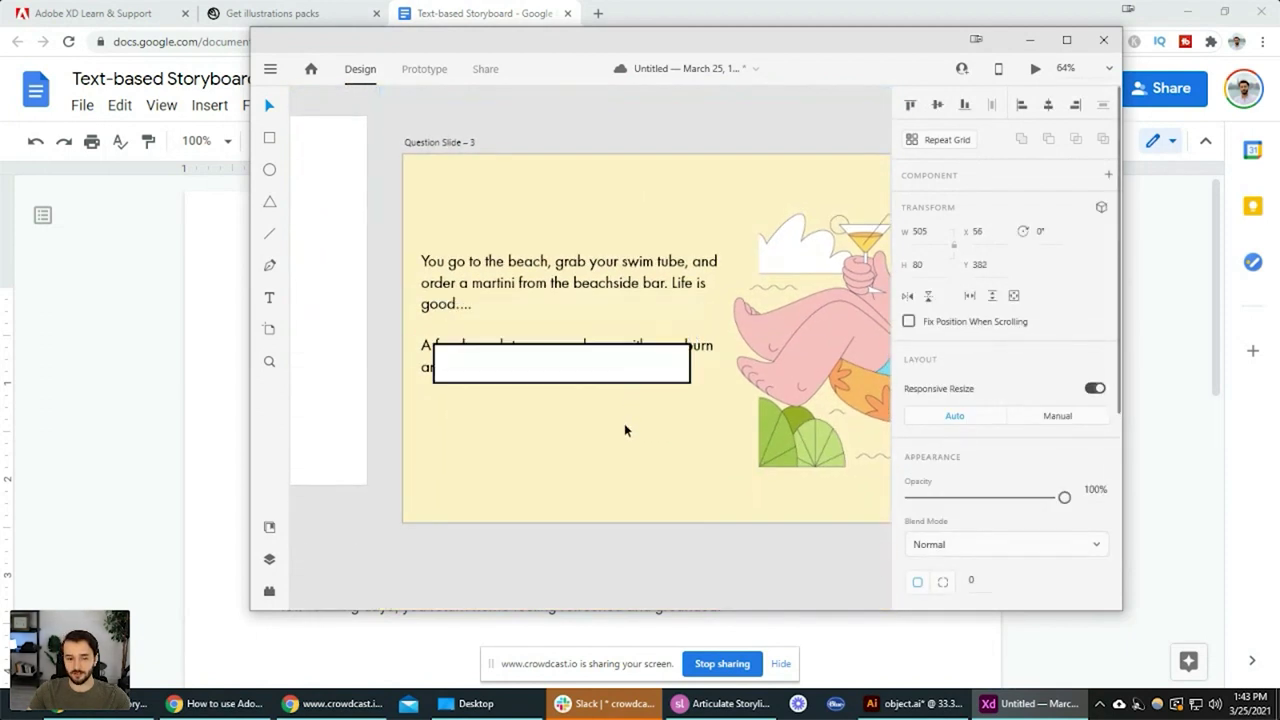
left_click_drag(624, 430, 573, 452)
Add the text label "Try Again" inside the white rectangle on Question Slide – 3
key("t")
left_click(457, 447)
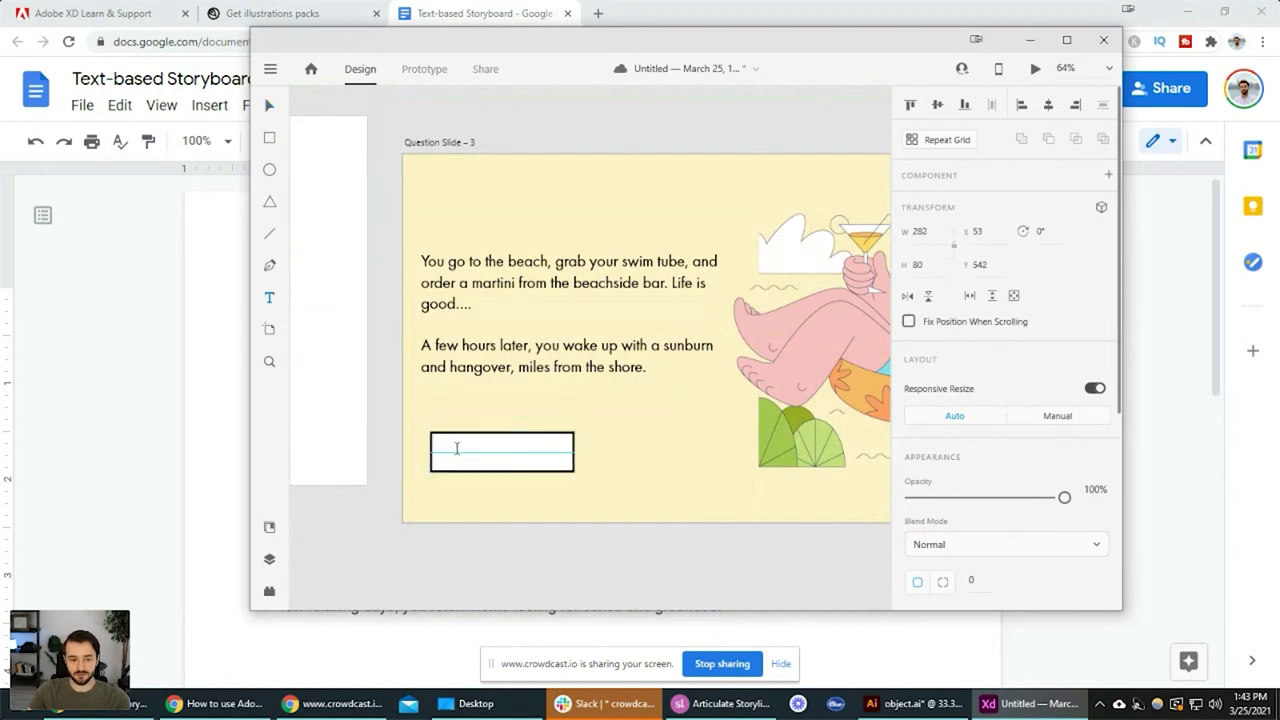
type("Try Again")
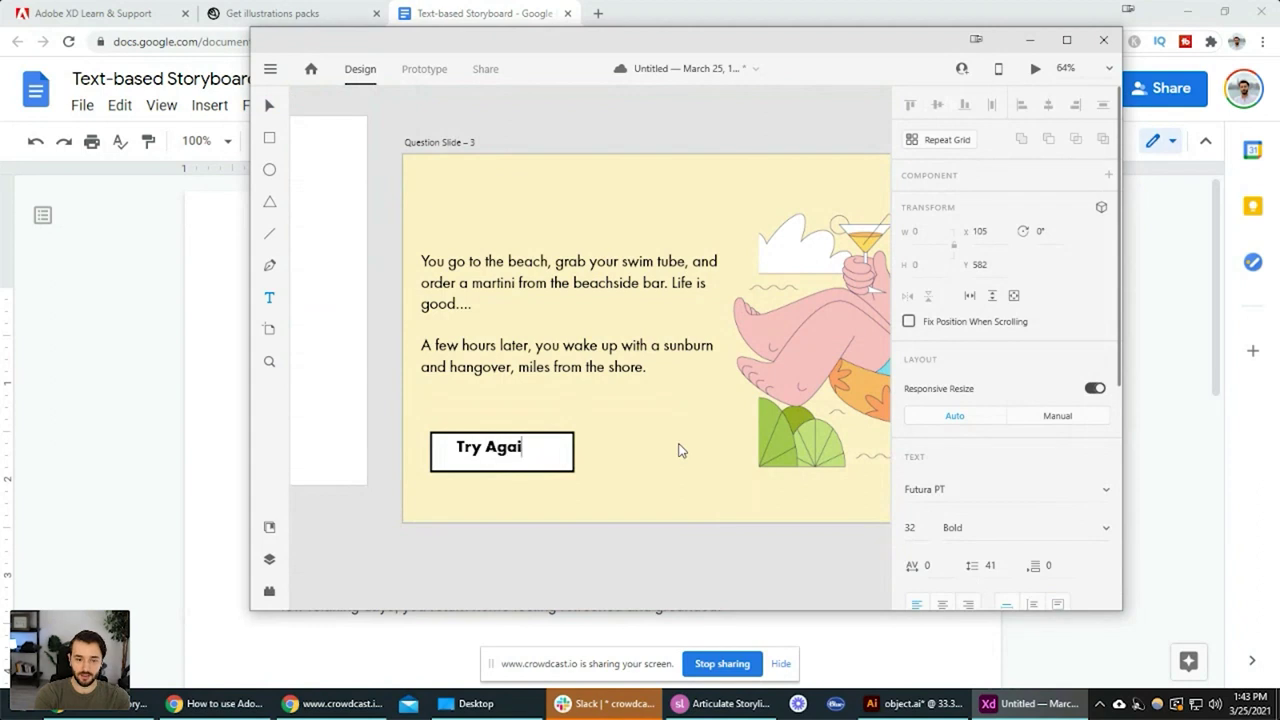
key("Escape")
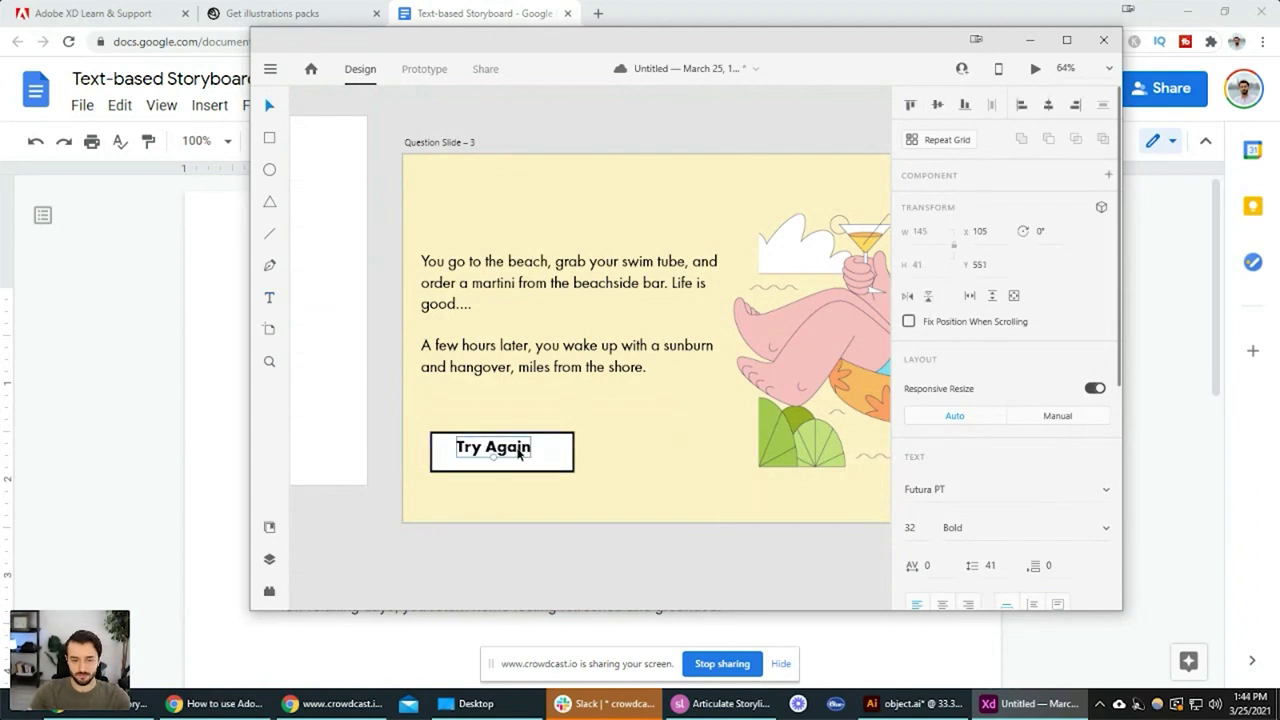
Move the Try Again label and its rectangle up directly beneath the consequence text, aligned with the text's left edge
left_click_drag(519, 452, 526, 410)
left_click(523, 434, "shift")
left_click(629, 423)
Narrow the consequence text box to about 559 wide and move it up to about Y 173
left_click(686, 349)
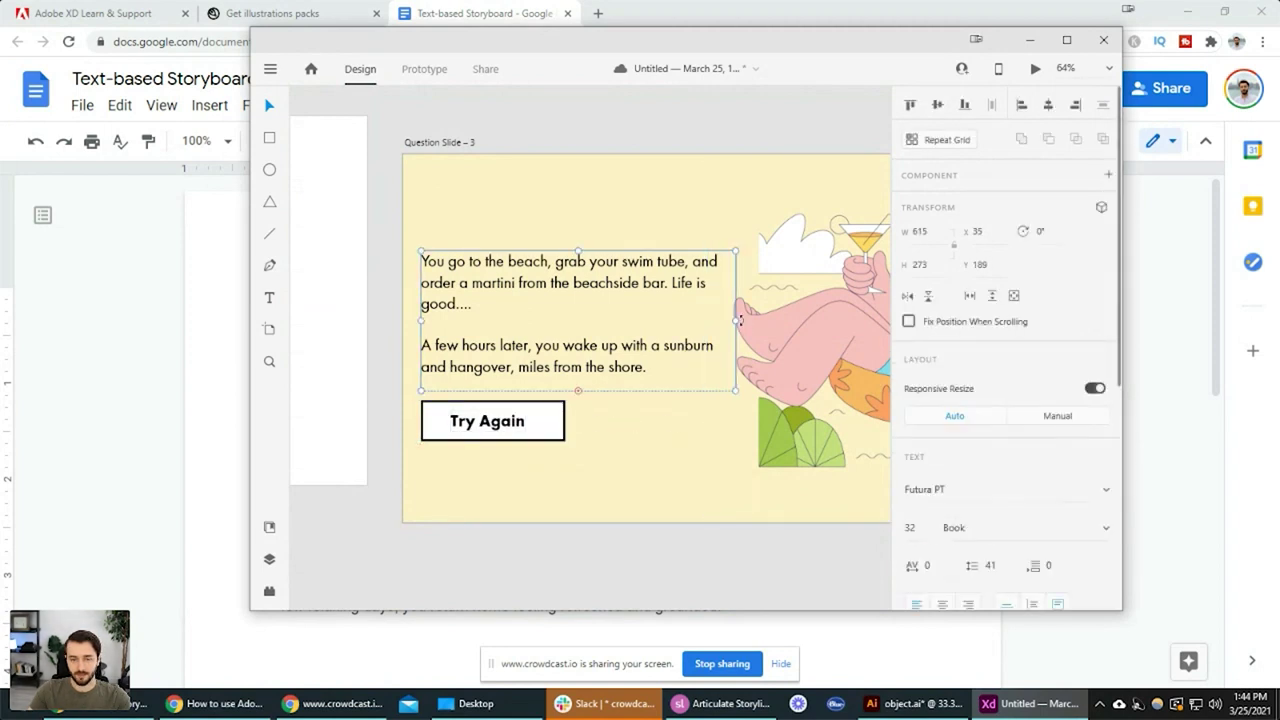
left_click_drag(734, 320, 716, 322)
key("Escape")
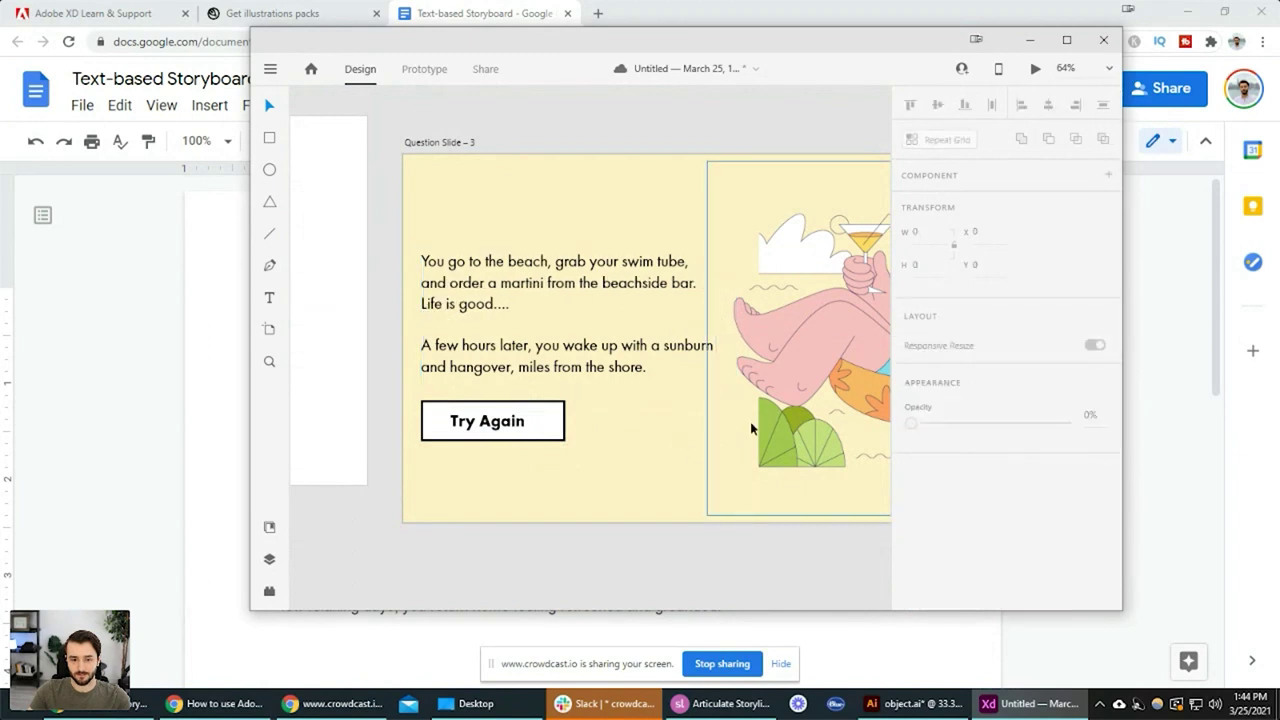
scroll(714, 445, "down", 3)
left_click(580, 380)
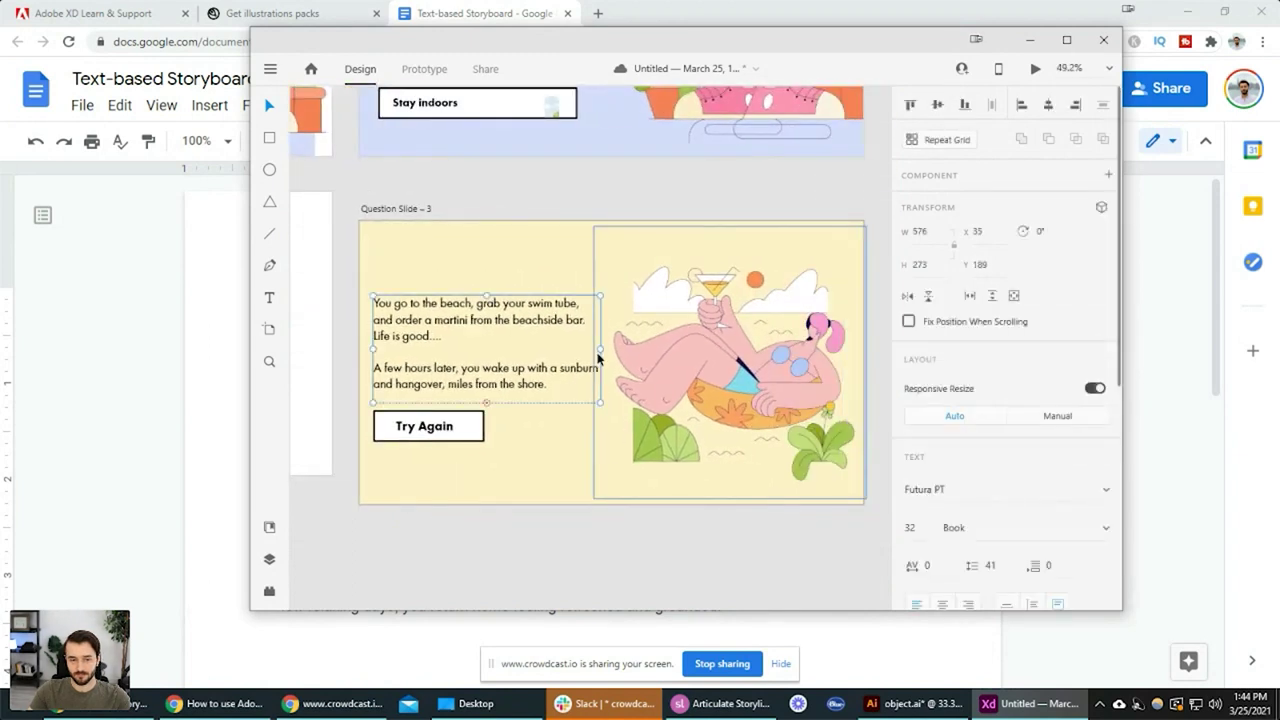
left_click_drag(598, 349, 592, 349)
key("Escape")
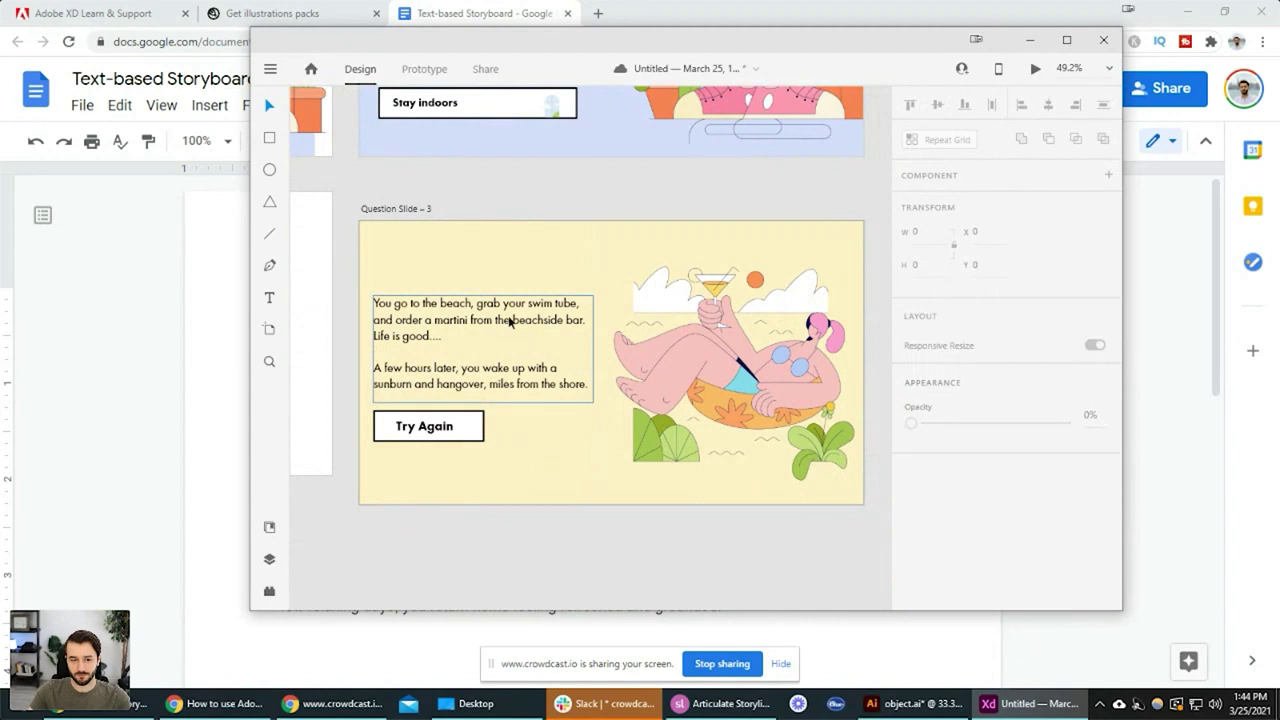
left_click_drag(509, 322, 509, 314)
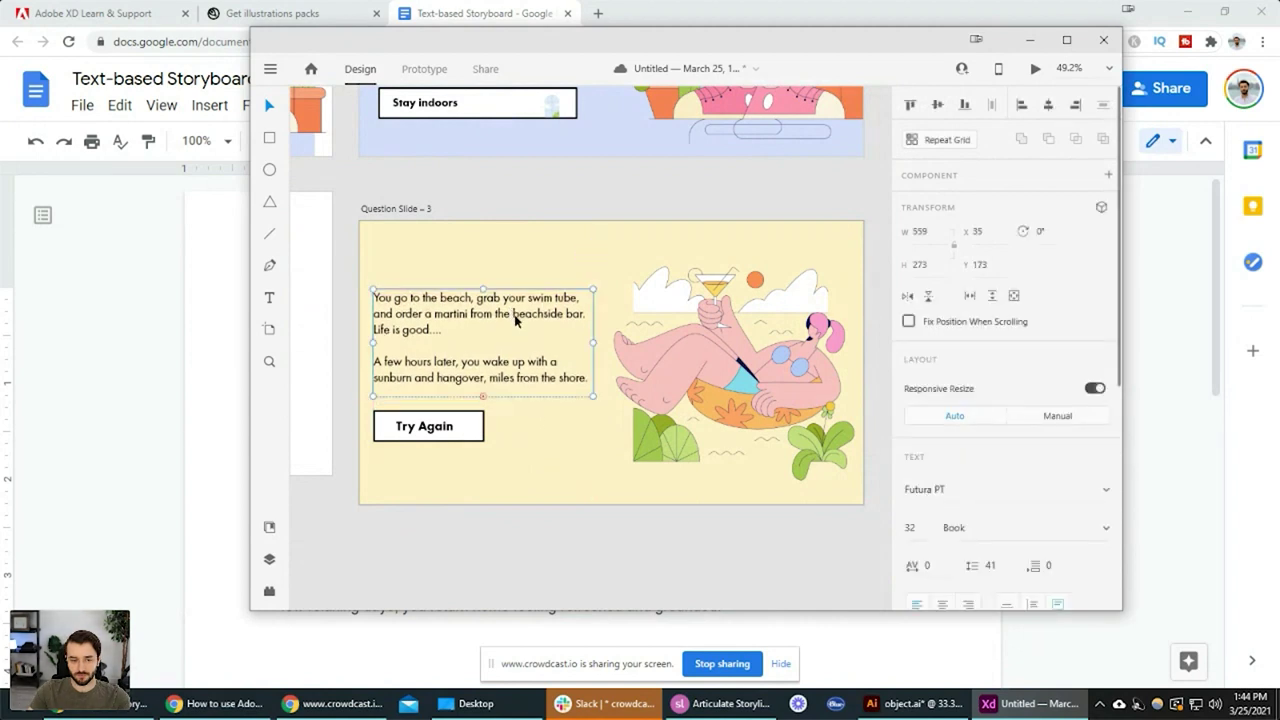
key("Escape")
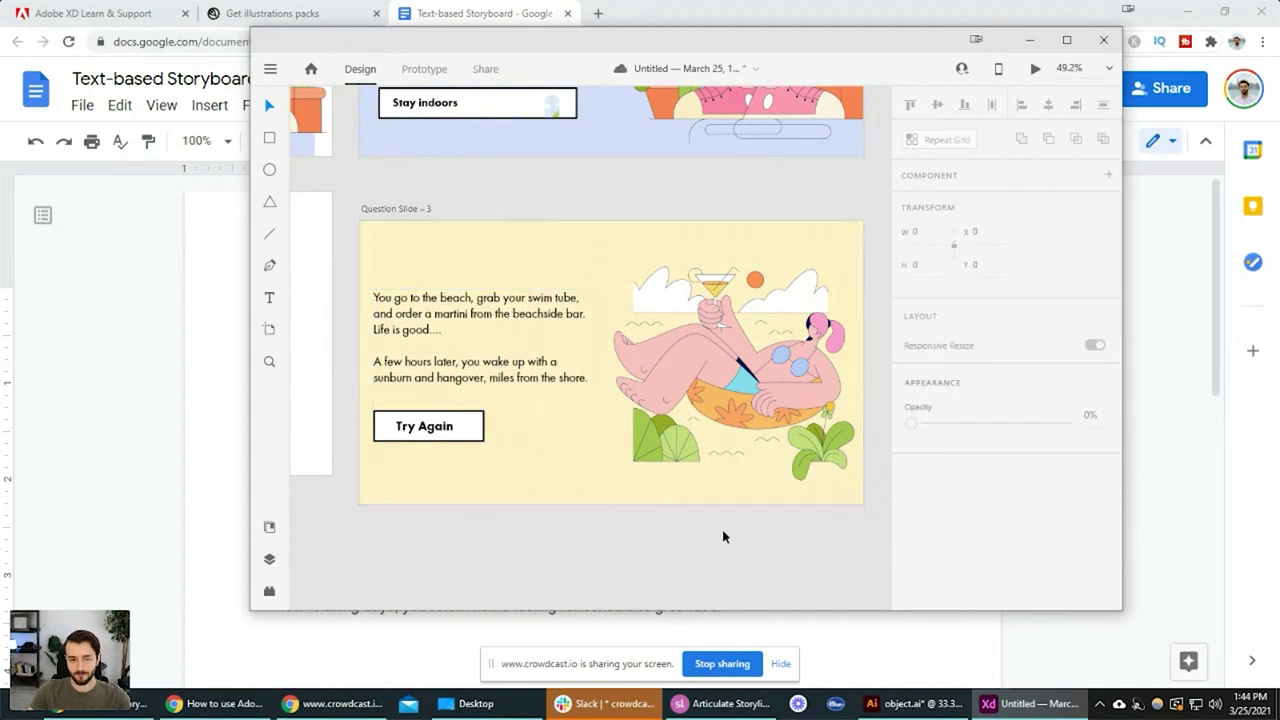
Nudge the consequence text down slightly and move the beach illustration to about X 586, Y 0 on Question Slide – 3
left_click(458, 362)
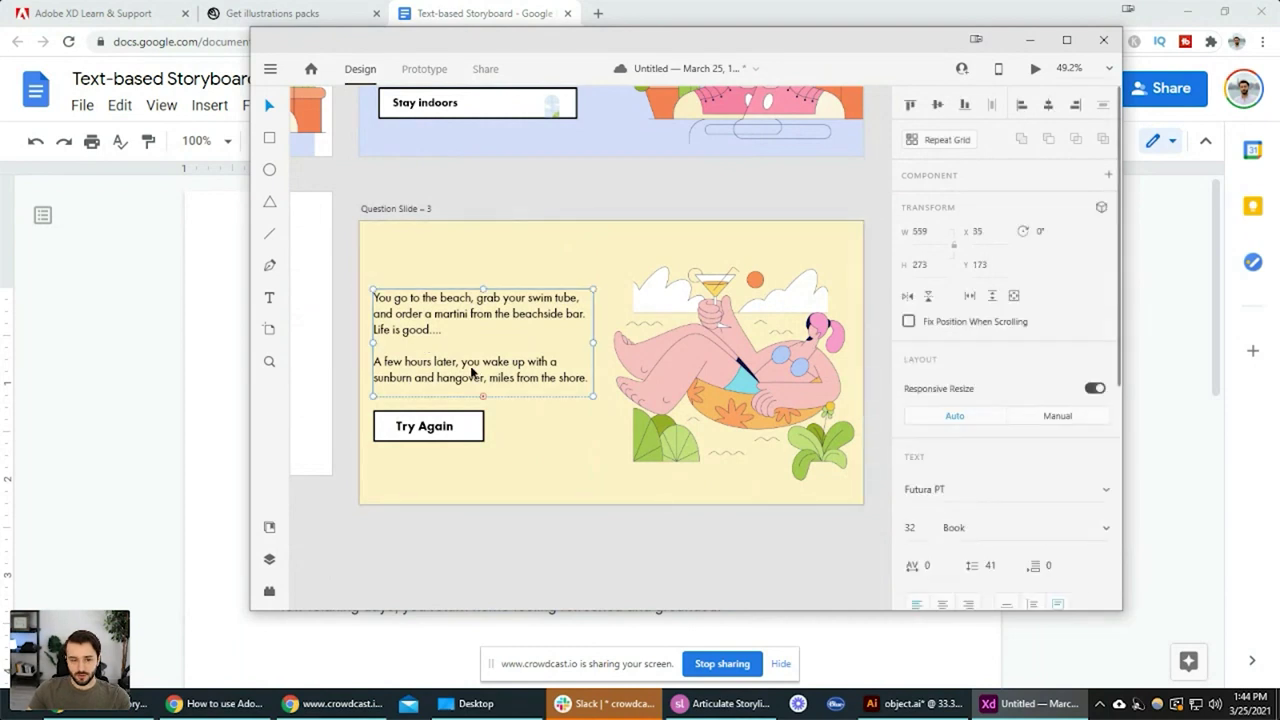
left_click(594, 517)
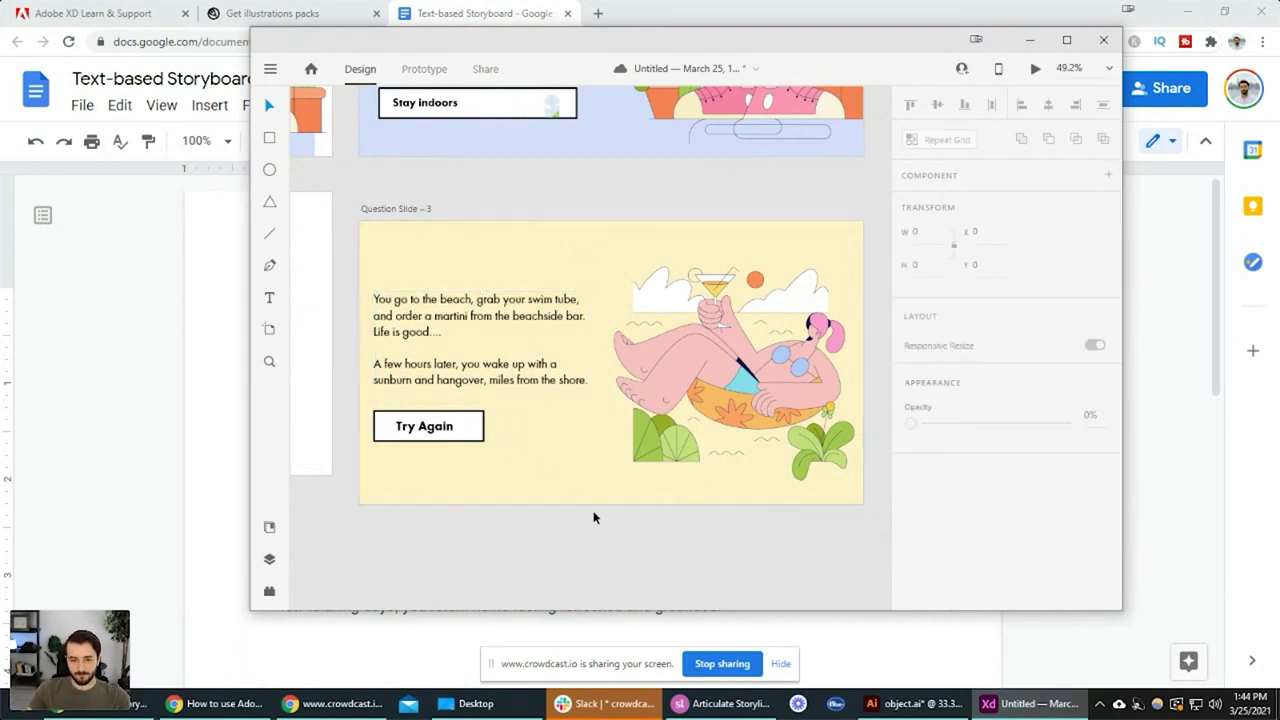
left_click(740, 382)
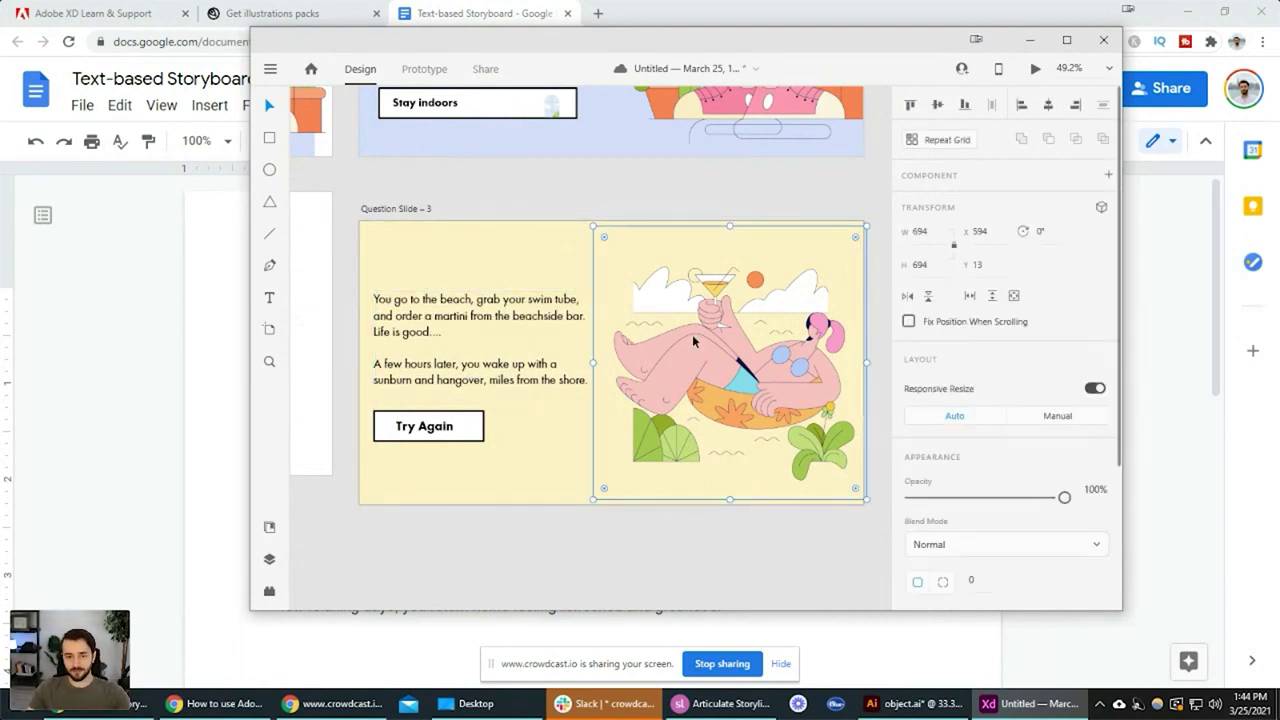
mouse_move(740, 382)
left_mouse_down()
mouse_move(727, 367)
mouse_move(757, 390)
left_mouse_up()
left_click(714, 405)
left_click(636, 516)
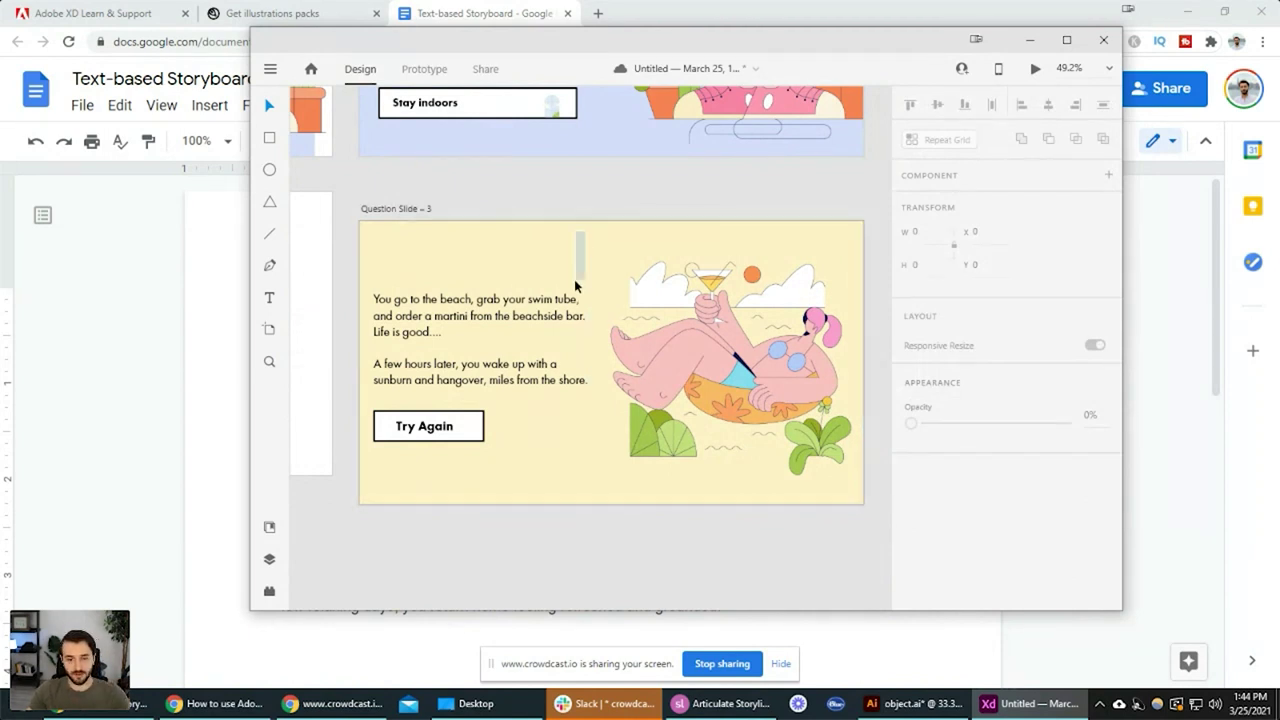
Switch to the Google Docs storyboard to review the choices and consequences, and return to Adobe XD
left_click_drag(608, 271, 618, 323)
key("alt+Tab")
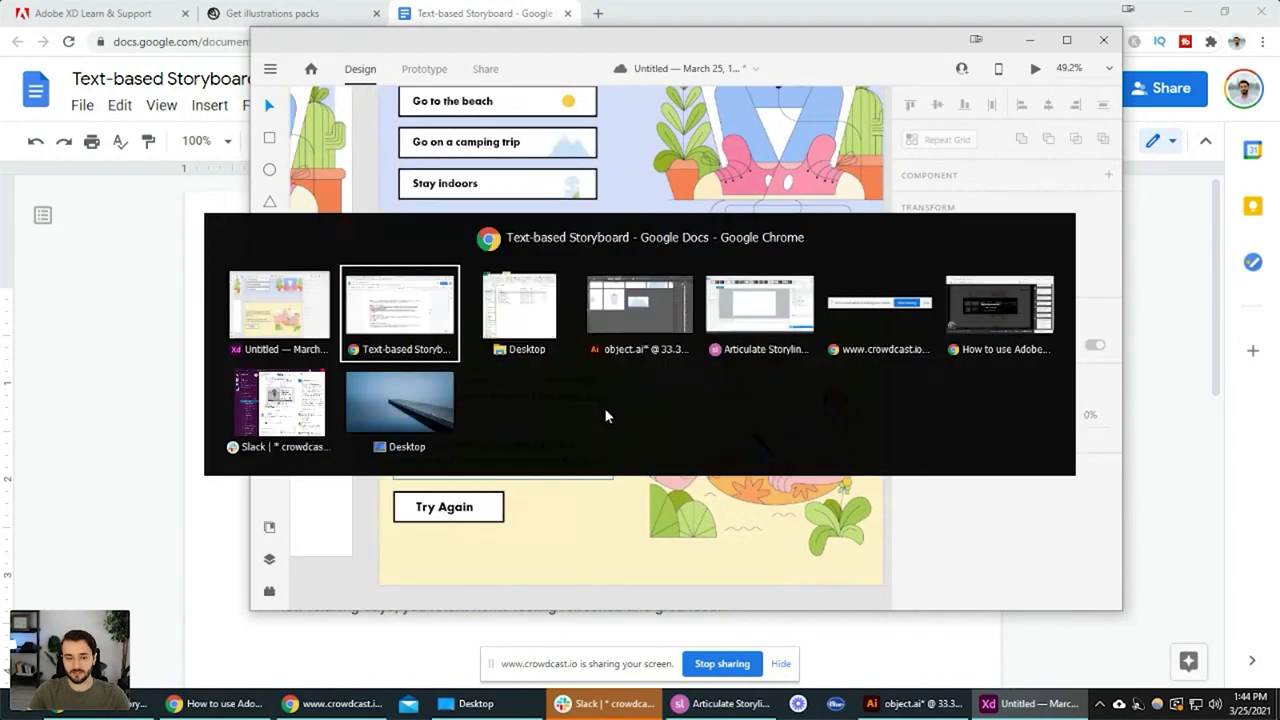
left_click(464, 548)
scroll(480, 500, "down", 2)
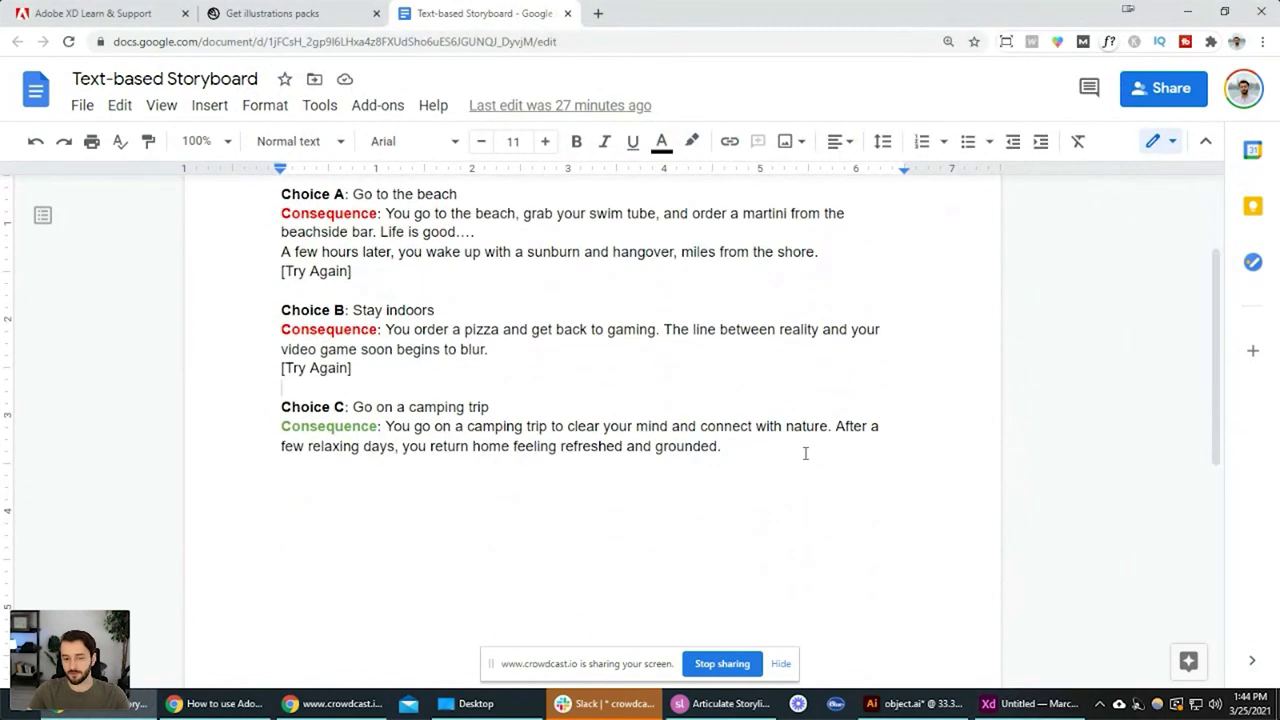
key("alt+Tab")
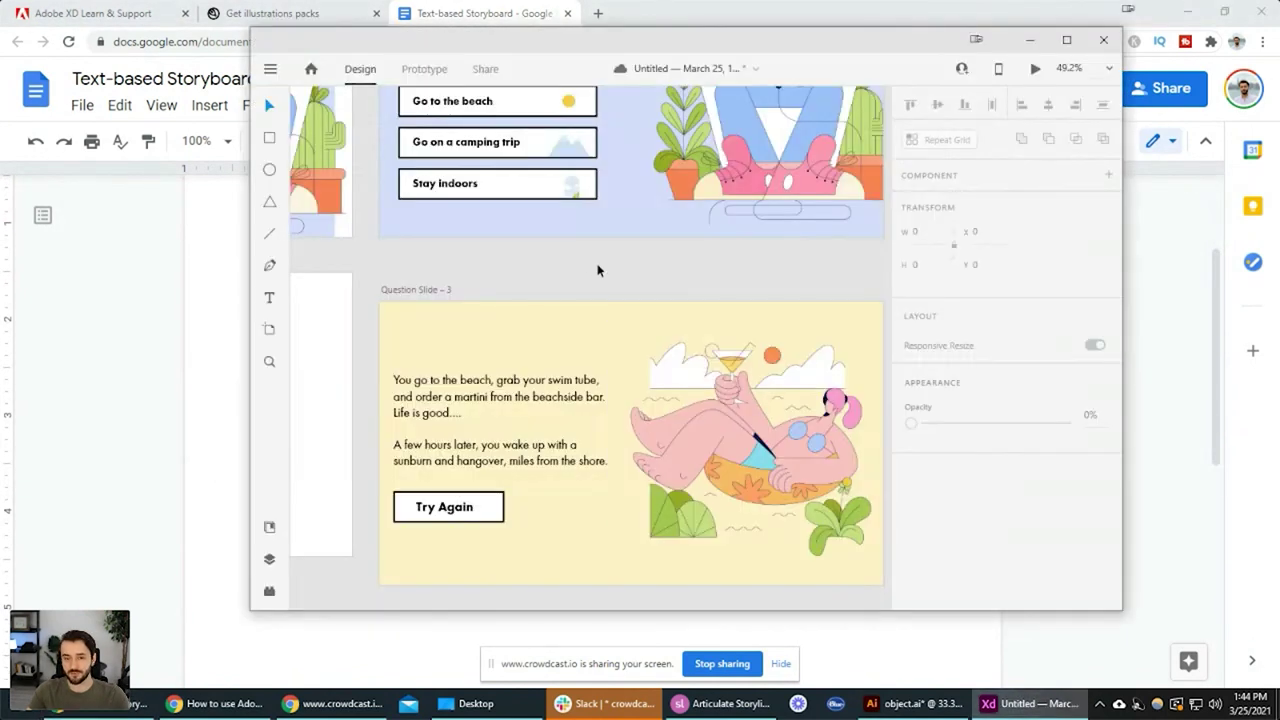
Move the consequence text up on Question Slide – 3 and raise the Try Again label and its rectangle slightly
scroll(598, 271, "down", 2)
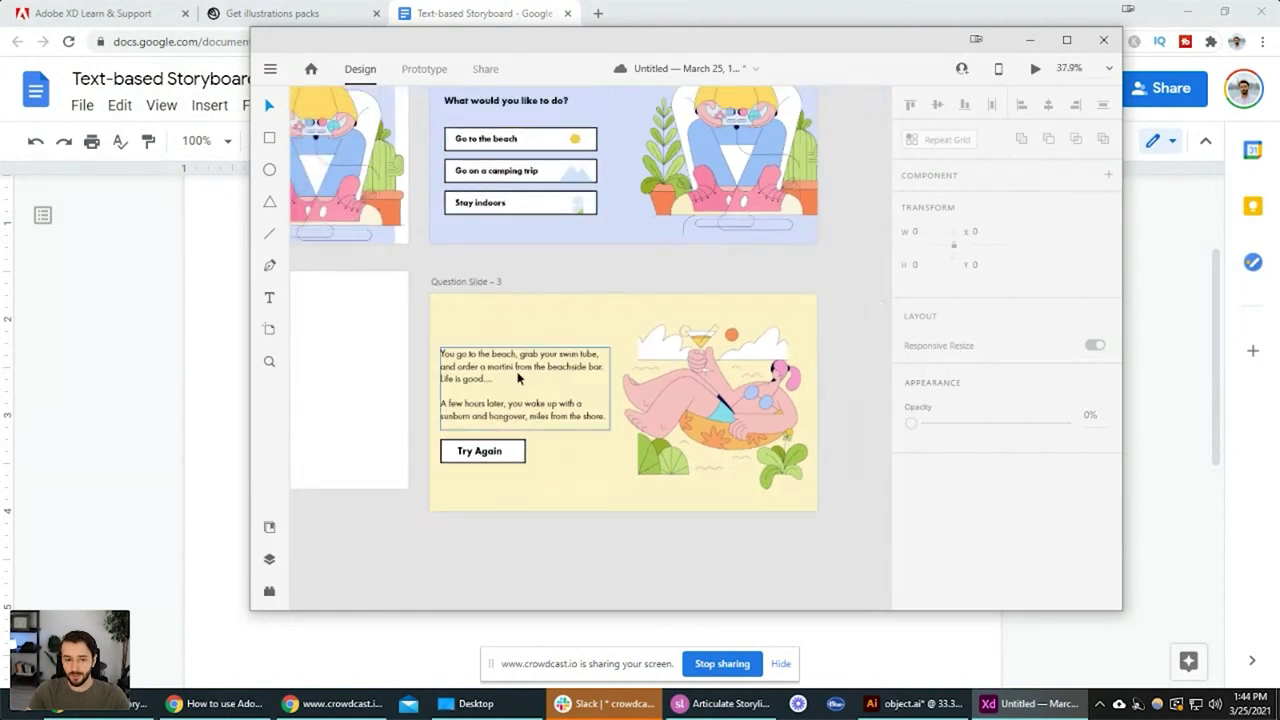
left_click_drag(518, 374, 517, 360)
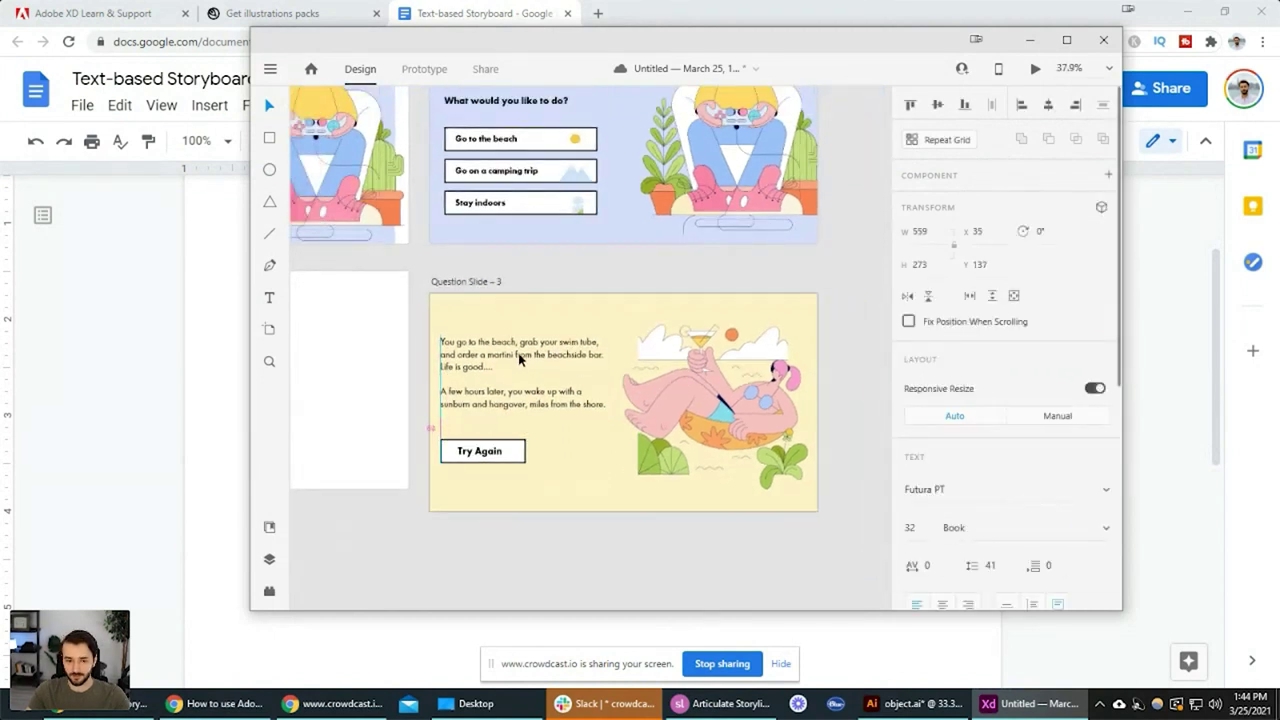
left_click(503, 436)
left_click(497, 451)
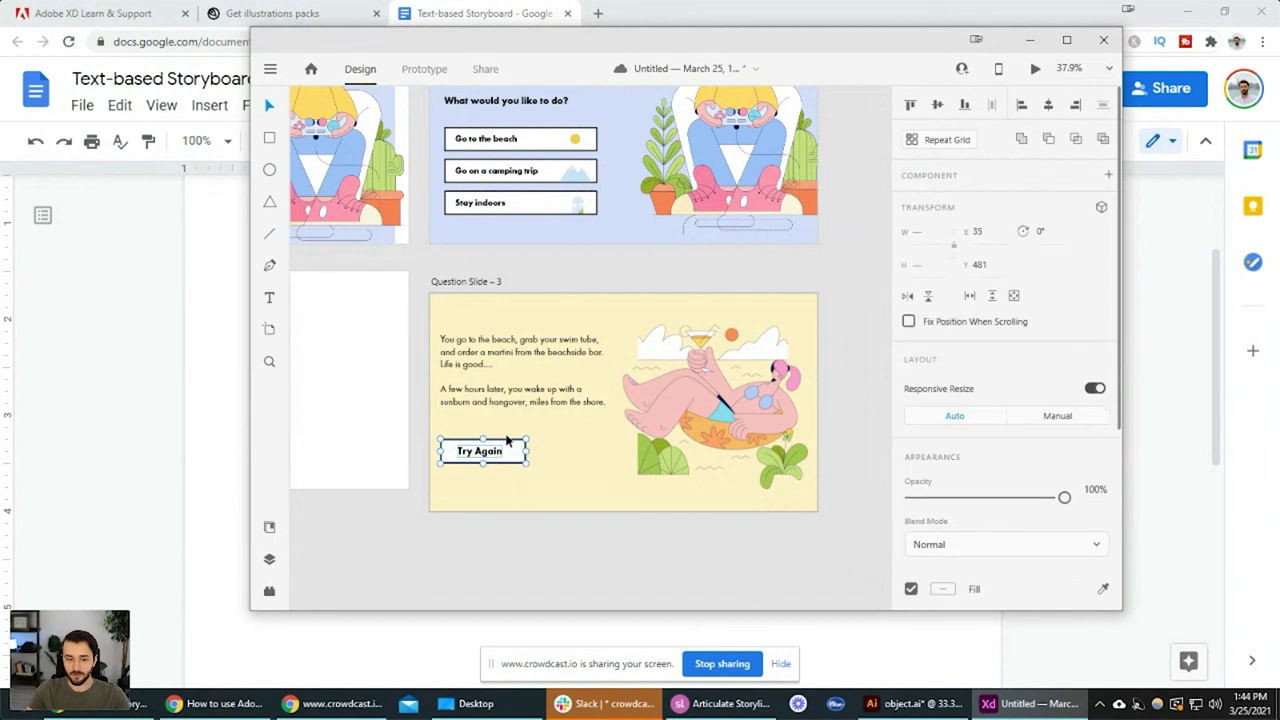
left_click_drag(510, 441, 510, 432)
left_click(743, 523)
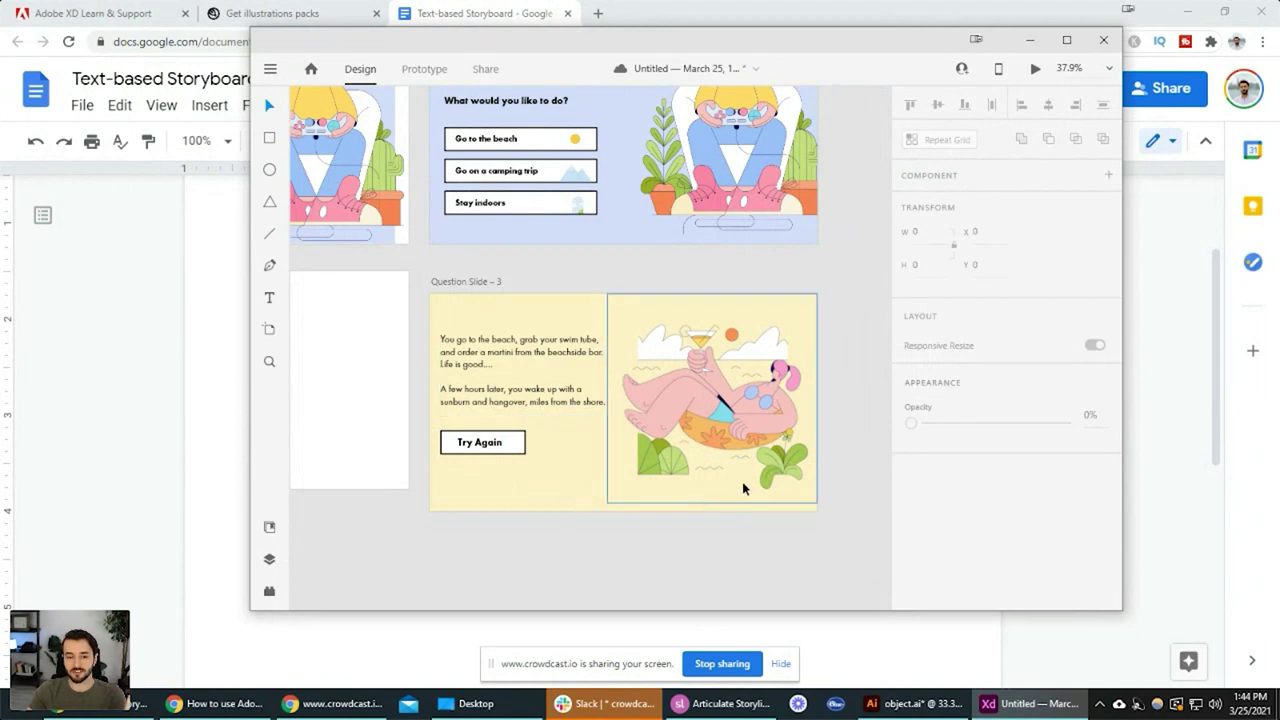
Nudge the beach illustration down to center it vertically on the yellow slide
left_click_drag(669, 266, 636, 359)
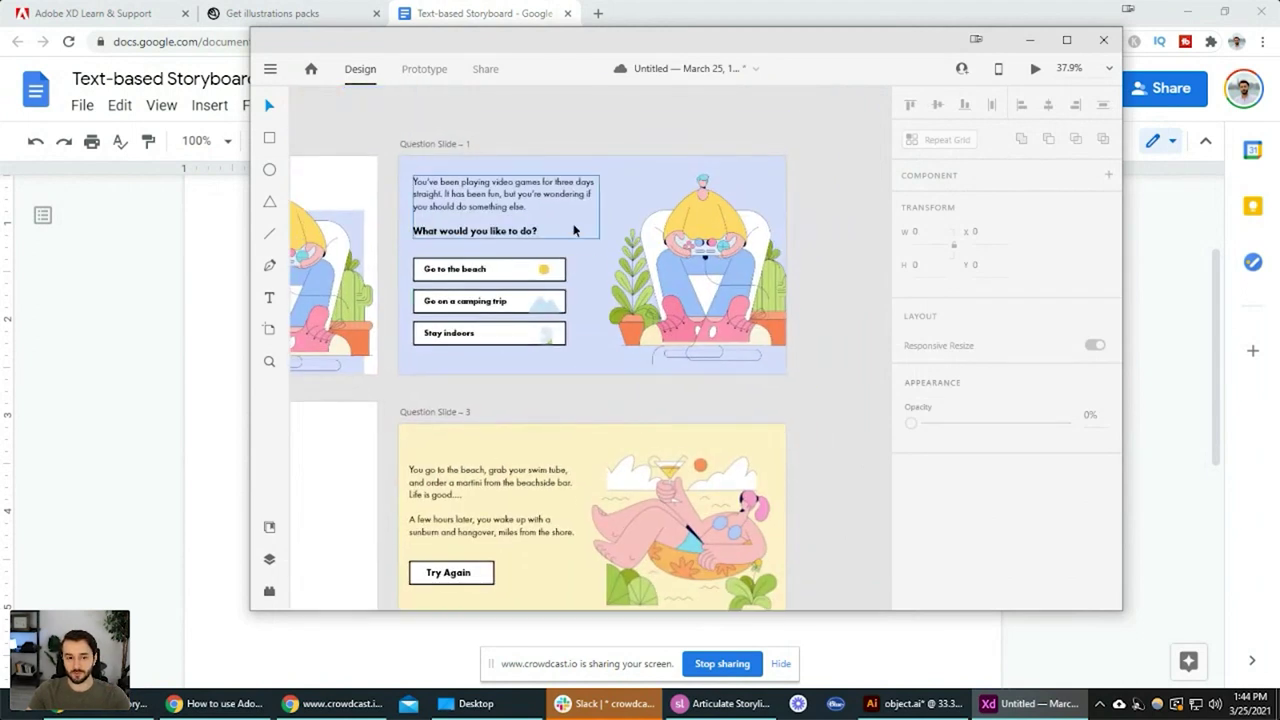
scroll(636, 486, "down", 2)
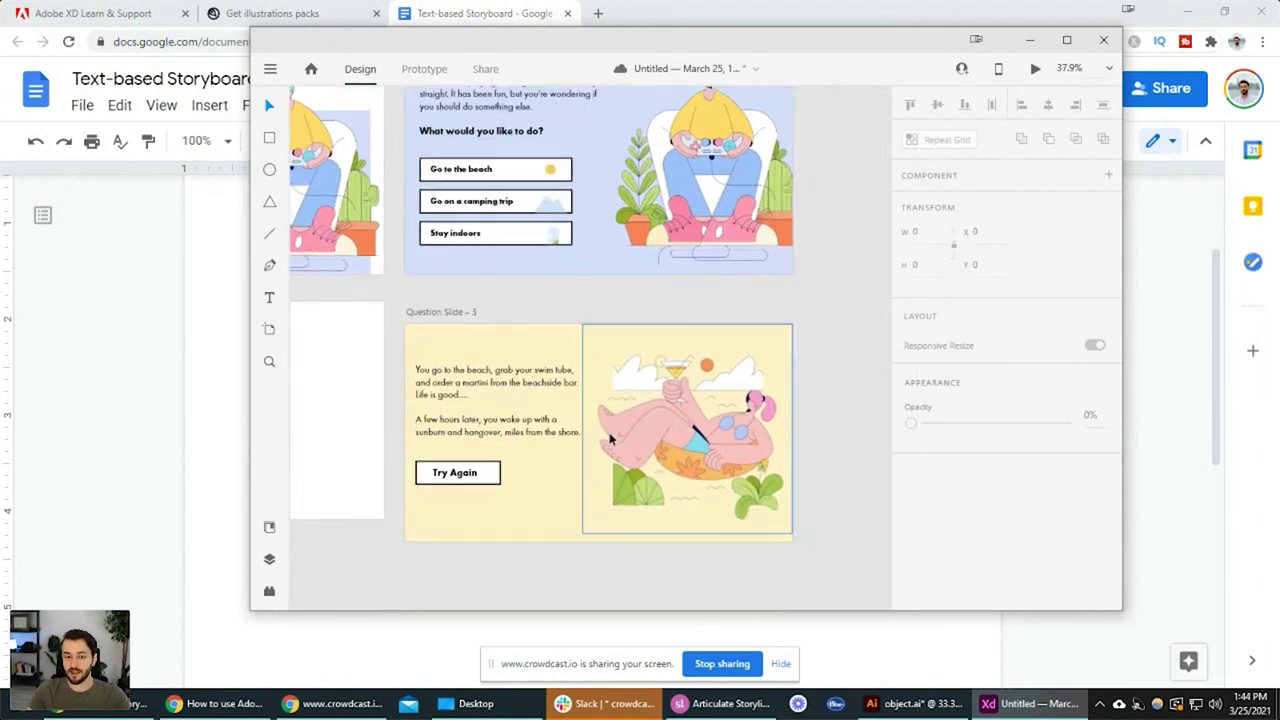
left_click(692, 468)
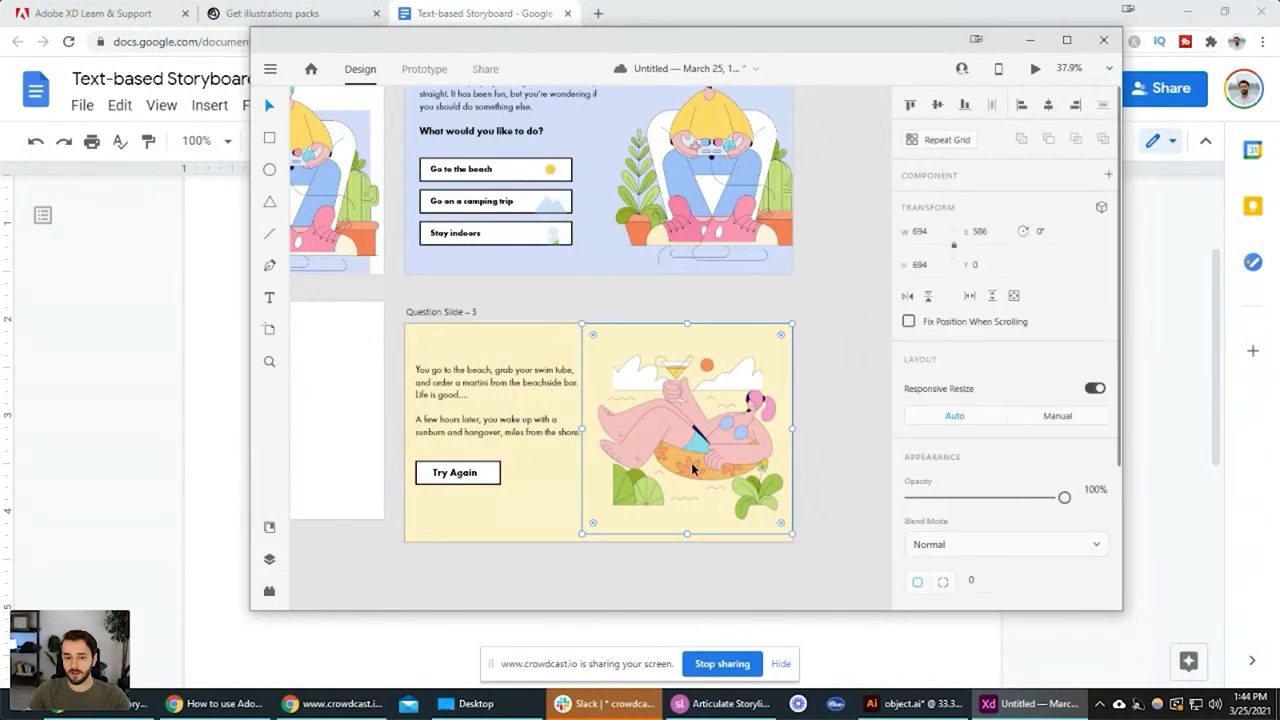
left_click(829, 449)
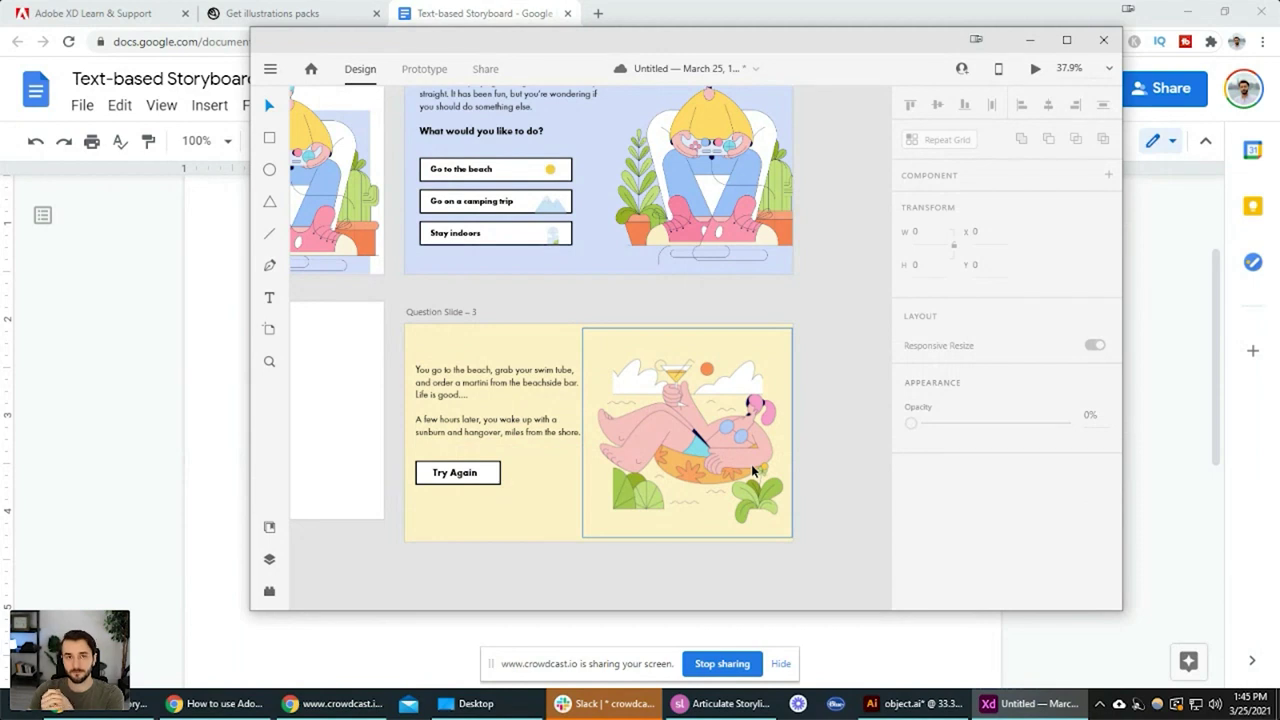
left_click_drag(711, 286, 708, 433)
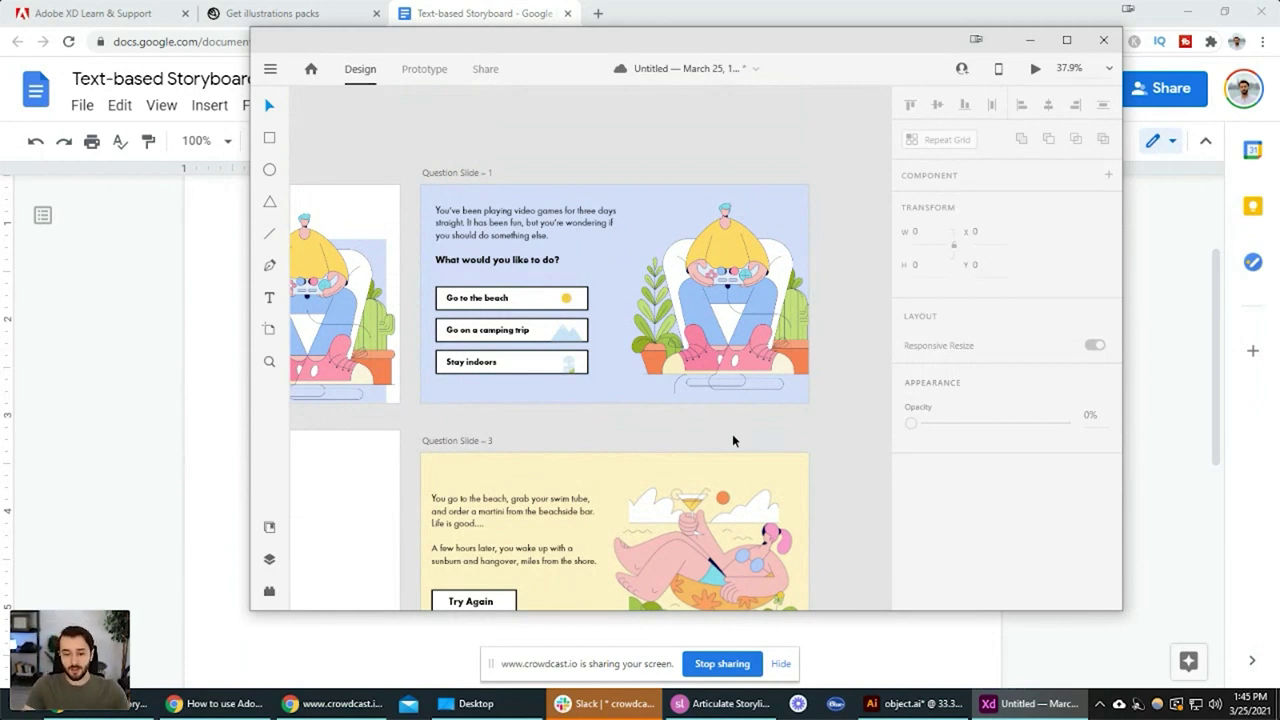
Uncover the blank Articulate Storyline slide beside Adobe XD and insert gaming.png from the Desktop folder at about X 576, Y 32
left_click(722, 703)
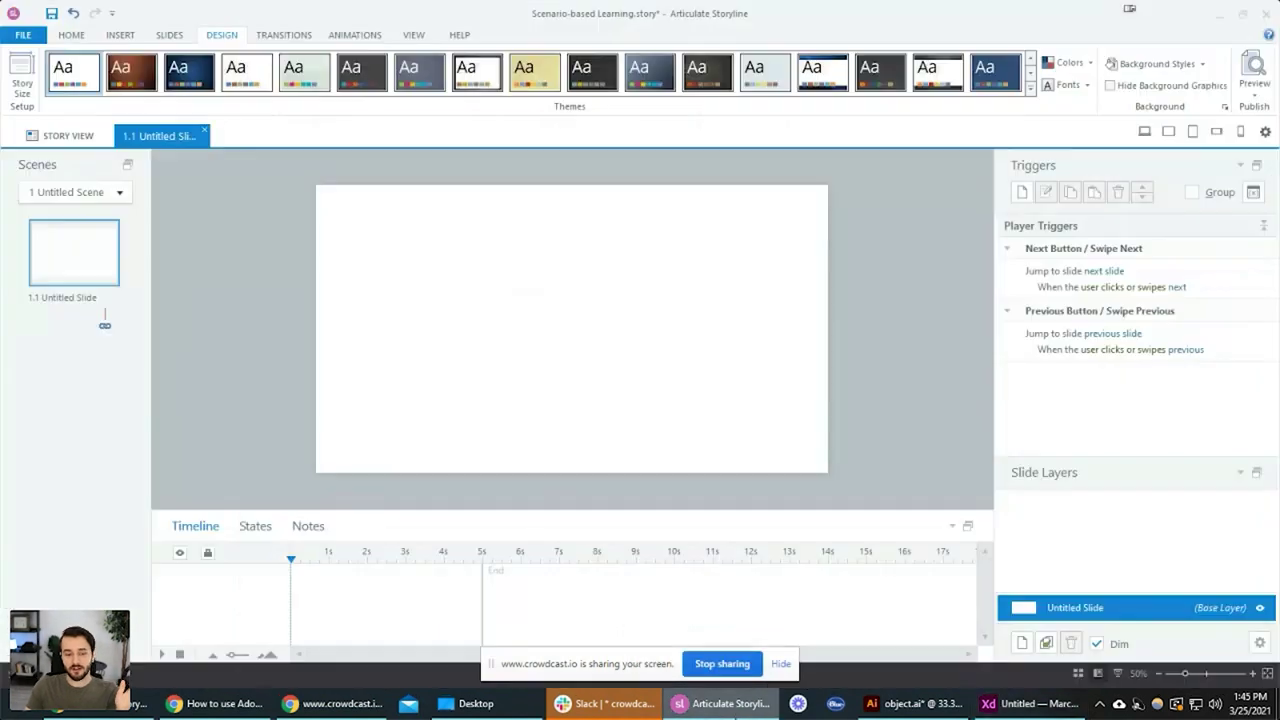
key("alt+Tab")
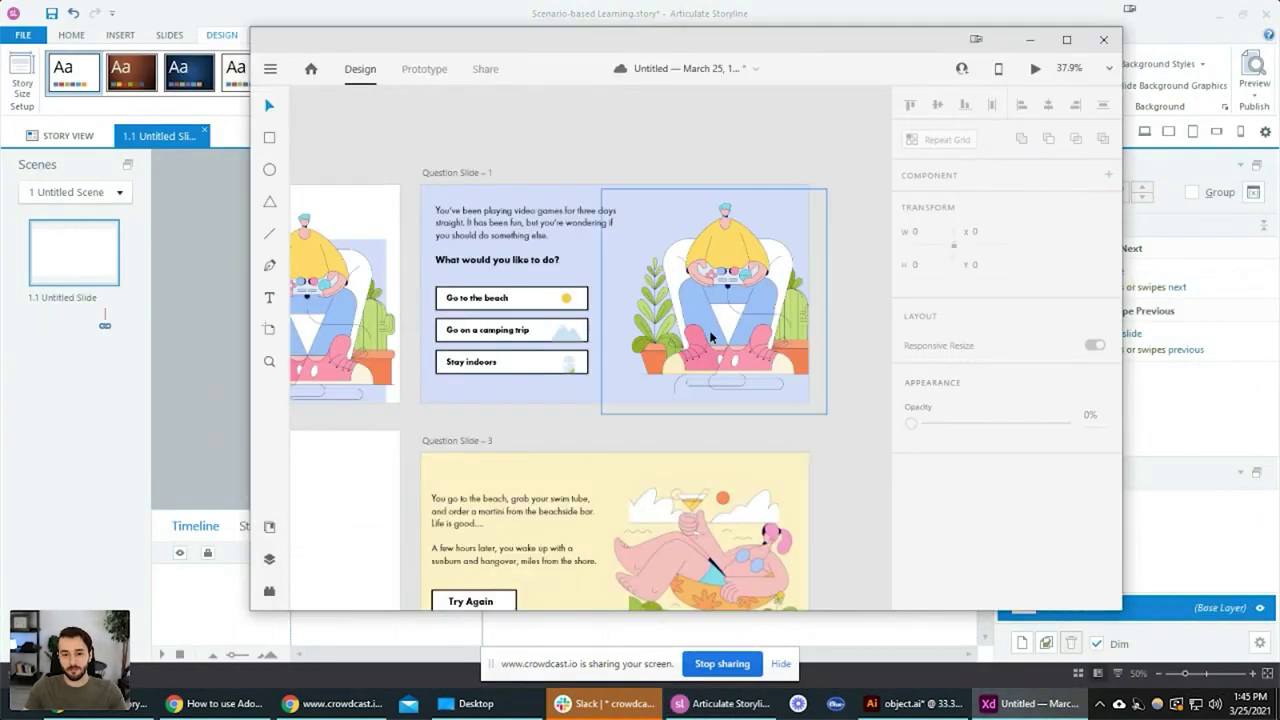
key("alt+Tab")
key("alt+Tab")
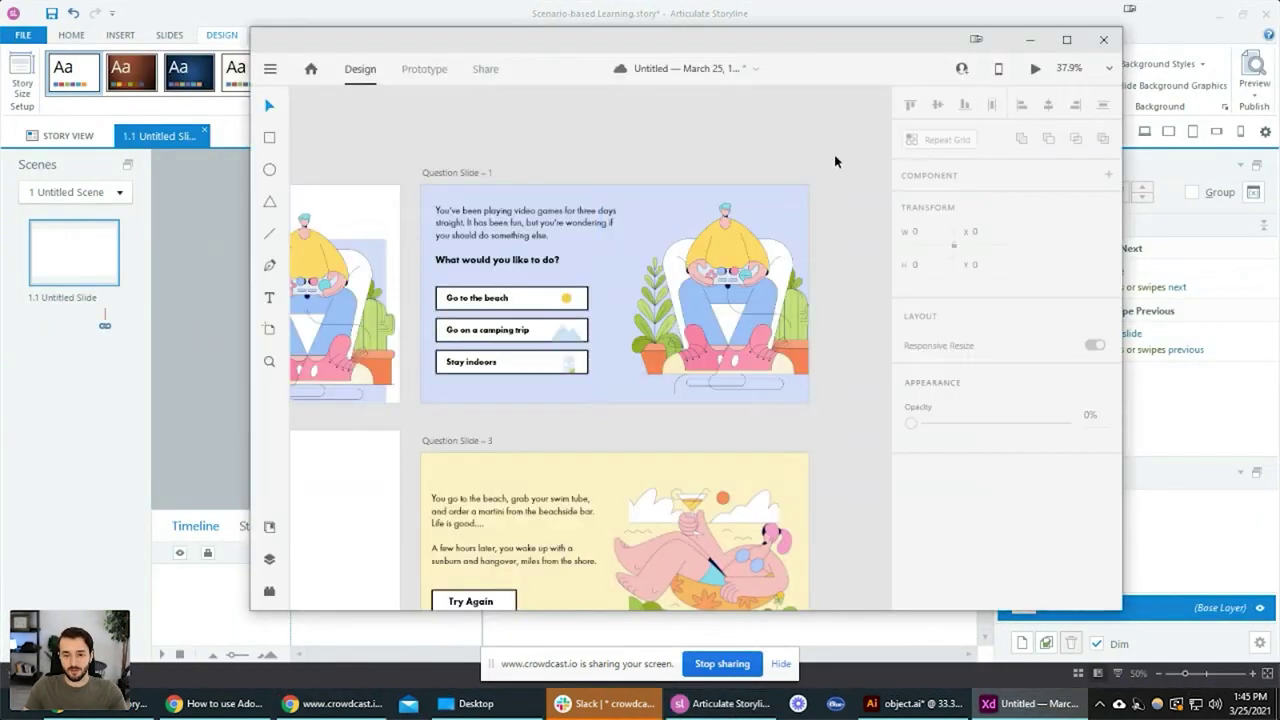
left_click_drag(843, 60, 1016, 59)
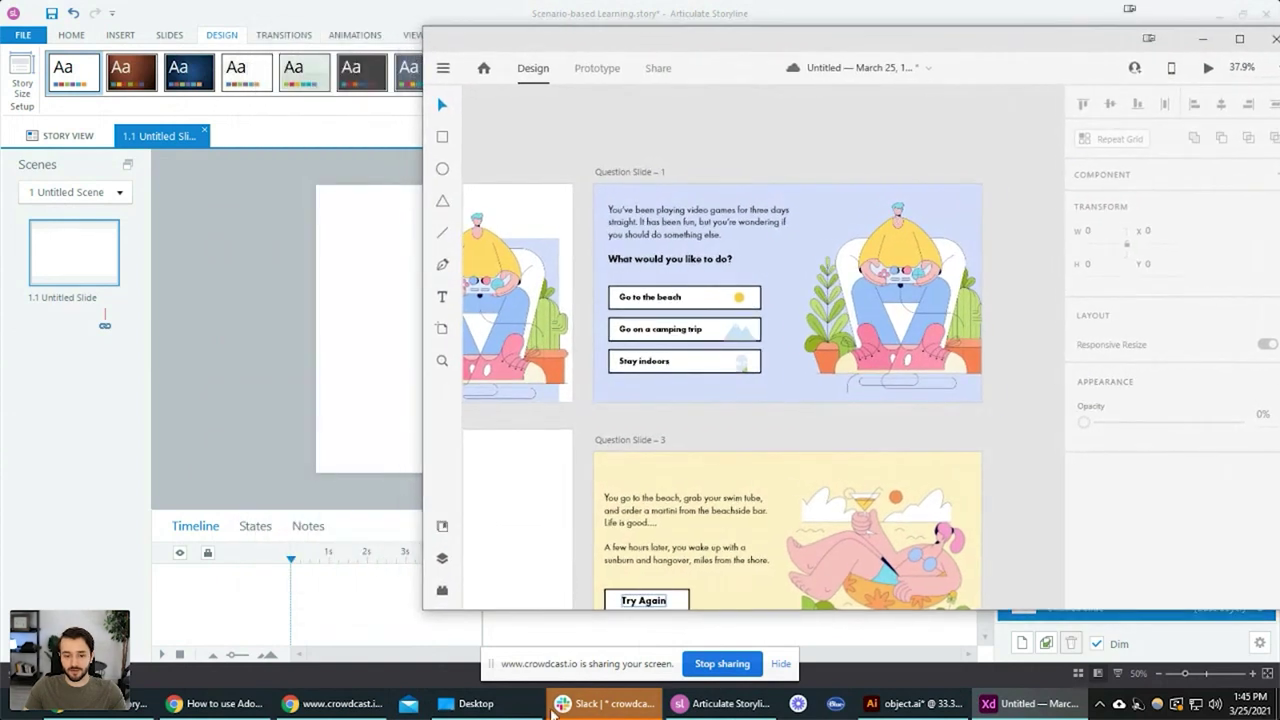
left_click(517, 710)
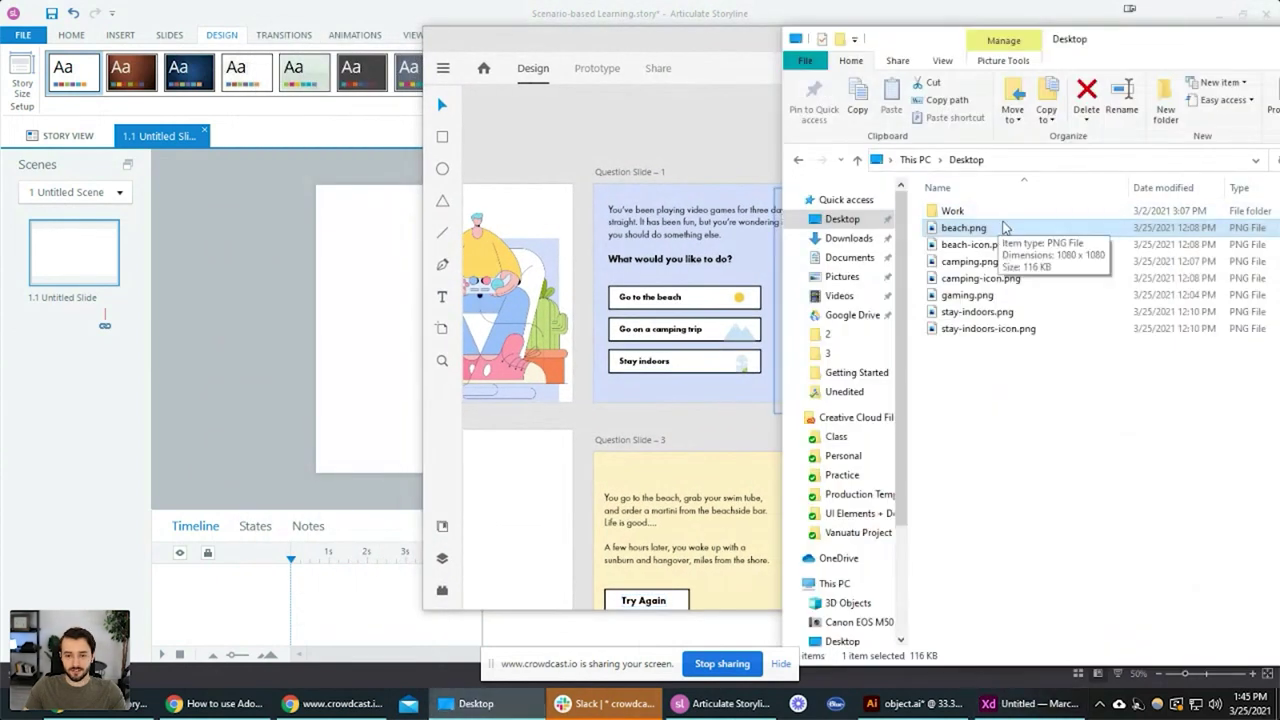
left_click(1015, 298)
left_click_drag(981, 301, 713, 346)
Give the Storyline slide a solid background fill using the light blue sampled from the gaming picture
right_click(467, 312)
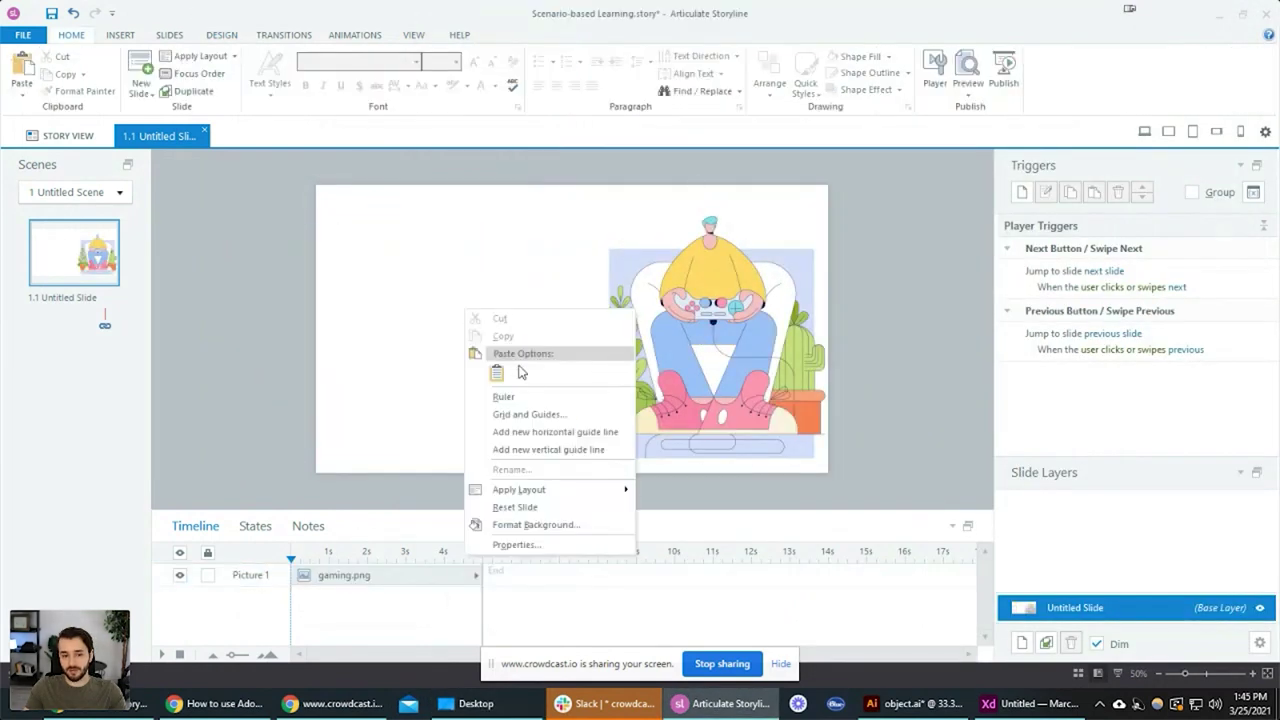
left_click(566, 524)
left_click_drag(644, 100, 1025, 120)
left_click(1058, 320)
left_click(1082, 477)
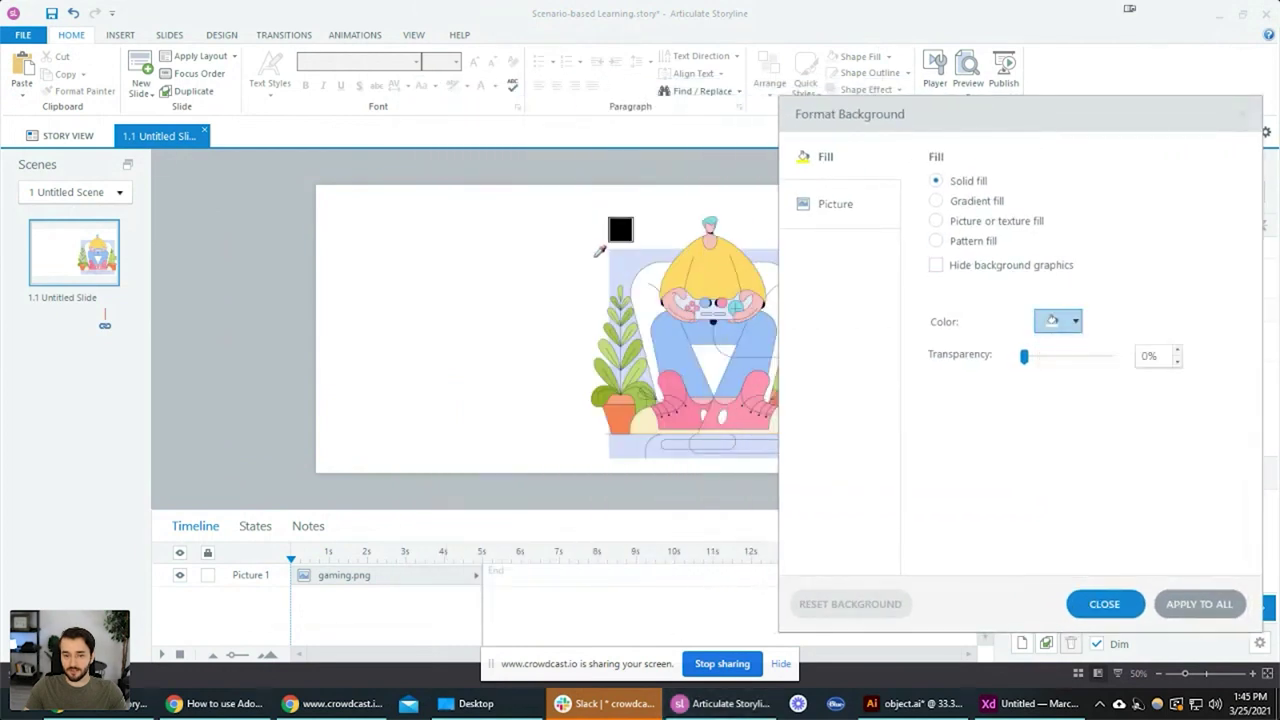
left_click(631, 263)
left_click(1104, 604)
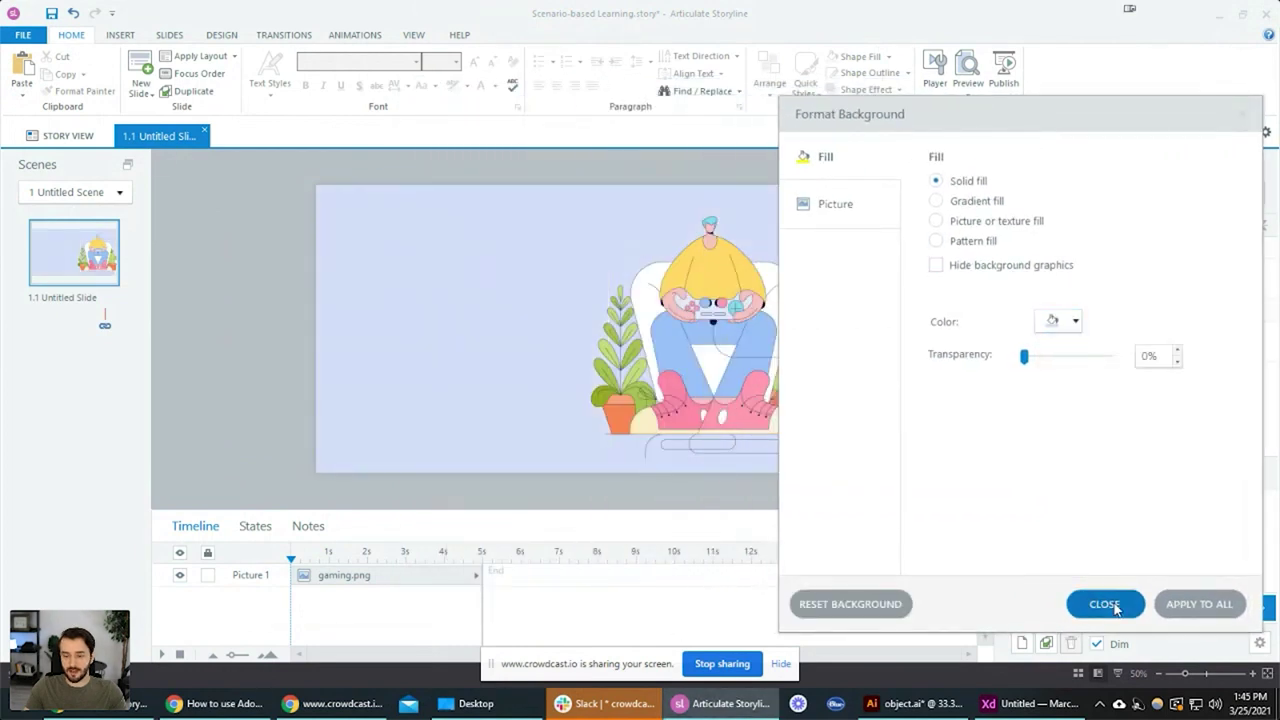
left_click(786, 343)
Switch to Adobe XD and export the Question Slide – 1 artboard to the Desktop as a 1x PNG for Design
key("alt+Tab")
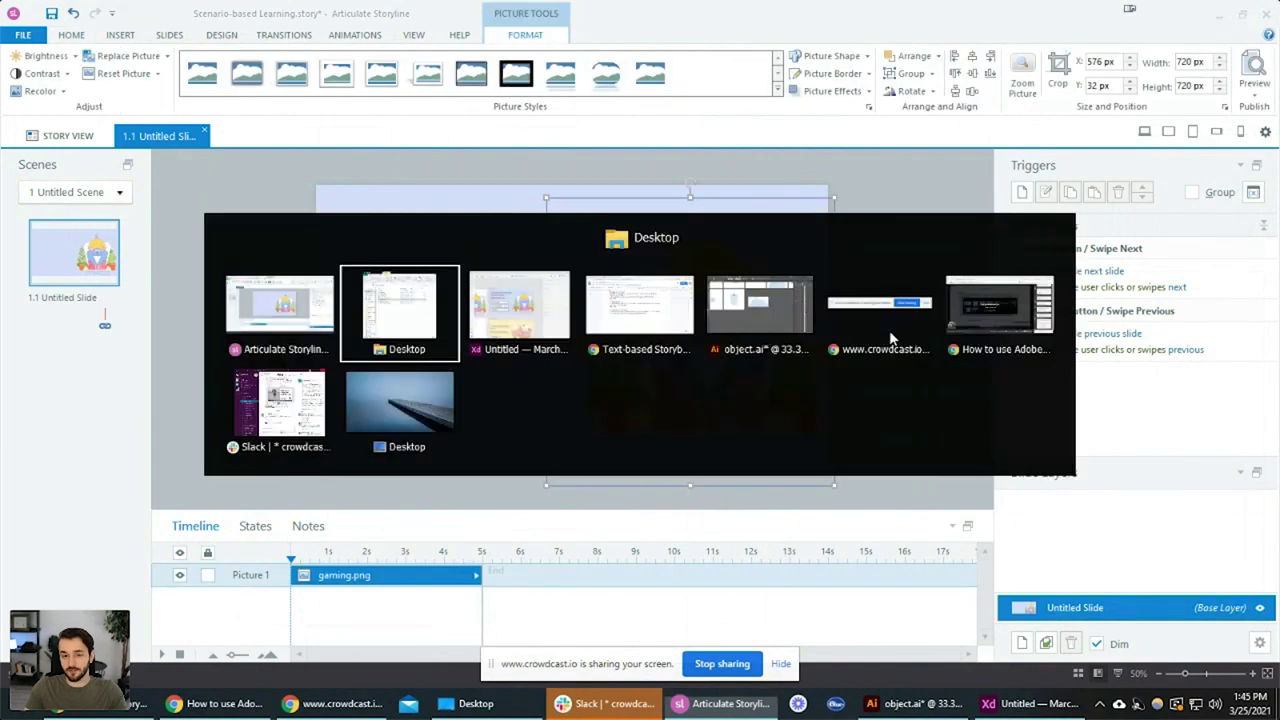
key("alt+Tab")
key("alt+Tab")
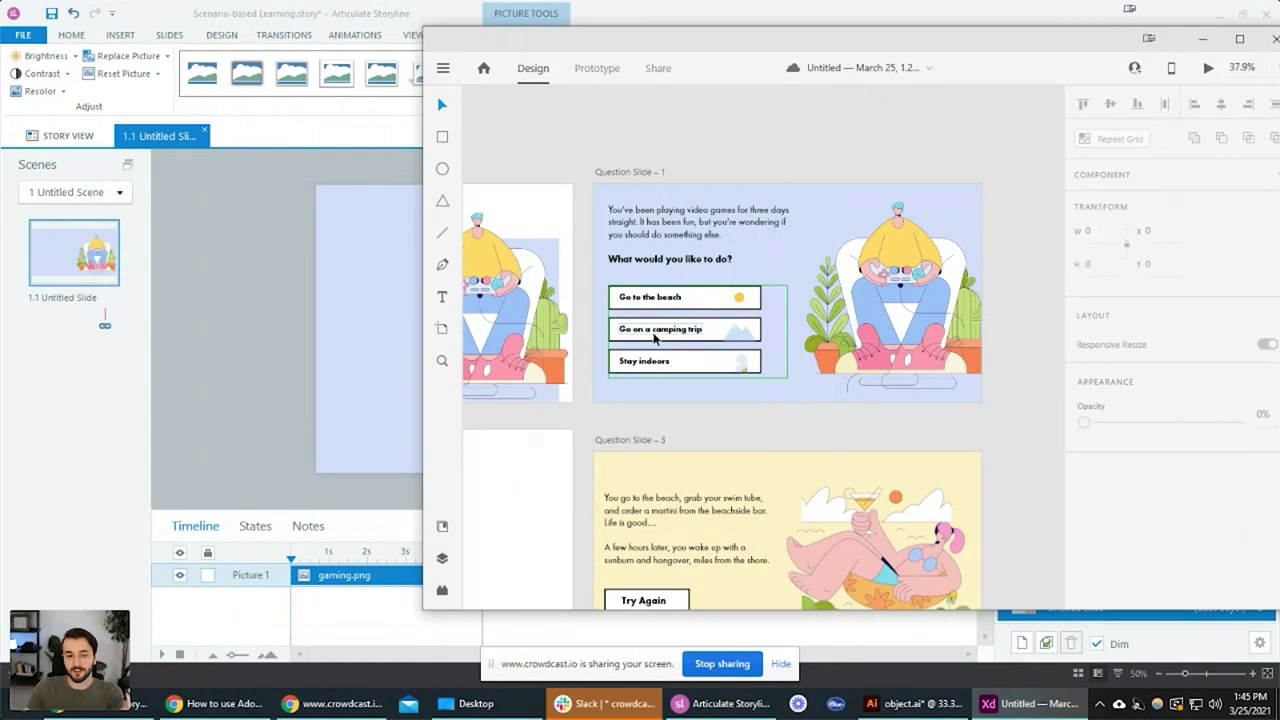
left_click(806, 279)
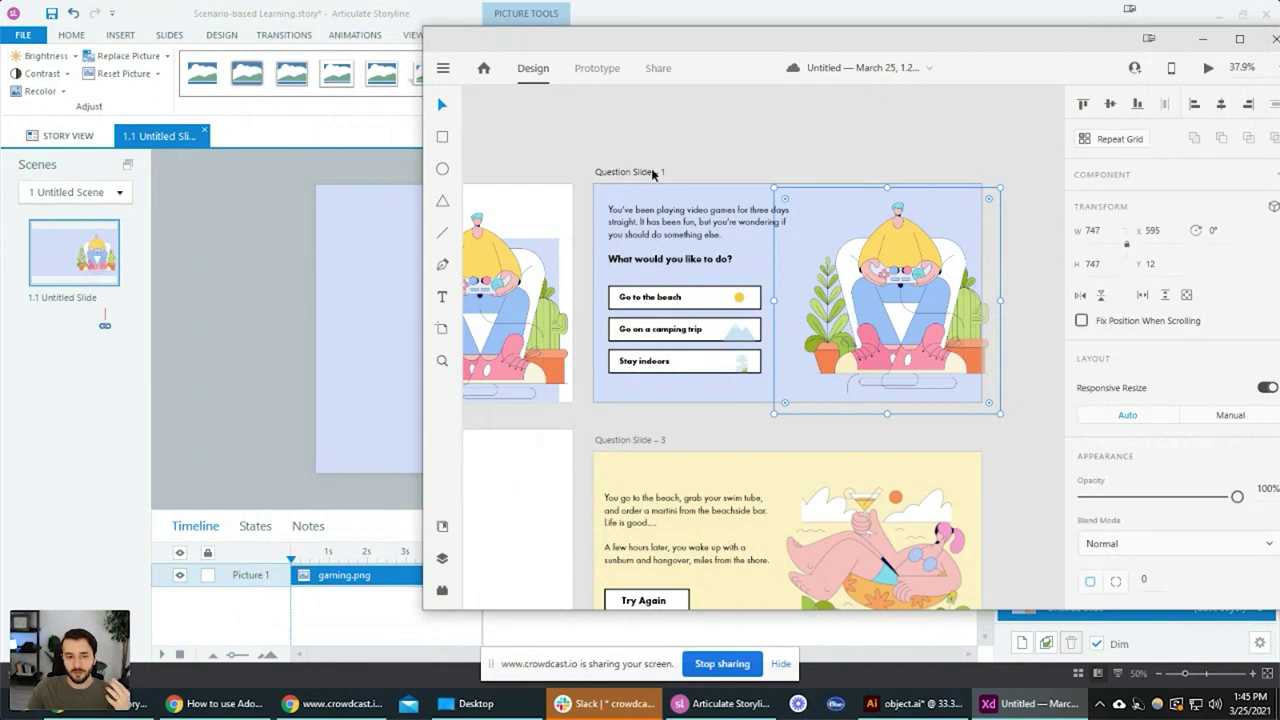
left_click(706, 140)
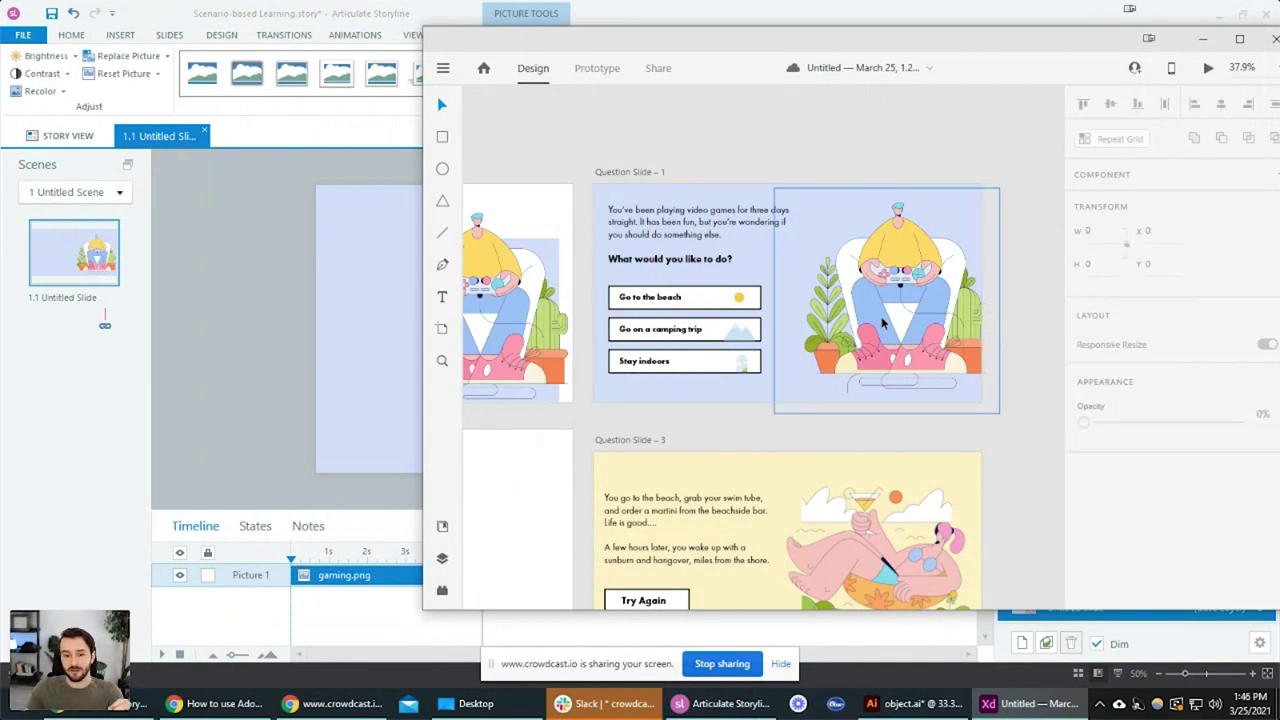
left_click(637, 172)
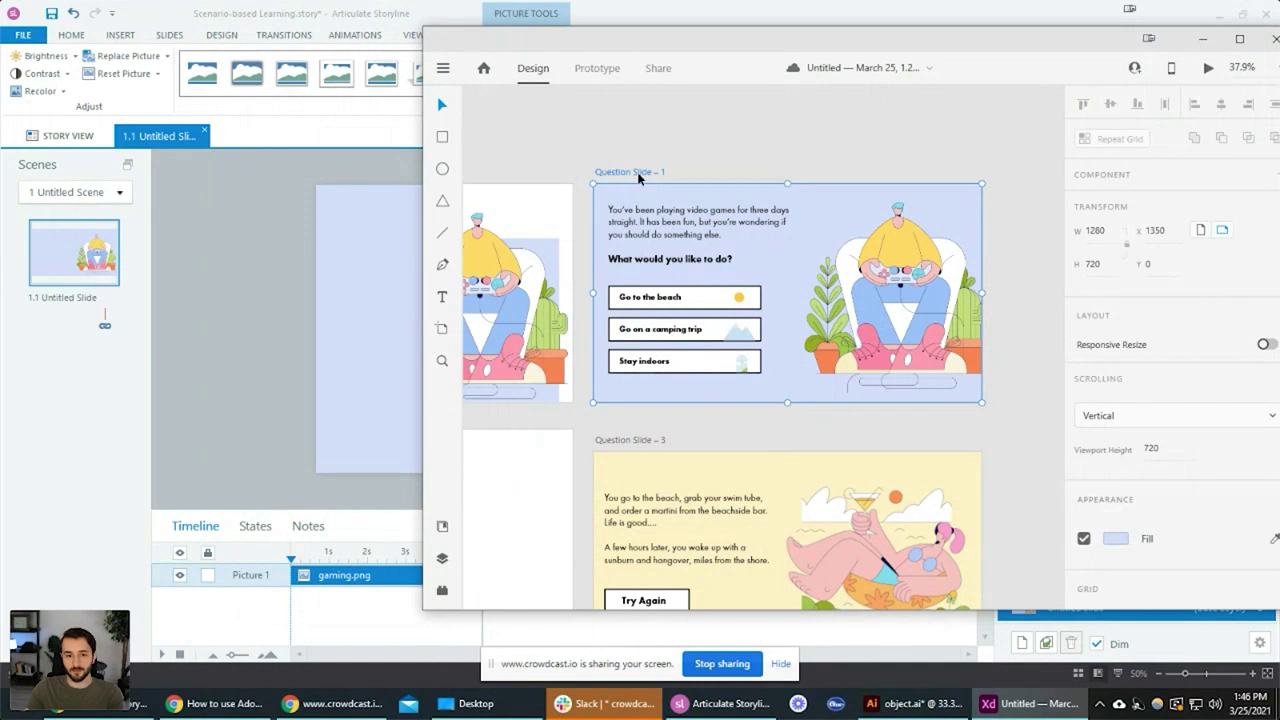
left_click(445, 69)
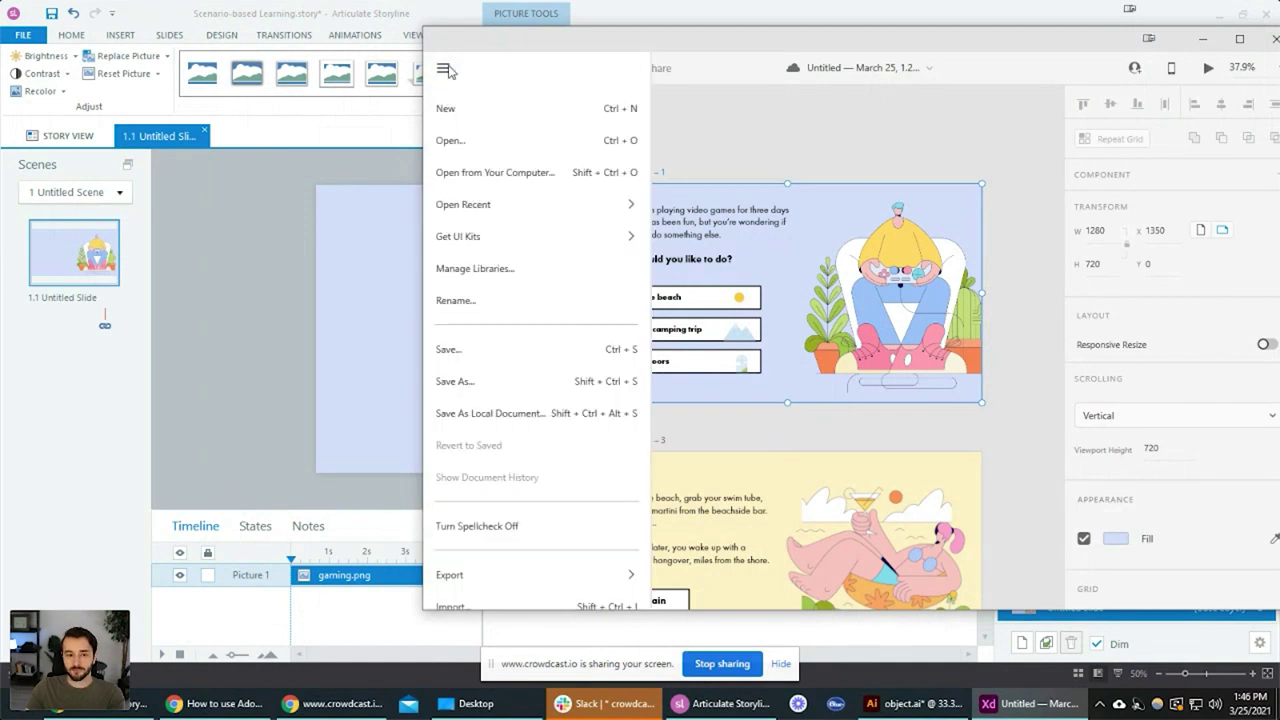
mouse_move(591, 578)
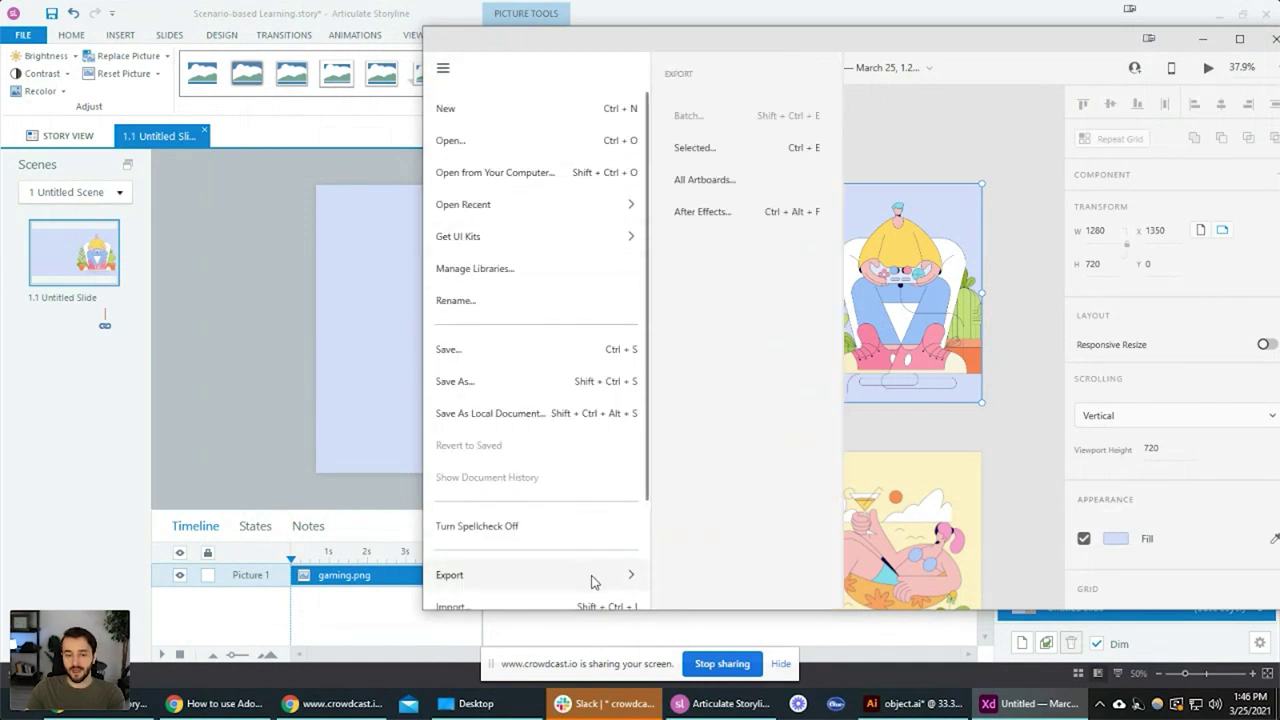
left_click(720, 152)
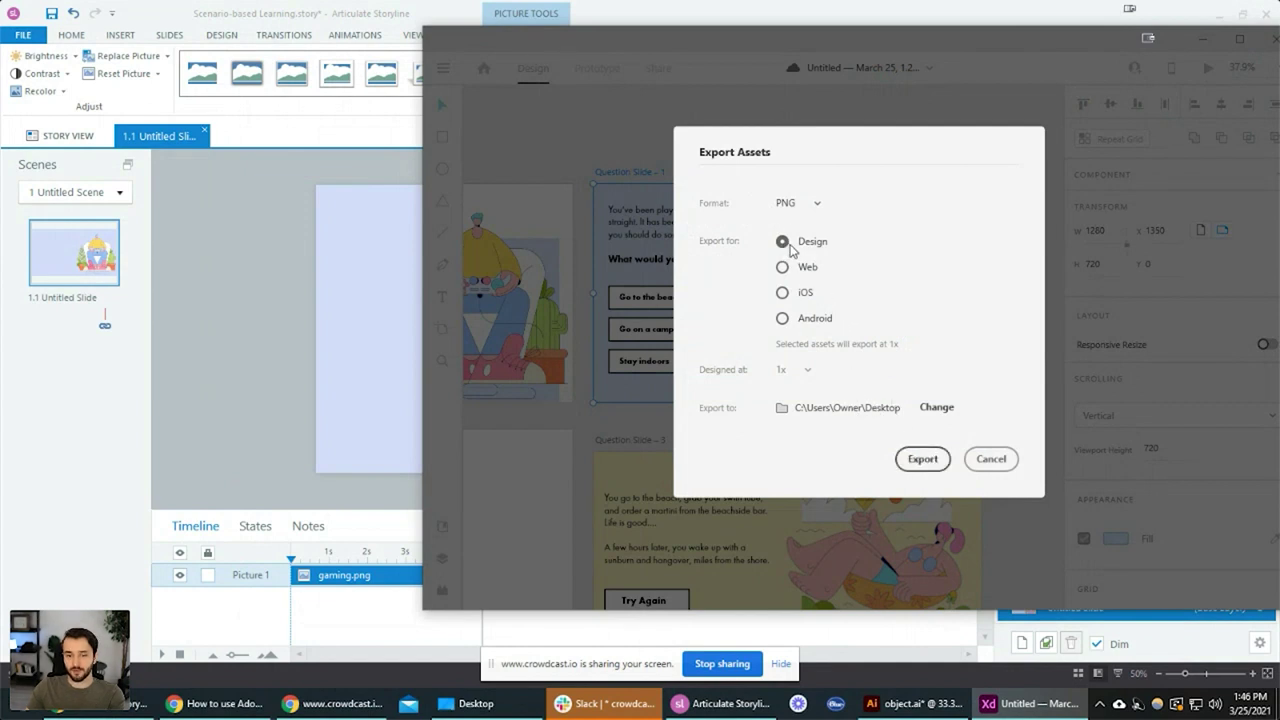
left_click(921, 462)
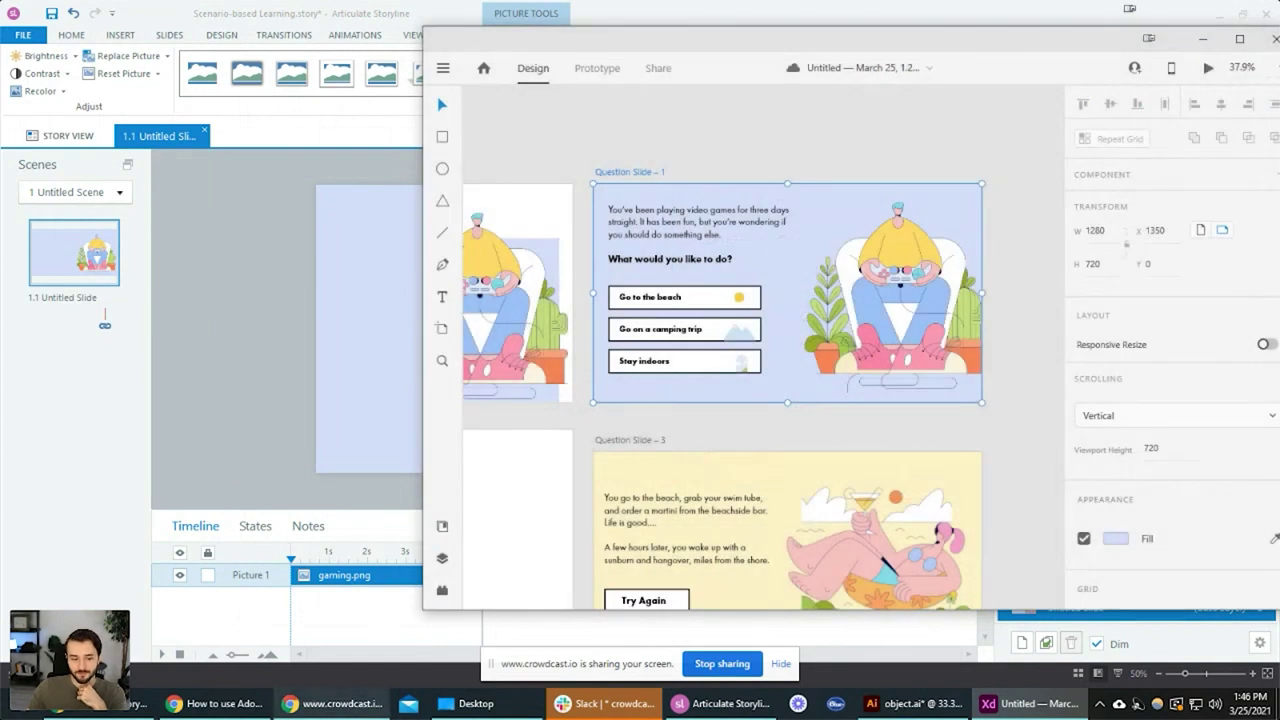
Insert Question Slide – 1.png from the Desktop folder onto the Articulate Storyline slide
left_click(470, 703)
left_click(1005, 348)
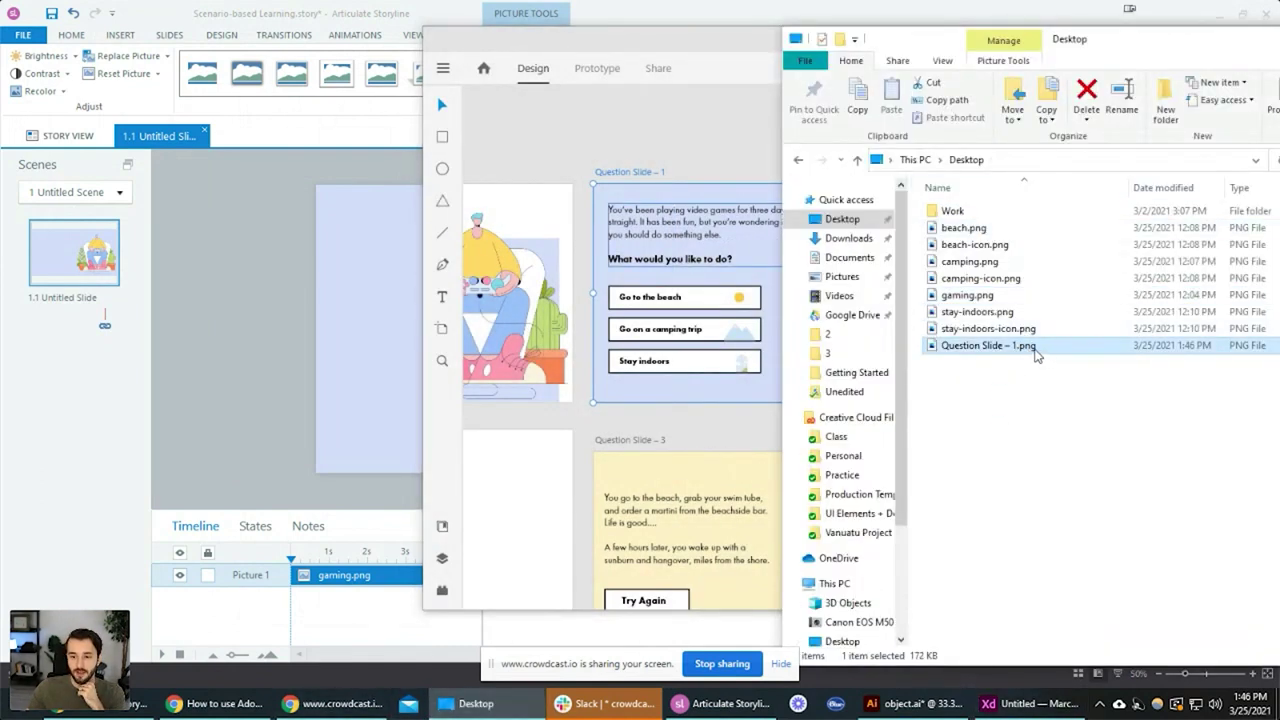
left_click_drag(1037, 355, 343, 333)
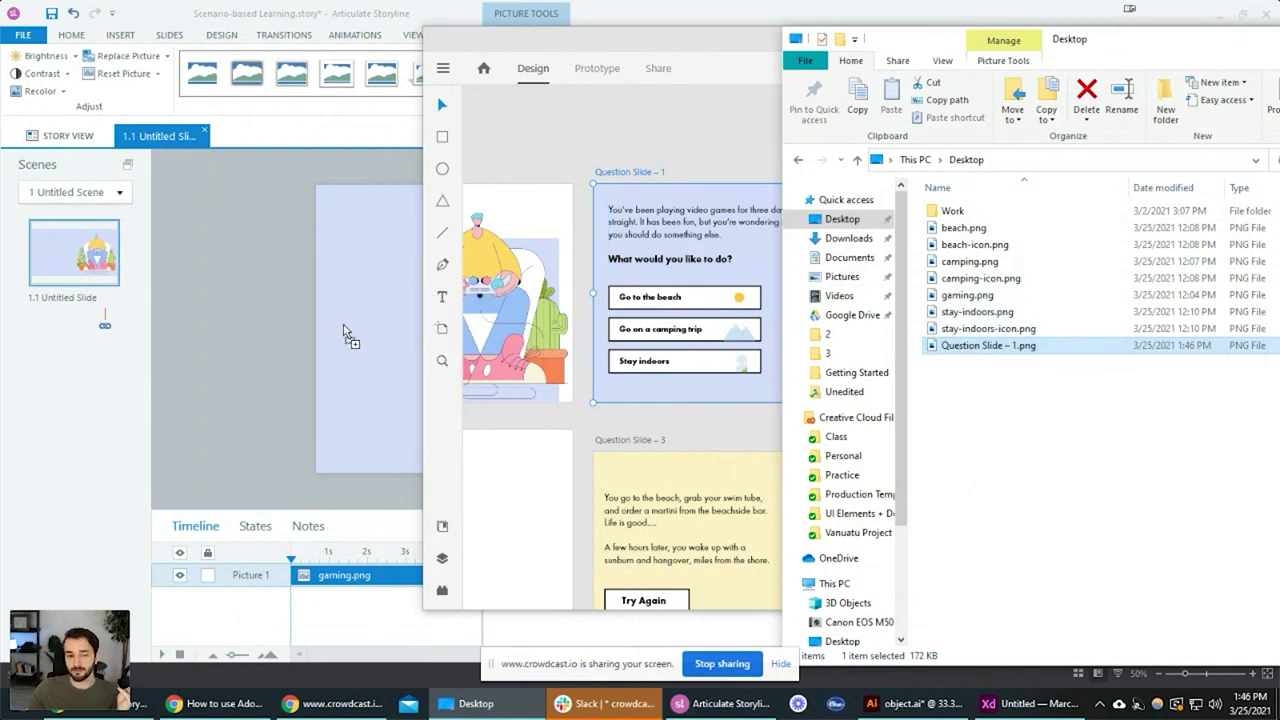
Place the Question Slide – 1 picture over the whole Articulate Storyline slide at X 0, Y 0
left_click_drag(343, 333, 602, 321)
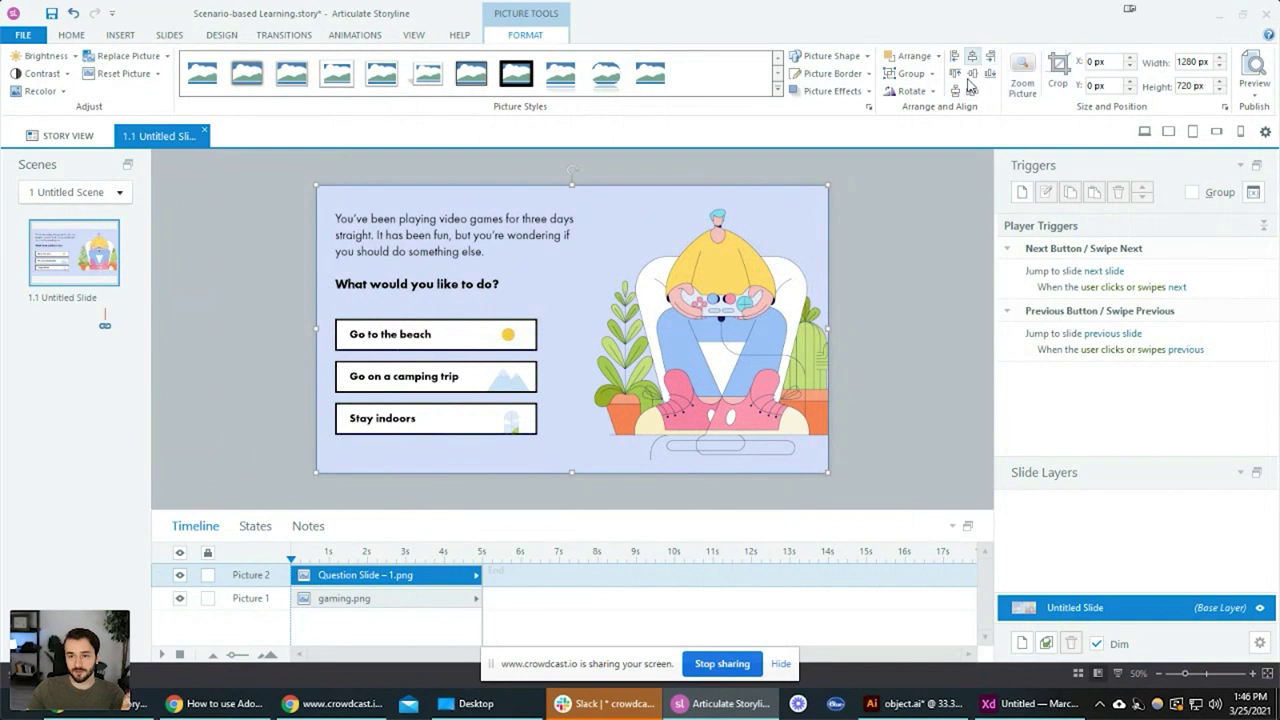
left_click(900, 277)
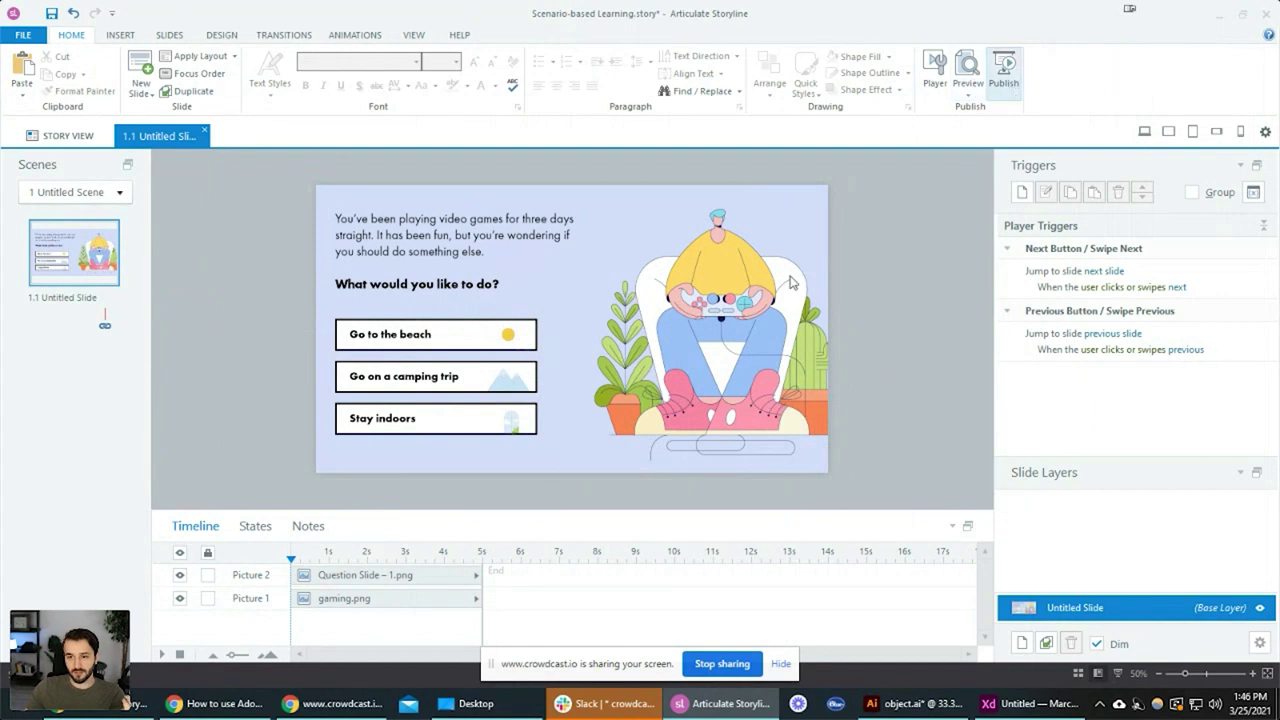
Publish the Scenario-based Learning project for Web to the Desktop folder and open the published output in the browser
left_click(444, 127)
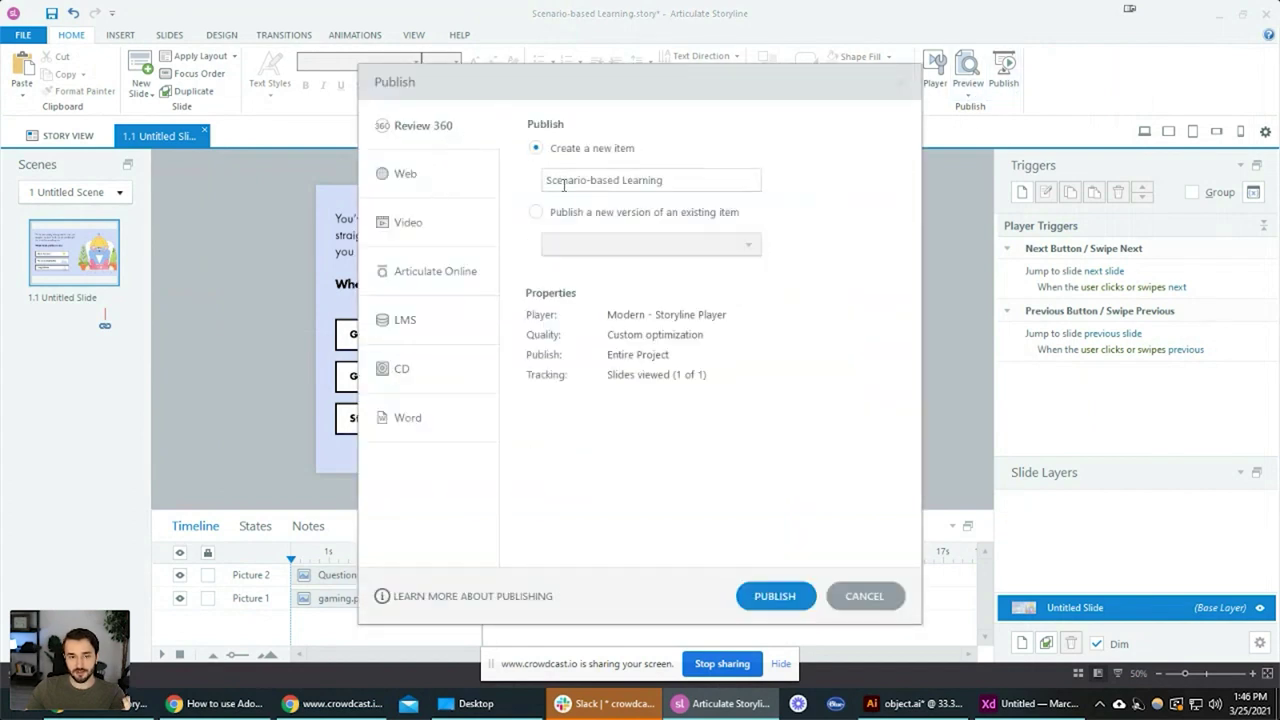
left_click(446, 182)
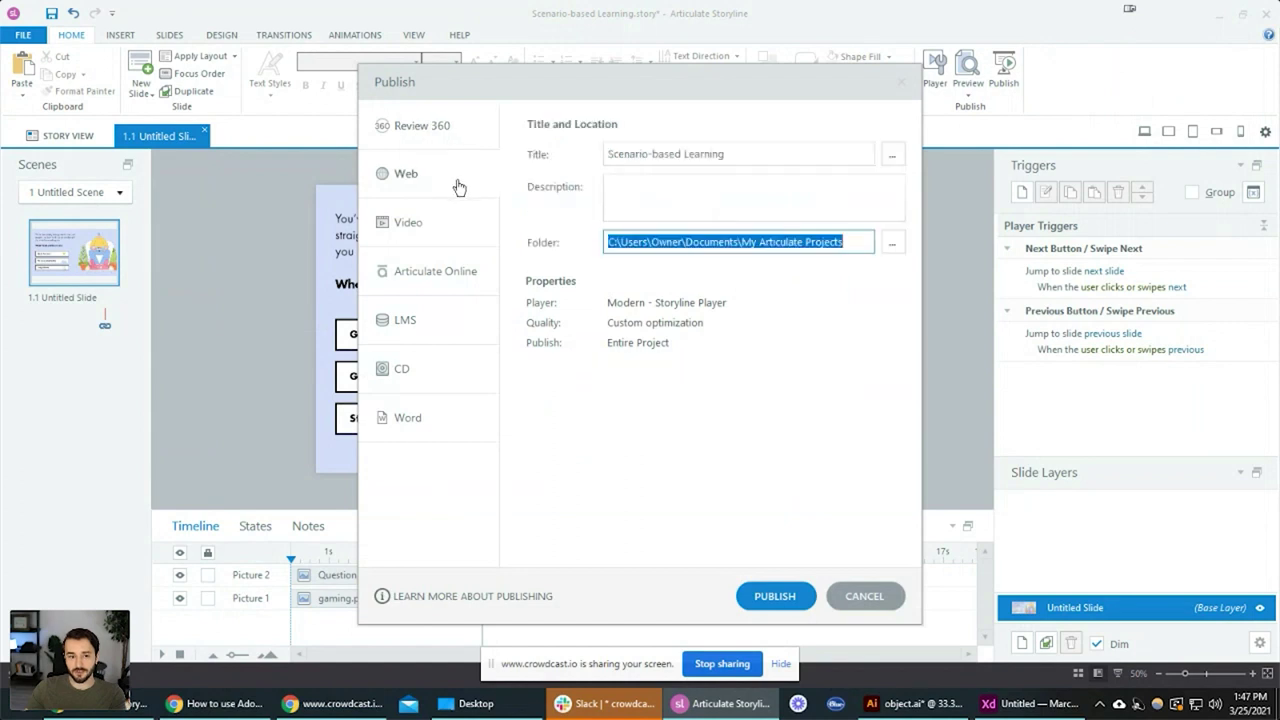
left_click(892, 248)
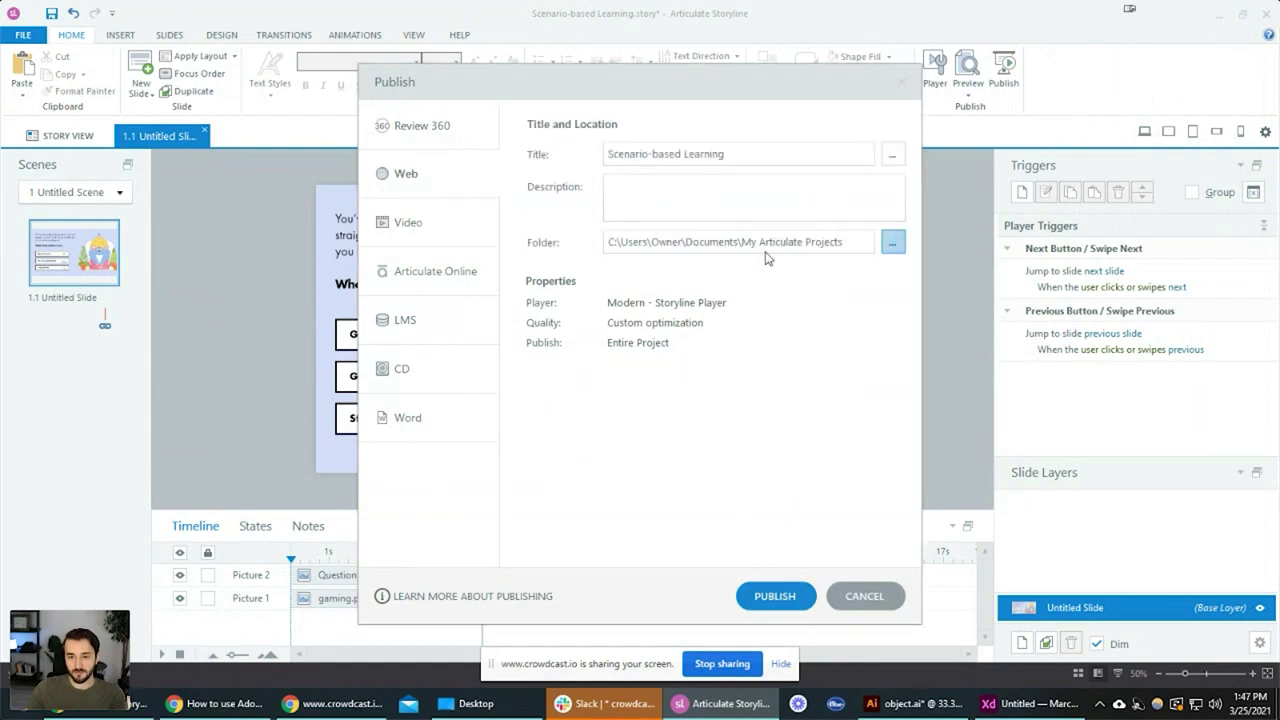
left_click(428, 196)
left_click(1165, 652)
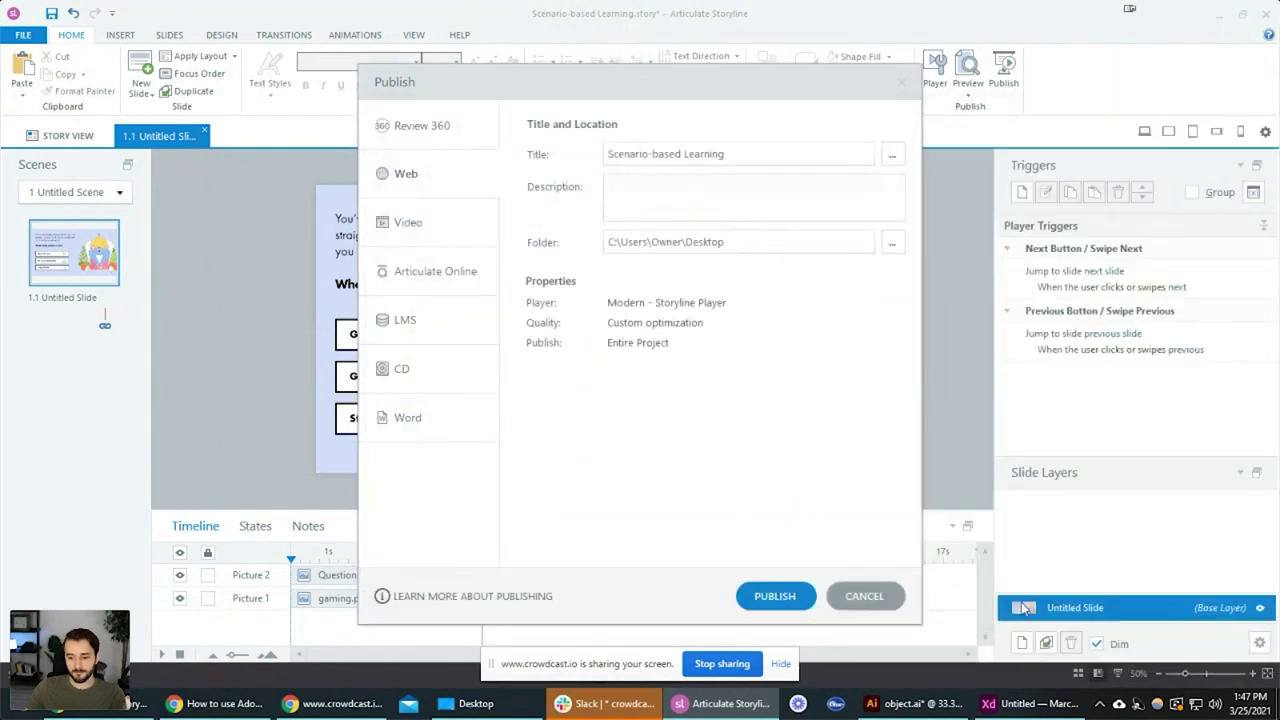
left_click(778, 595)
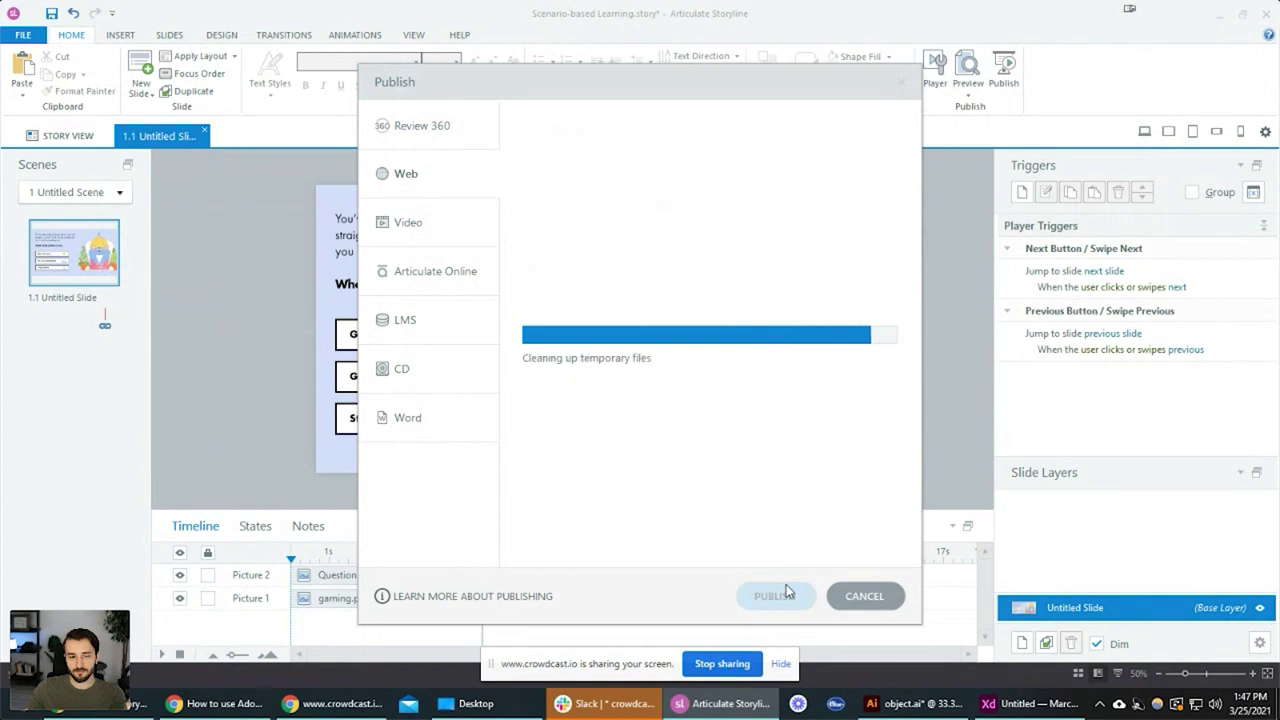
left_click(656, 338)
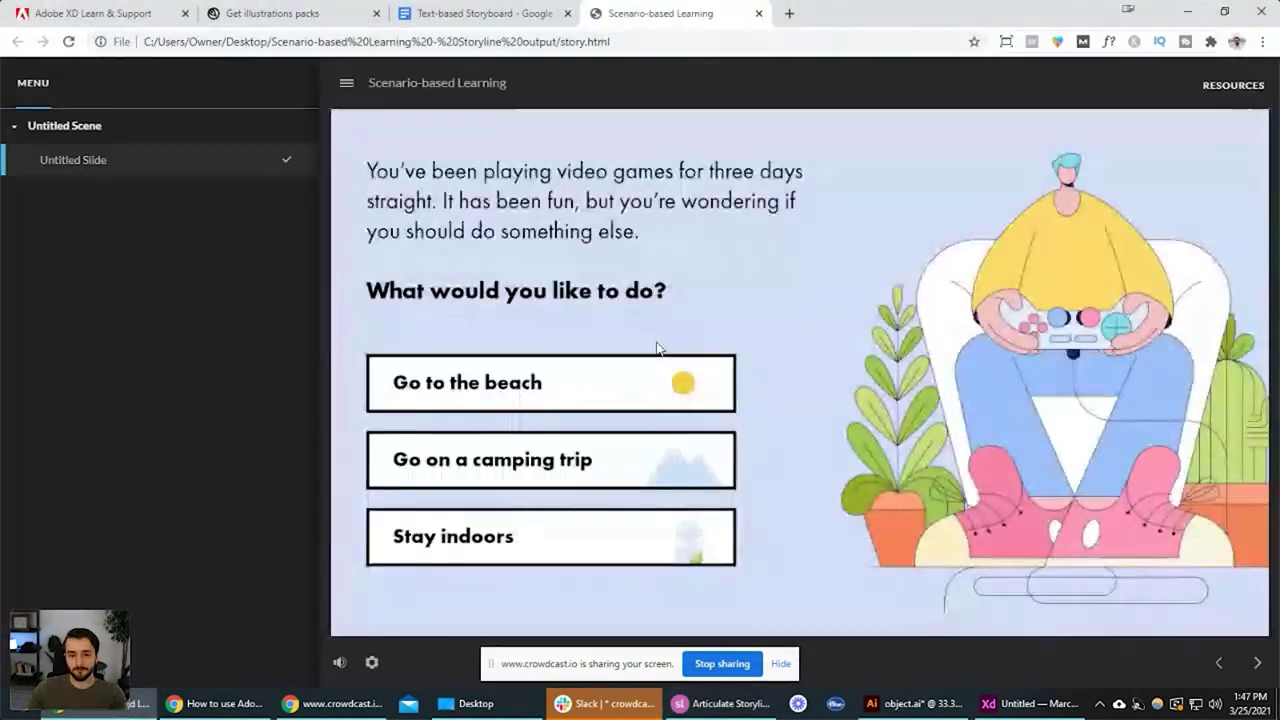
Hide the published project's side menu and compare how the slide renders there and in the Articulate Storyline editor at different zoom levels
left_click(346, 83)
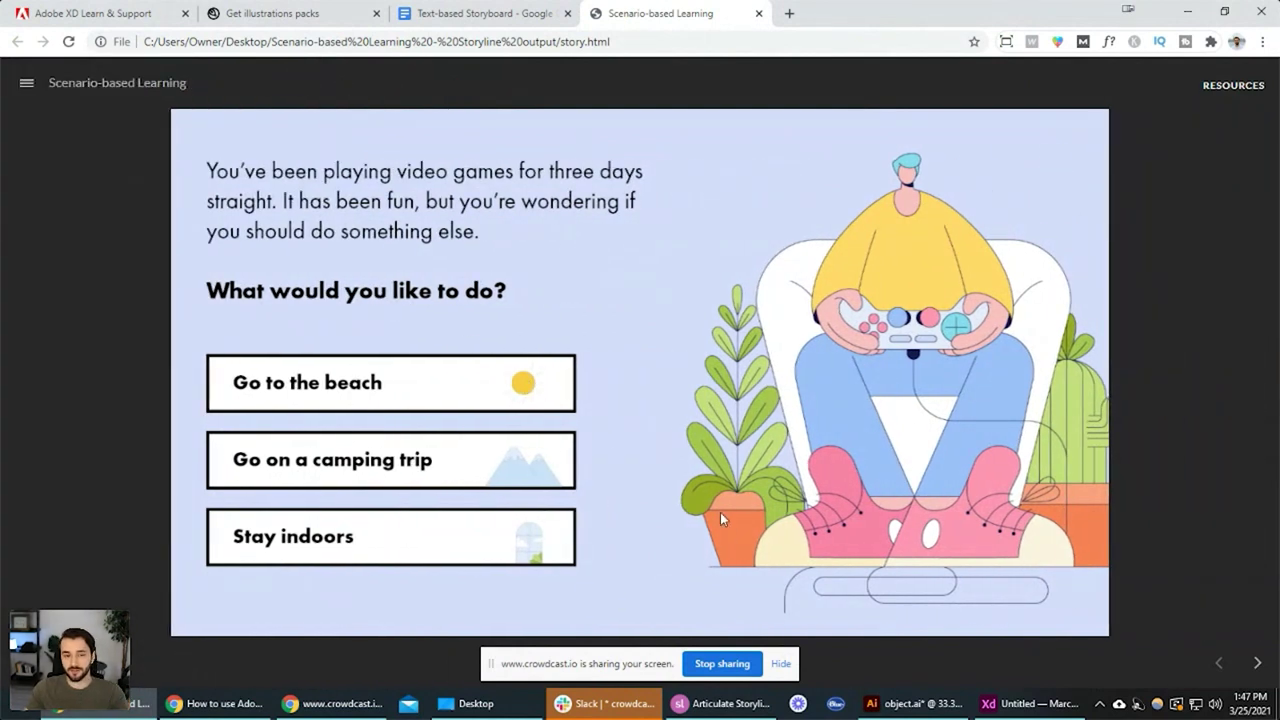
key("alt+Tab")
left_click(781, 489)
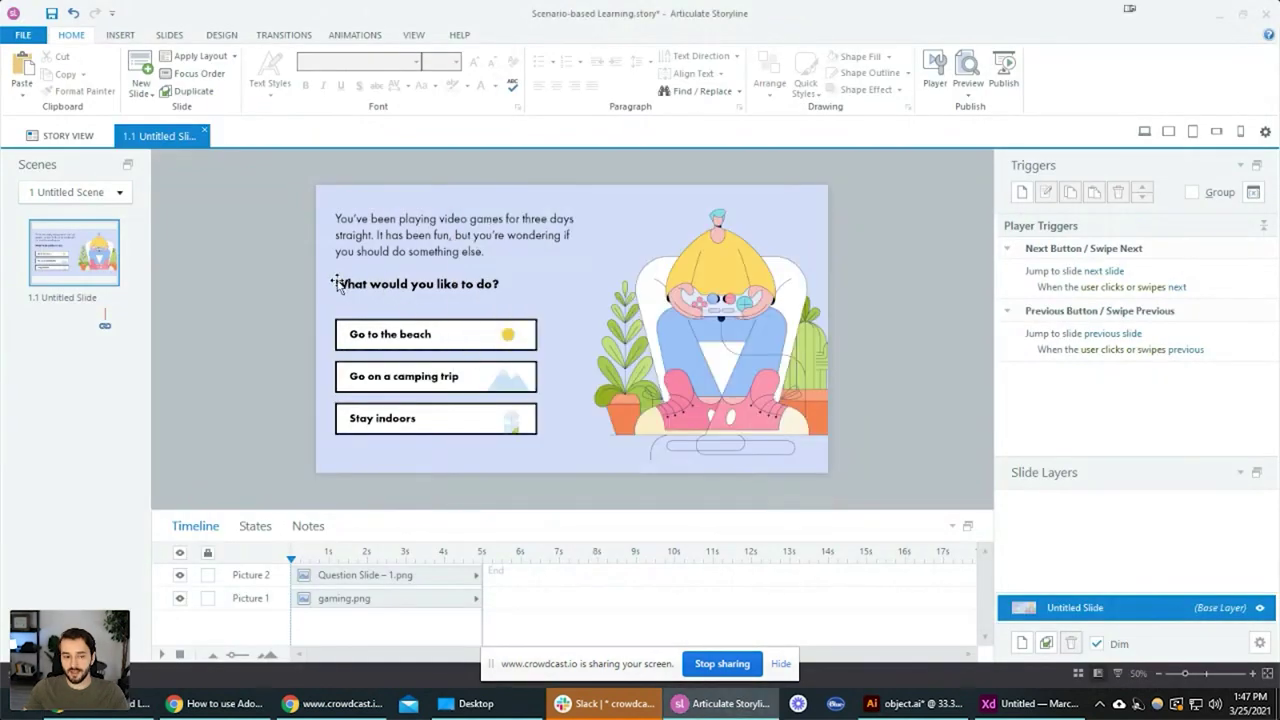
scroll(294, 249, "up", 1)
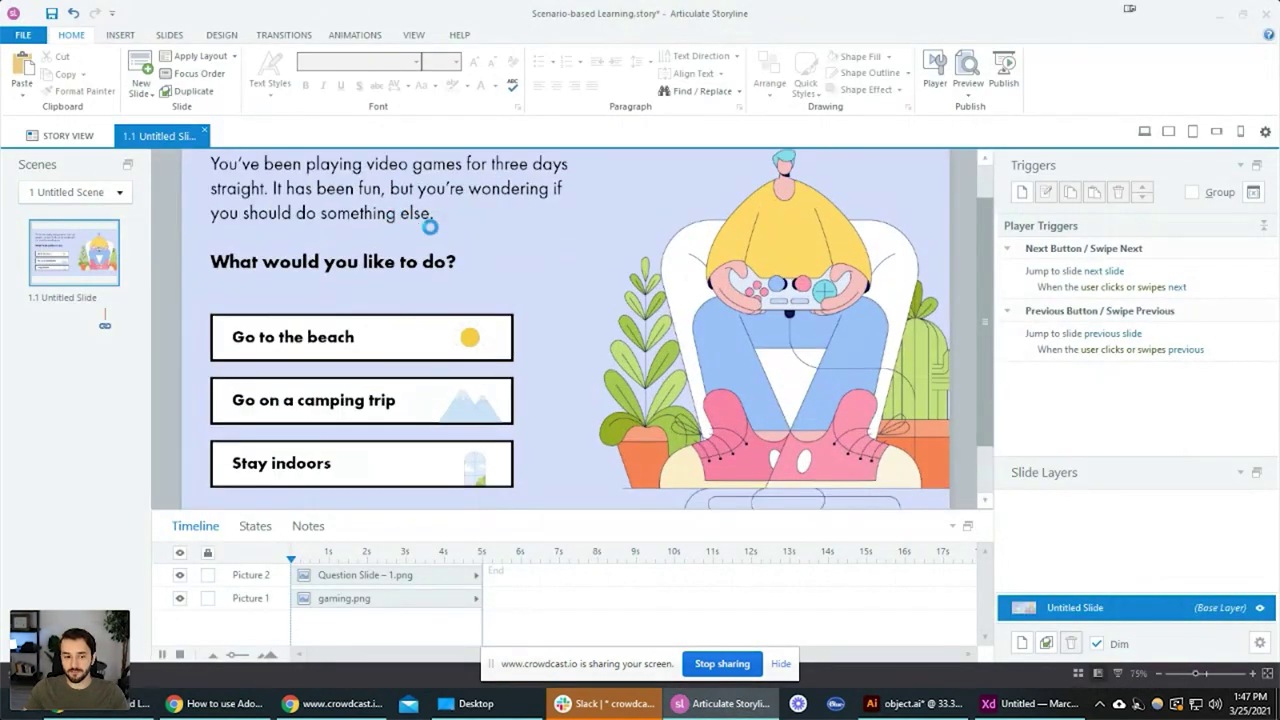
scroll(466, 252, "down", 1)
key("alt+Tab")
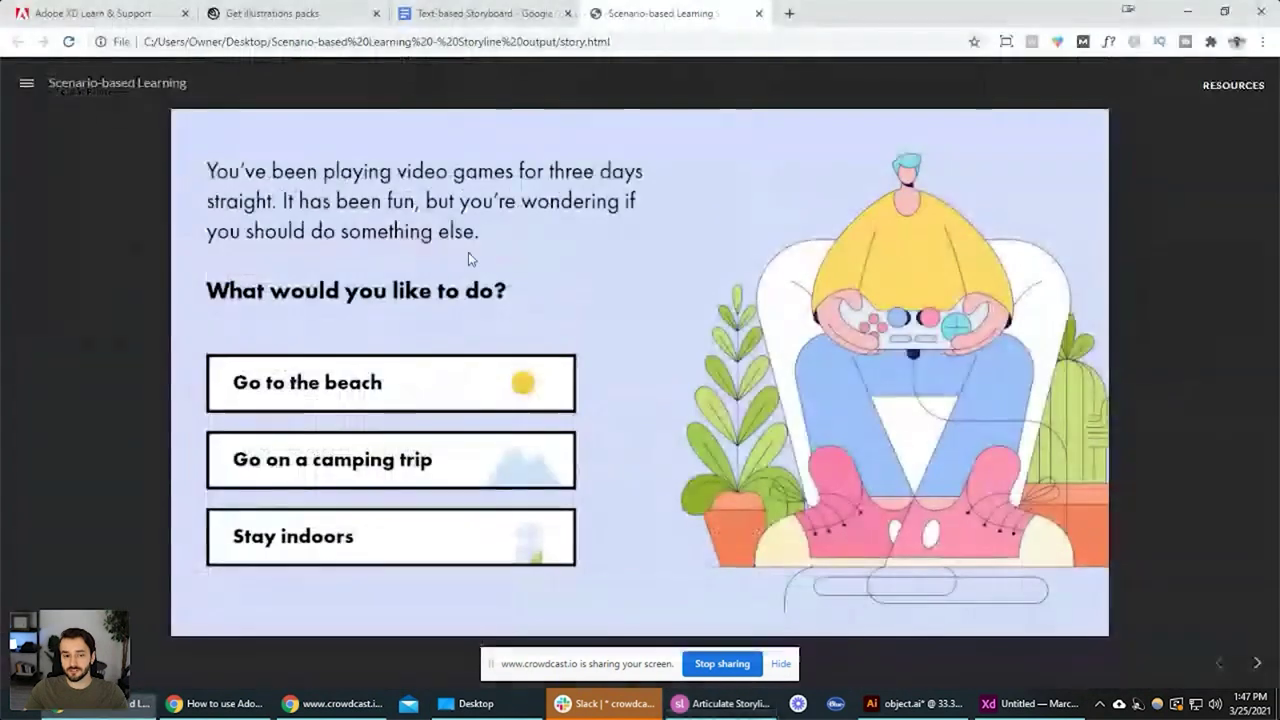
scroll(481, 203, "down", 1, "ctrl")
scroll(440, 202, "up", 1, "ctrl")
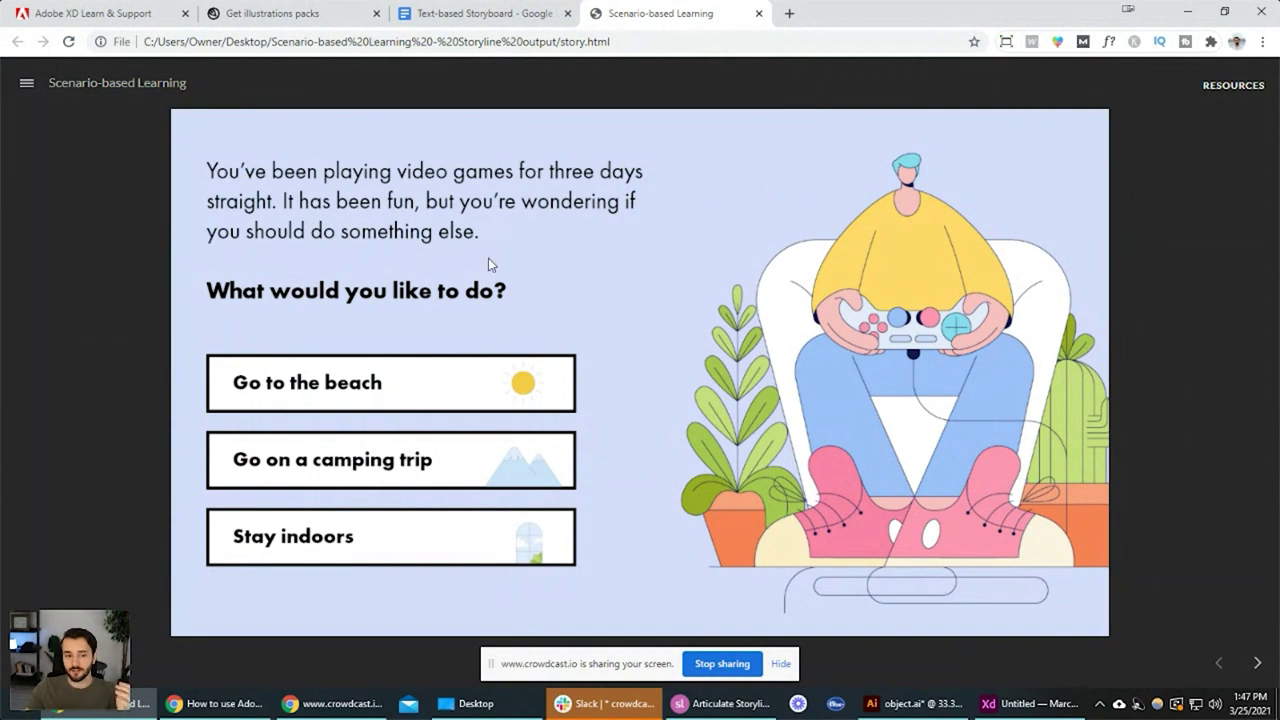
Switch back to Articulate Storyline and realign the Question Slide – 1 picture with the slide at X 0, Y 0
key("alt+Tab")
left_click(584, 311)
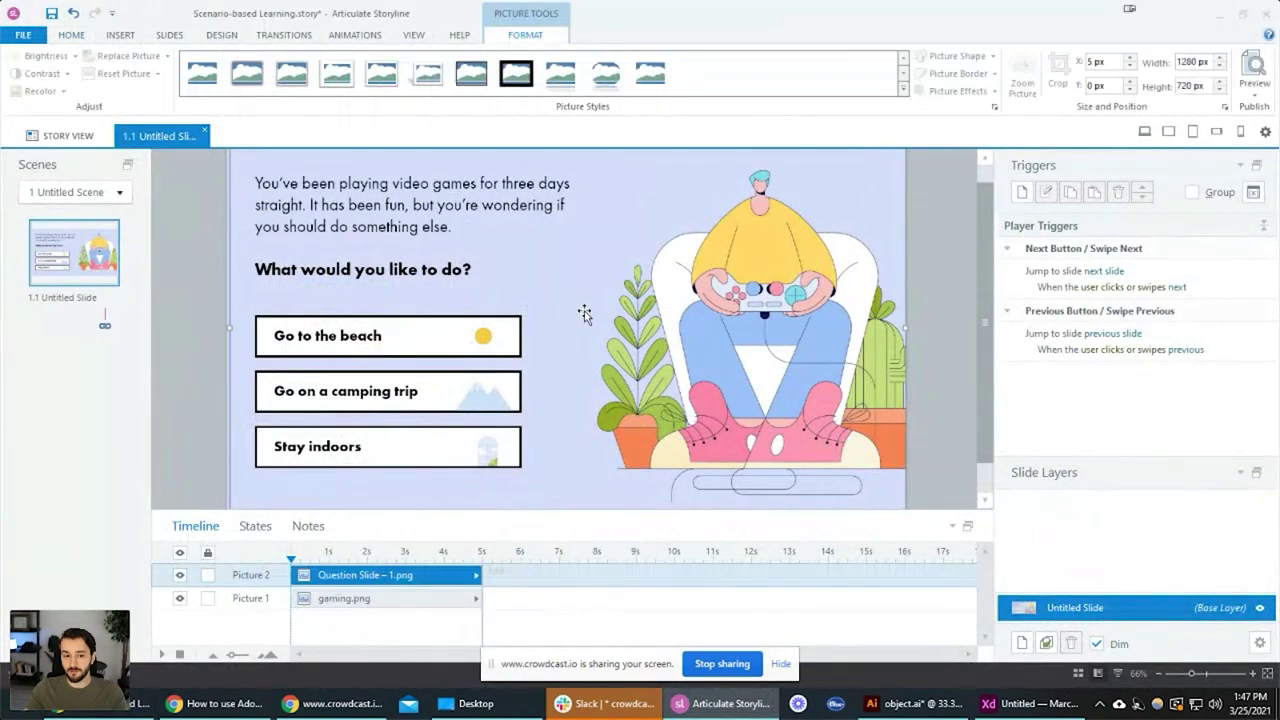
scroll(586, 310, "down", 1)
scroll(612, 303, "down", 2)
mouse_move(609, 294)
left_mouse_down()
mouse_move(571, 289)
mouse_move(605, 300)
left_mouse_up()
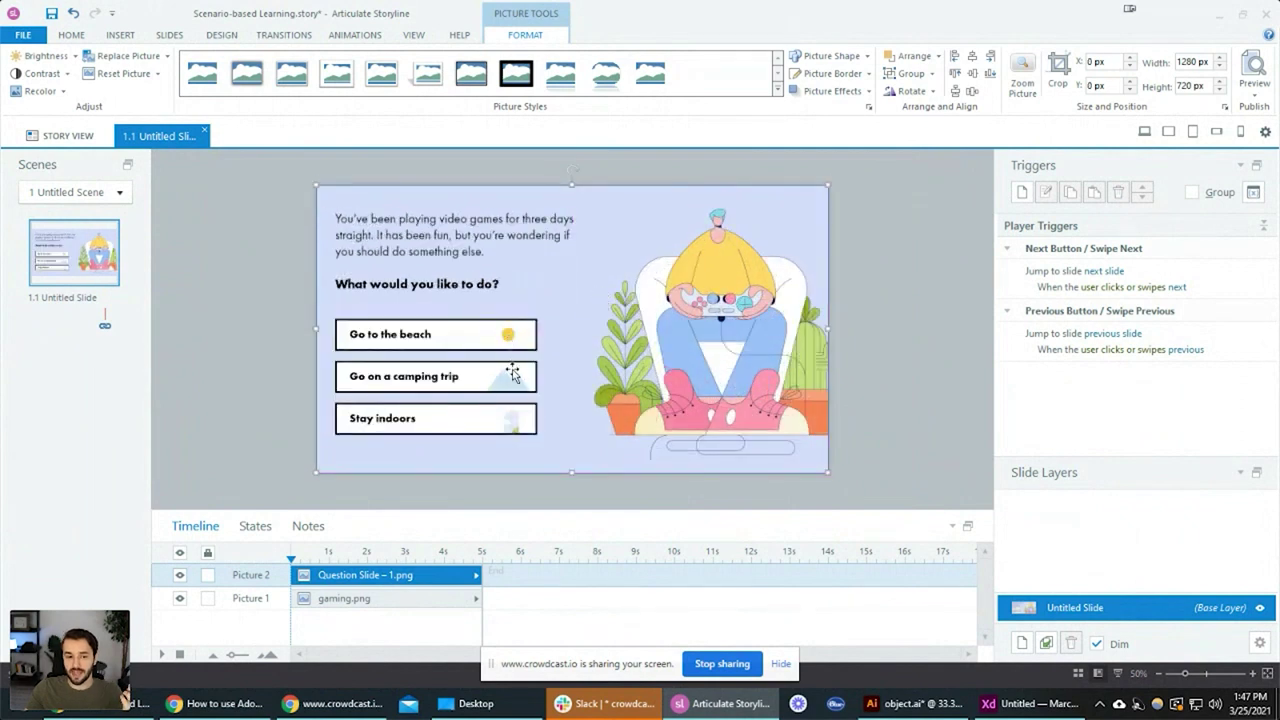